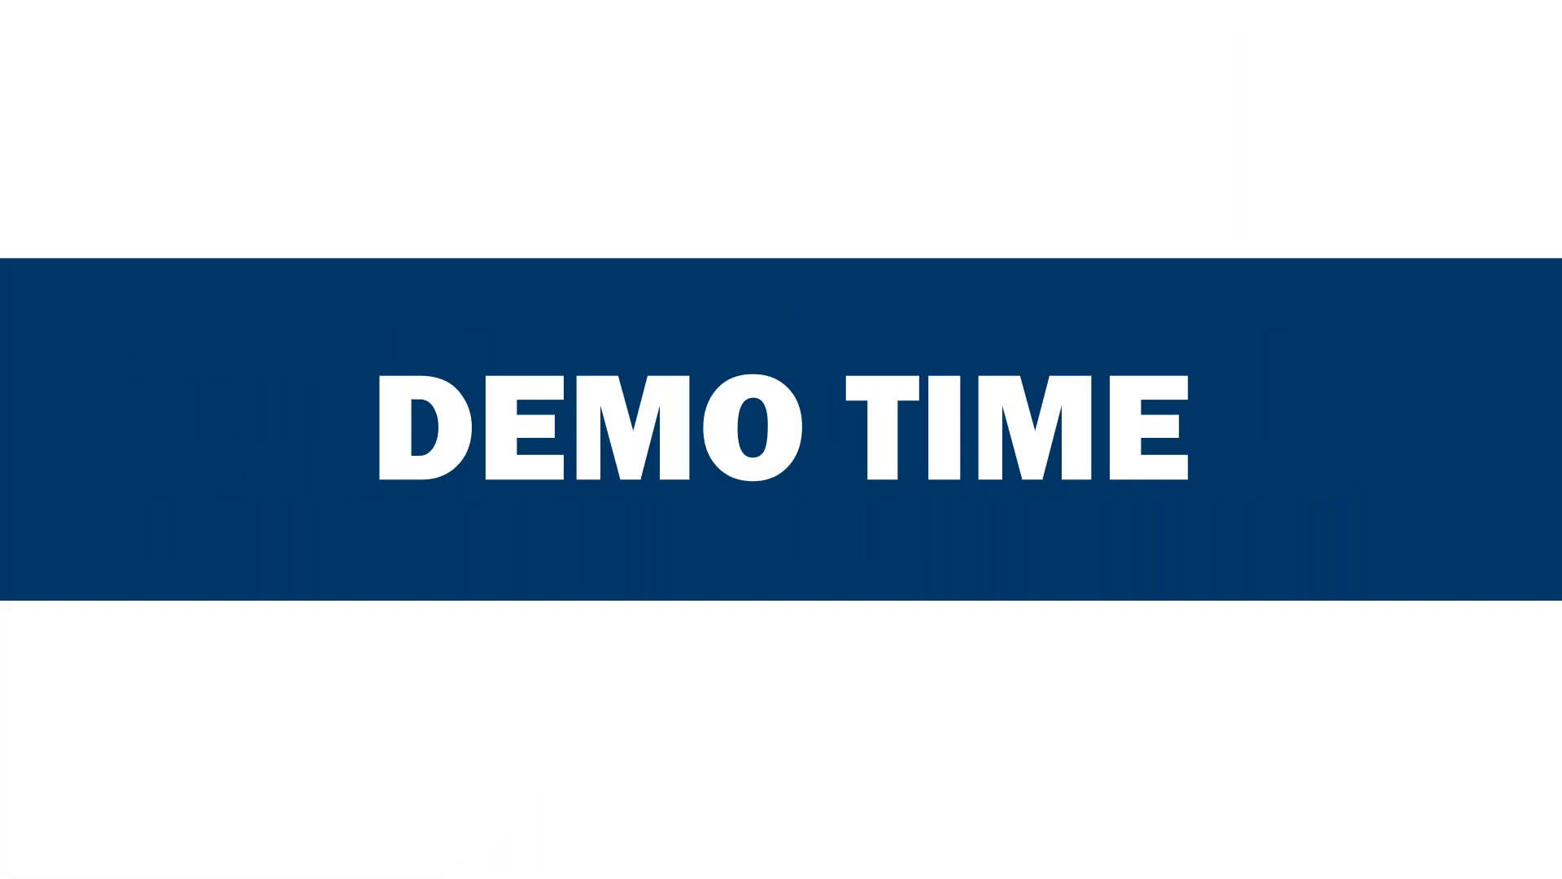
# Step: Leave the presentation, switch to the browser, and bring up the Self Service Procurement App Checklist
pyautogui.press('Escape')
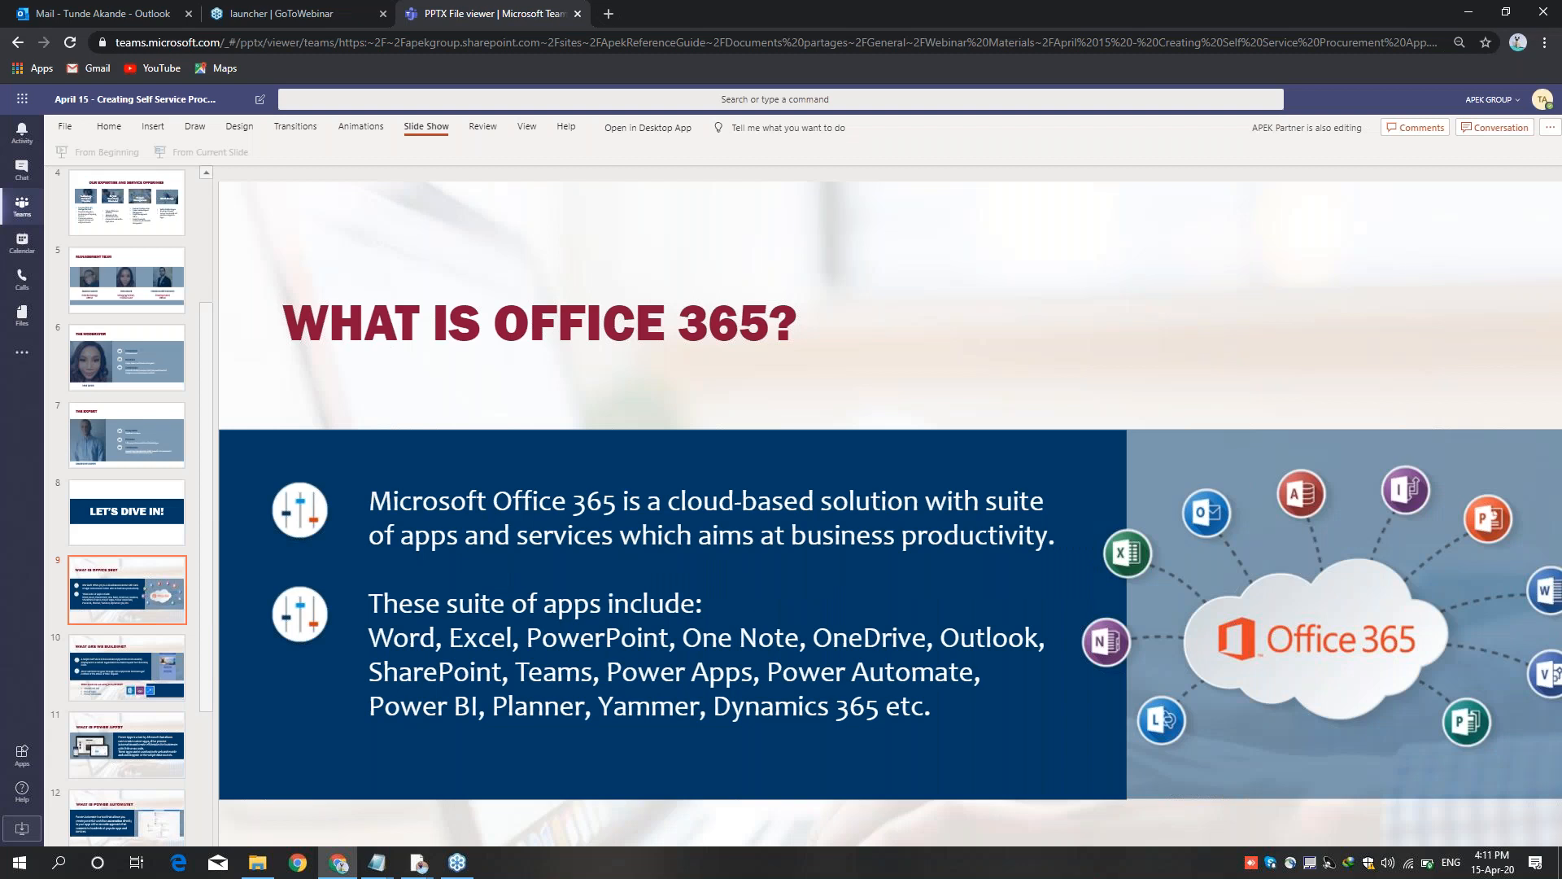
pyautogui.hotkey('alt', 'Tab')
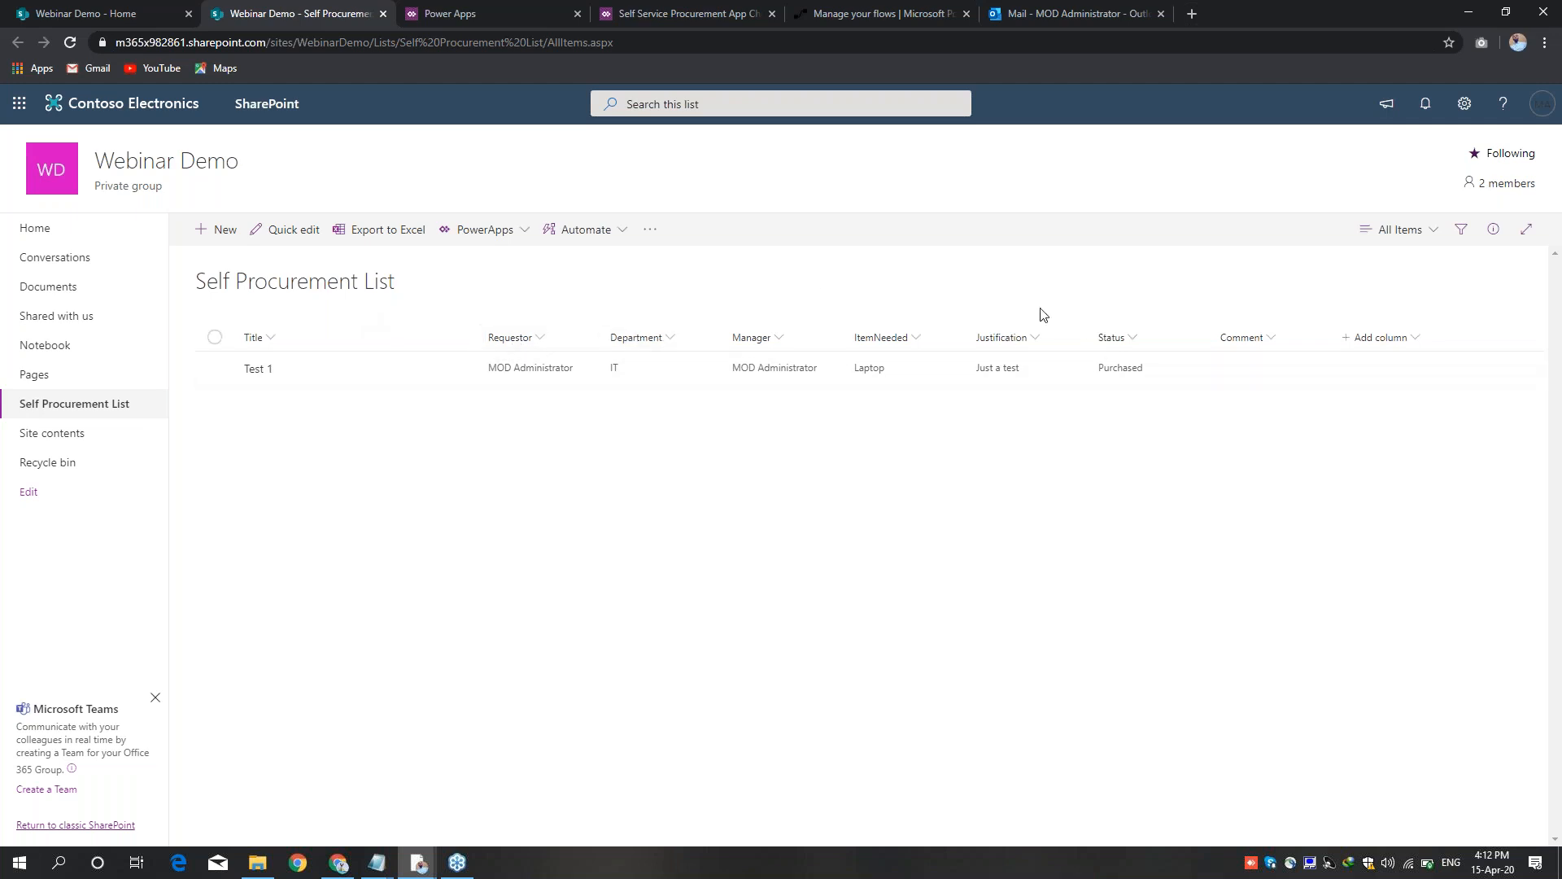
pyautogui.click(345, 866)
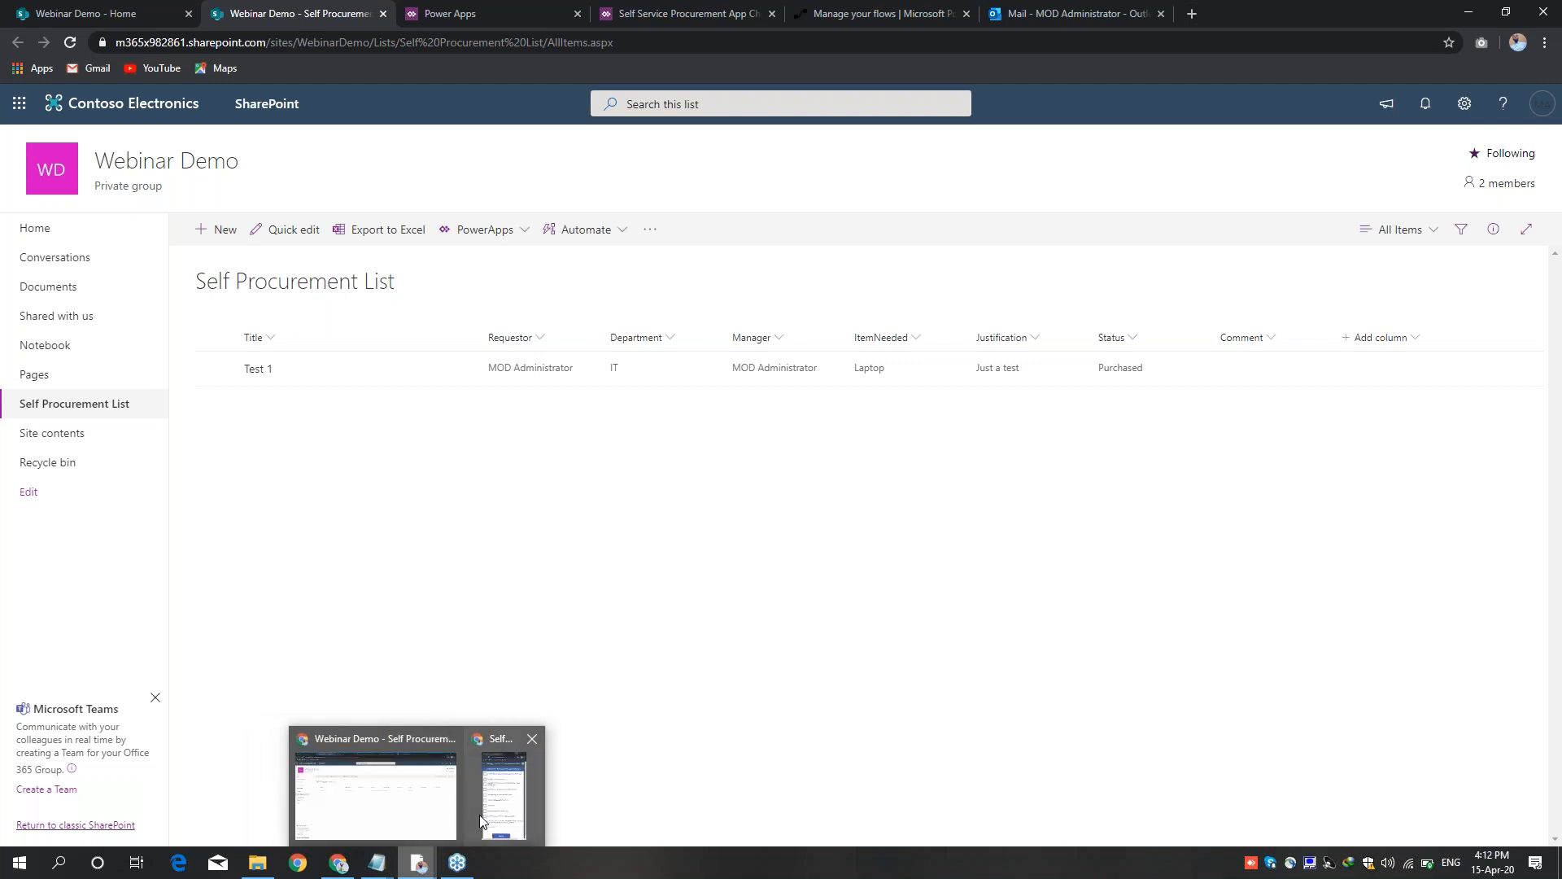
pyautogui.moveTo(498, 809)
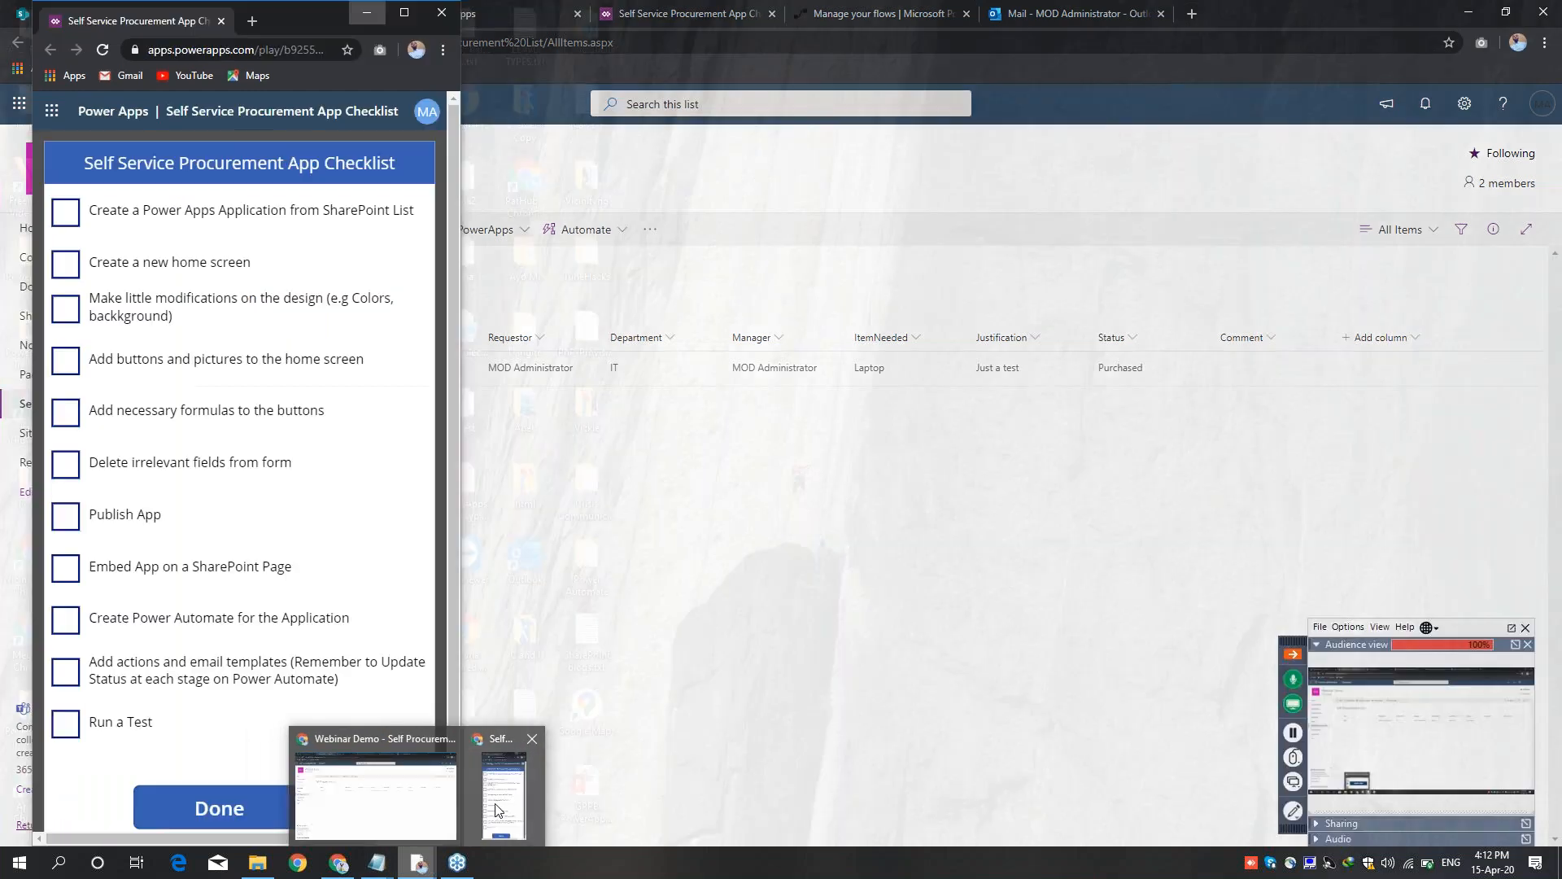
pyautogui.click(499, 810)
pyautogui.moveTo(275, 18); pyautogui.dragTo(252, 18)
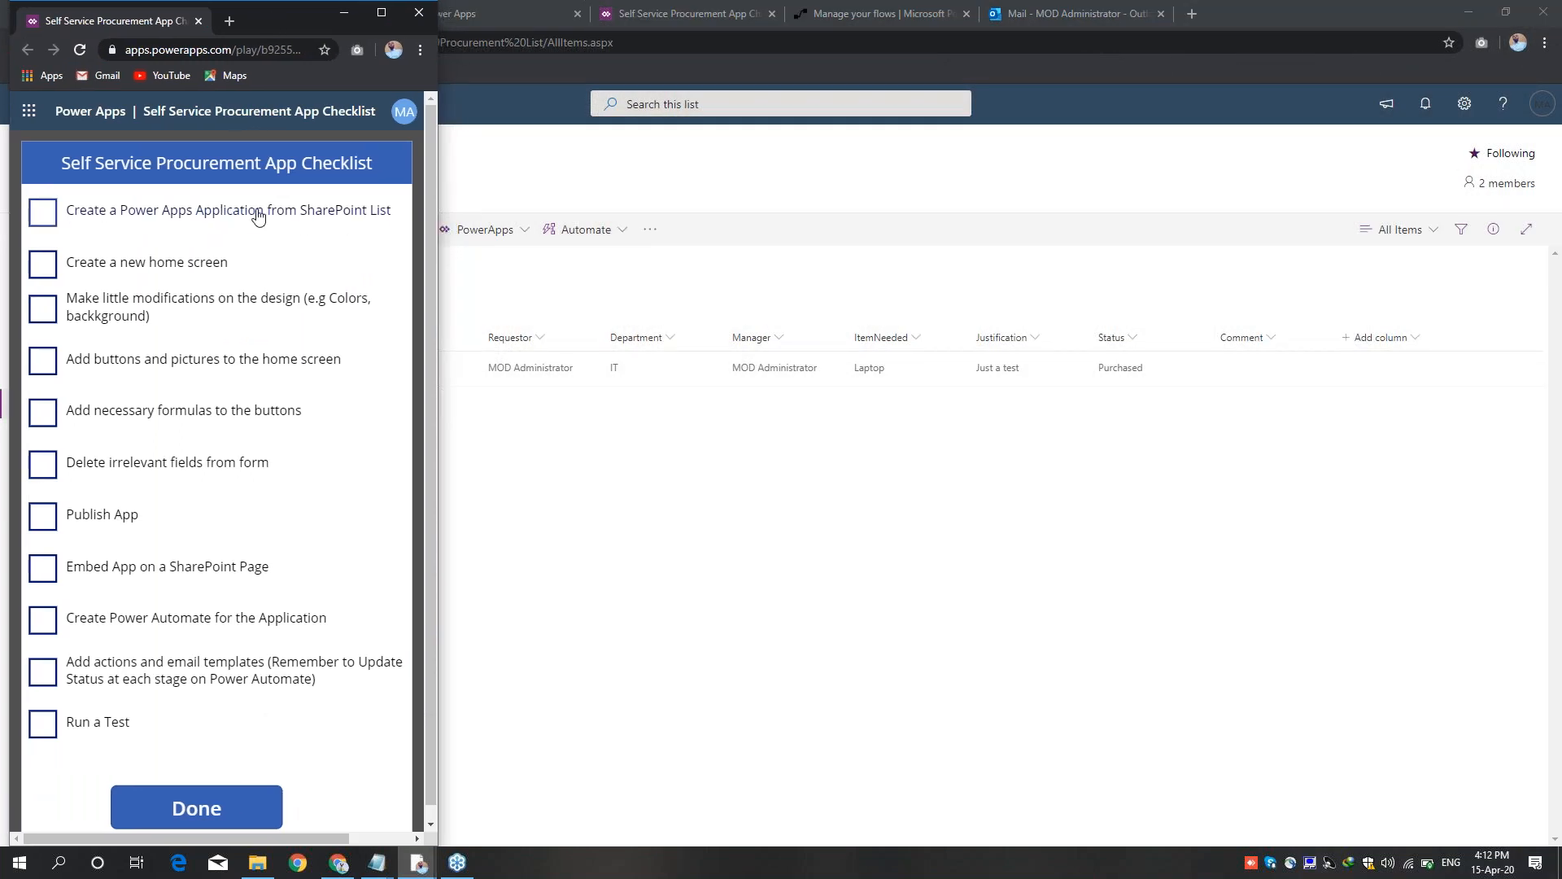
# Step: Create a Power Apps app from the Self Procurement List in SharePoint, named "Self Service Procurement App"
pyautogui.click(612, 173)
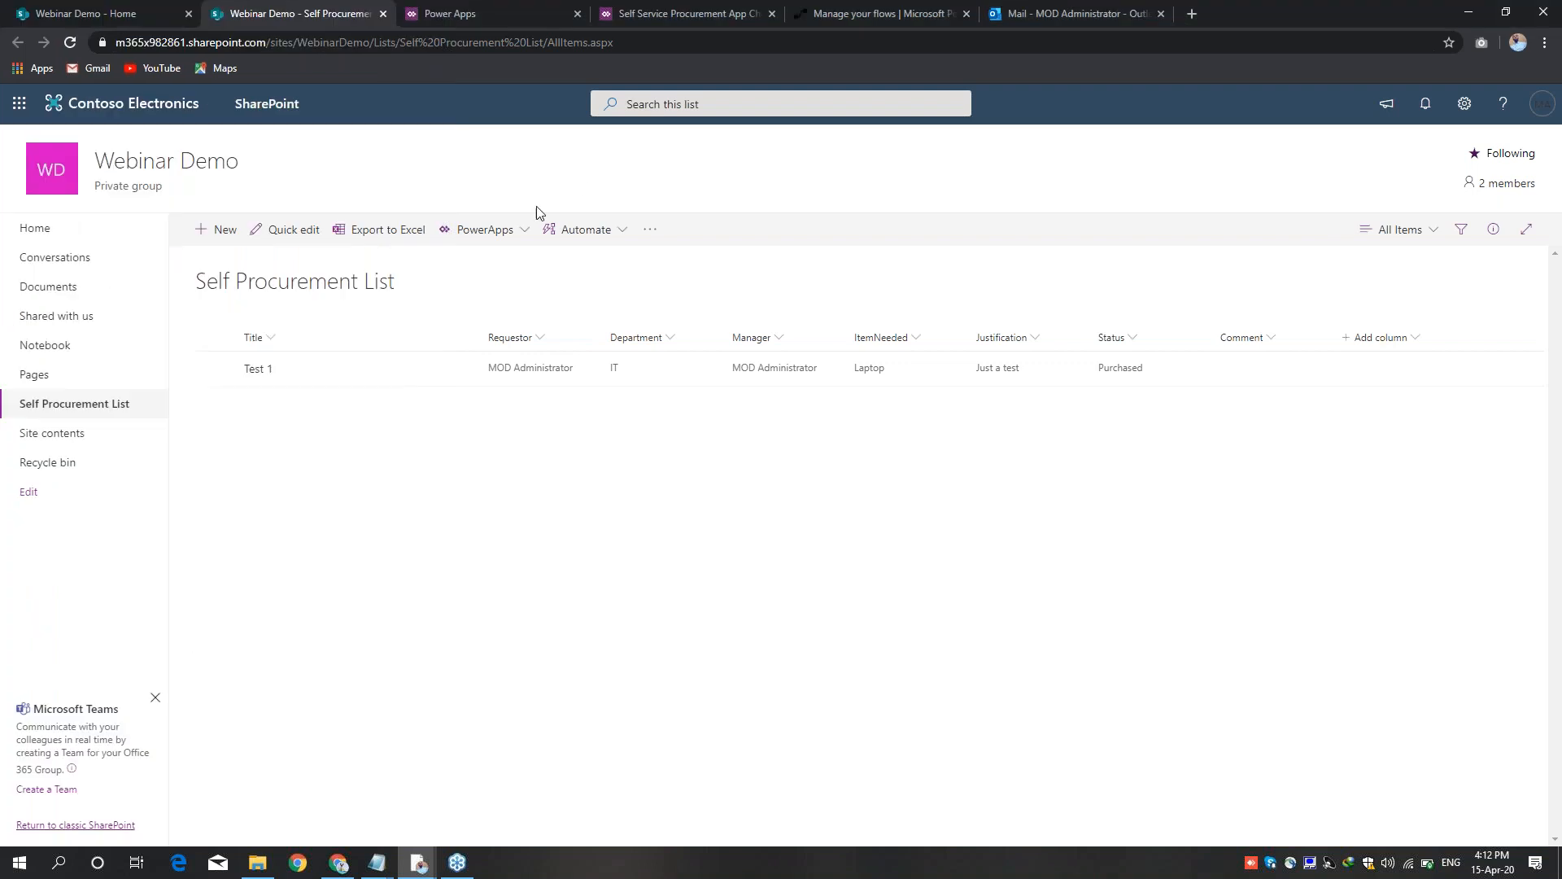
pyautogui.click(506, 237)
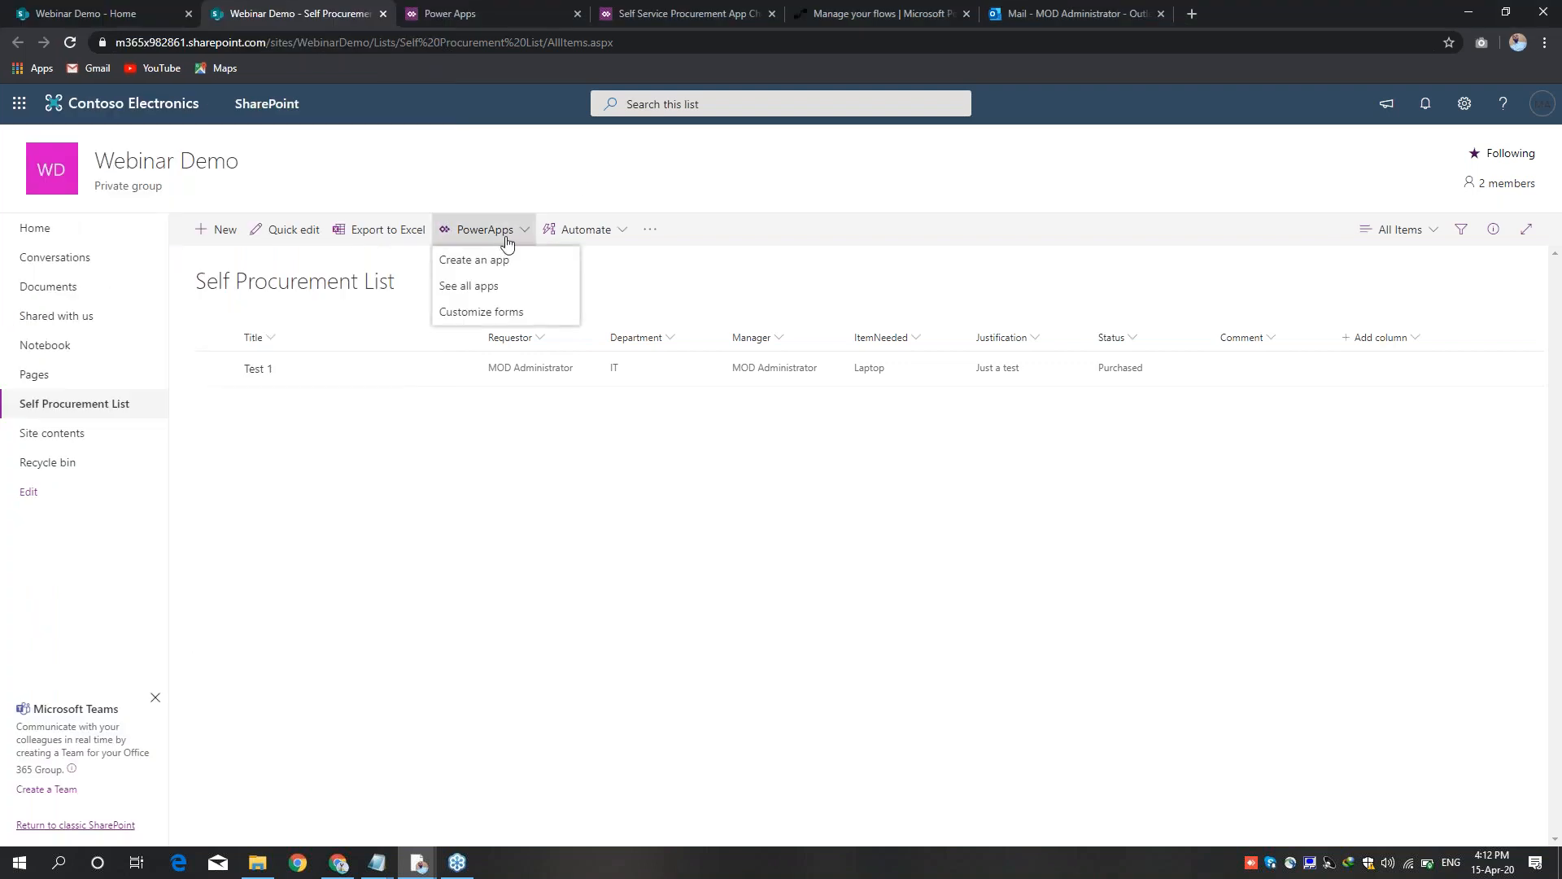
pyautogui.click(499, 262)
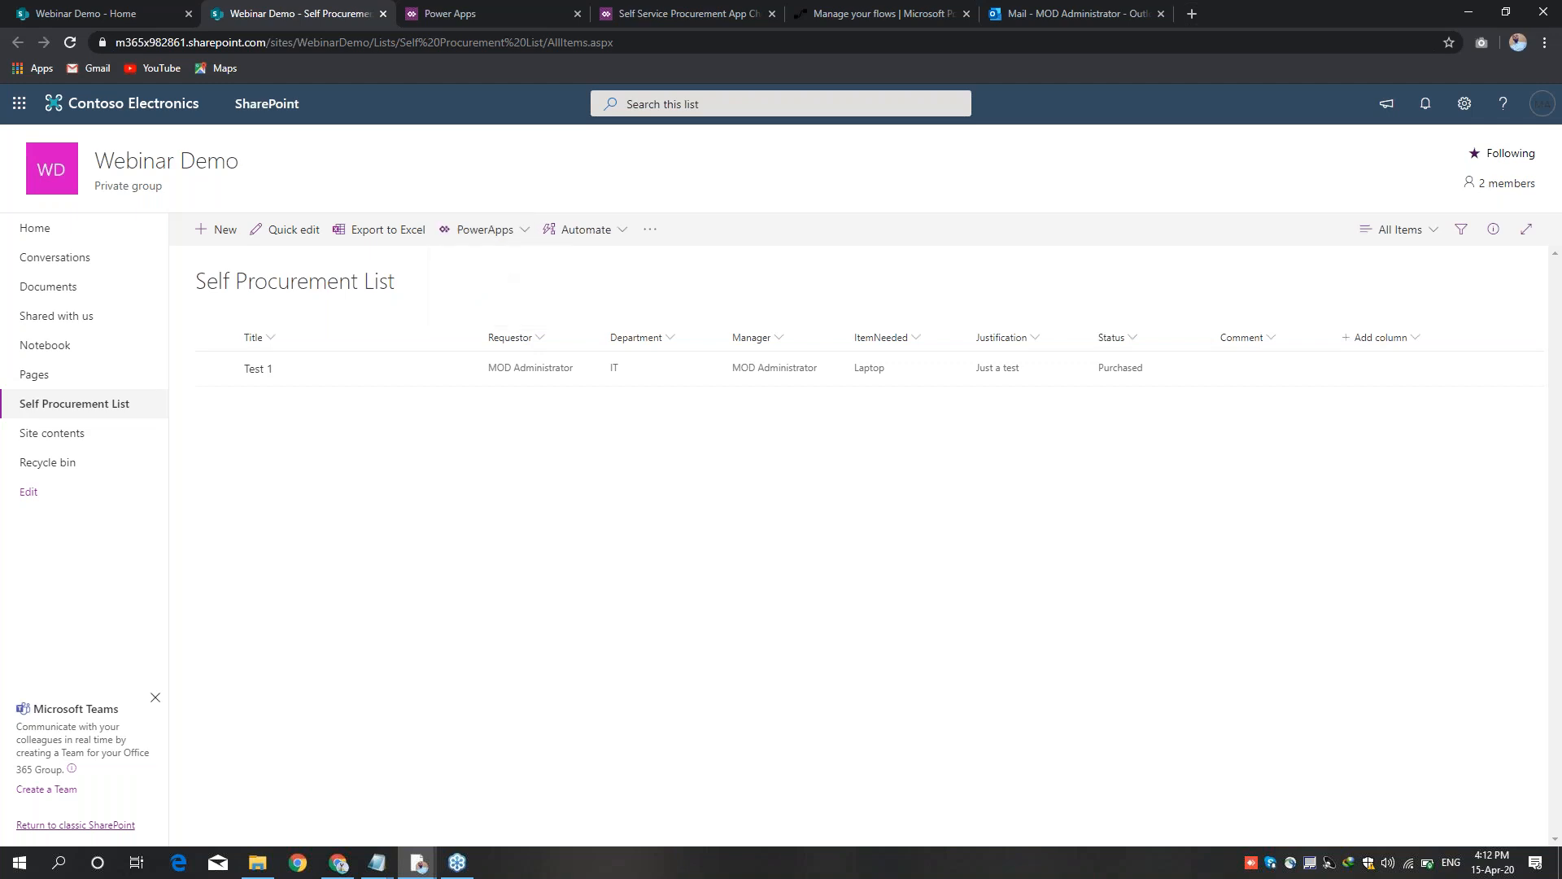
pyautogui.write('S')
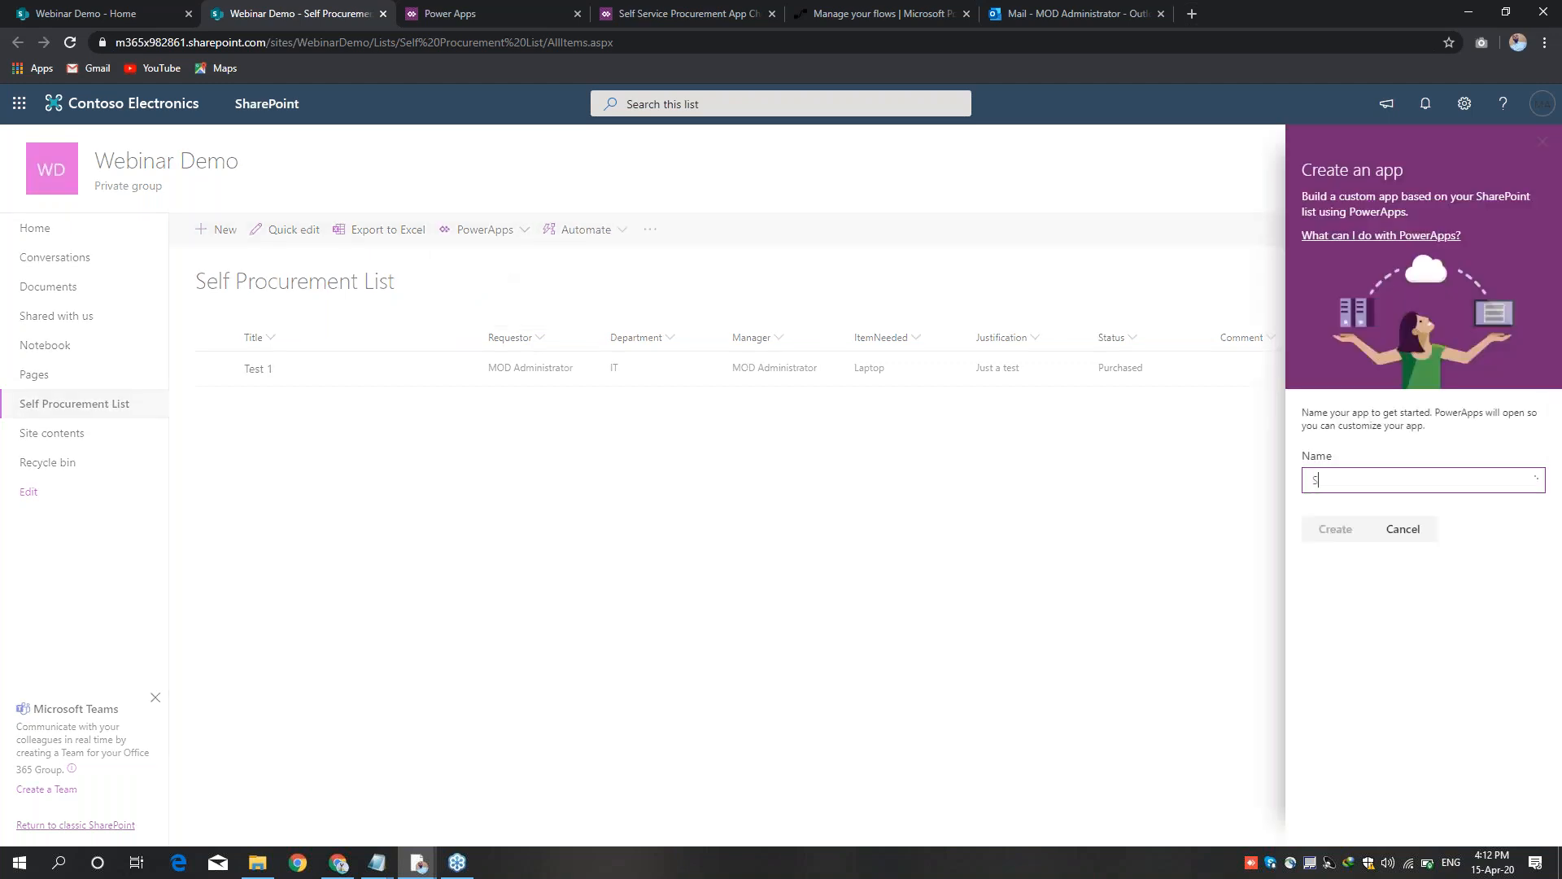
pyautogui.write('elf S')
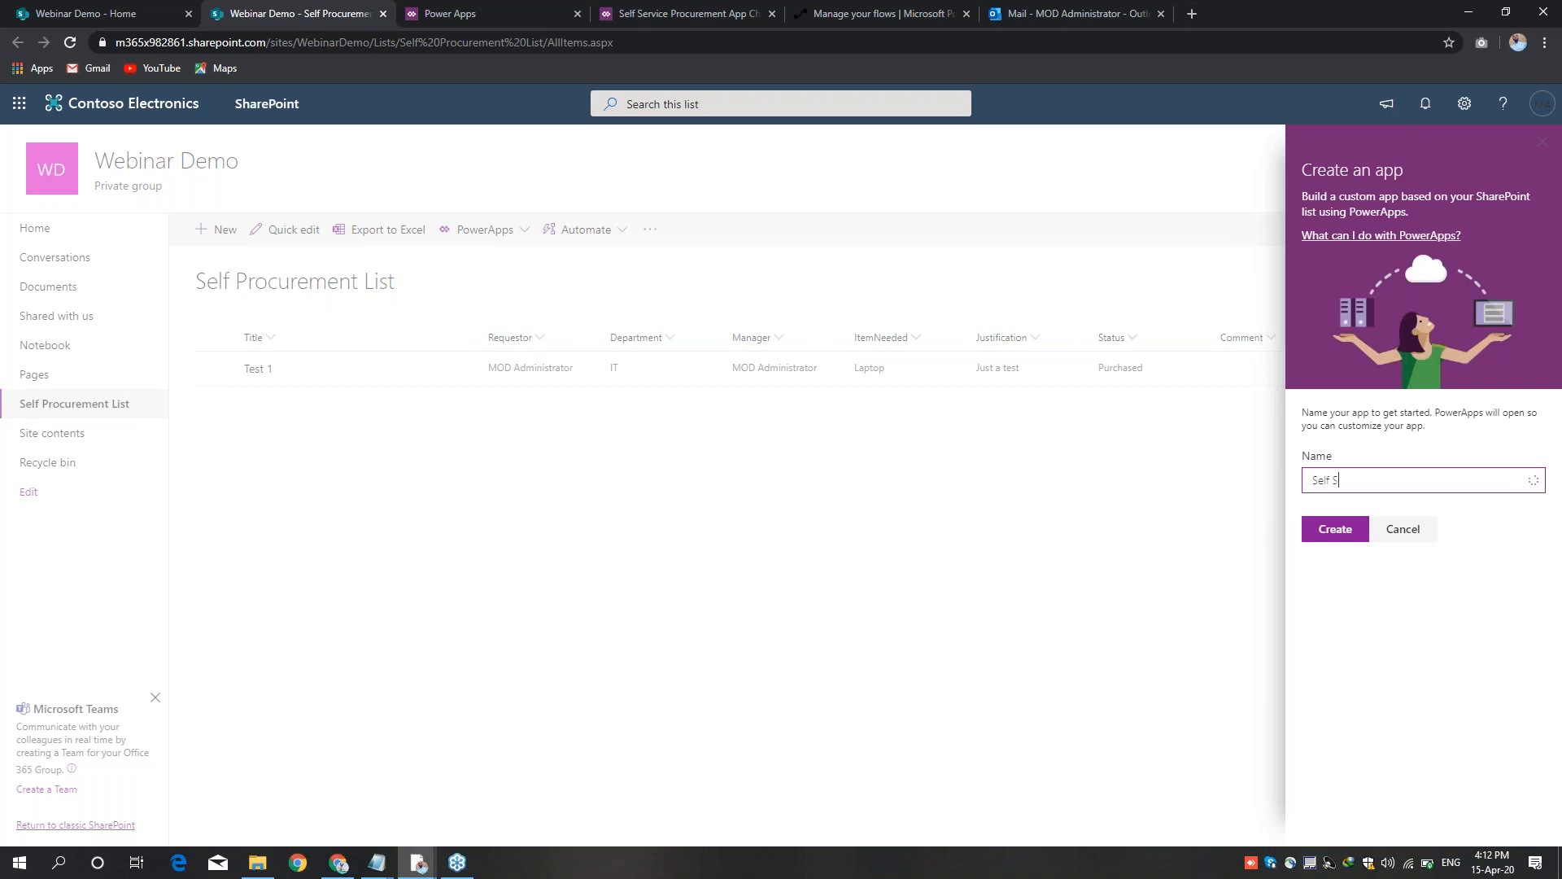
pyautogui.write('ervice P')
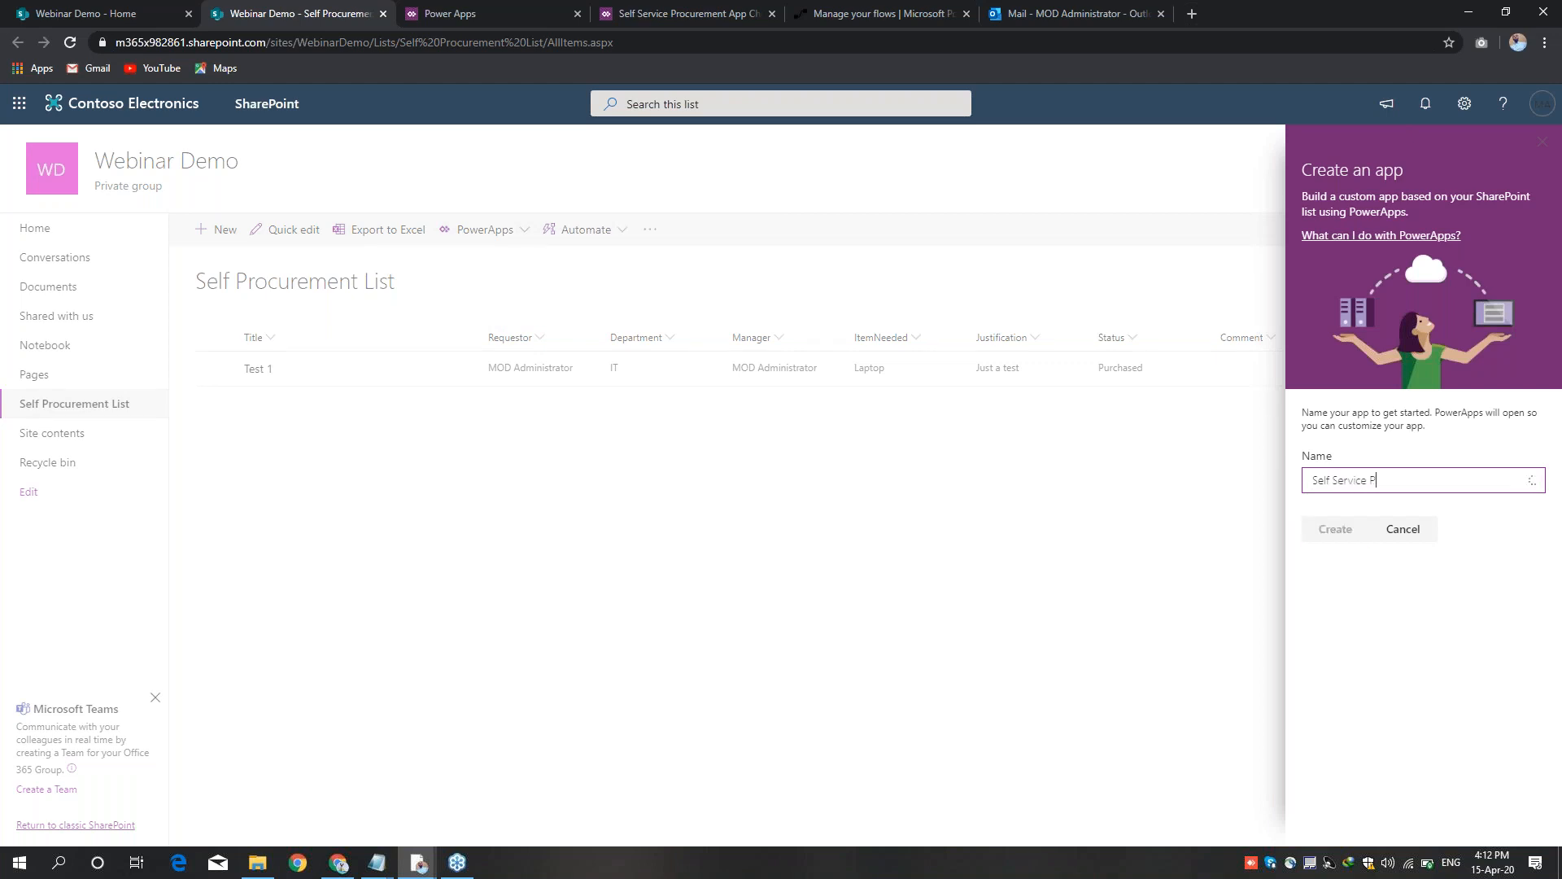
pyautogui.write('rocurement App')
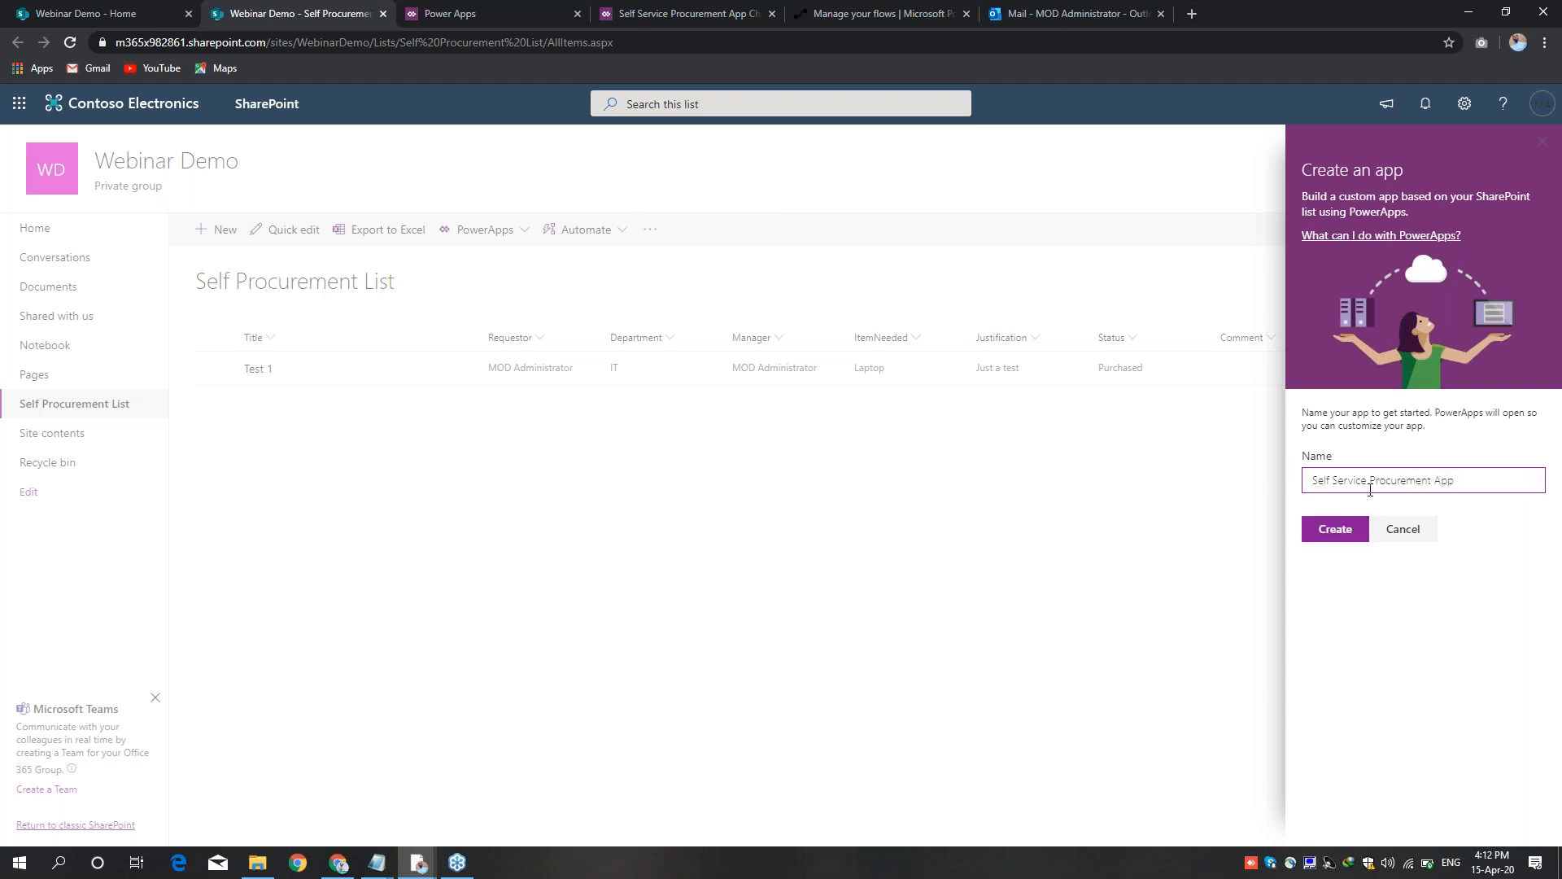
pyautogui.click(1335, 530)
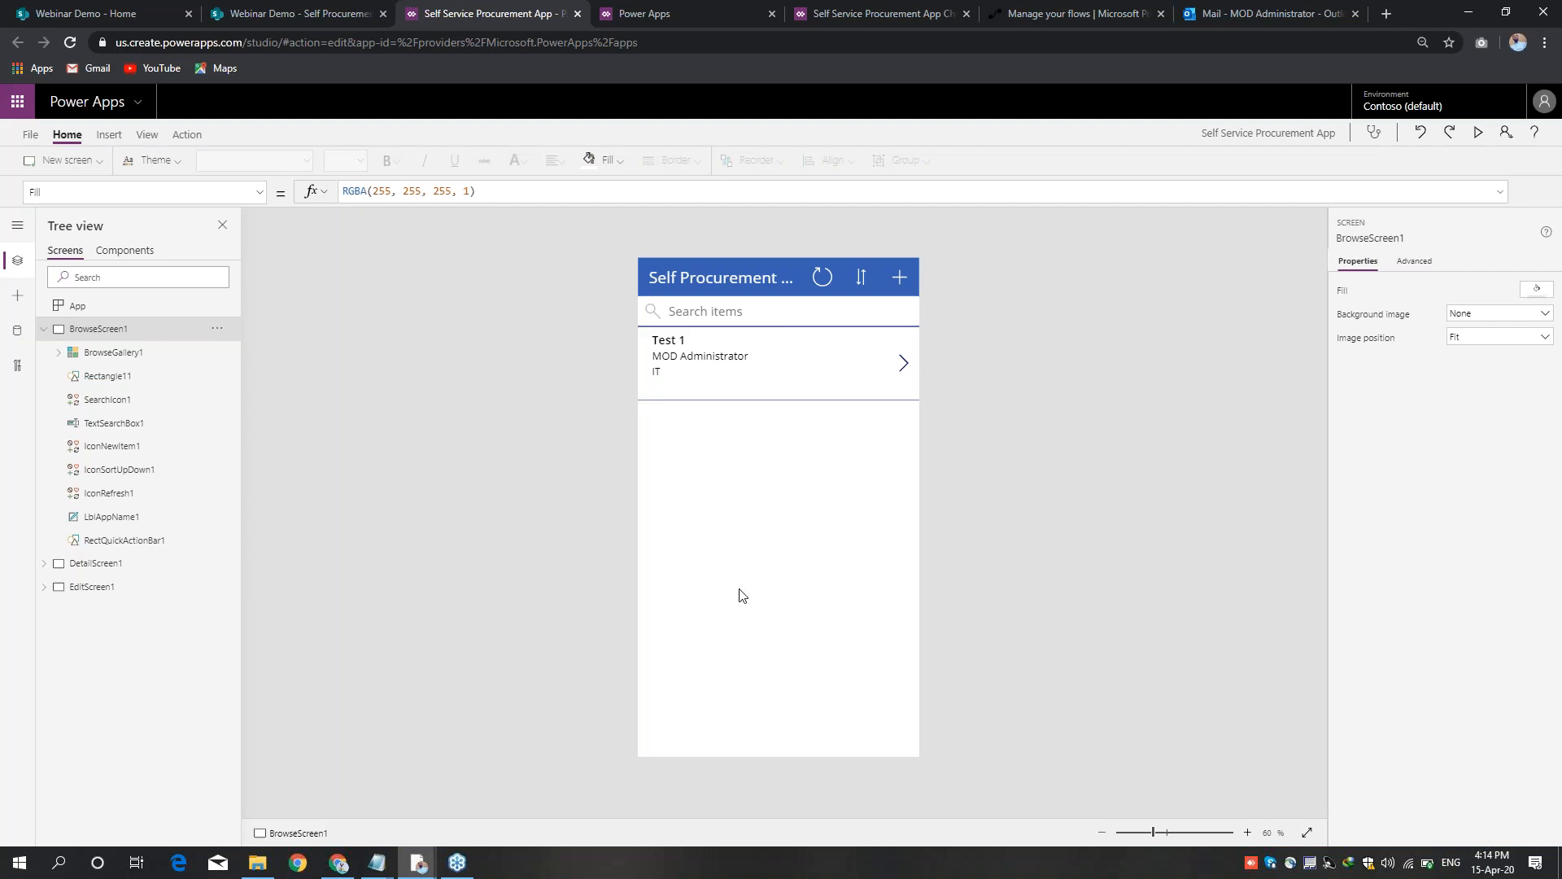
# Step: Collapse the controls under BrowseScreen1 in the screen tree and keep that screen selected
pyautogui.click(133, 351)
pyautogui.click(89, 329)
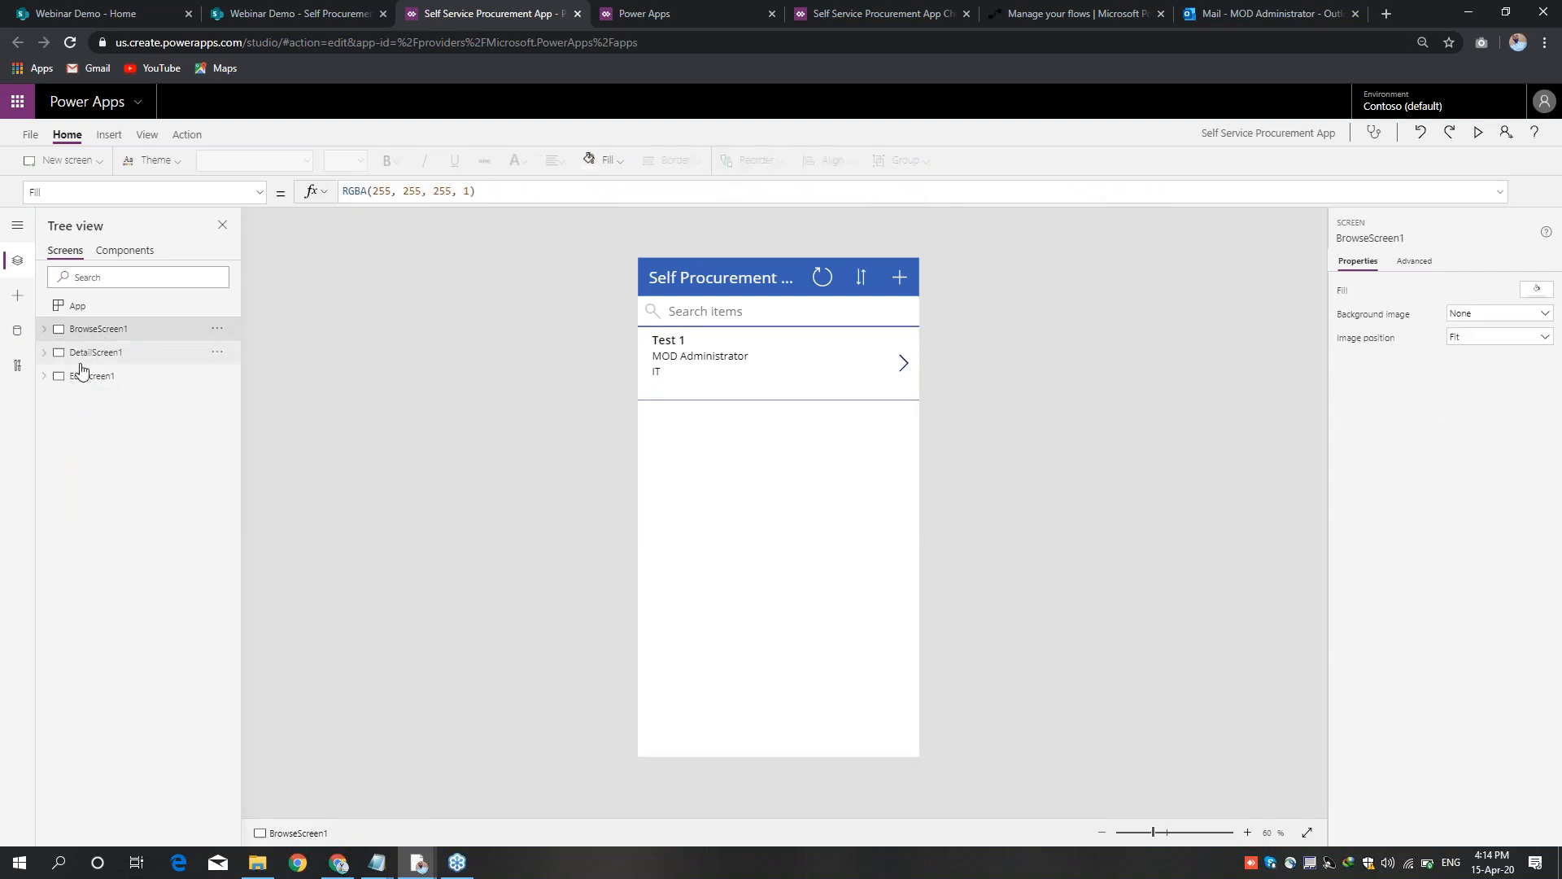
pyautogui.click(114, 332)
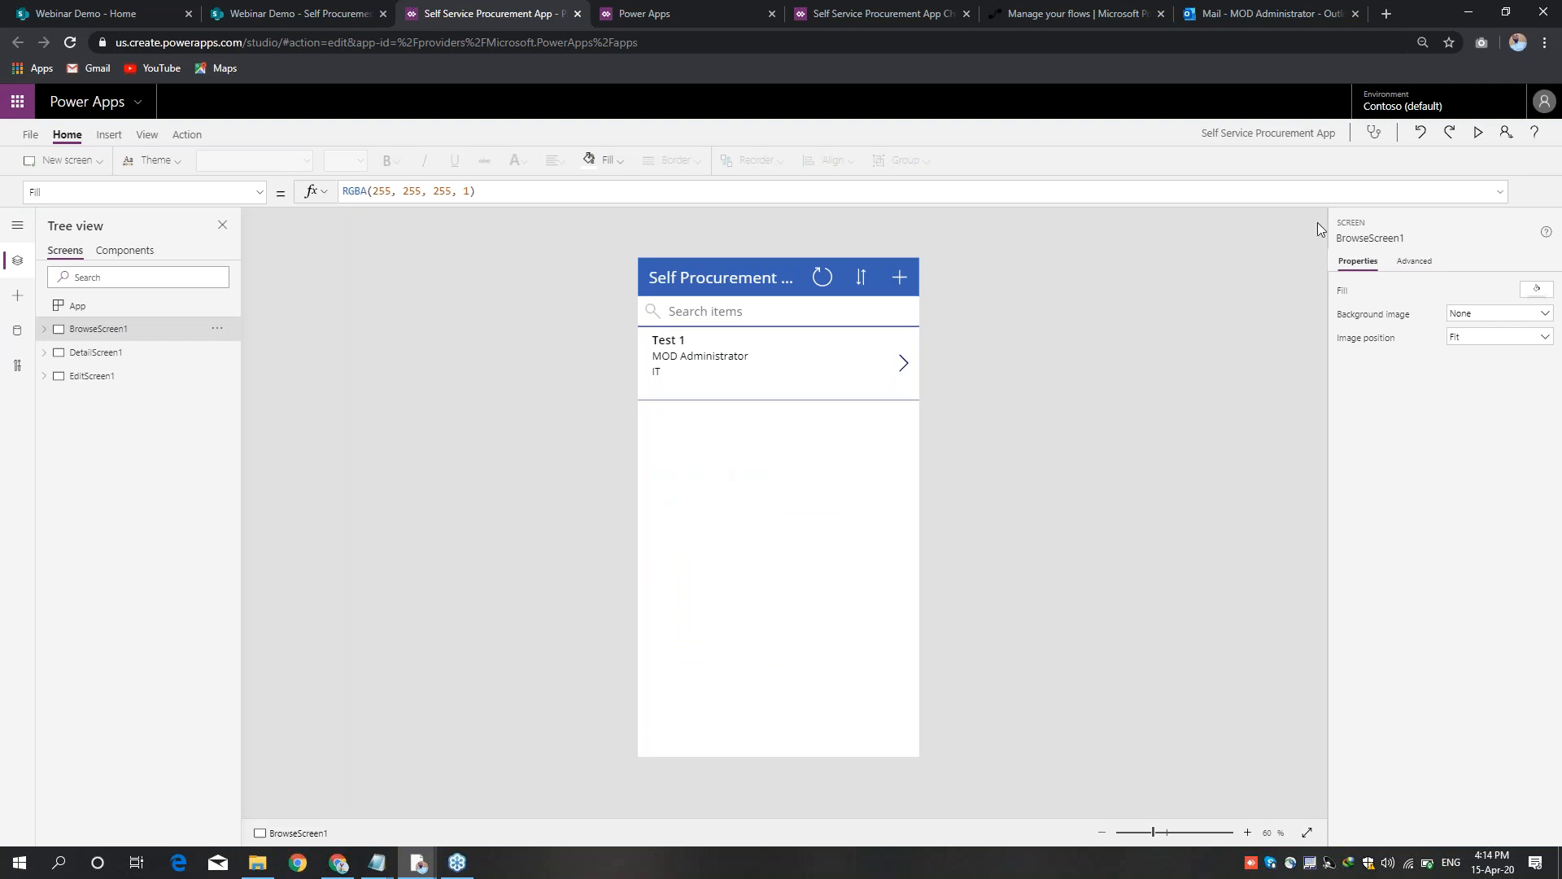
# Step: Preview the app and examine its new item form, then close the preview and view EditScreen1
pyautogui.click(1478, 135)
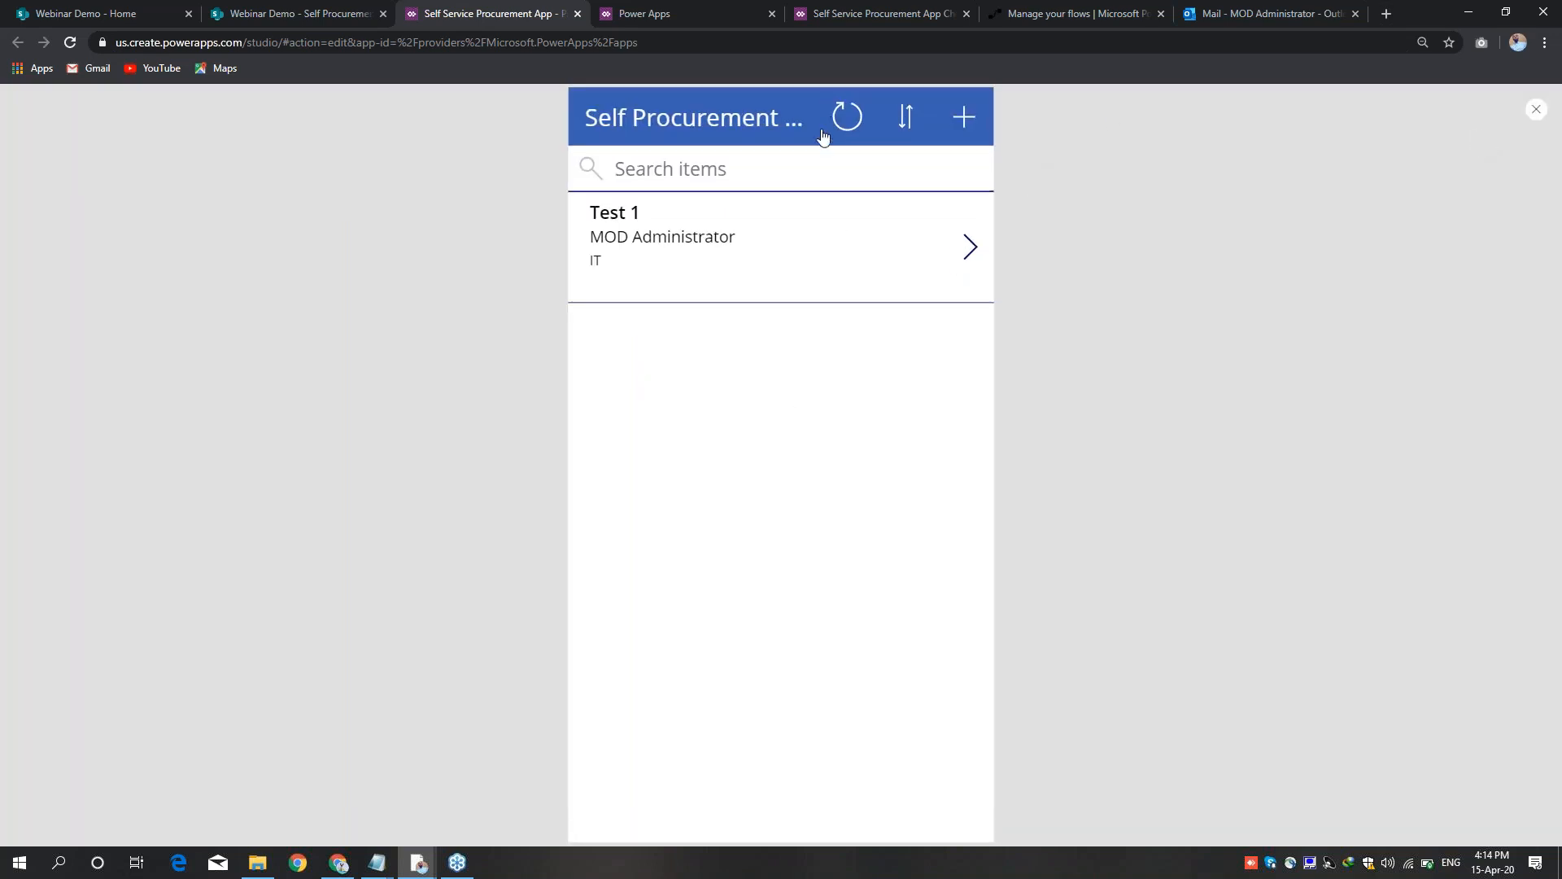
pyautogui.click(963, 118)
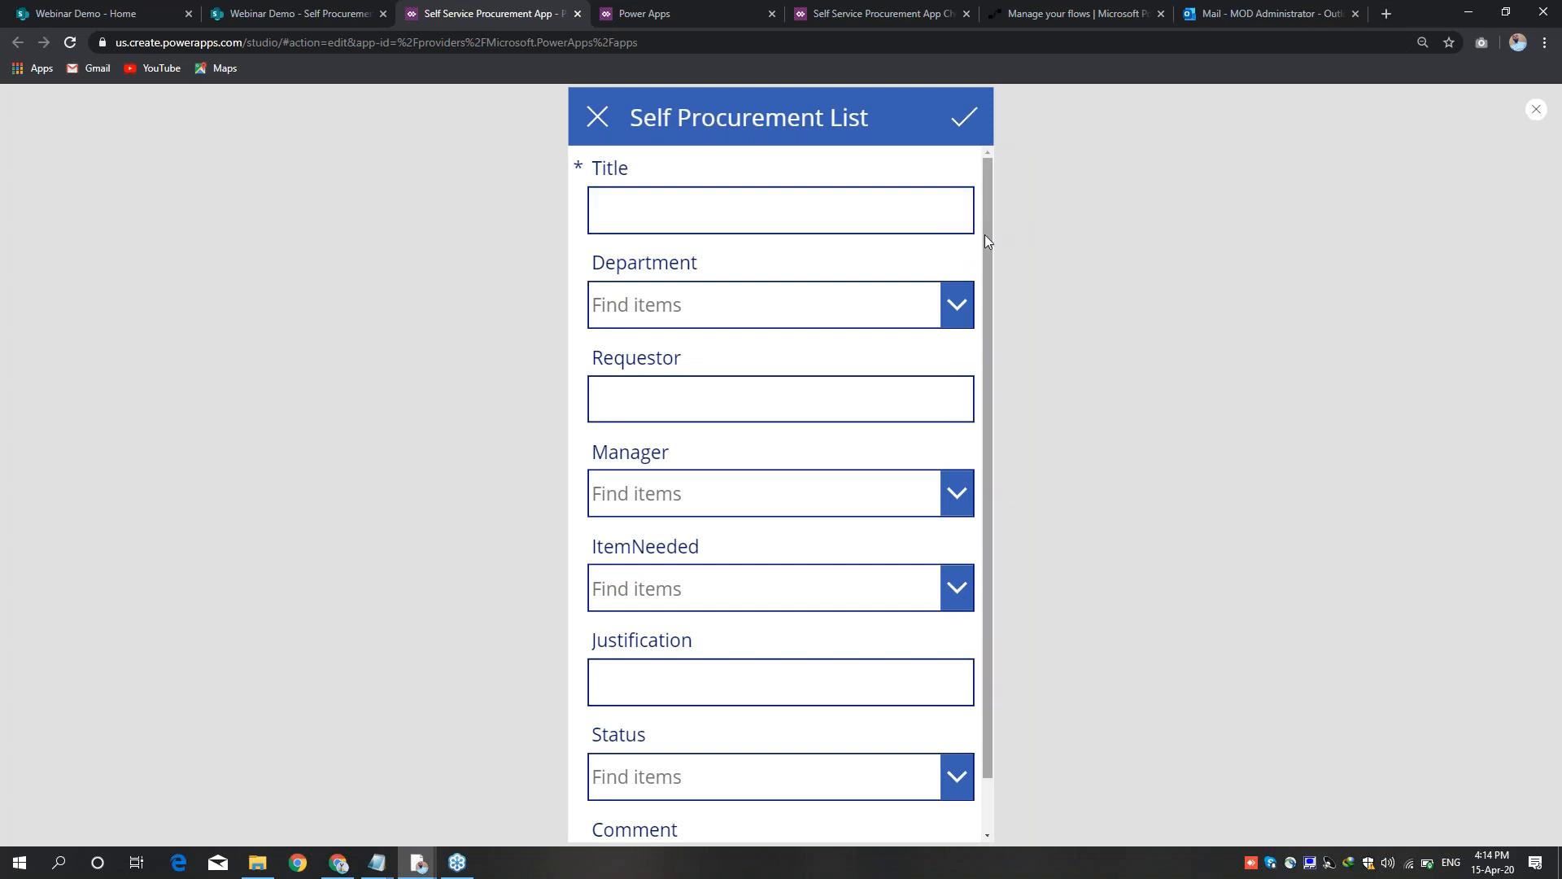
pyautogui.scroll(-1, 984, 280)
pyautogui.scroll(1, 979, 261)
pyautogui.scroll(1, 977, 248)
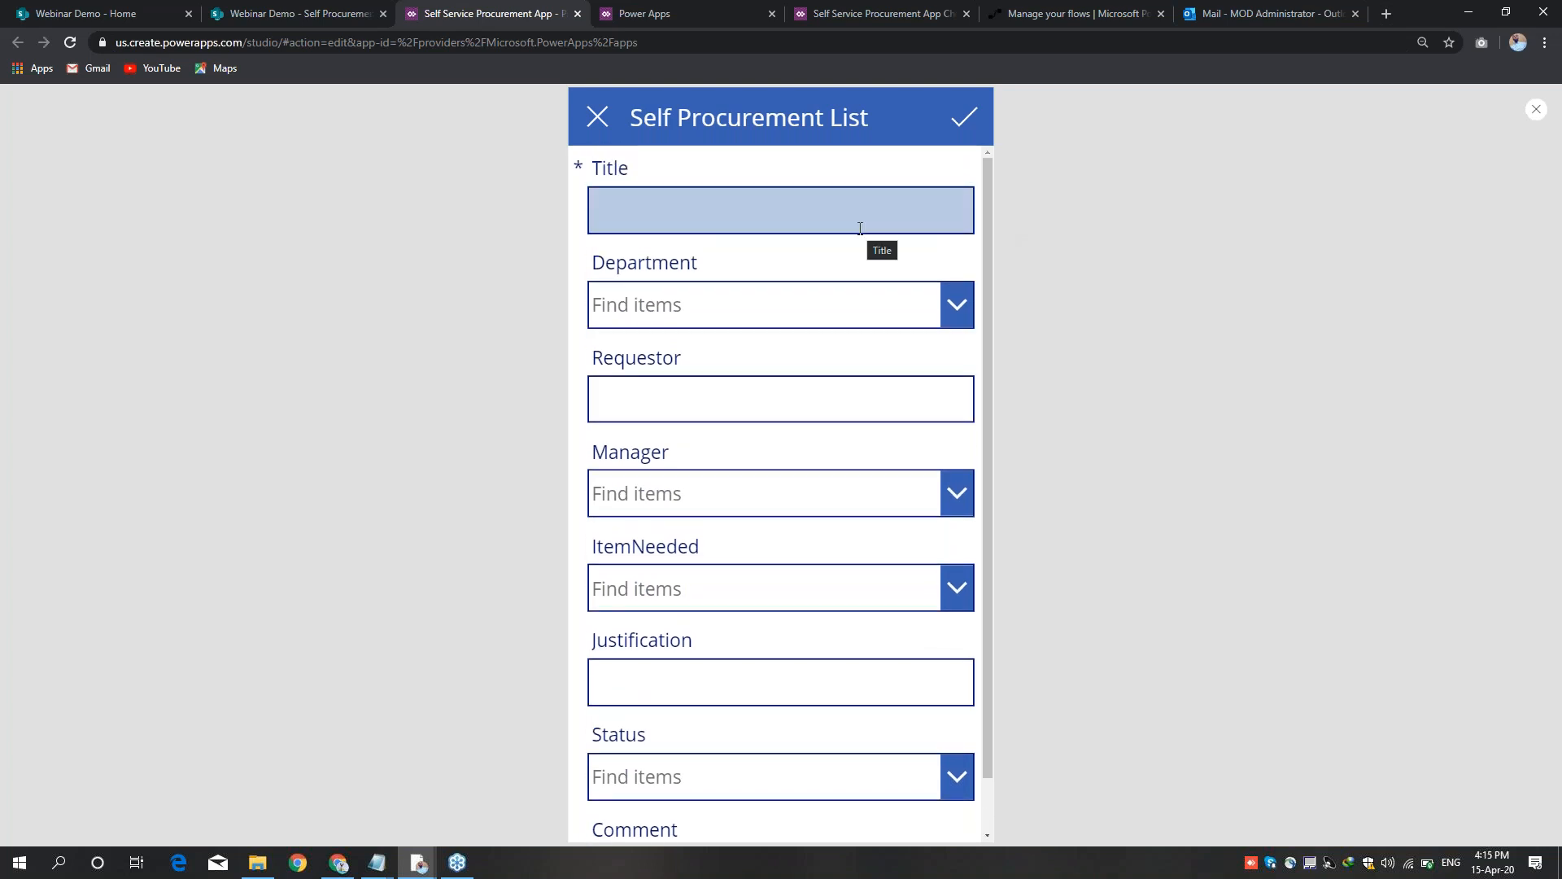
pyautogui.click(594, 120)
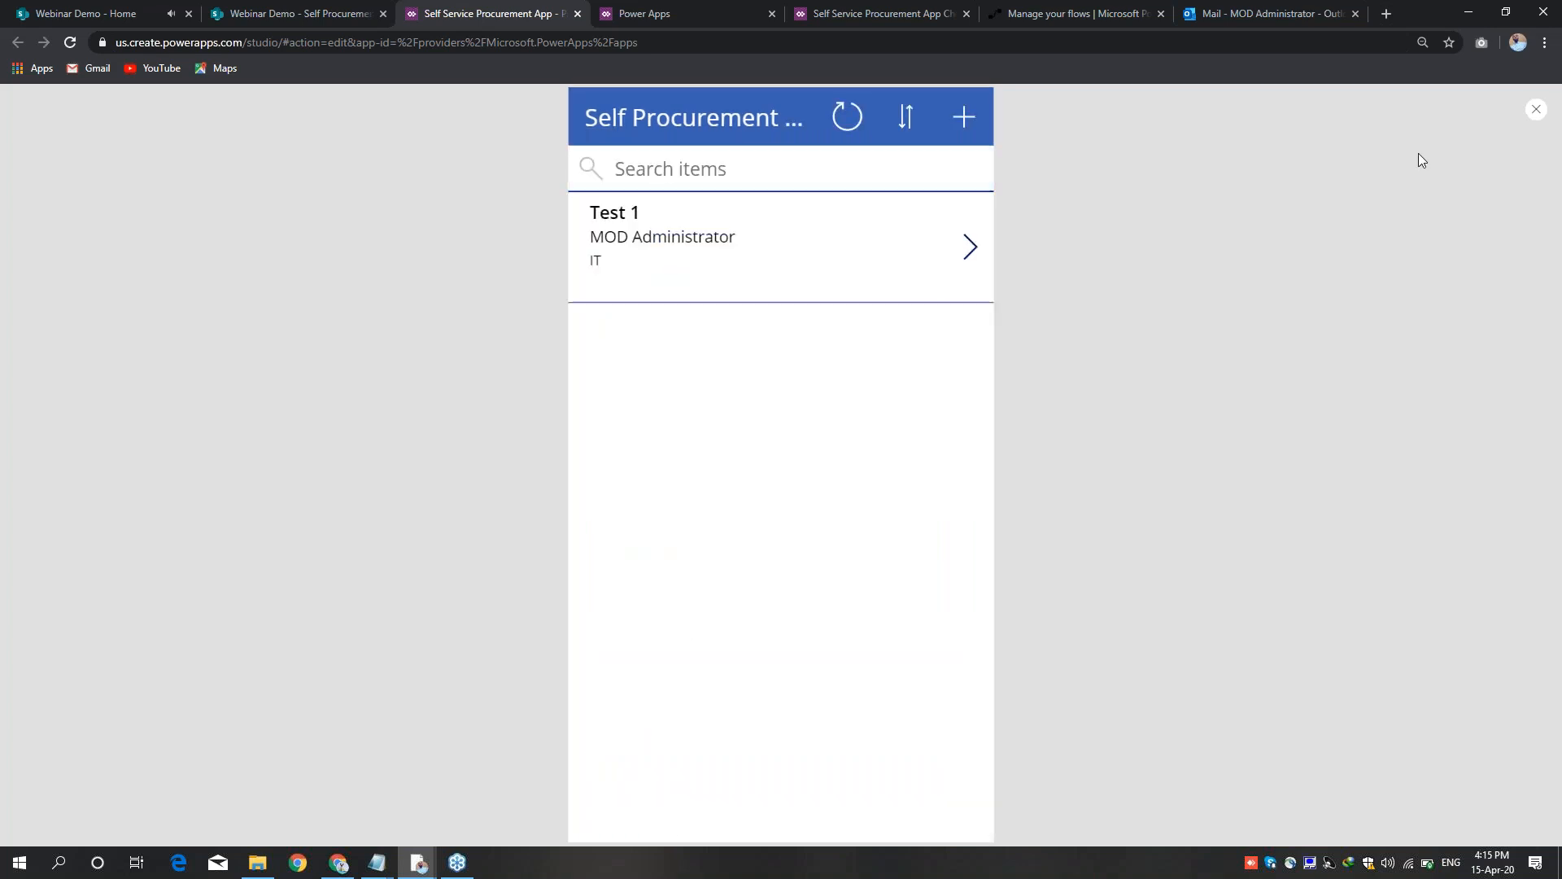
pyautogui.click(1539, 114)
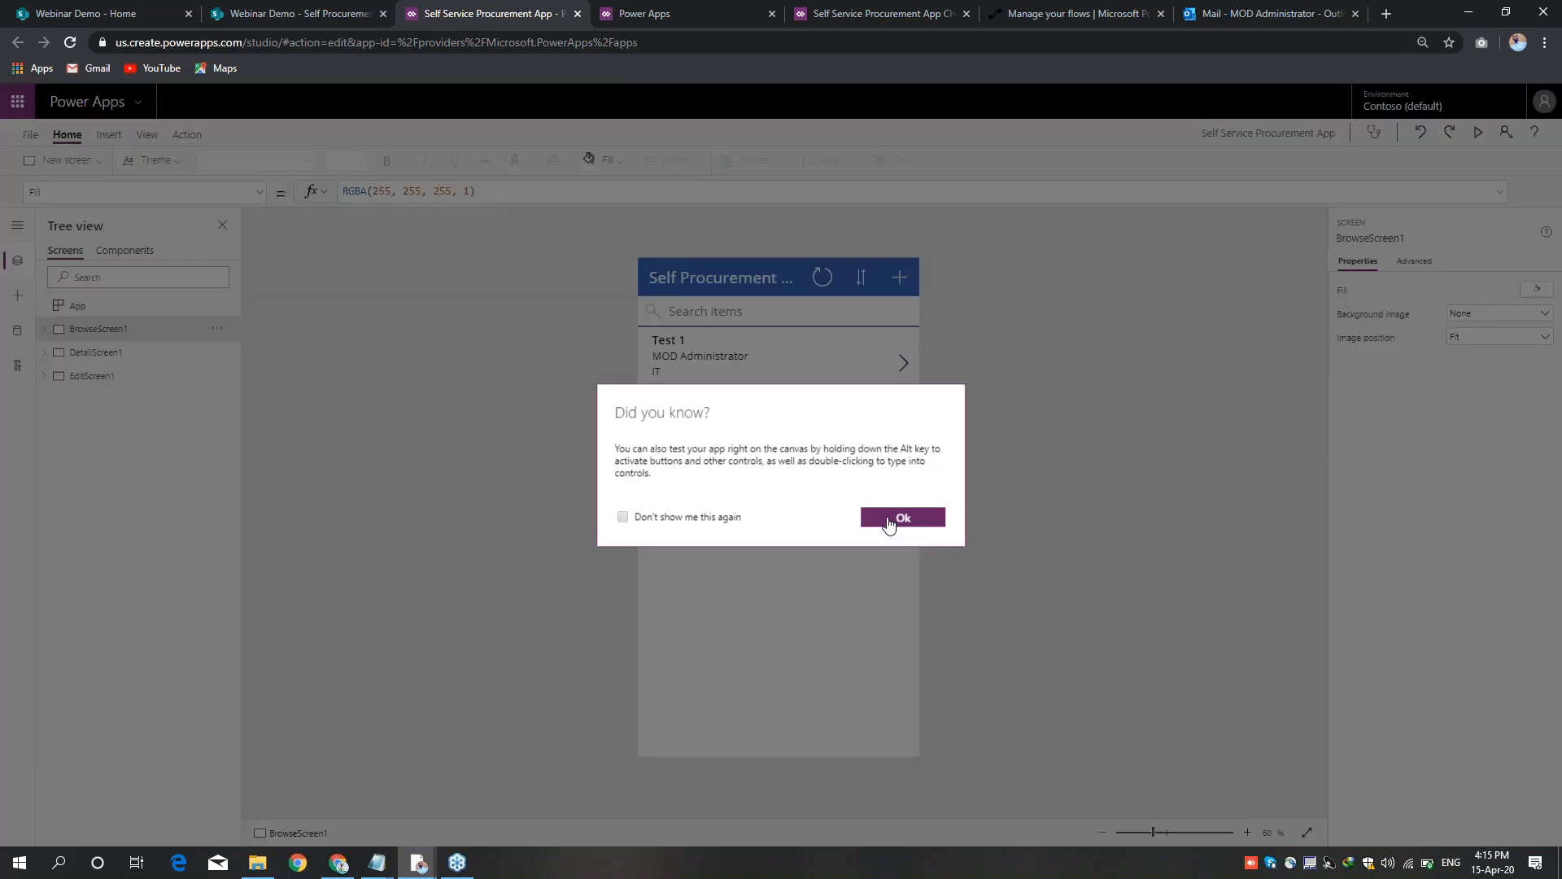
pyautogui.click(889, 524)
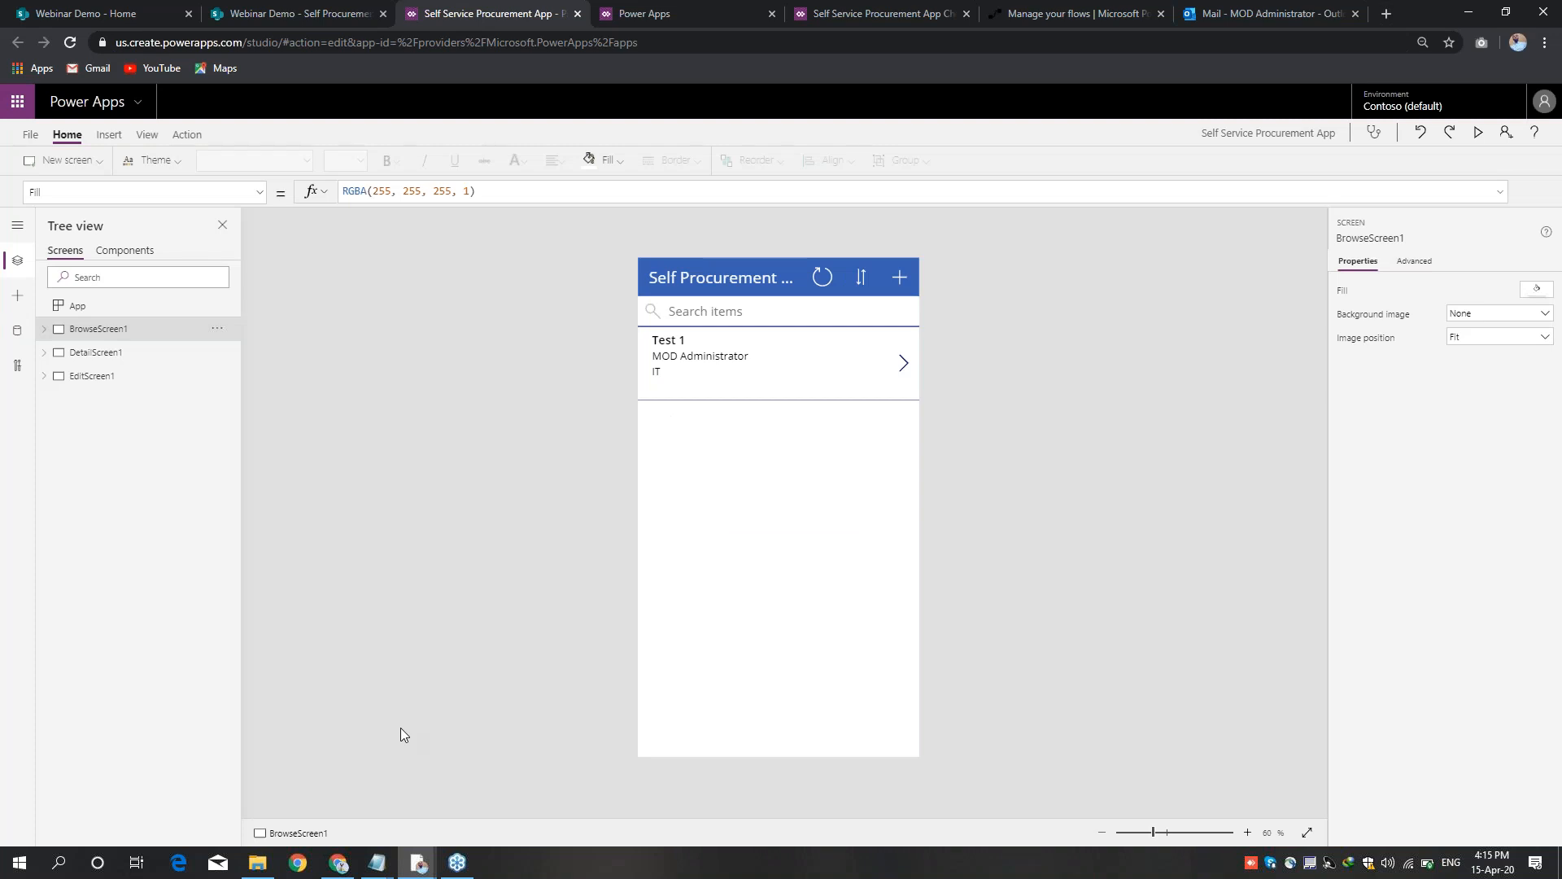
pyautogui.click(92, 377)
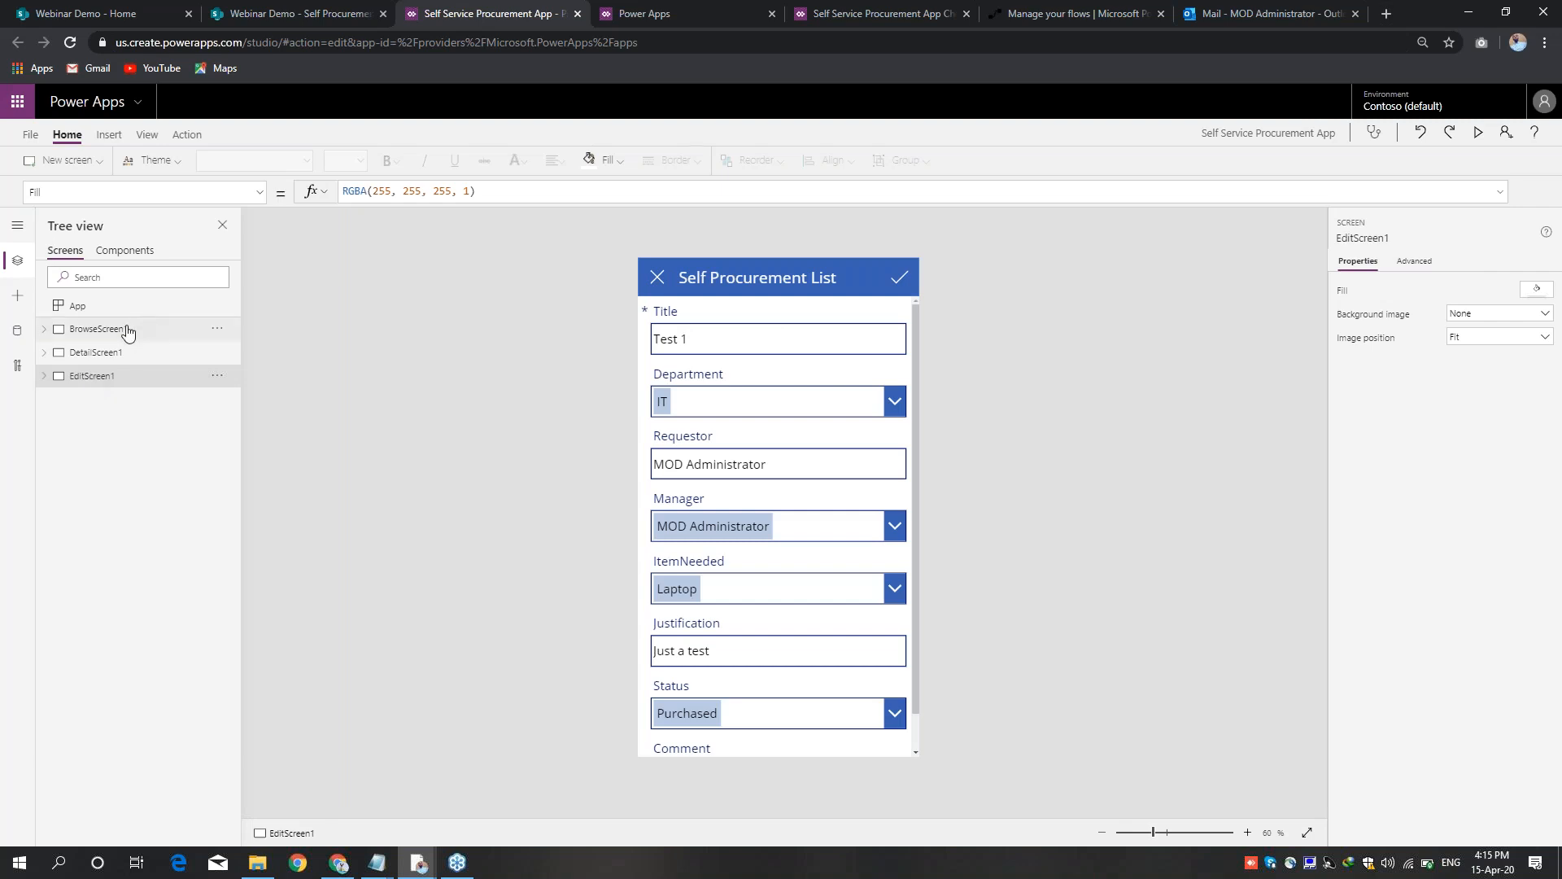
# Step: Mark "Create a Power Apps Application from SharePoint List" as completed in the app checklist, dismissing the reminders and minimizing the checklist window
pyautogui.click(419, 867)
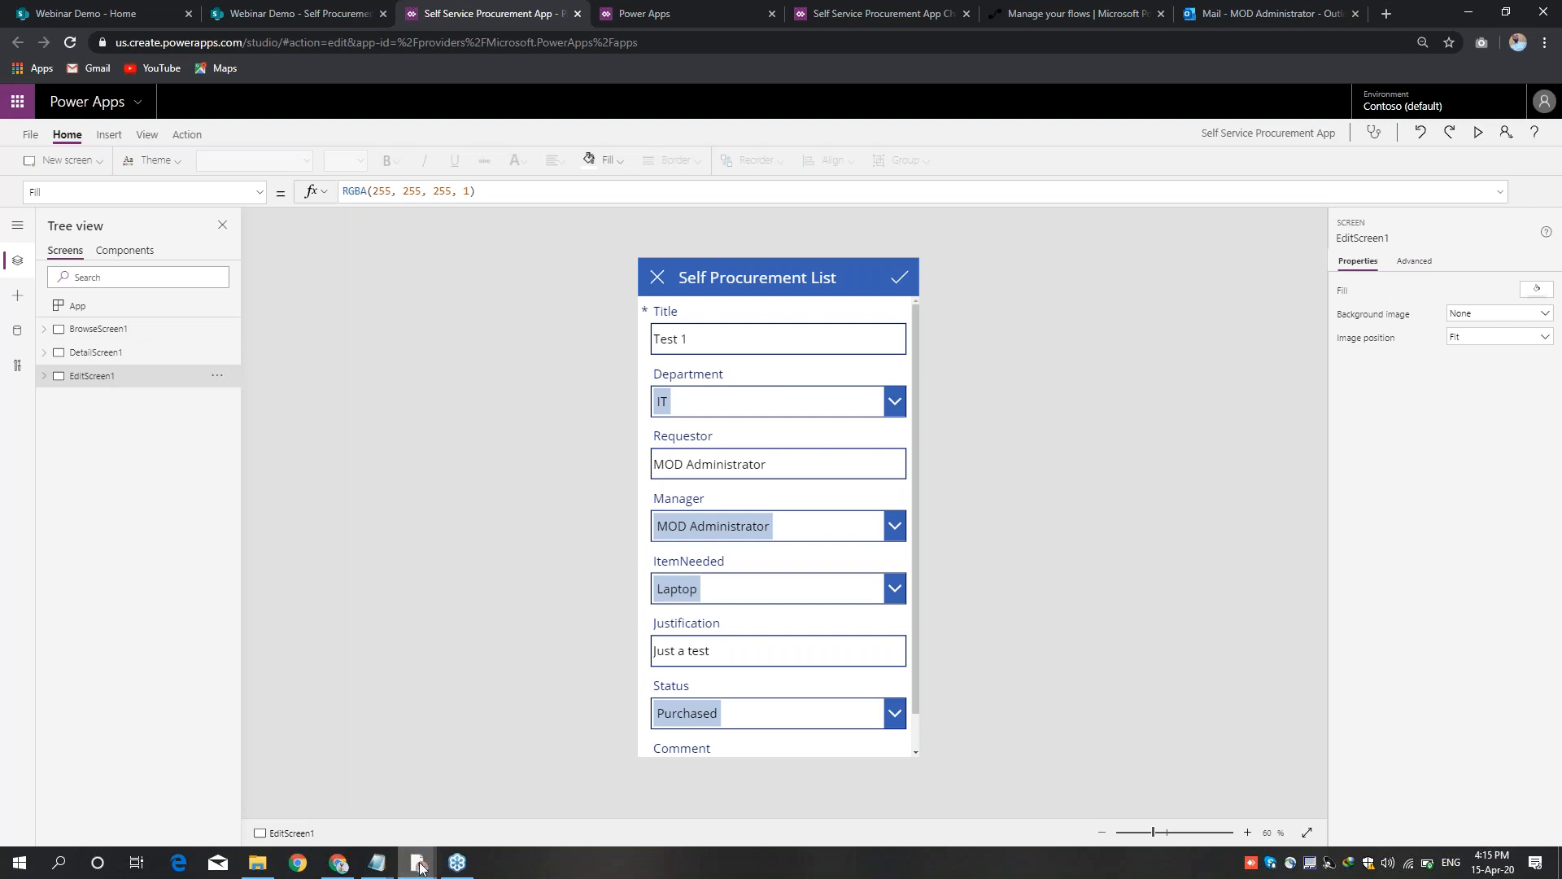
pyautogui.click(439, 765)
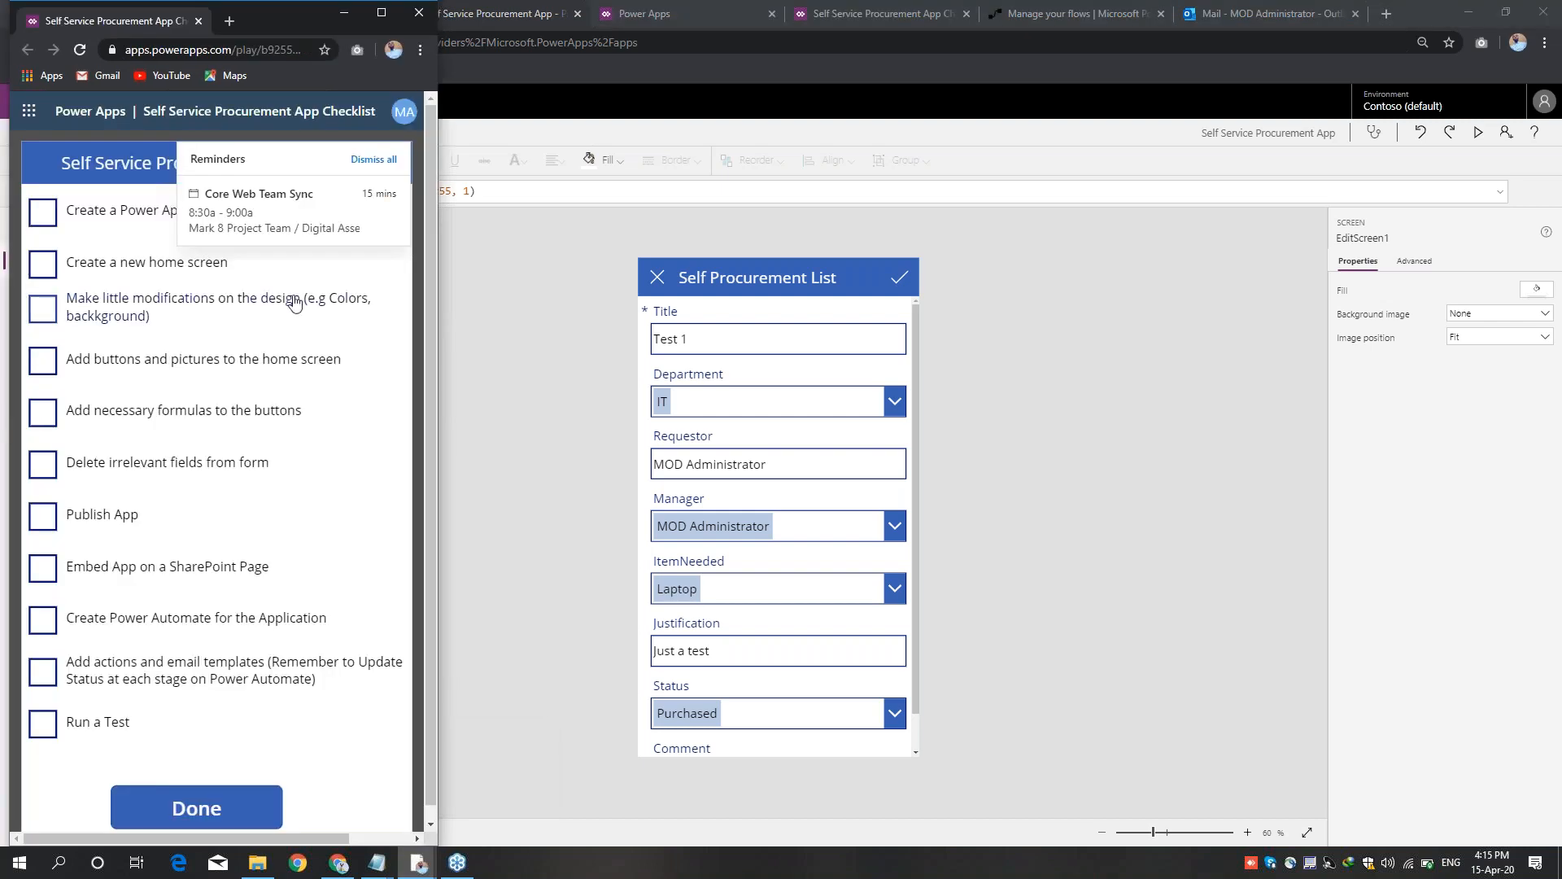
pyautogui.click(374, 159)
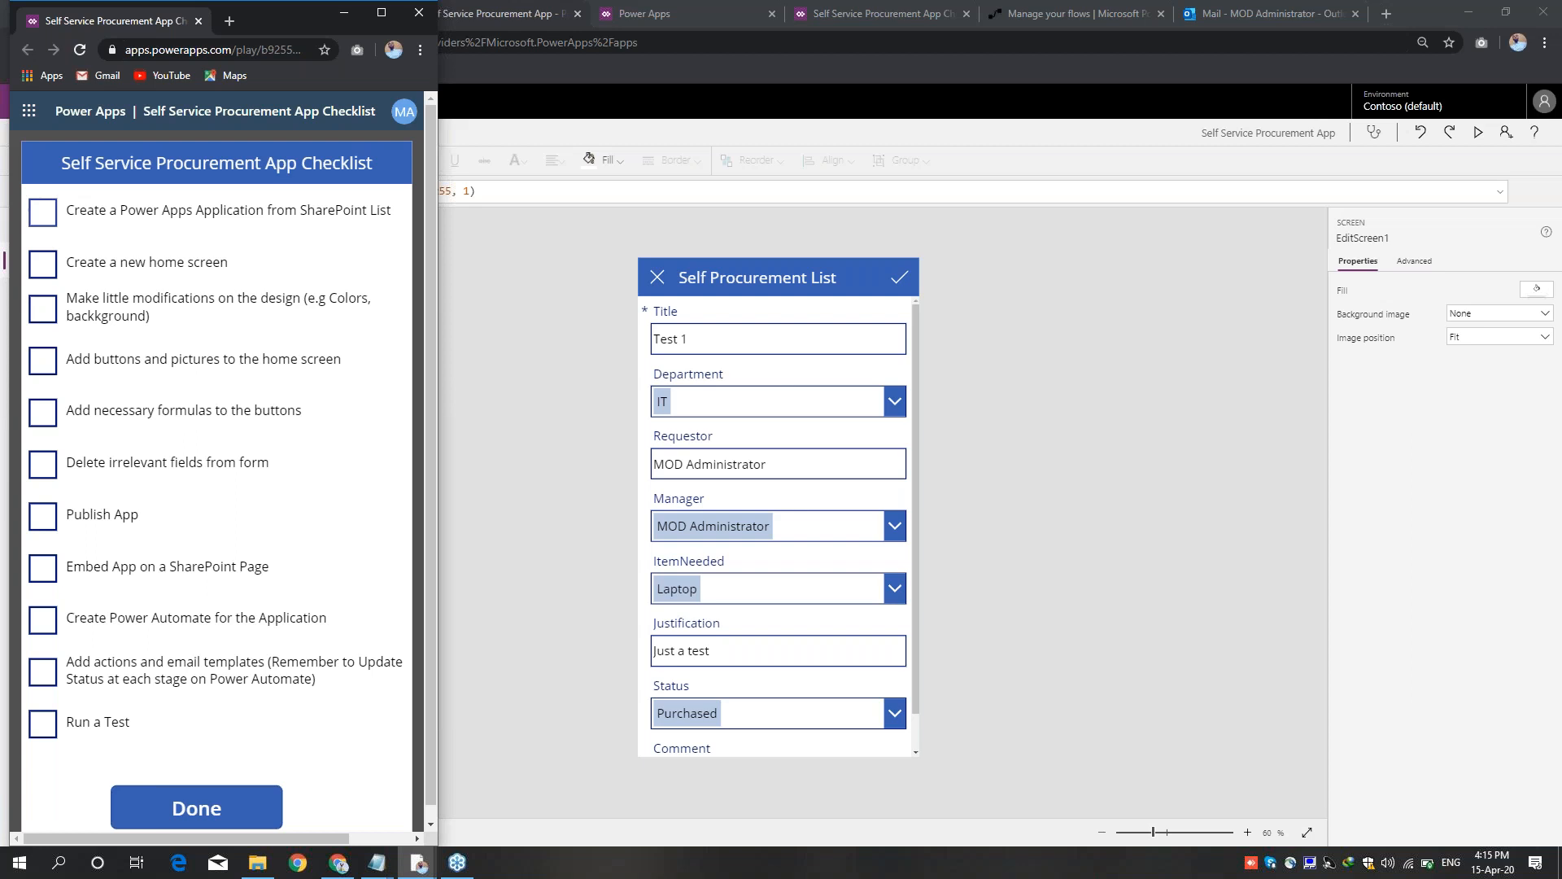
pyautogui.click(44, 215)
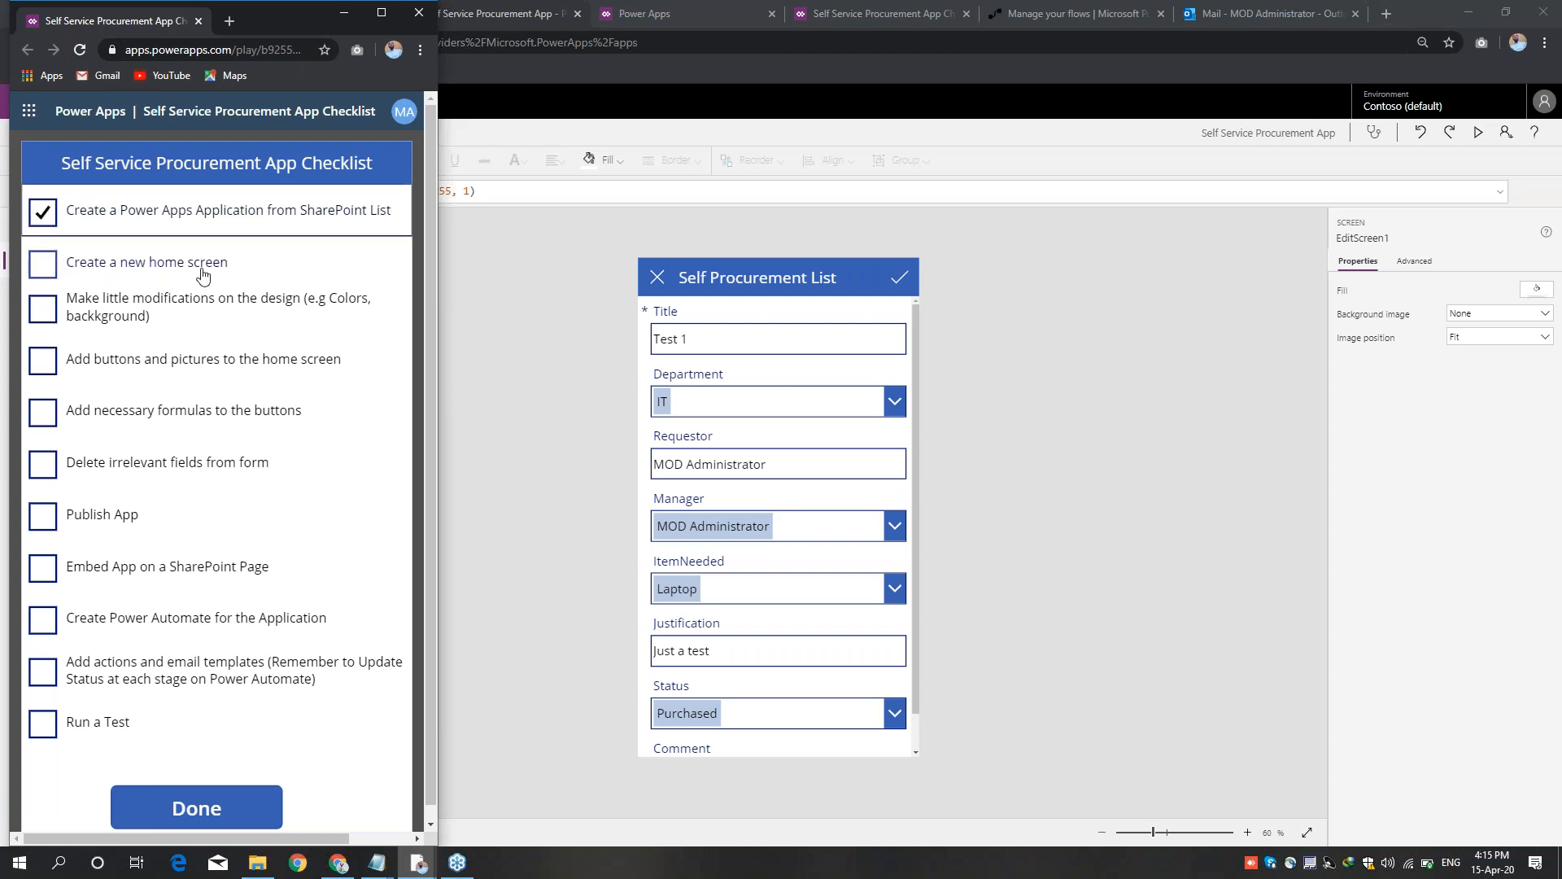
pyautogui.click(345, 14)
# Step: Add a blank screen to the app and move it up to first place, ahead of BrowseScreen1
pyautogui.click(65, 160)
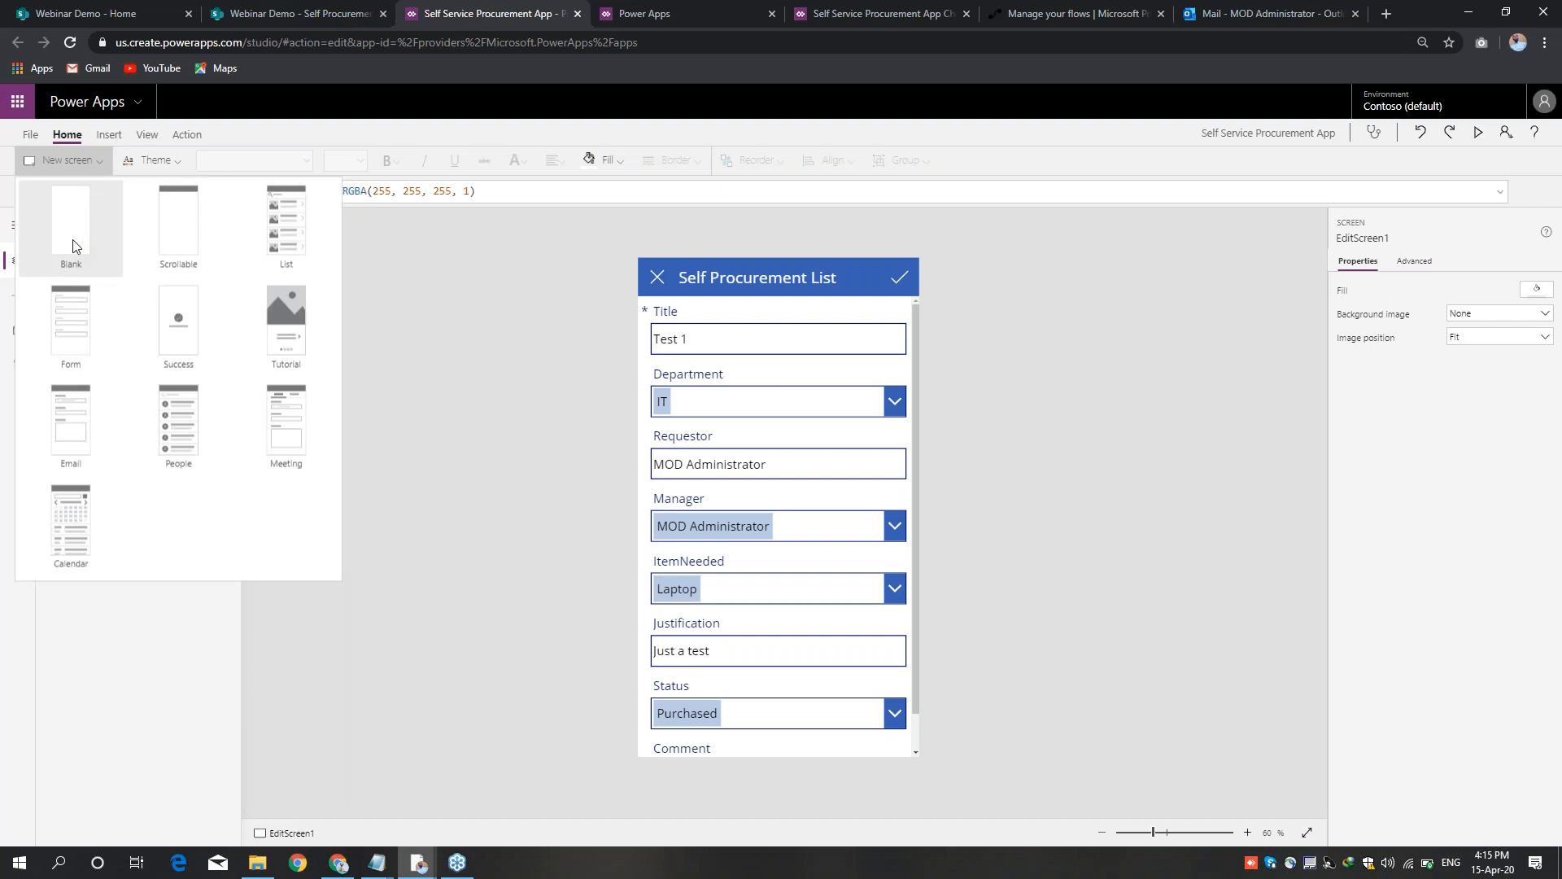
pyautogui.press('Escape')
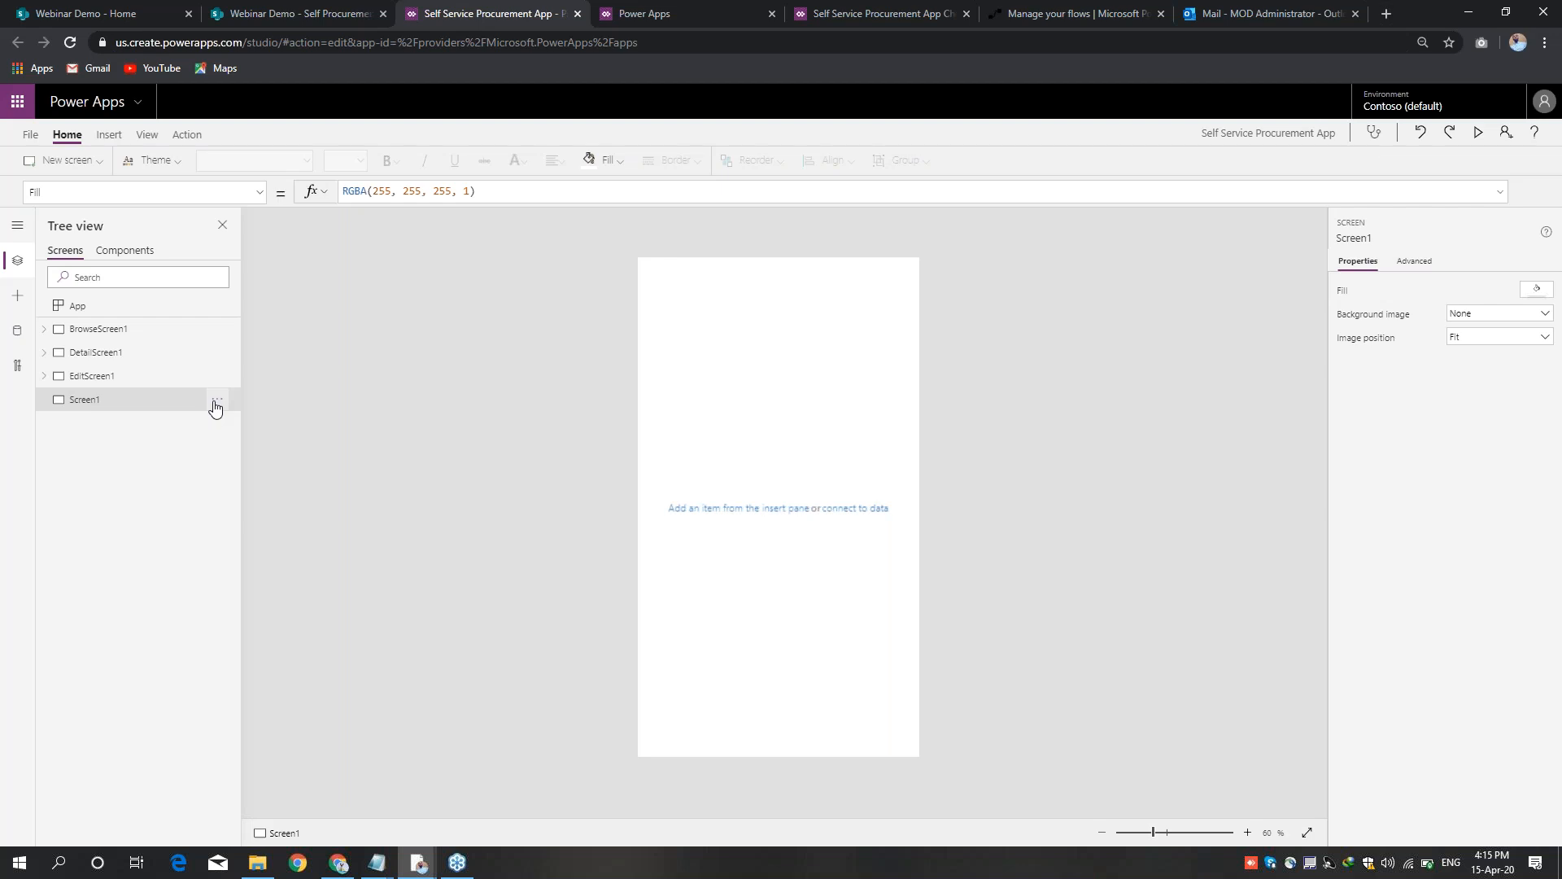
pyautogui.click(217, 402)
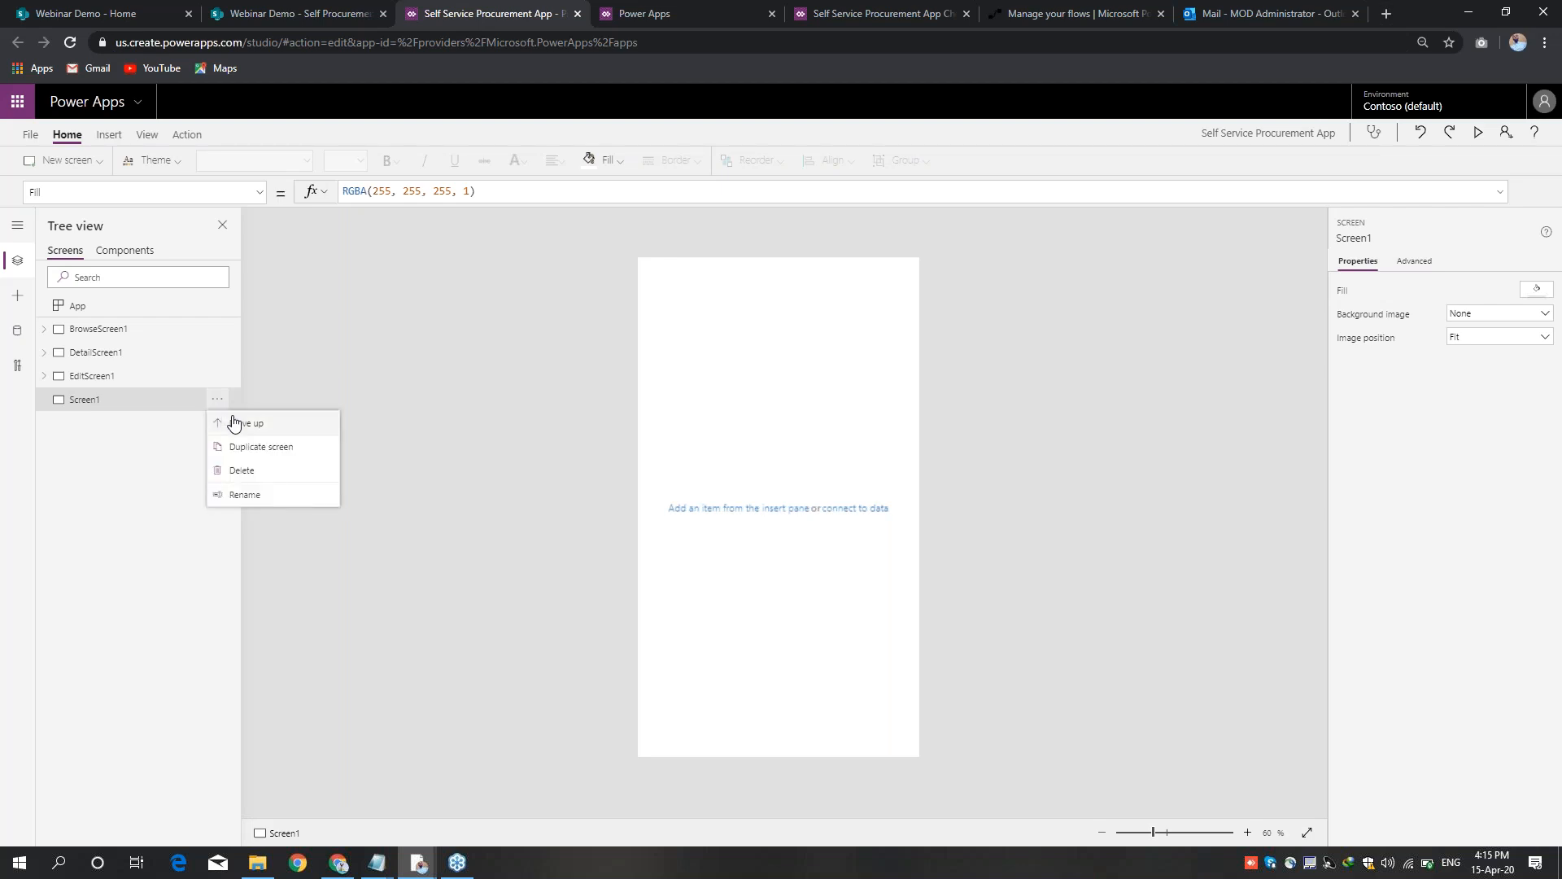
pyautogui.click(230, 420)
pyautogui.click(217, 376)
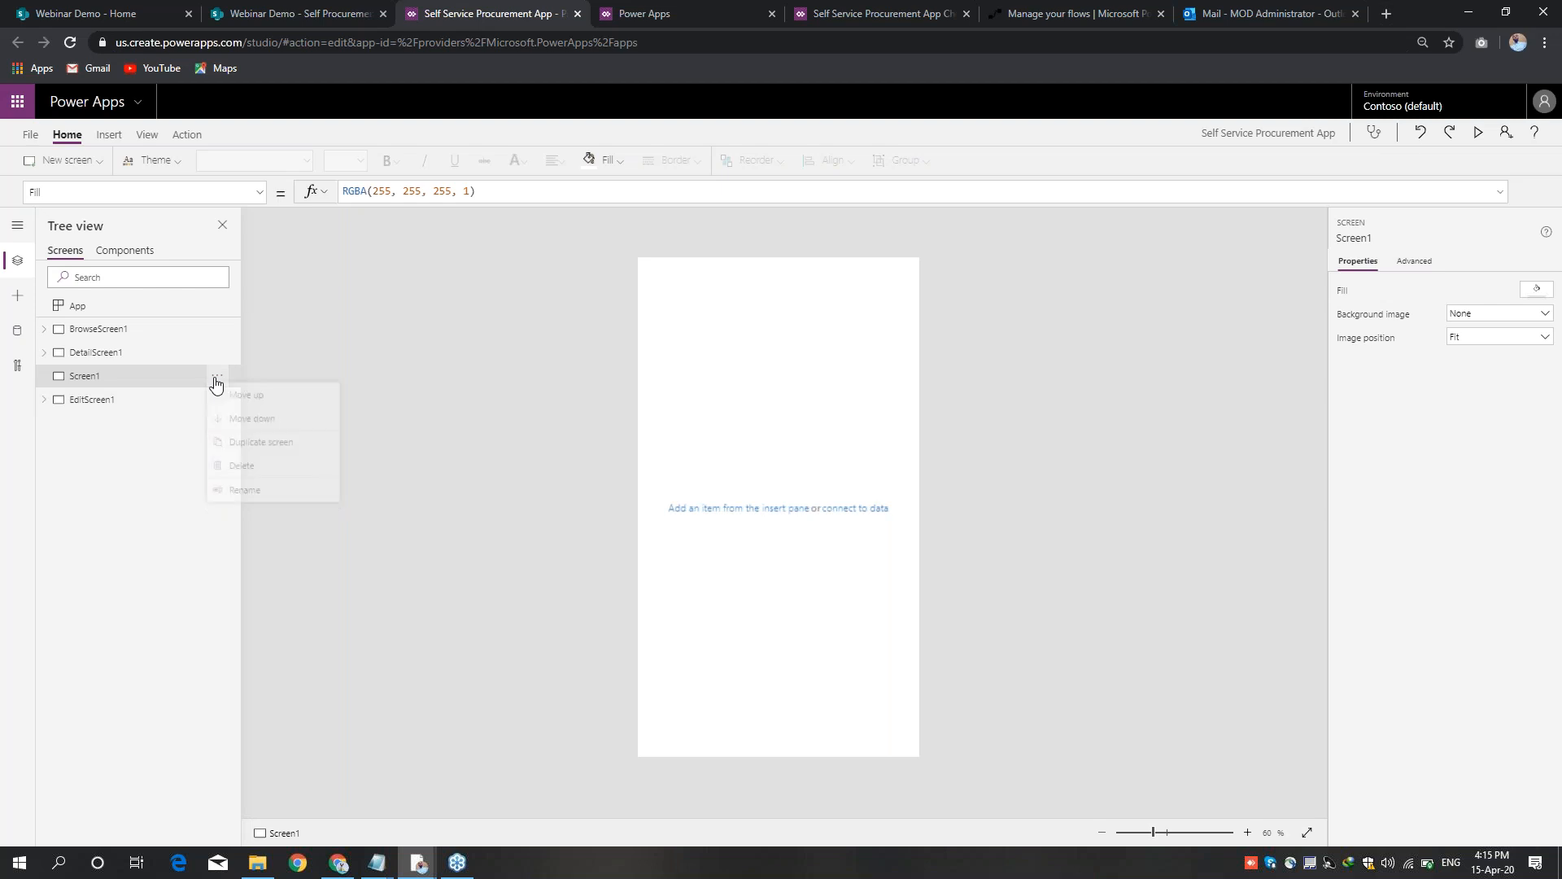
pyautogui.click(240, 398)
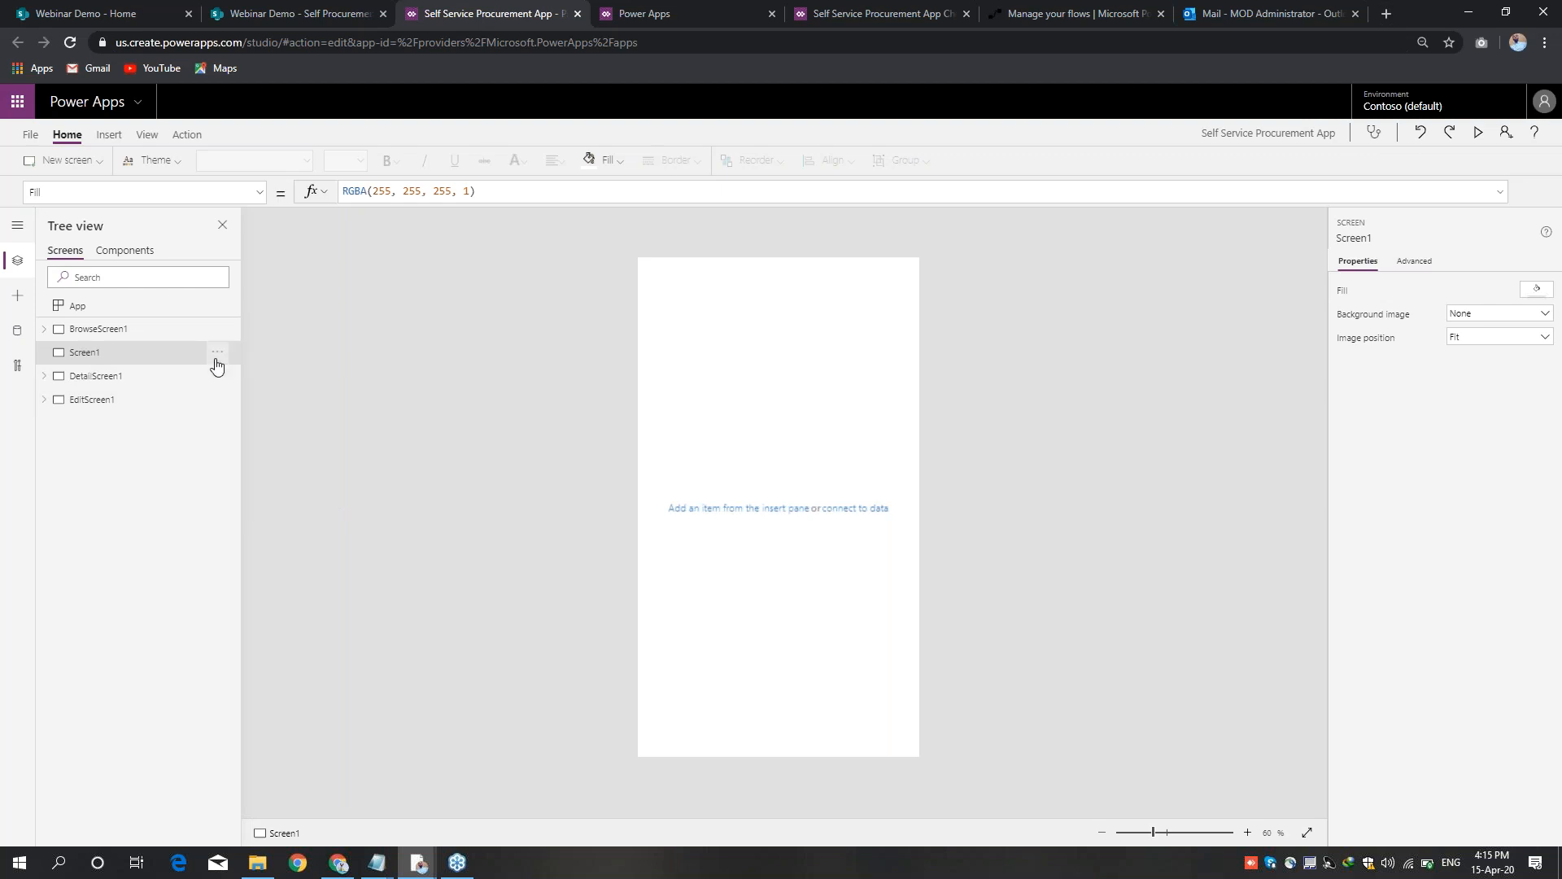
pyautogui.click(217, 351)
pyautogui.click(242, 377)
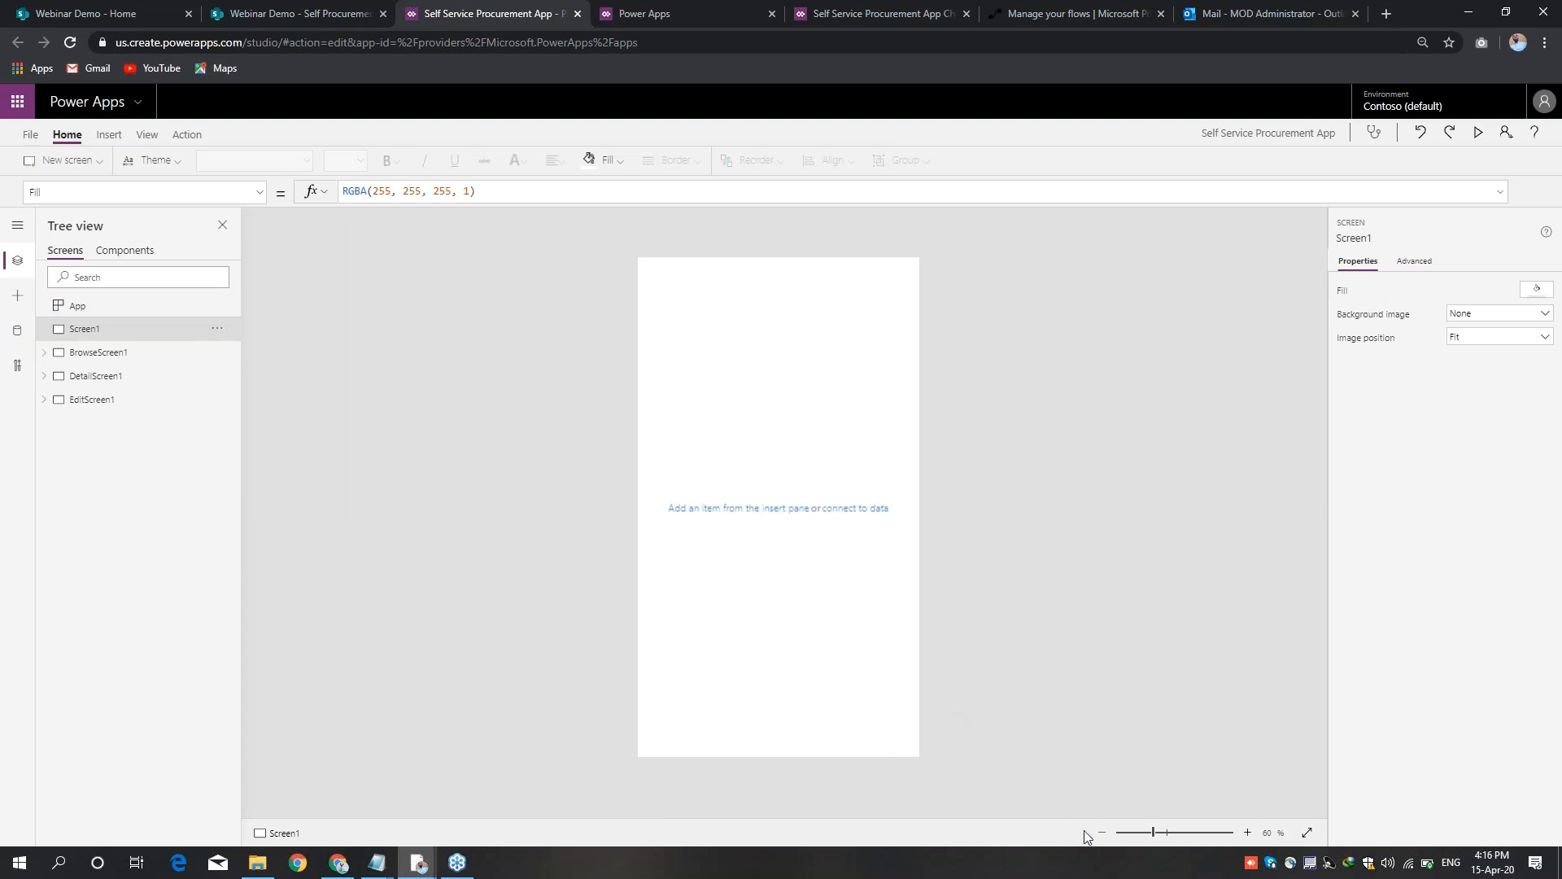
# Step: Turn the computer's sound volume all the way down
pyautogui.press('XF86AudioLowerVolume')
pyautogui.press('XF86AudioLowerVolume')
pyautogui.press('XF86AudioLowerVolume')
pyautogui.press('XF86AudioLowerVolume')
pyautogui.press('XF86AudioLowerVolume')
pyautogui.press('XF86AudioLowerVolume')
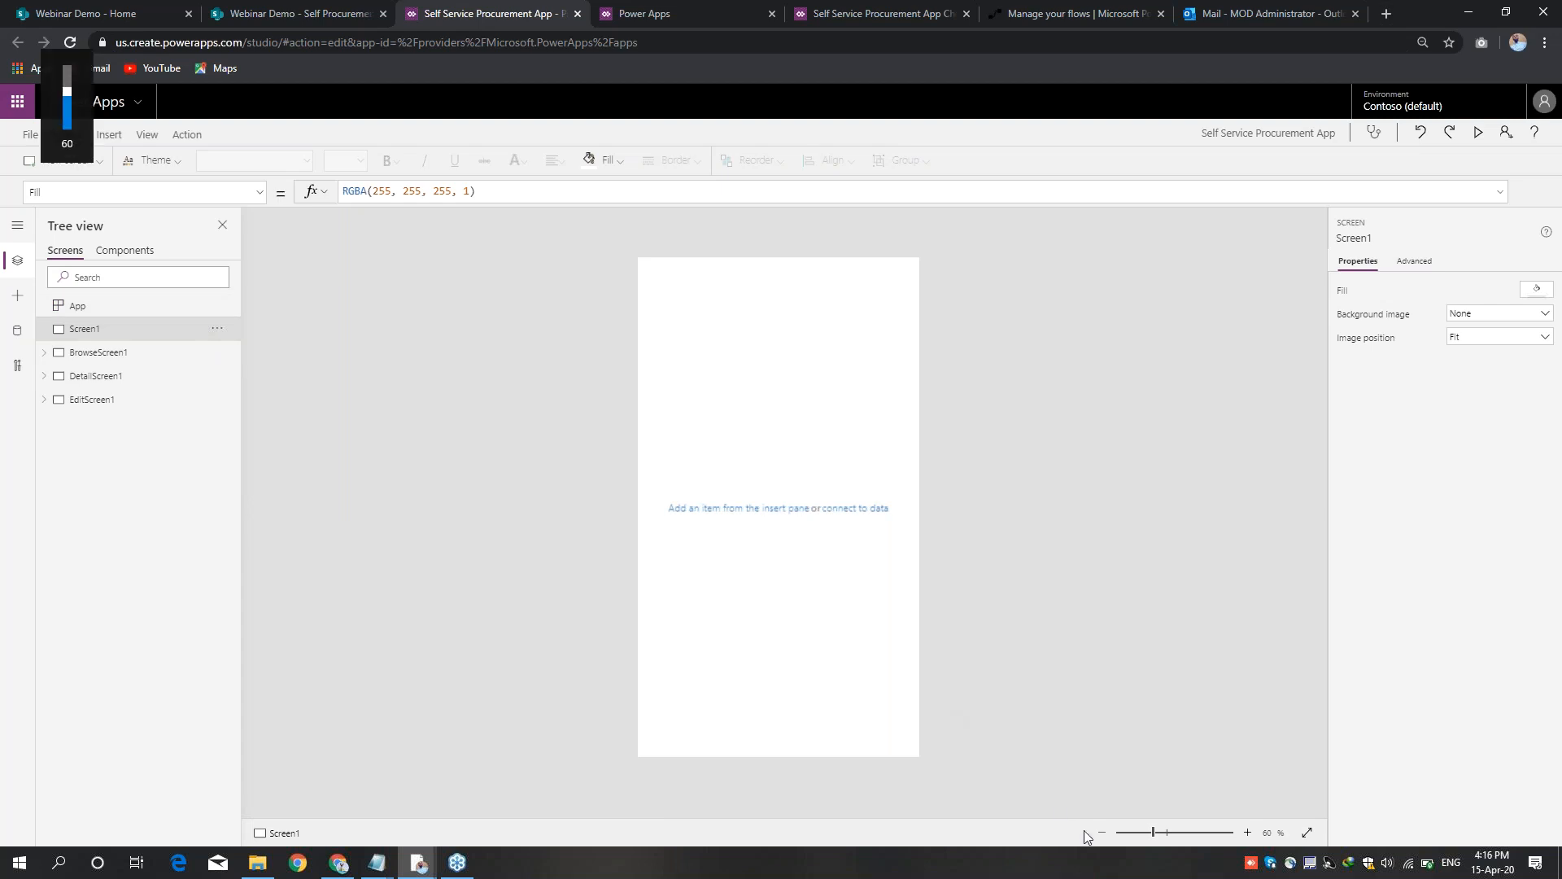
pyautogui.press('XF86AudioLowerVolume')
pyautogui.press('XF86AudioLowerVolume')
pyautogui.press('XF86AudioLowerVolume')
pyautogui.press('XF86AudioLowerVolume')
pyautogui.press('XF86AudioLowerVolume')
pyautogui.press('XF86AudioLowerVolume')
pyautogui.press('XF86AudioLowerVolume')
pyautogui.press('XF86AudioLowerVolume')
pyautogui.press('XF86AudioLowerVolume')
pyautogui.press('XF86AudioLowerVolume')
pyautogui.press('XF86AudioLowerVolume')
pyautogui.press('XF86AudioLowerVolume')
pyautogui.press('XF86AudioLowerVolume')
pyautogui.press('XF86AudioLowerVolume')
pyautogui.press('XF86AudioLowerVolume')
pyautogui.press('XF86AudioLowerVolume')
pyautogui.press('XF86AudioLowerVolume')
# Step: View BrowseScreen1 for comparison and return to the blank Screen1
pyautogui.click(89, 358)
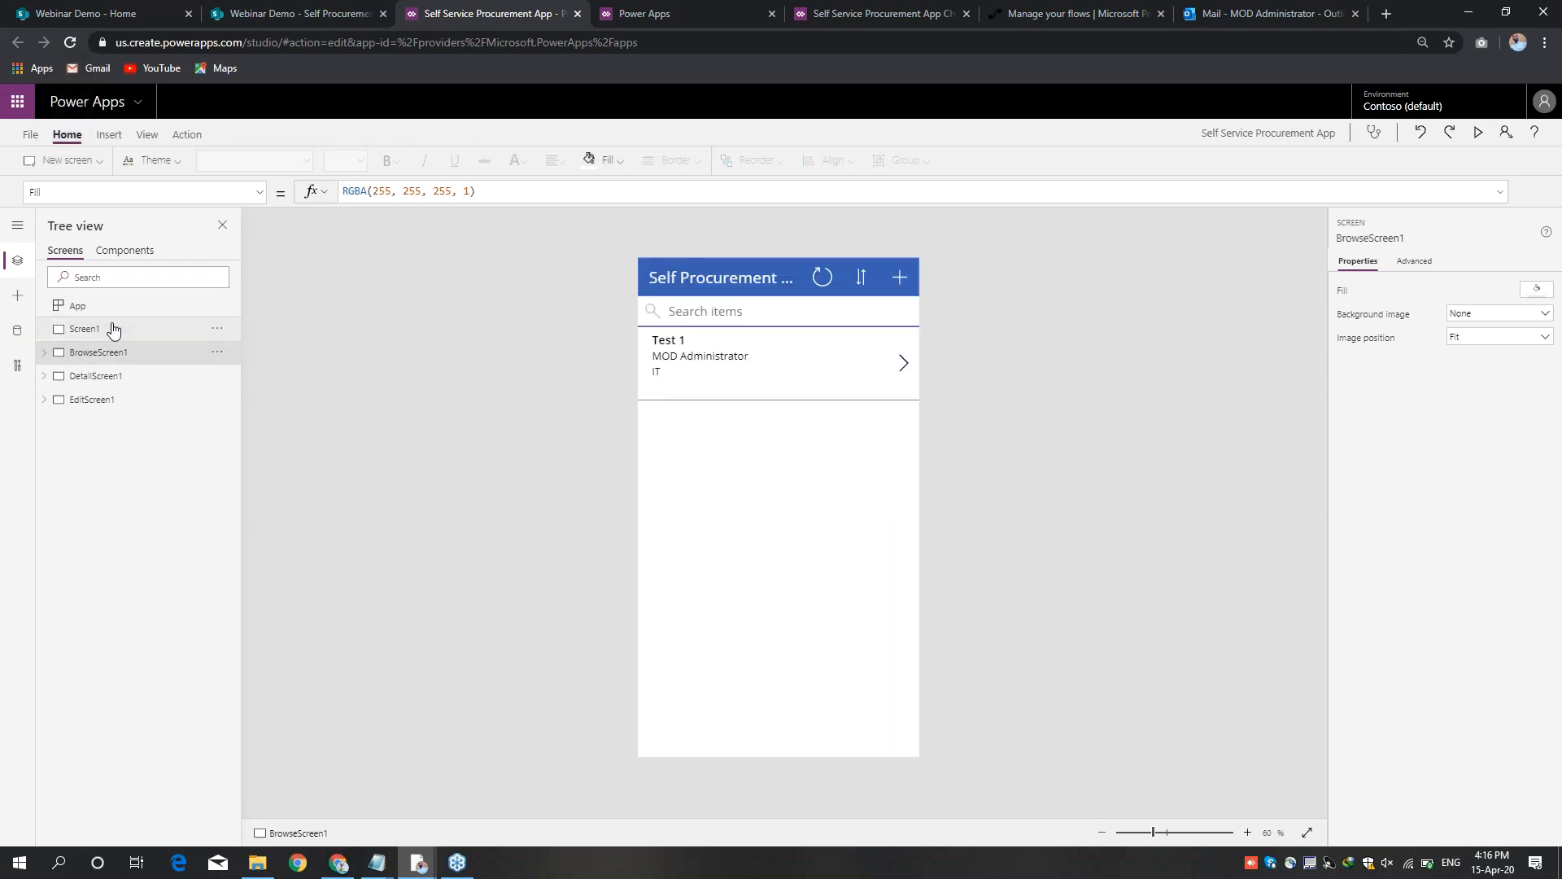
pyautogui.click(108, 329)
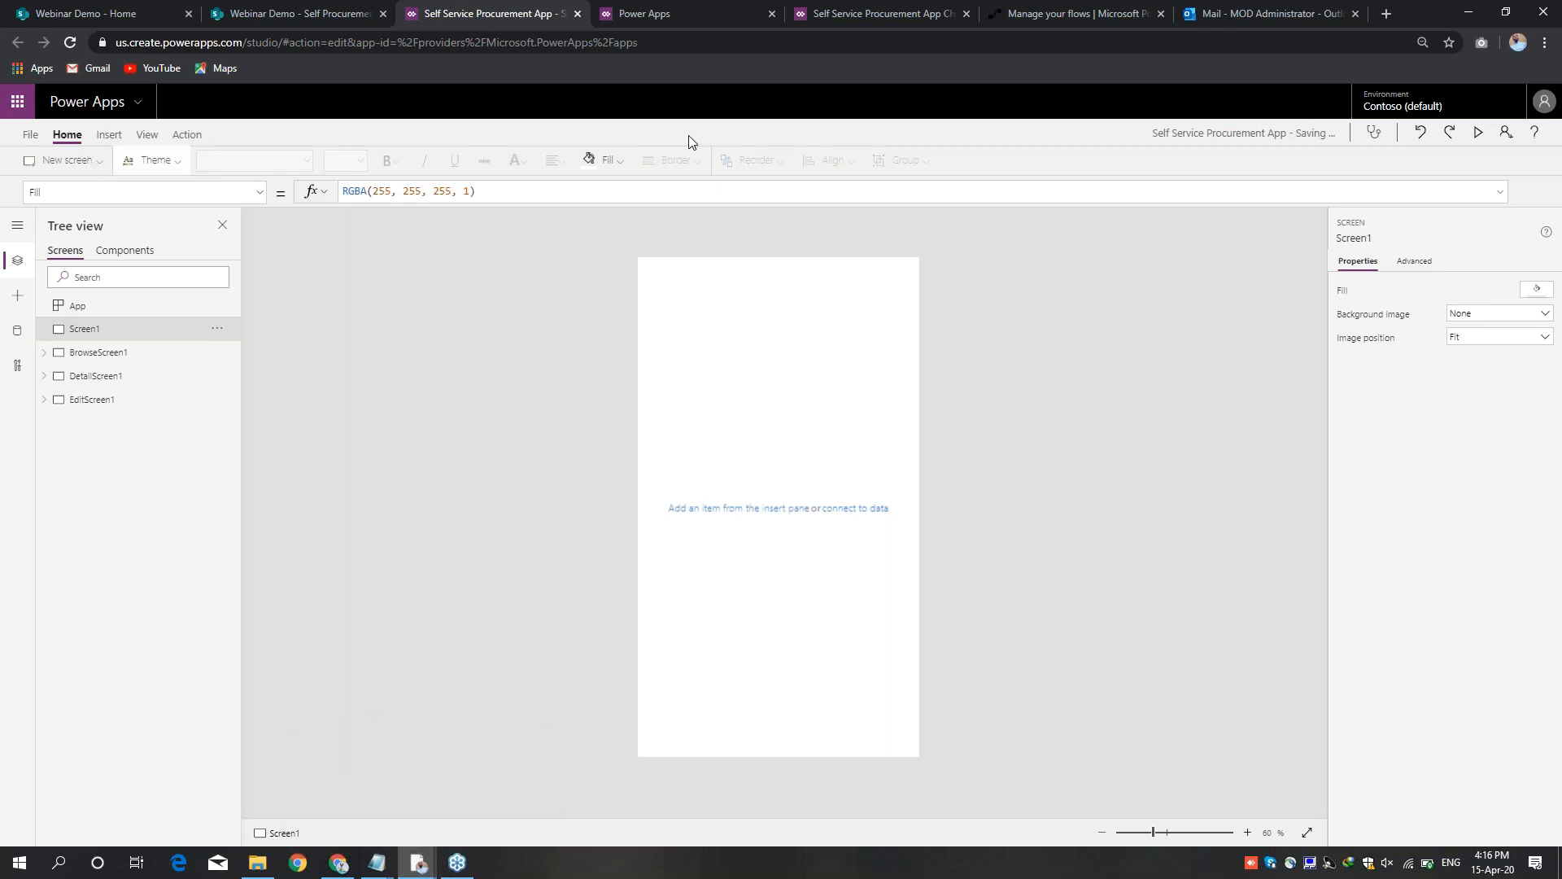
# Step: Fill the background of Screen1 with the light blue theme colour RGBA(136, 160, 209, 1)
pyautogui.click(602, 163)
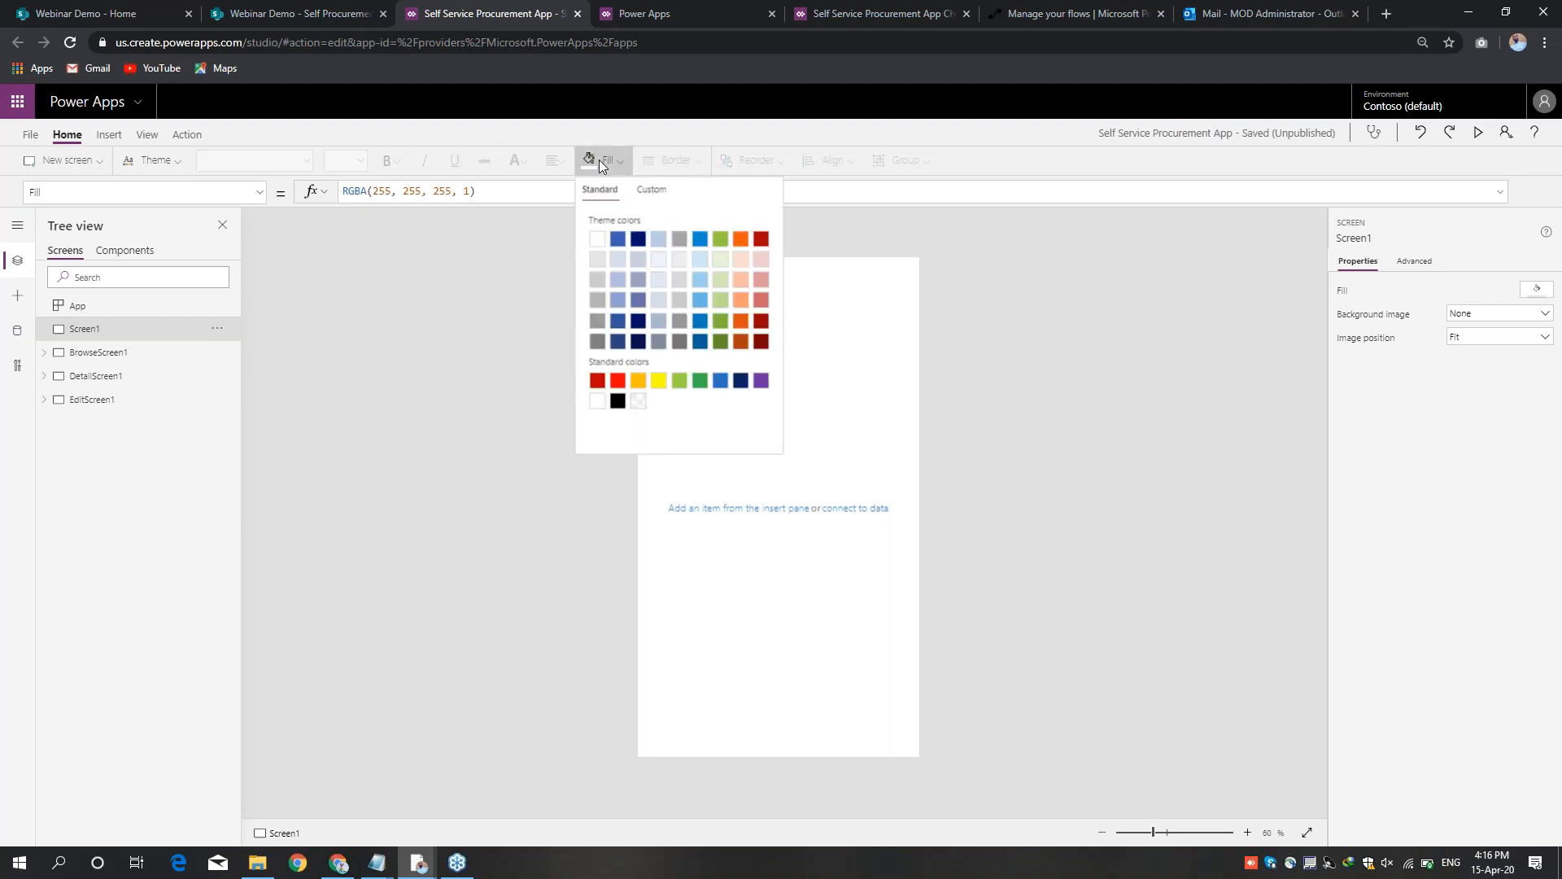
pyautogui.click(618, 303)
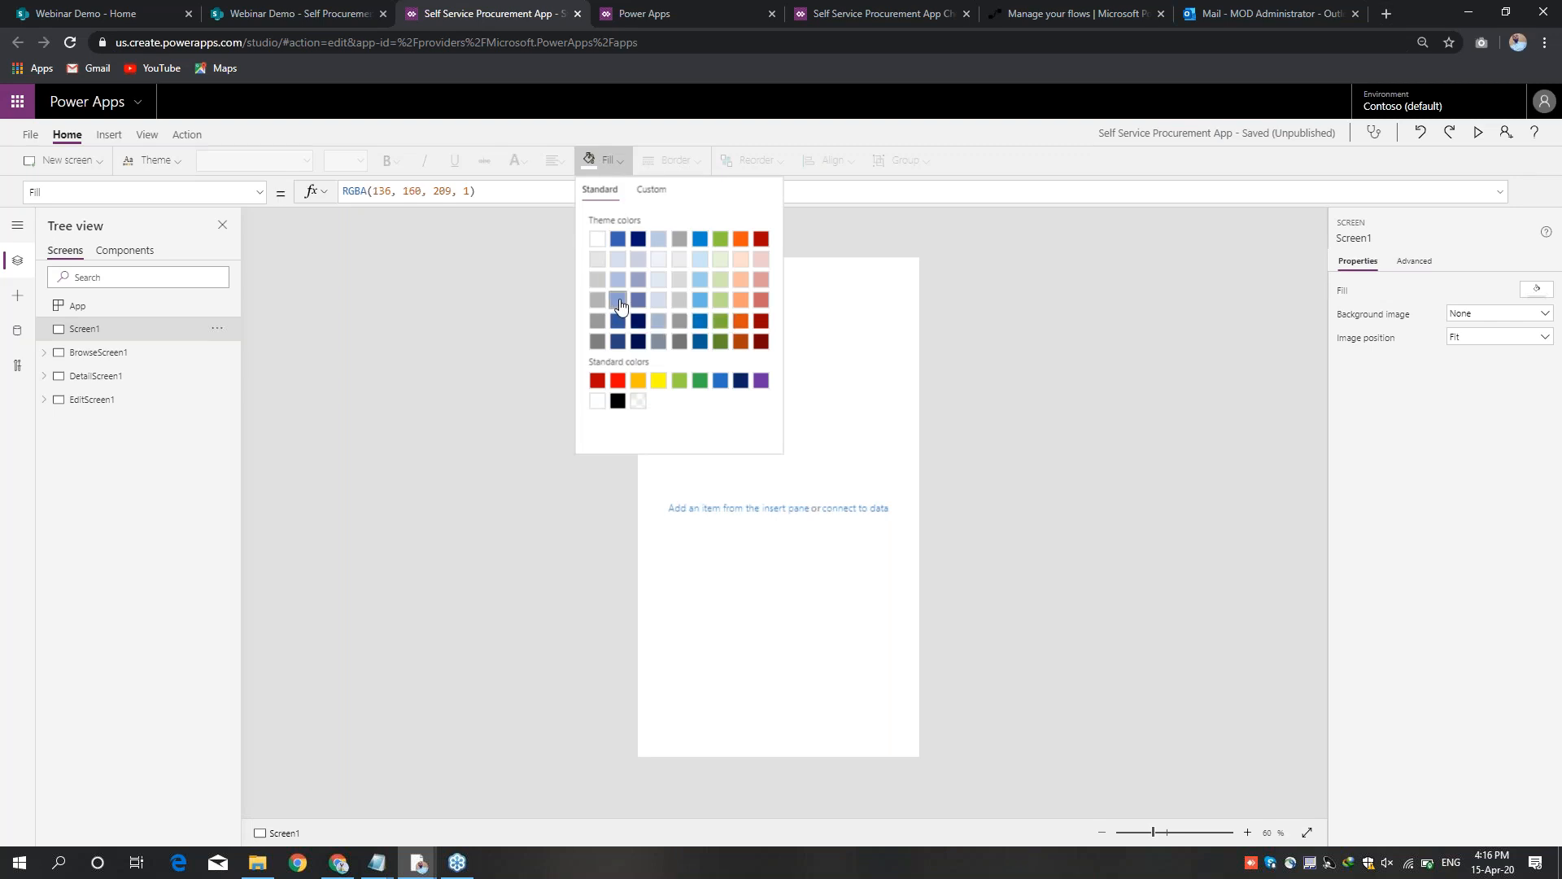
pyautogui.click(814, 457)
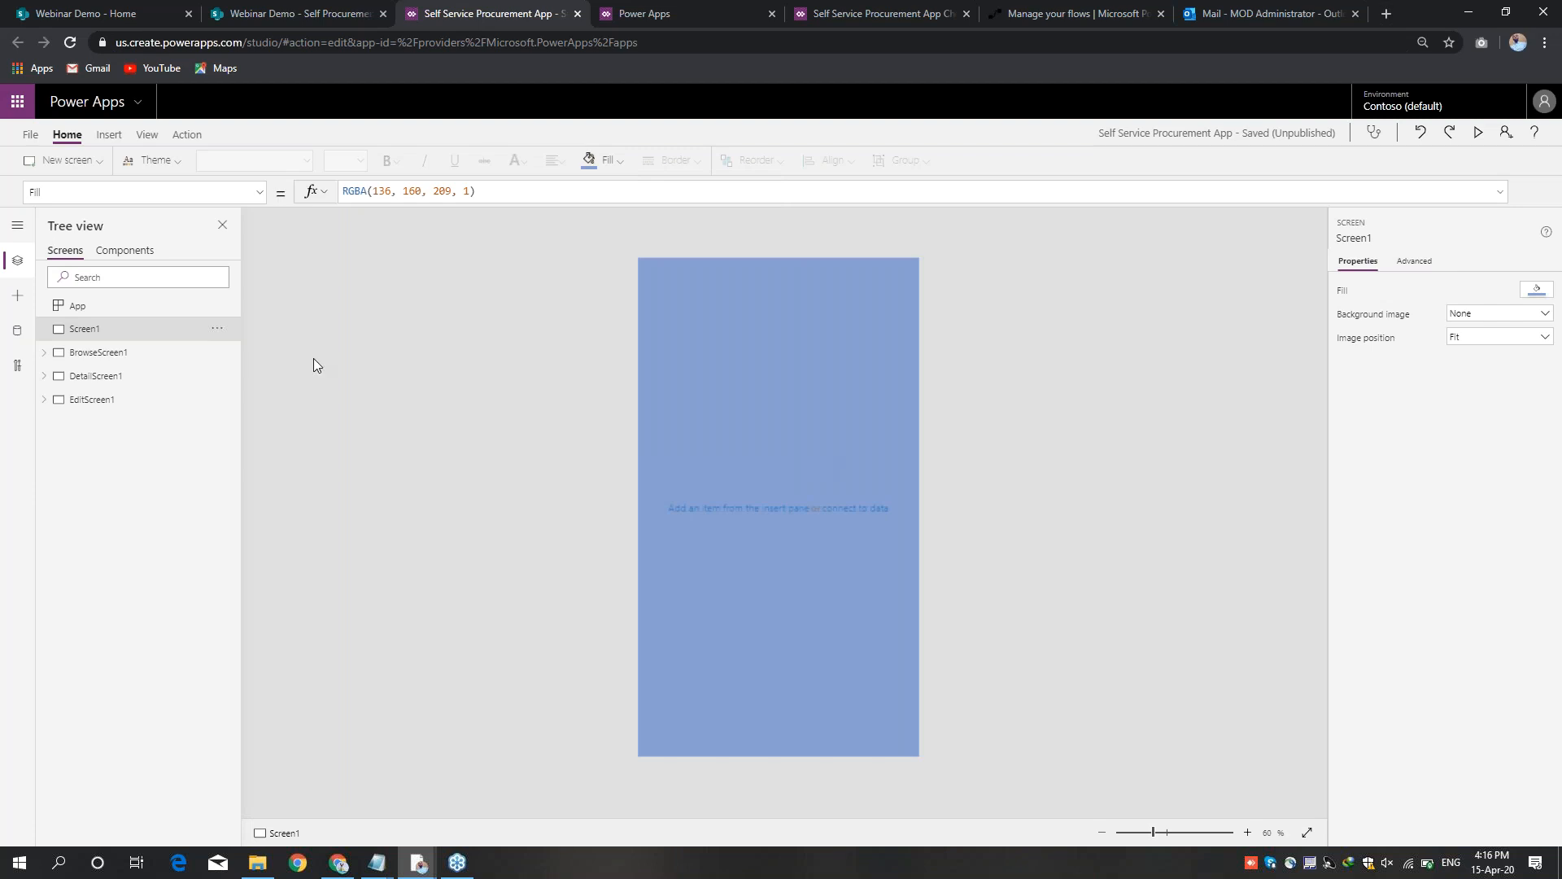
# Step: Add a text label to Screen1, move it to position 0, 0 and stretch it to the full 640 width
pyautogui.click(105, 137)
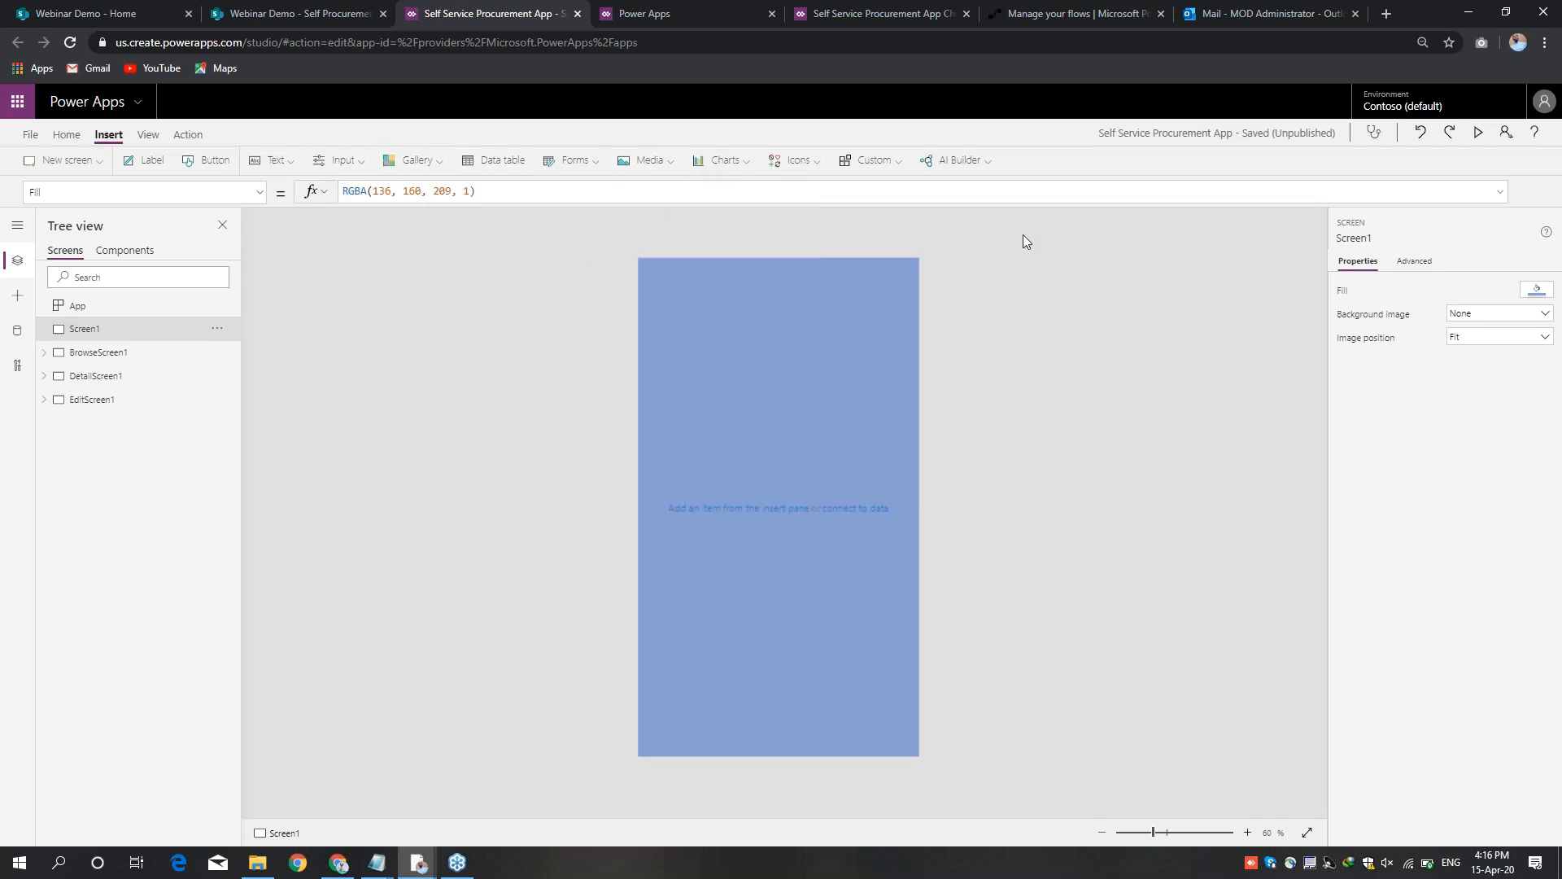
pyautogui.click(137, 163)
pyautogui.click(758, 291)
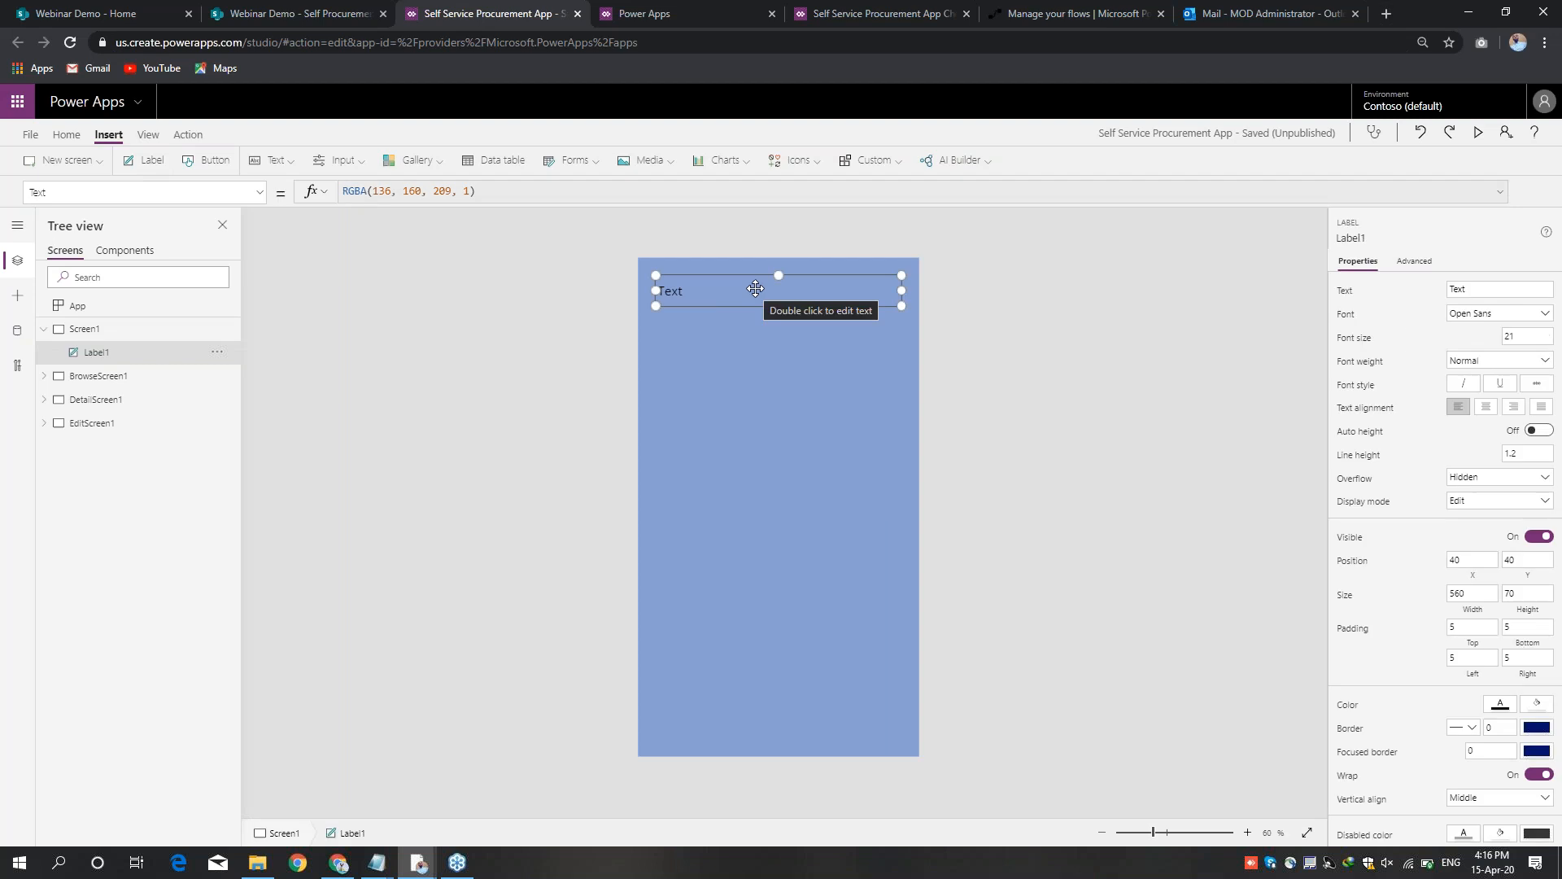
pyautogui.moveTo(758, 291); pyautogui.dragTo(687, 259)
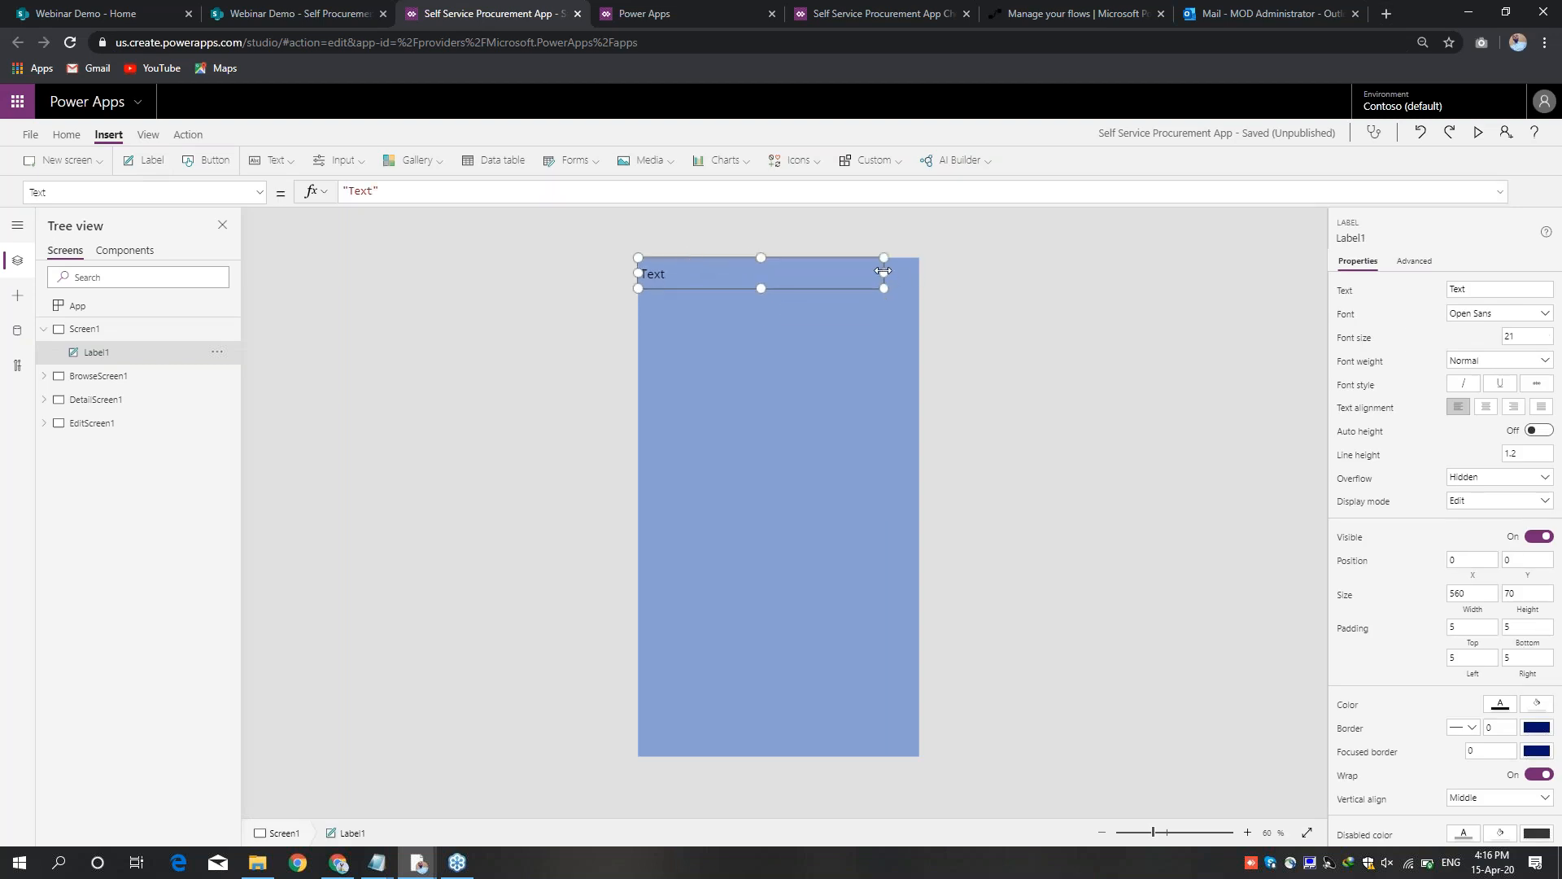
pyautogui.moveTo(883, 273); pyautogui.dragTo(919, 273)
# Step: Set the header label's text to "Self Service Procurement App"
pyautogui.doubleClick(368, 189)
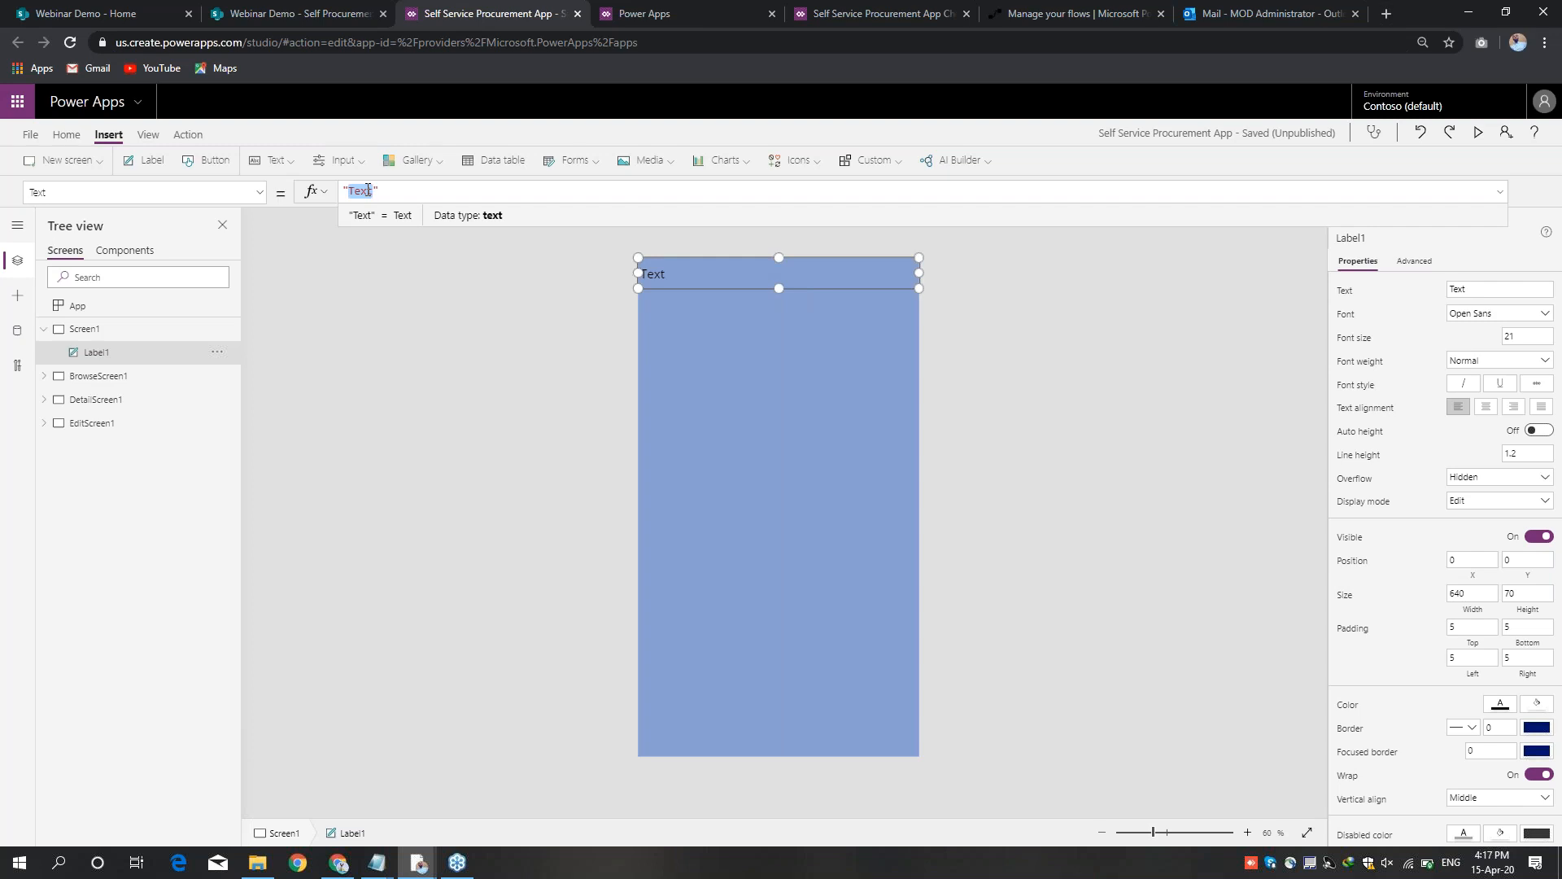
pyautogui.write('Sel')
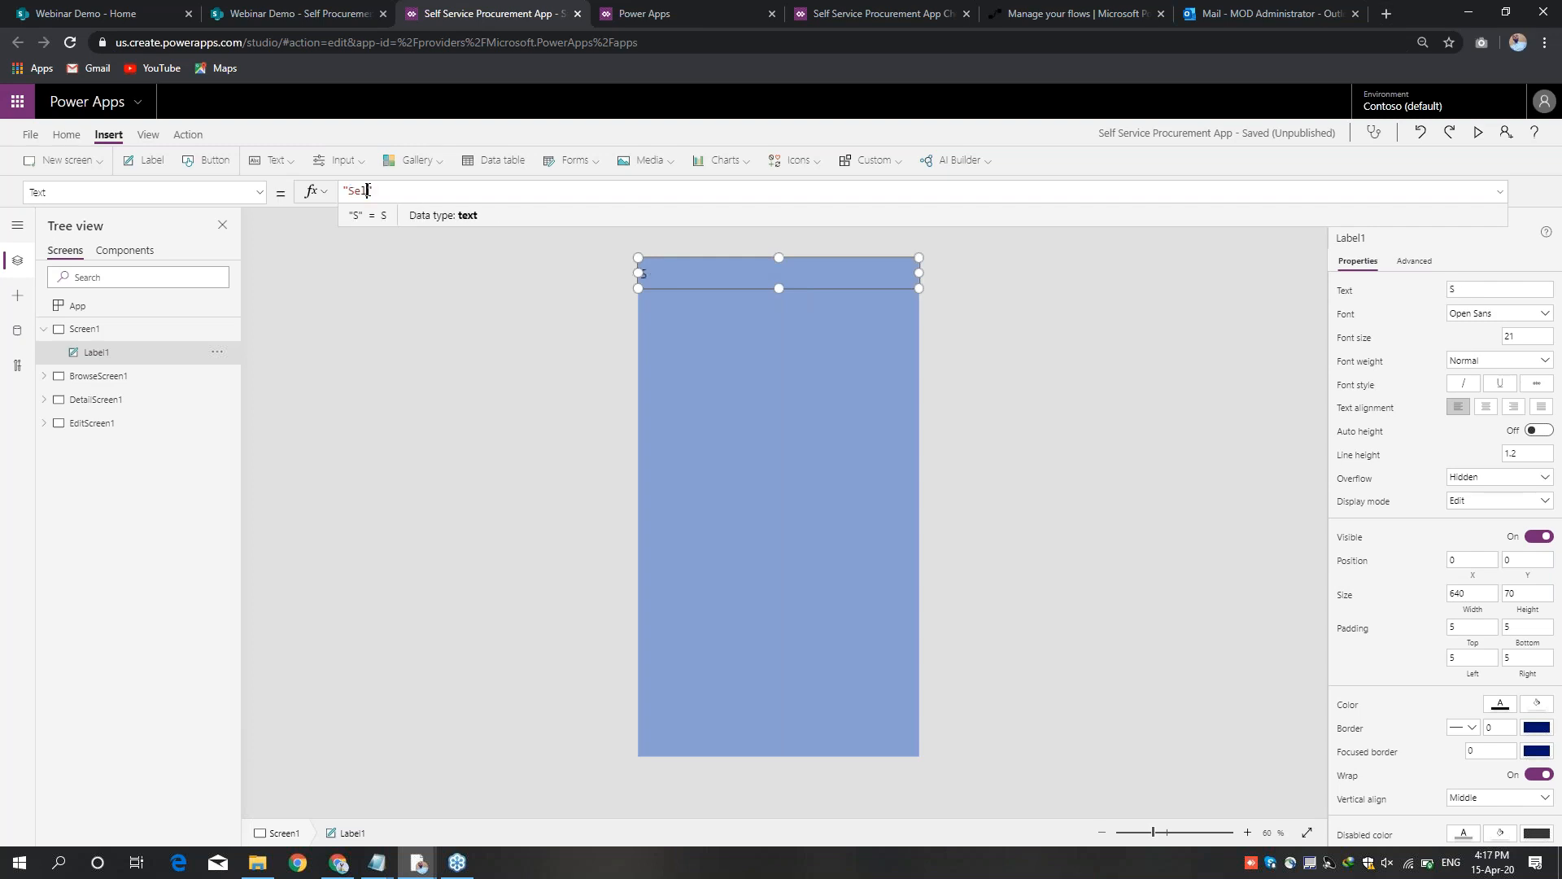
pyautogui.write('f Serv')
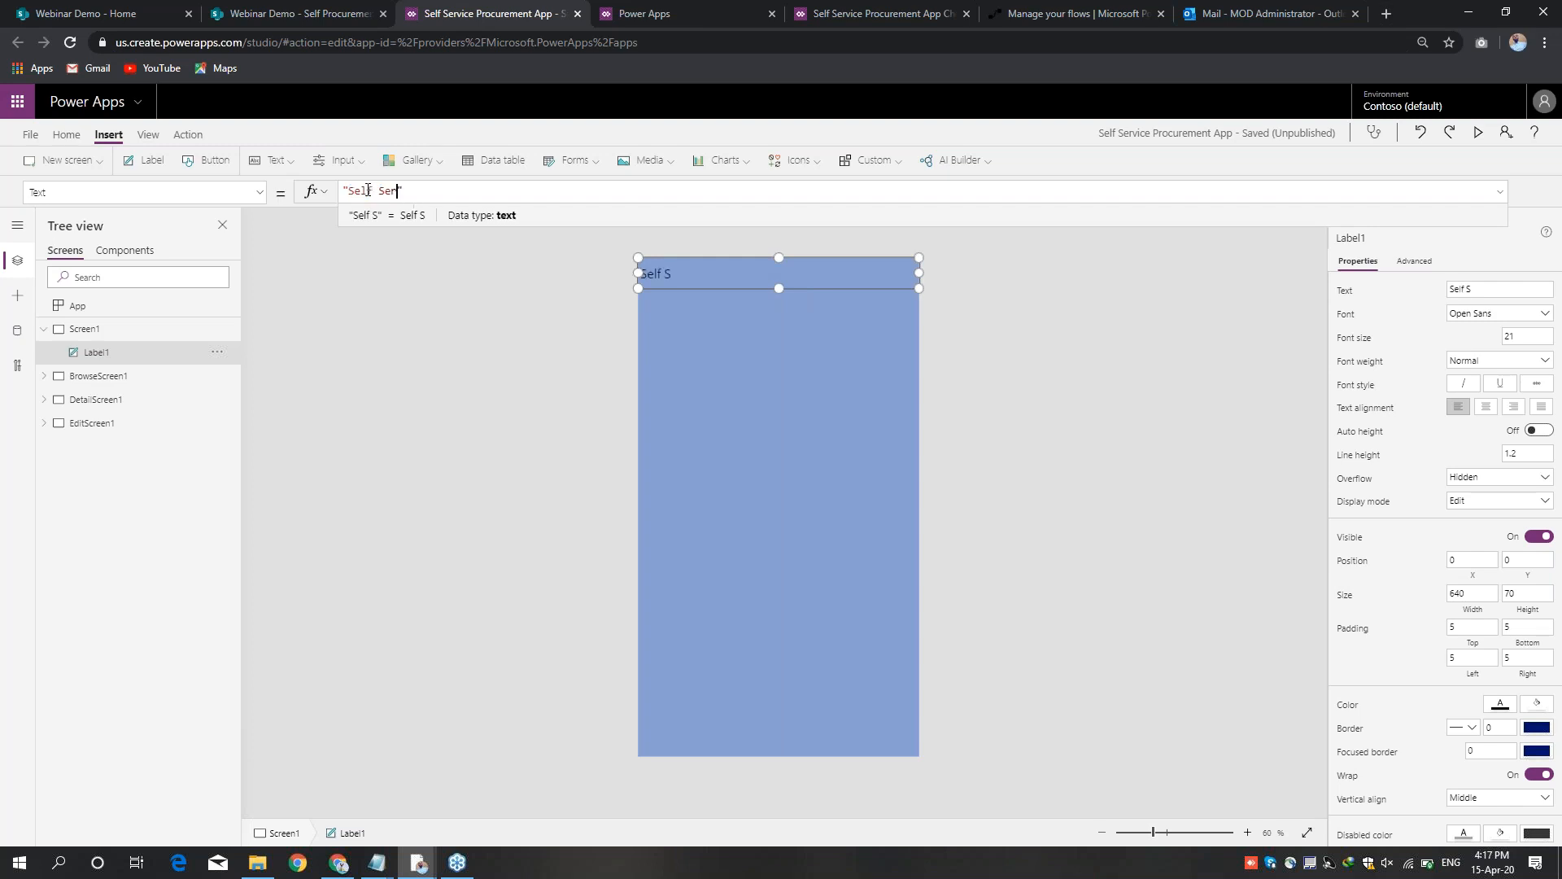
pyautogui.write('ice Pro')
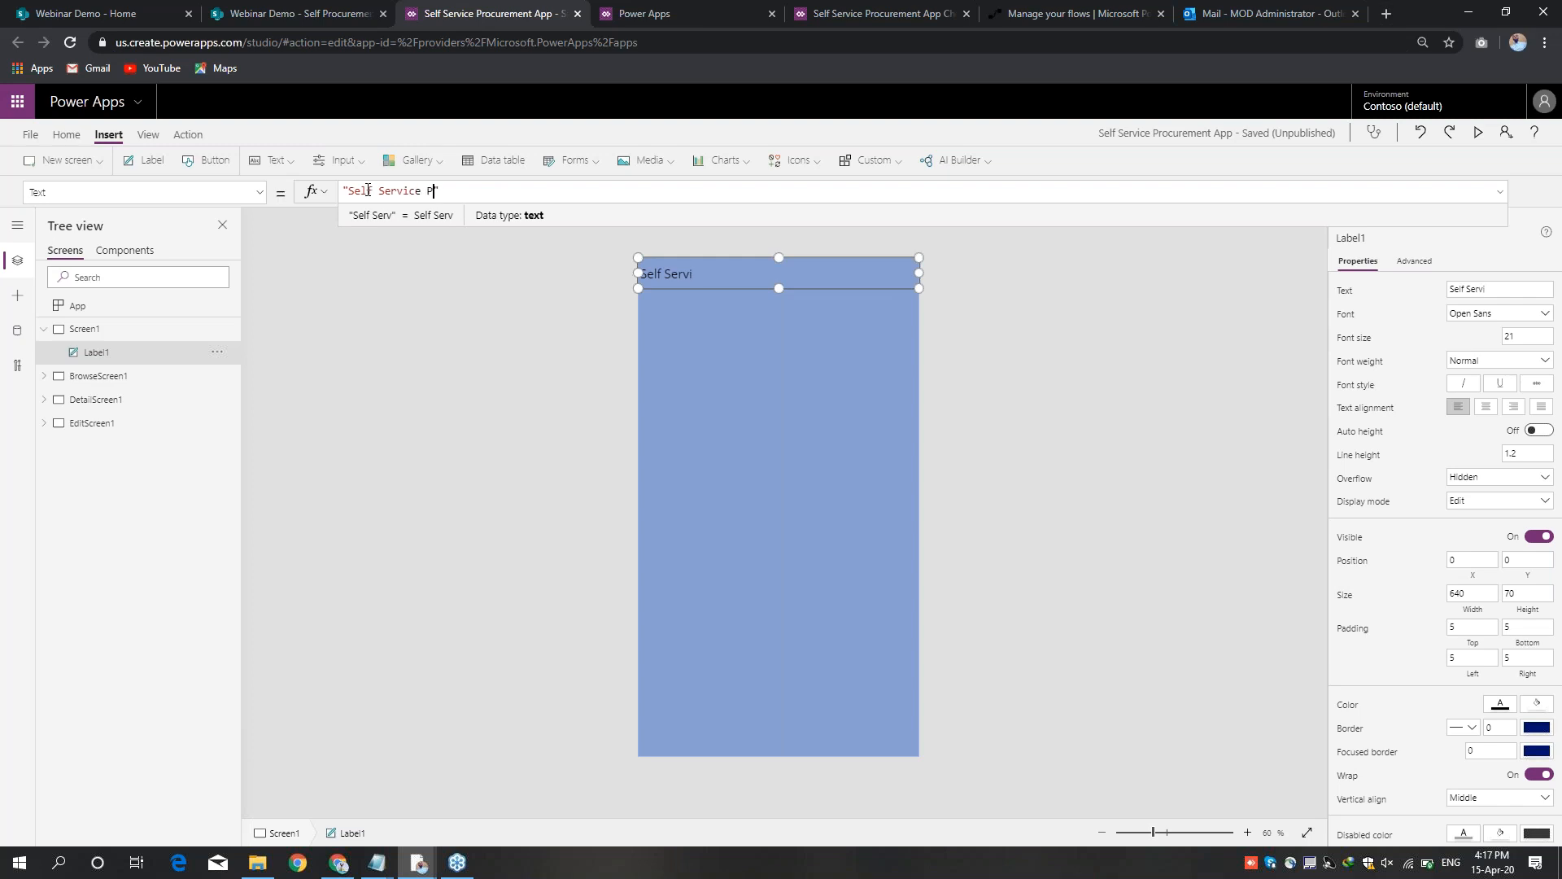
pyautogui.write('curement ')
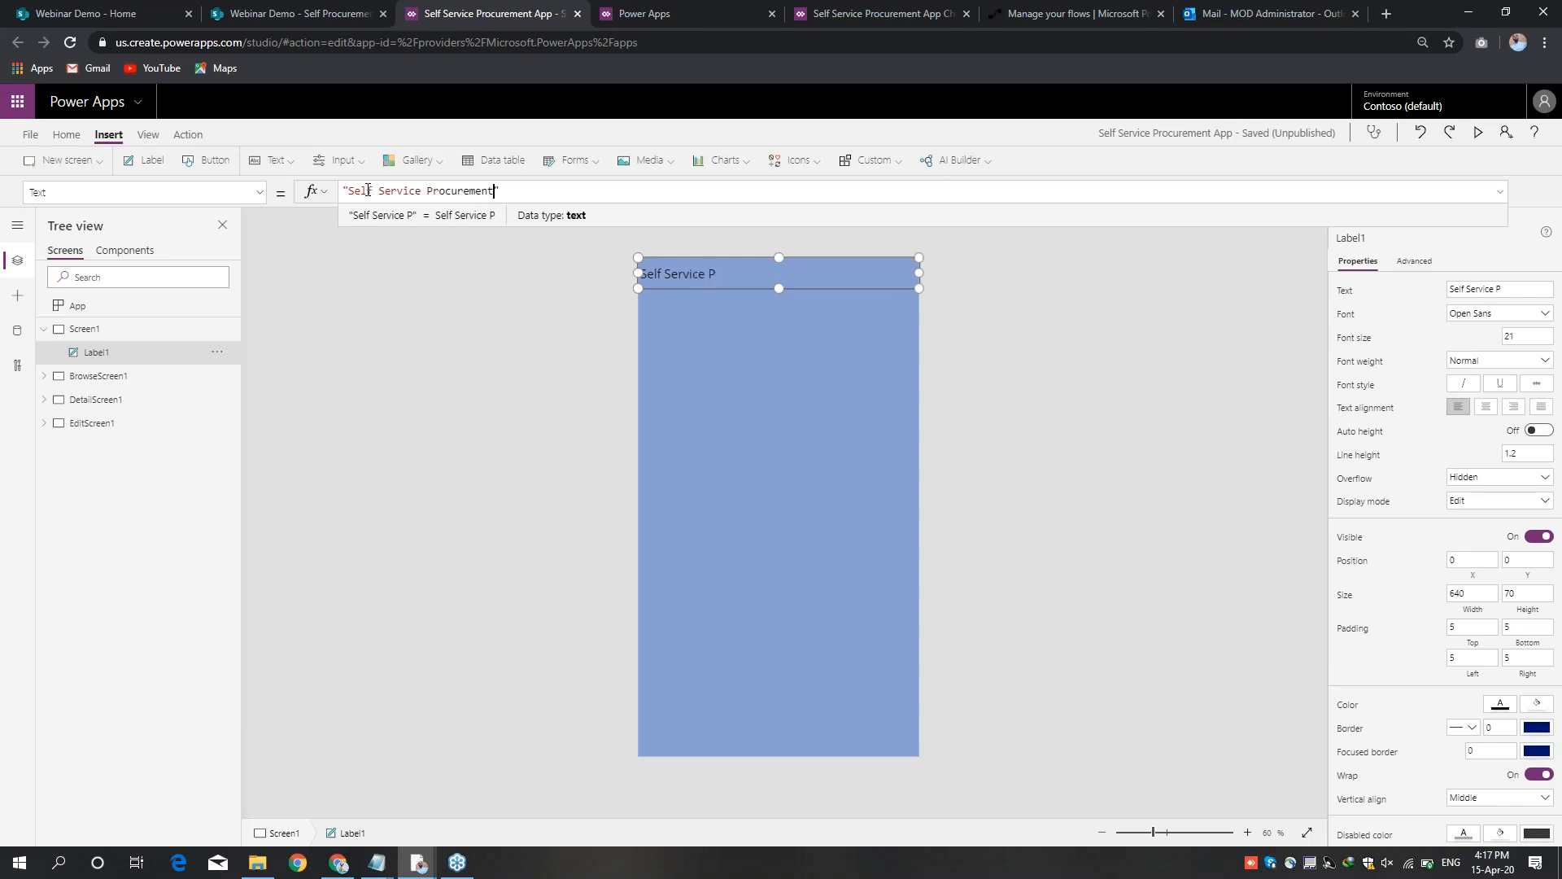
pyautogui.write('App')
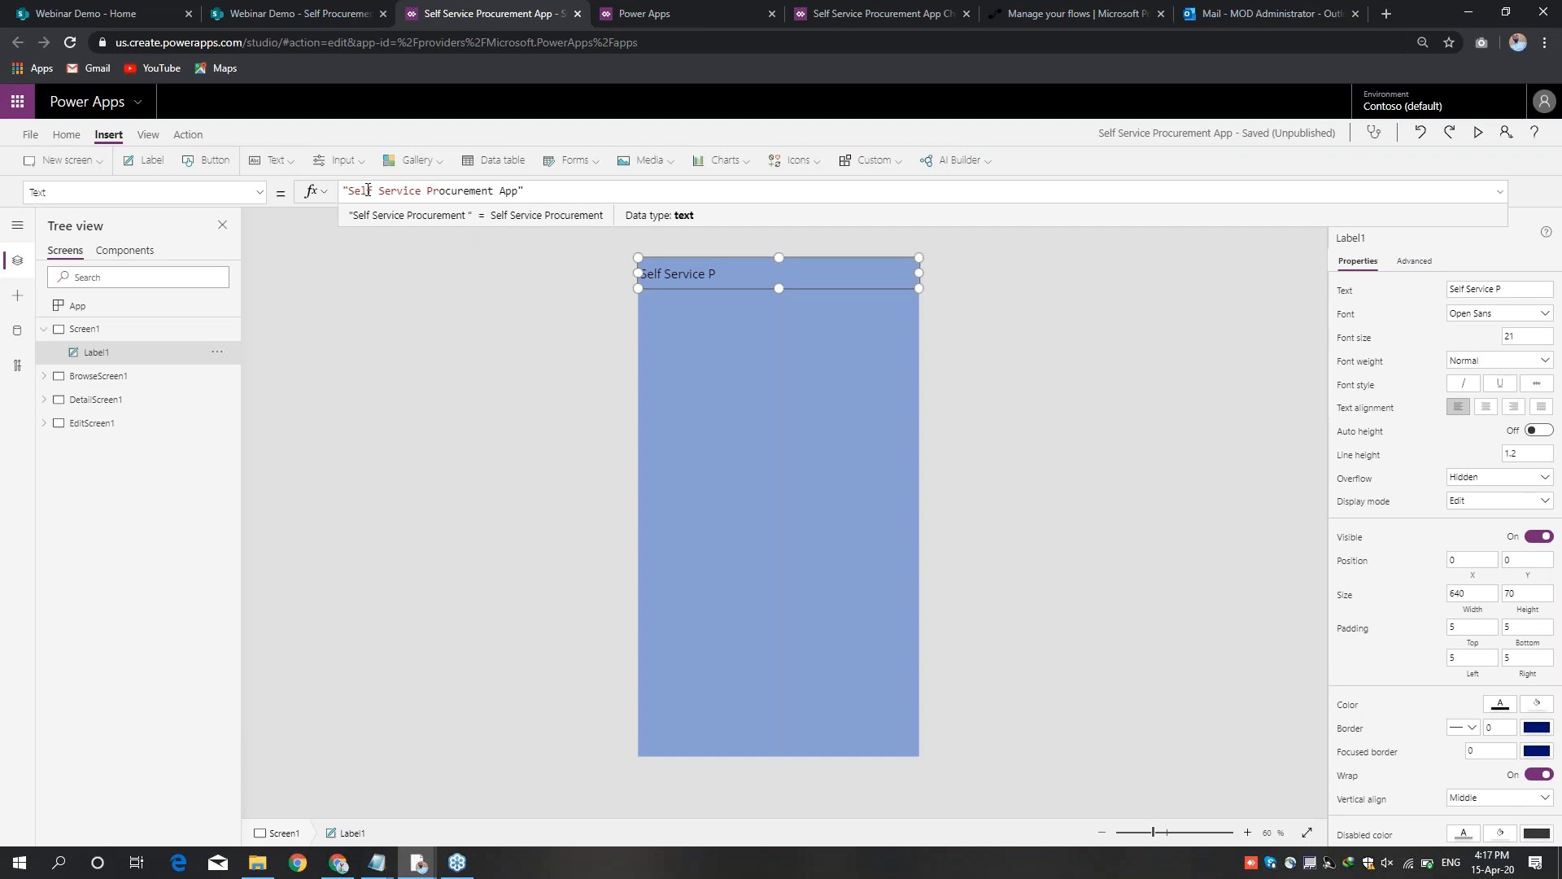
pyautogui.press('XF86AudioRaiseVolume')
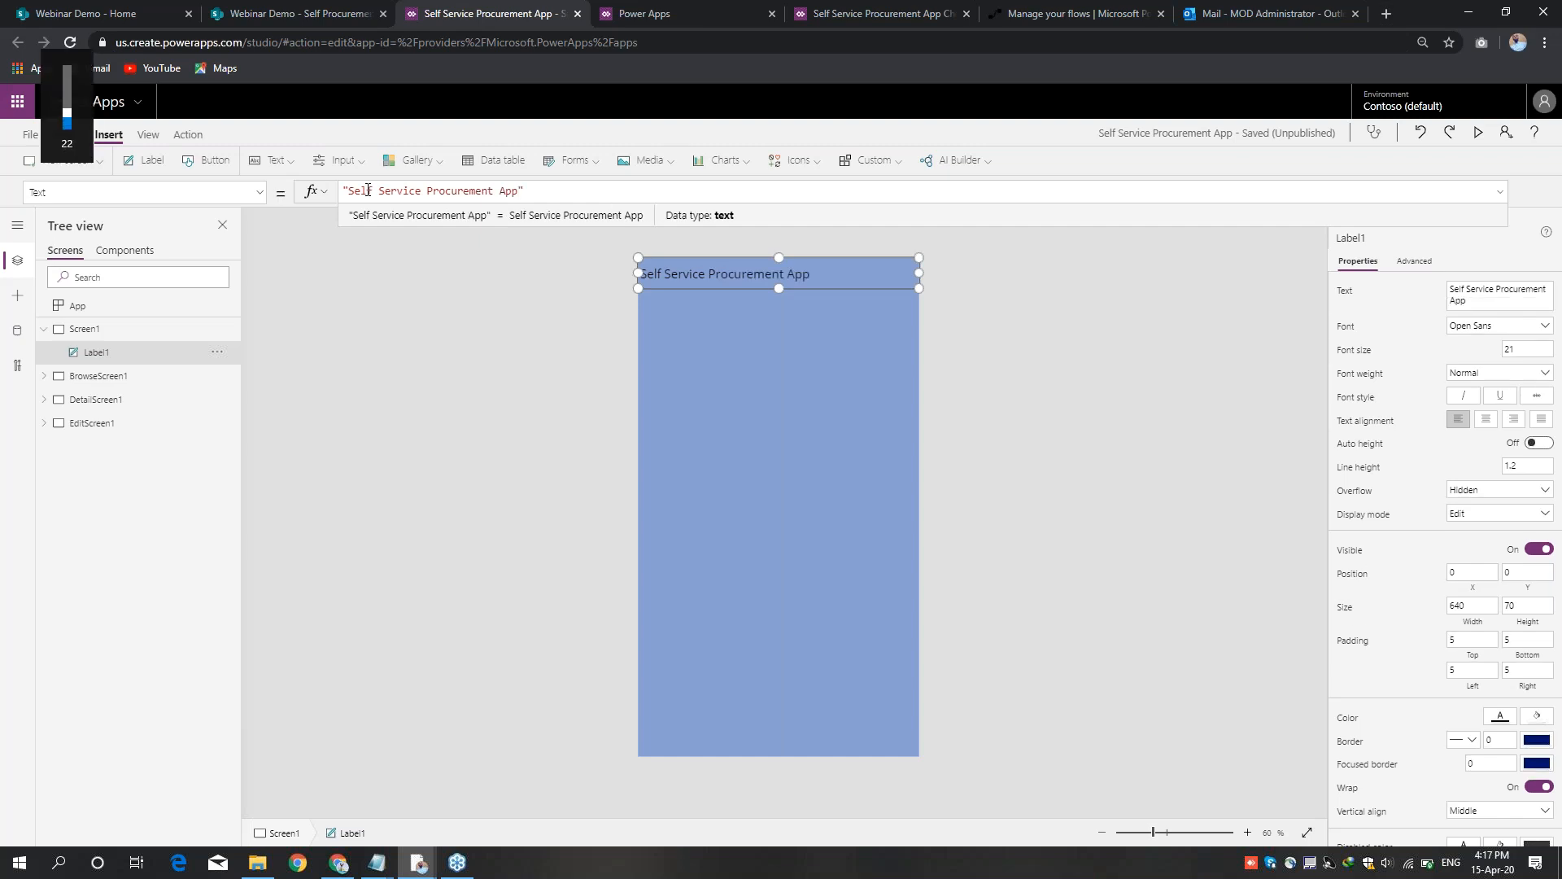
pyautogui.click(794, 296)
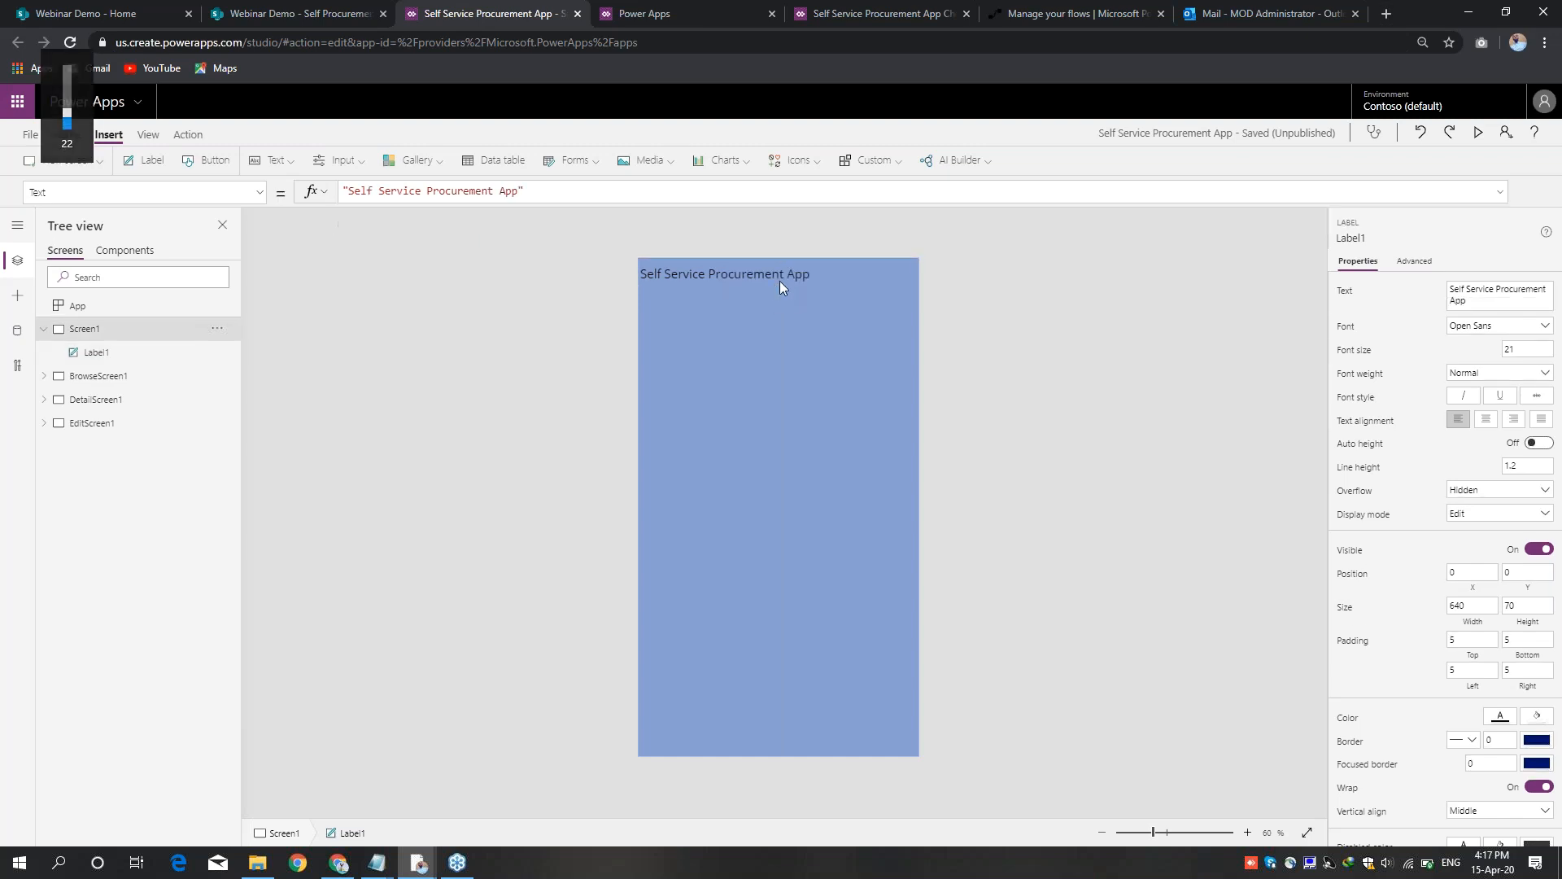
# Step: Fill the header label with the blue theme colour RGBA(56, 96, 178, 1)
pyautogui.click(769, 276)
pyautogui.click(67, 135)
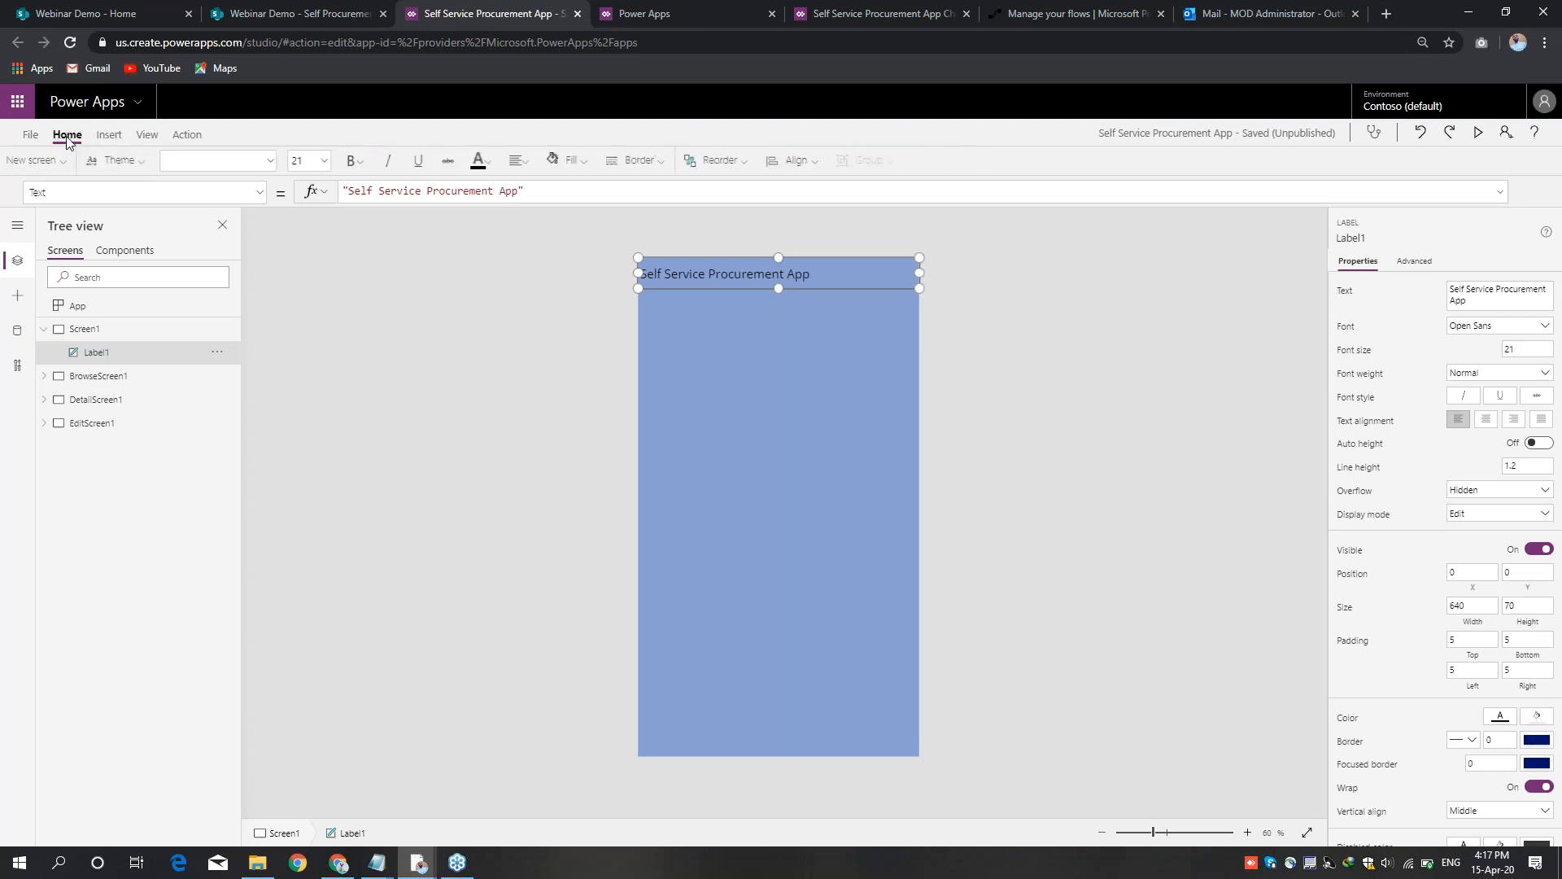
pyautogui.click(619, 160)
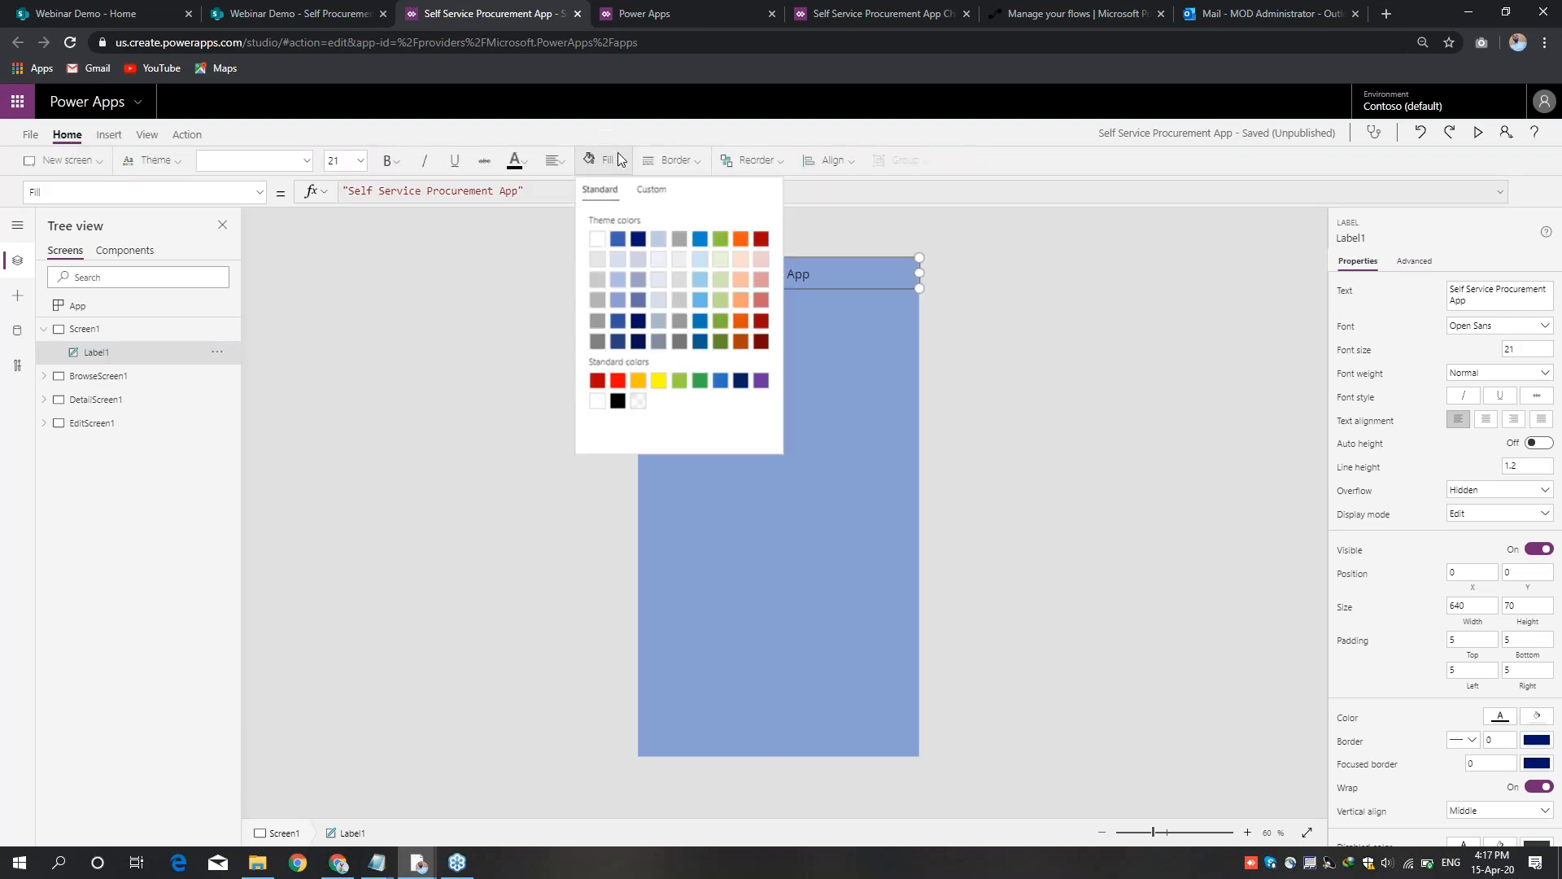
pyautogui.click(619, 241)
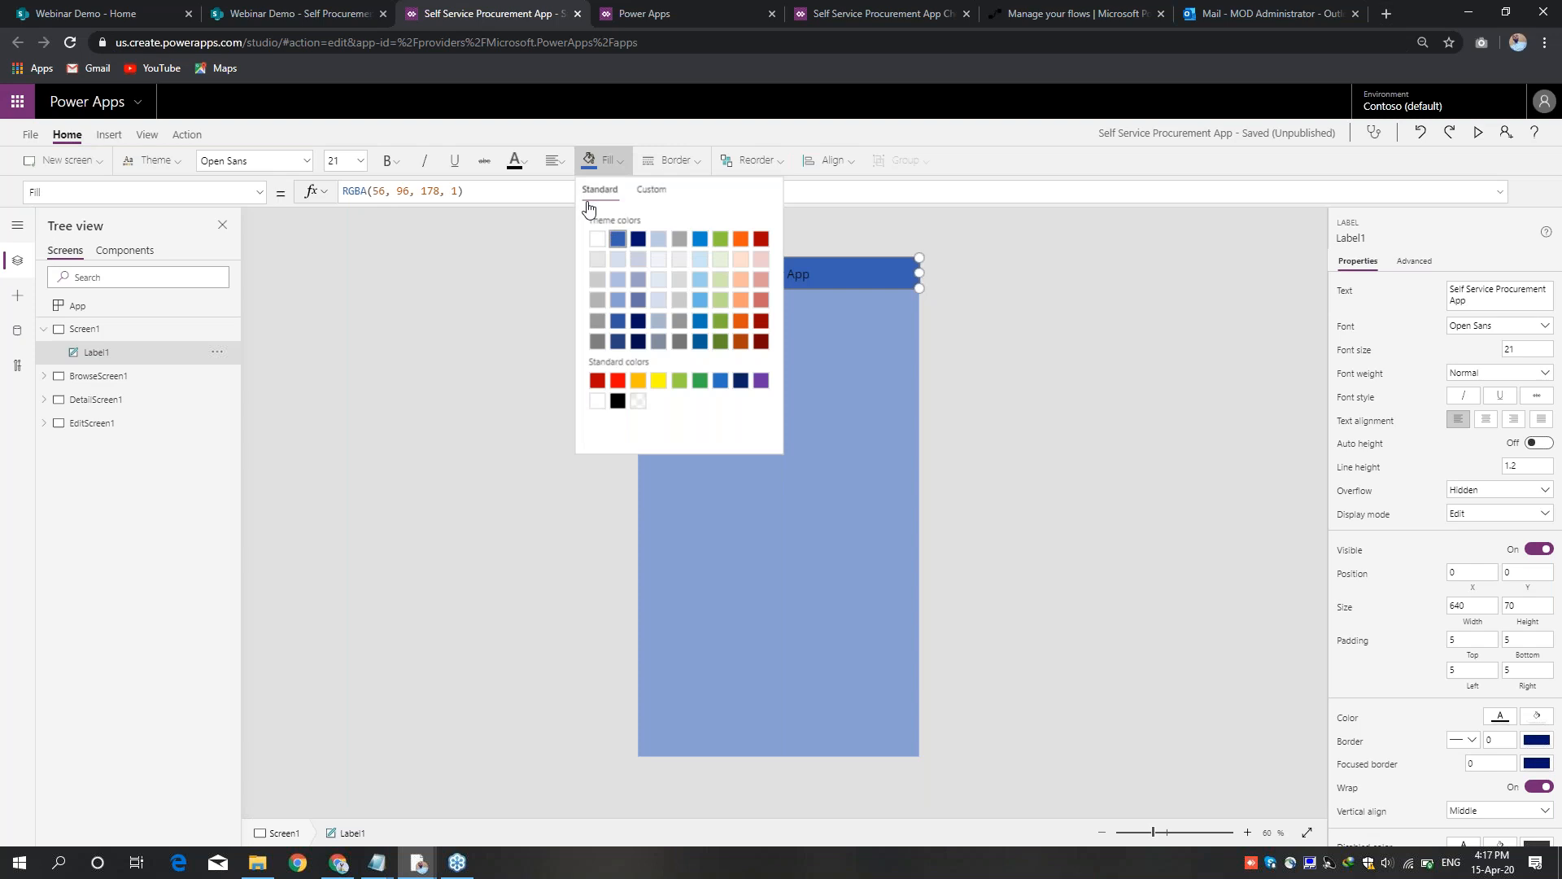
# Step: Make the header label's text white and centre-aligned
pyautogui.click(524, 165)
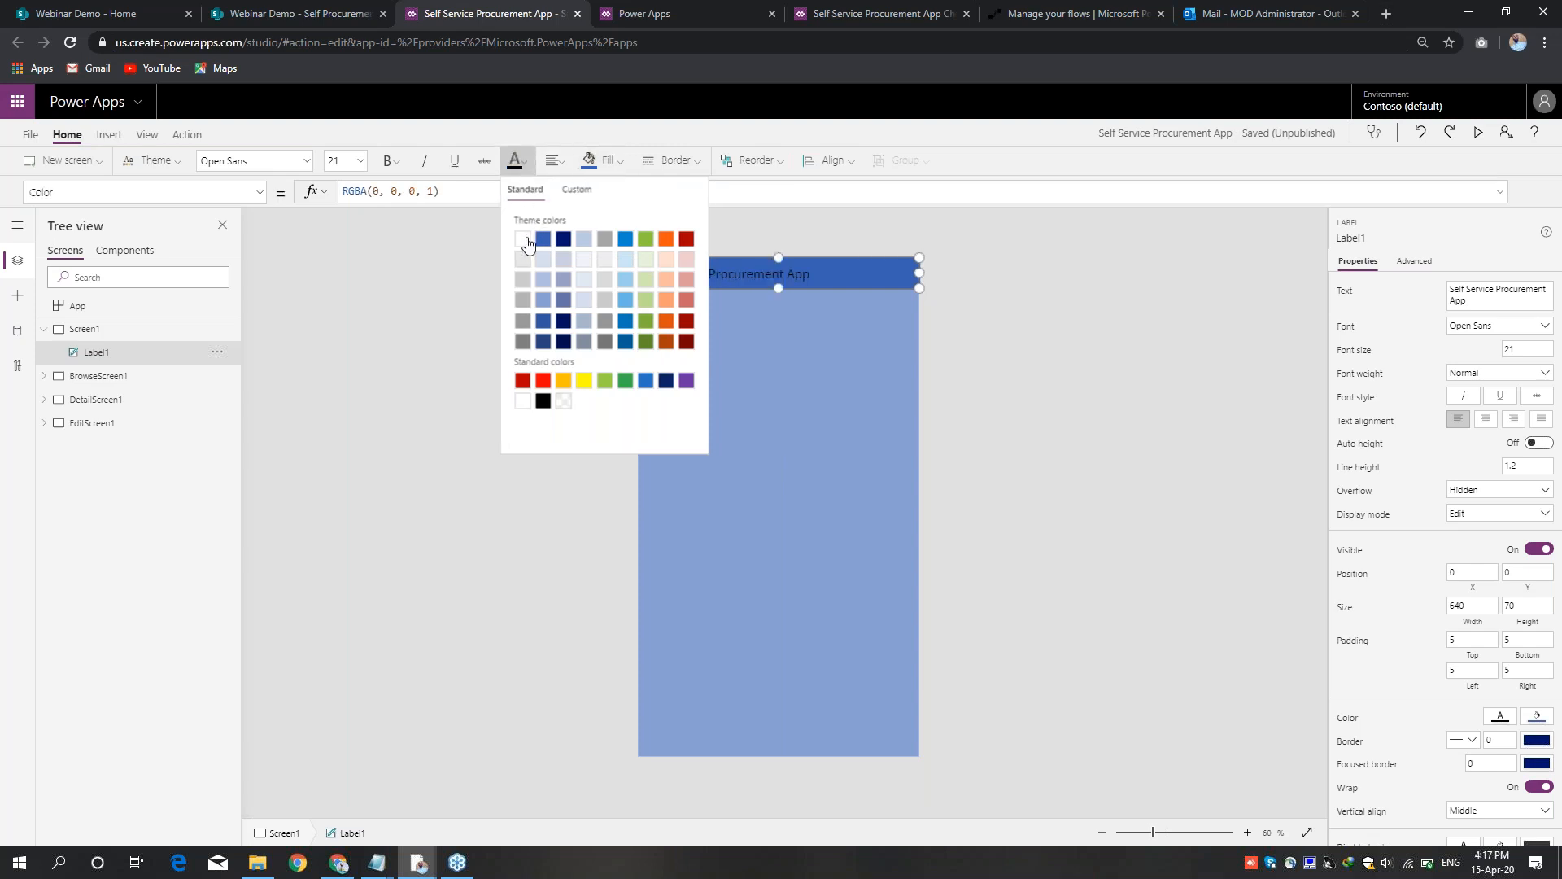
pyautogui.click(523, 241)
pyautogui.click(552, 162)
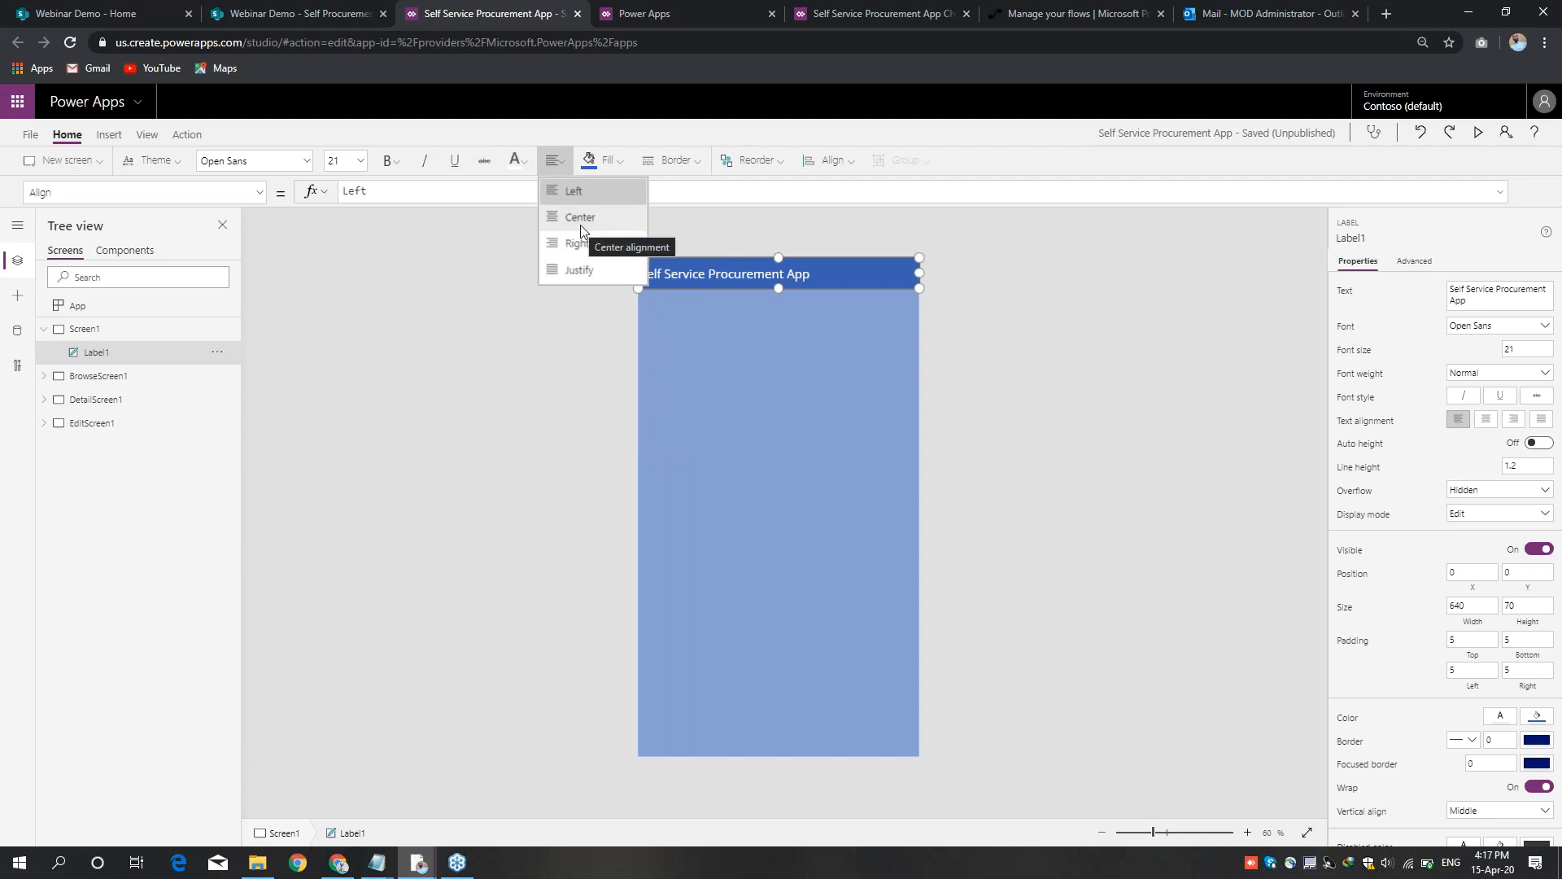
pyautogui.click(579, 220)
pyautogui.click(890, 519)
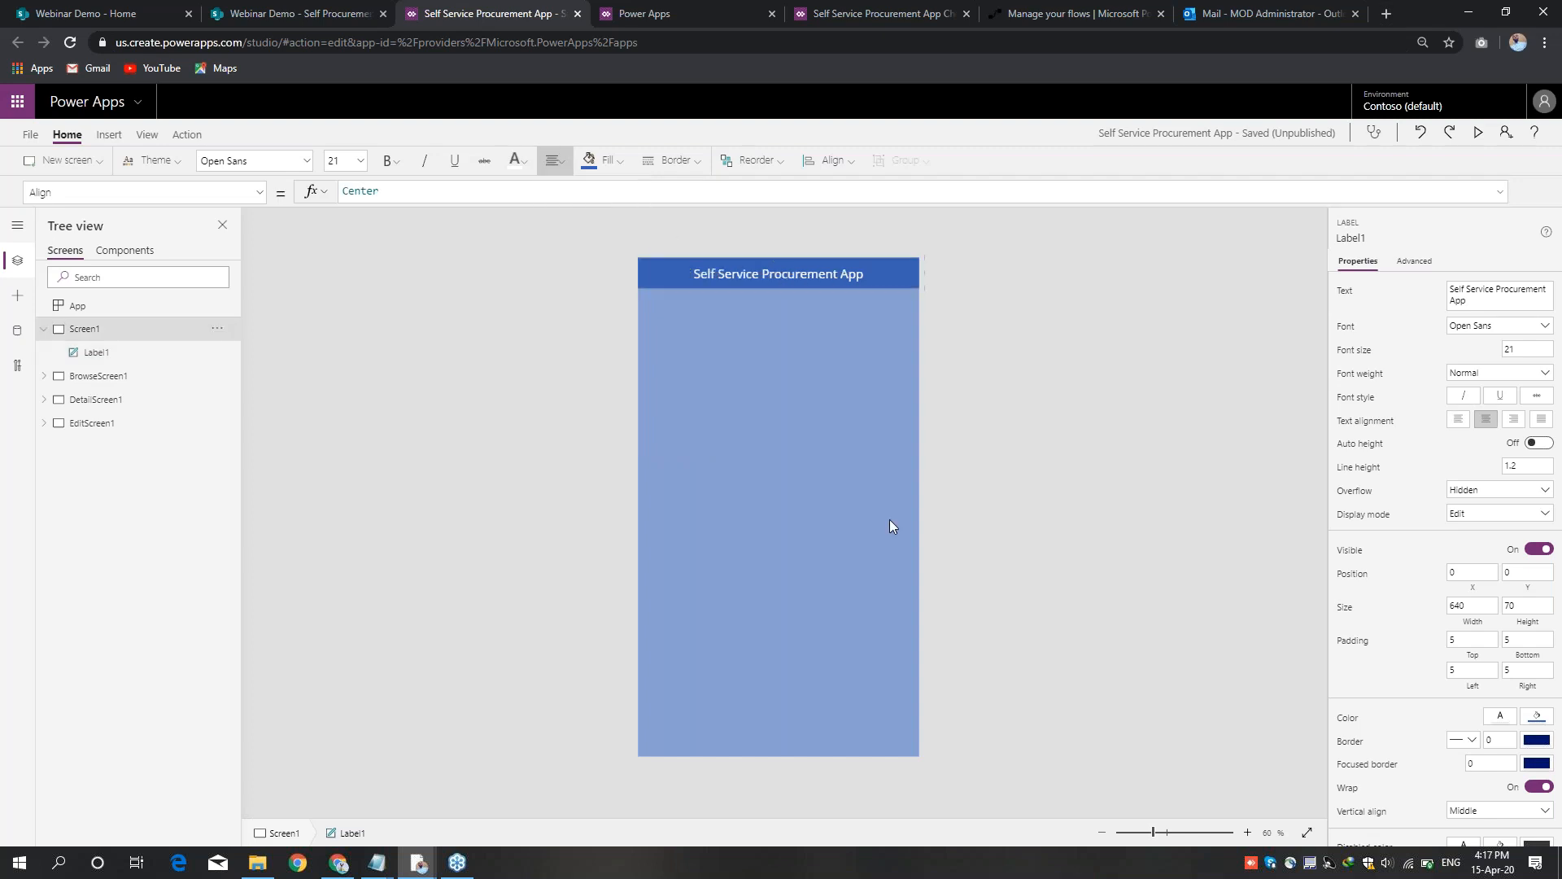
# Step: Insert an image control below the header, spanning the screen width at about 640 by 320, with Y about 123
pyautogui.click(109, 134)
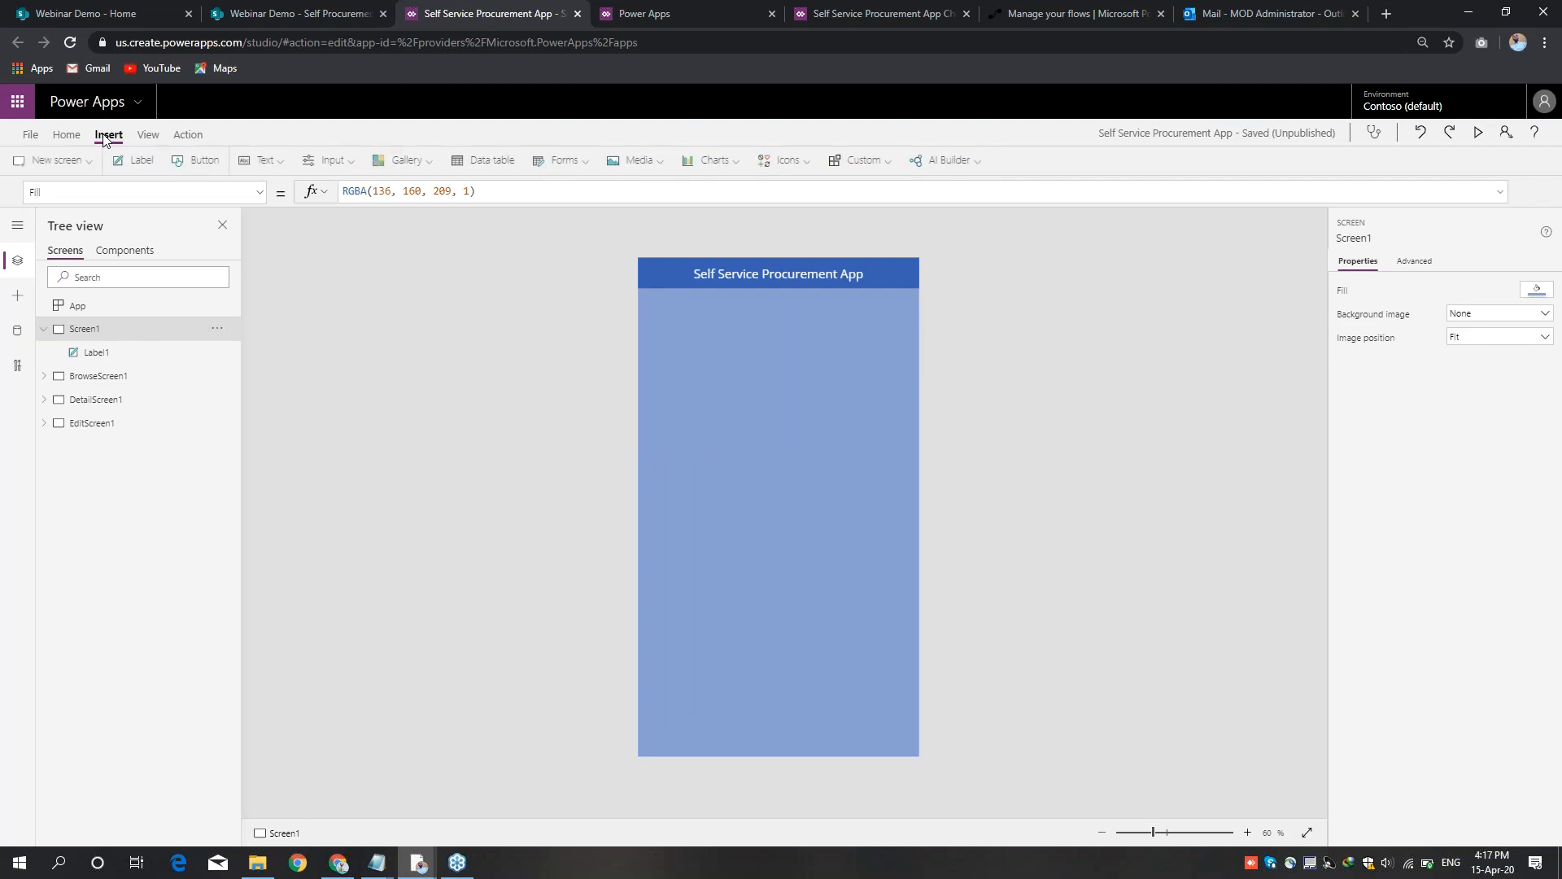
pyautogui.click(648, 161)
pyautogui.click(651, 192)
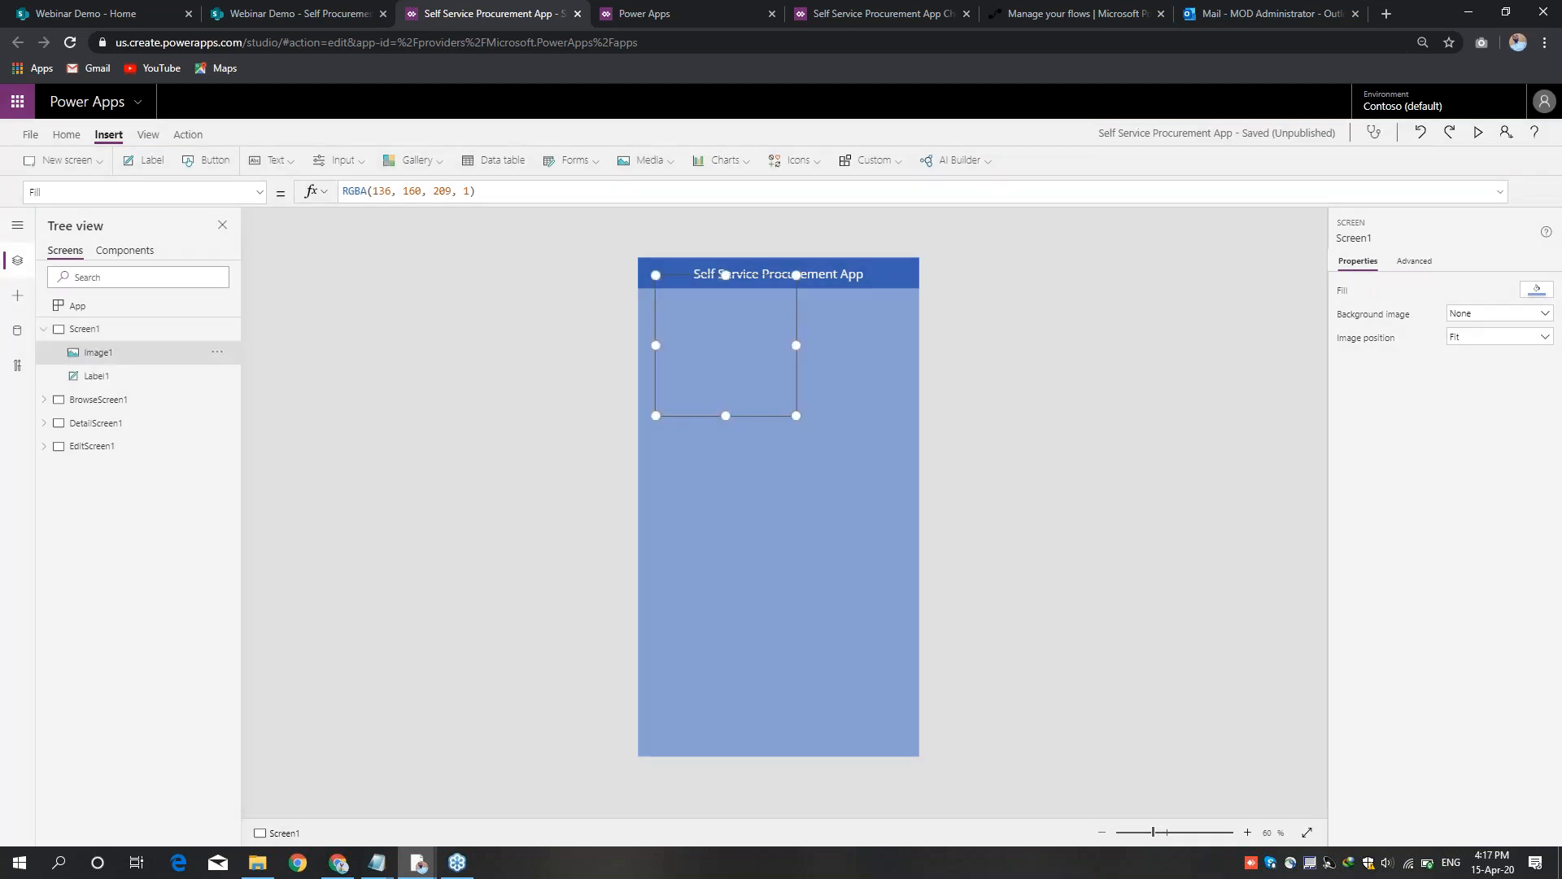
pyautogui.moveTo(954, 365); pyautogui.dragTo(979, 365)
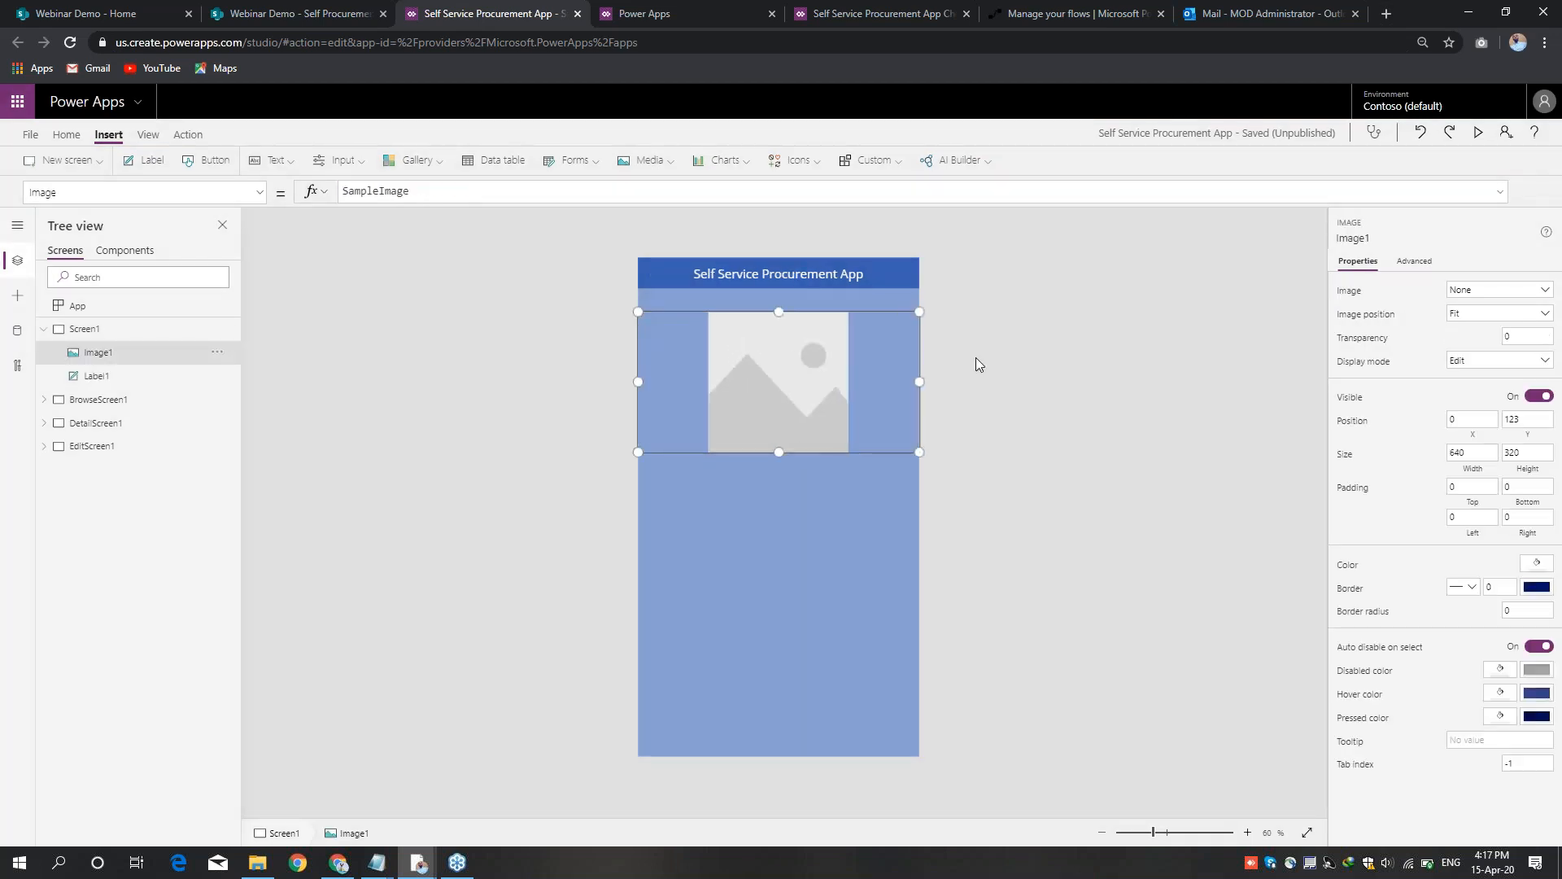
# Step: Add the file procurement_notebook.png from the Apek folder as the picture of the image control
pyautogui.click(1488, 292)
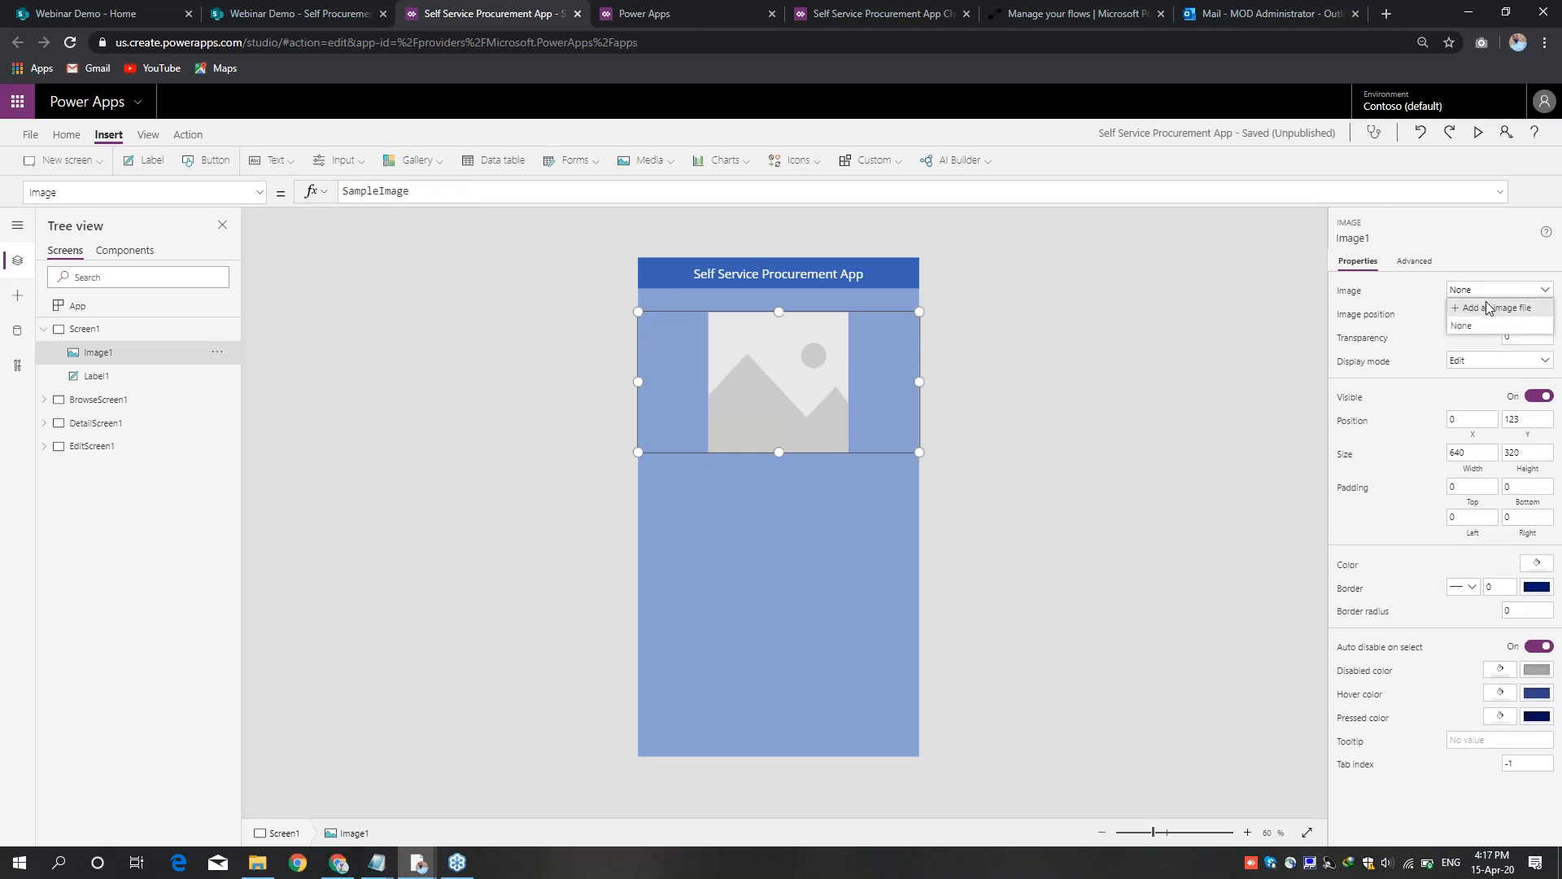
pyautogui.click(1488, 308)
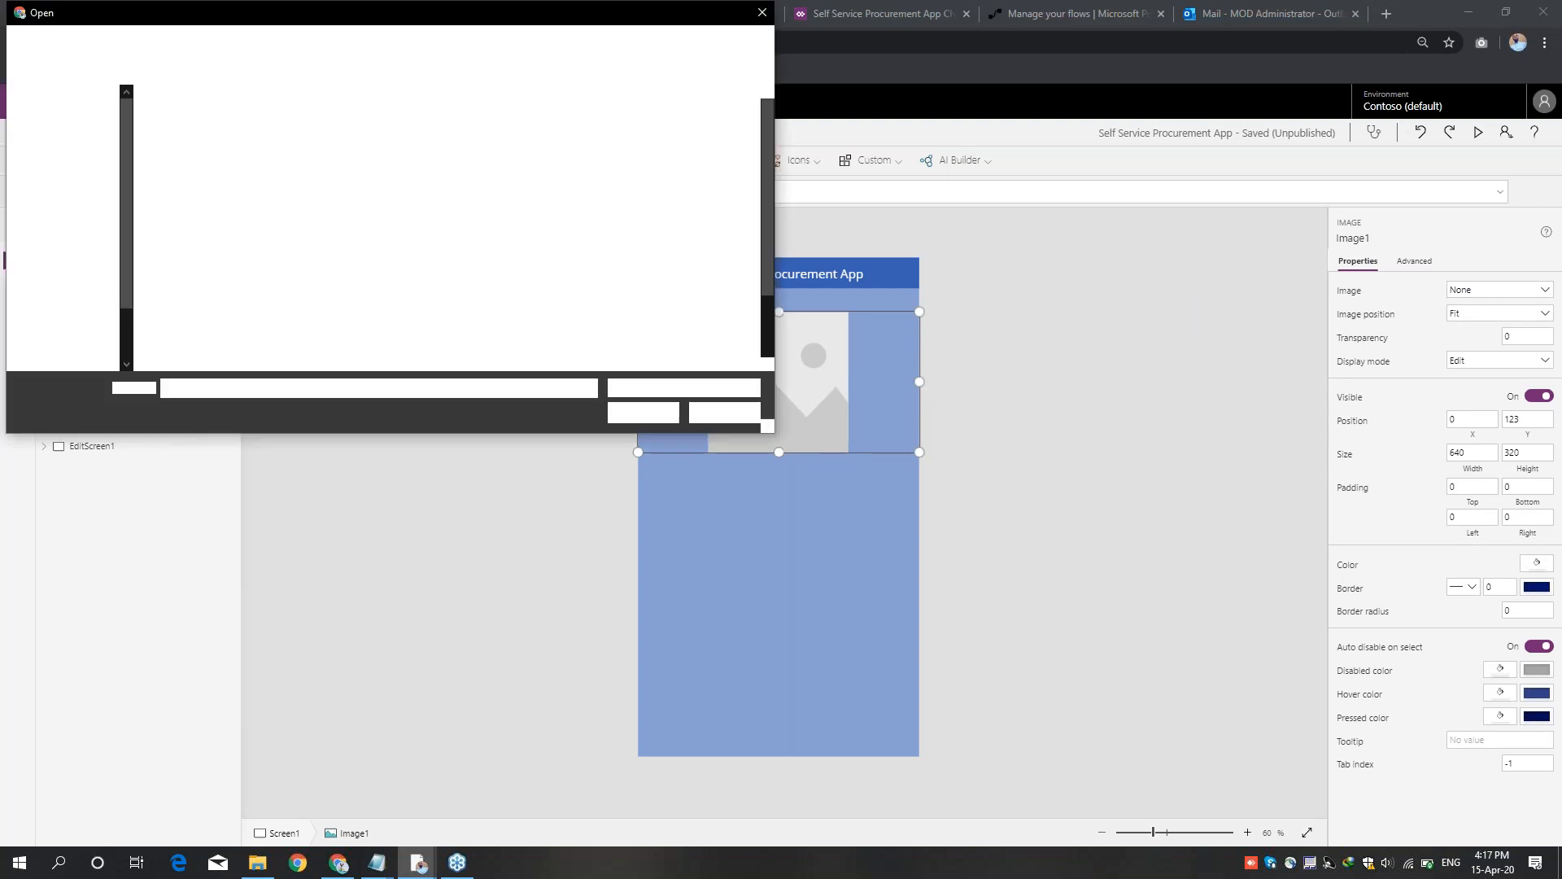
pyautogui.click(767, 340)
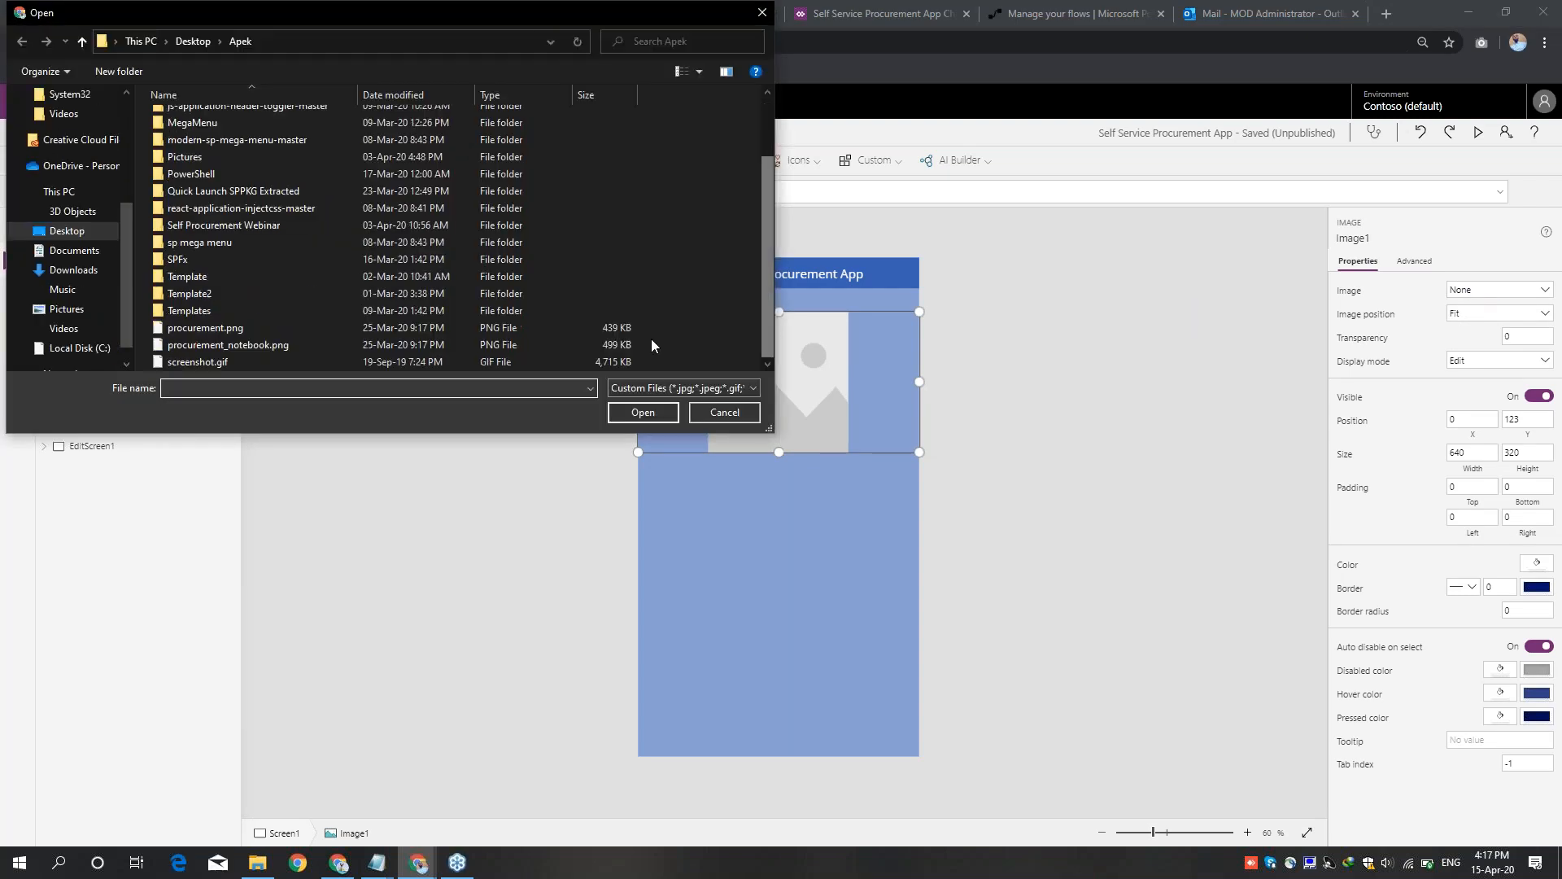
pyautogui.doubleClick(615, 345)
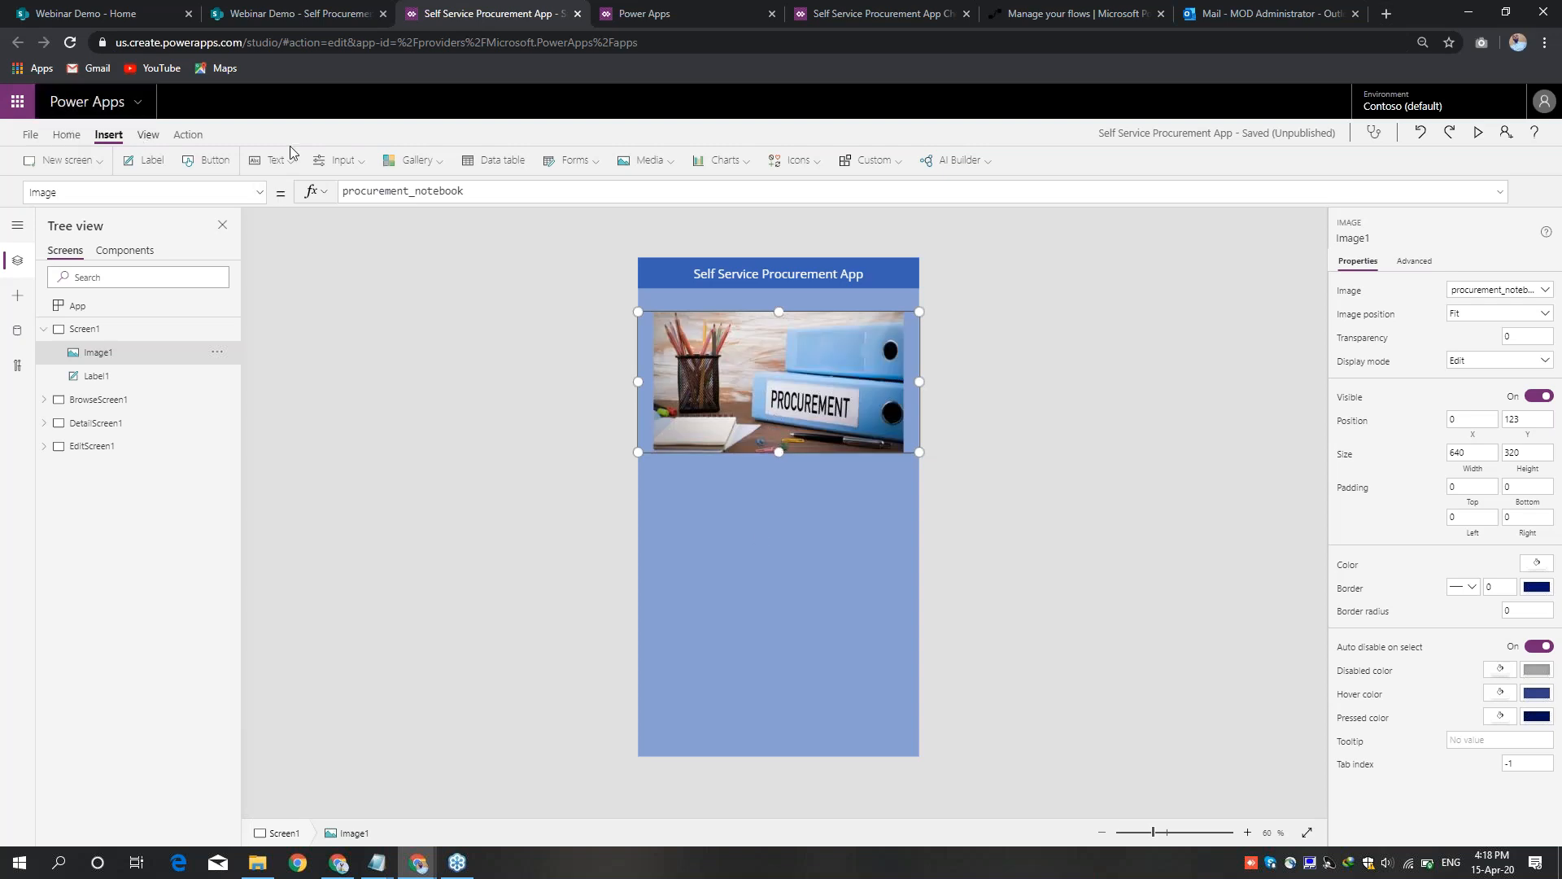
# Step: Add two buttons and stack them horizontally centred below the image, at about Y 581 and Y 731
pyautogui.click(198, 166)
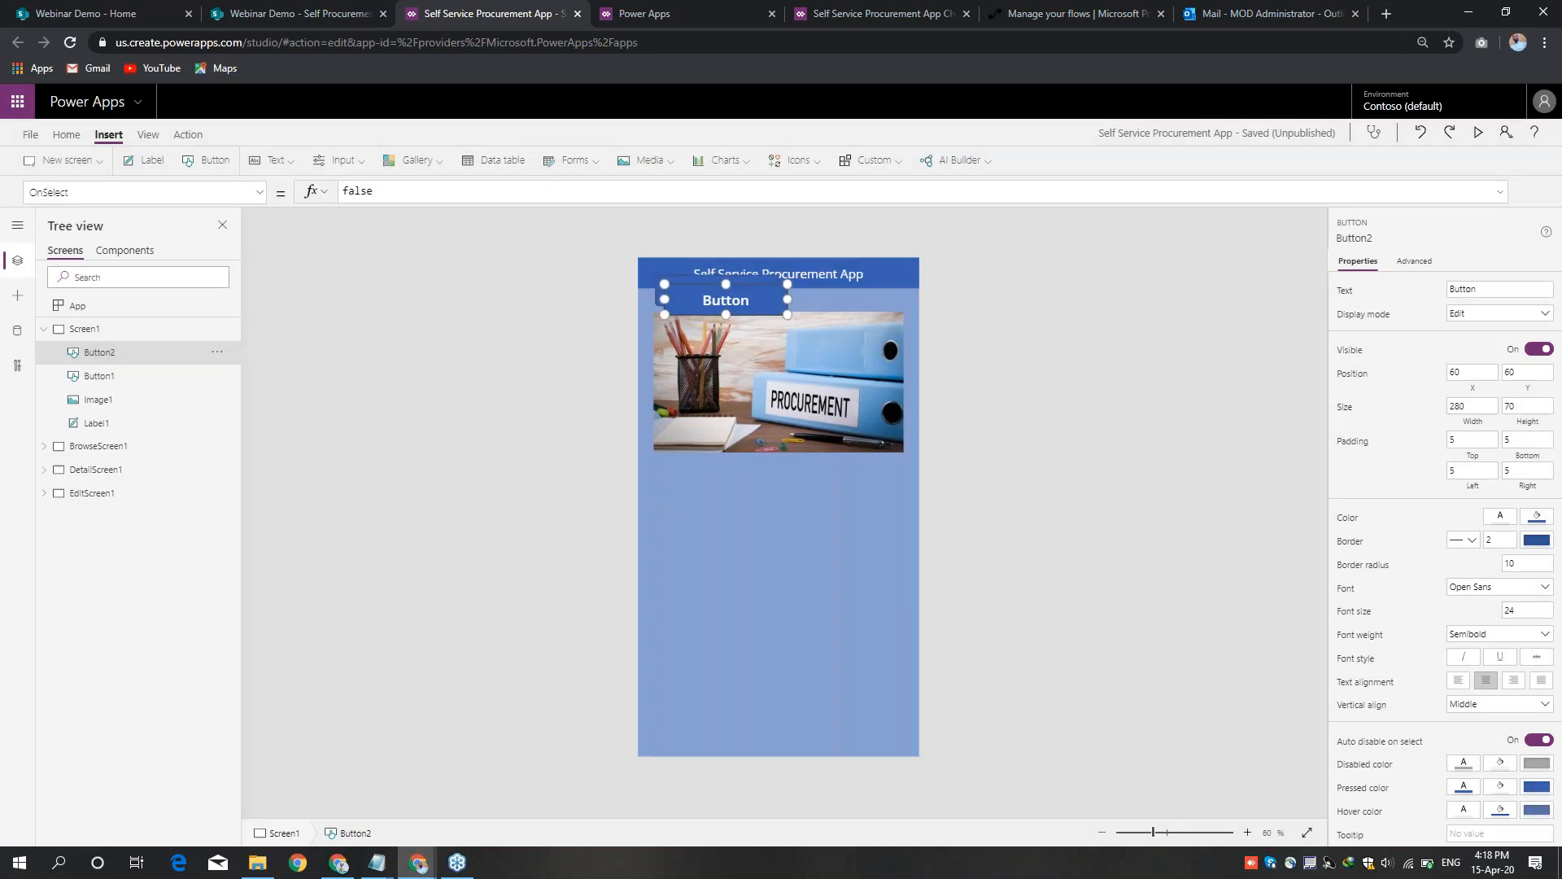
pyautogui.moveTo(730, 299); pyautogui.dragTo(780, 526)
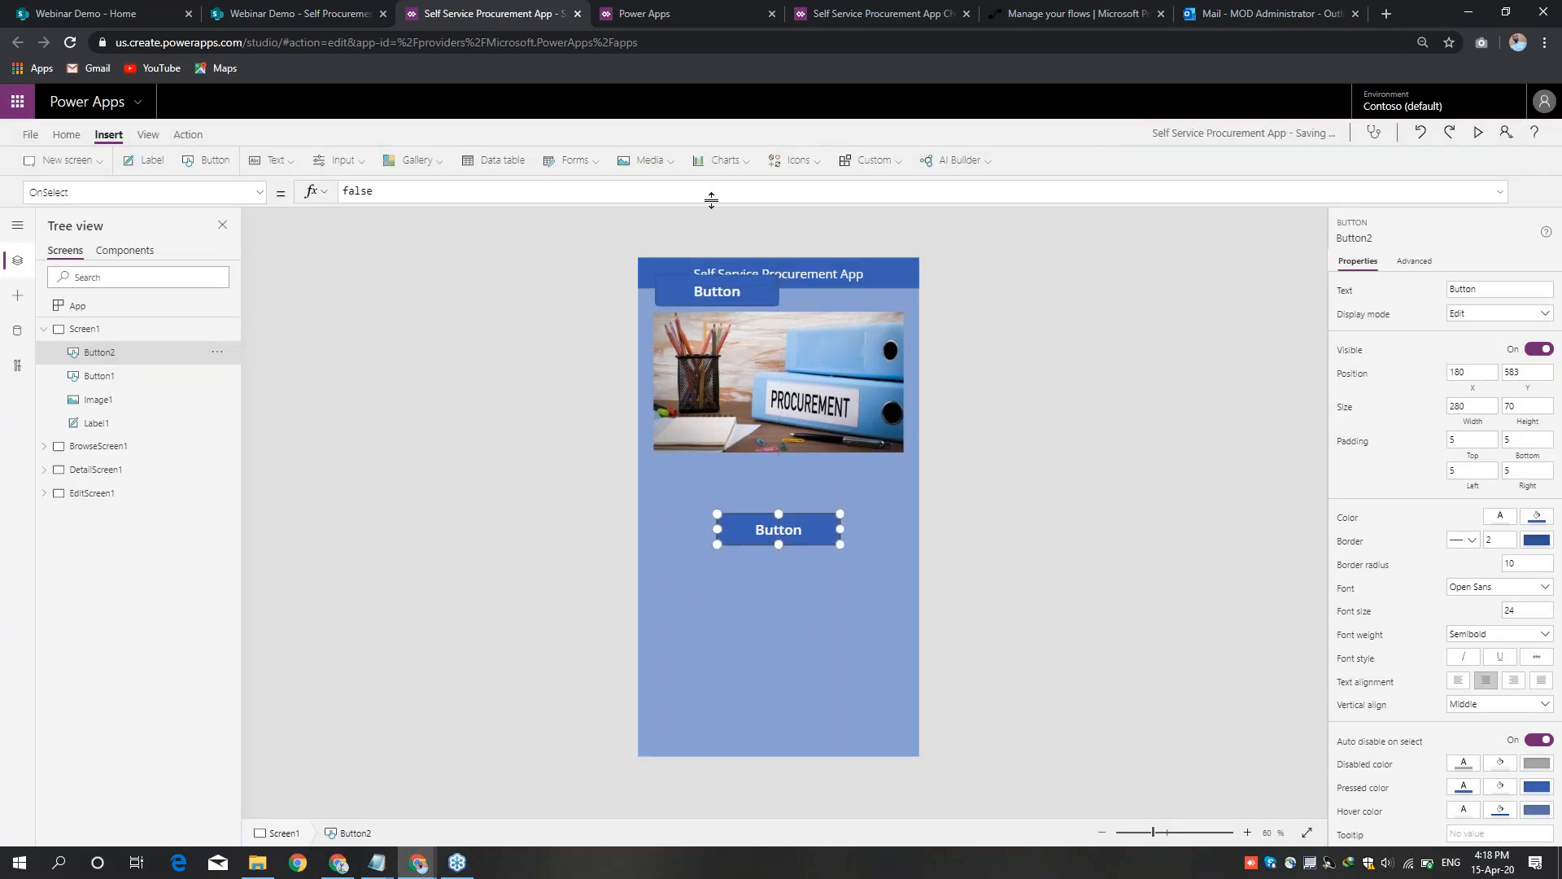
pyautogui.moveTo(715, 285); pyautogui.dragTo(783, 586)
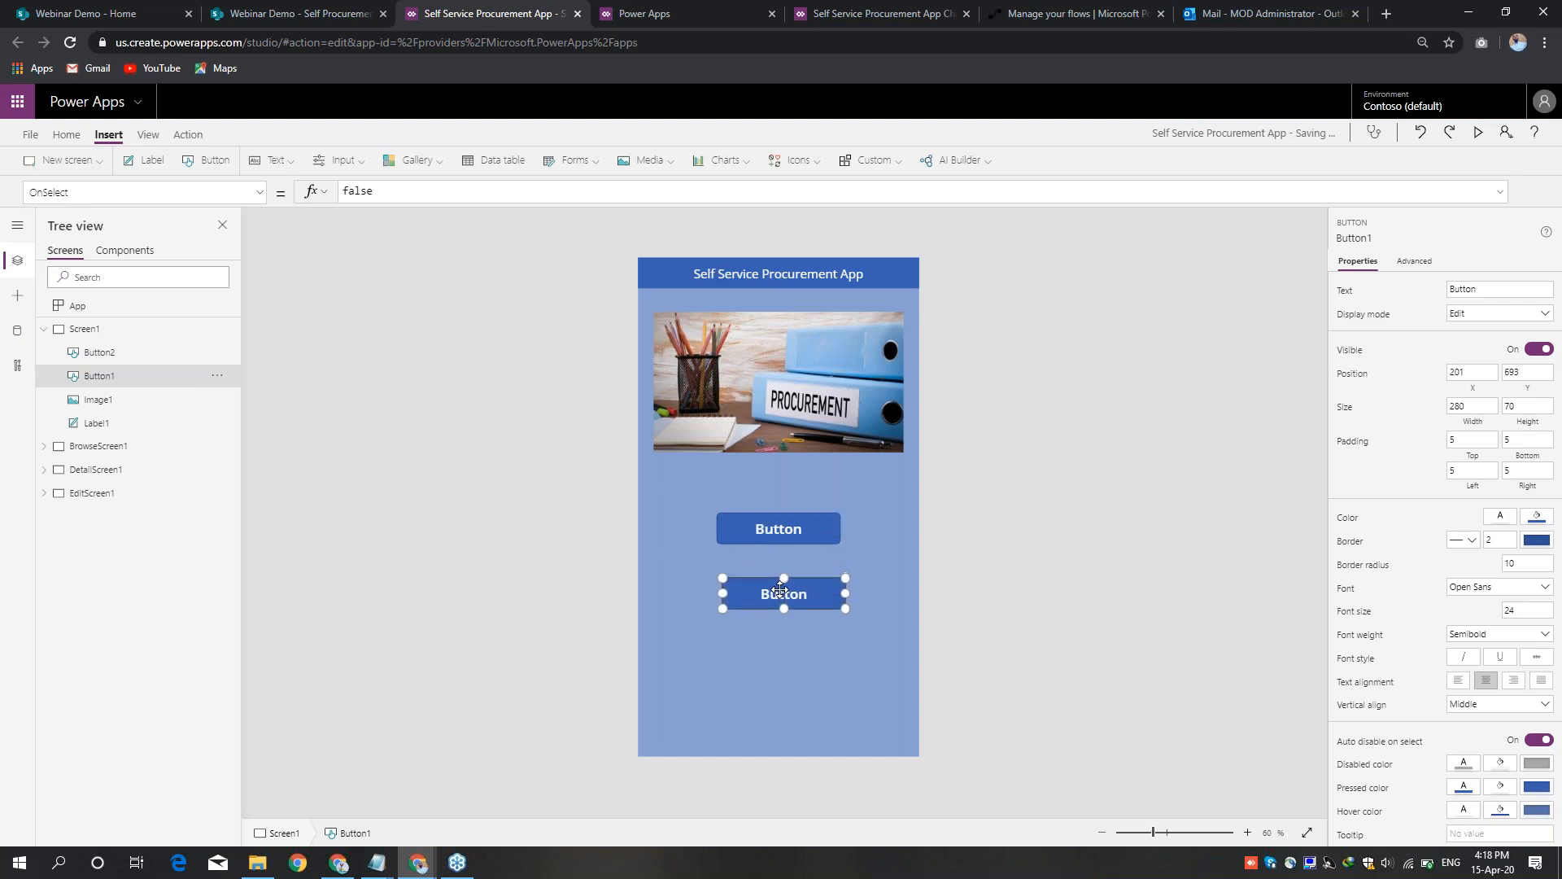
# Step: Set the text of the upper button to "New Request"
pyautogui.click(785, 537)
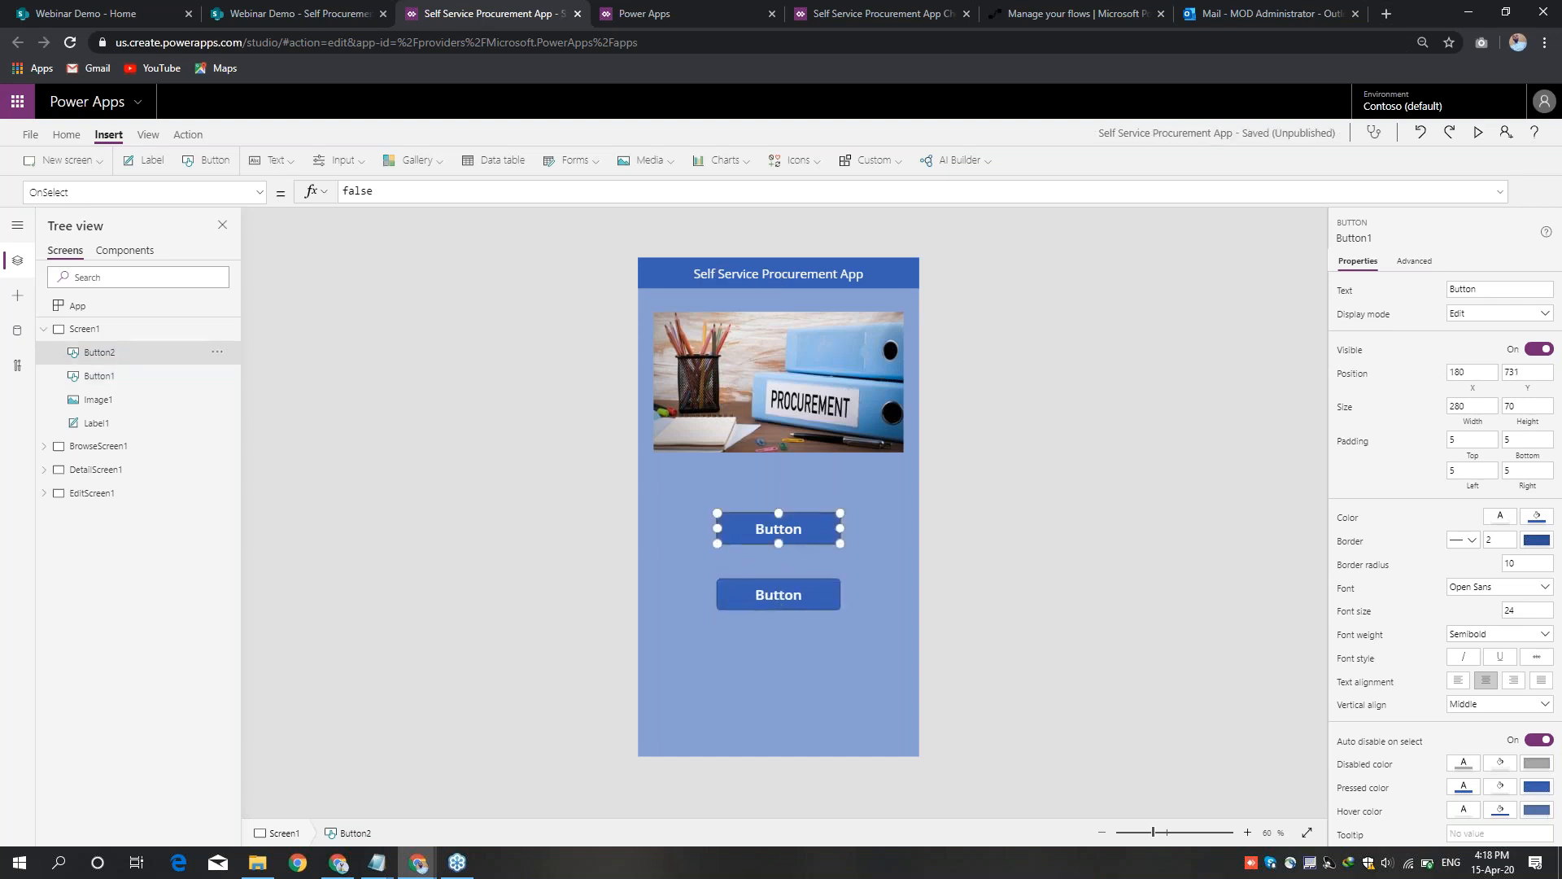
pyautogui.click(1476, 289)
pyautogui.moveTo(1476, 289); pyautogui.dragTo(1439, 291)
pyautogui.write('New Request')
# Step: Set the text of the lower button to "View History"
pyautogui.click(760, 596)
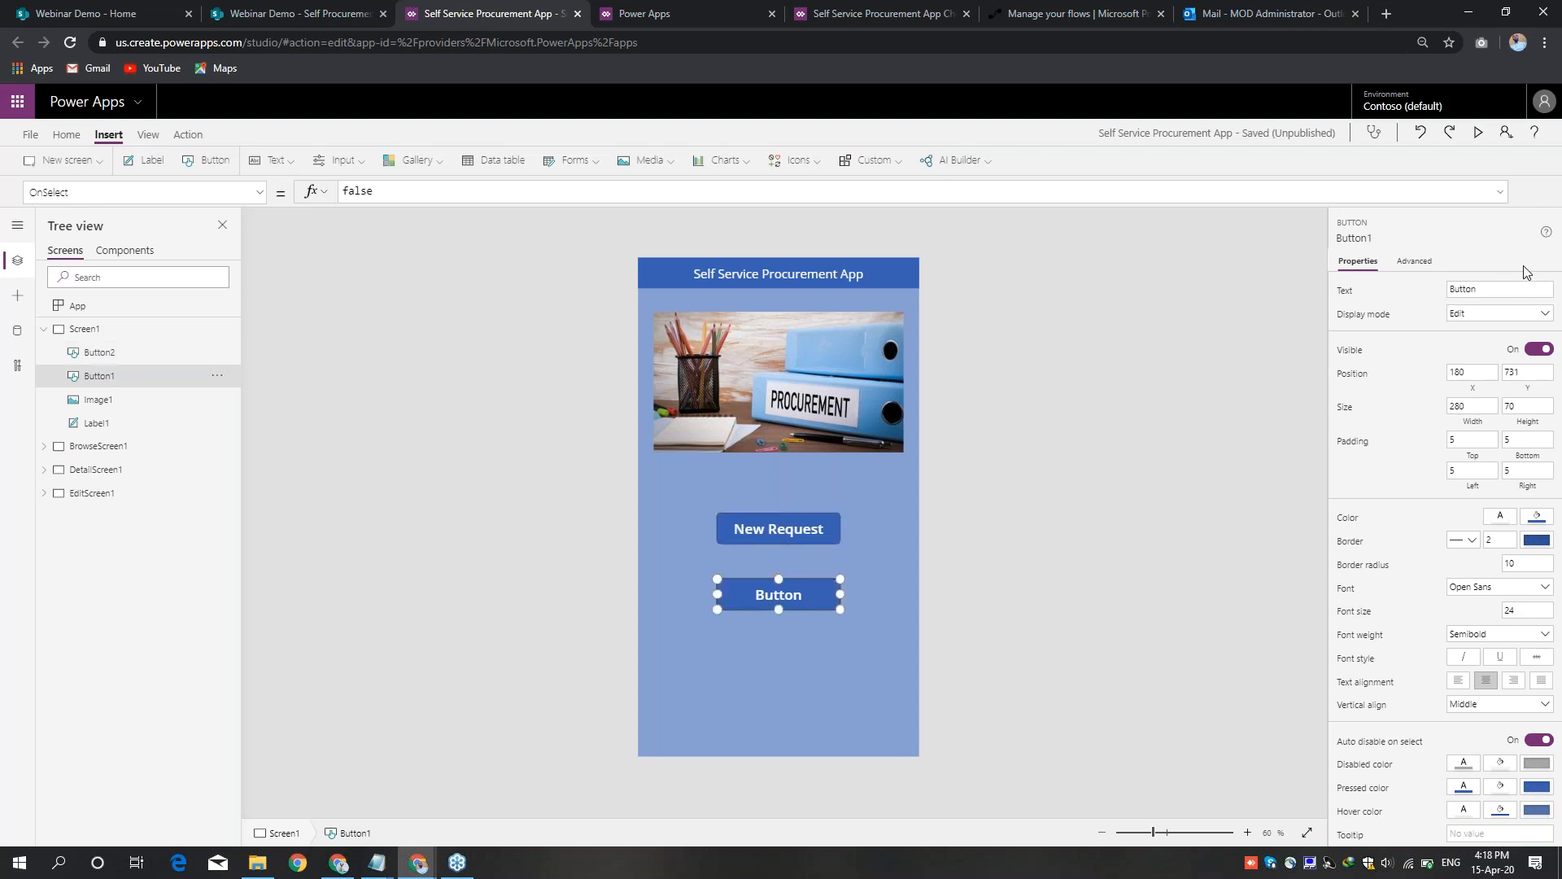
pyautogui.click(1490, 289)
pyautogui.write('View History')
pyautogui.click(1465, 223)
# Step: Preview the app's home screen with its header, image and buttons, and return to editing
pyautogui.click(779, 529)
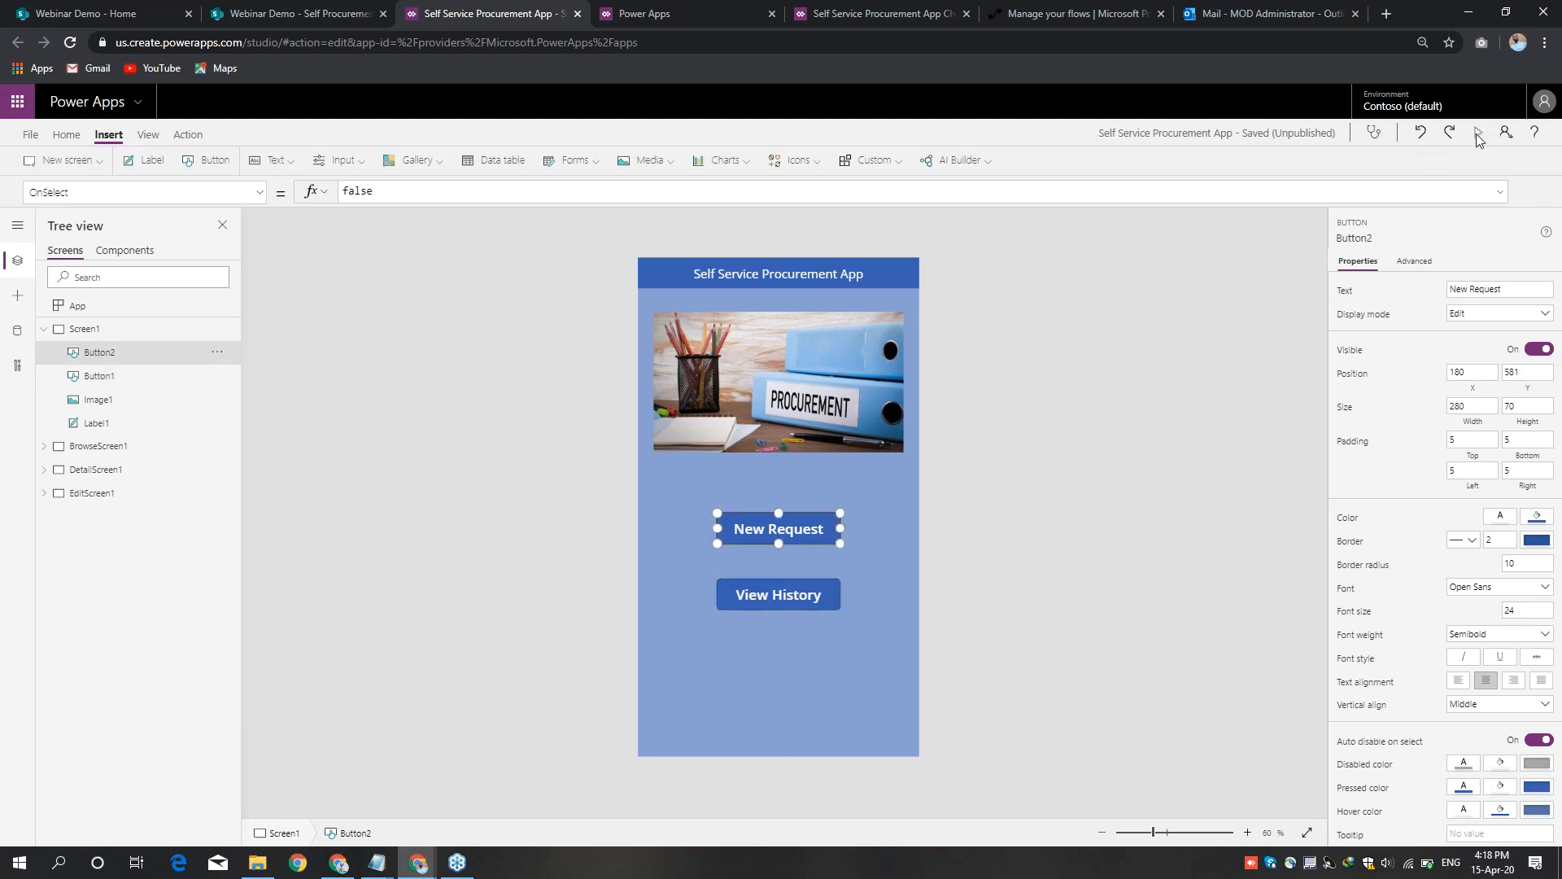
pyautogui.click(1477, 135)
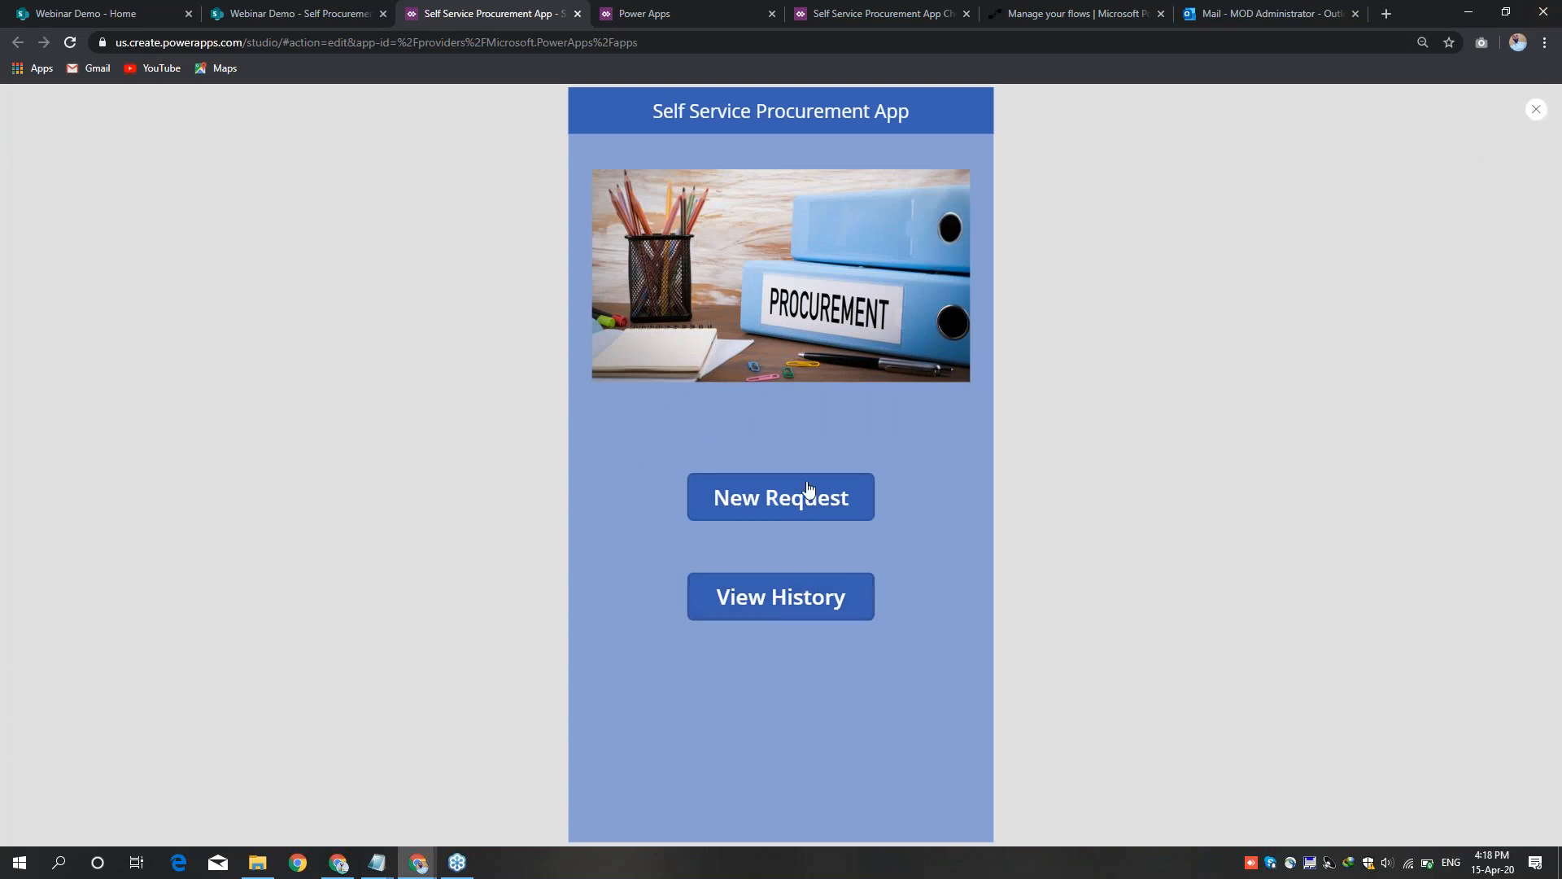
pyautogui.press('Escape')
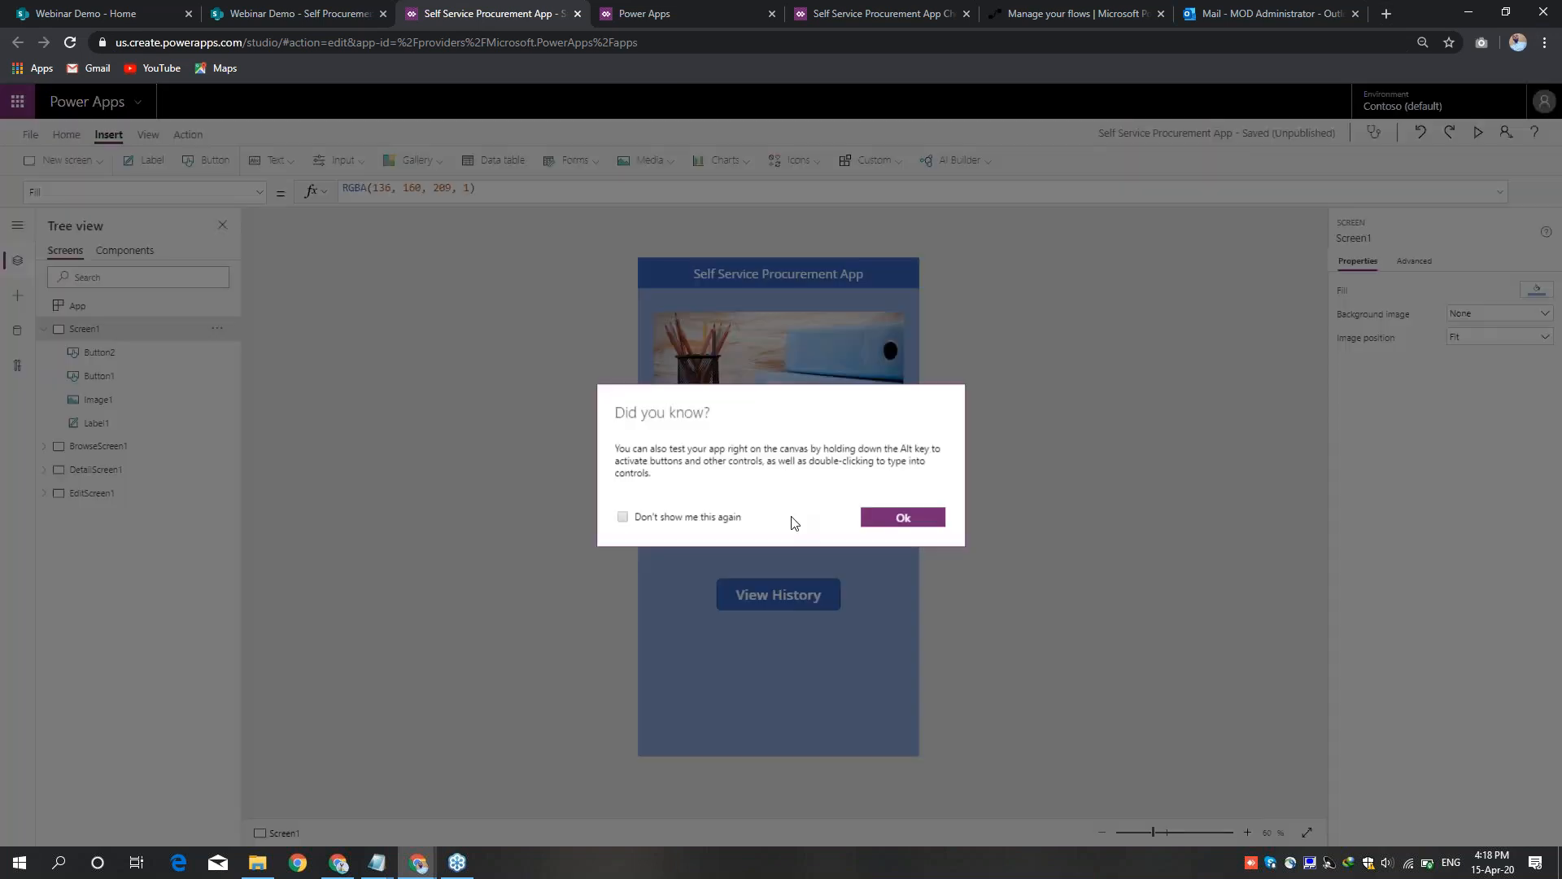
# Step: Close the preview tip, collapse Screen1 and expand BrowseScreen1 to list its controls
pyautogui.press('Return')
pyautogui.click(793, 525)
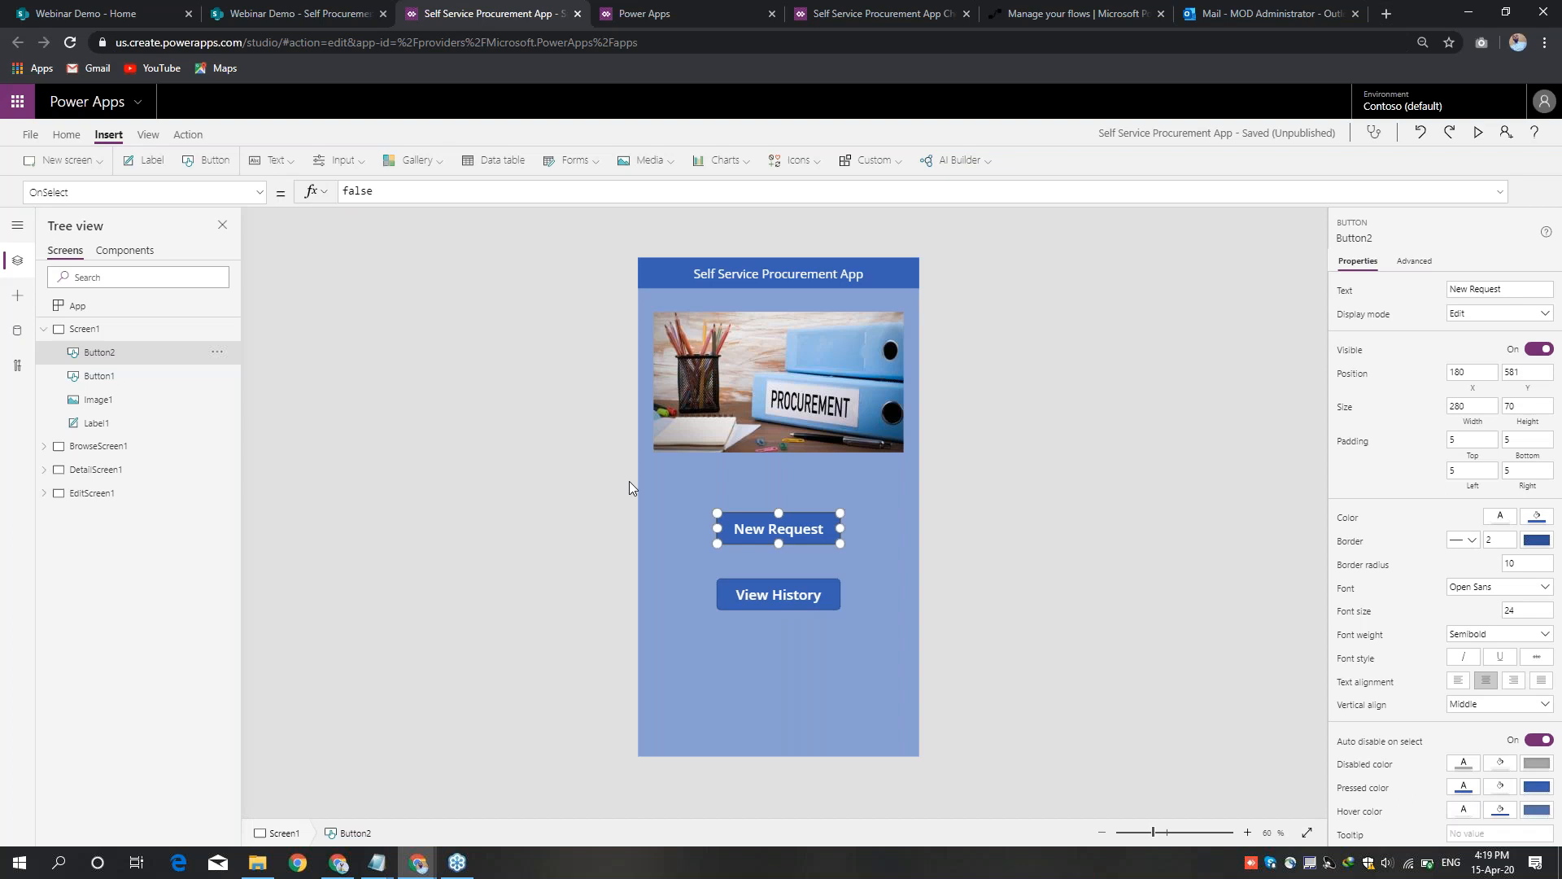
pyautogui.click(95, 386)
pyautogui.click(123, 361)
pyautogui.click(44, 330)
pyautogui.click(45, 352)
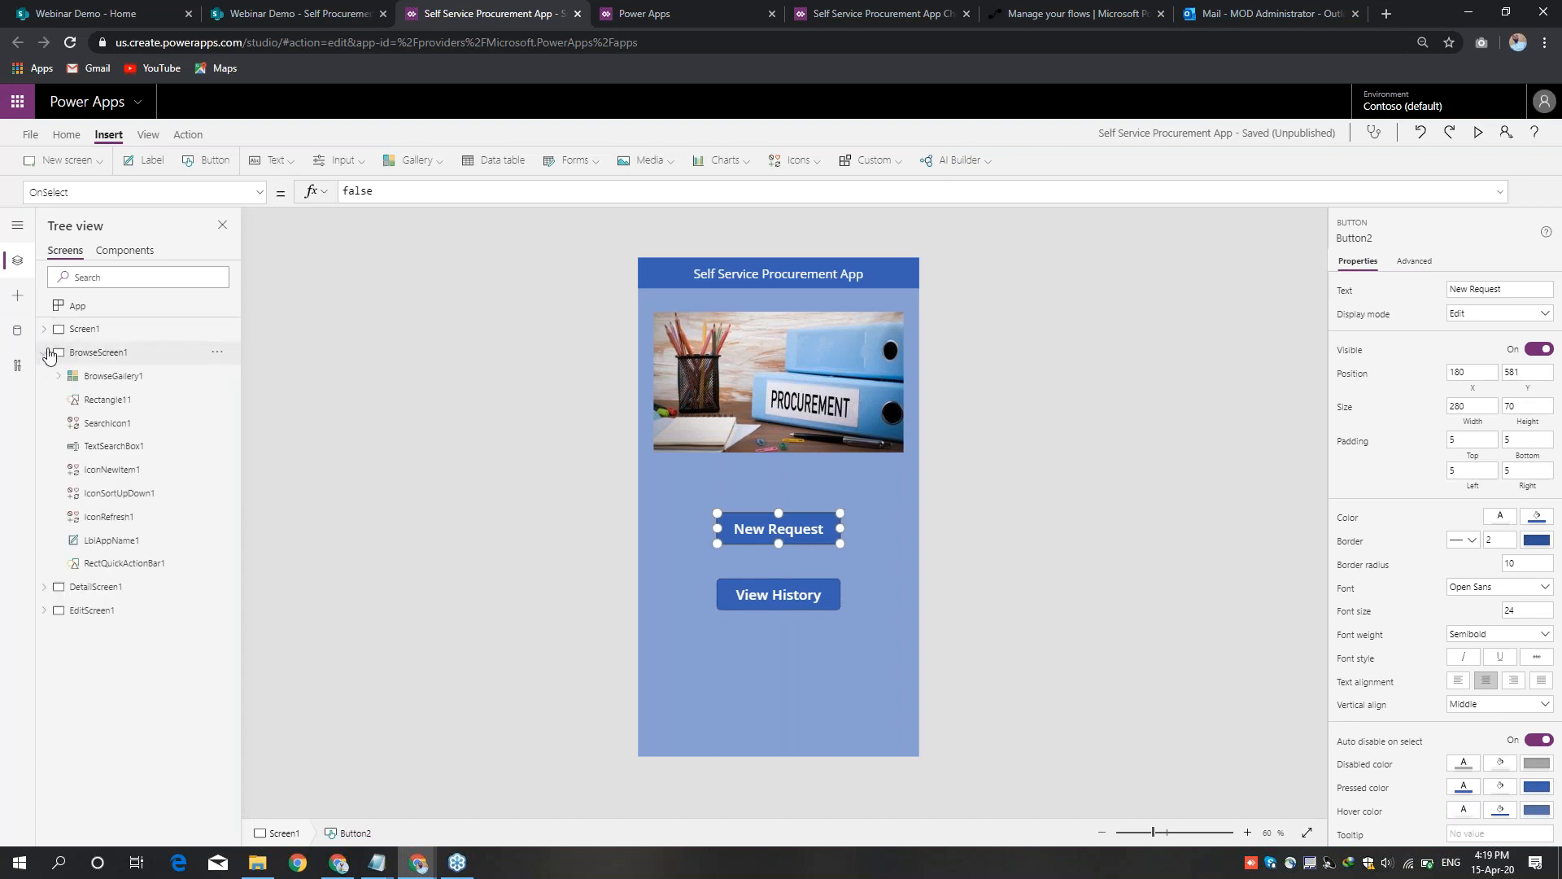
# Step: Preview the home screen with its two buttons again and return to editing
pyautogui.click(1477, 132)
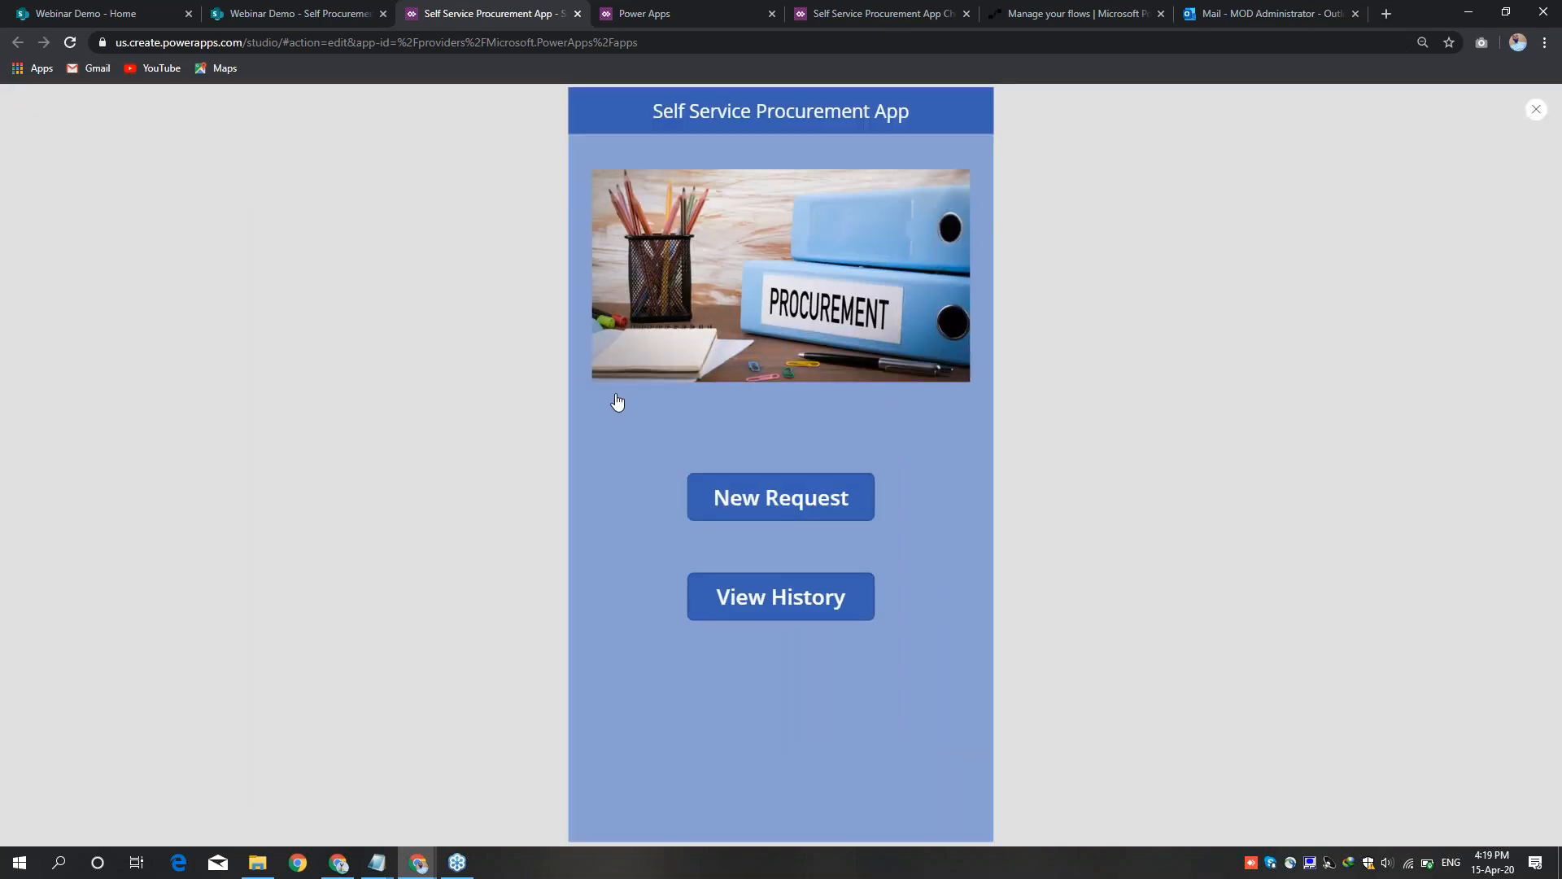
pyautogui.press('Escape')
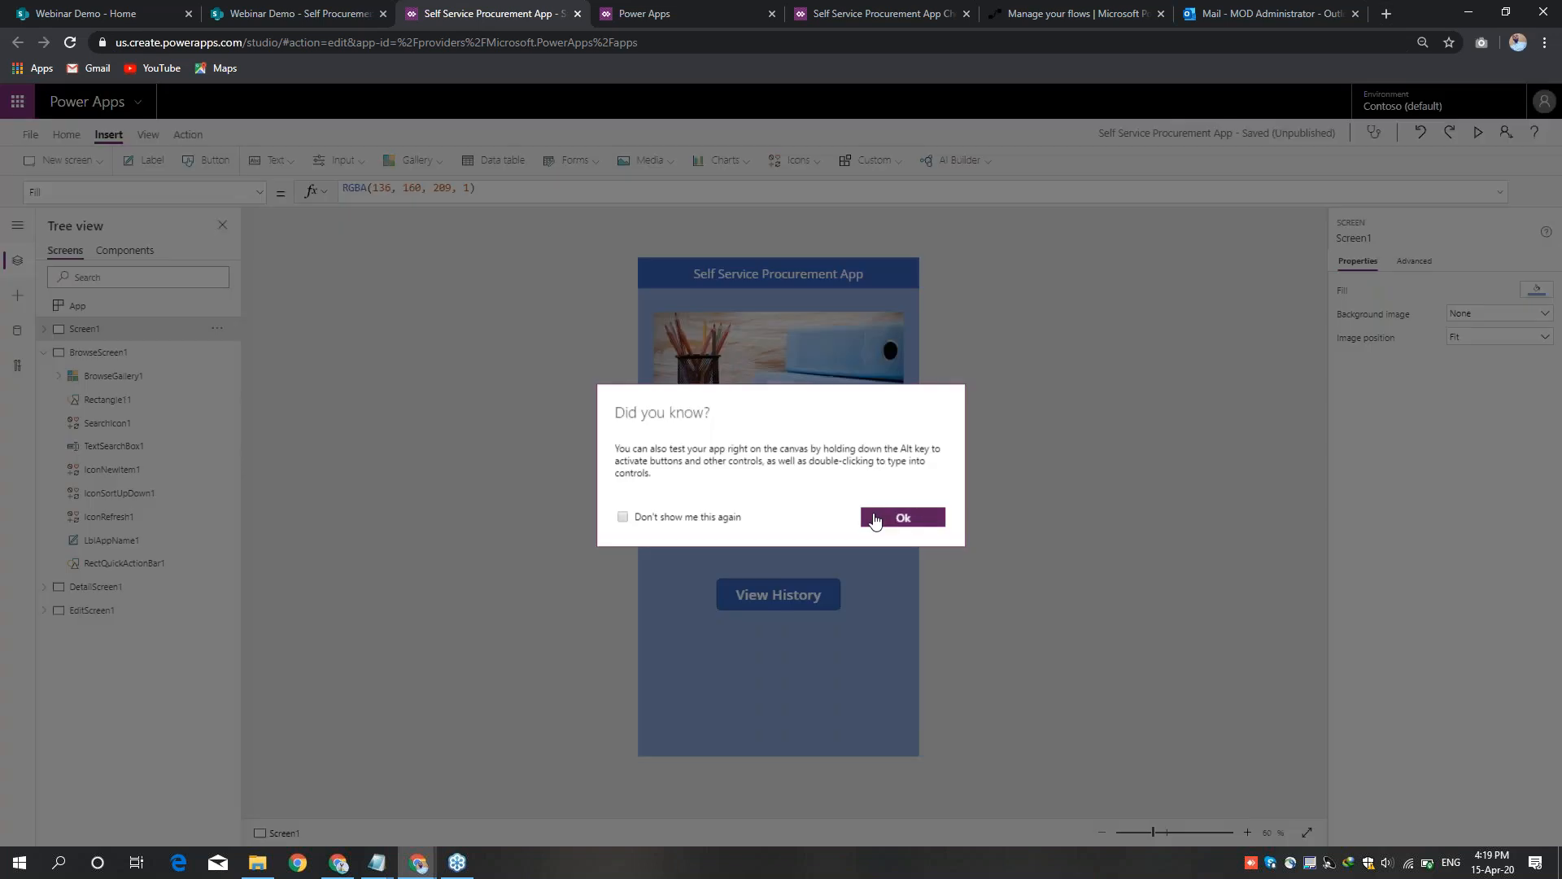
pyautogui.click(875, 518)
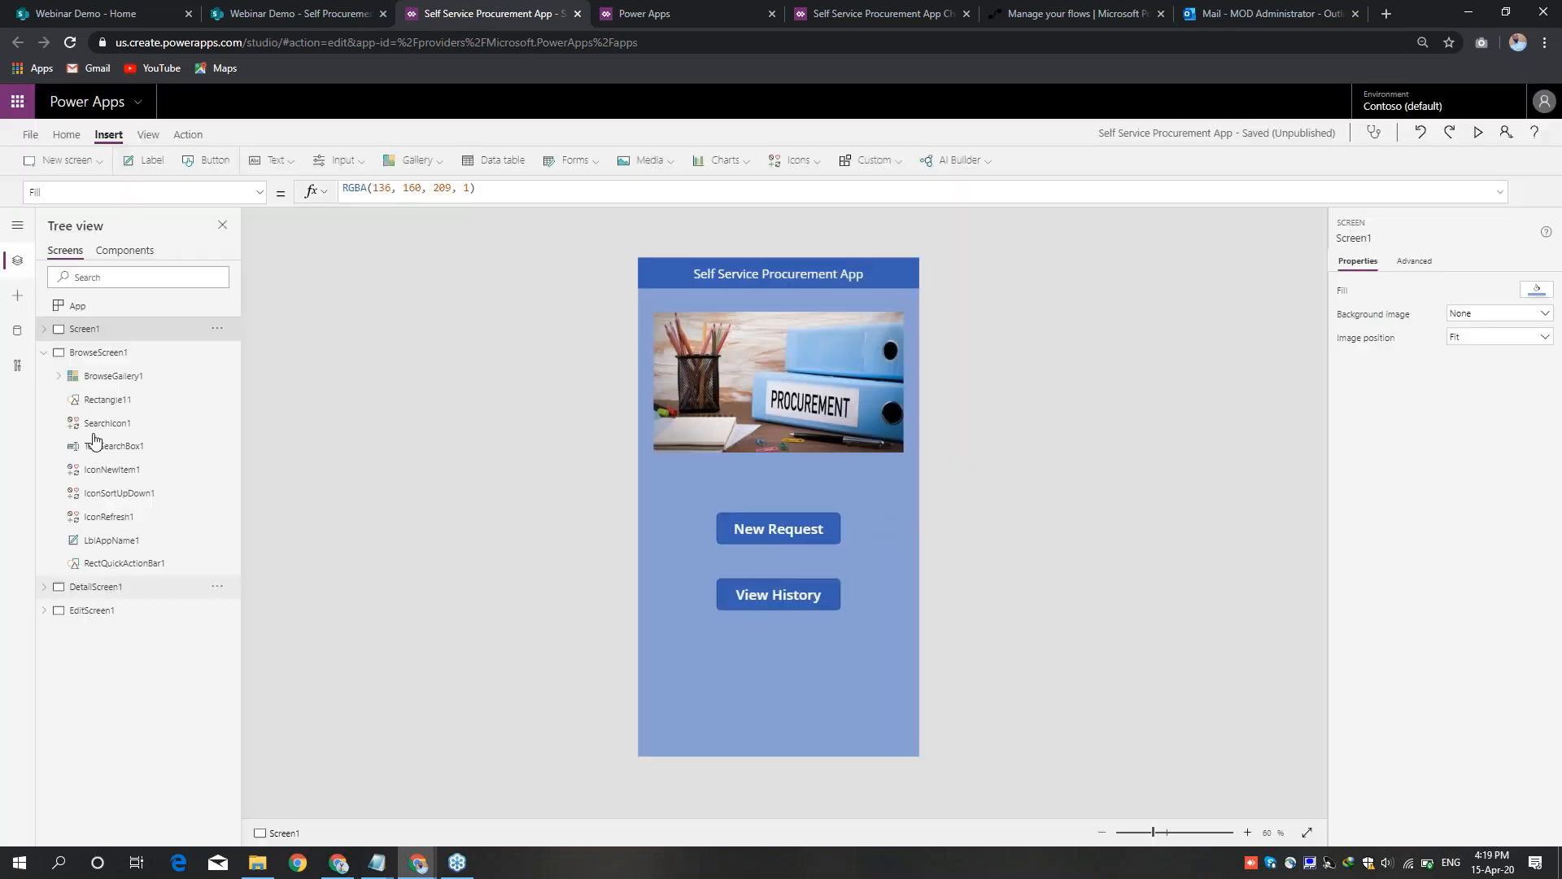
# Step: Preview BrowseScreen1, test its new-item icon to open the blank request form, and return to editing
pyautogui.click(97, 352)
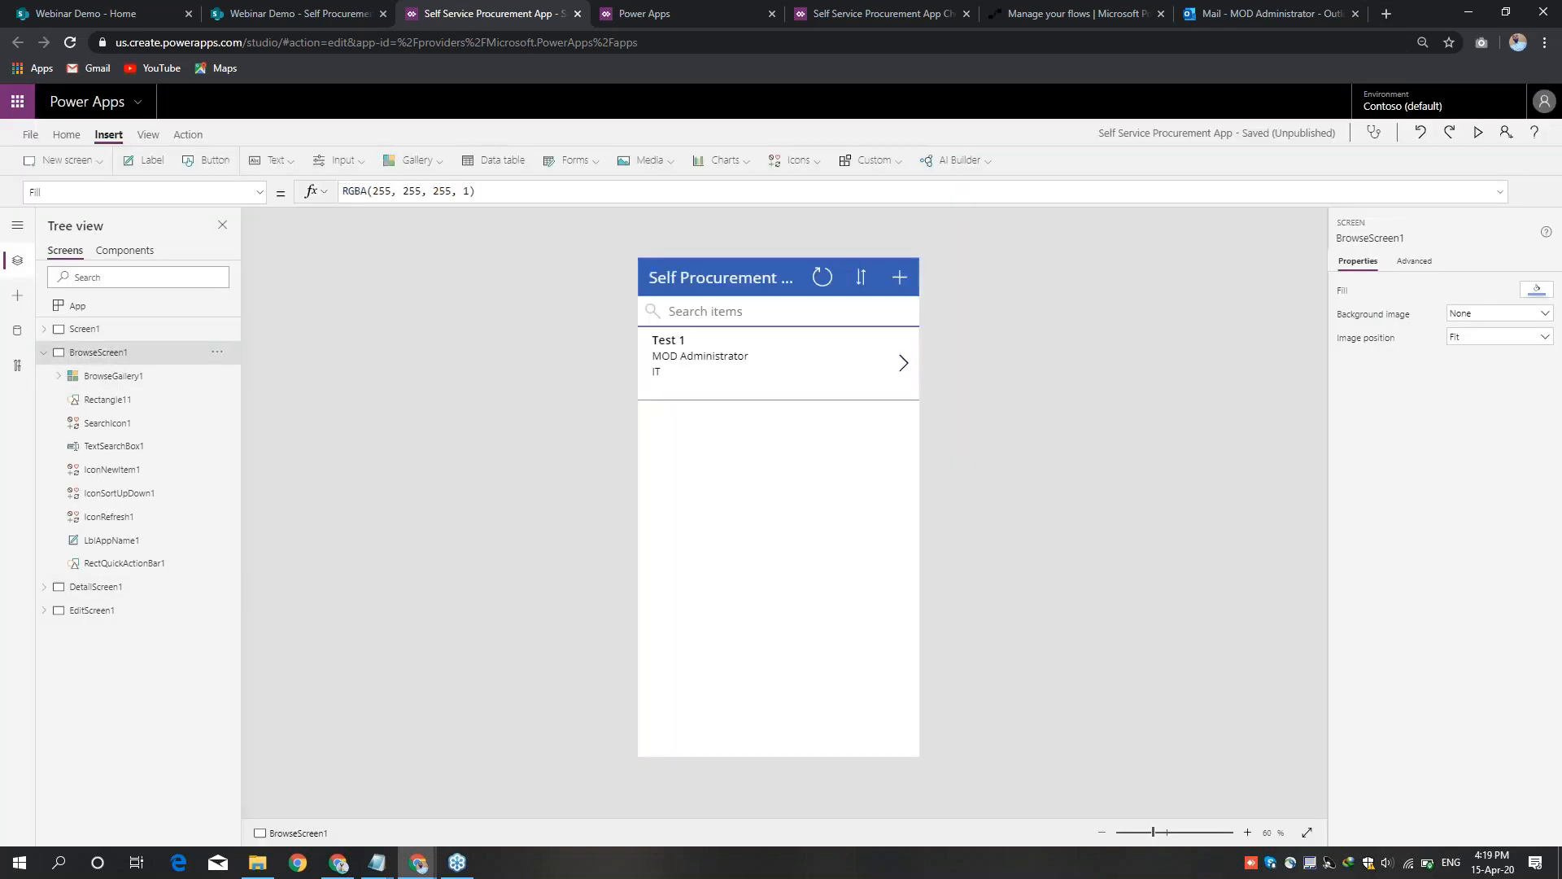
pyautogui.click(1479, 132)
pyautogui.click(964, 125)
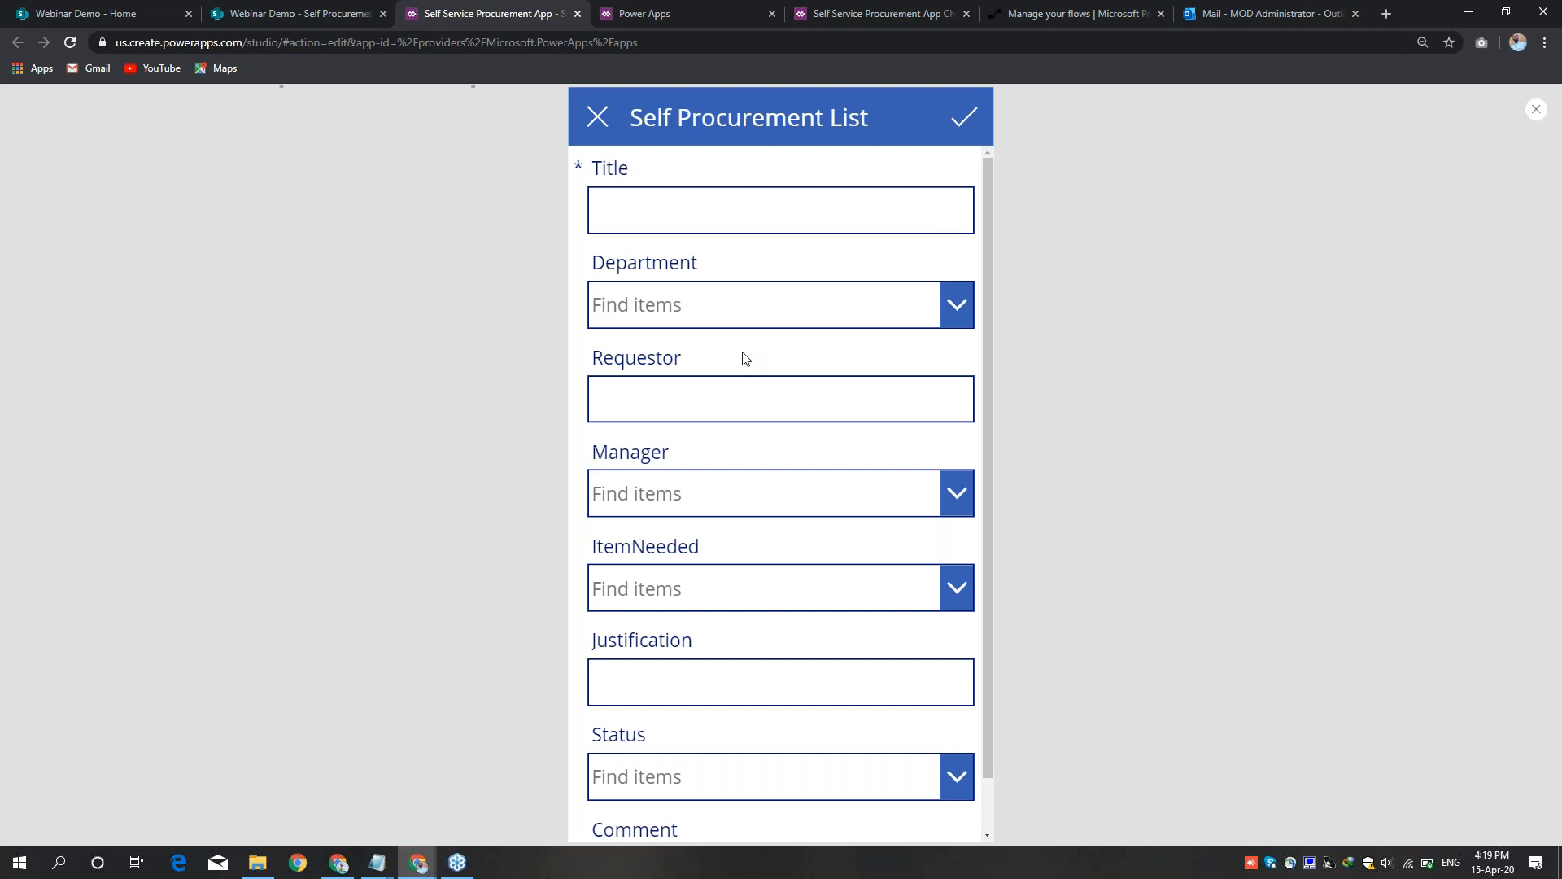
pyautogui.press('Escape')
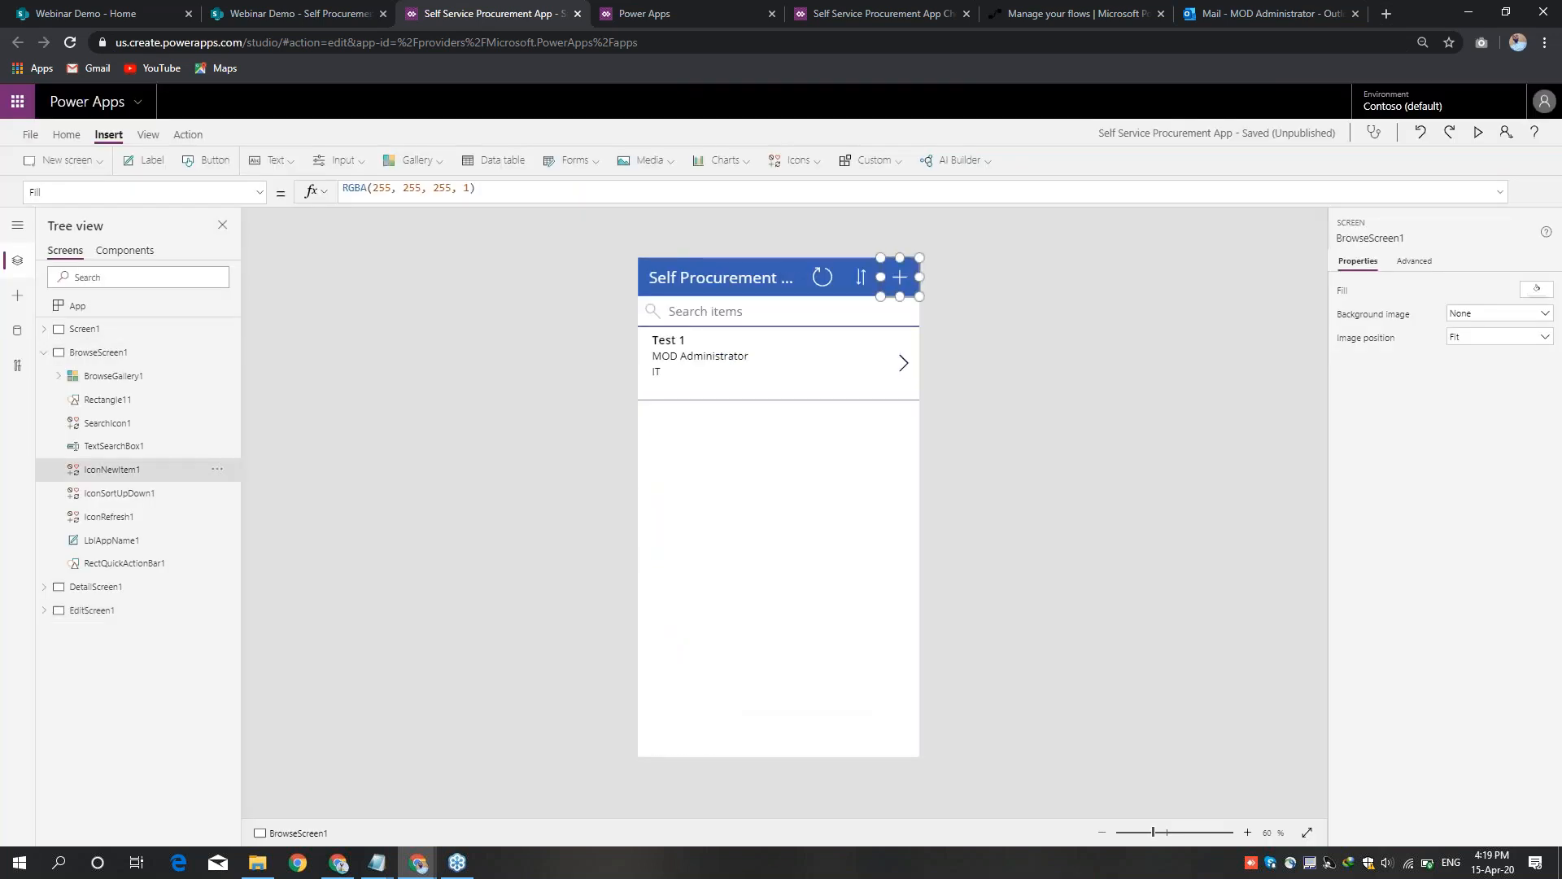
# Step: Copy the new-item icon's OnSelect formula, NewForm(EditForm1);Navigate(EditScreen1, ScreenTransition.None), into the OnSelect property of the New Request button
pyautogui.click(638, 191)
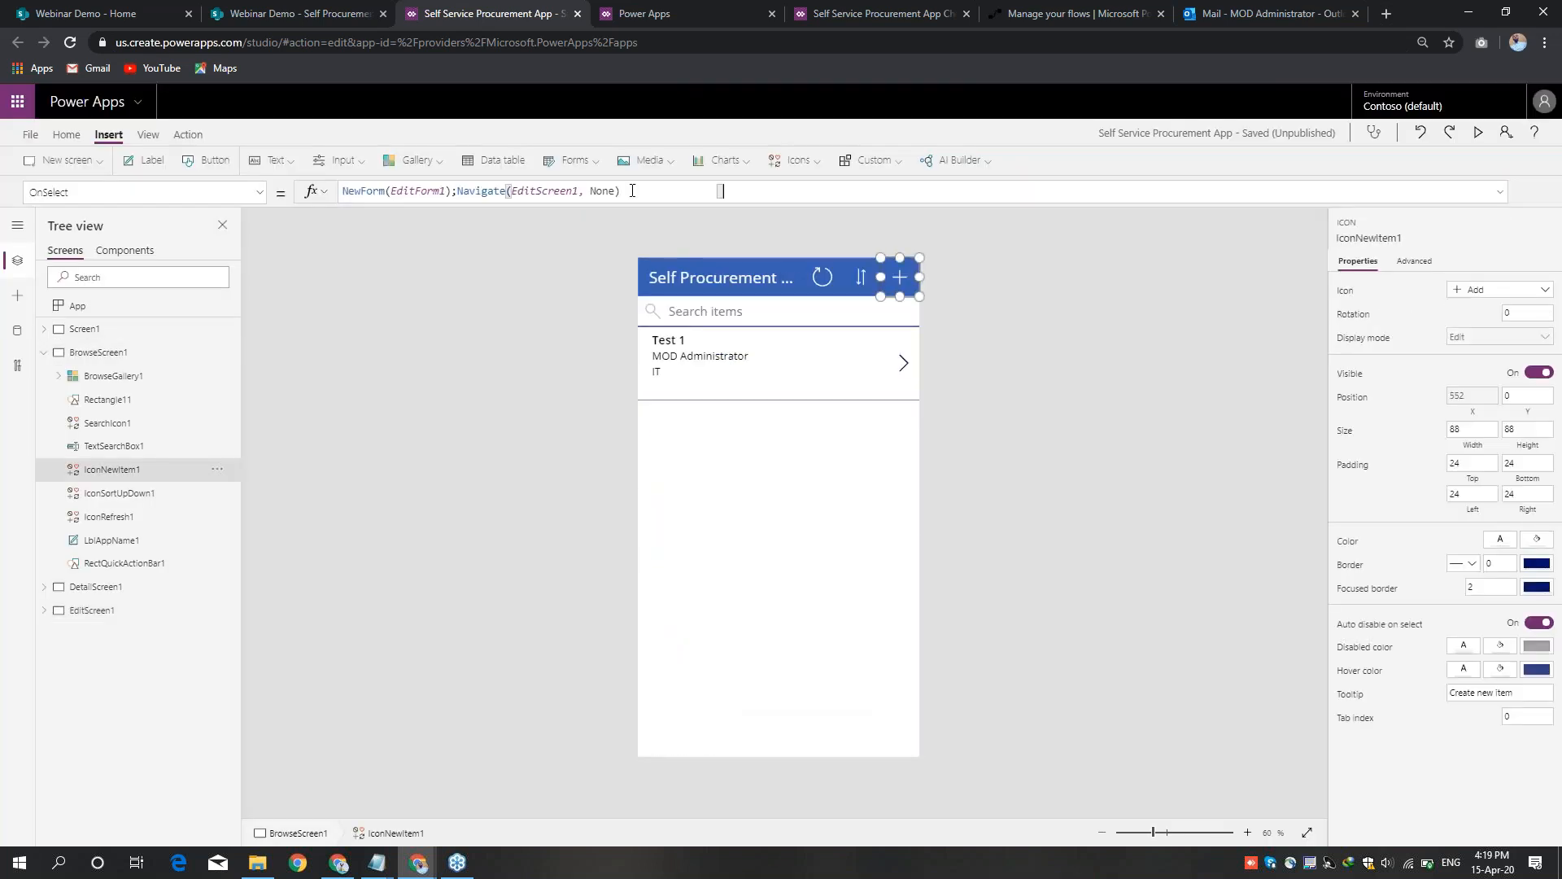
pyautogui.hotkey('ctrl', 'a')
pyautogui.hotkey('ctrl', 'c')
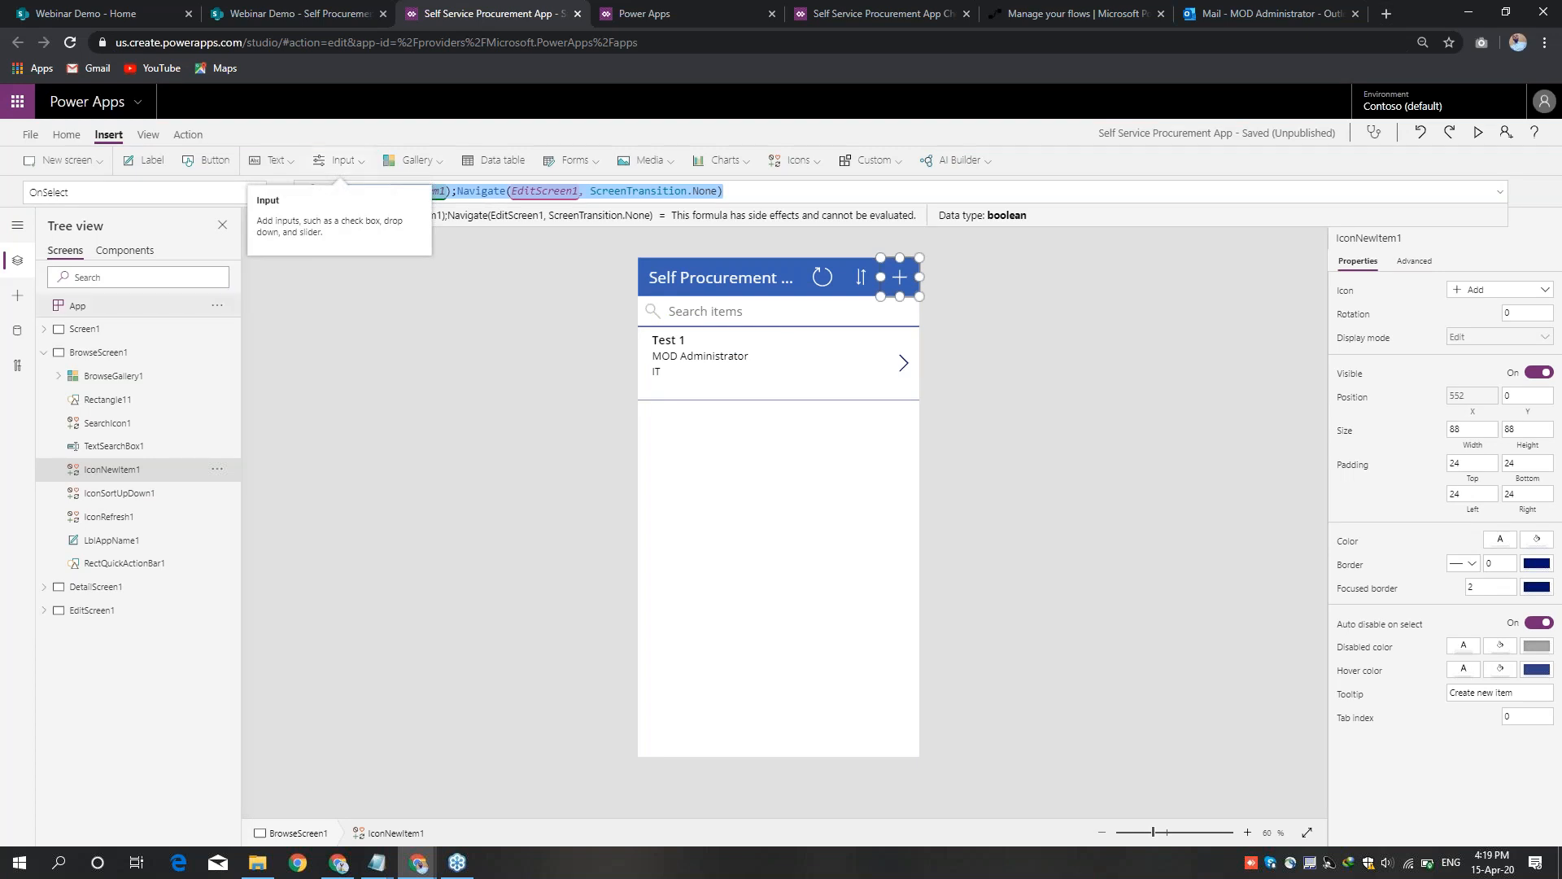
pyautogui.click(114, 333)
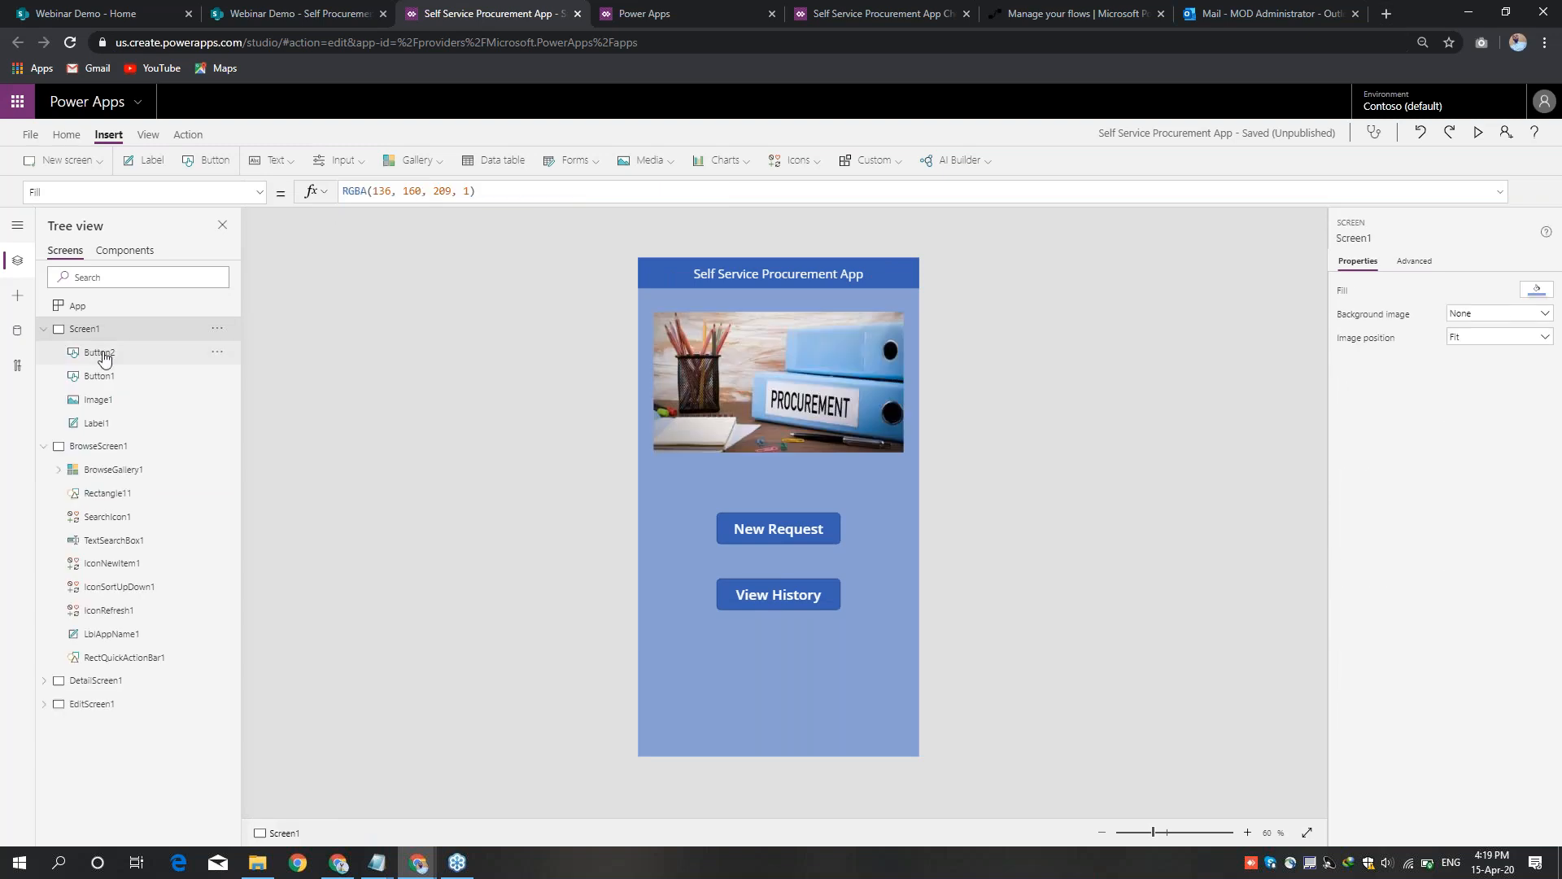
pyautogui.click(103, 354)
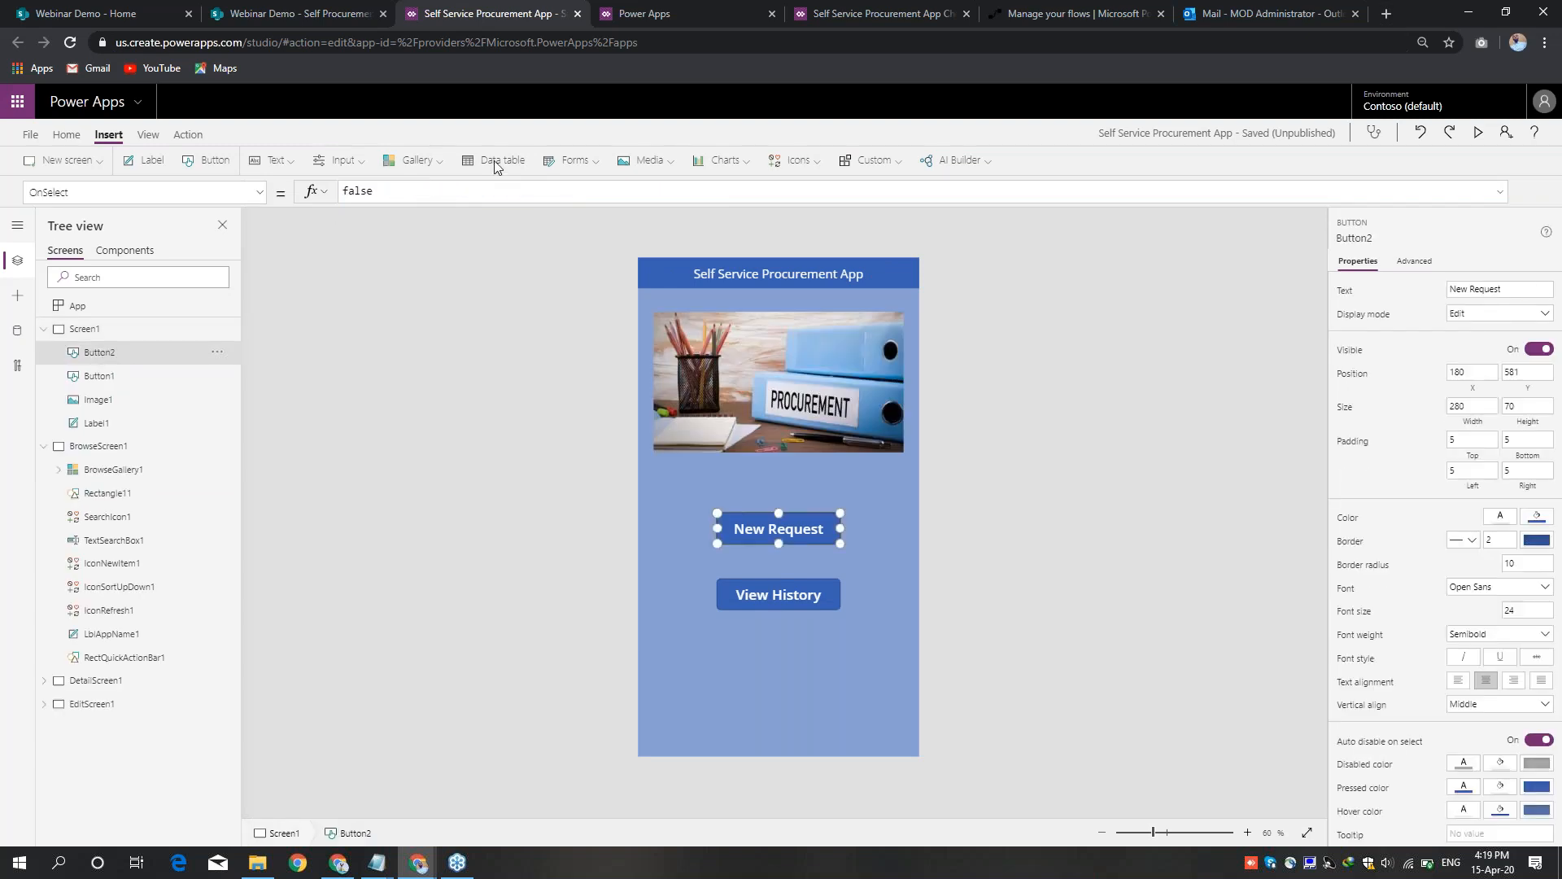
pyautogui.click(260, 192)
pyautogui.moveTo(264, 287); pyautogui.dragTo(250, 371)
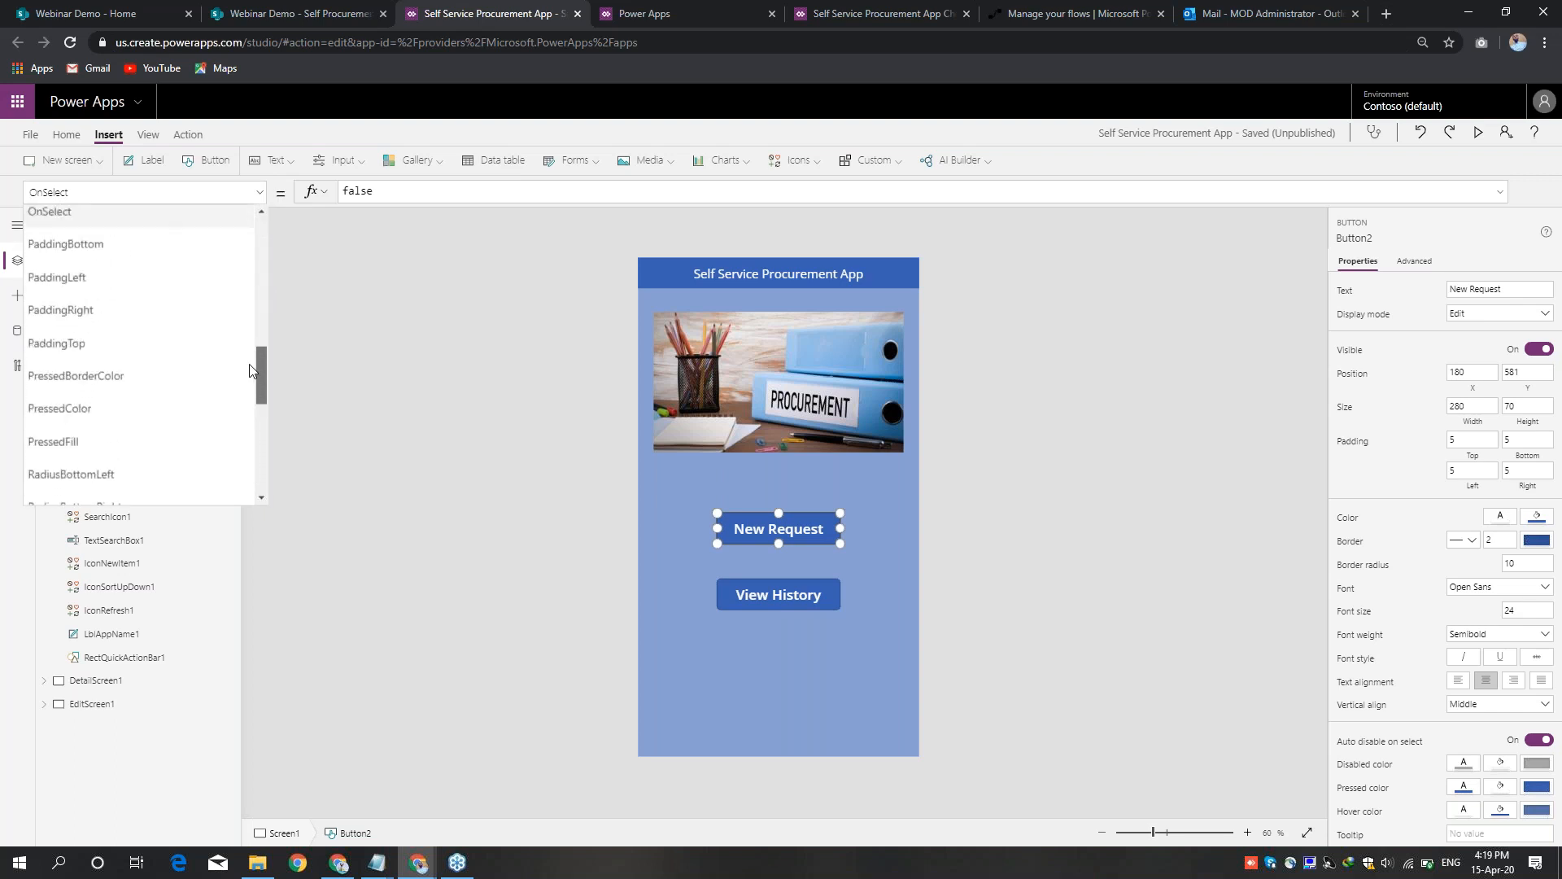
pyautogui.click(388, 189)
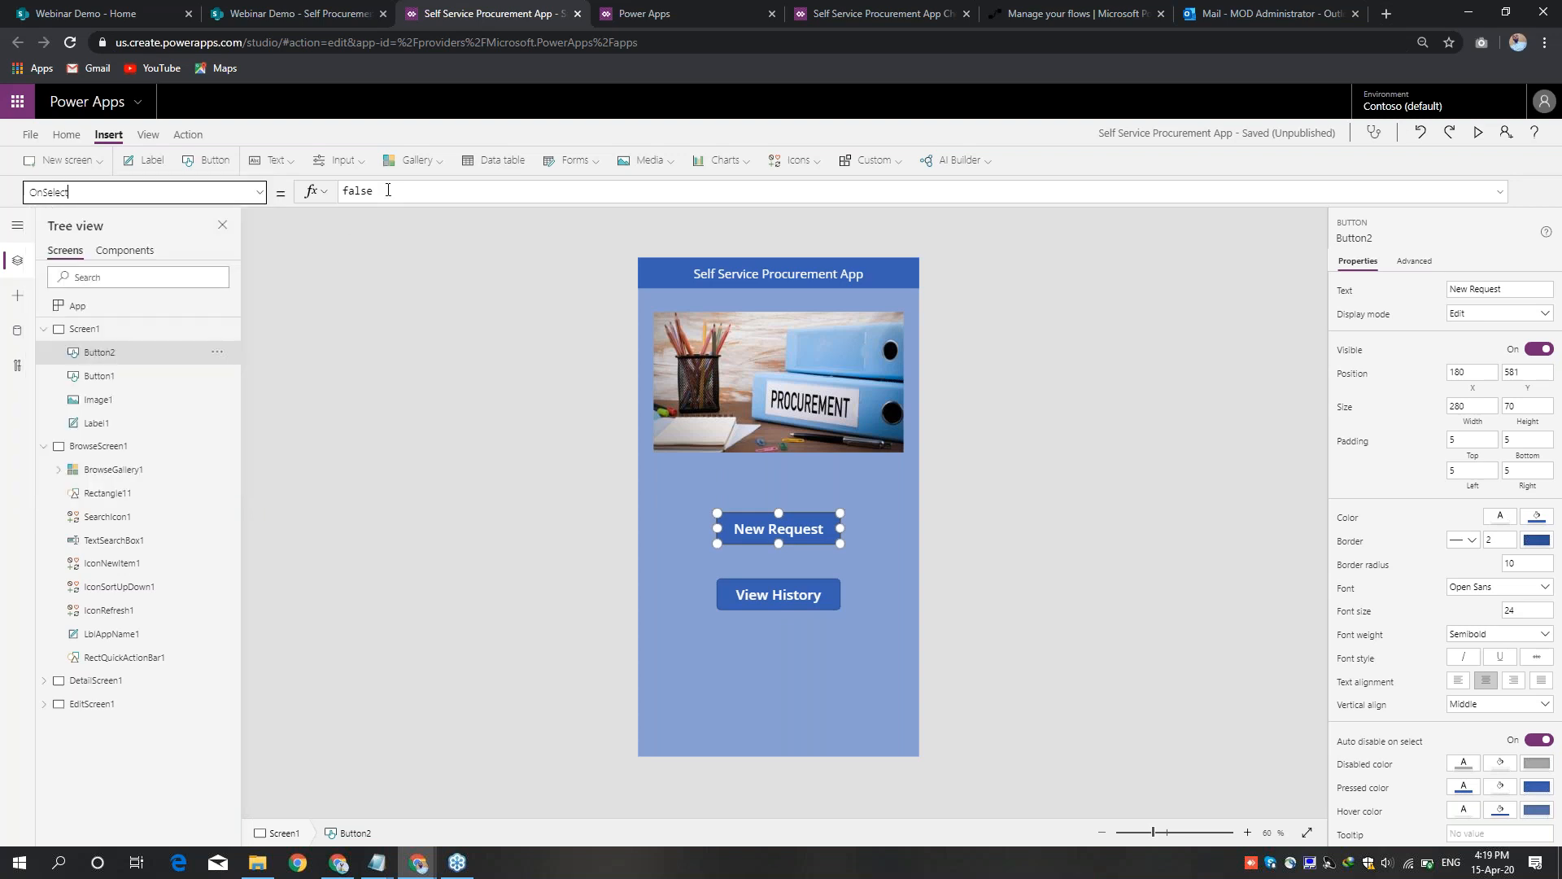
pyautogui.hotkey('ctrl', 'a')
pyautogui.hotkey('ctrl', 'v')
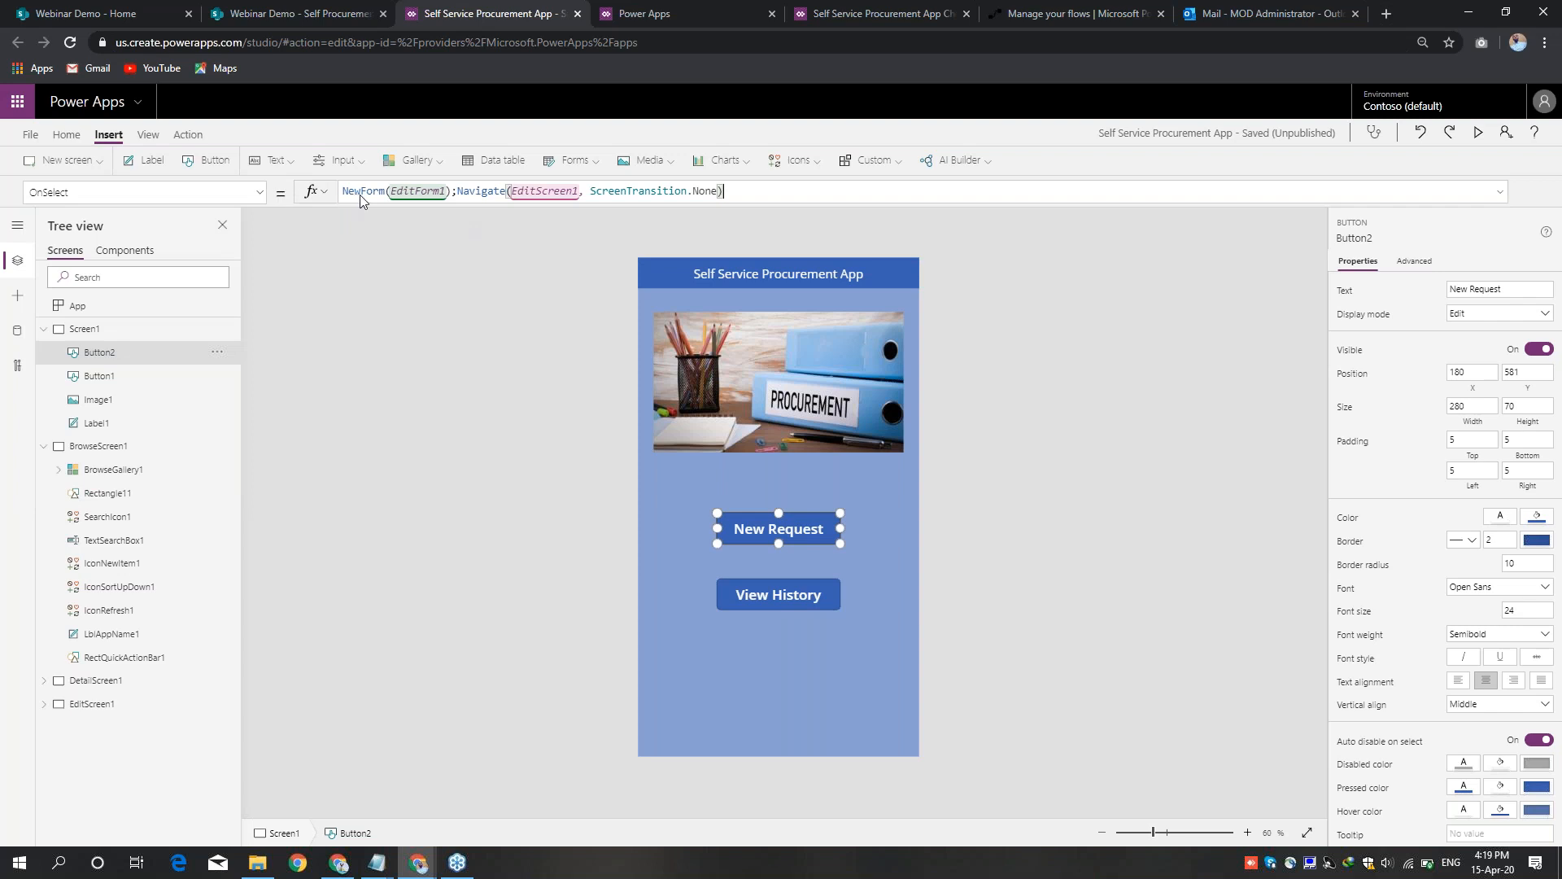
# Step: Check EditForm1 on EditScreen1 against the form and screen referenced in the New Request button's formula
pyautogui.click(46, 704)
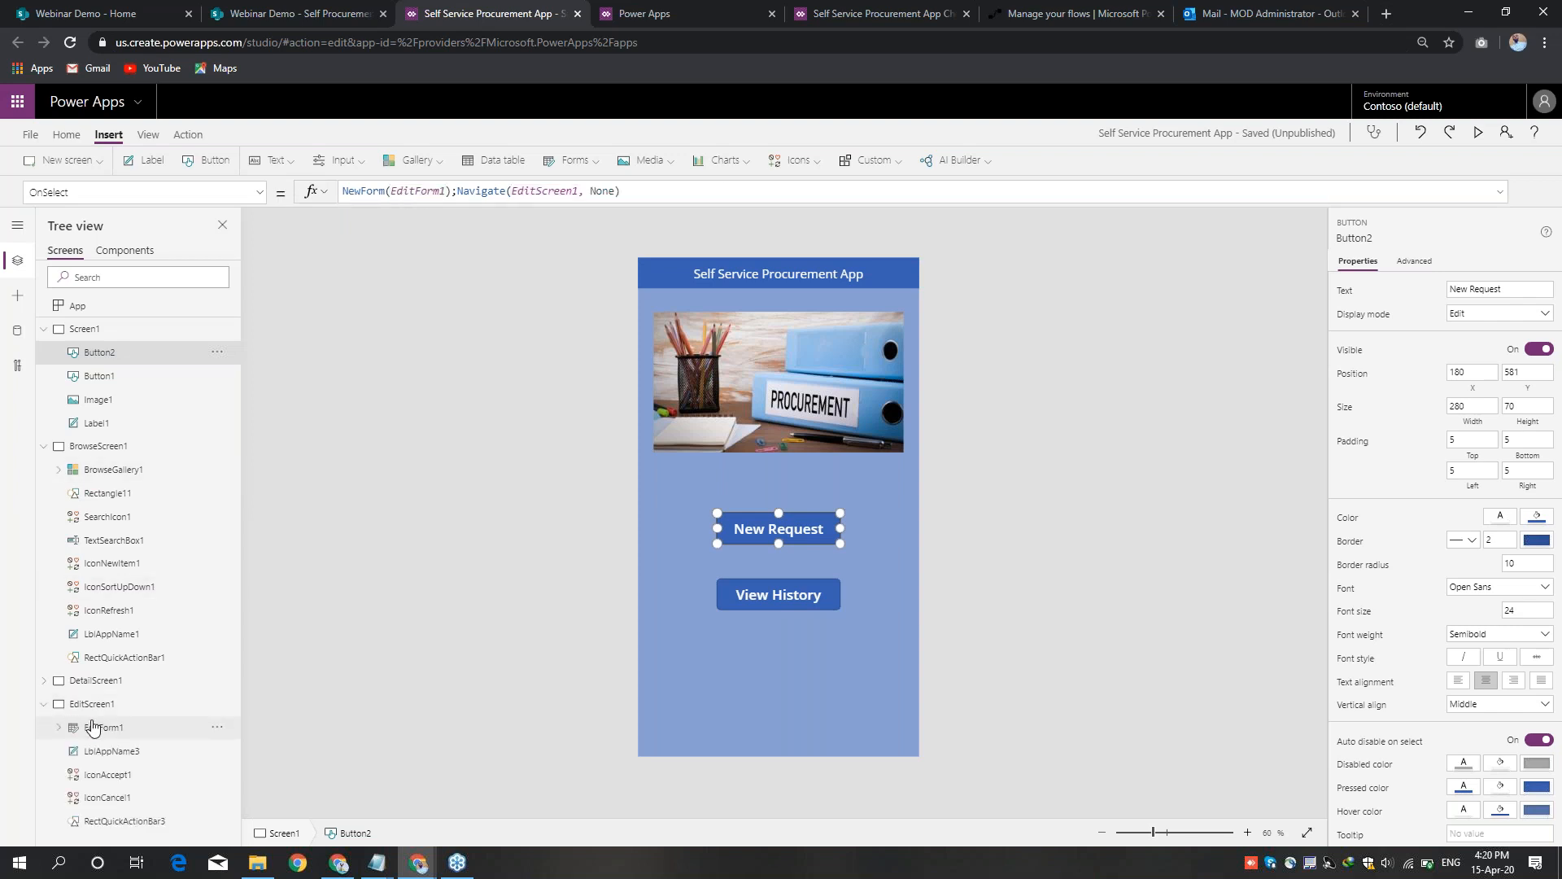
pyautogui.click(92, 727)
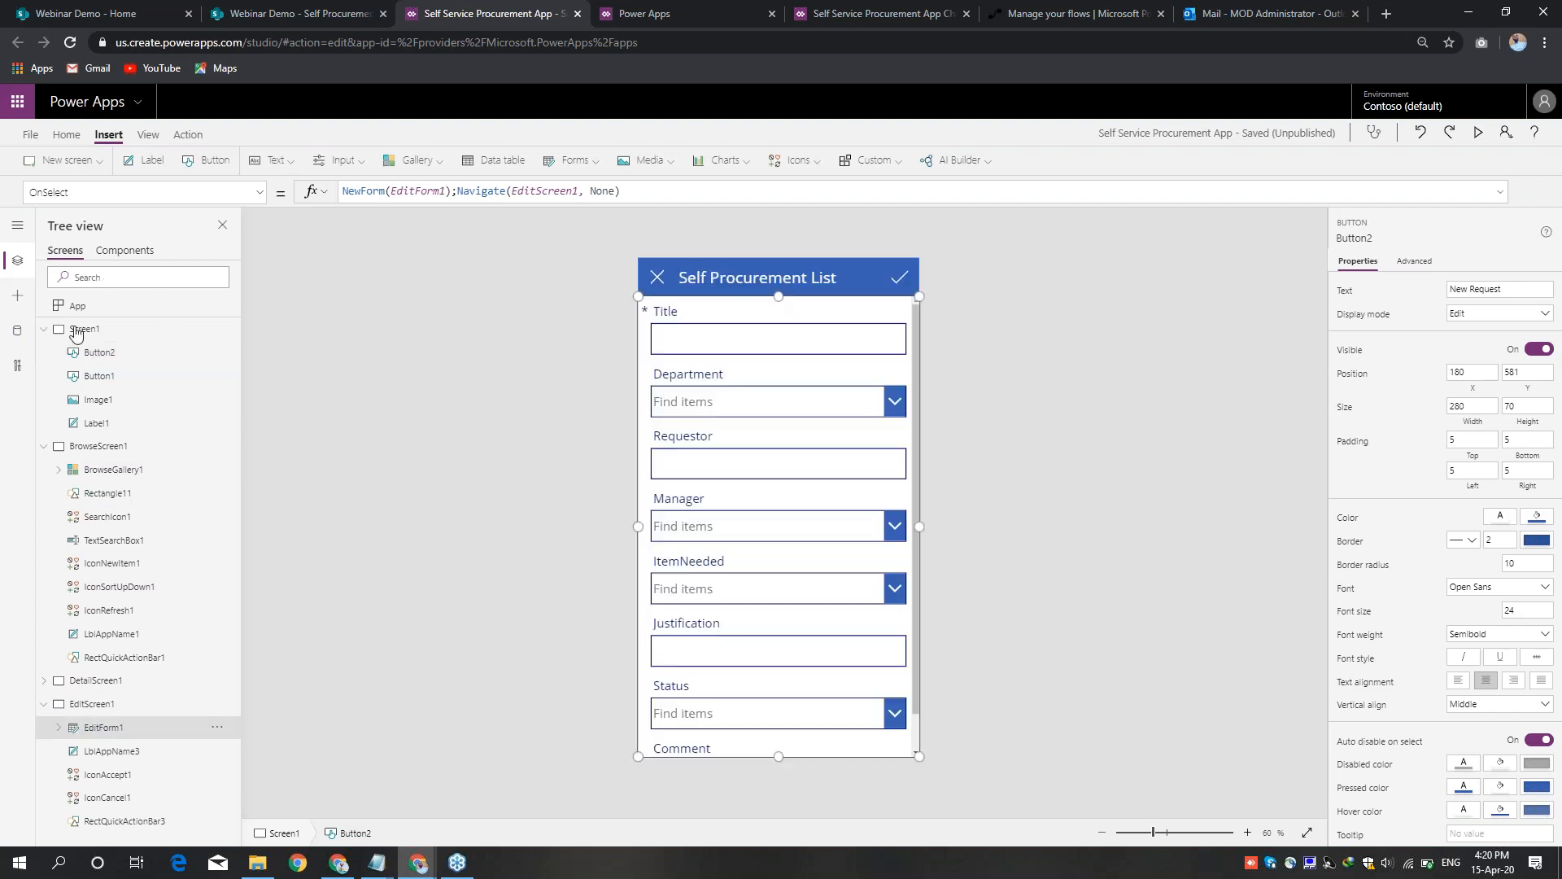
pyautogui.click(114, 360)
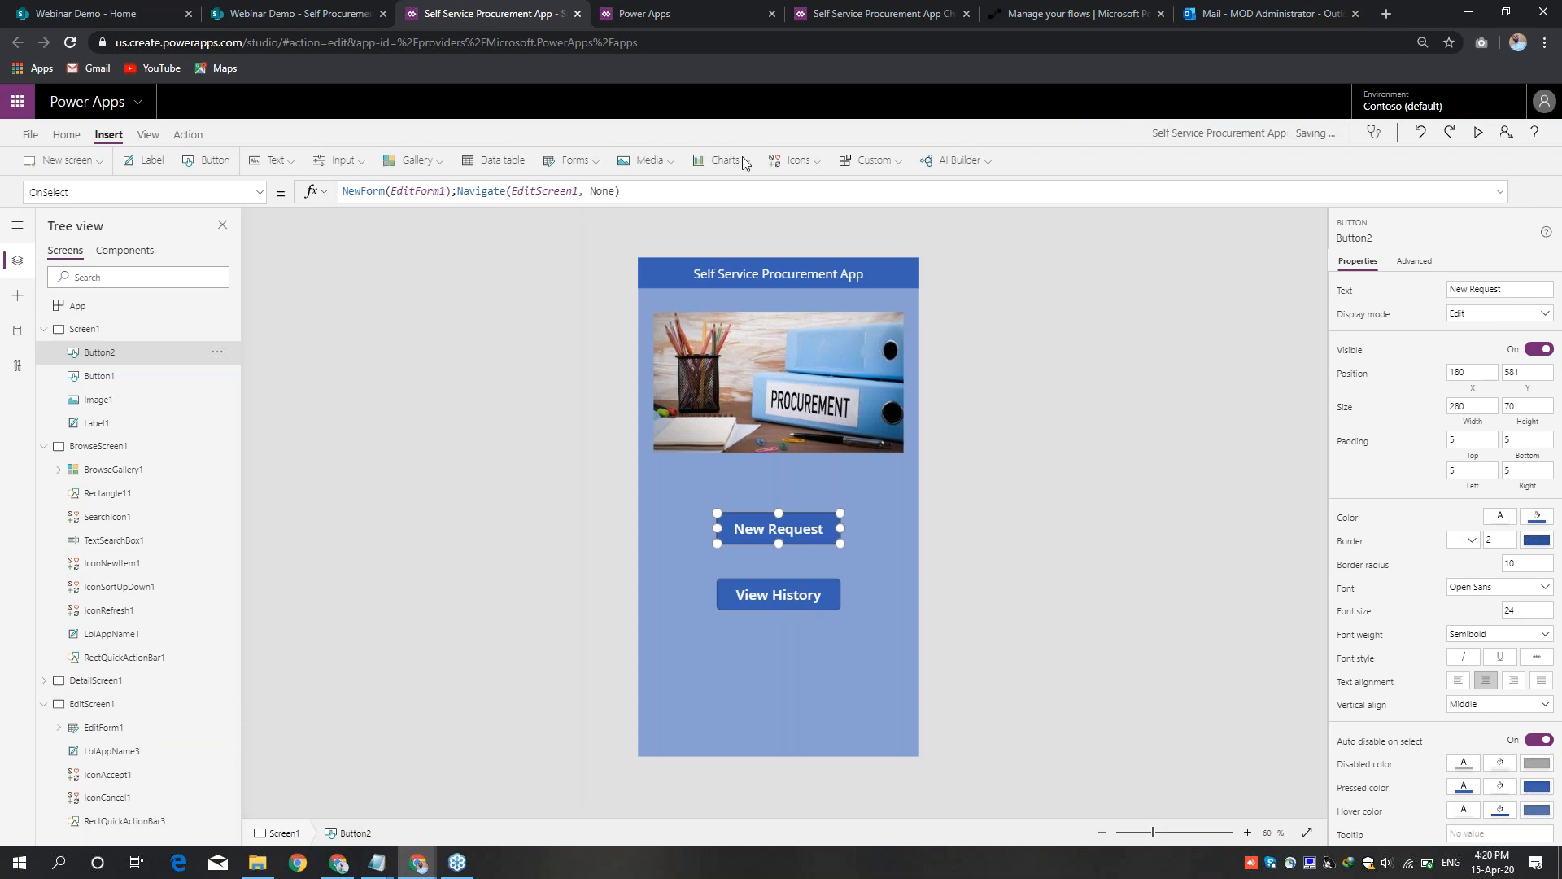
pyautogui.click(649, 194)
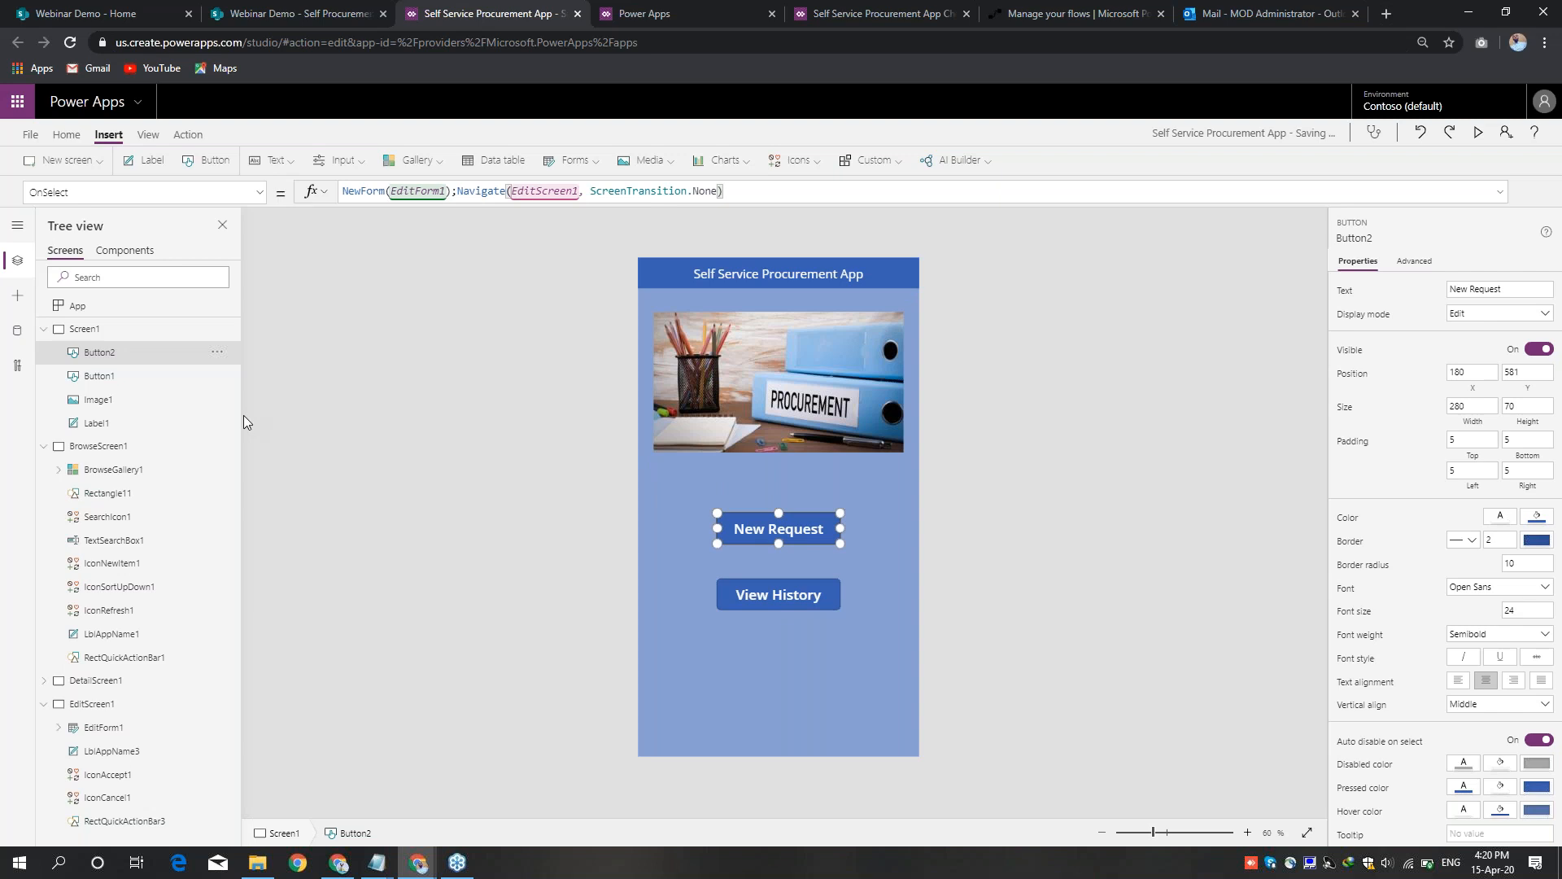
# Step: Set the OnSelect formula of the View History button to Navigate(BrowseScreen1)
pyautogui.click(88, 447)
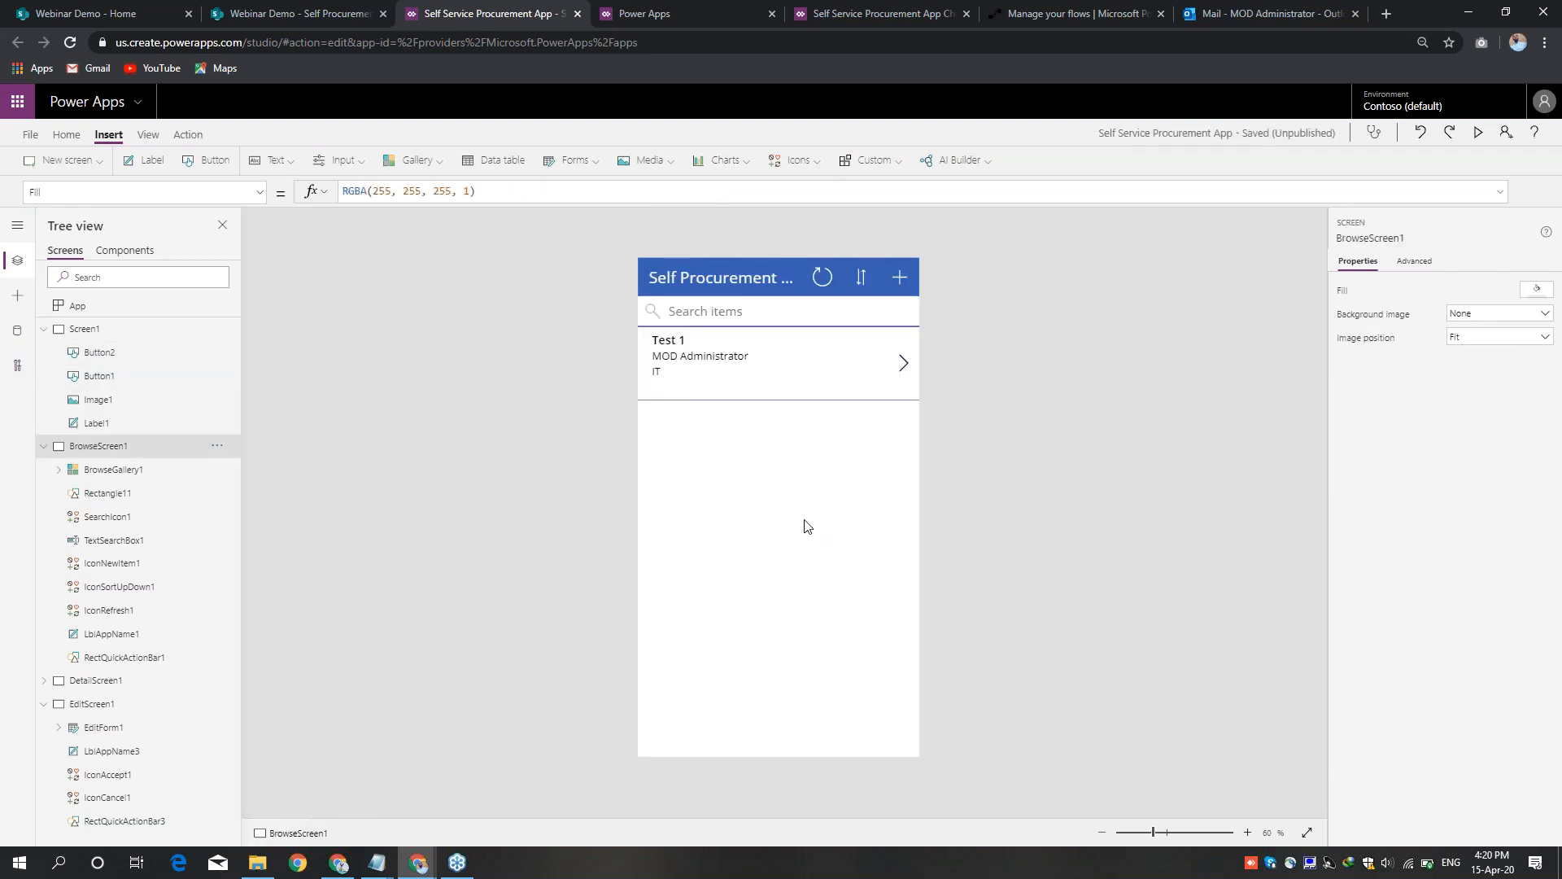
pyautogui.click(100, 375)
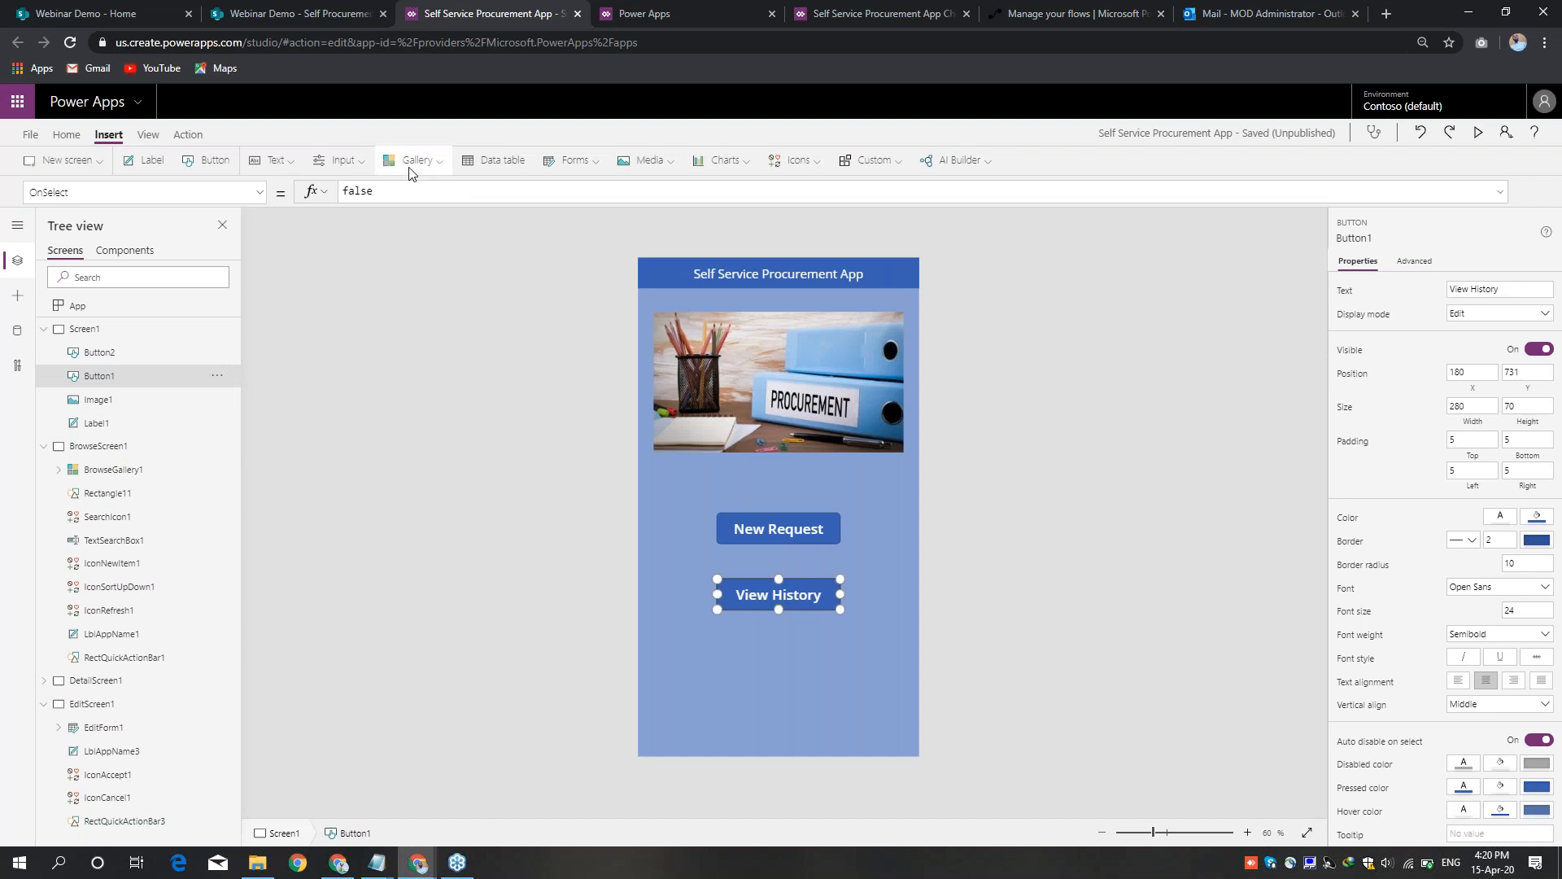
pyautogui.moveTo(393, 190); pyautogui.dragTo(310, 198)
pyautogui.write('Navig')
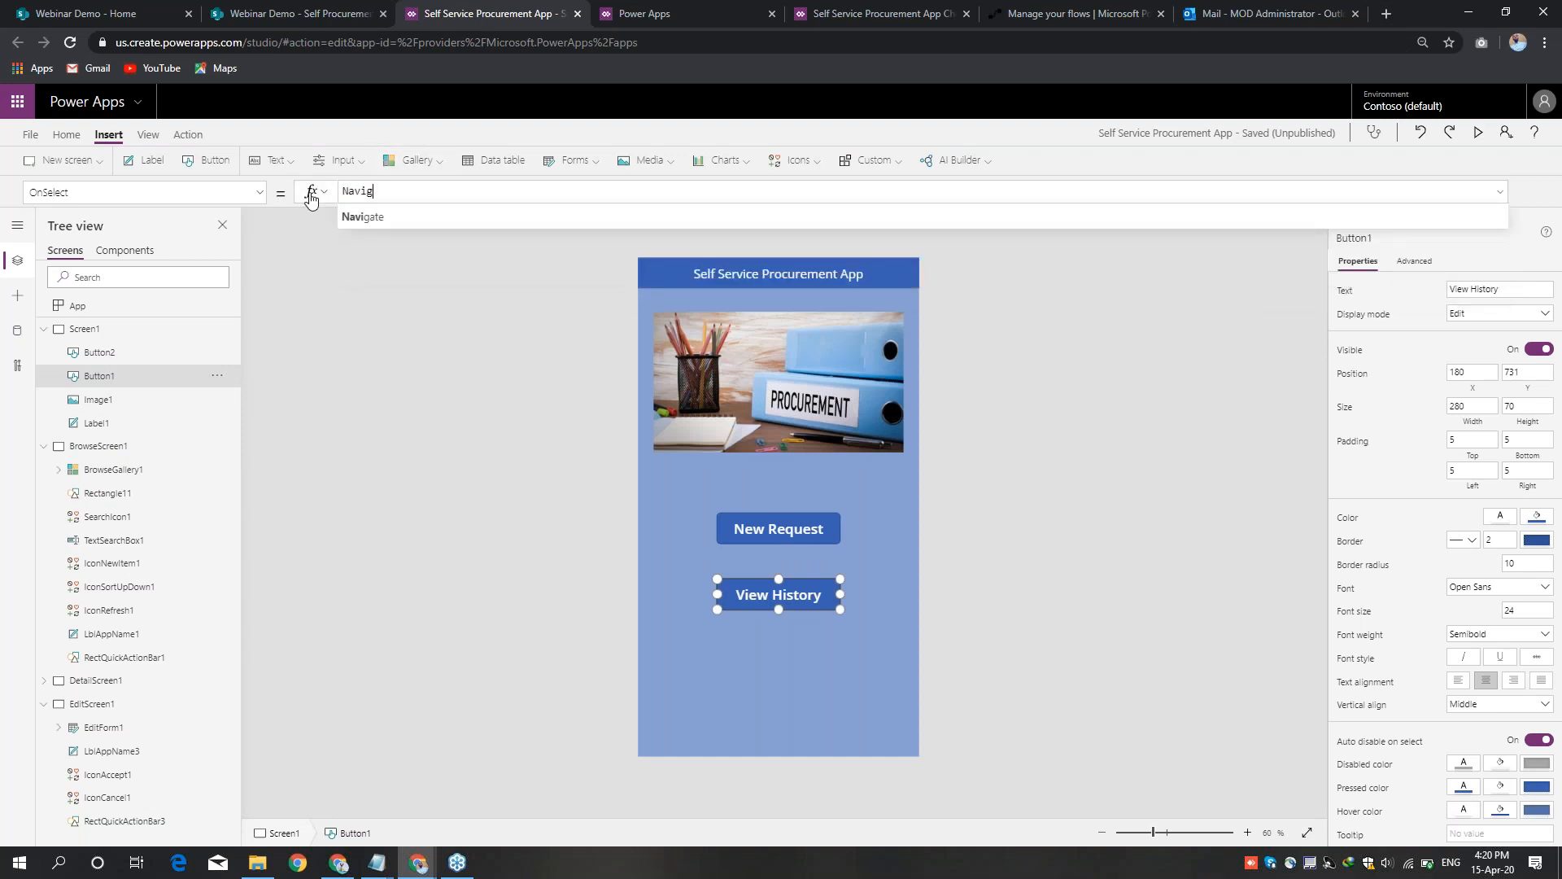
pyautogui.press('Tab')
pyautogui.write('br')
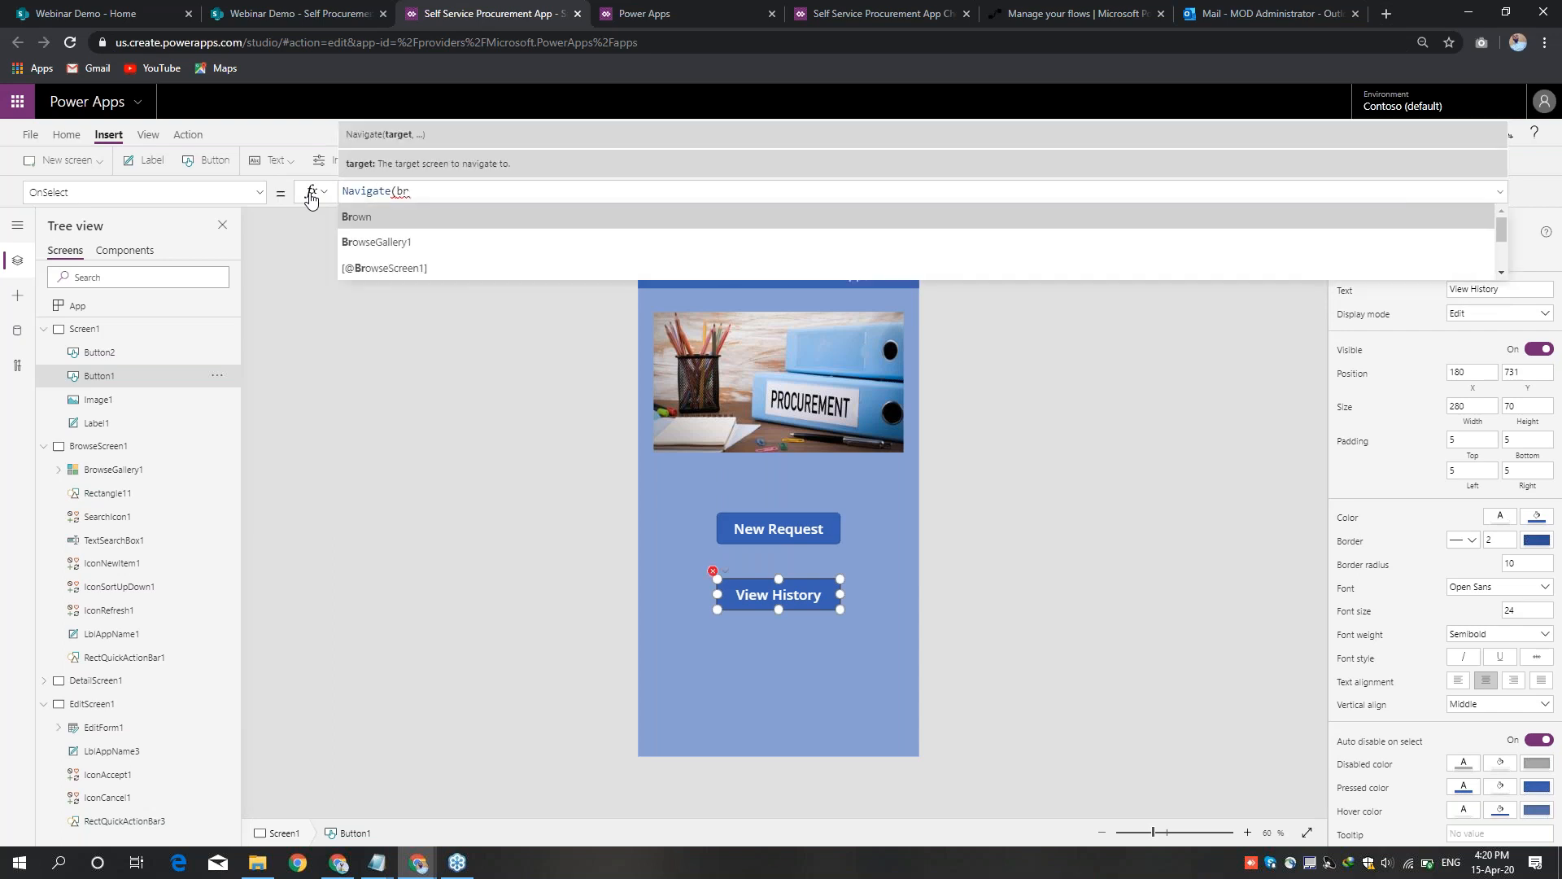
pyautogui.press('Down')
pyautogui.press('Down')
pyautogui.press('Down')
pyautogui.press('Tab')
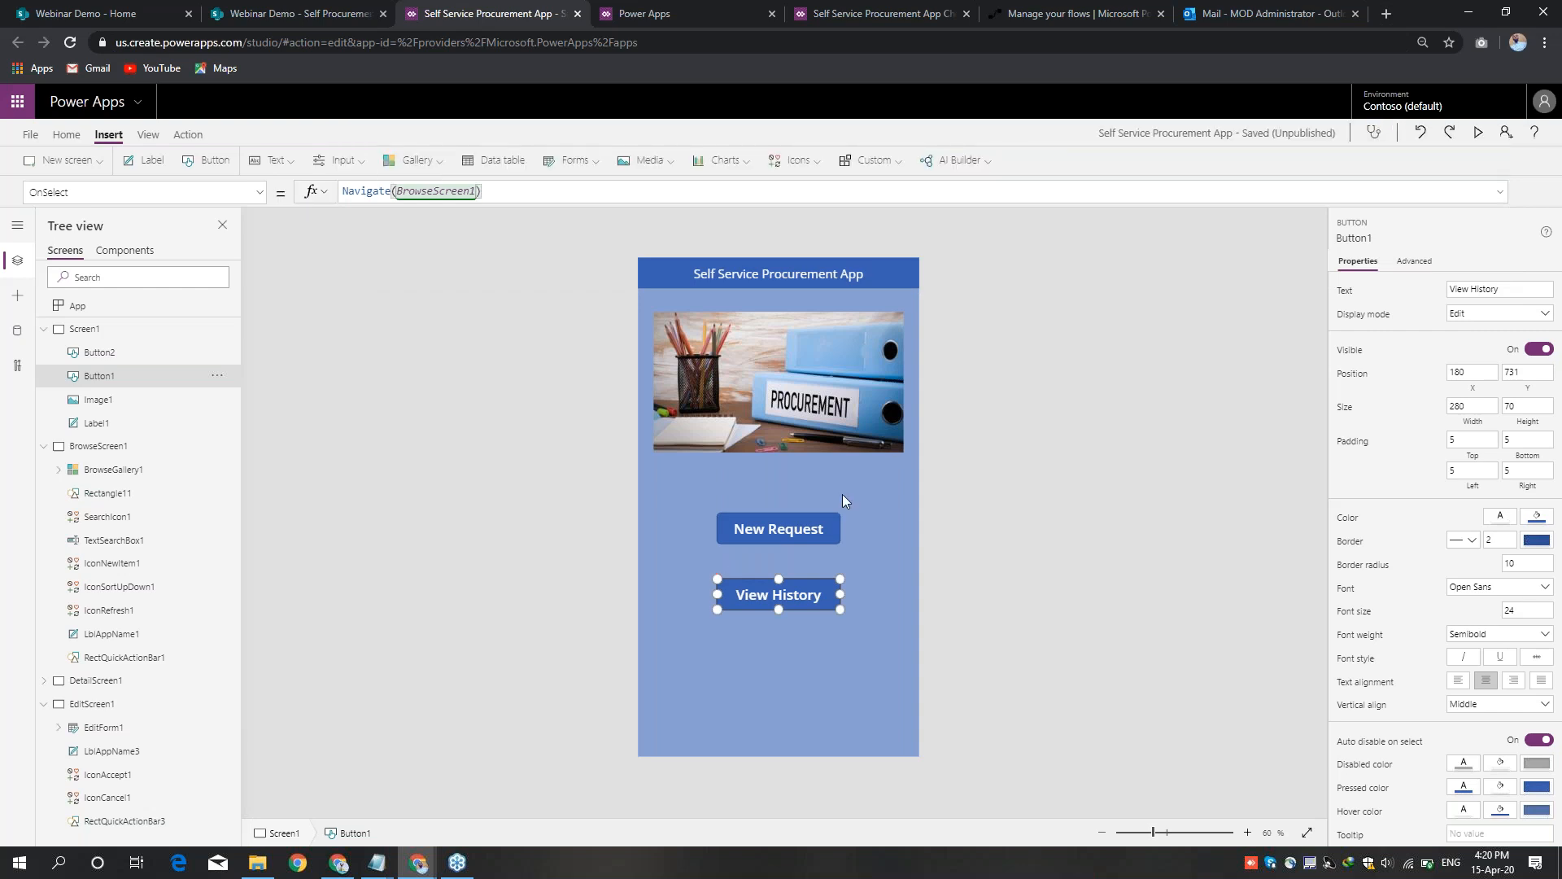
# Step: Preview the app from Screen1, test the New Request and View History buttons, and return to editing
pyautogui.click(1322, 205)
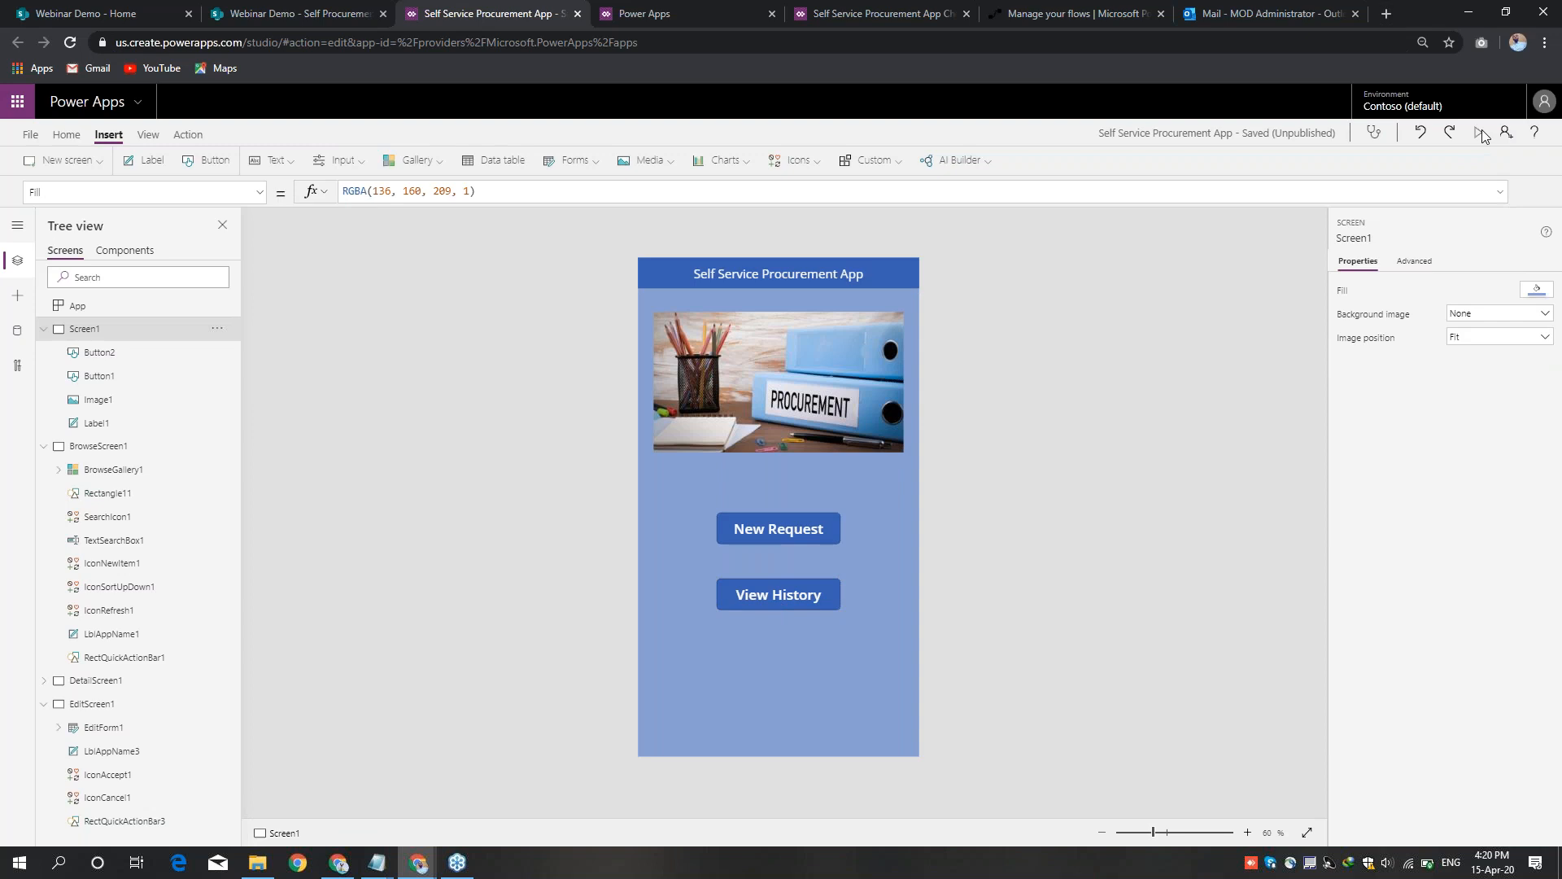
pyautogui.click(1482, 131)
pyautogui.click(773, 497)
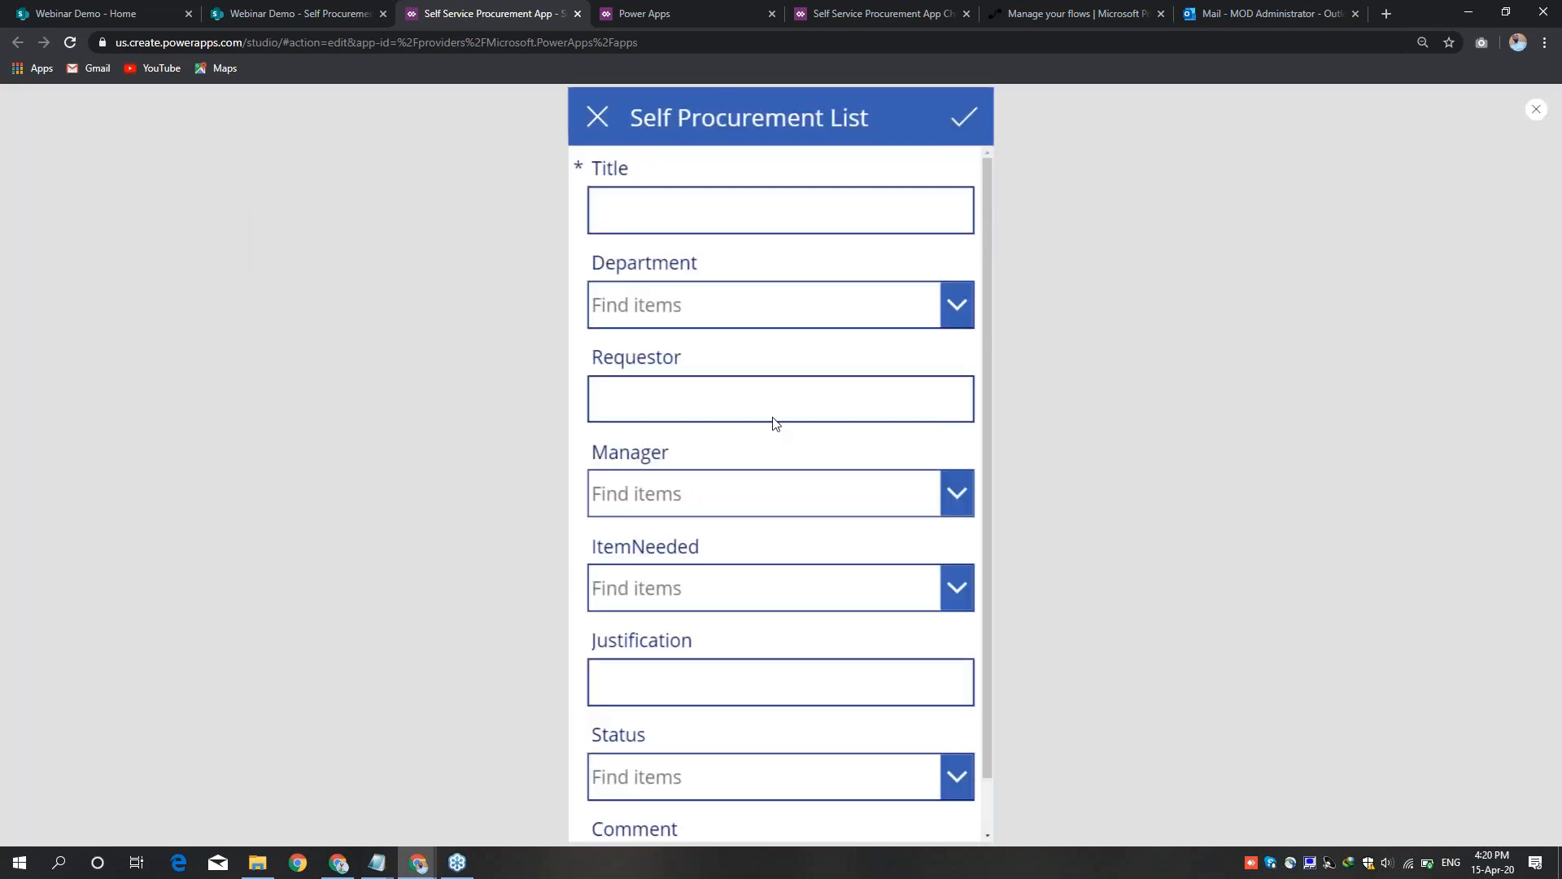
pyautogui.click(598, 116)
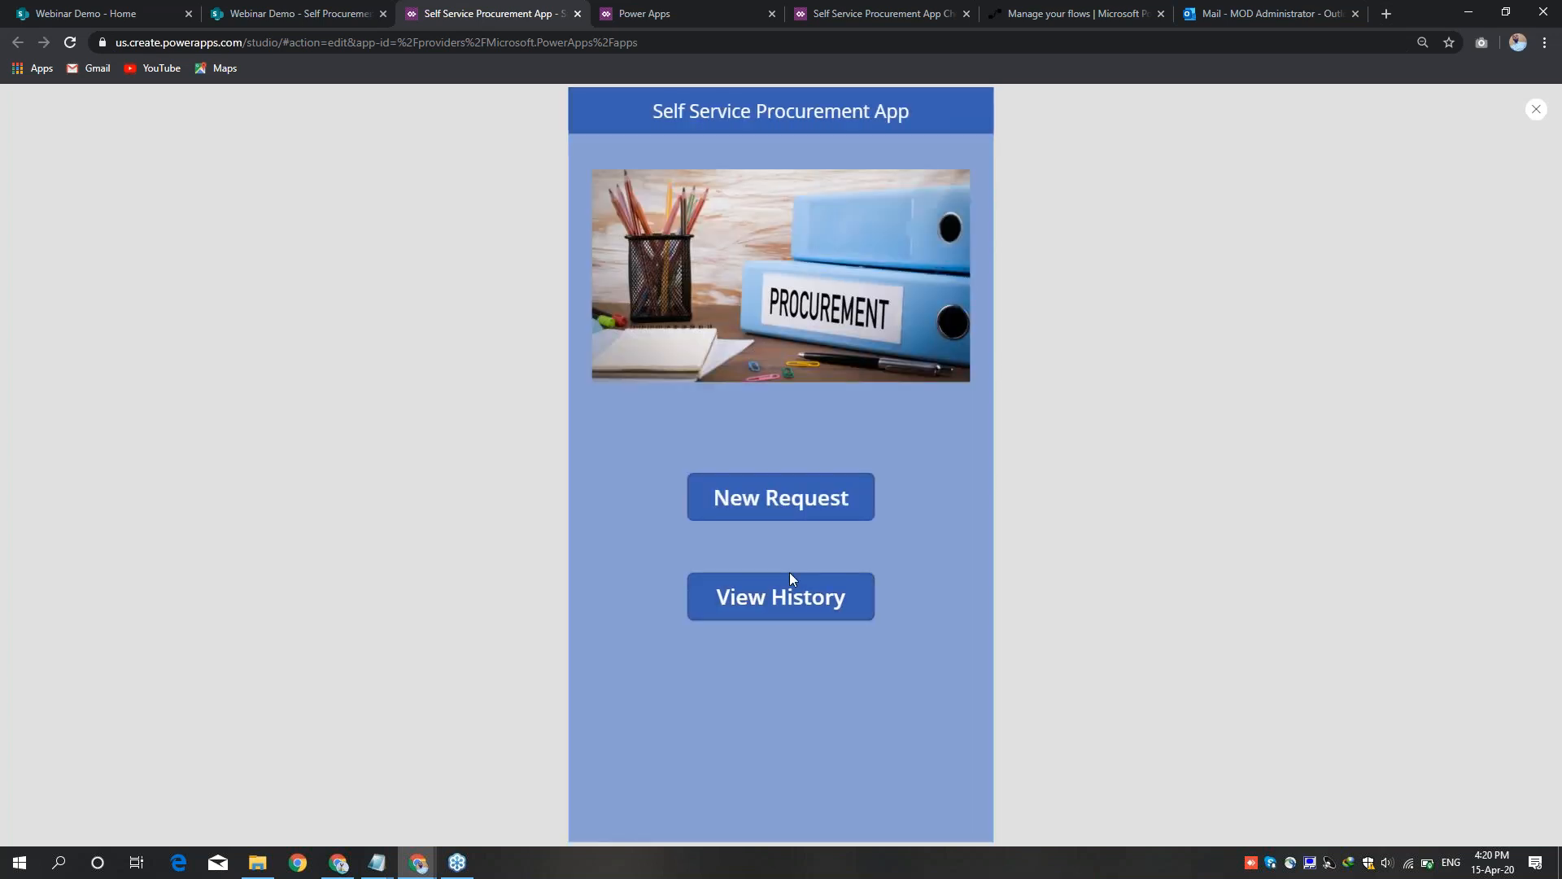
pyautogui.click(778, 607)
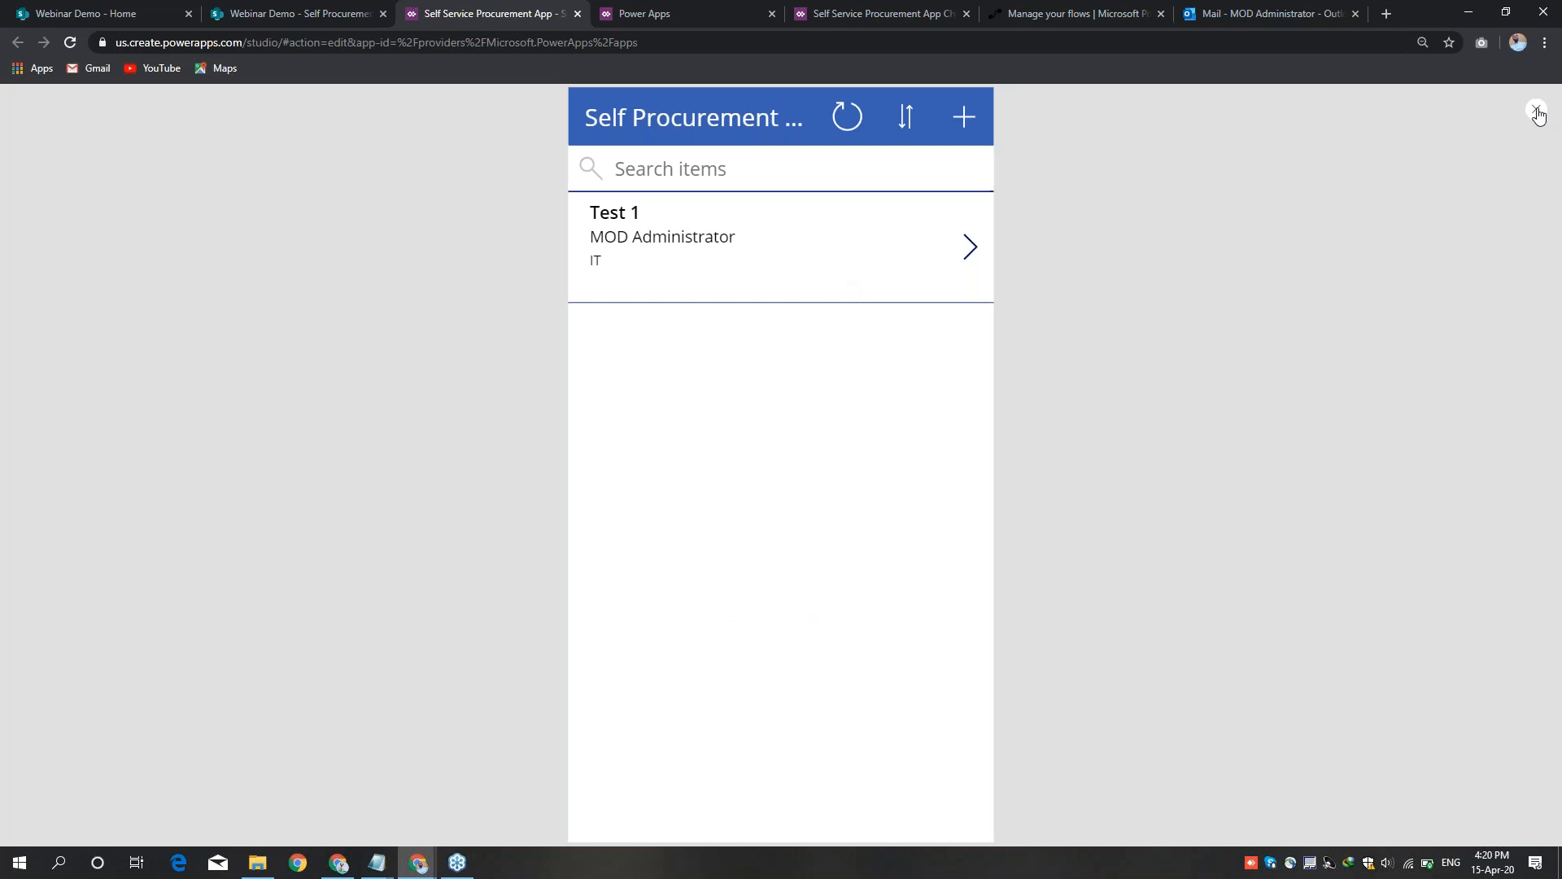
pyautogui.press('Escape')
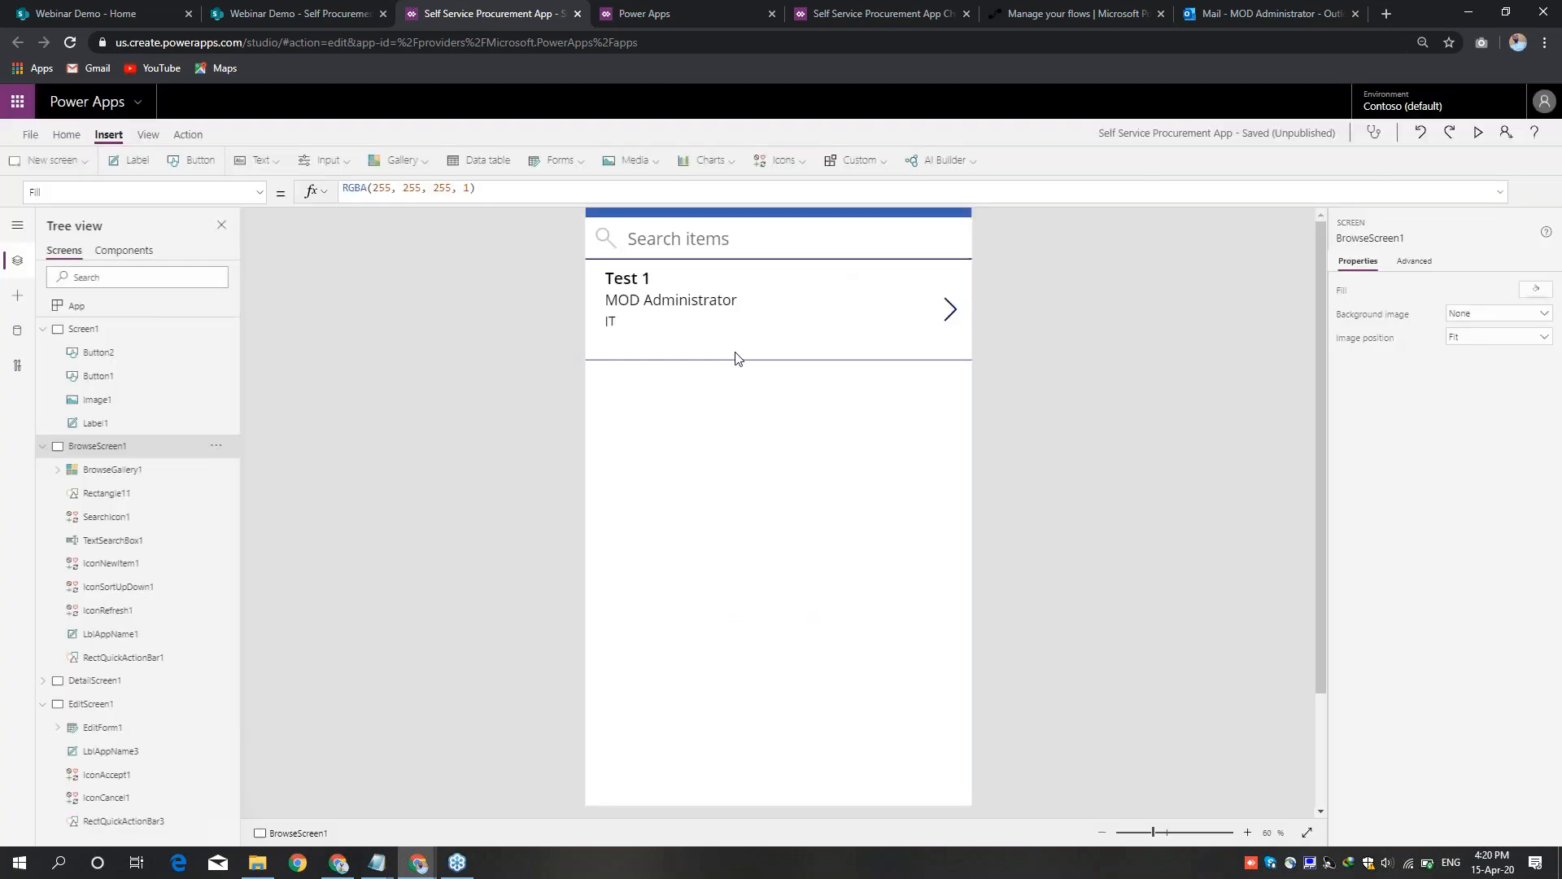
pyautogui.click(871, 519)
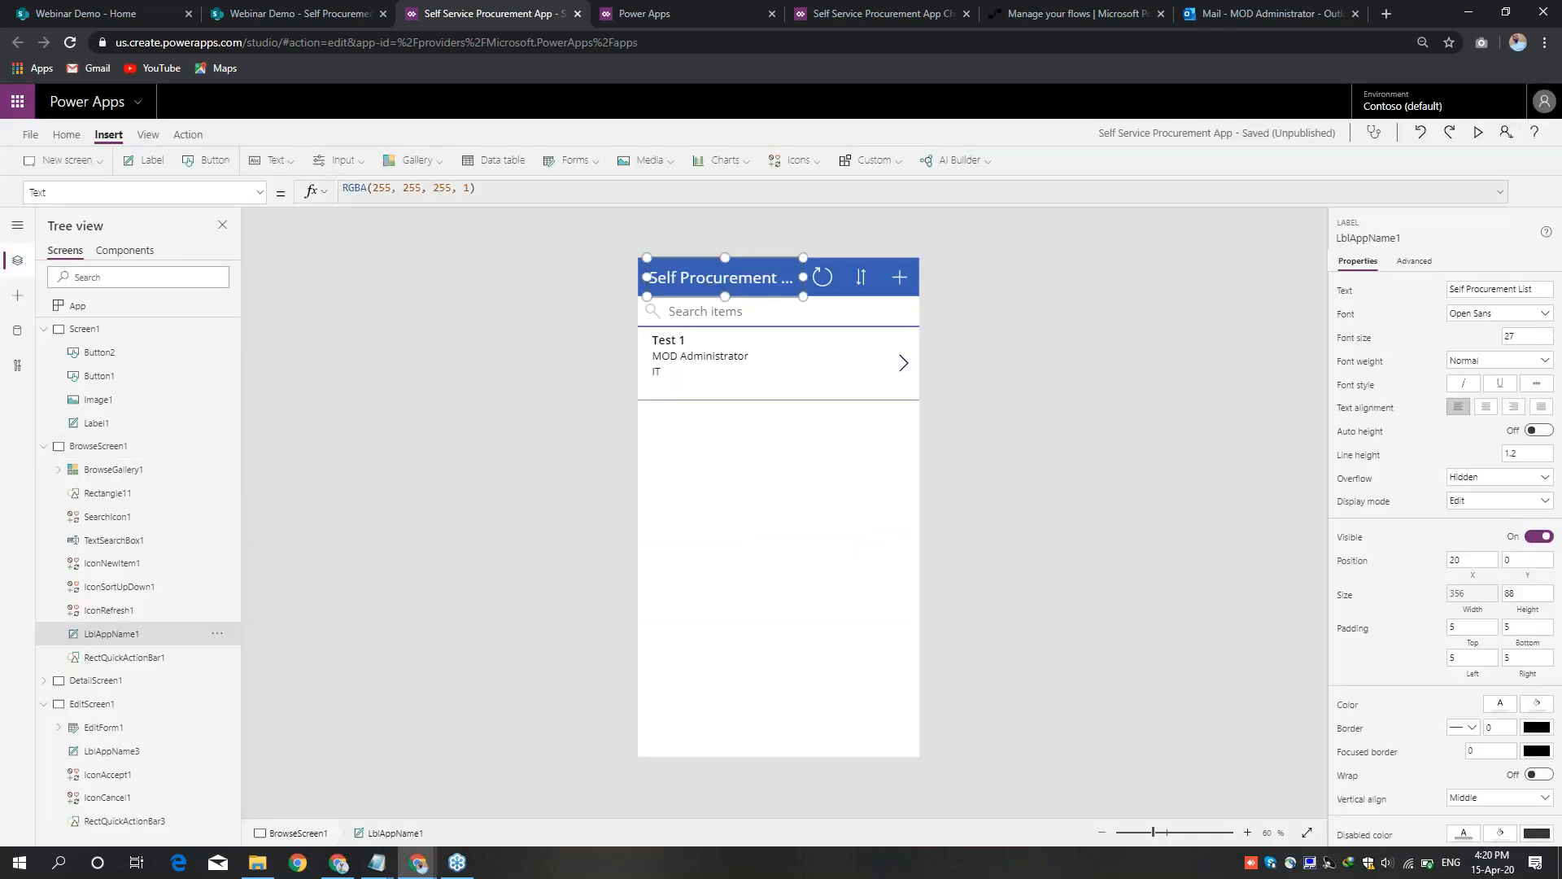
# Step: Set the BrowseScreen1 title label's font size to 16 and narrow it from its left edge to X 95, width 281
pyautogui.click(67, 134)
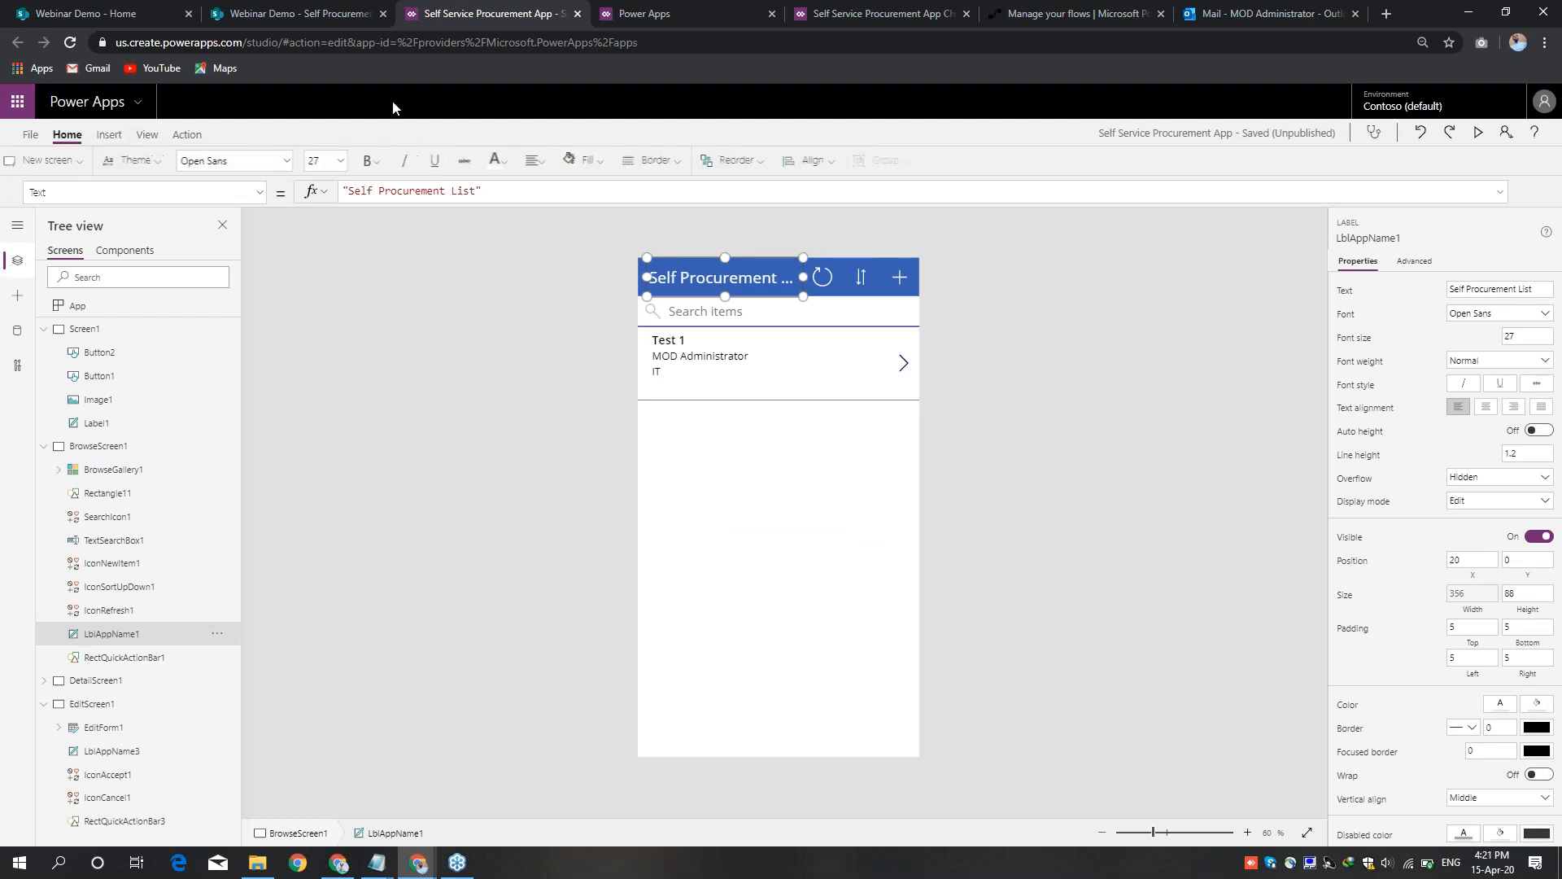
pyautogui.click(359, 160)
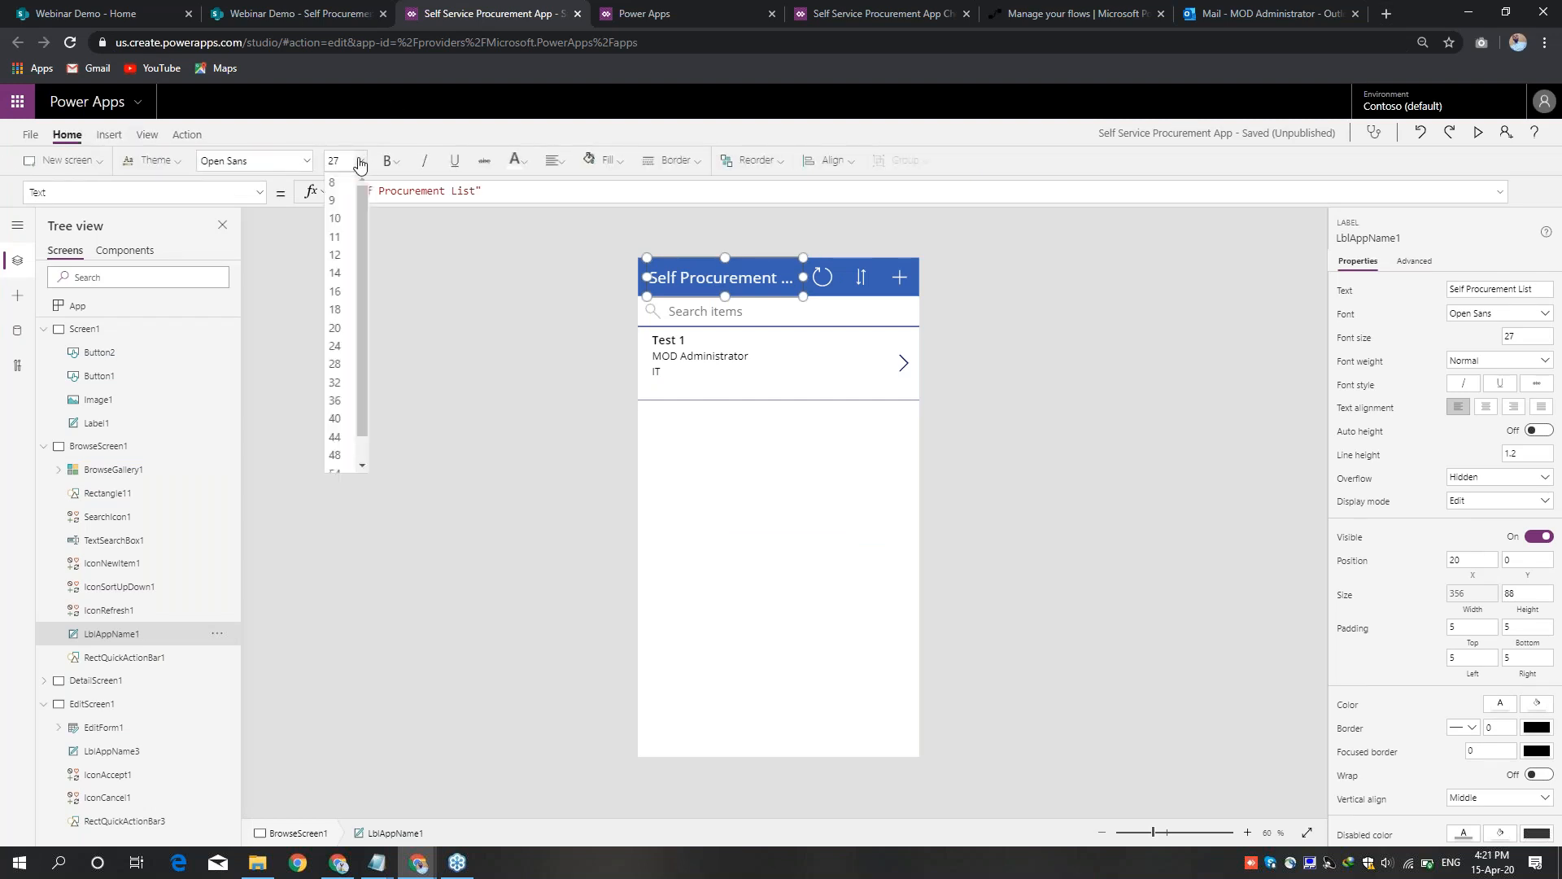
pyautogui.click(333, 291)
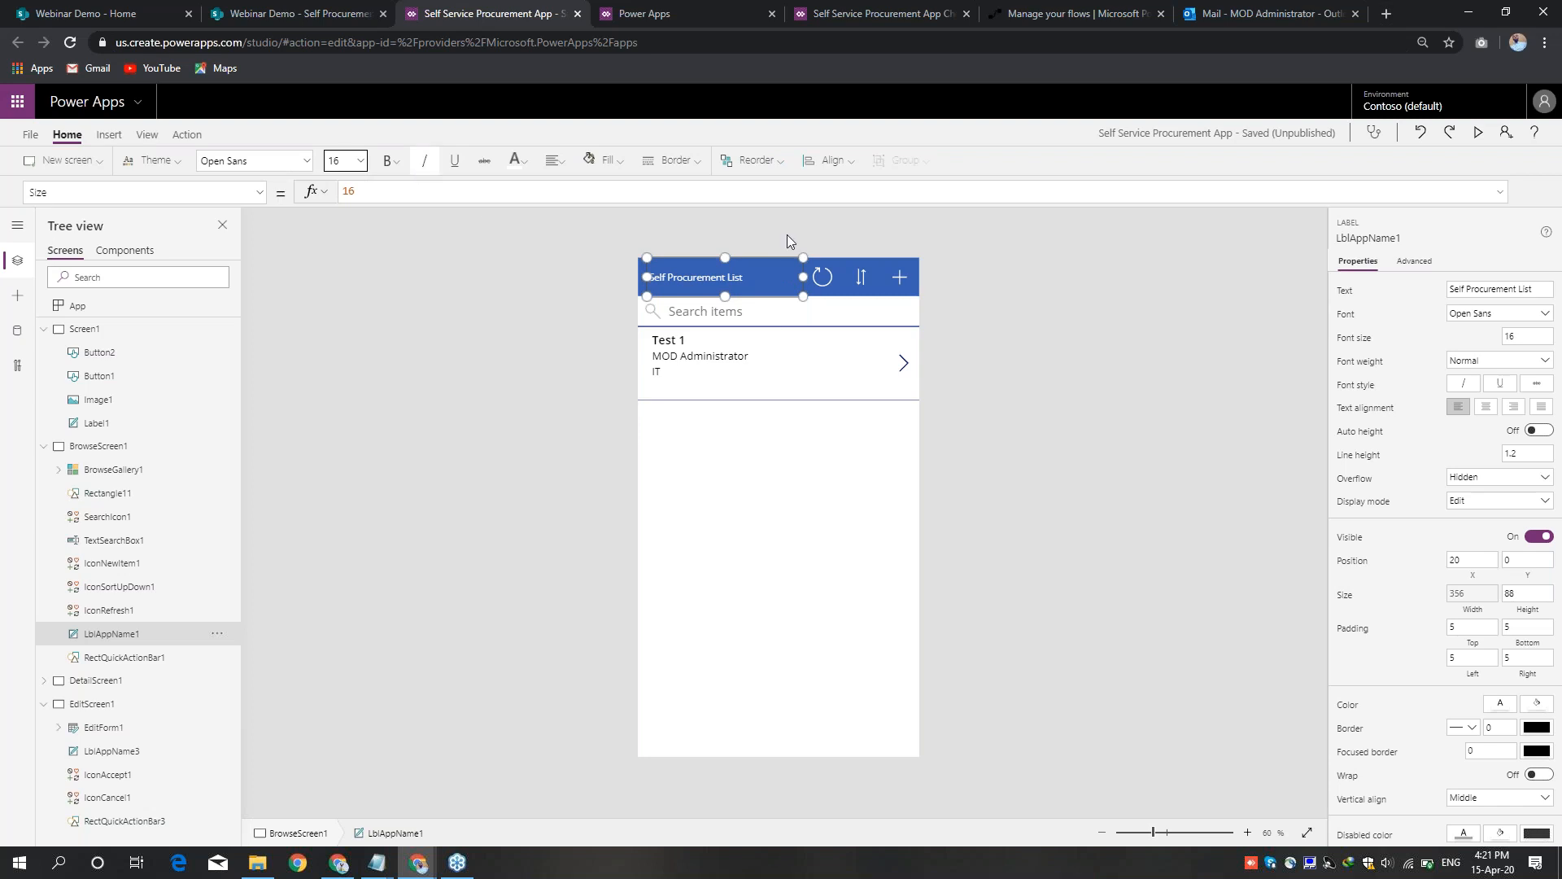
pyautogui.moveTo(648, 277)
pyautogui.mouseDown()
pyautogui.moveTo(699, 277)
pyautogui.moveTo(678, 278)
pyautogui.mouseUp()
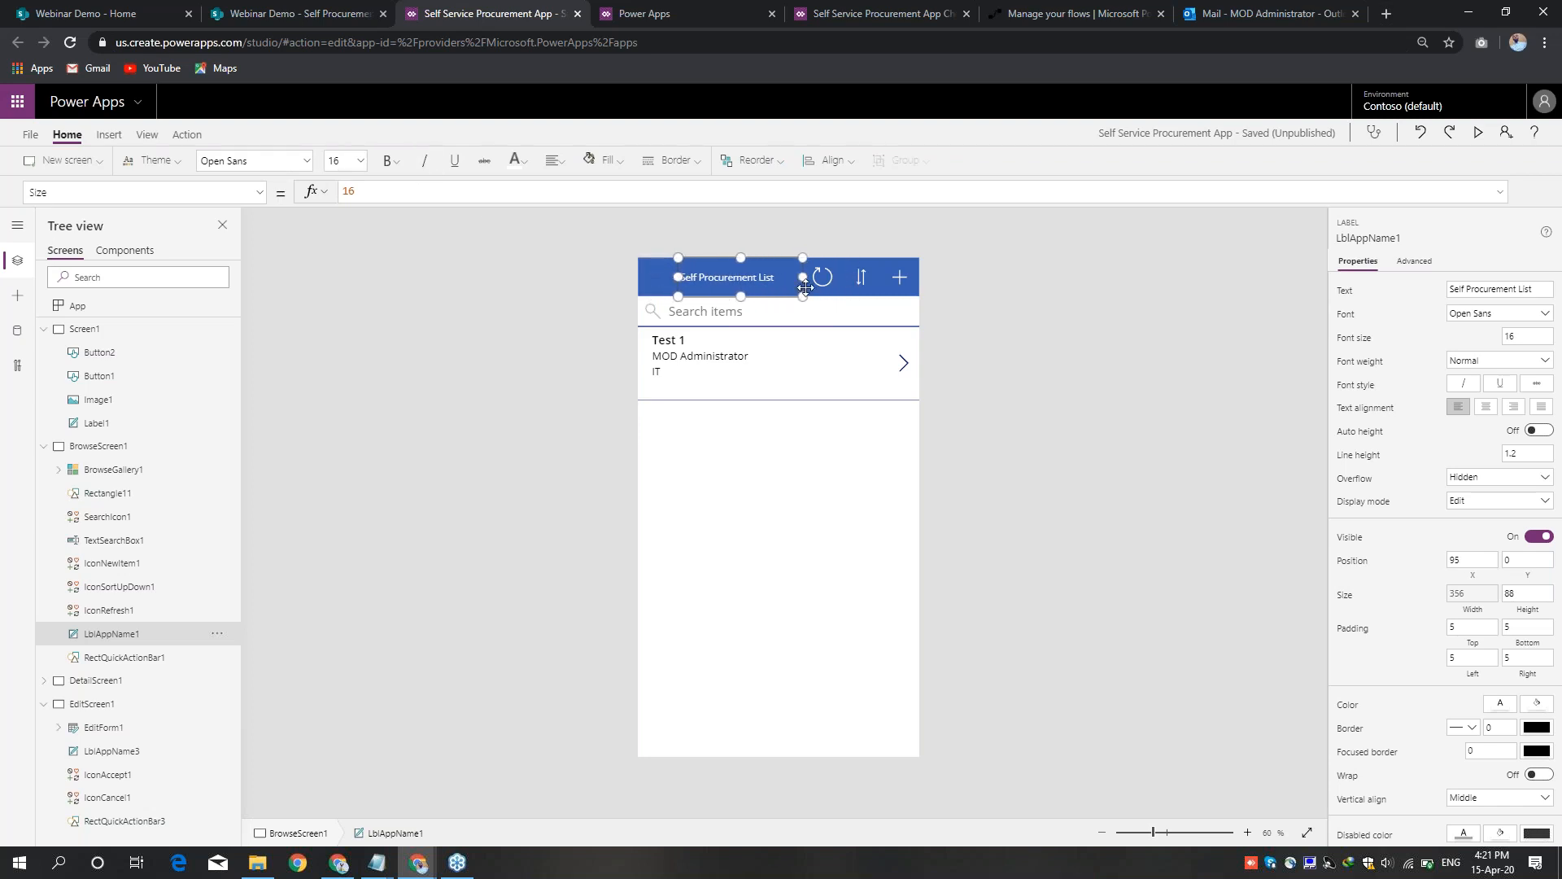
pyautogui.click(649, 271)
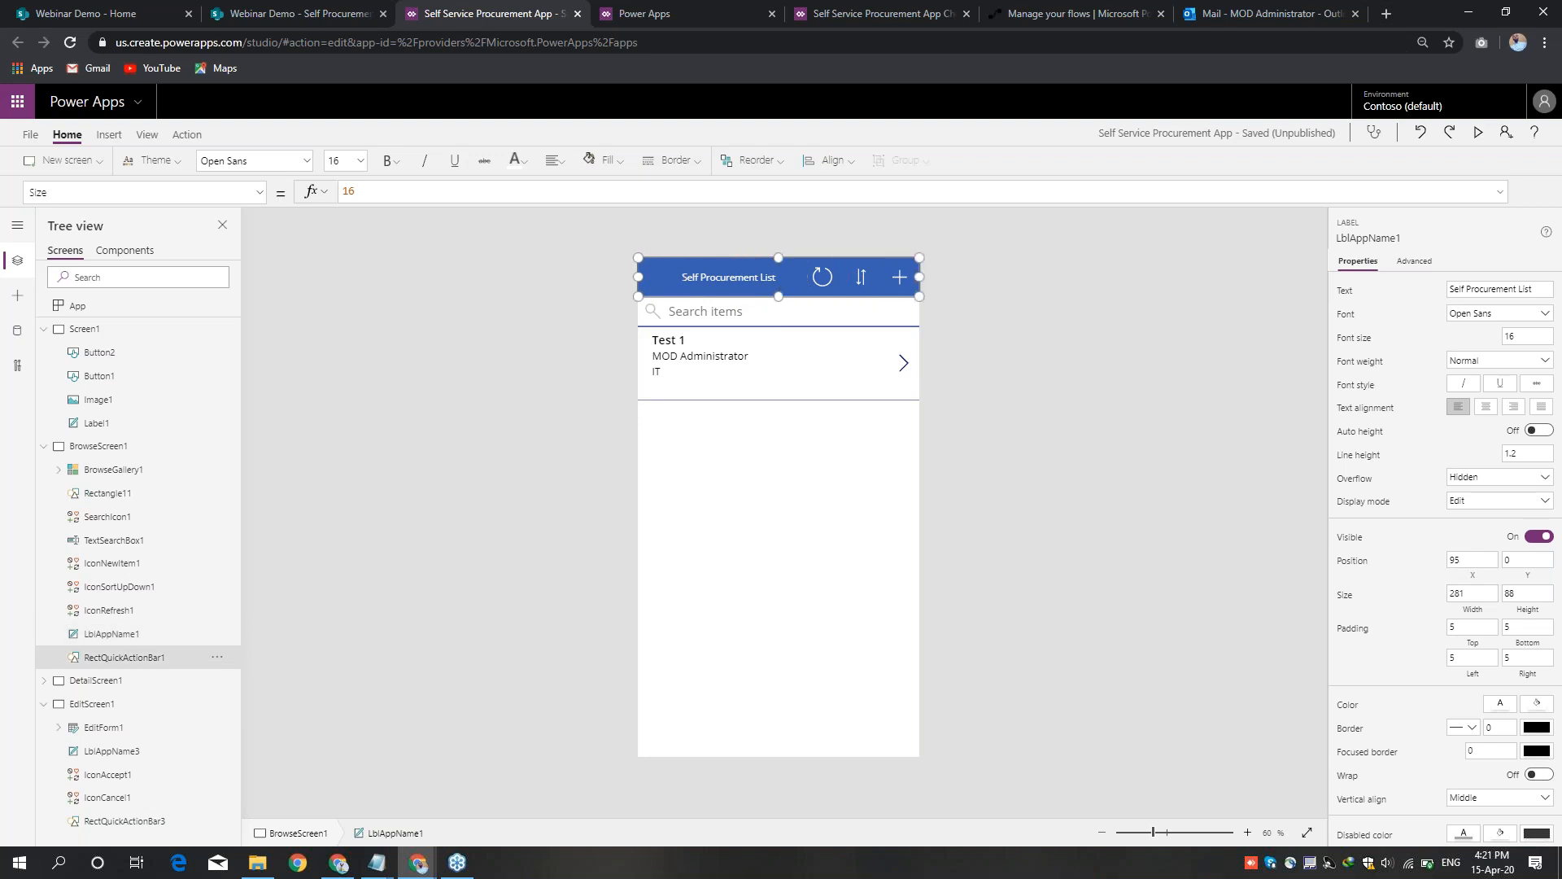
# Step: Insert an Arrow left icon on BrowseScreen1 and place it in the header before the title at X 4, Y 12
pyautogui.click(113, 139)
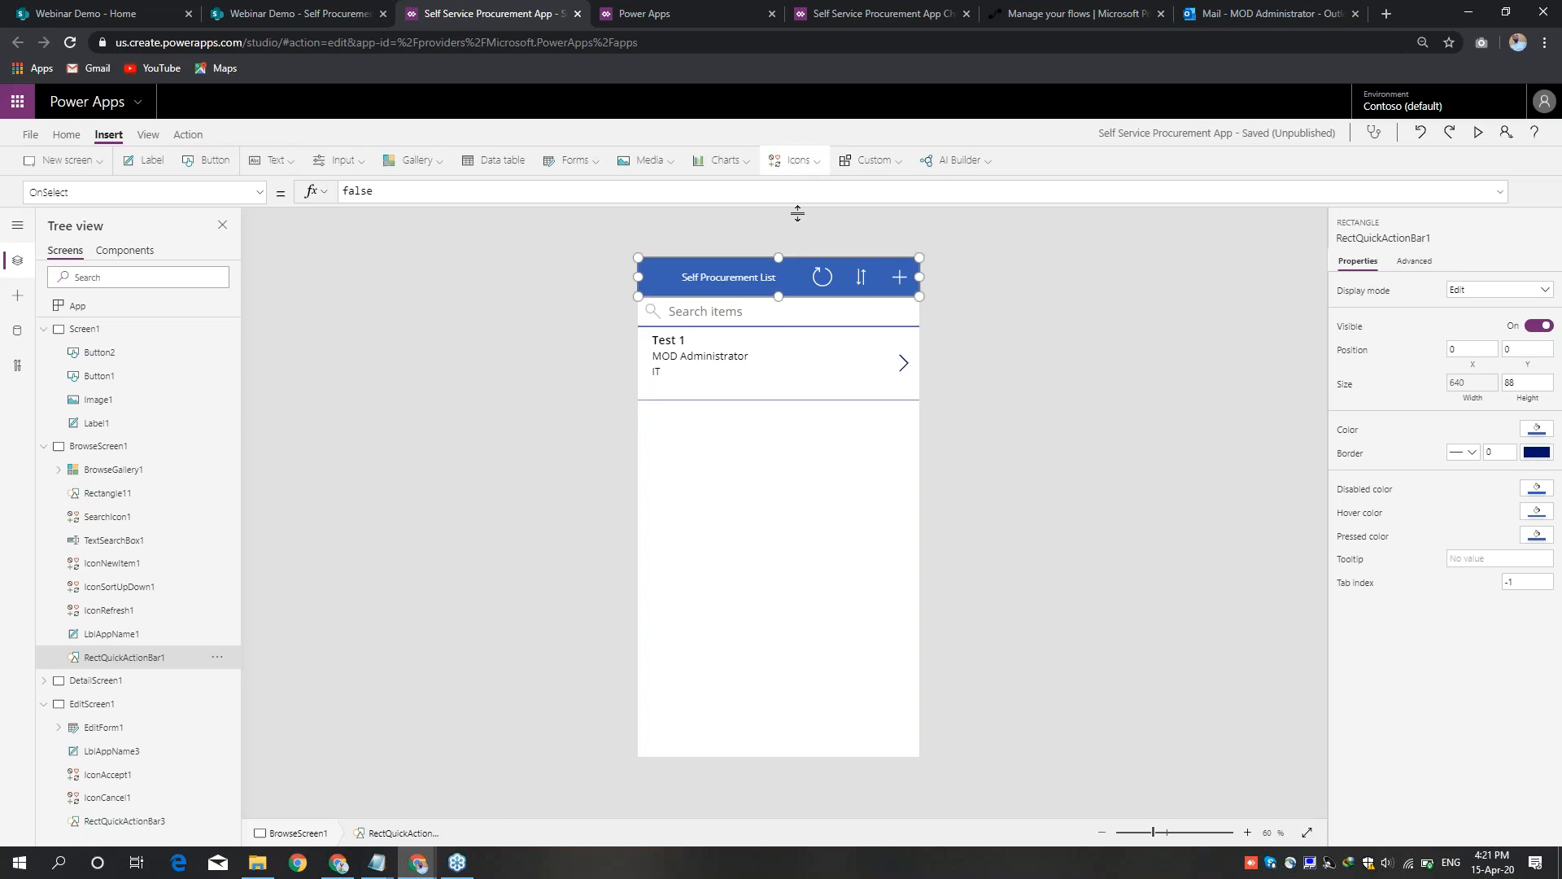
pyautogui.click(793, 161)
pyautogui.scroll(-10, 944, 291)
pyautogui.scroll(3, 944, 286)
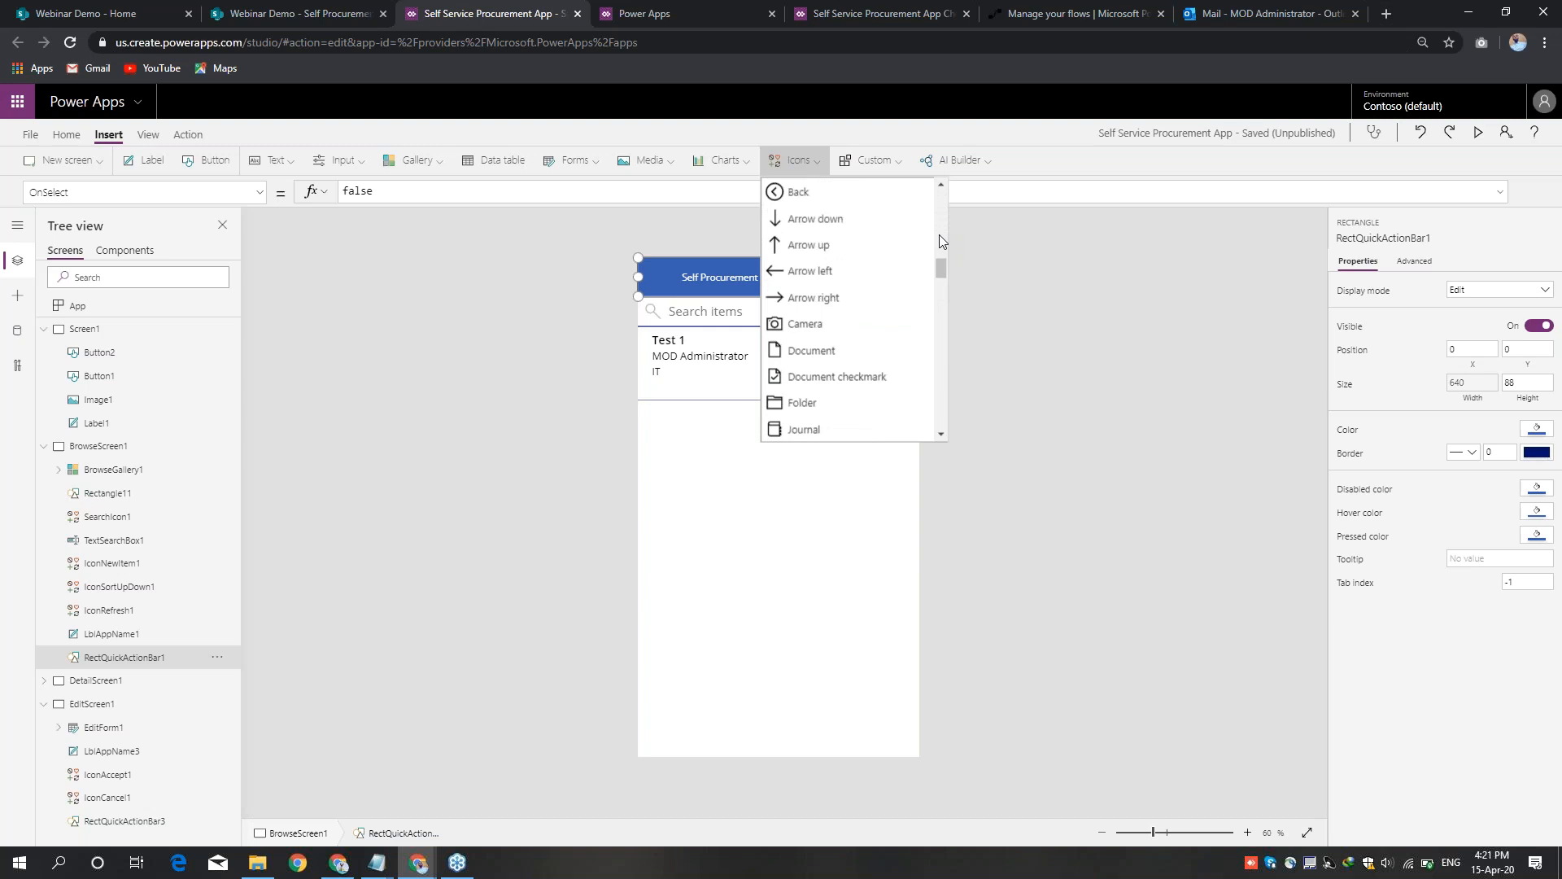
pyautogui.click(944, 282)
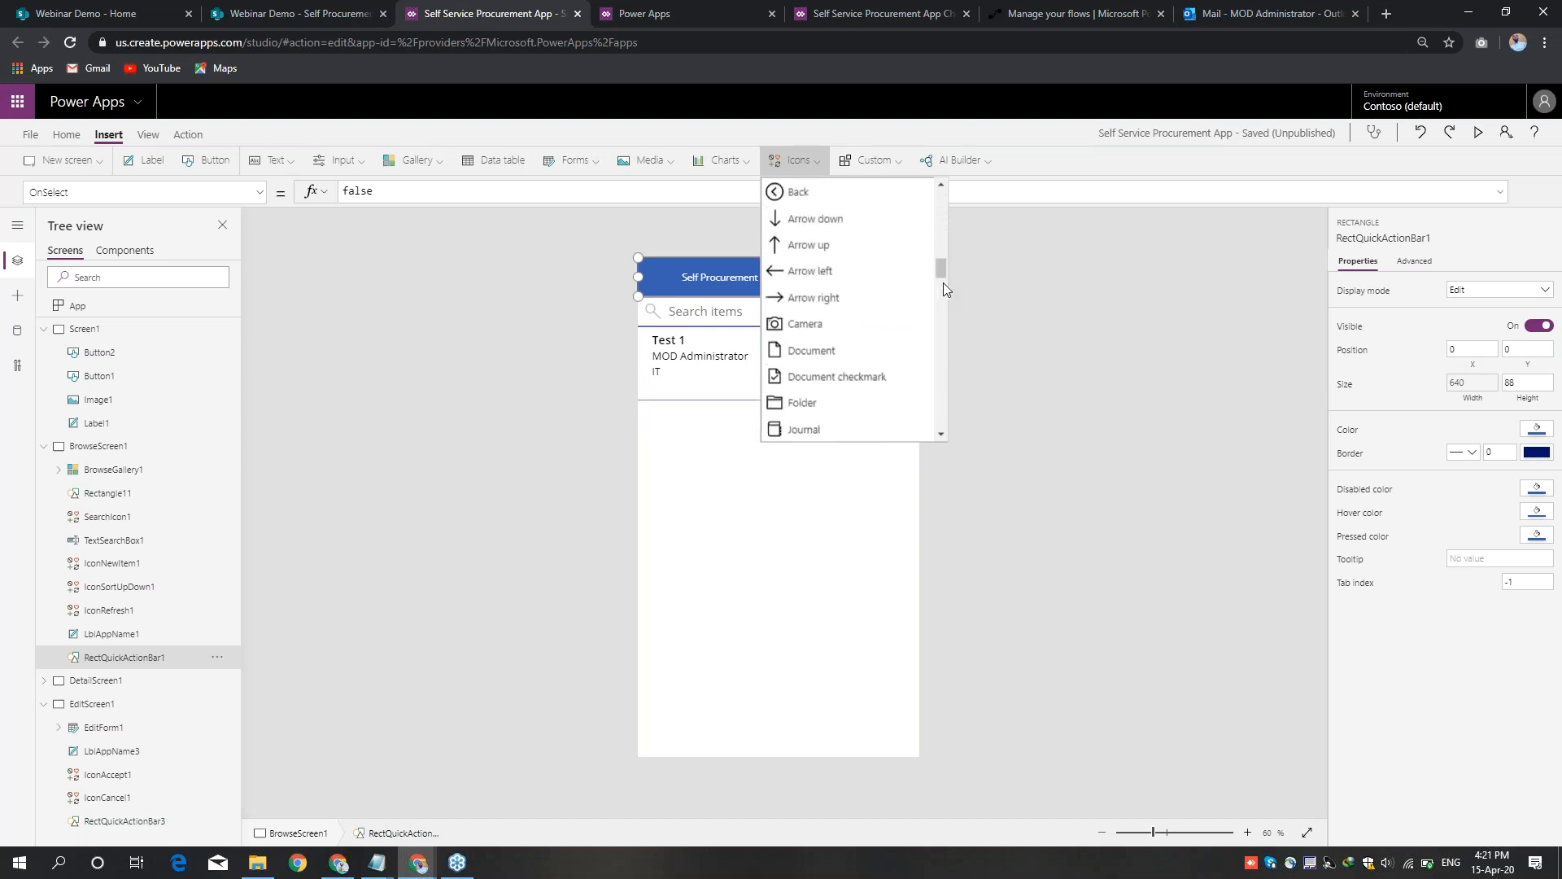
pyautogui.click(802, 272)
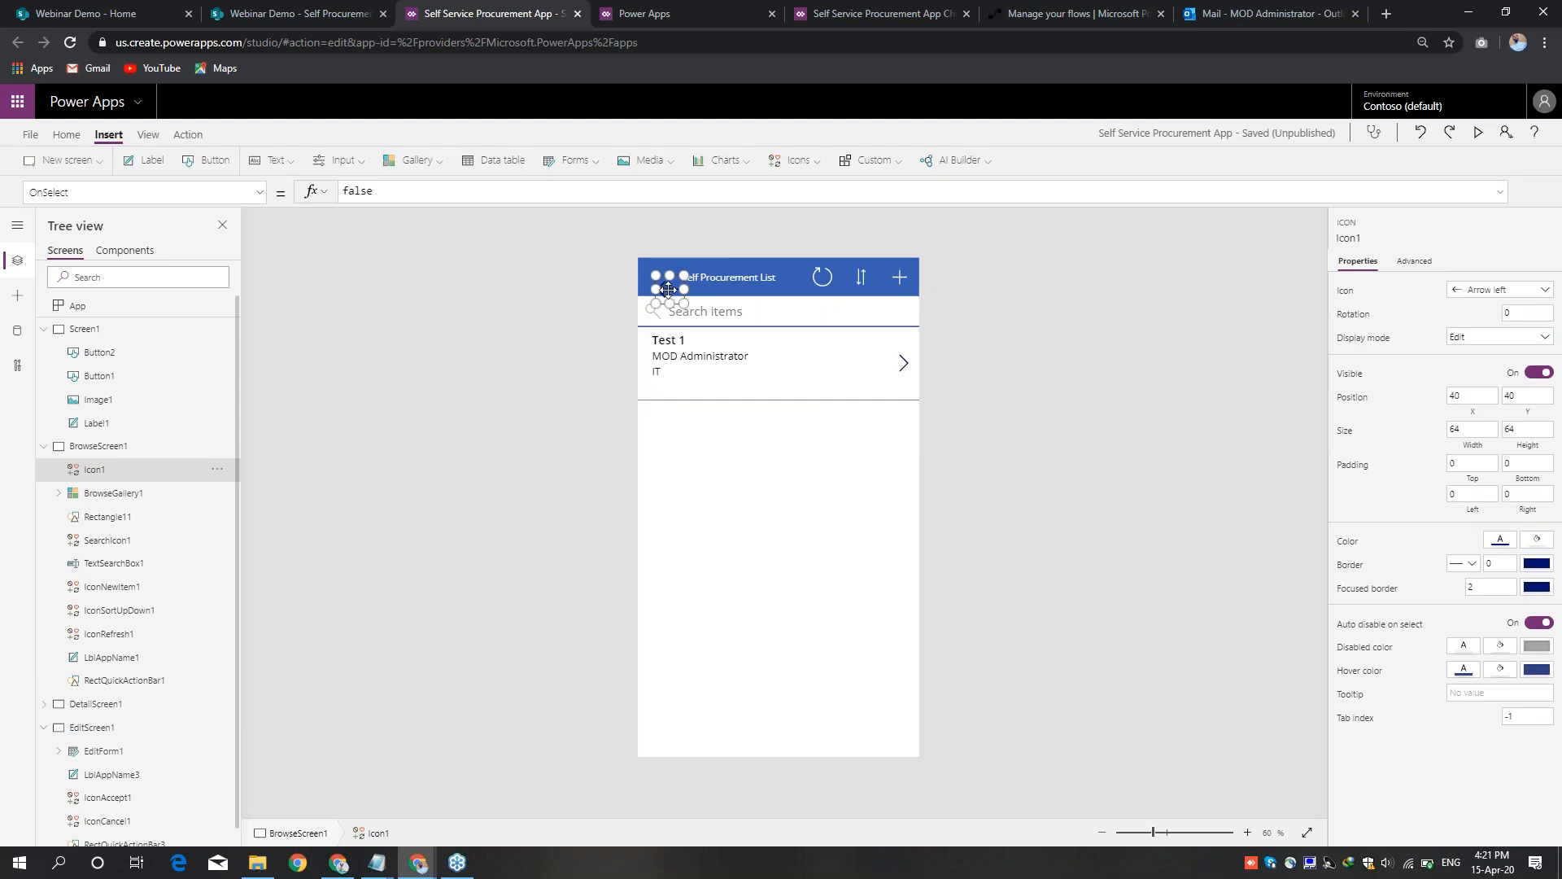
pyautogui.moveTo(655, 277); pyautogui.dragTo(640, 264)
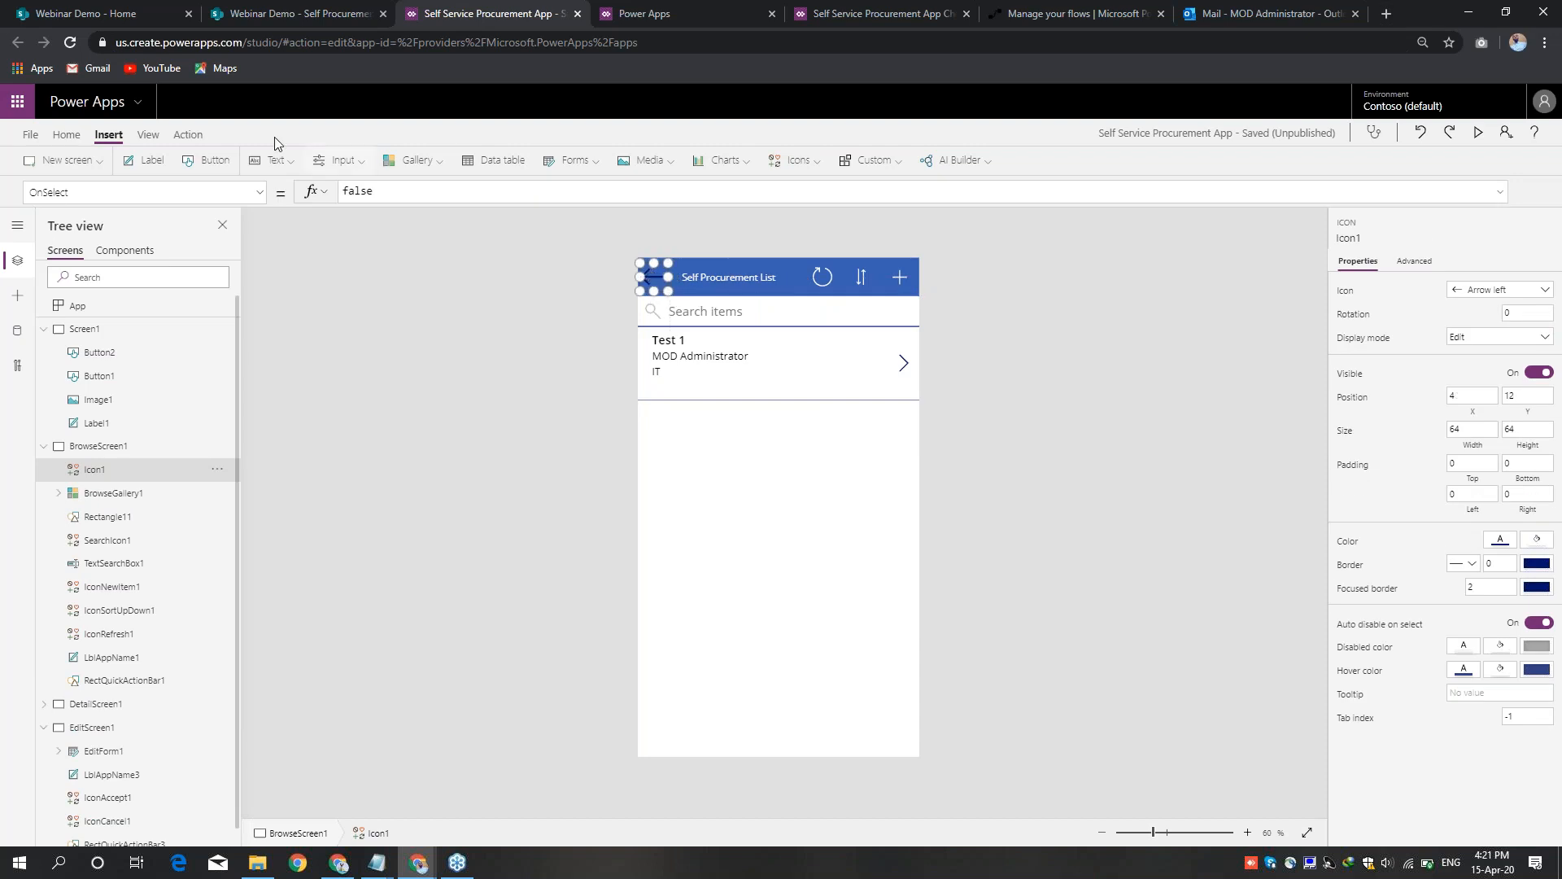
# Step: Set the arrow icon's color to white, RGBA(255, 255, 255, 1)
pyautogui.click(66, 139)
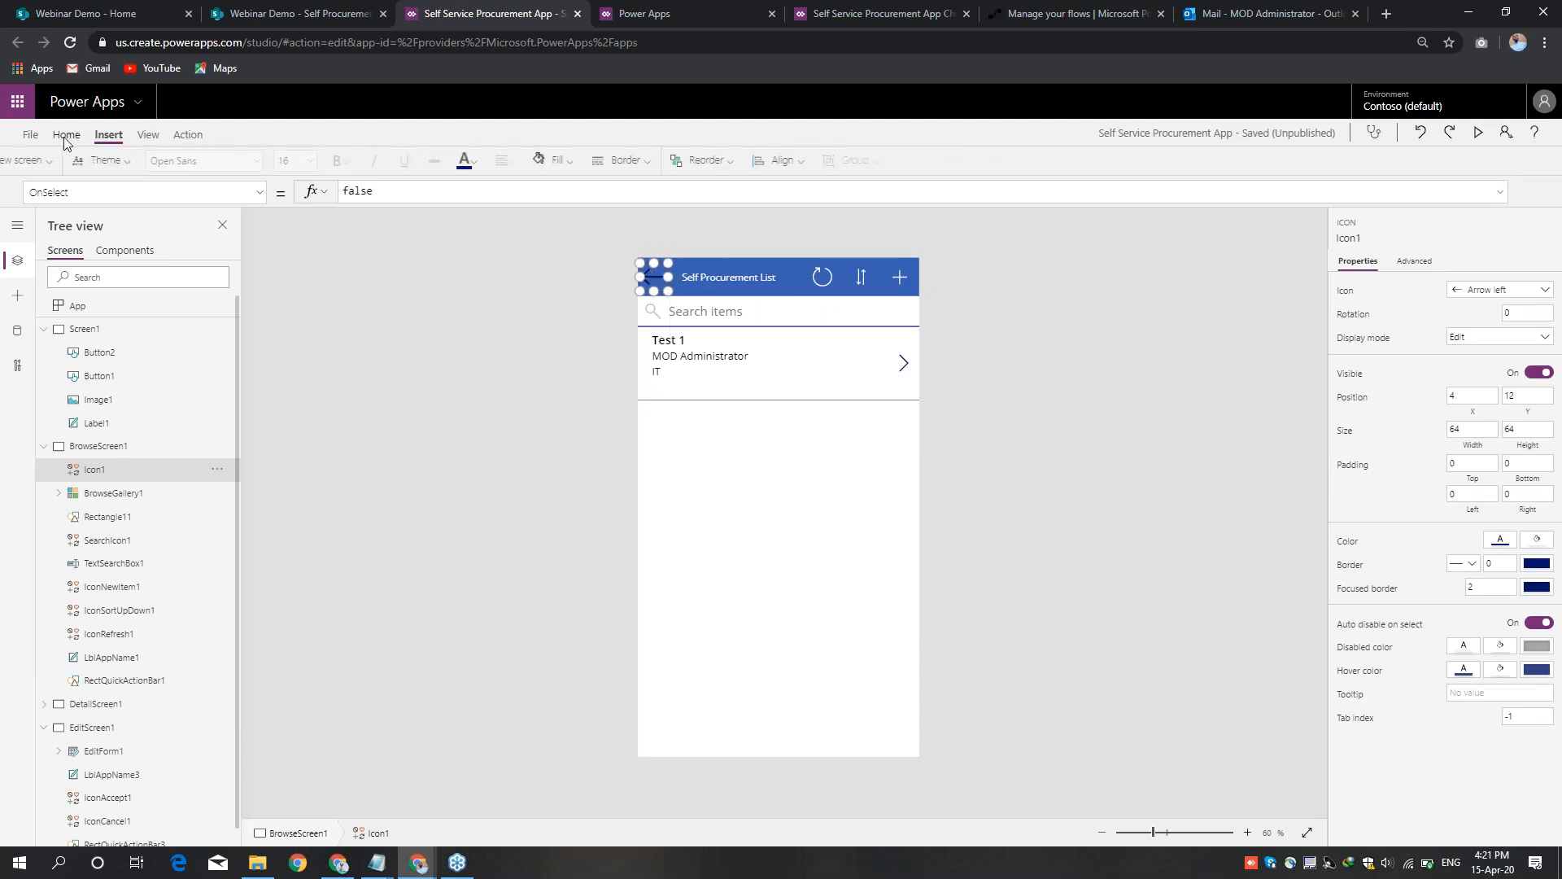
pyautogui.click(515, 160)
pyautogui.click(521, 243)
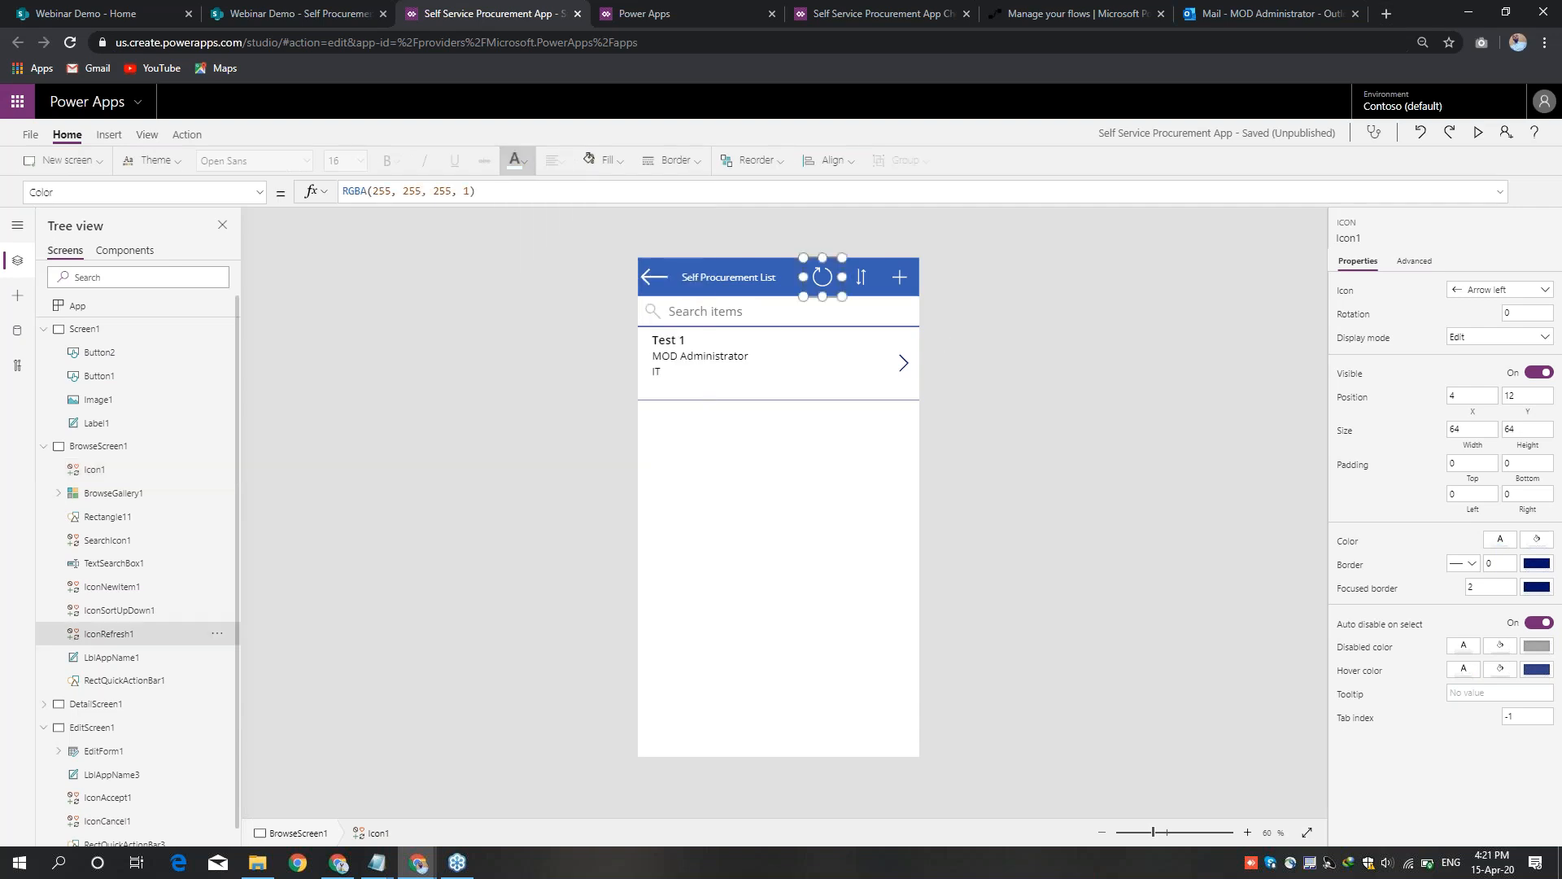
# Step: Set the OnSelect formula of the header's left arrow icon to Navigate(Screen1)
pyautogui.click(653, 278)
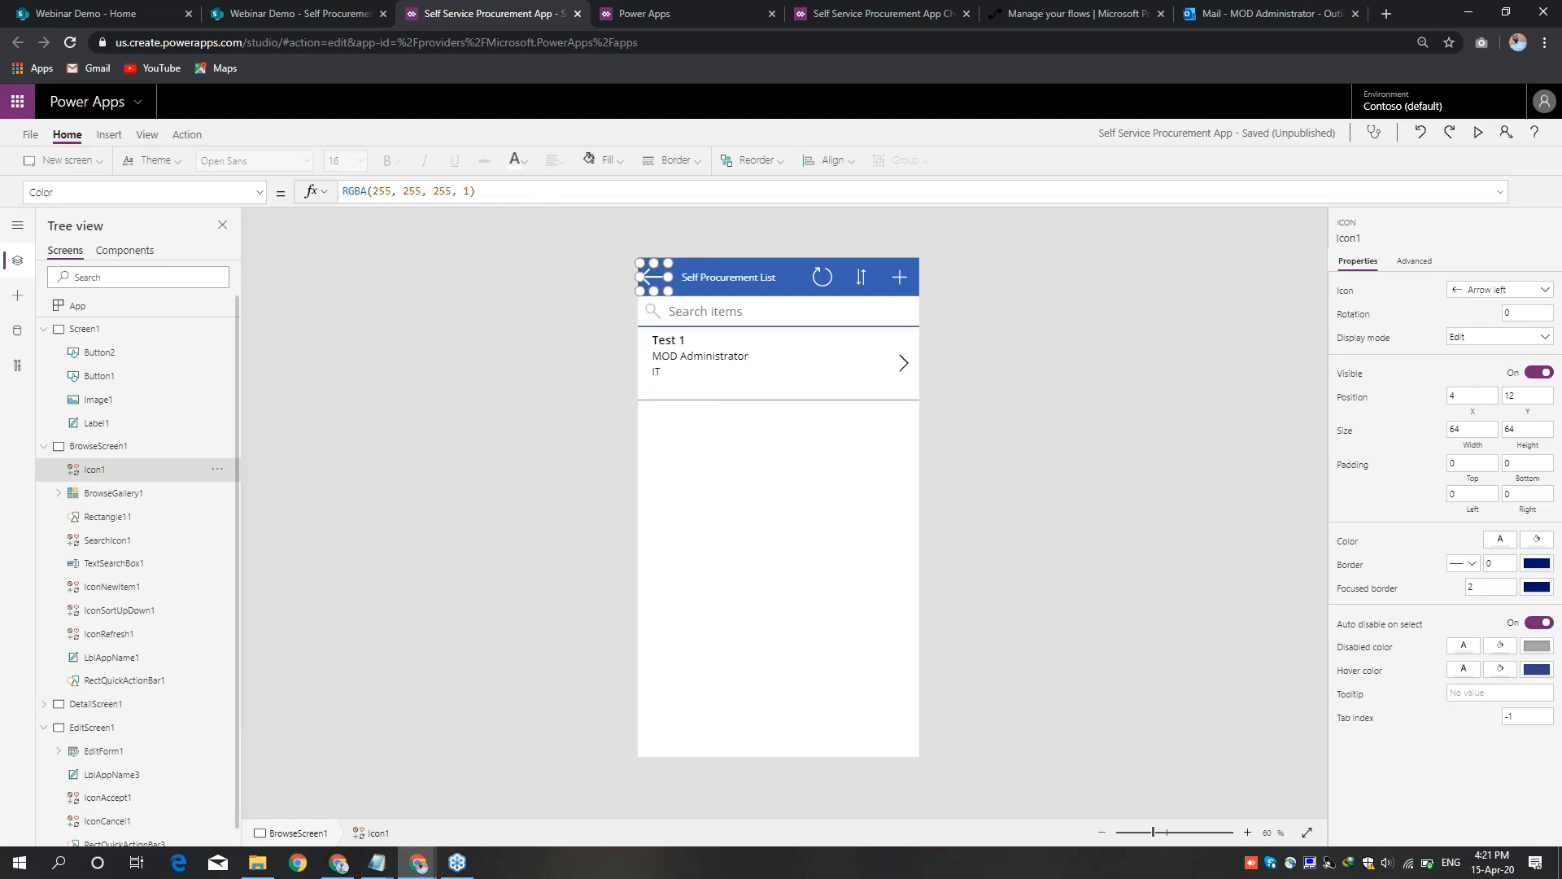
pyautogui.click(259, 192)
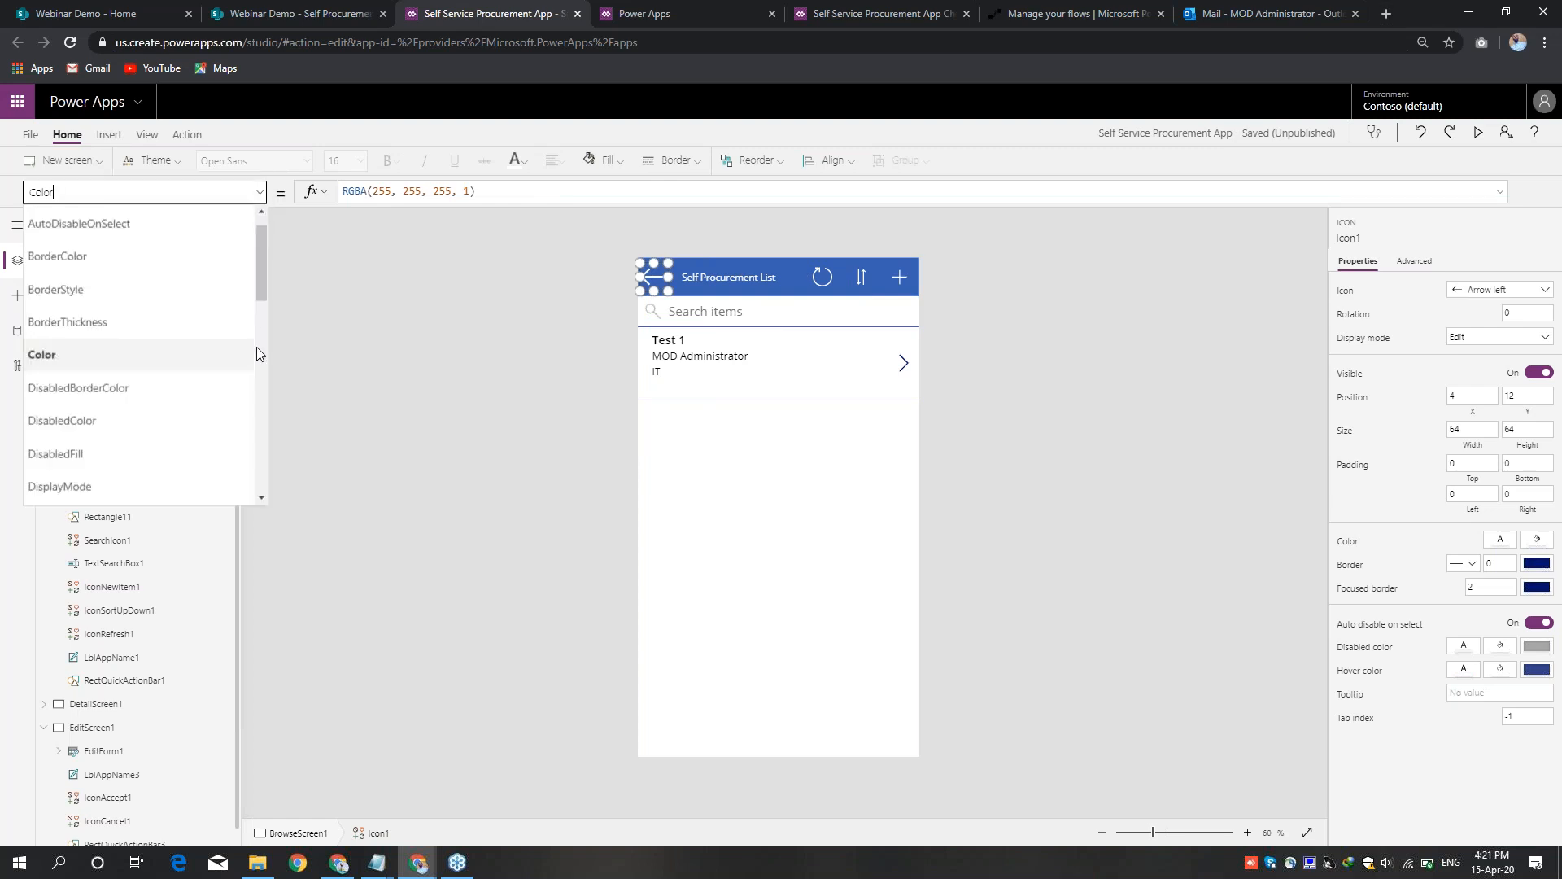
pyautogui.scroll(-3, 258, 402)
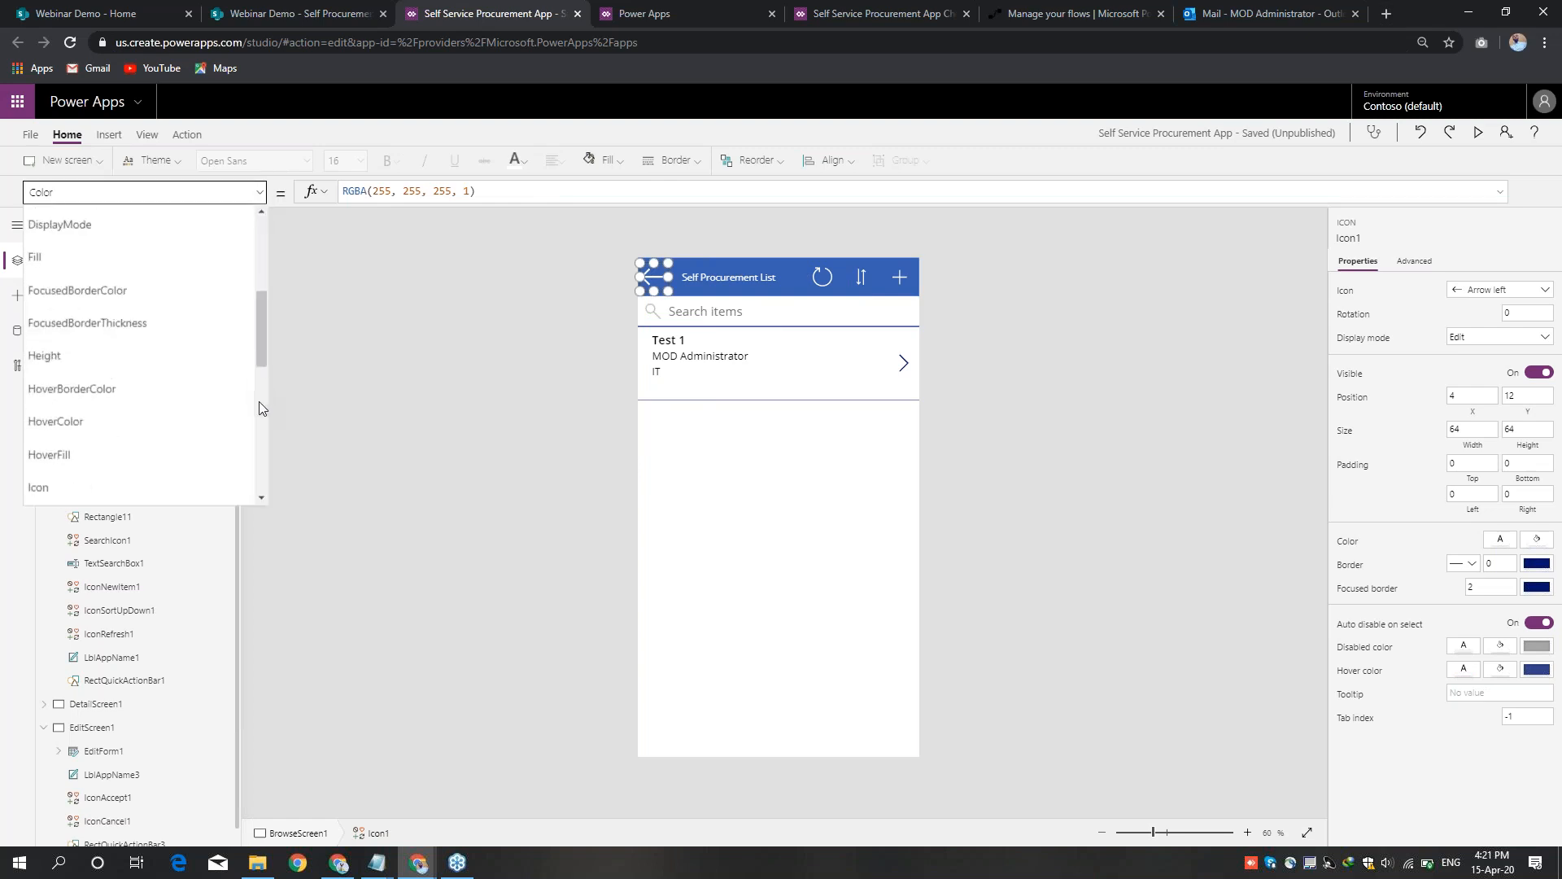
pyautogui.scroll(-3, 258, 402)
pyautogui.click(80, 259)
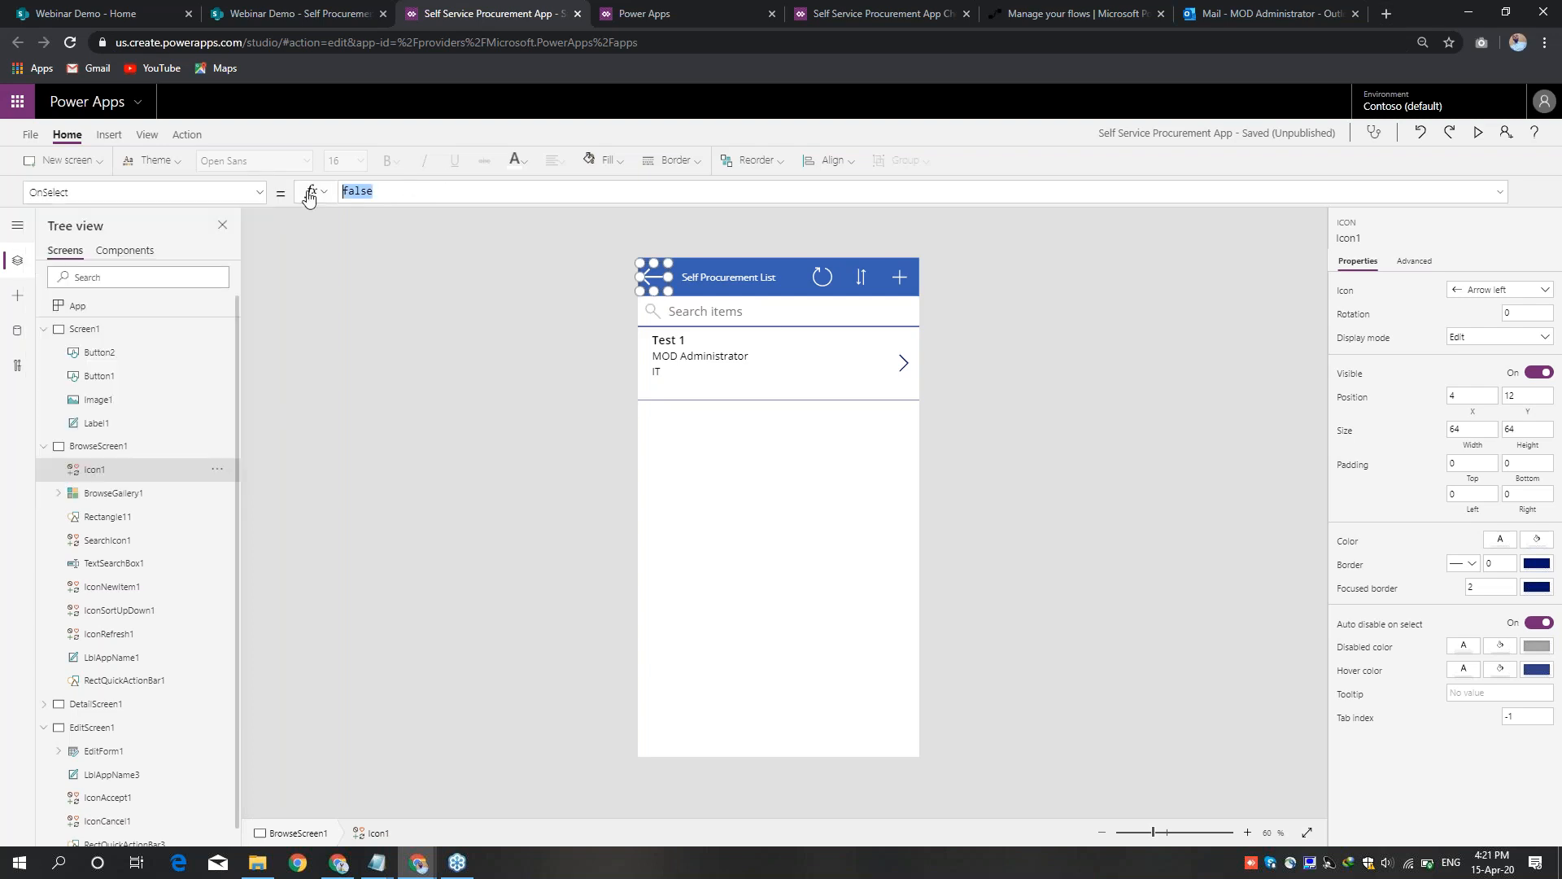
pyautogui.write('Navi')
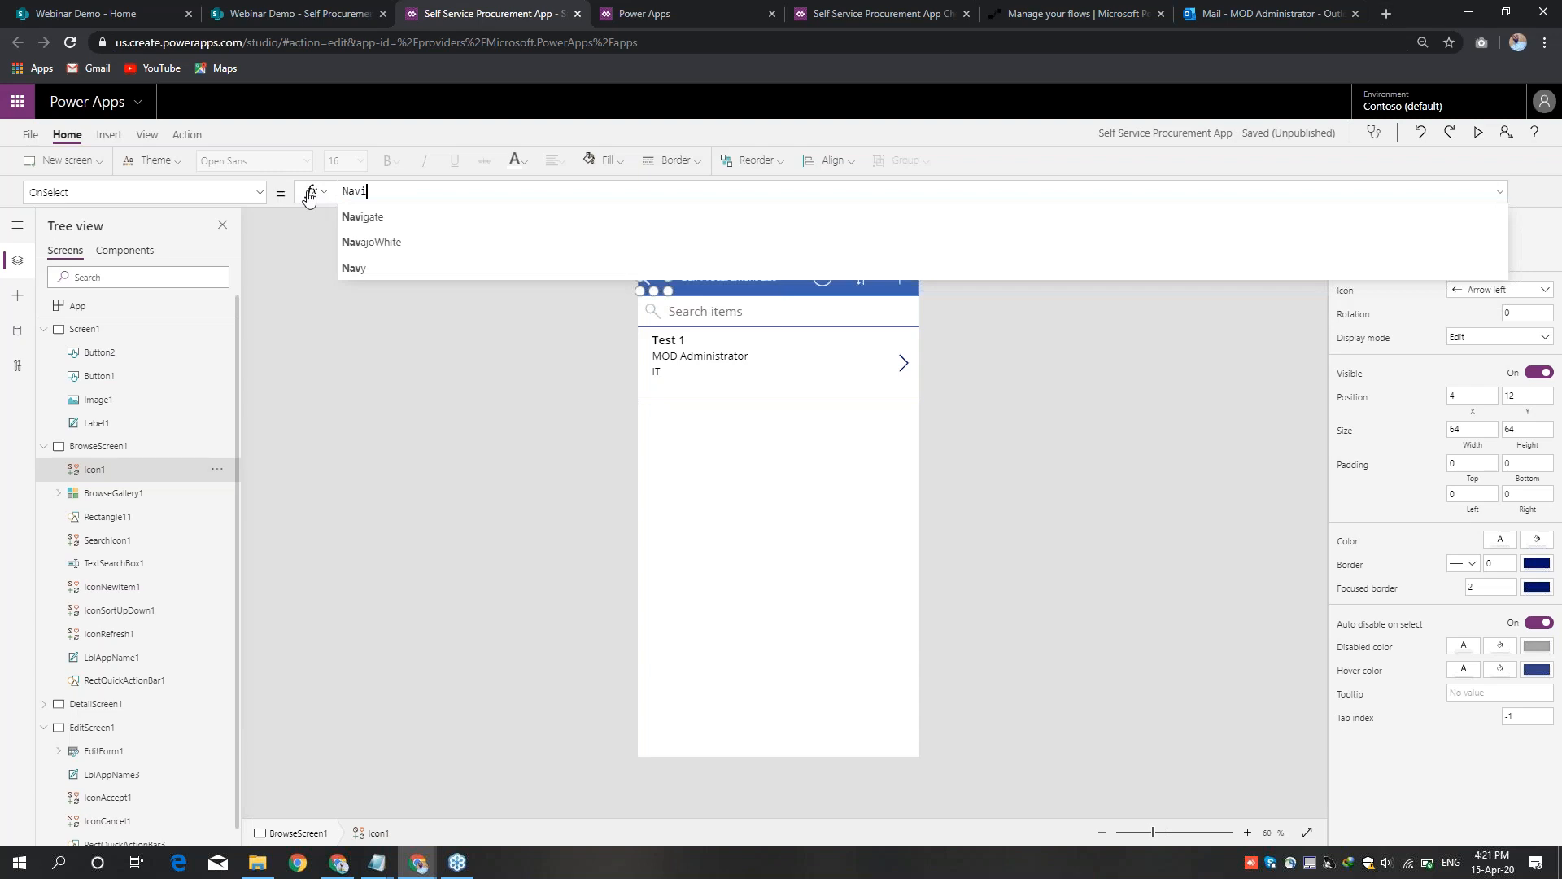
pyautogui.write('gate(')
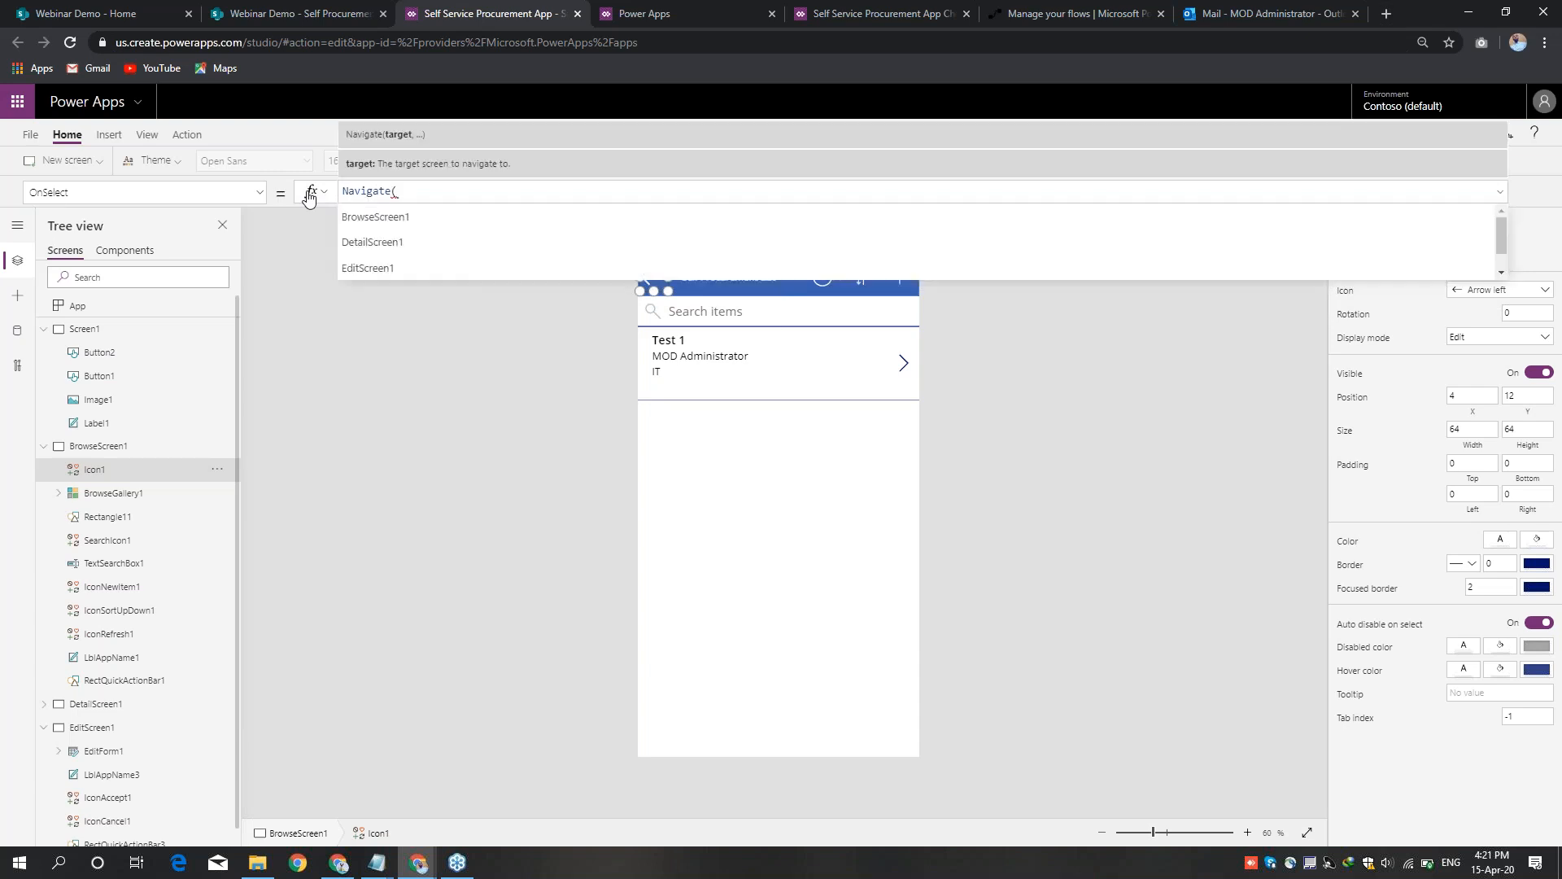
pyautogui.press('Down')
pyautogui.press('Down')
pyautogui.press('Down')
pyautogui.press('Down')
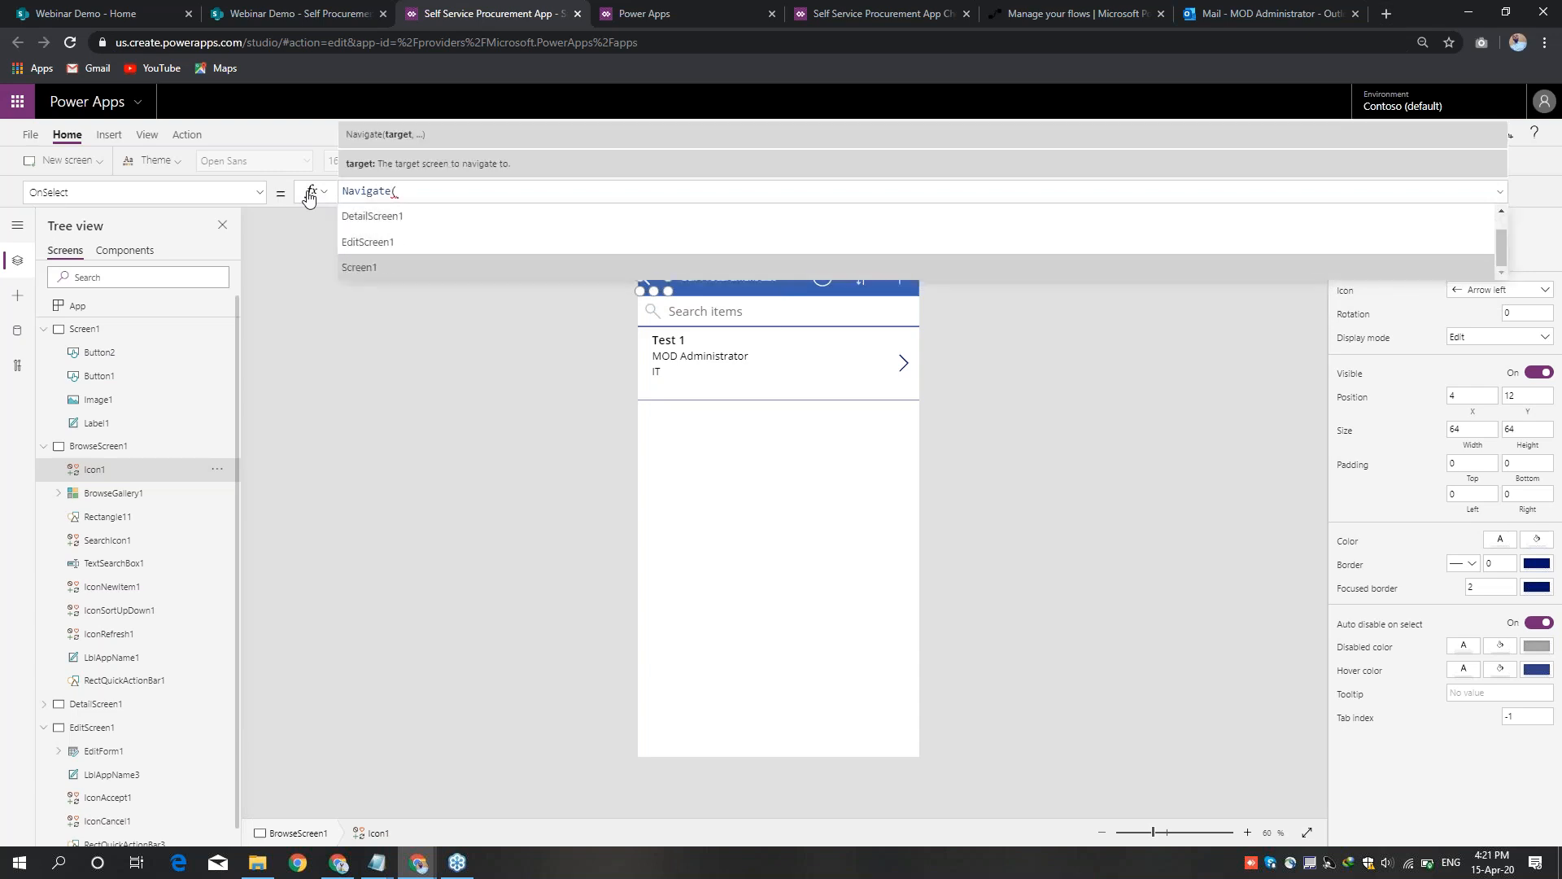
pyautogui.press('Return')
pyautogui.write(')')
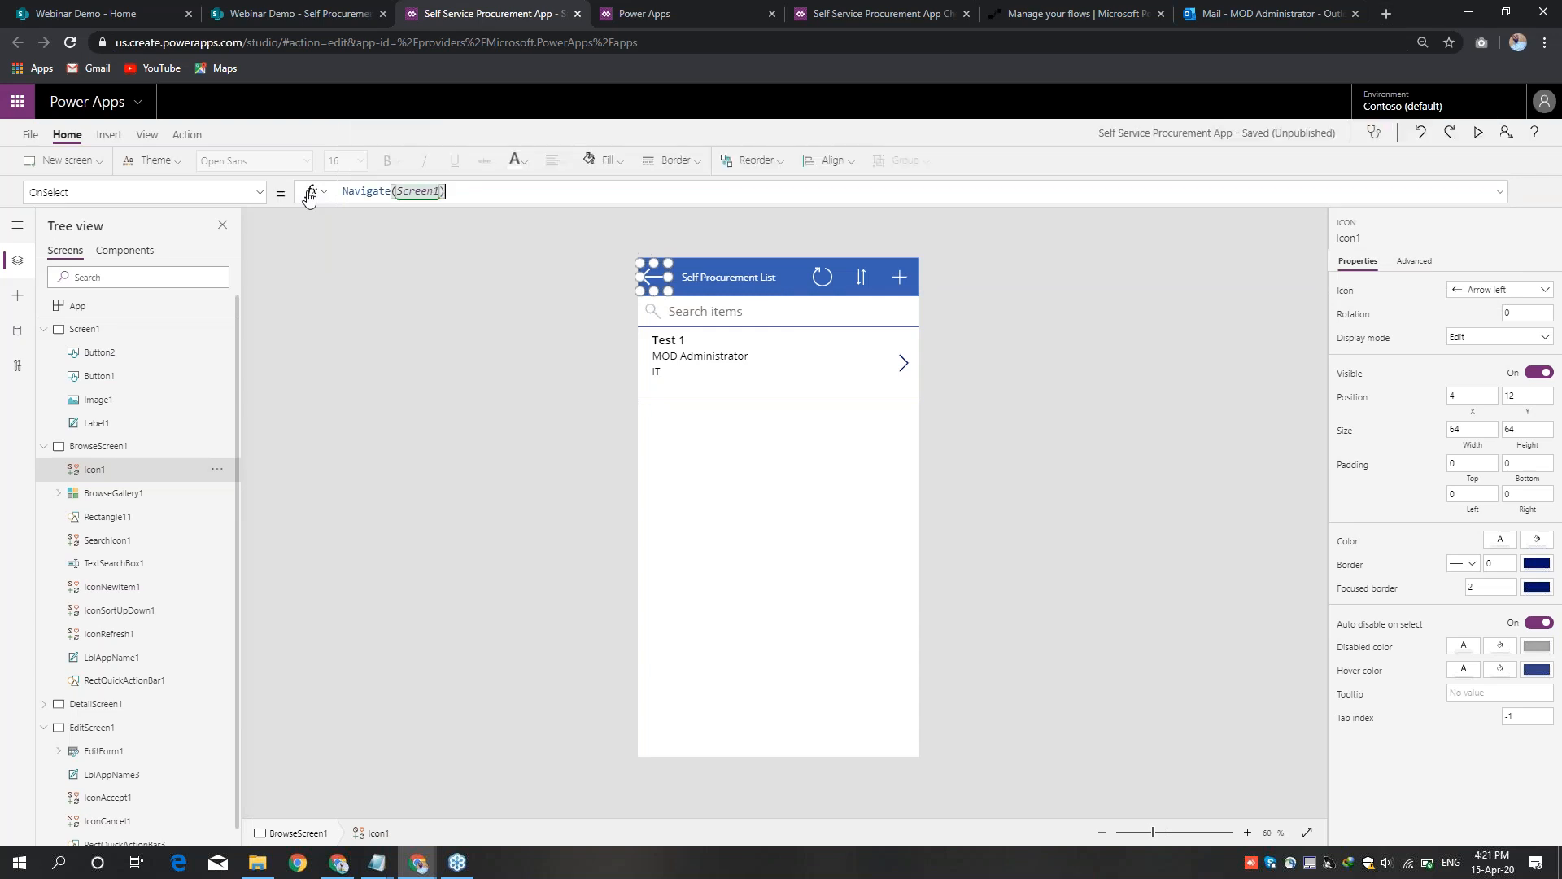
# Step: Switch to the checklist app and tick off the new home screen, design modifications, buttons and pictures, and button formulas tasks
pyautogui.moveTo(415, 868)
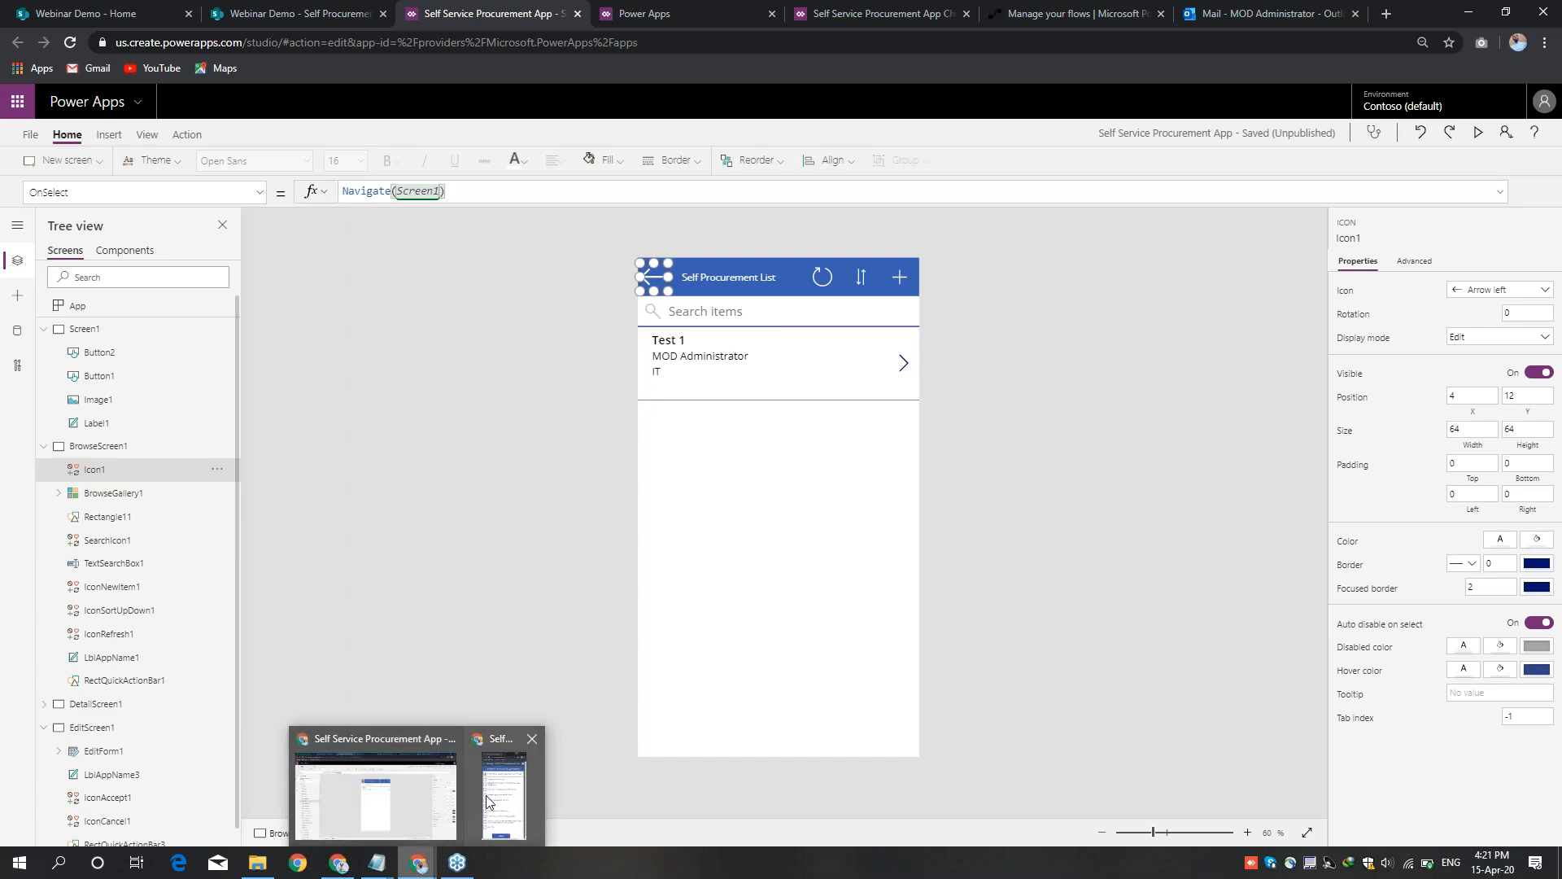
pyautogui.click(487, 802)
pyautogui.click(43, 266)
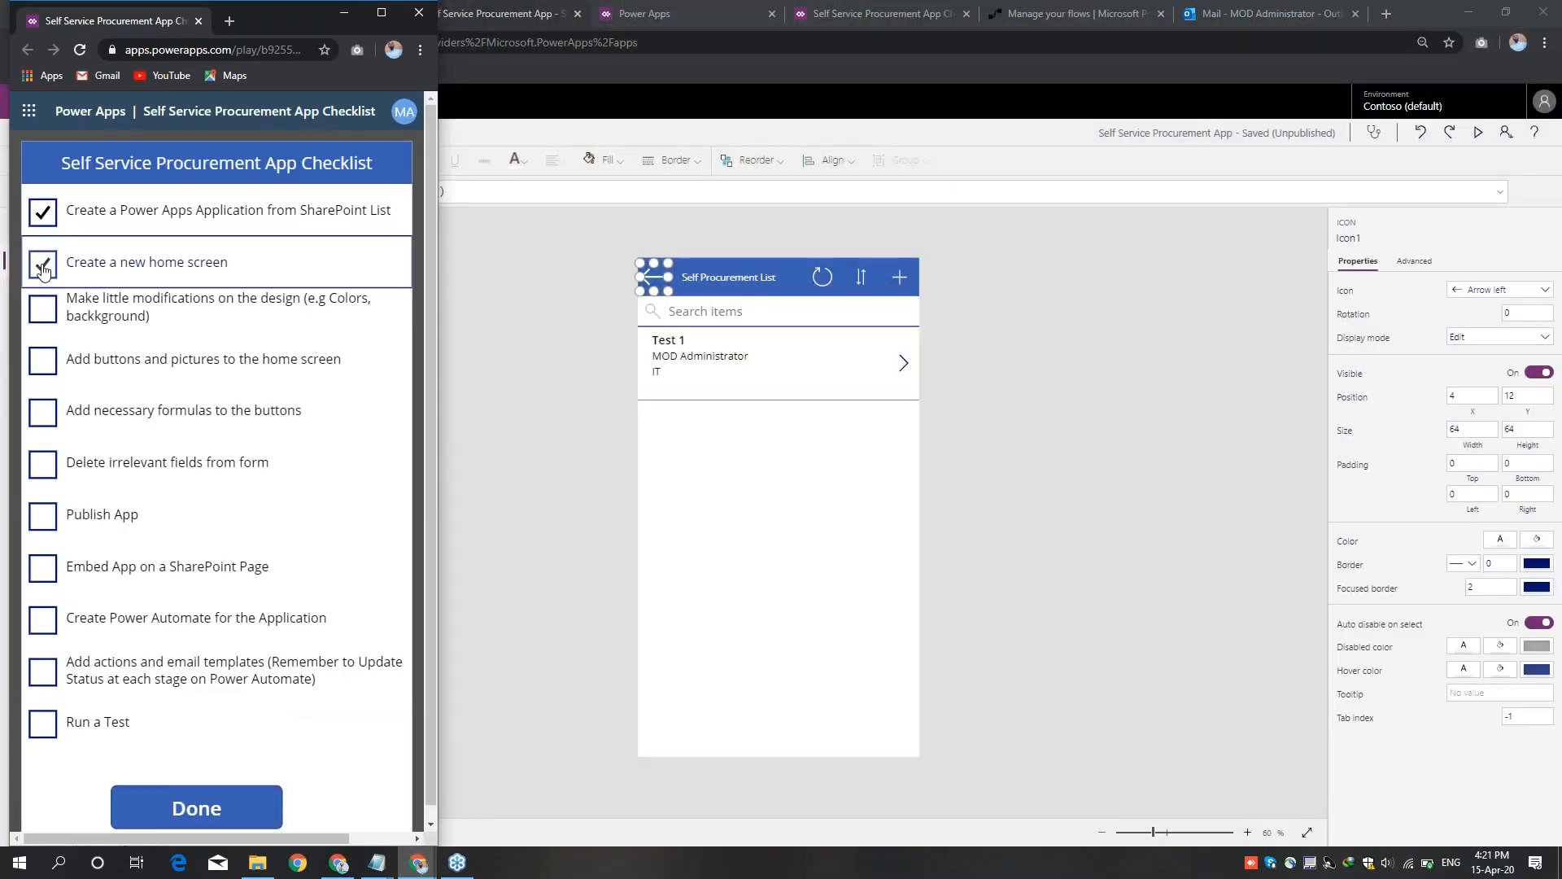
pyautogui.click(45, 313)
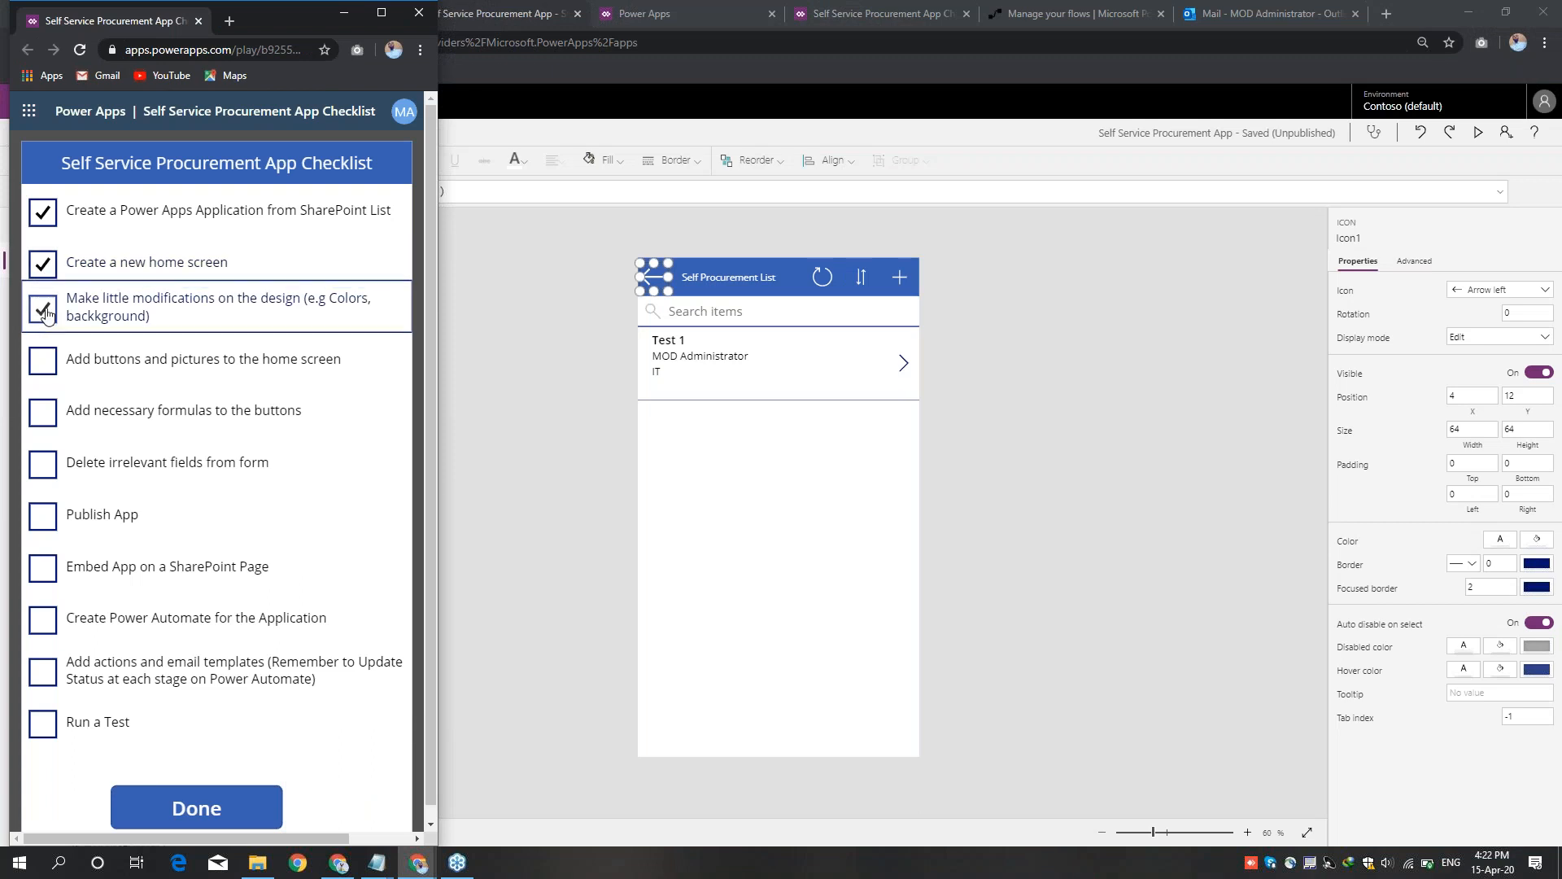
pyautogui.click(49, 368)
pyautogui.click(47, 418)
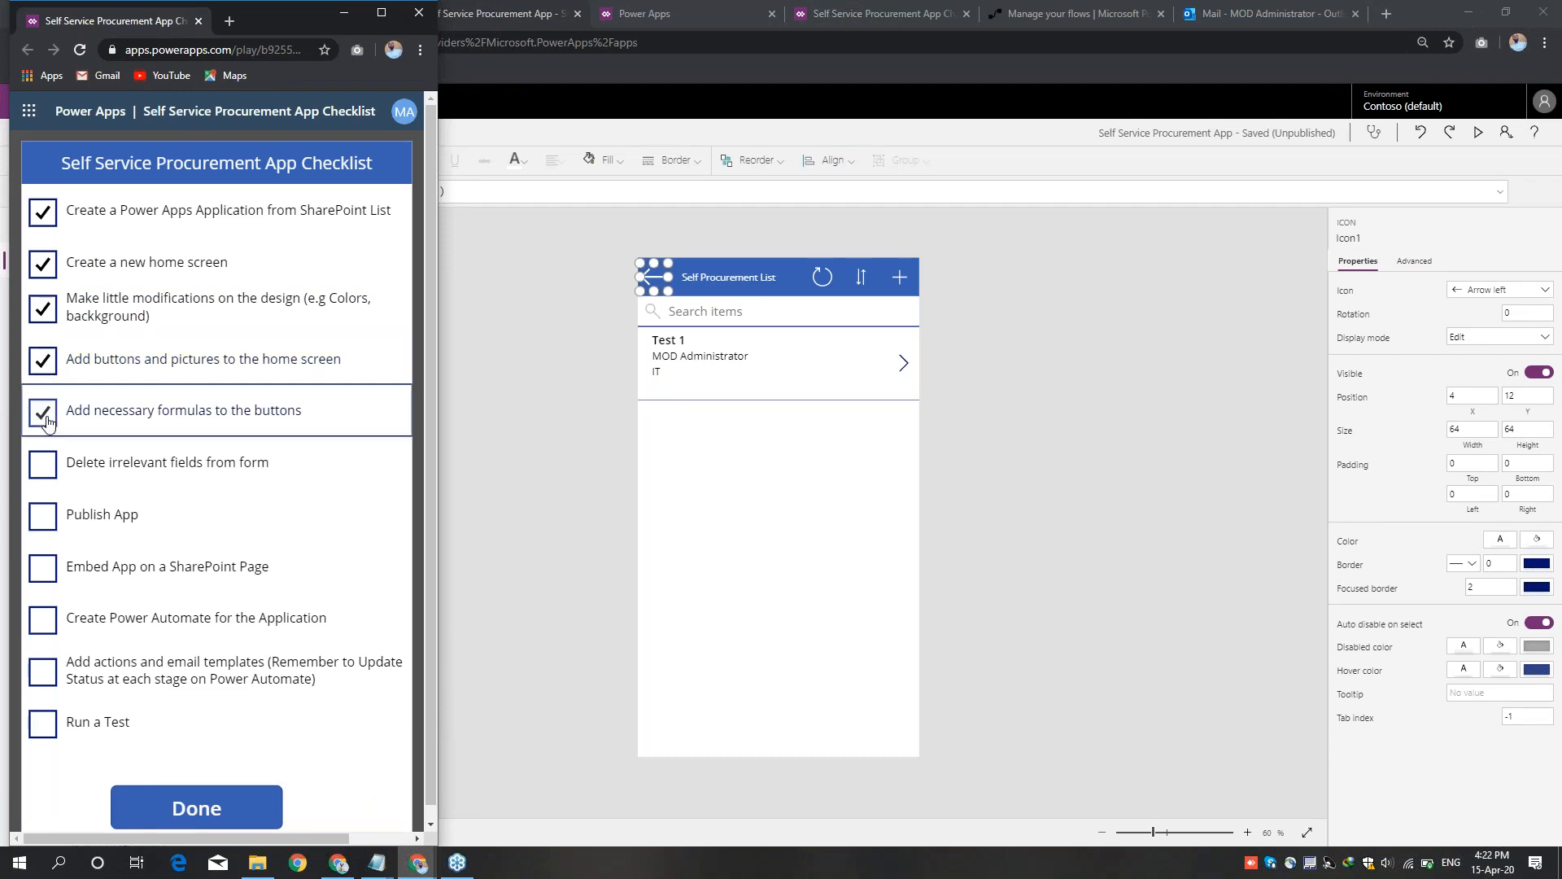
# Step: Return to the app editor and delete the Comment and Status cards from EditForm1 on EditScreen1
pyautogui.click(522, 304)
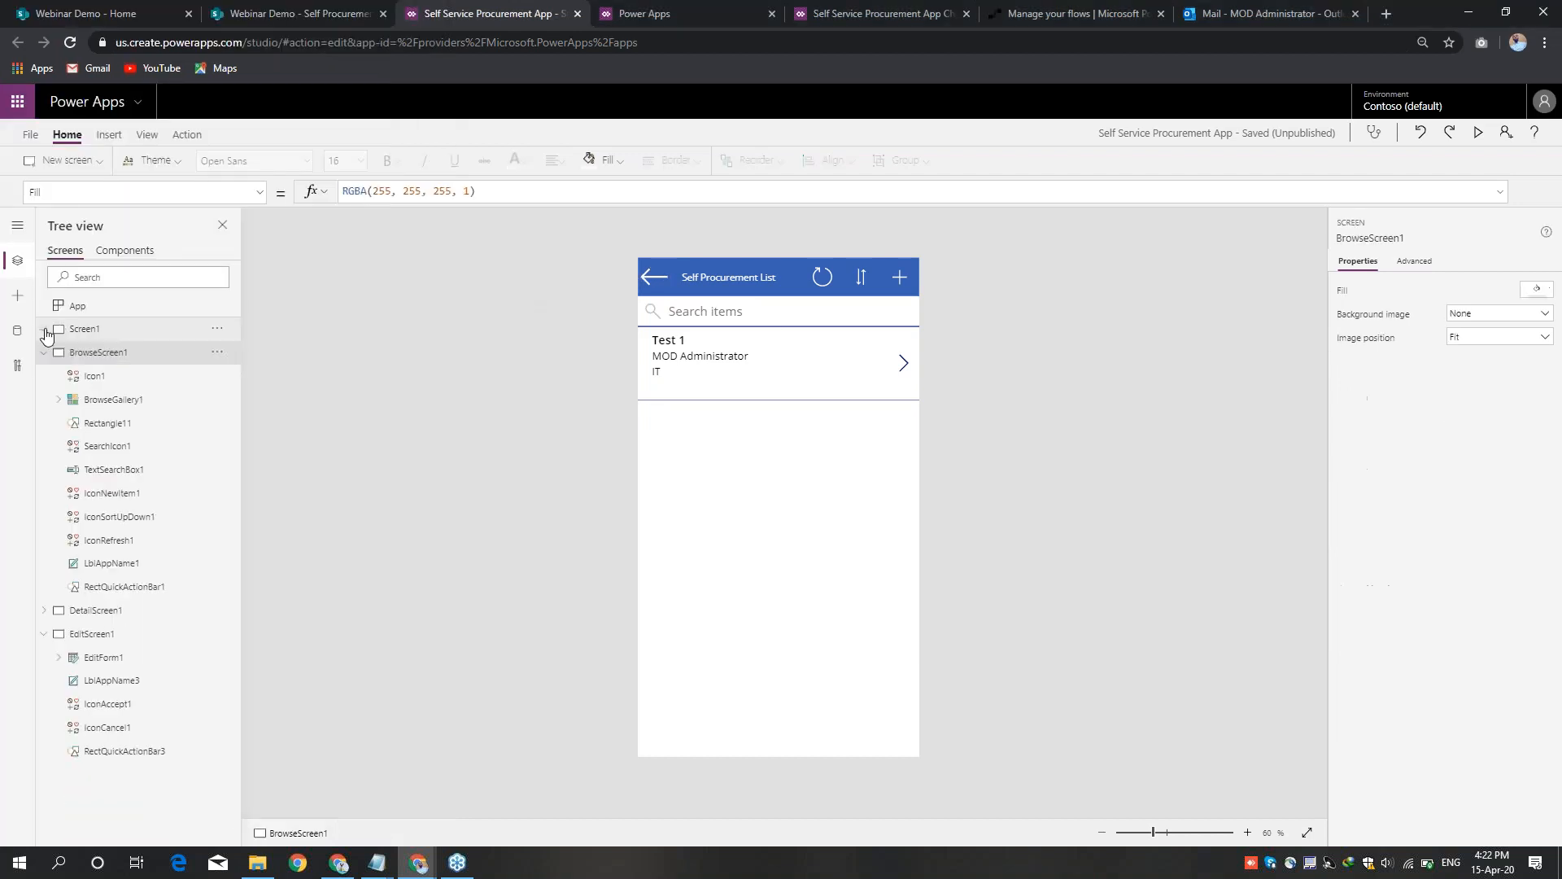
pyautogui.click(44, 352)
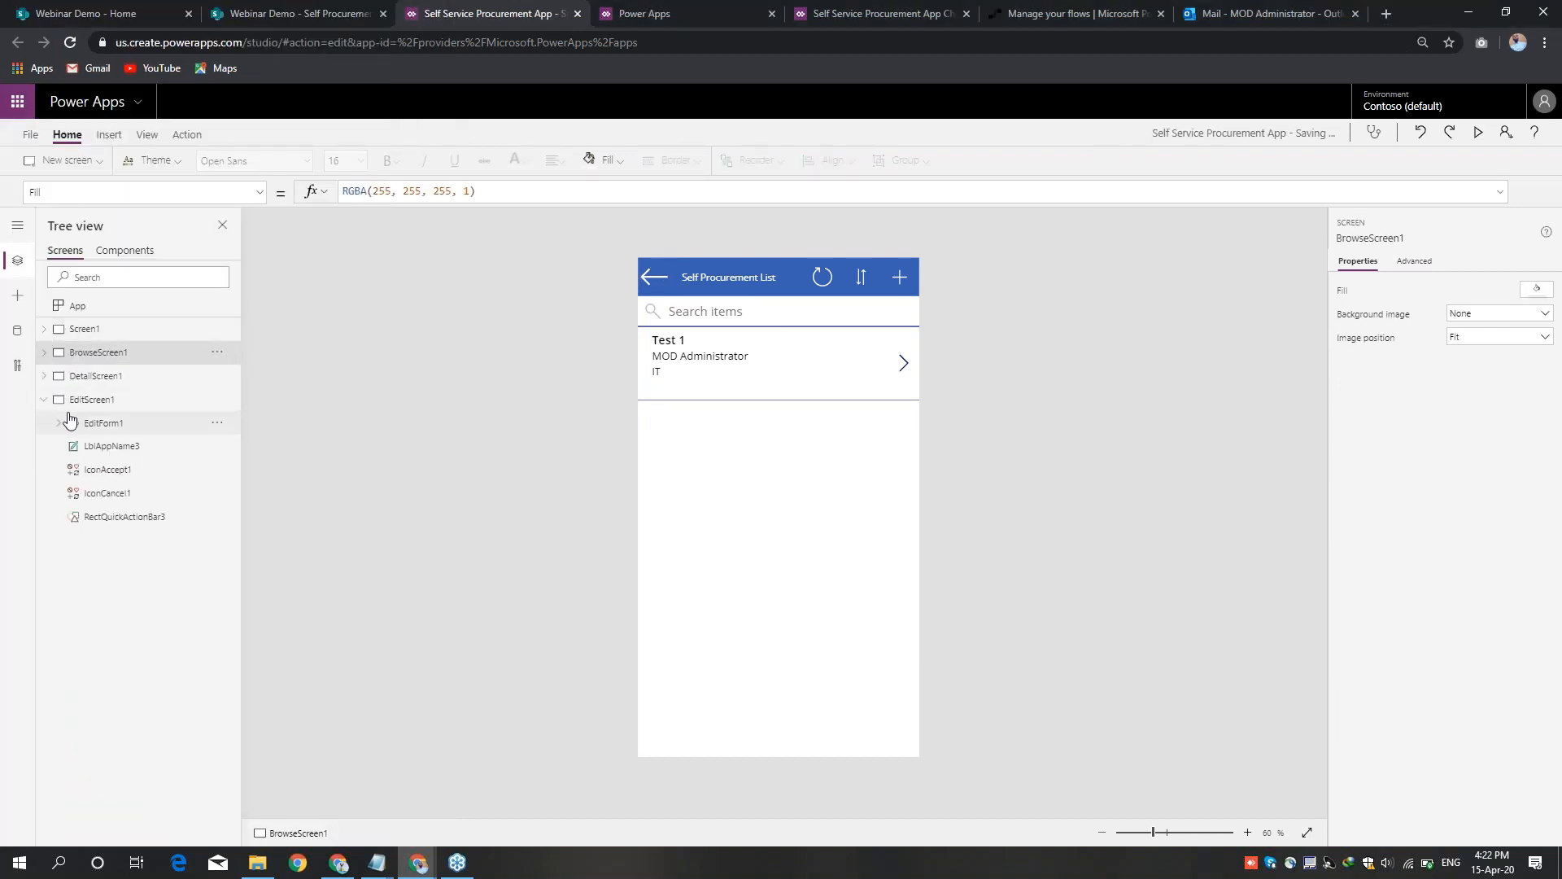
pyautogui.click(69, 419)
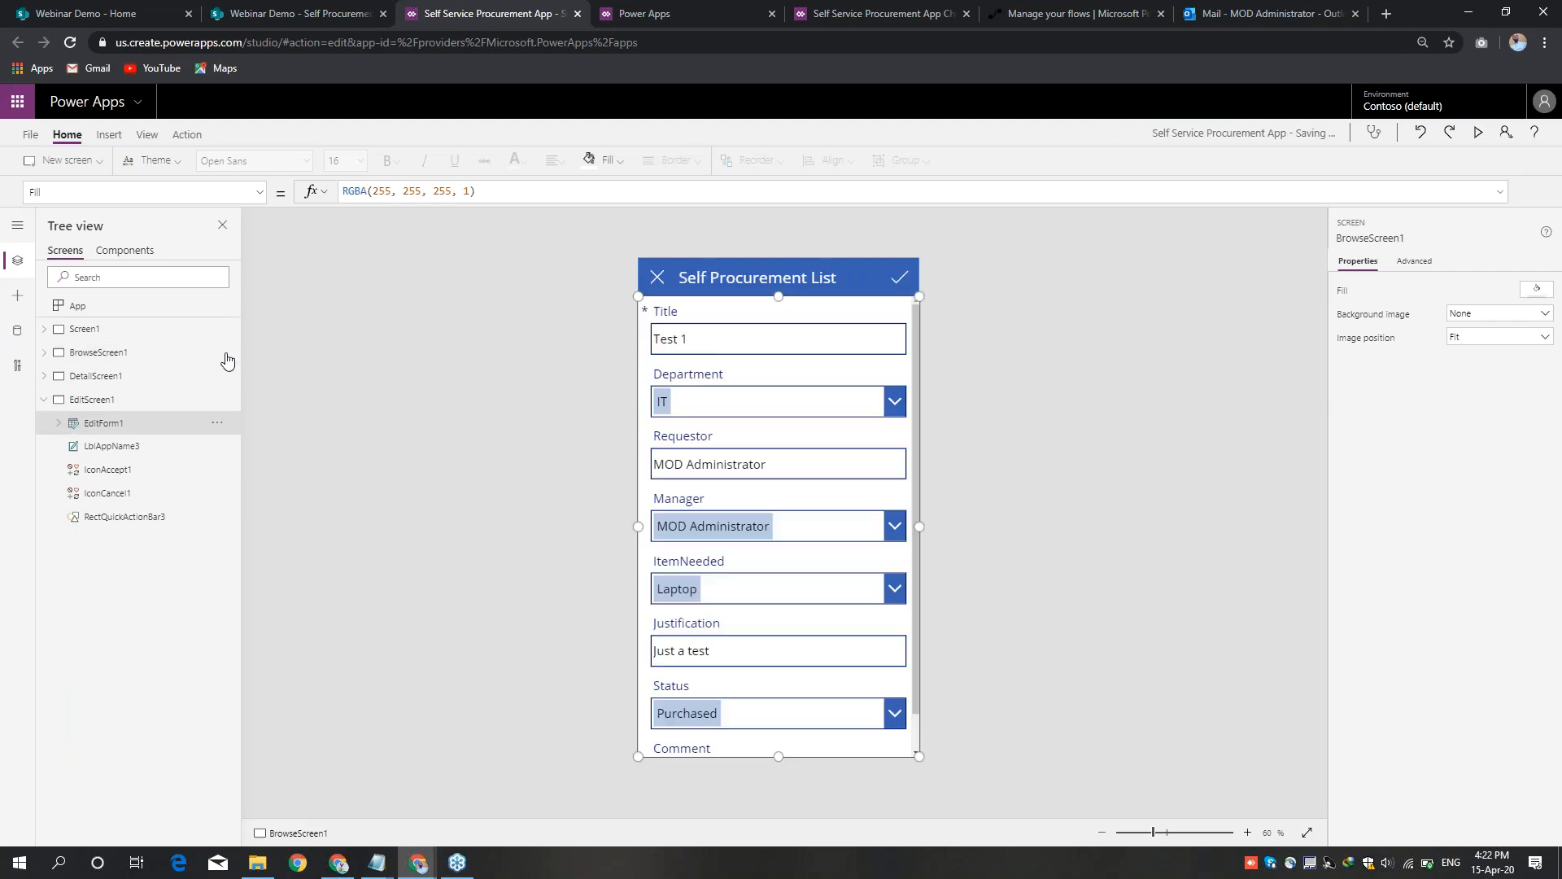
pyautogui.scroll(-2, 918, 457)
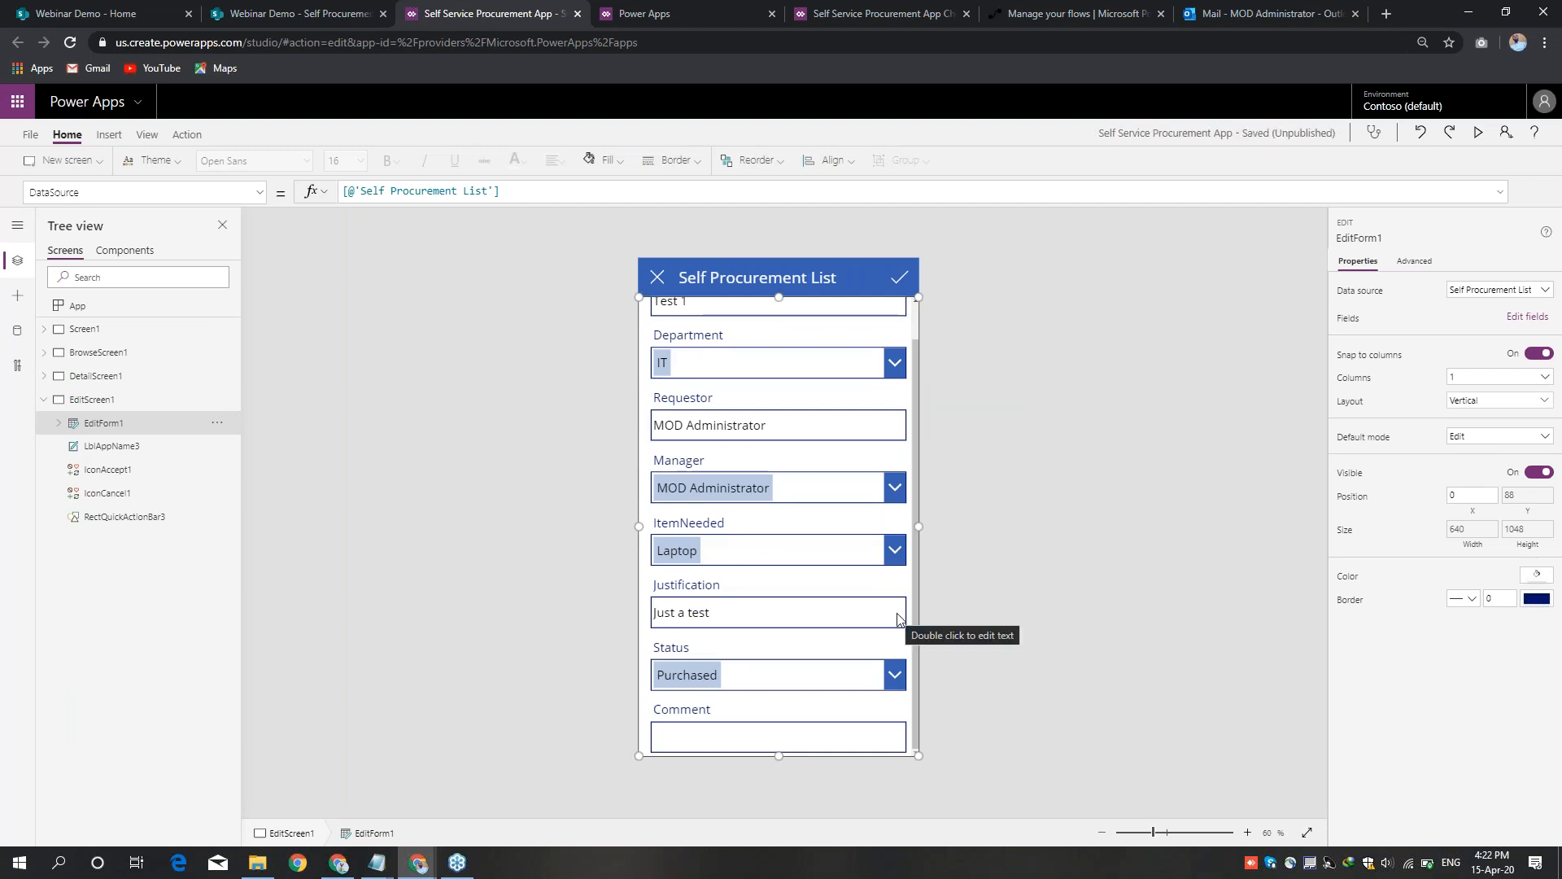
pyautogui.click(821, 670)
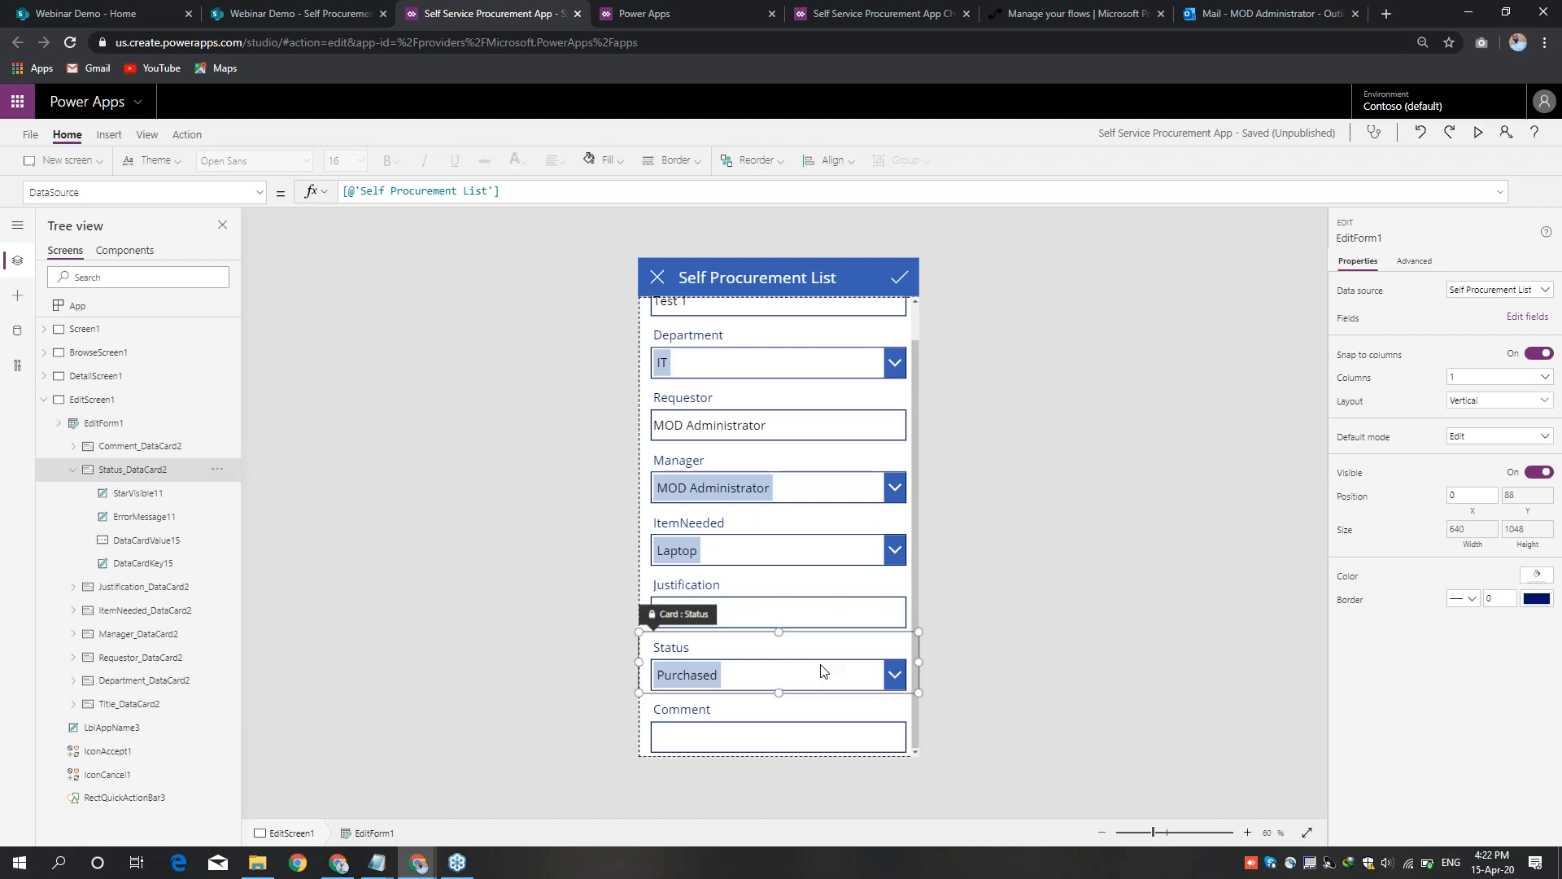
pyautogui.click(810, 737)
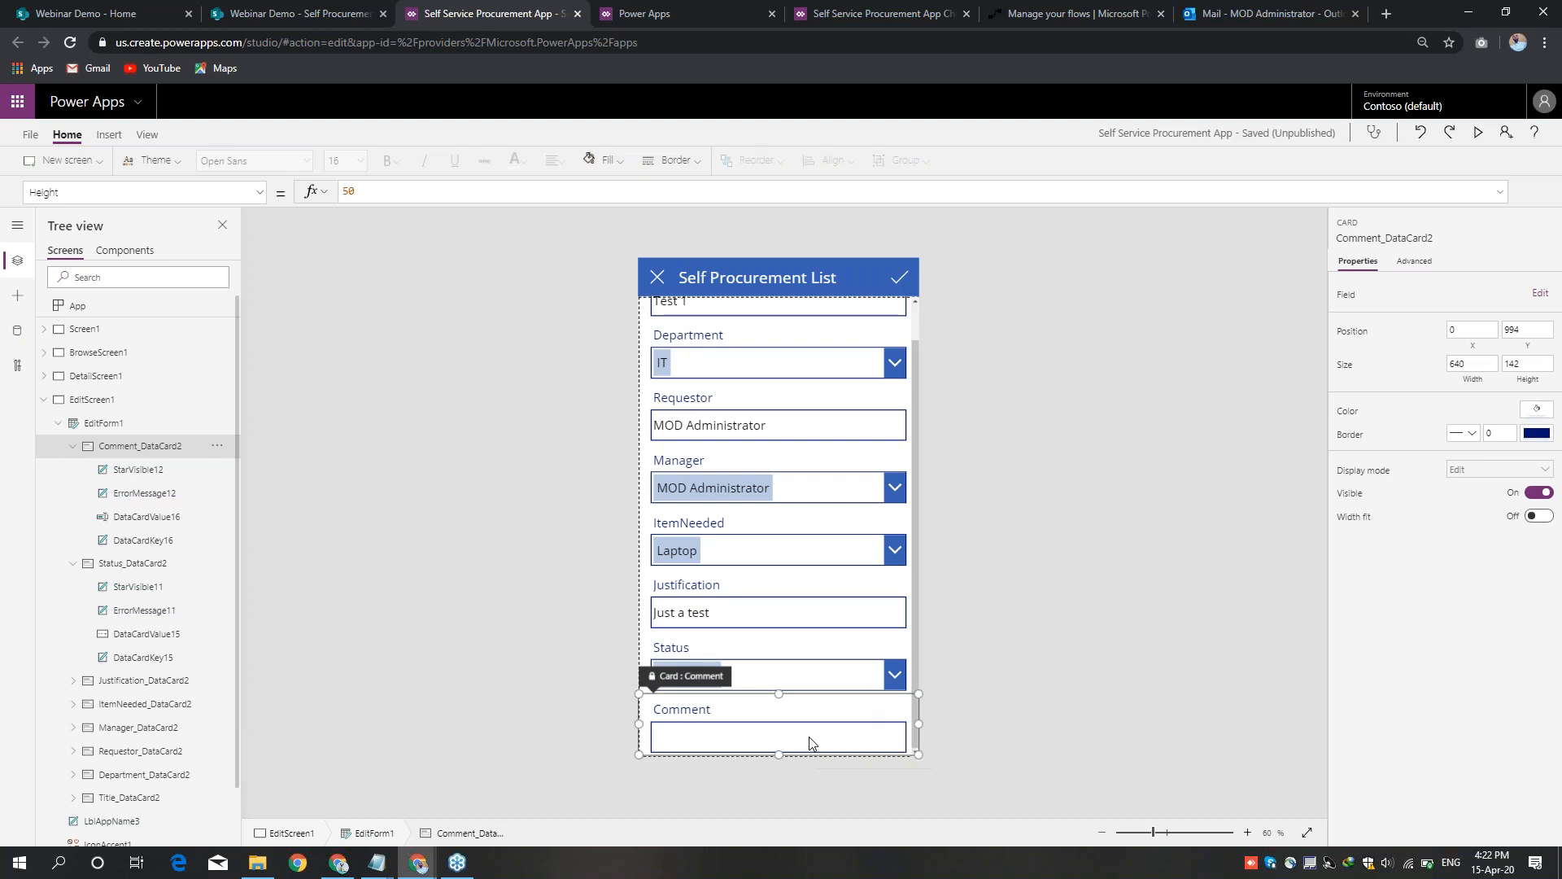
pyautogui.press('Delete')
pyautogui.click(812, 714)
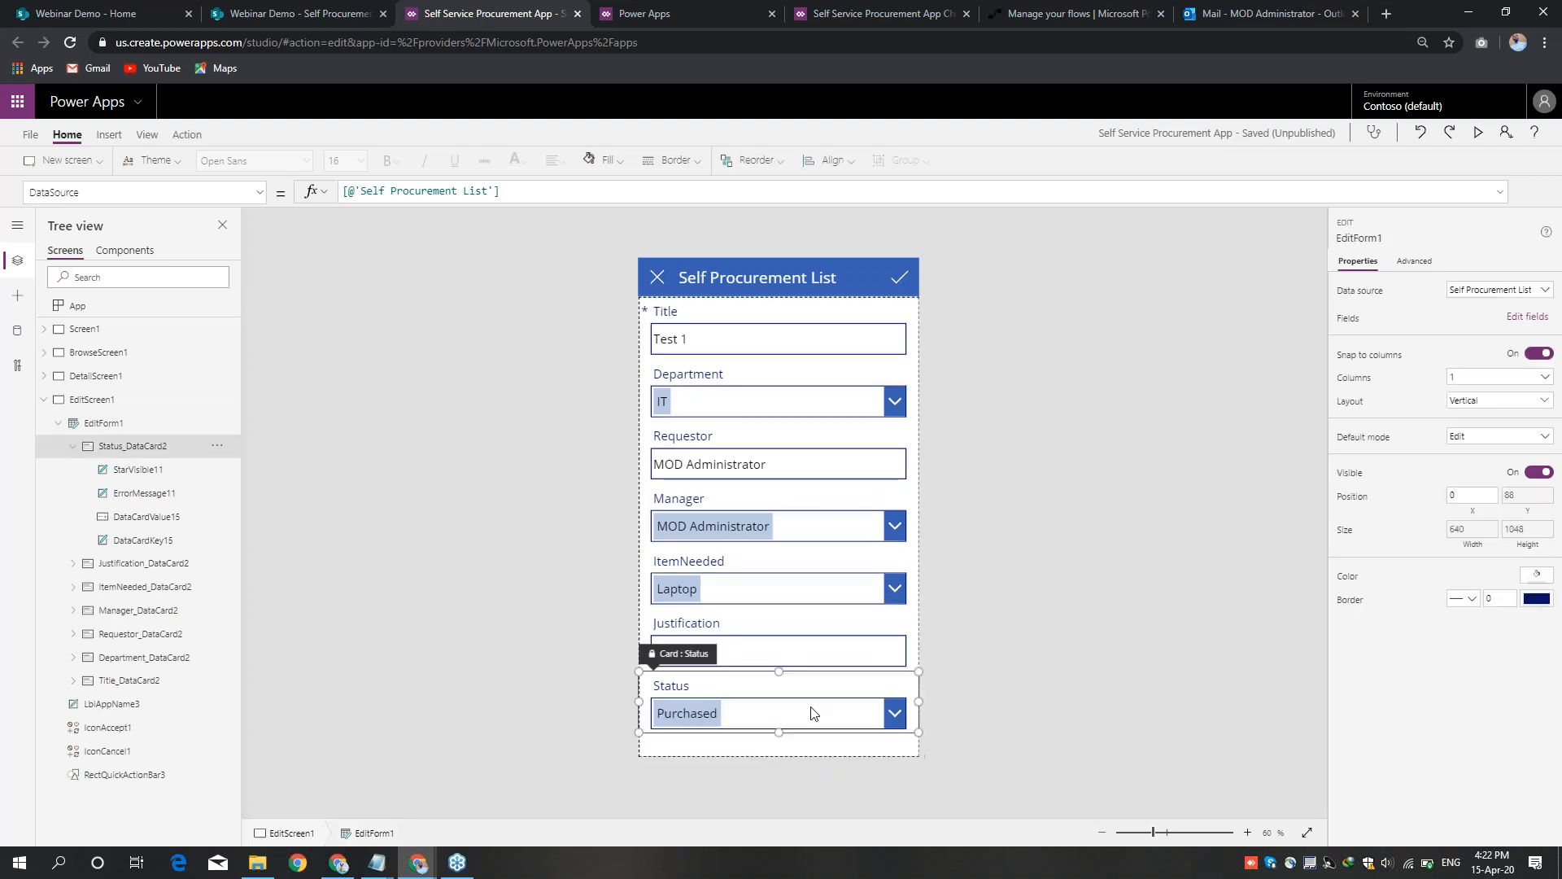
pyautogui.press('Delete')
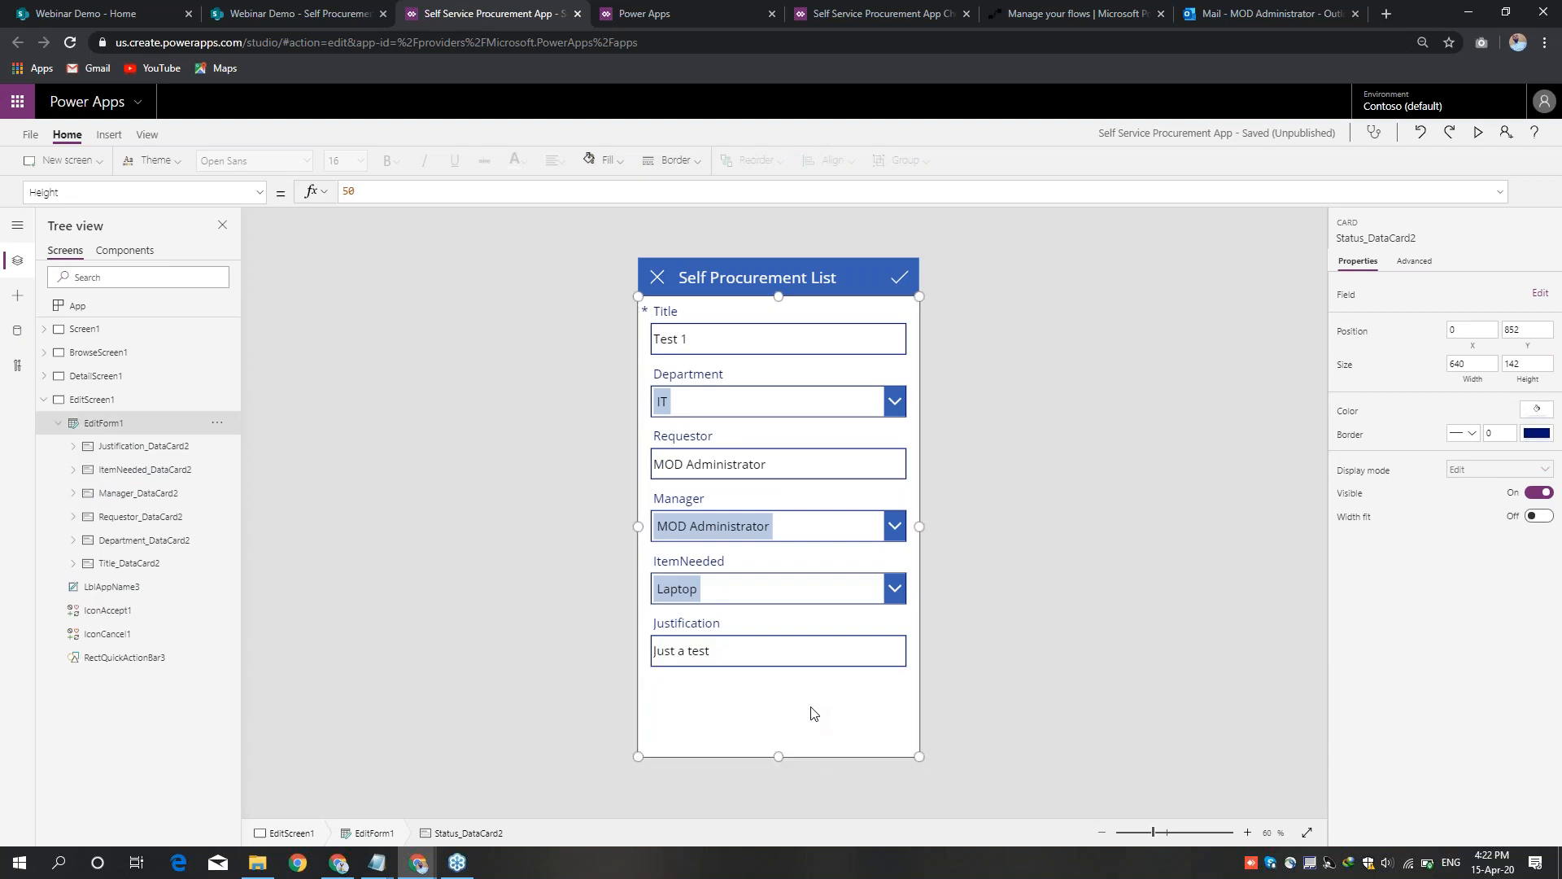
# Step: Unlock the properties of the text input inside the Requestor card on EditForm1
pyautogui.click(744, 466)
pyautogui.click(744, 466)
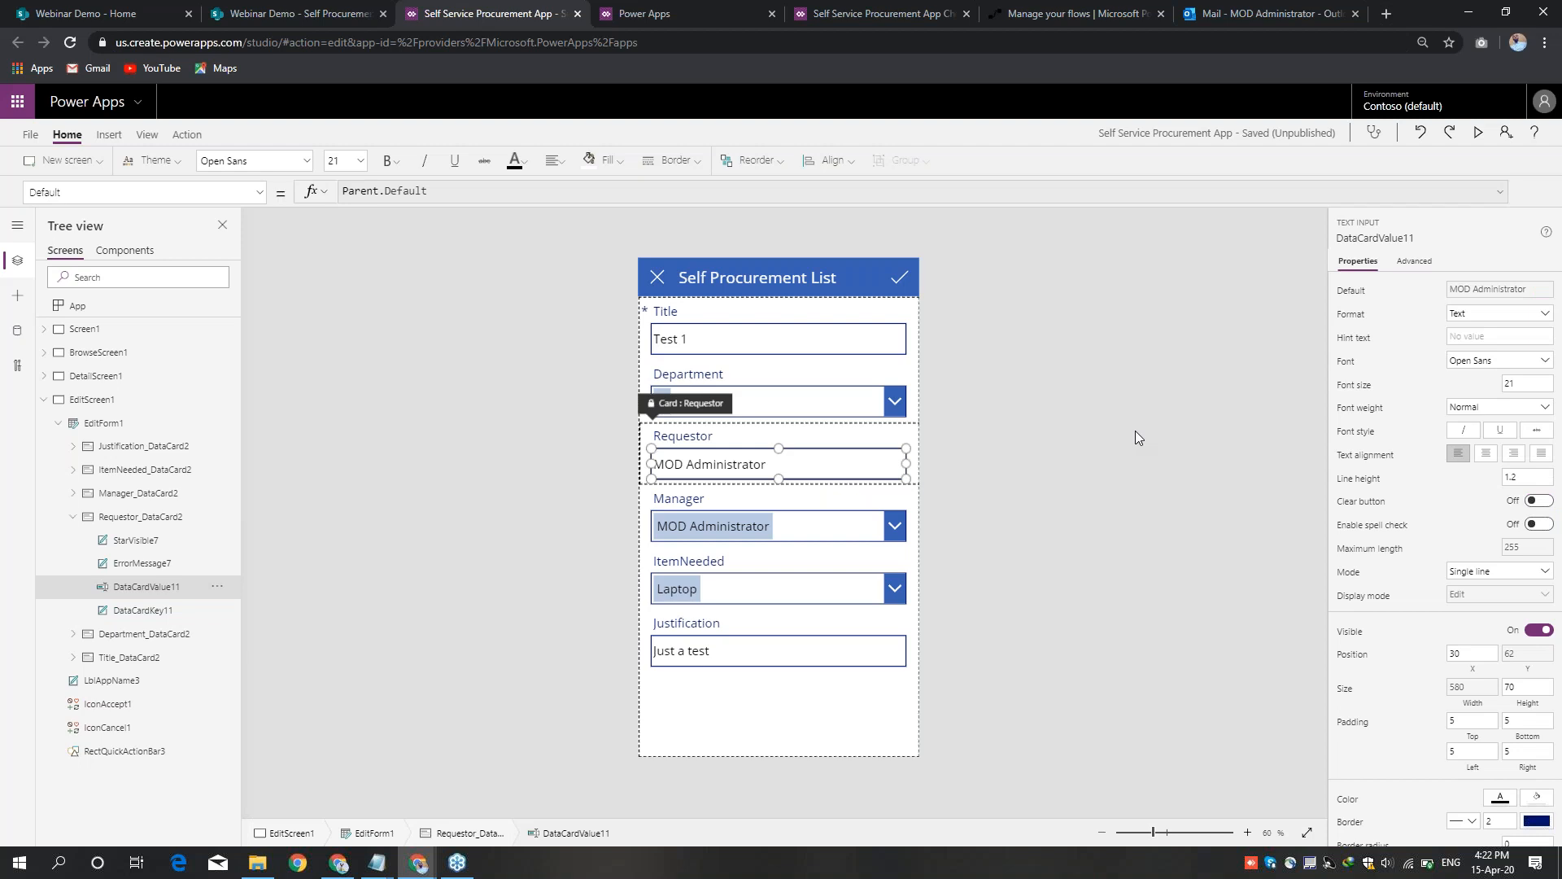
pyautogui.click(1414, 261)
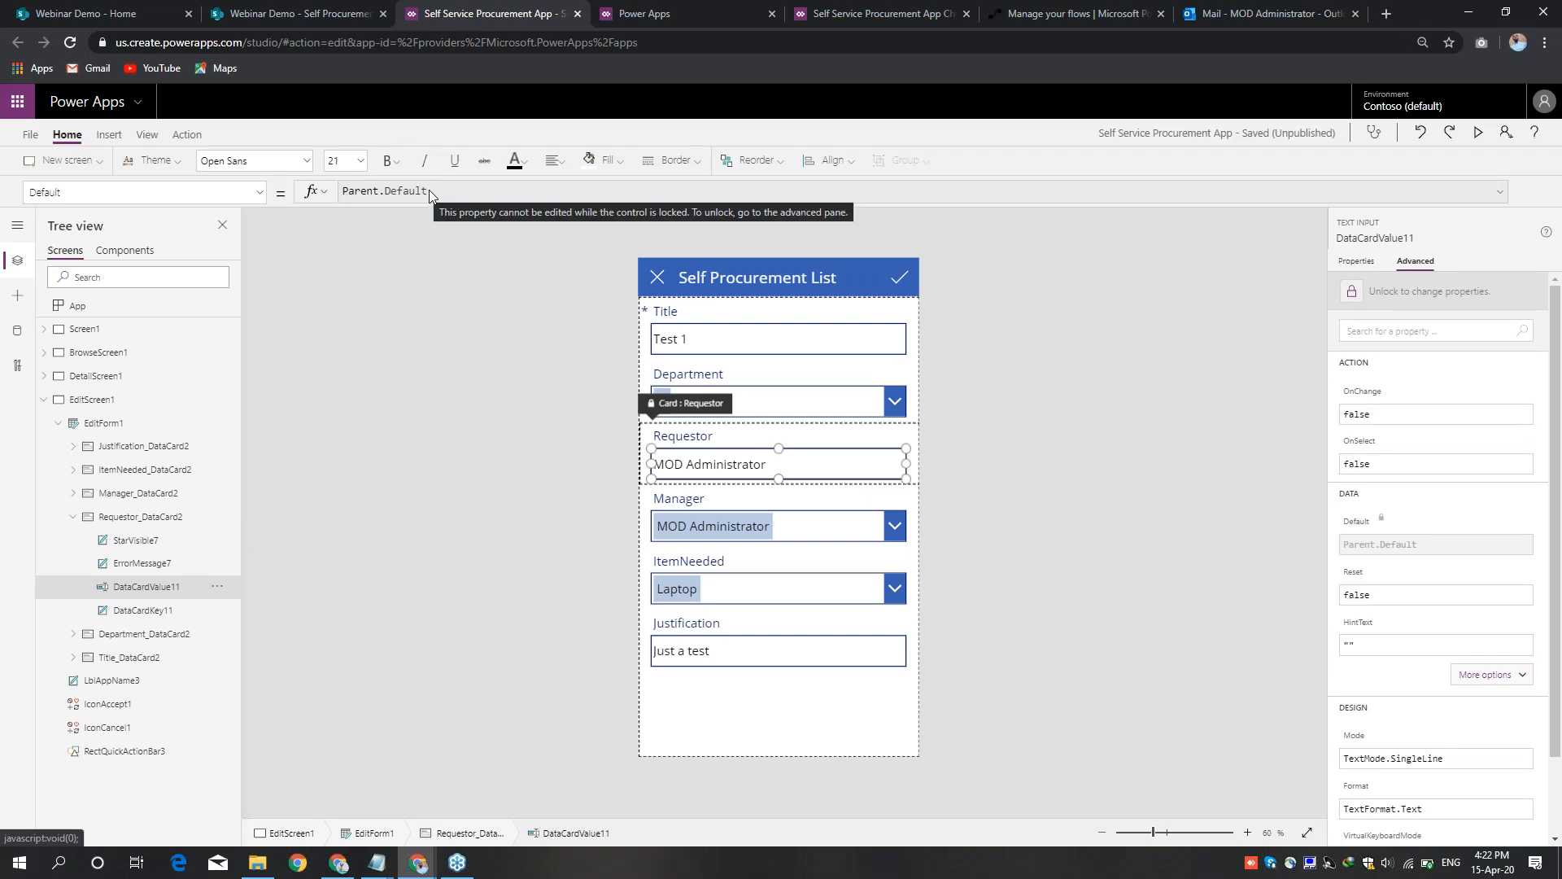
pyautogui.click(1436, 295)
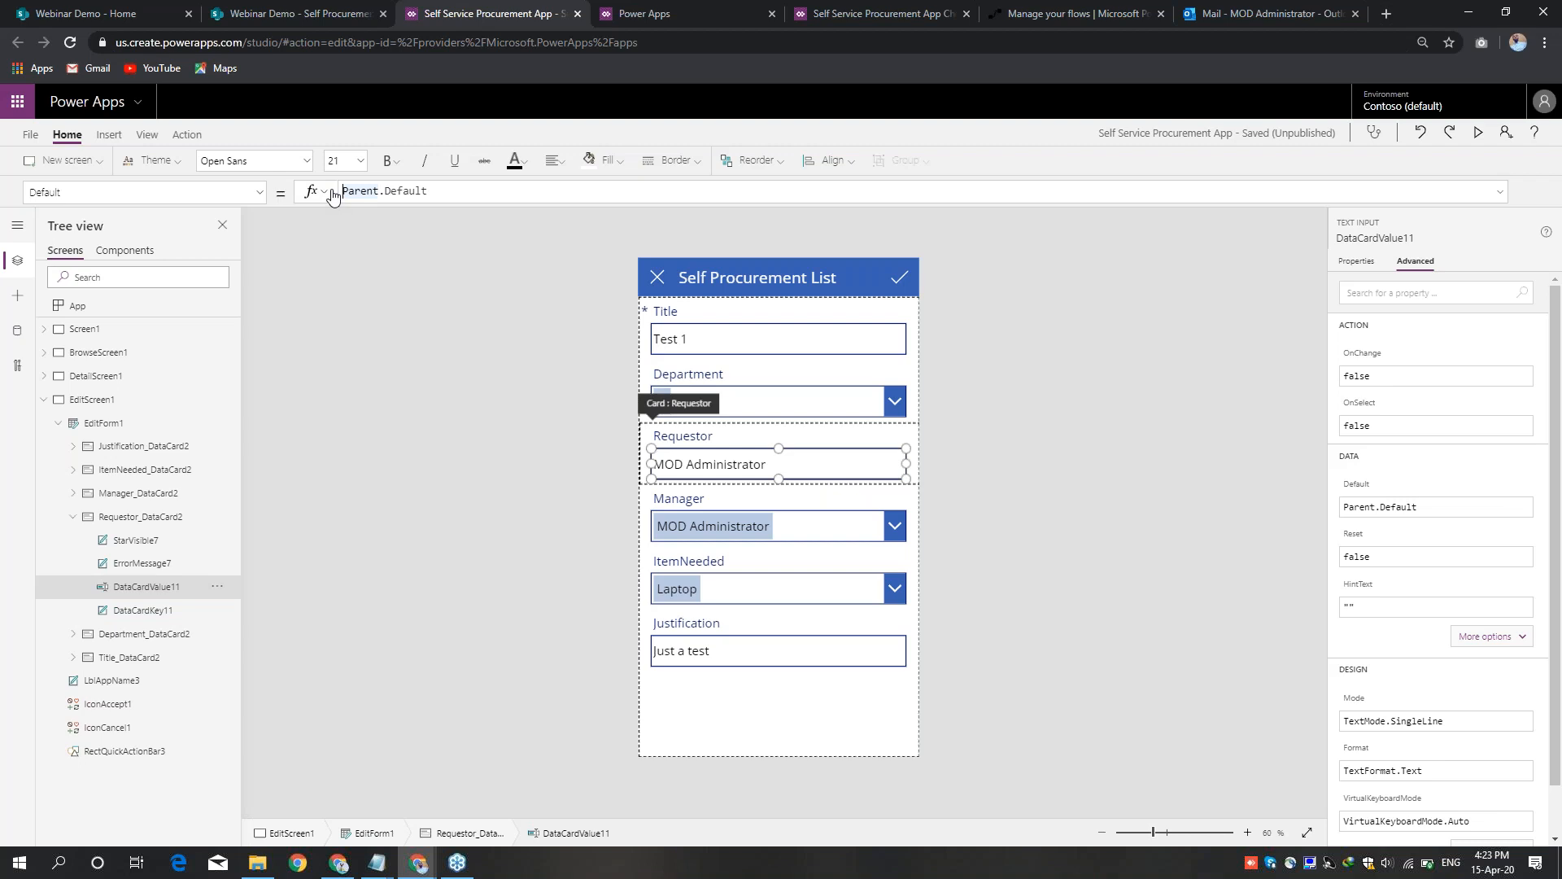
# Step: Replace the Default formula of the Requestor text input with User().FullName
pyautogui.click(437, 187)
pyautogui.click(437, 186)
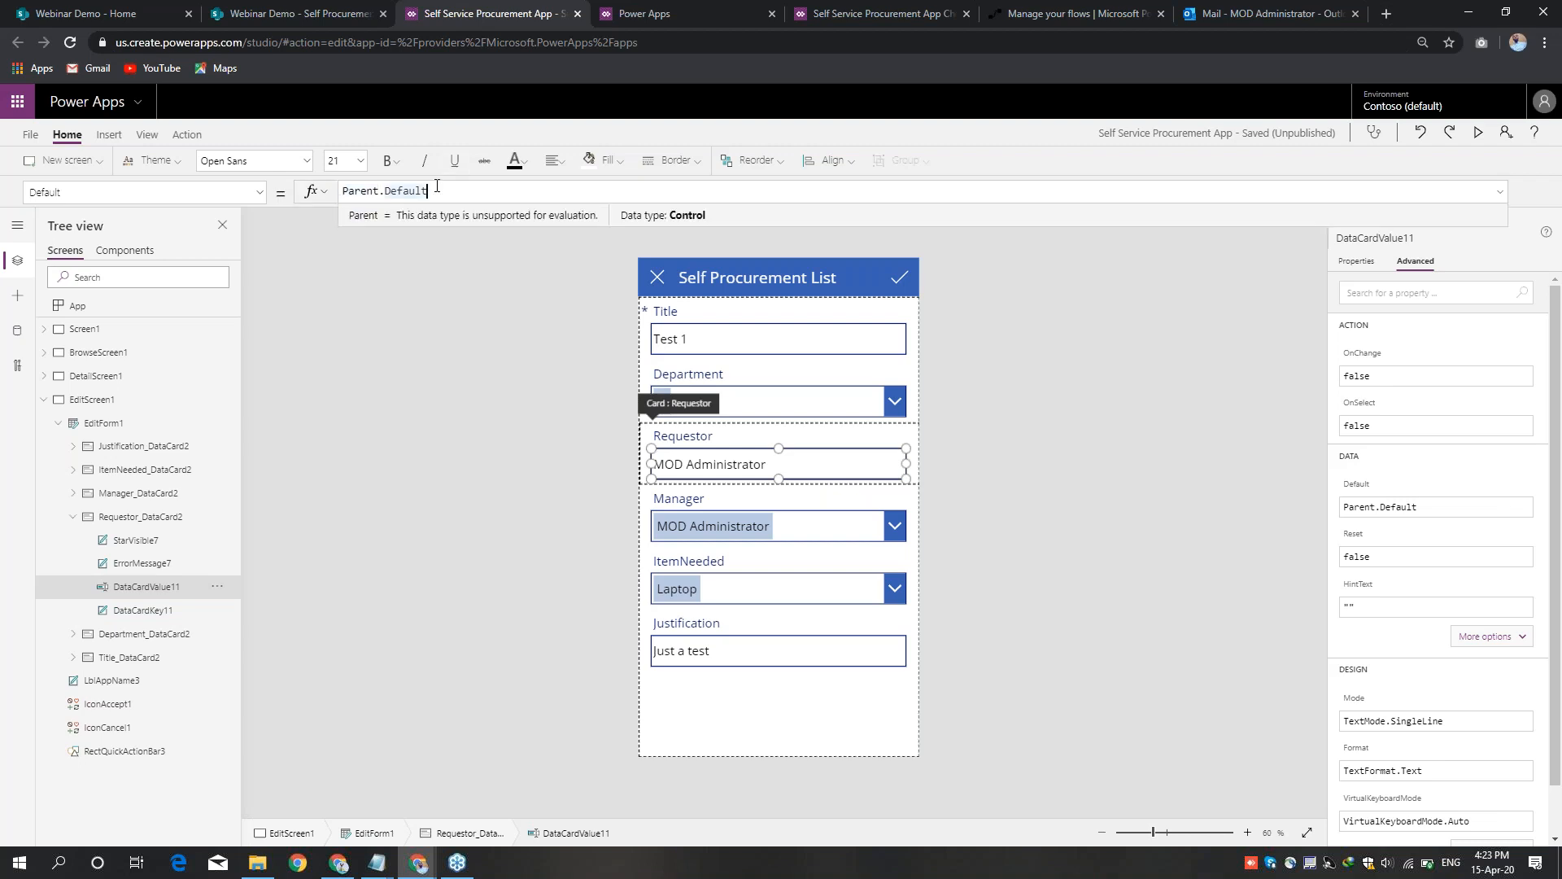
pyautogui.moveTo(437, 187); pyautogui.dragTo(321, 195)
pyautogui.write('User')
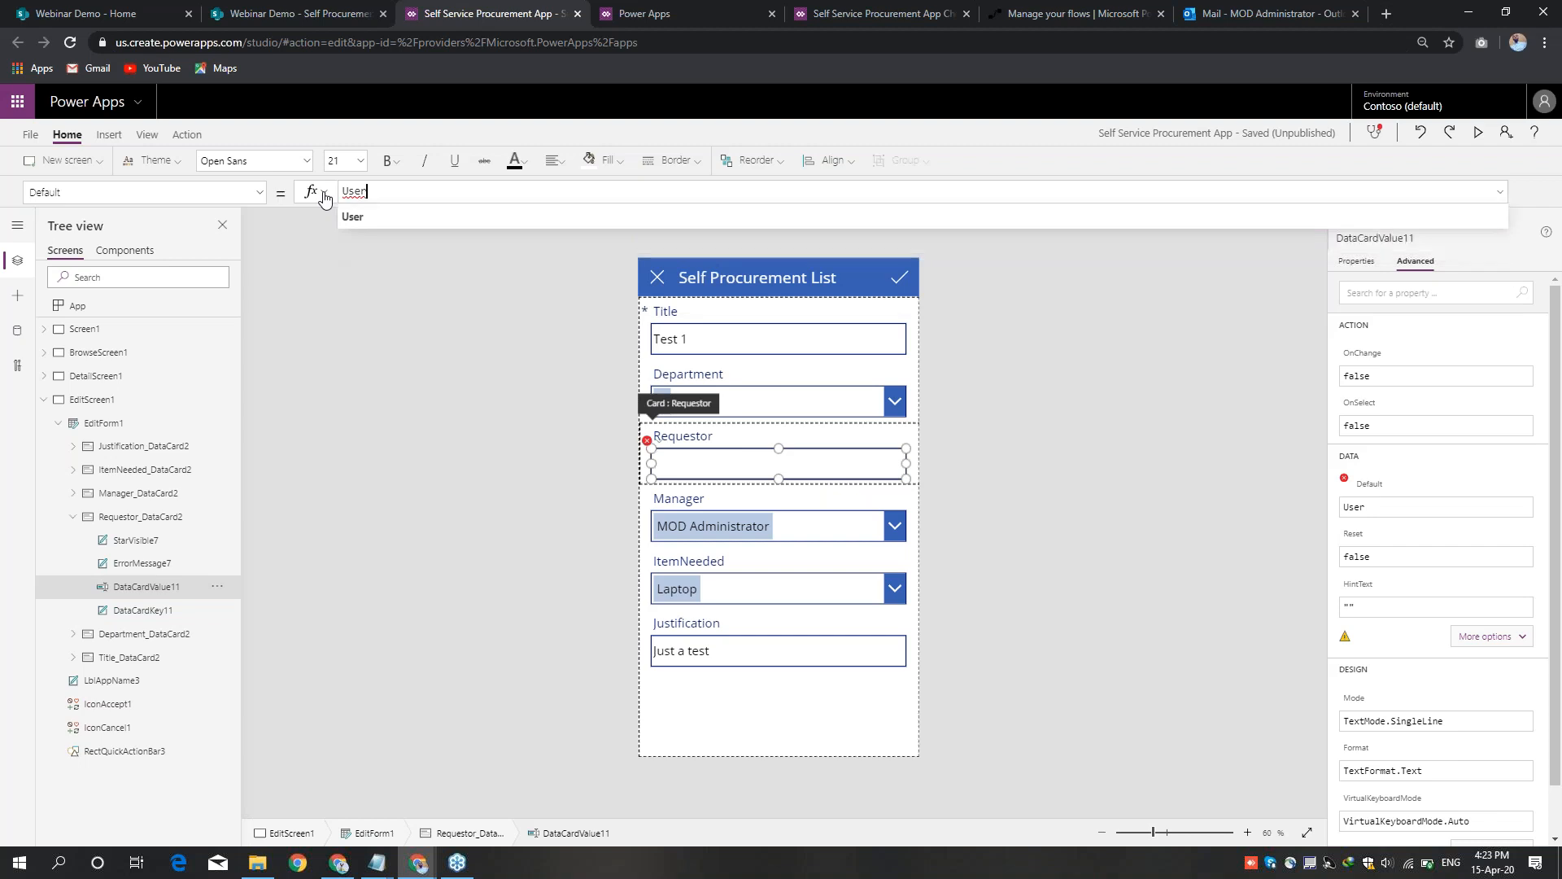
pyautogui.write('().fu')
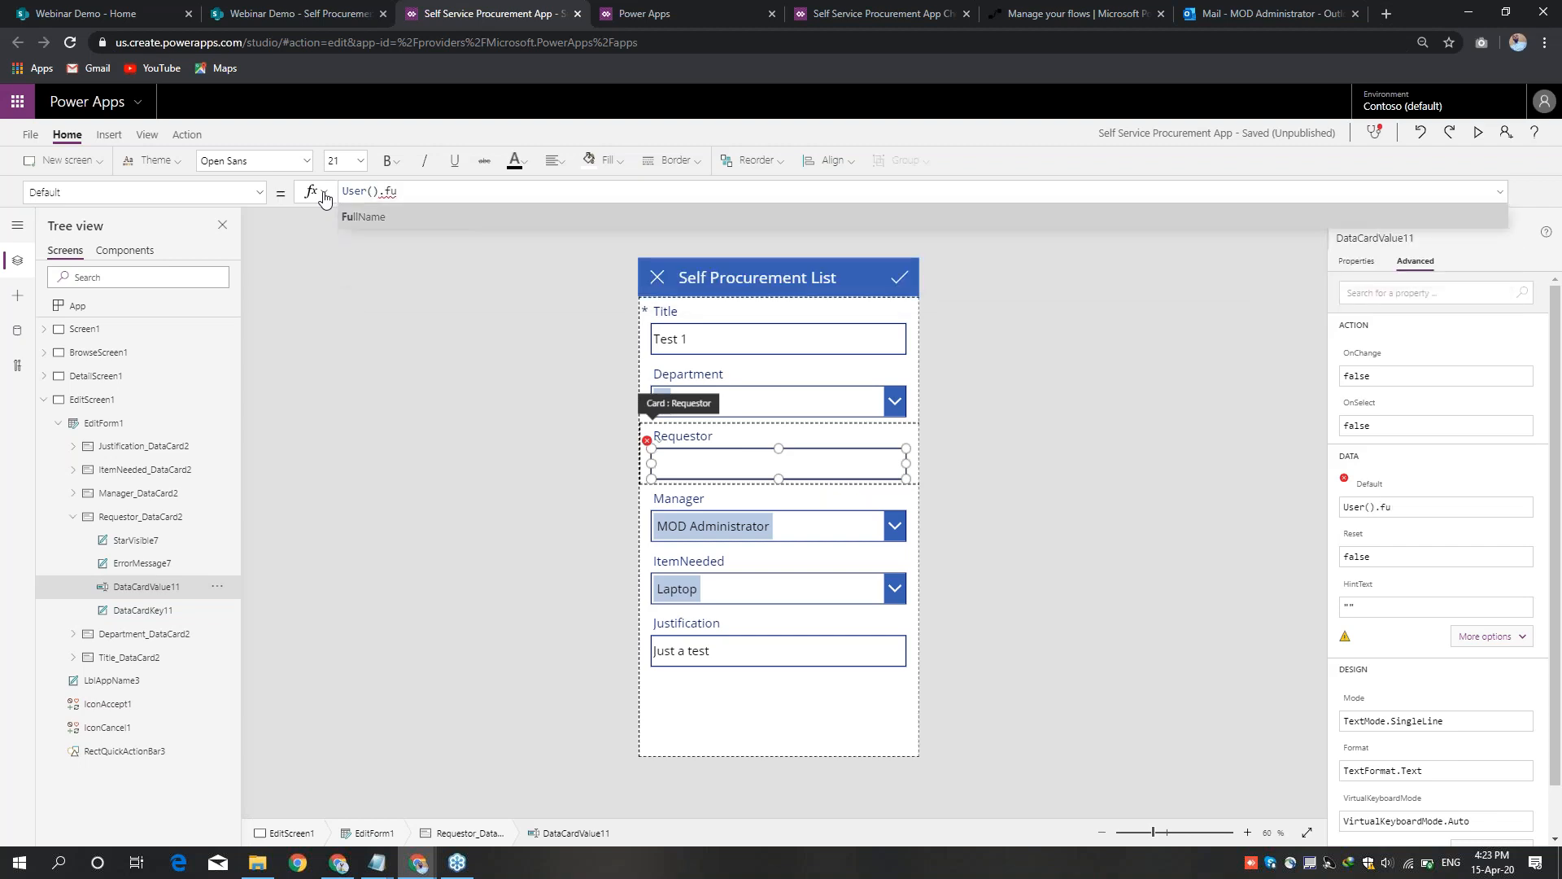
pyautogui.click(363, 216)
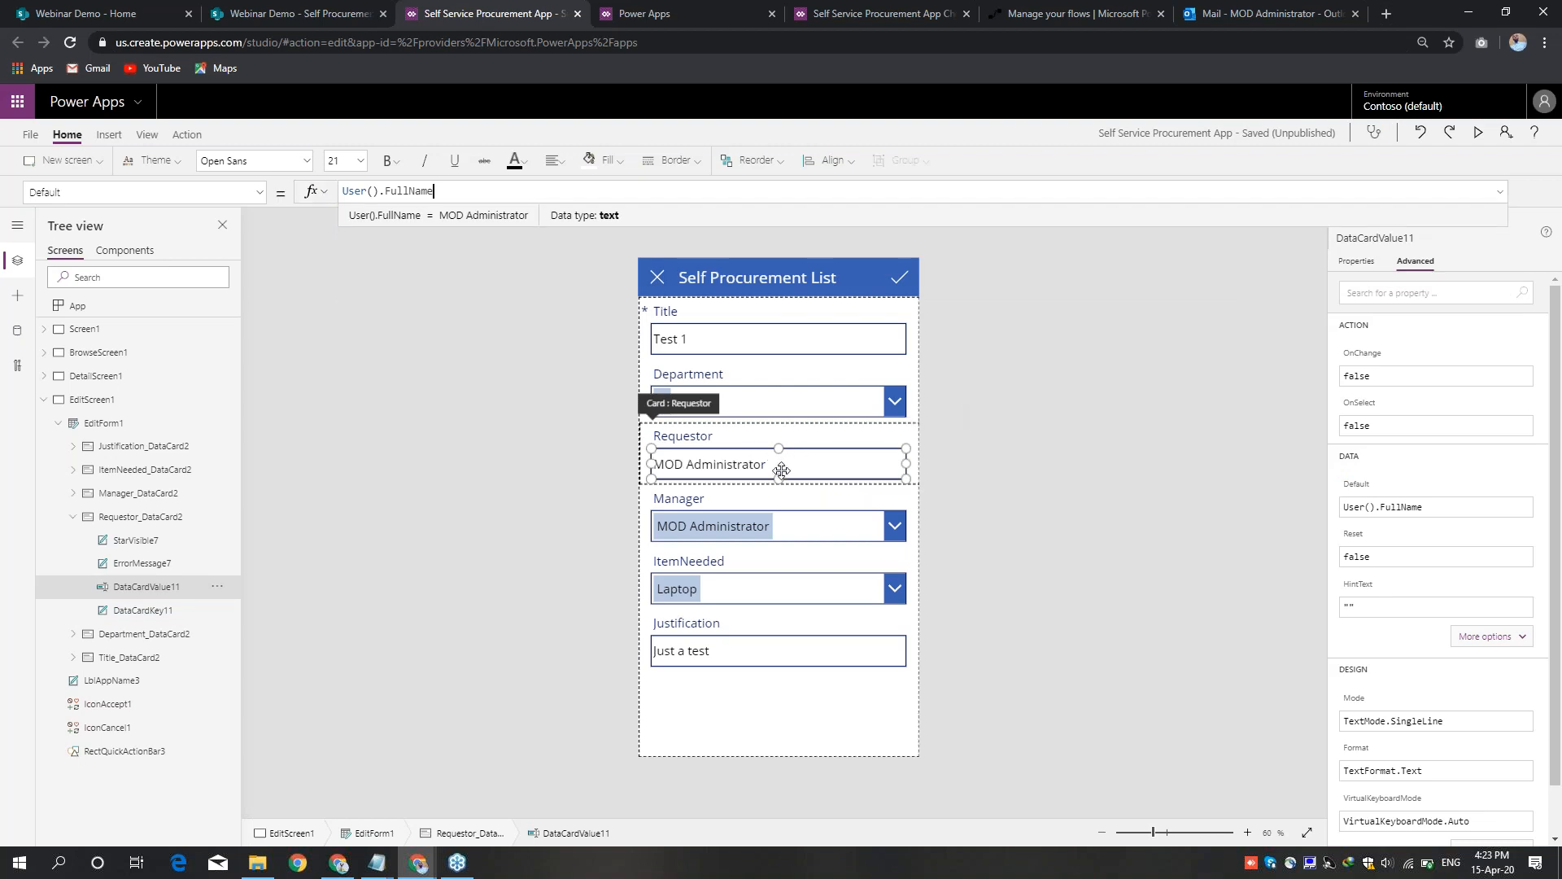
# Step: Preview the edit form to check whether the Requestor field accepts editing, and return to the editor
pyautogui.click(1480, 132)
pyautogui.click(677, 407)
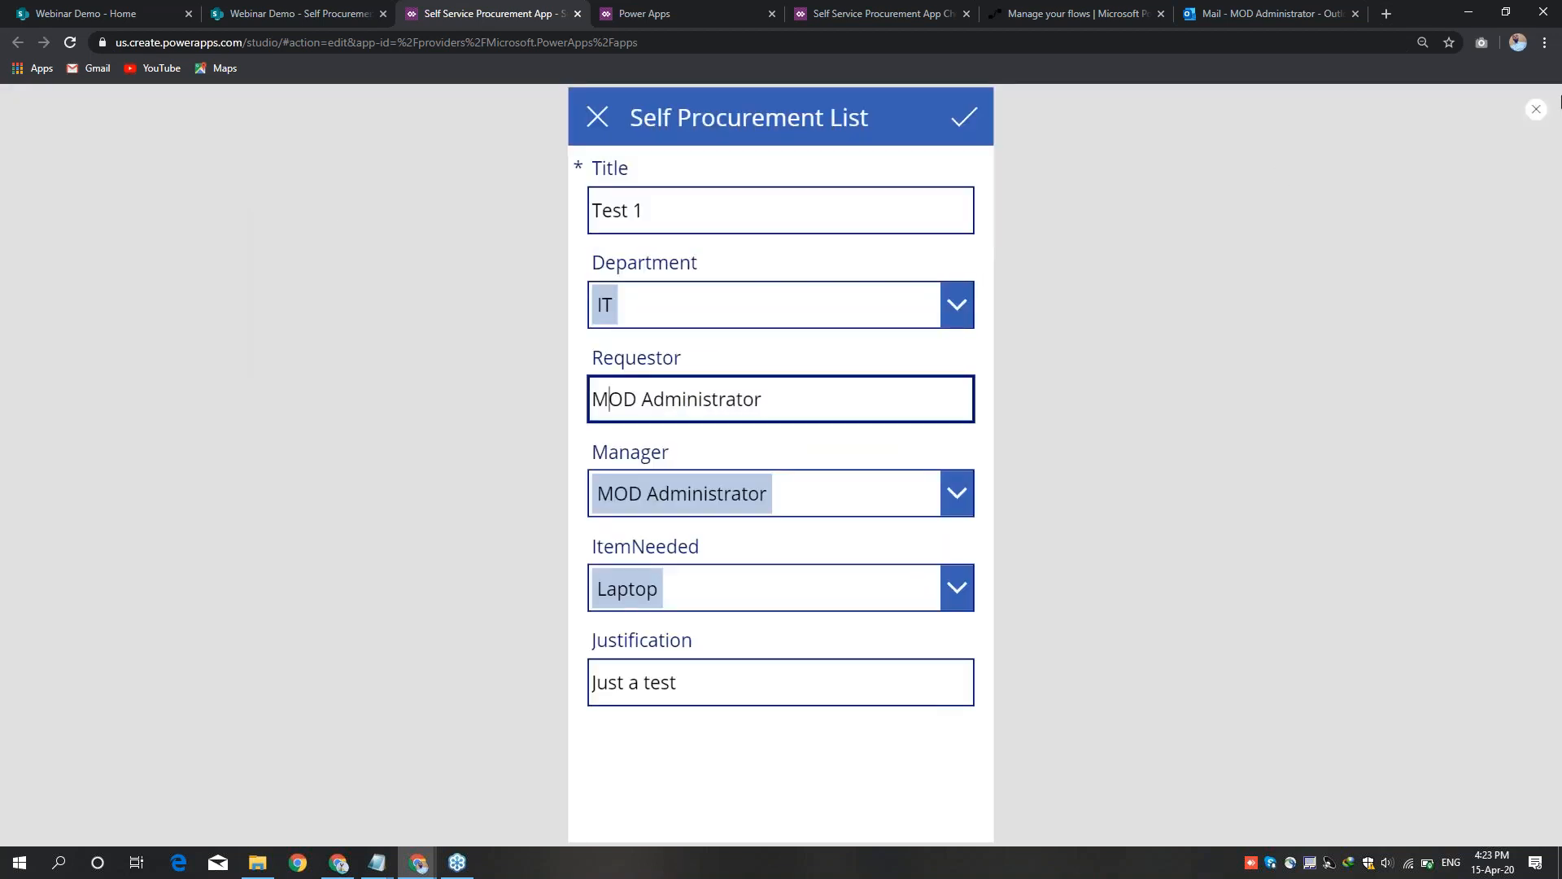
pyautogui.click(1537, 115)
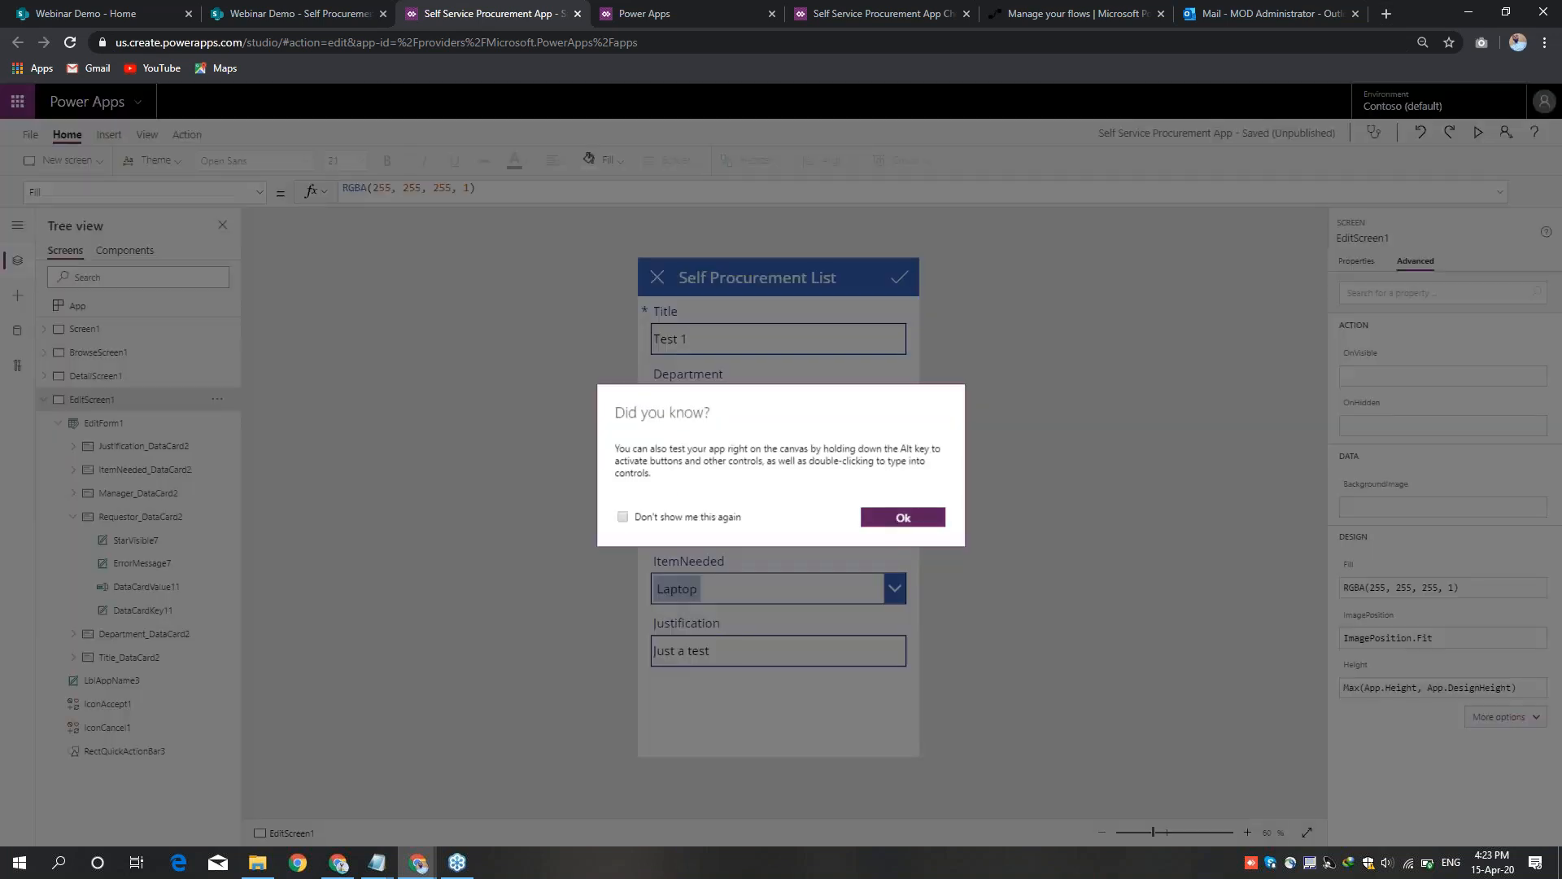
pyautogui.click(898, 519)
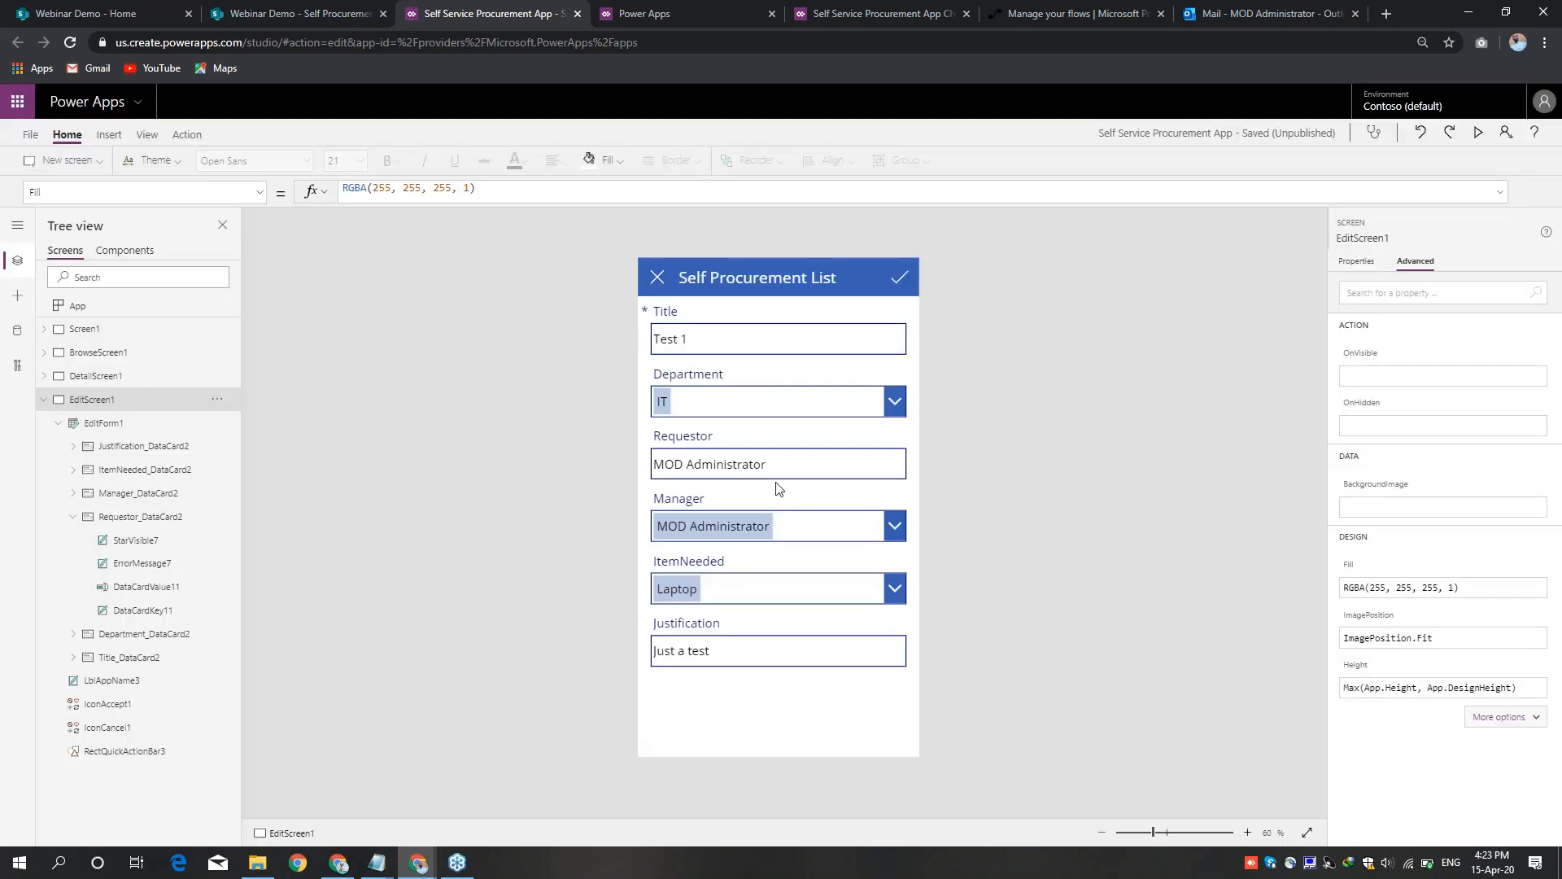
# Step: Set the DisplayMode property of the text input inside the Requestor card to DisplayMode.View
pyautogui.click(746, 464)
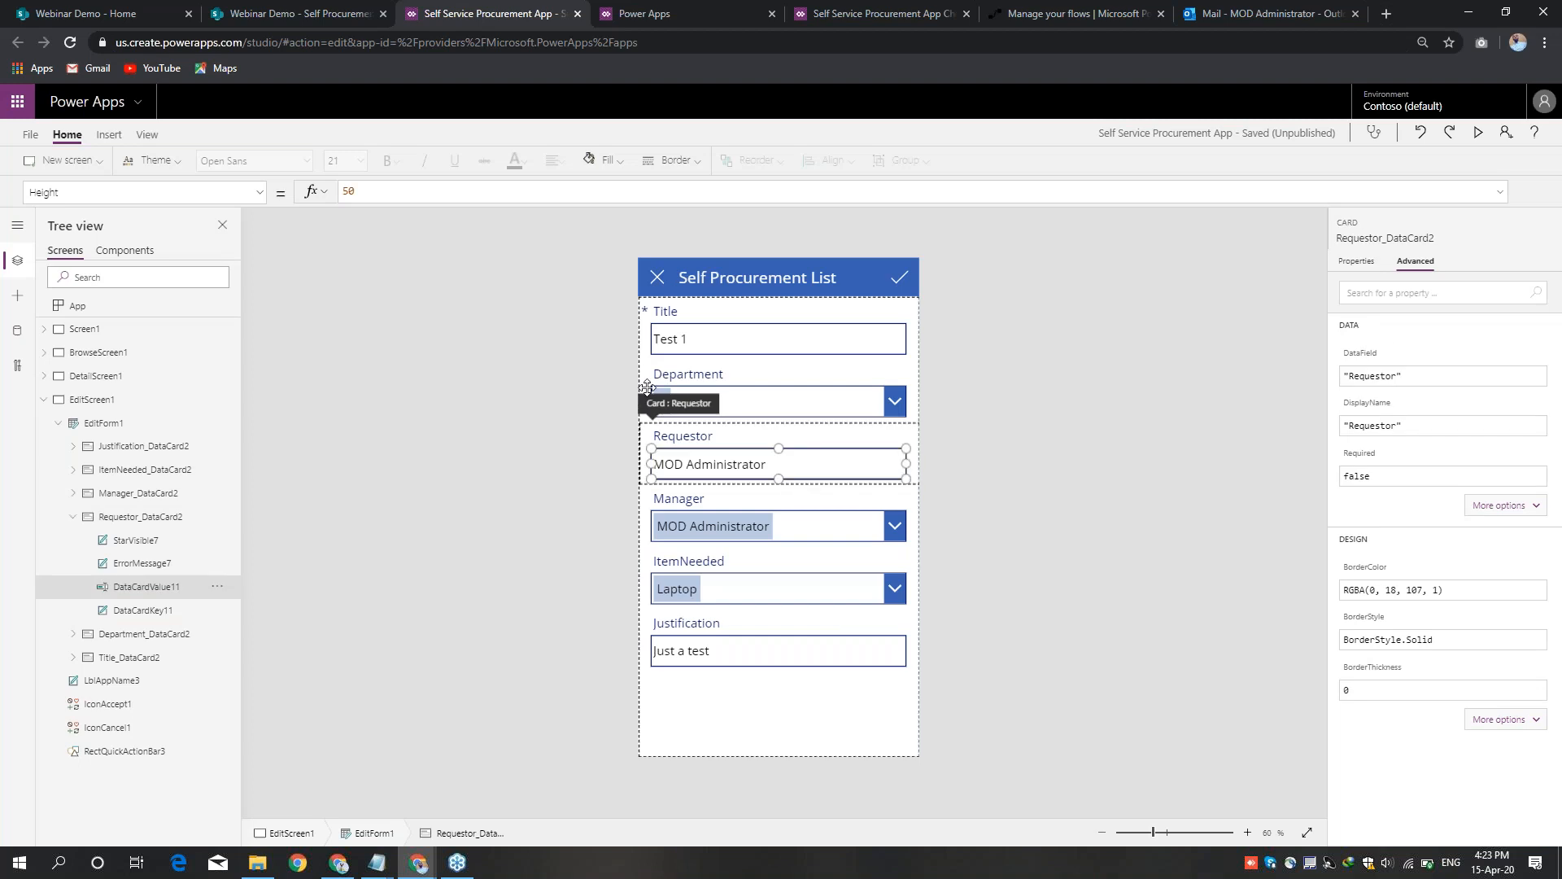
pyautogui.click(142, 192)
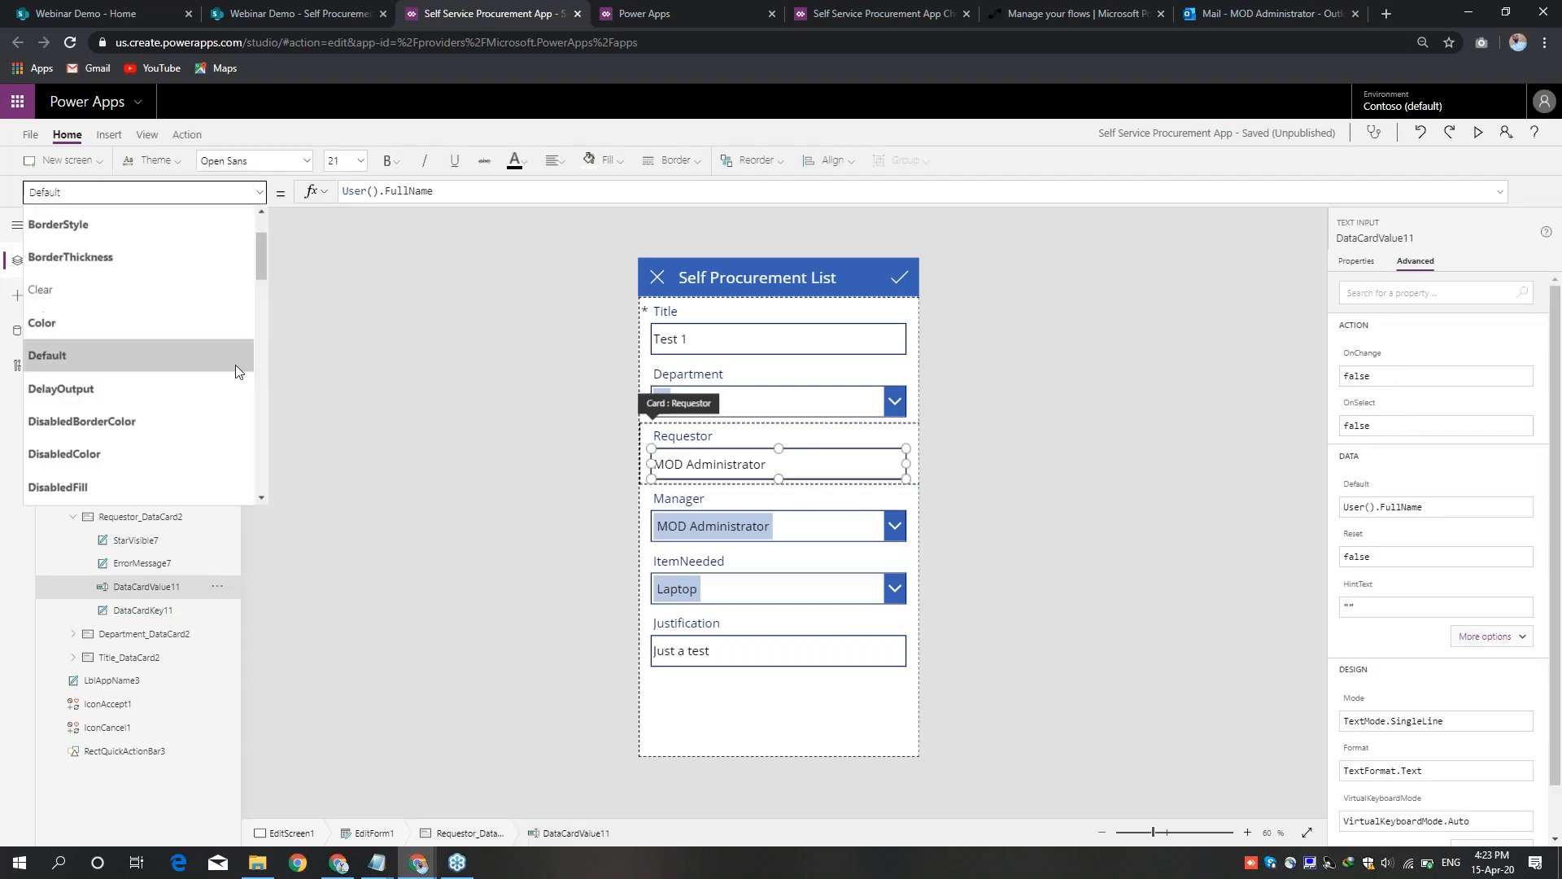
pyautogui.click(258, 436)
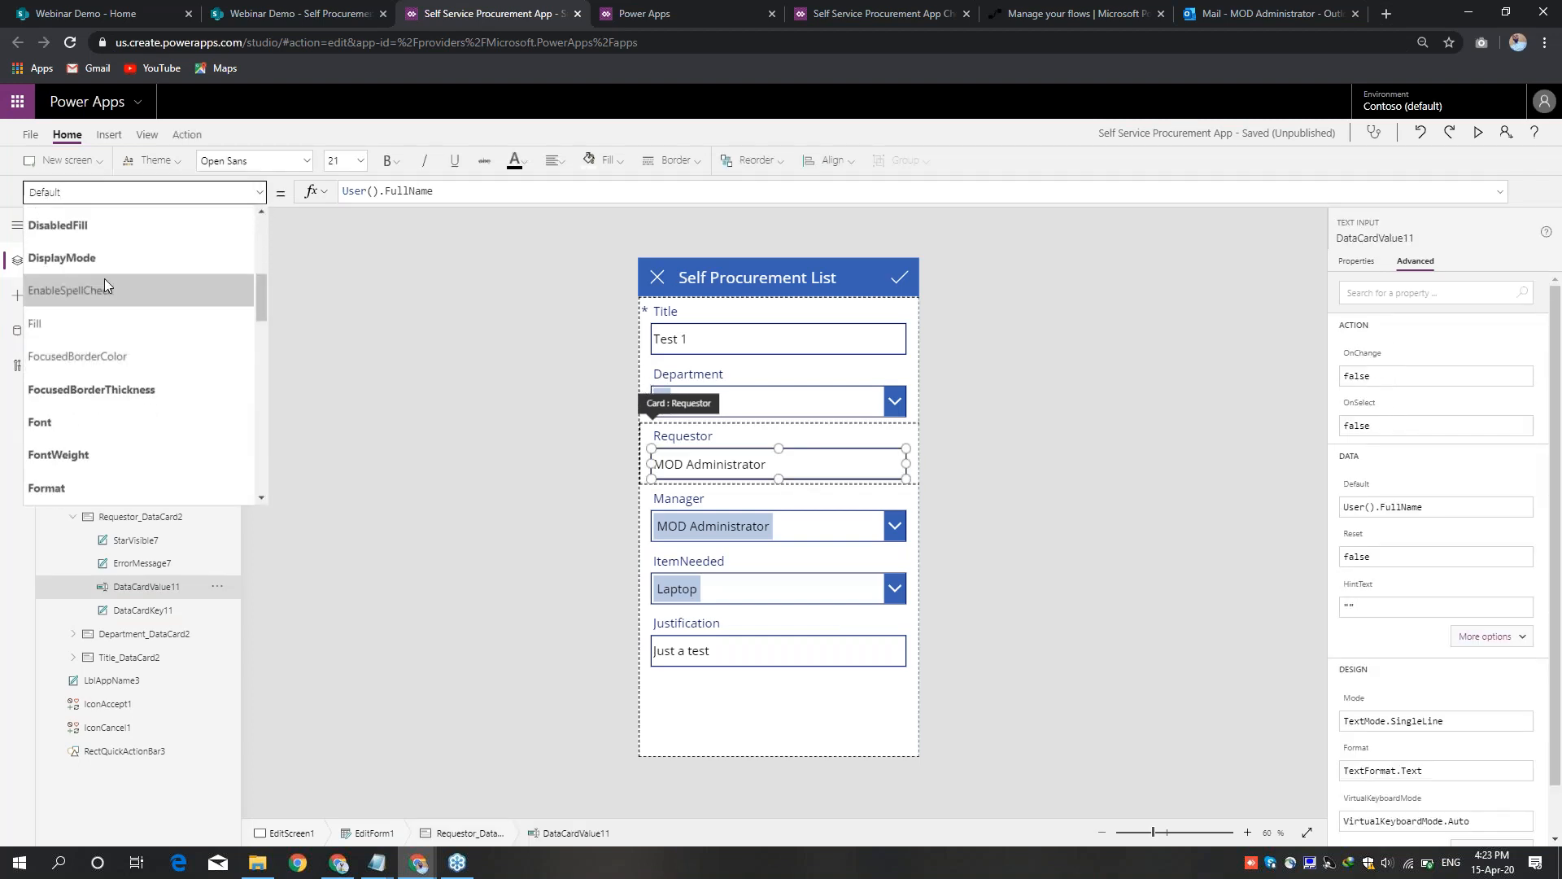
pyautogui.click(103, 267)
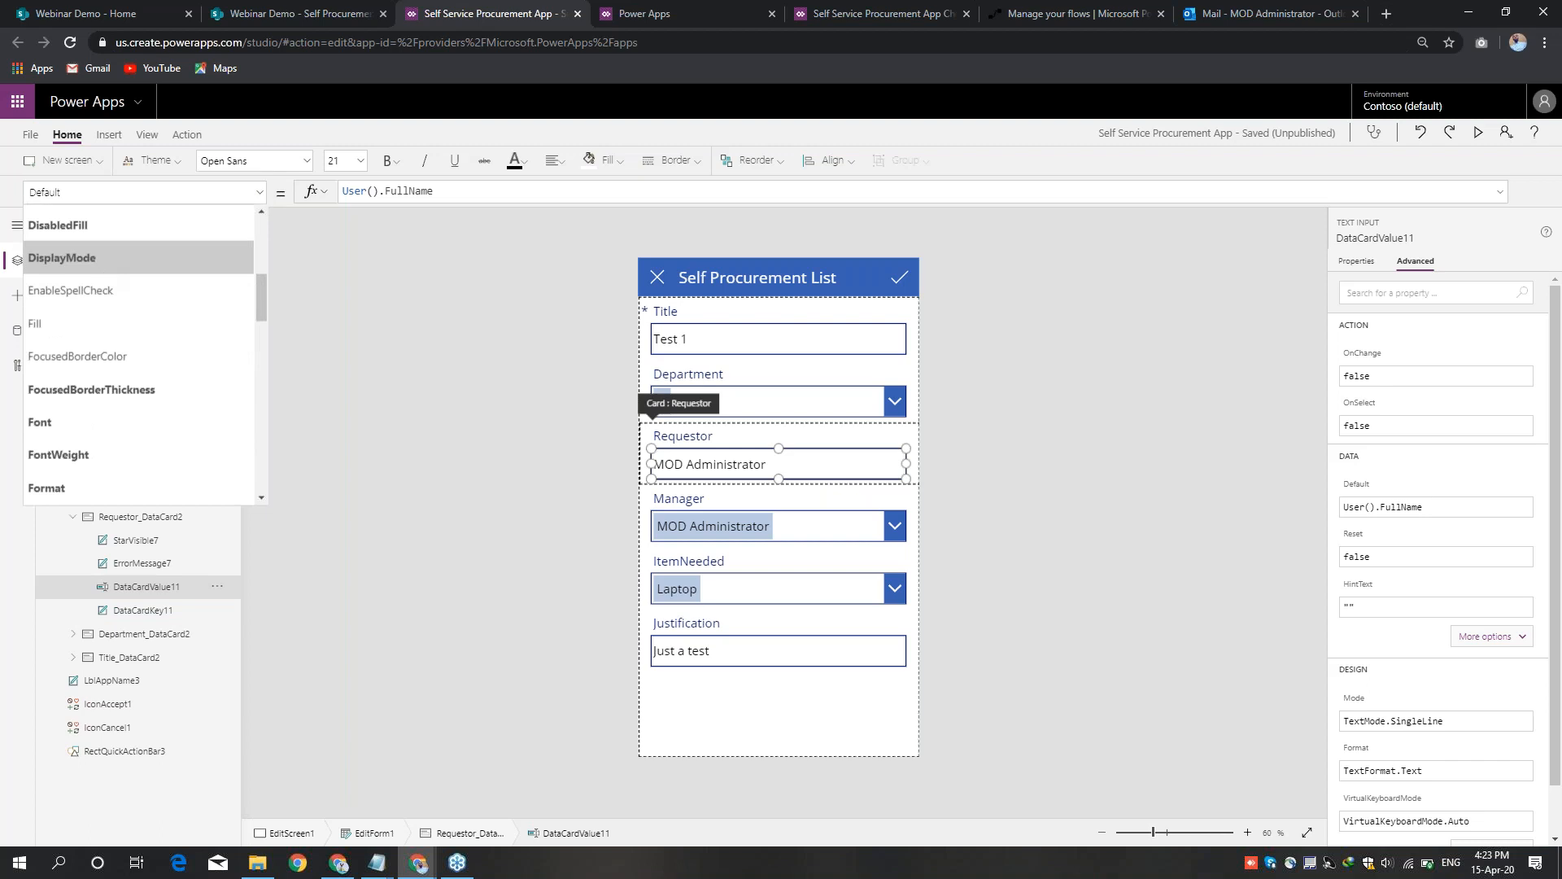
pyautogui.write('disp')
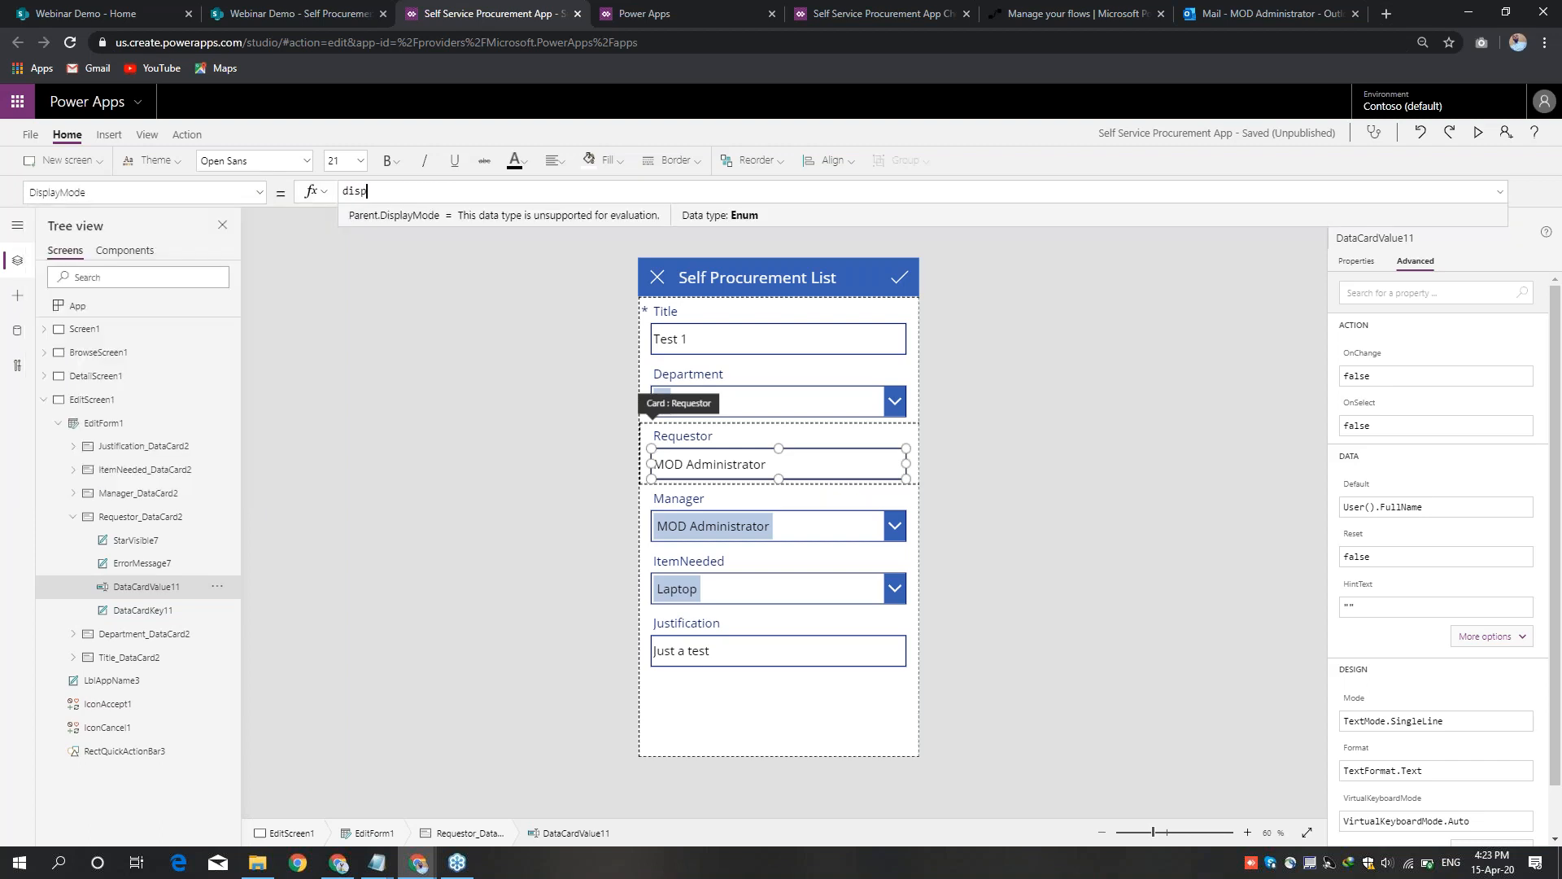
pyautogui.press('Down')
pyautogui.press('Down')
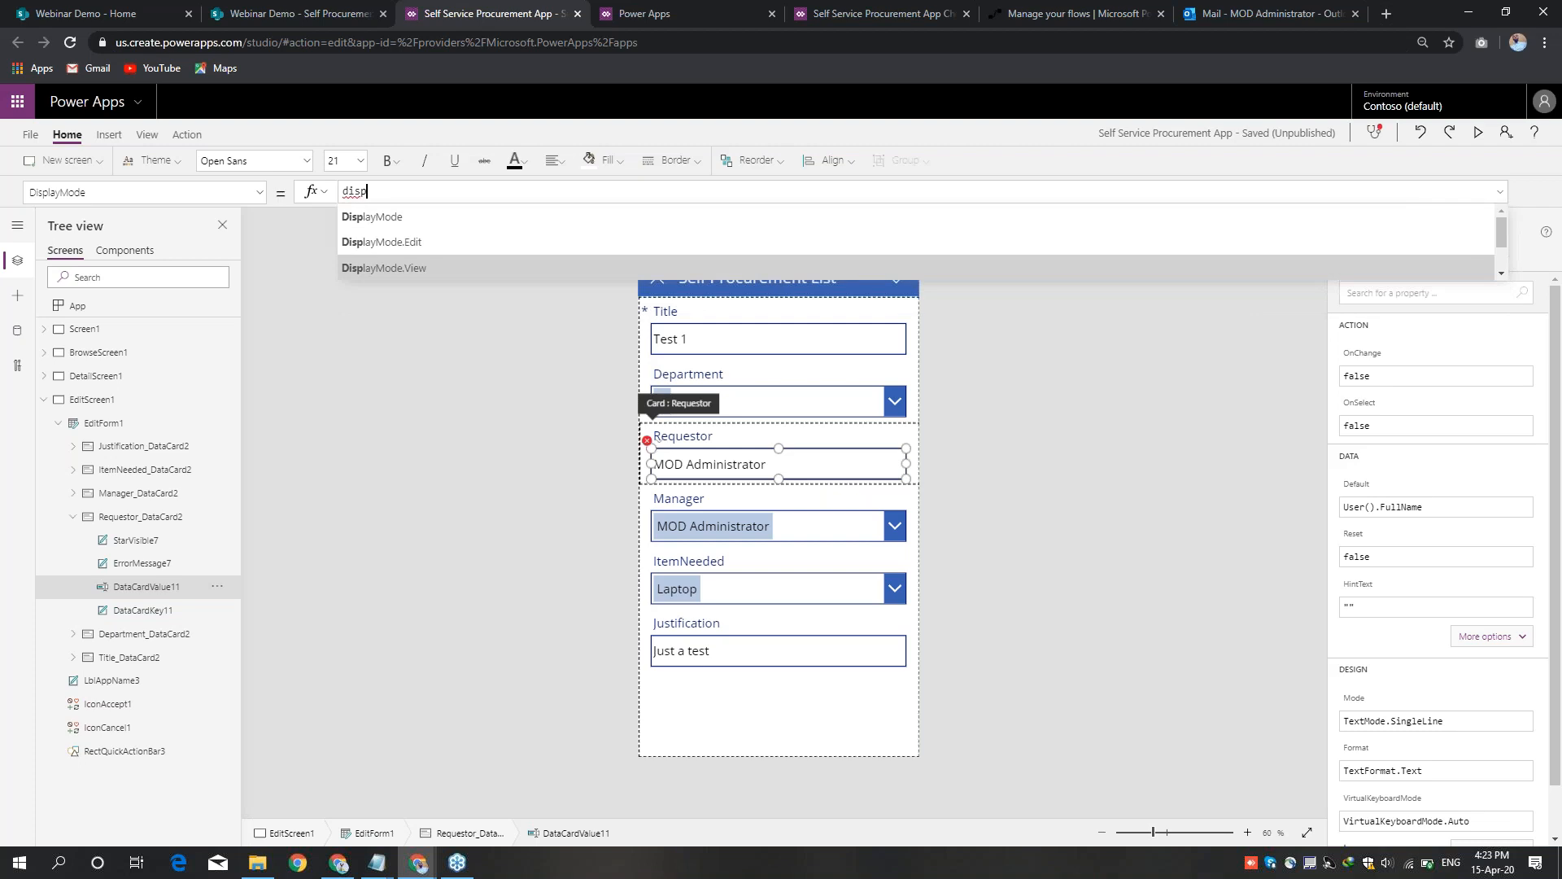
pyautogui.press('Tab')
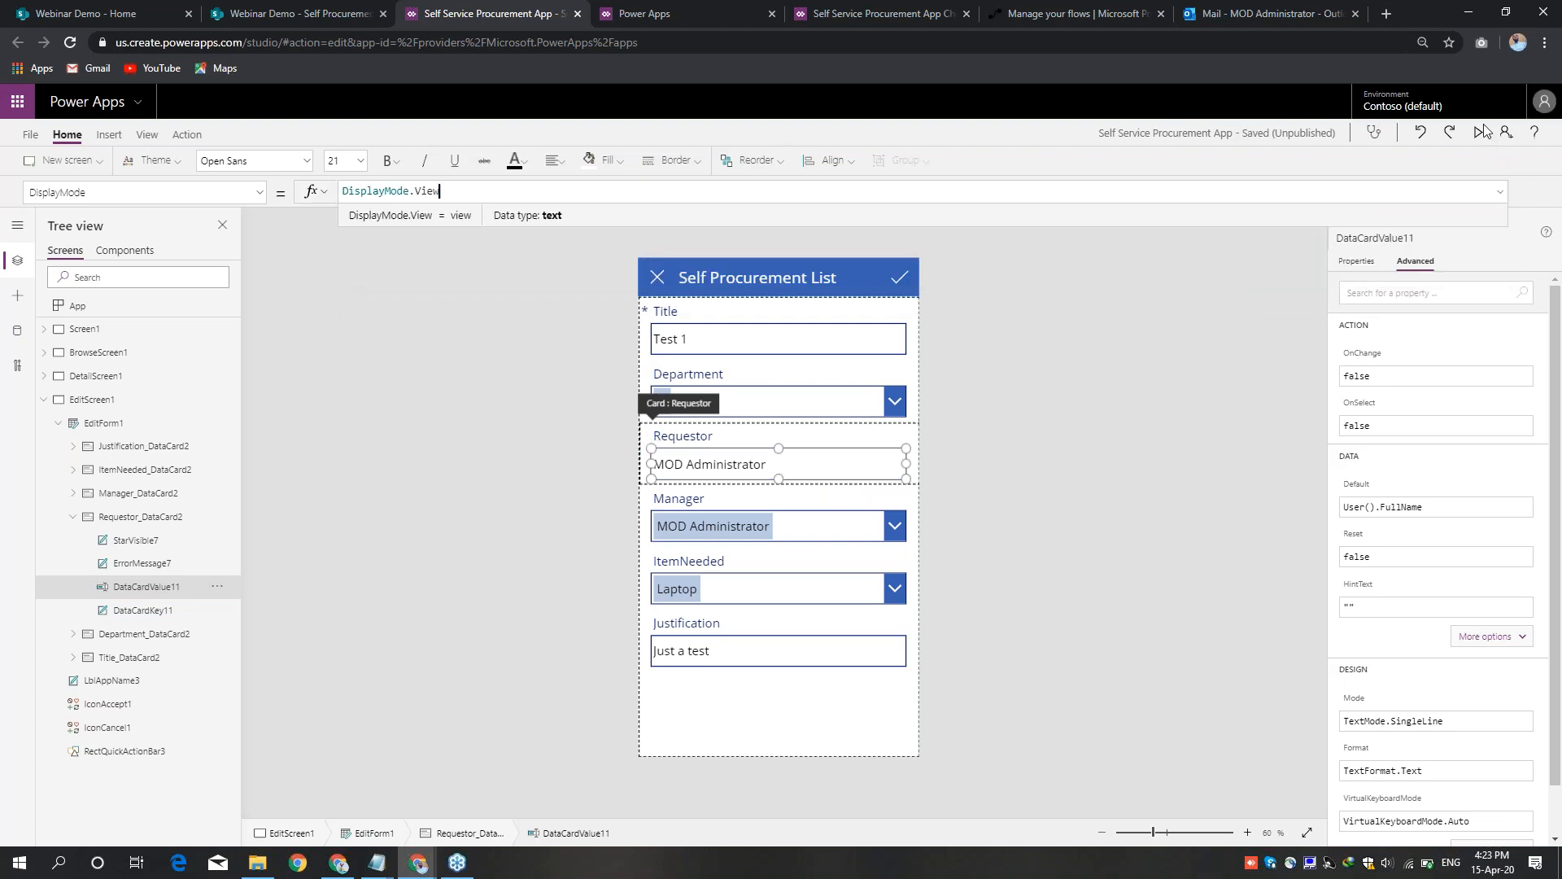
# Step: Preview the form again to test that the Requestor value is read-only, and return to the editor
pyautogui.click(1480, 133)
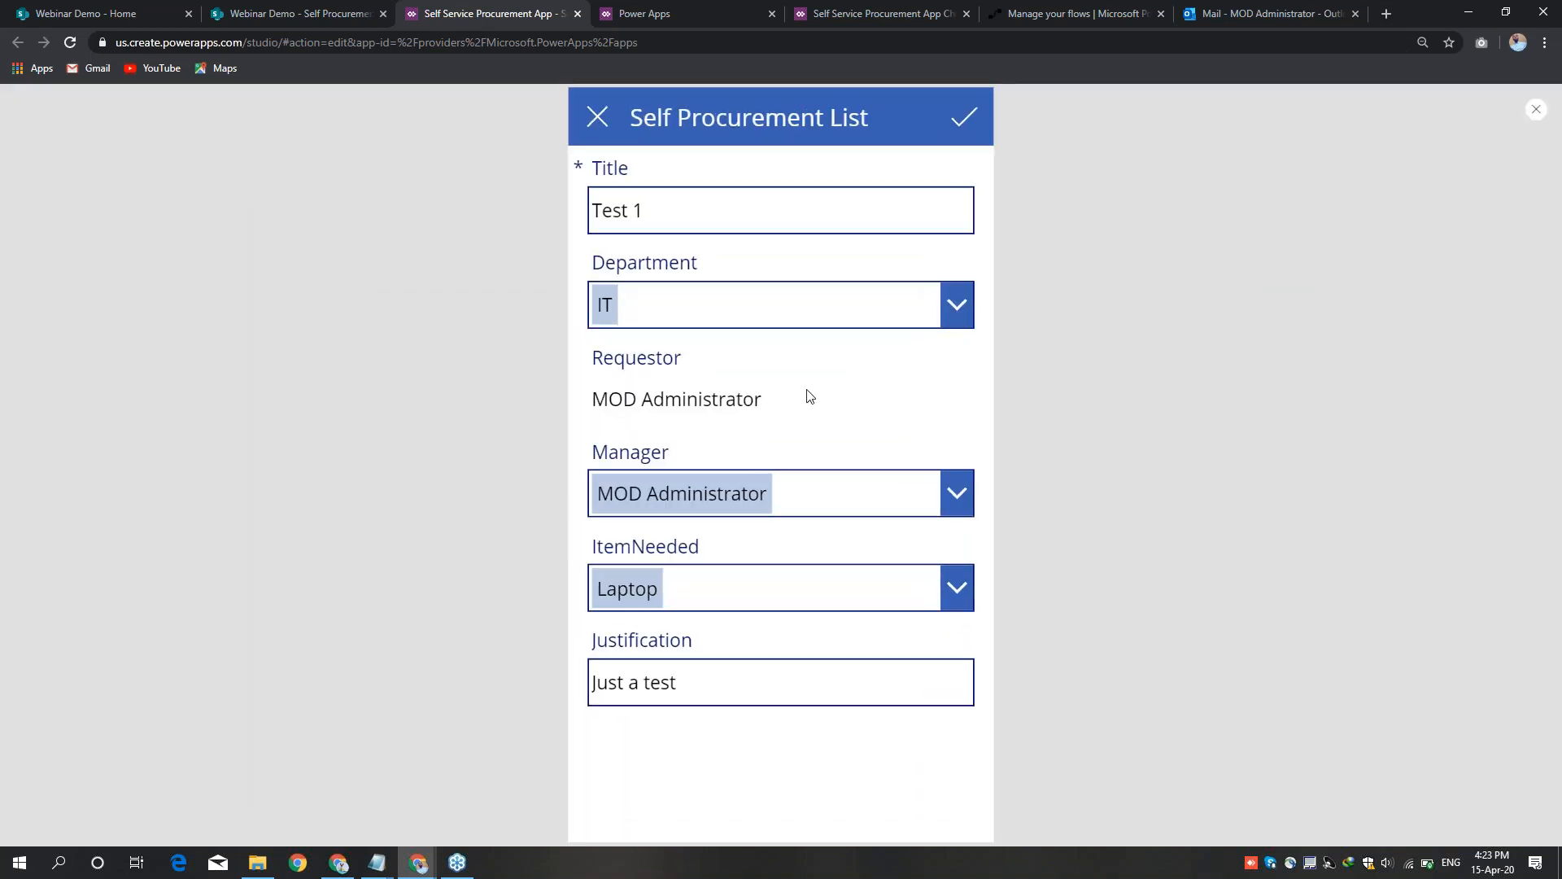
pyautogui.tripleClick(643, 399)
pyautogui.moveTo(761, 399); pyautogui.dragTo(657, 400)
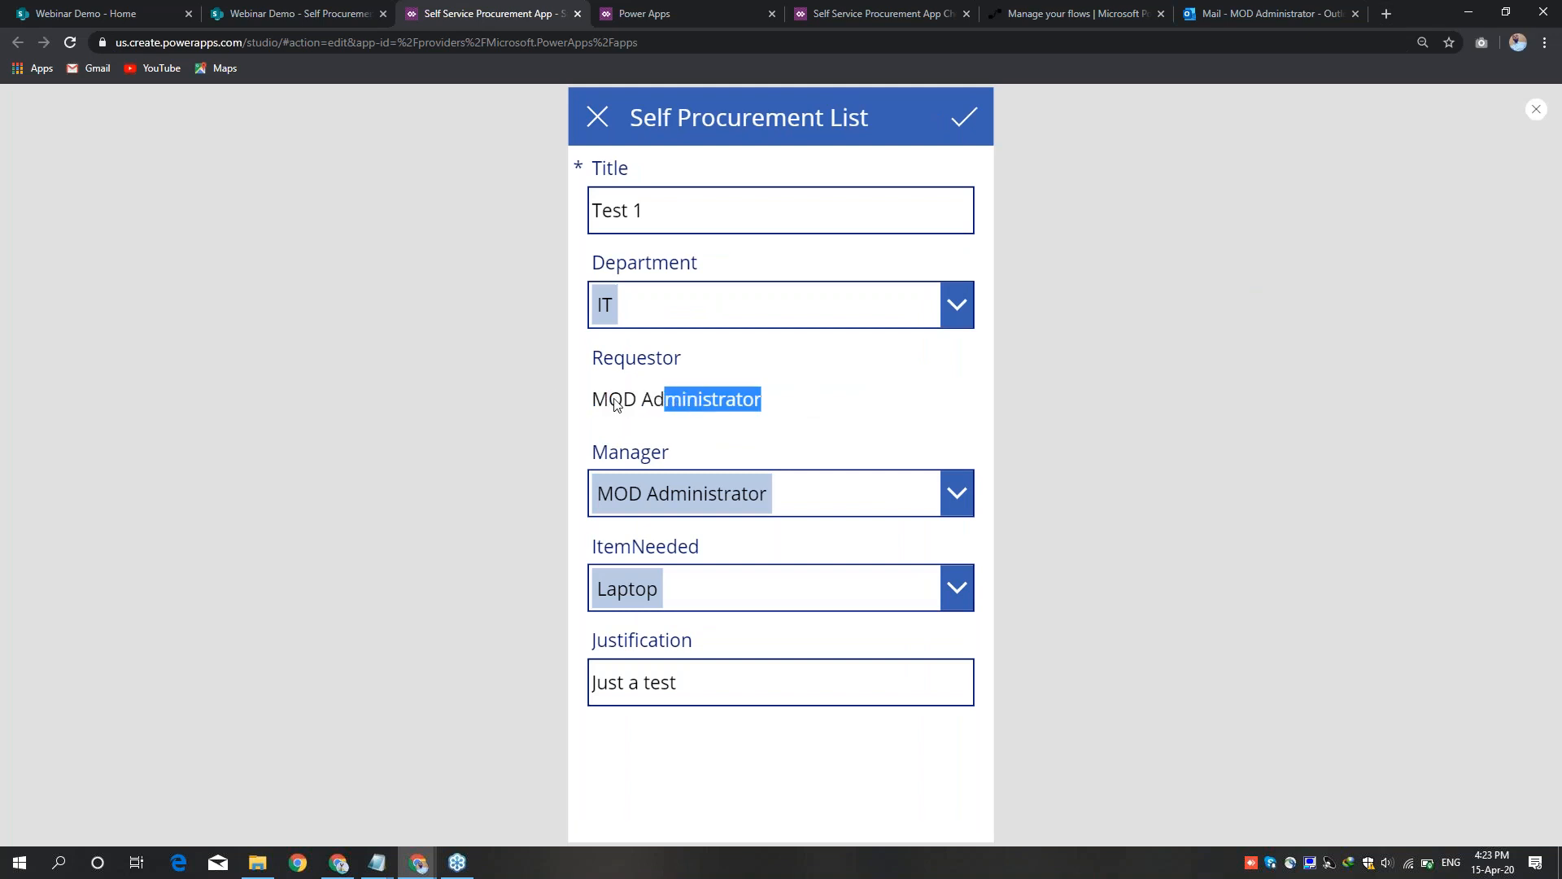
pyautogui.click(827, 396)
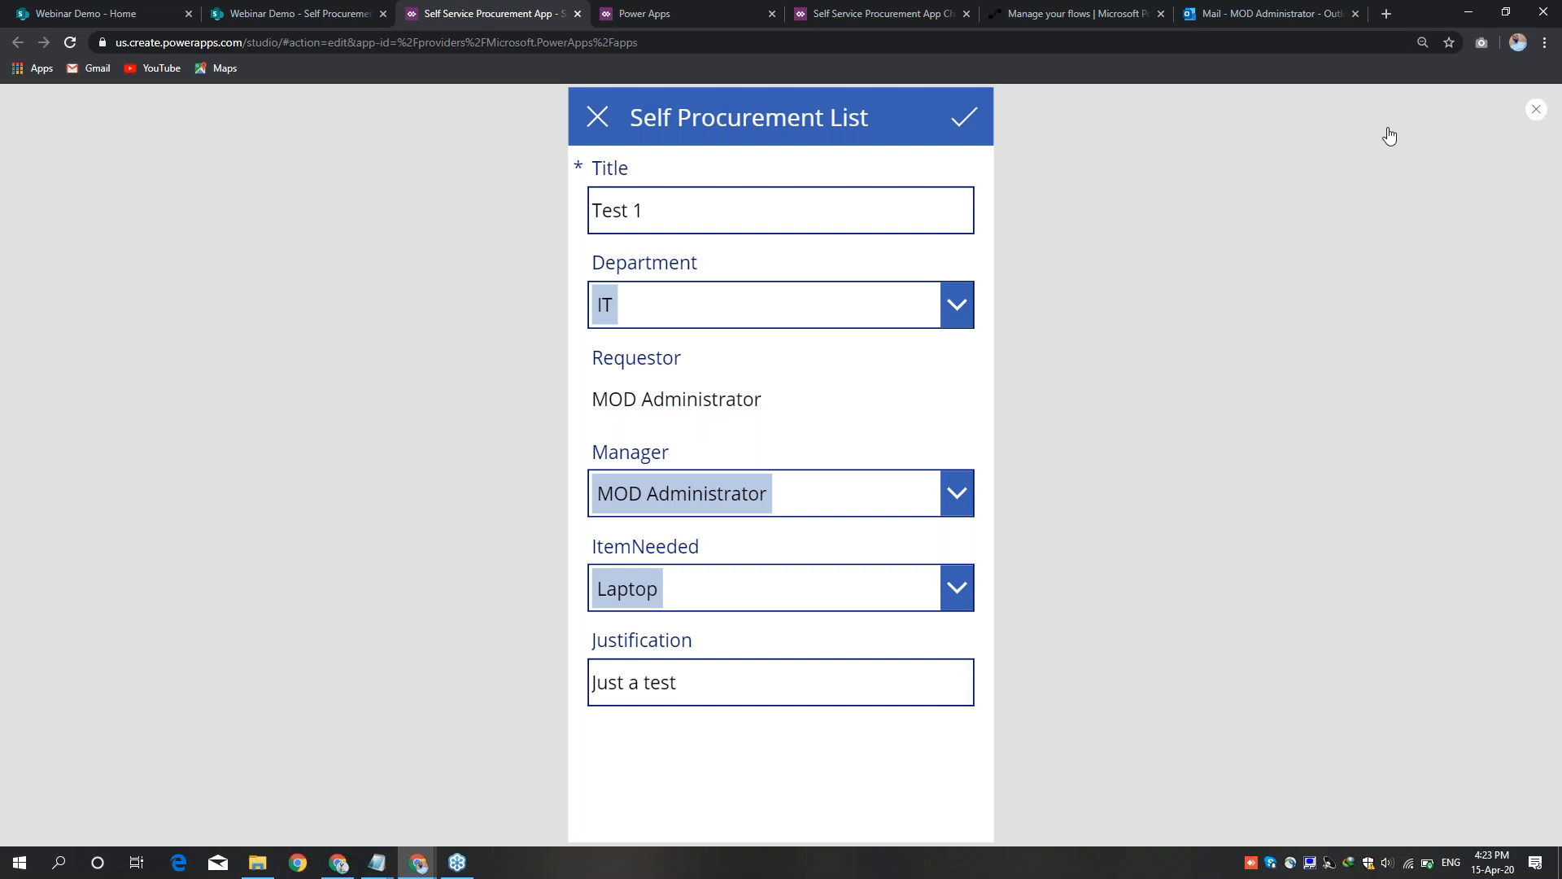
pyautogui.press('Escape')
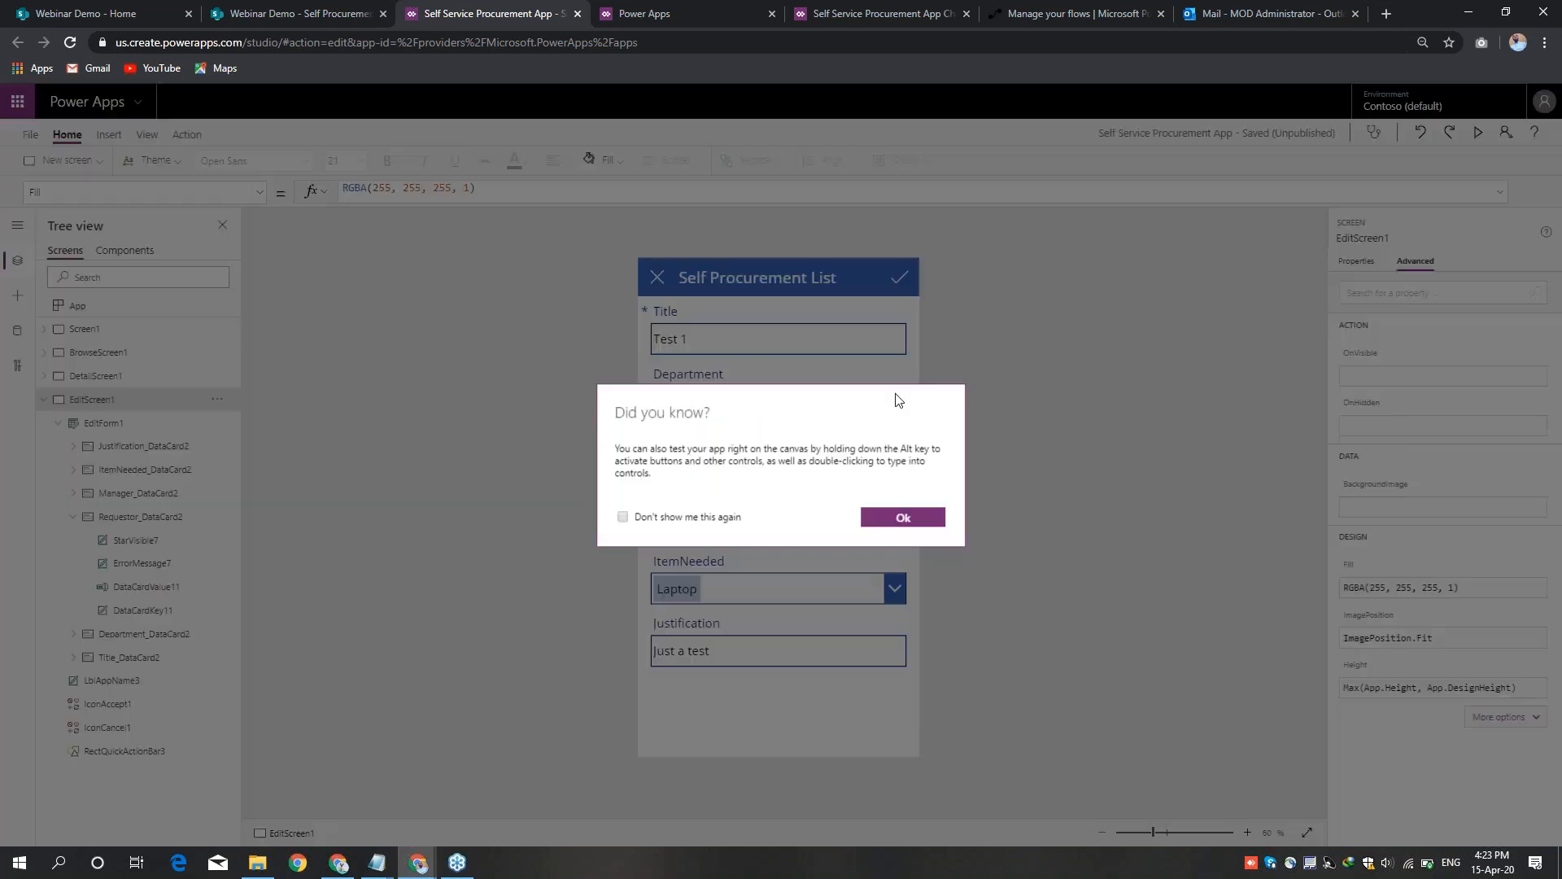
pyautogui.click(900, 516)
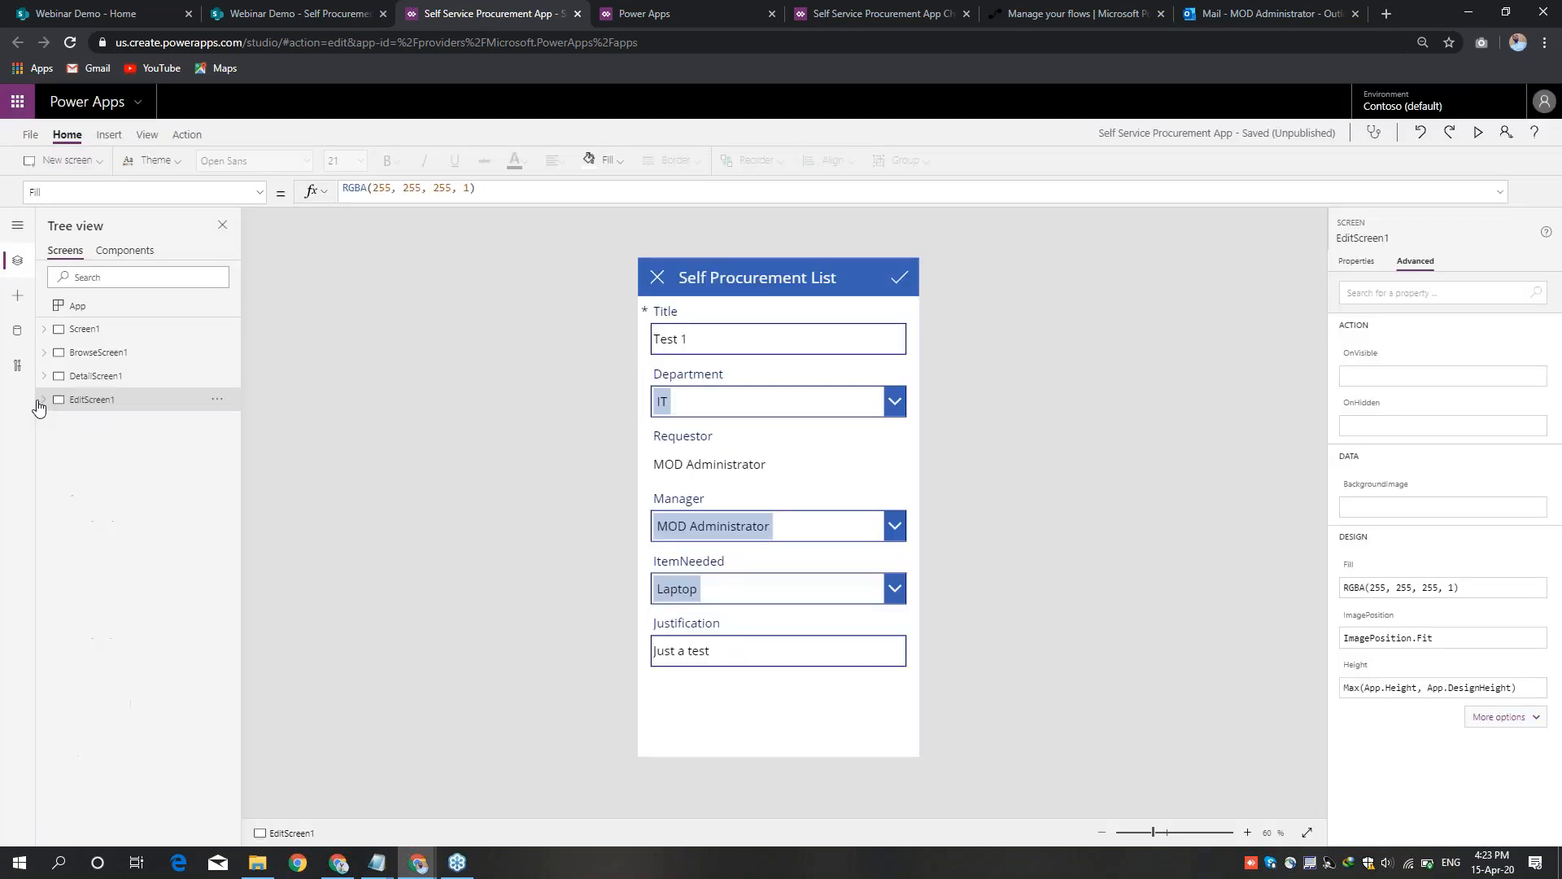
# Step: Go to Screen1, save the Self Service Procurement App and publish this version
pyautogui.click(77, 328)
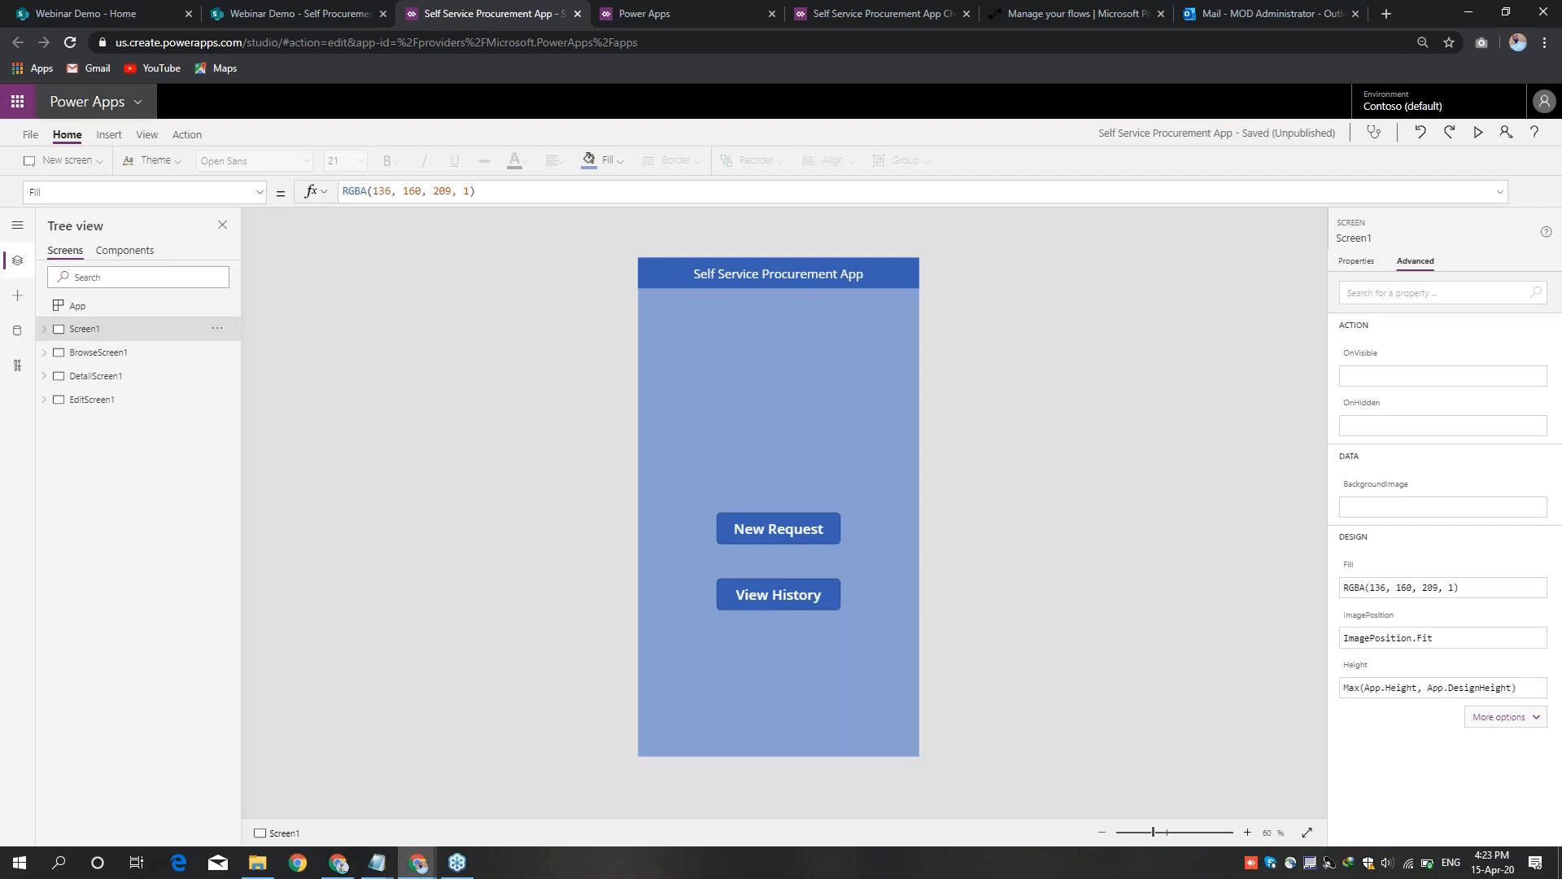
pyautogui.click(30, 134)
pyautogui.click(191, 352)
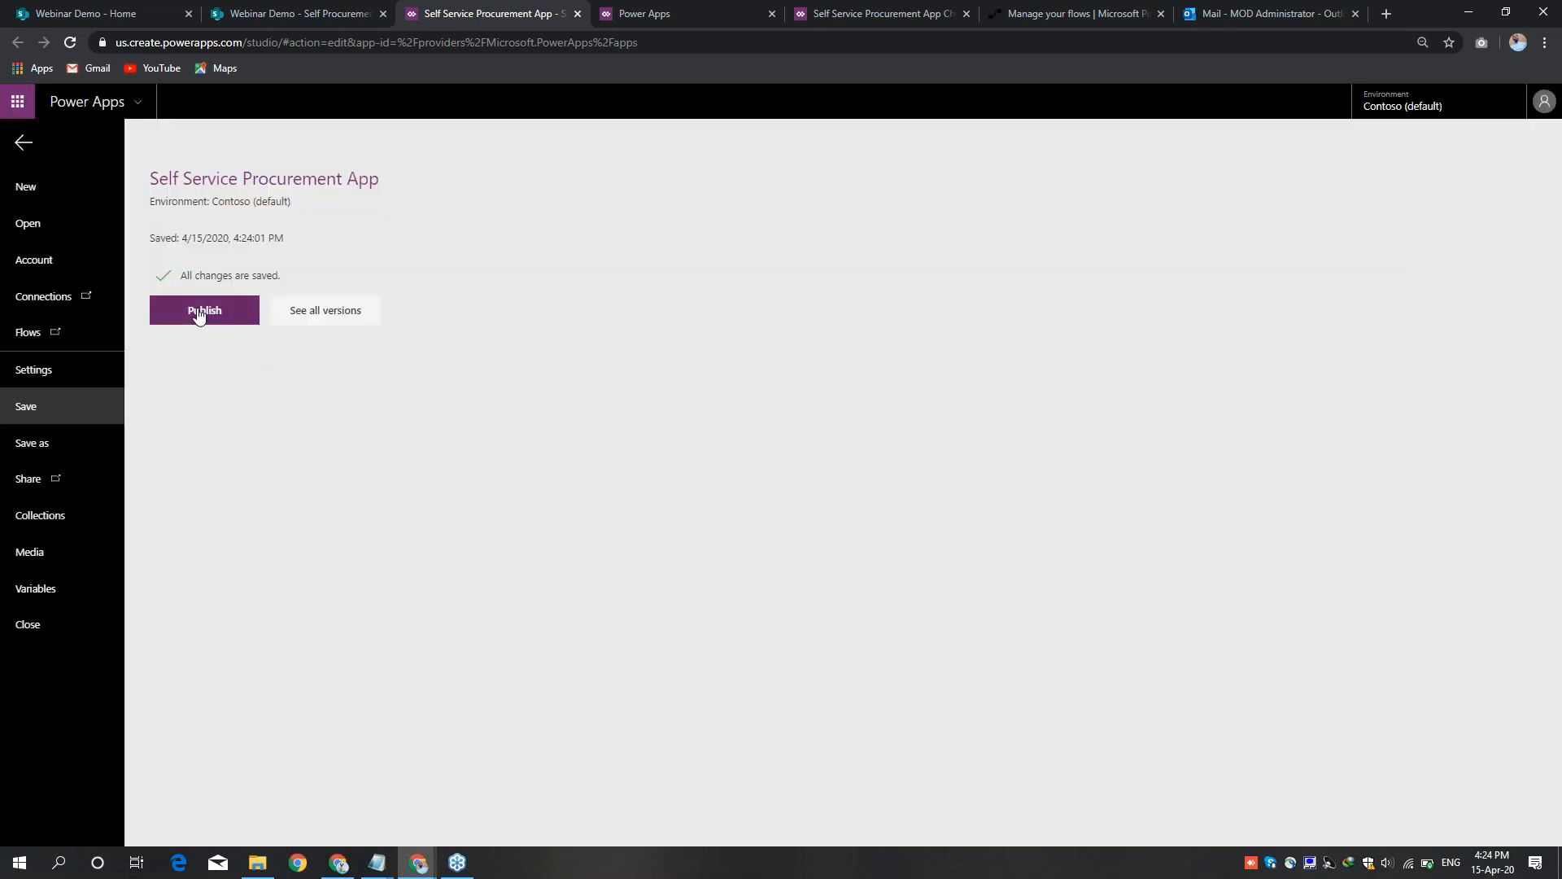
pyautogui.click(198, 315)
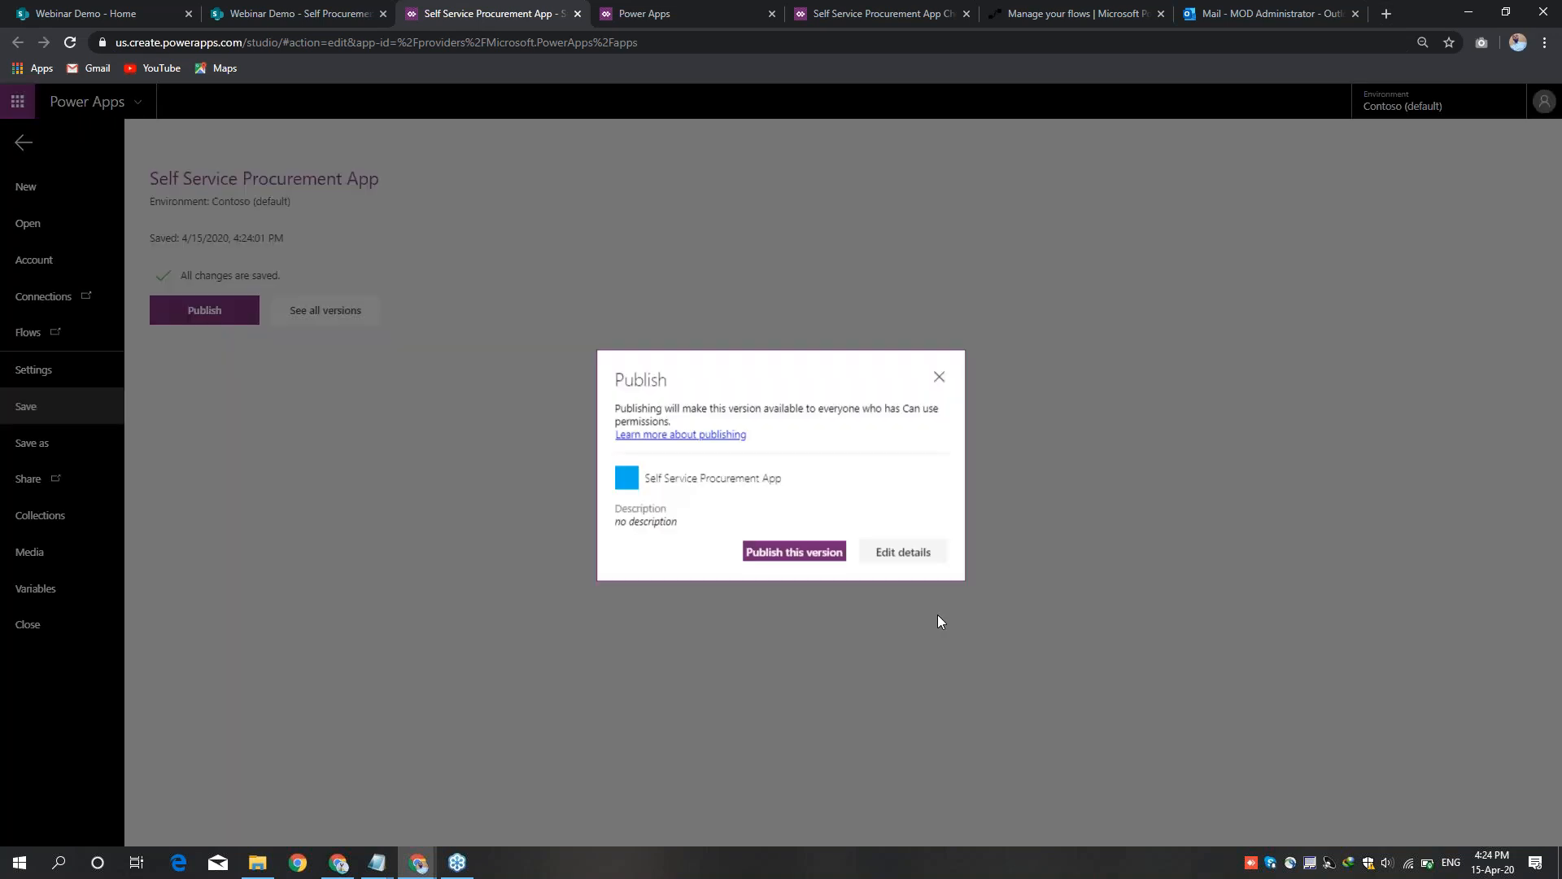
pyautogui.click(794, 552)
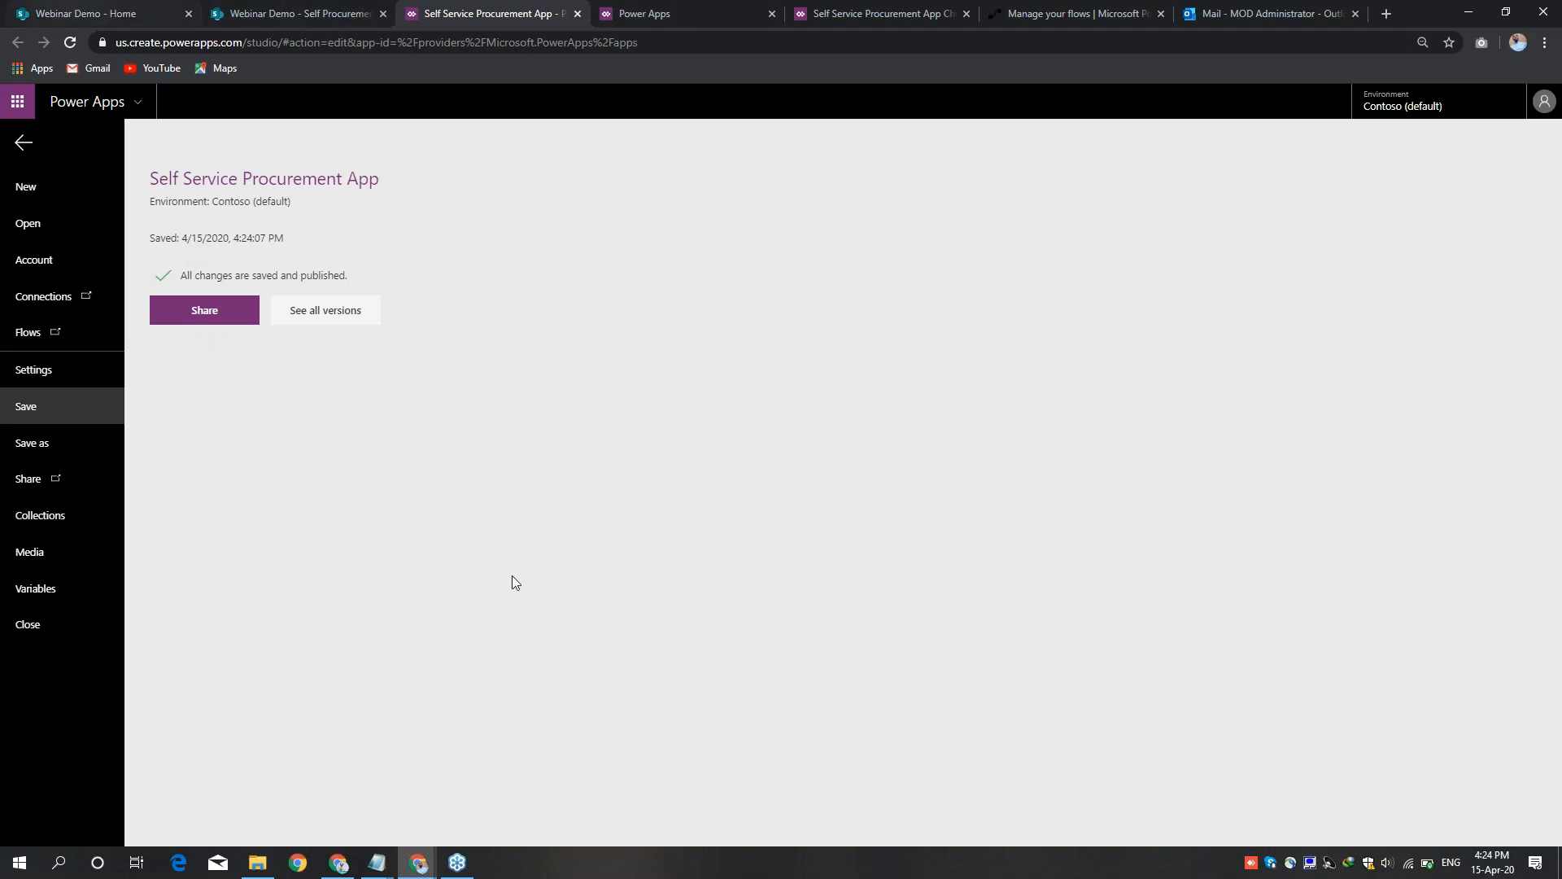
# Step: Switch to the checklist app, tick off the irrelevant fields deletion and Publish App tasks, and minimize its window
pyautogui.moveTo(417, 863)
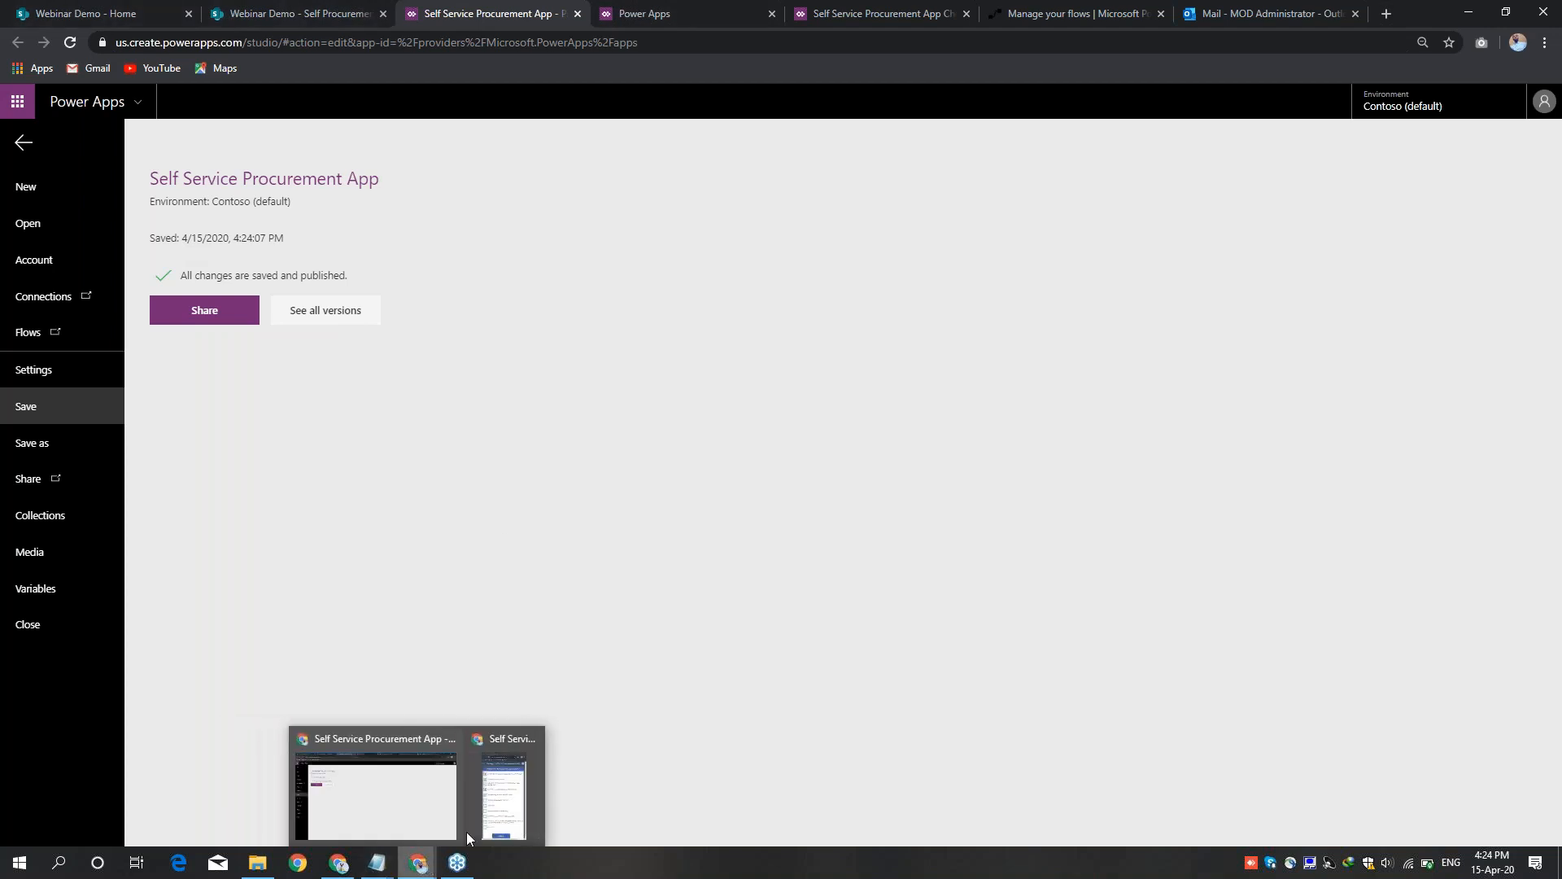
pyautogui.click(491, 808)
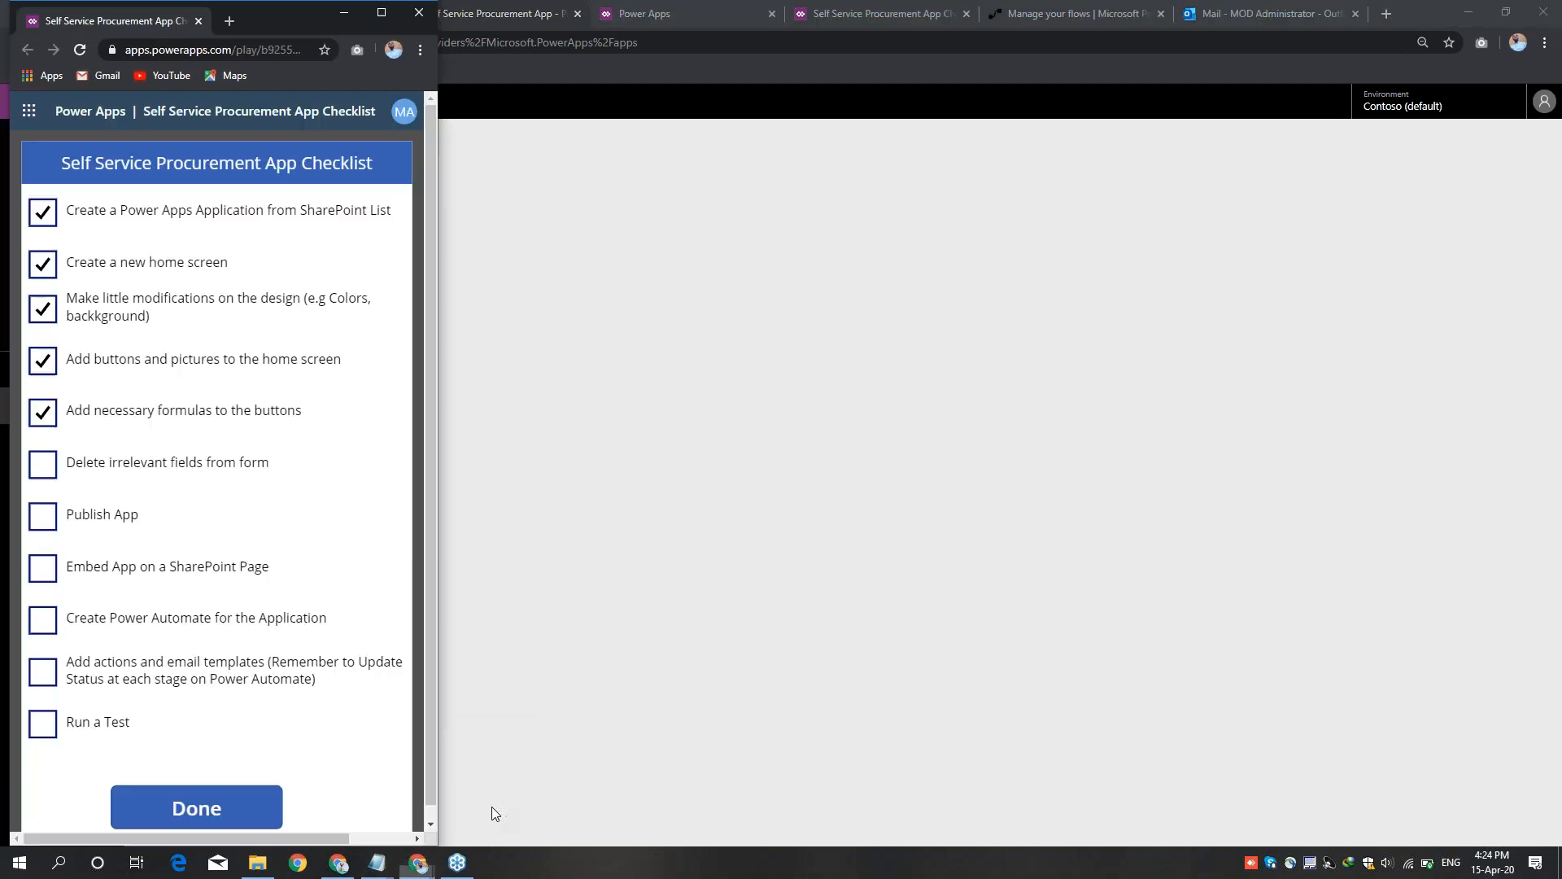
pyautogui.click(44, 470)
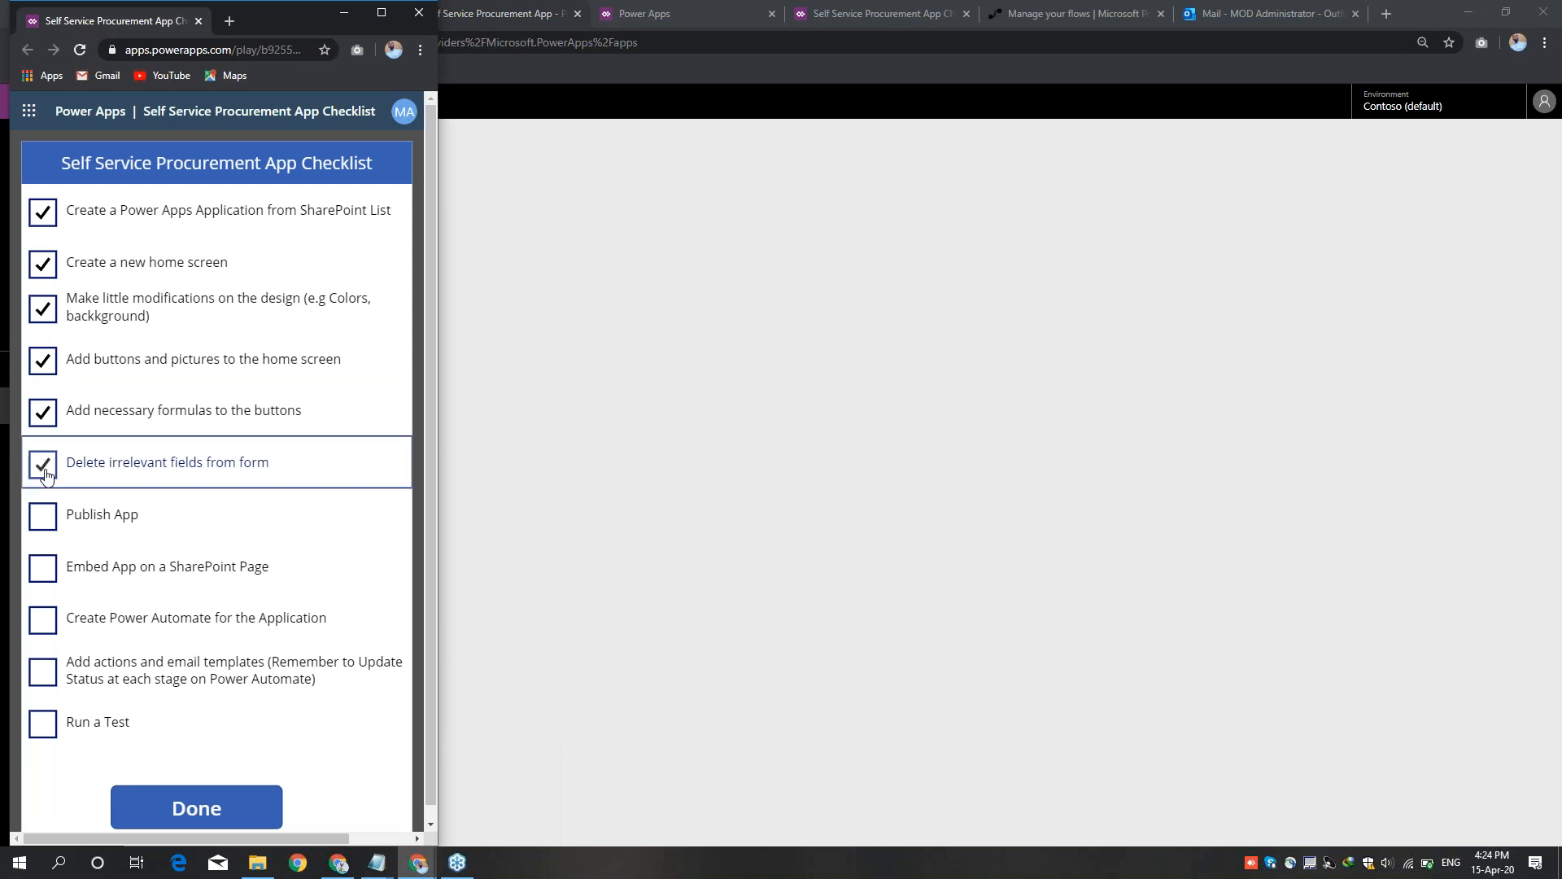
pyautogui.click(51, 521)
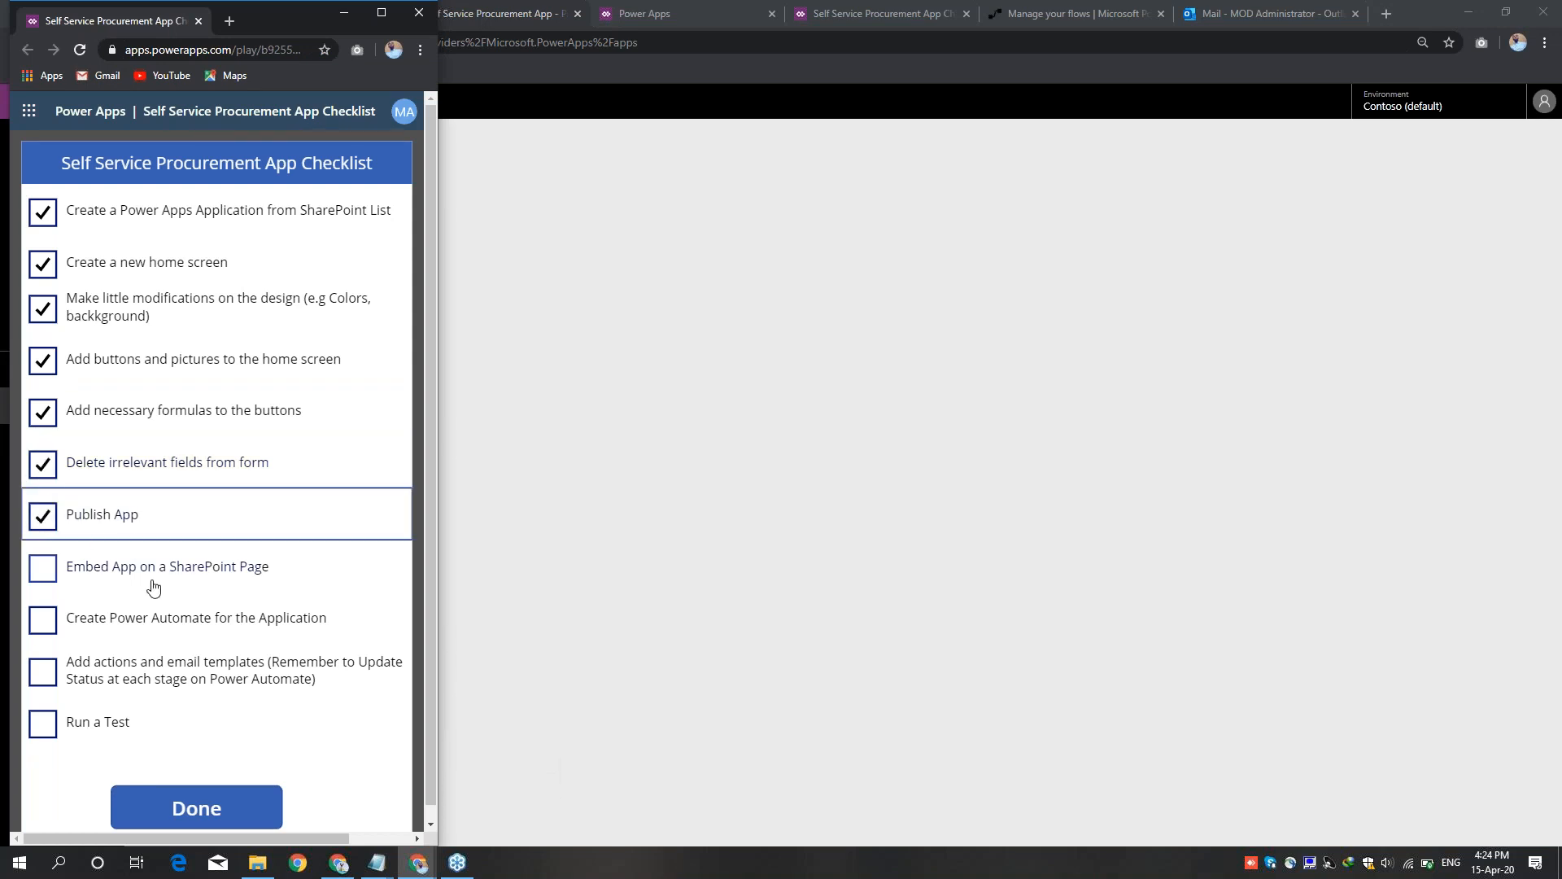
pyautogui.click(355, 16)
# Step: Edit the Webinar Demo SharePoint home page and add a Microsoft PowerApps web part above Quick links in column two
pyautogui.click(151, 11)
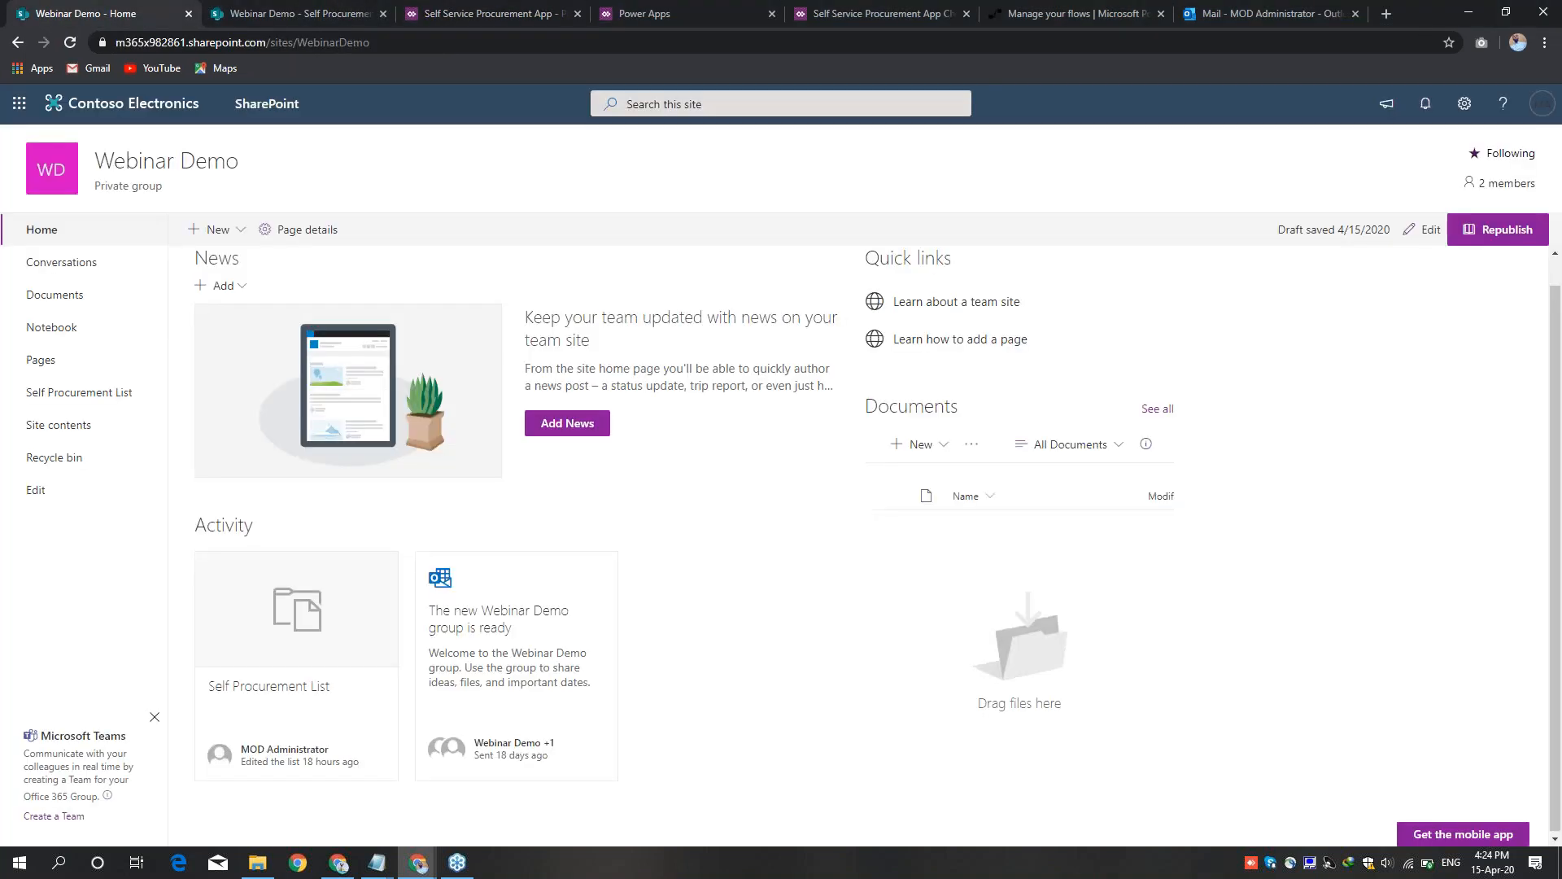
pyautogui.click(1426, 231)
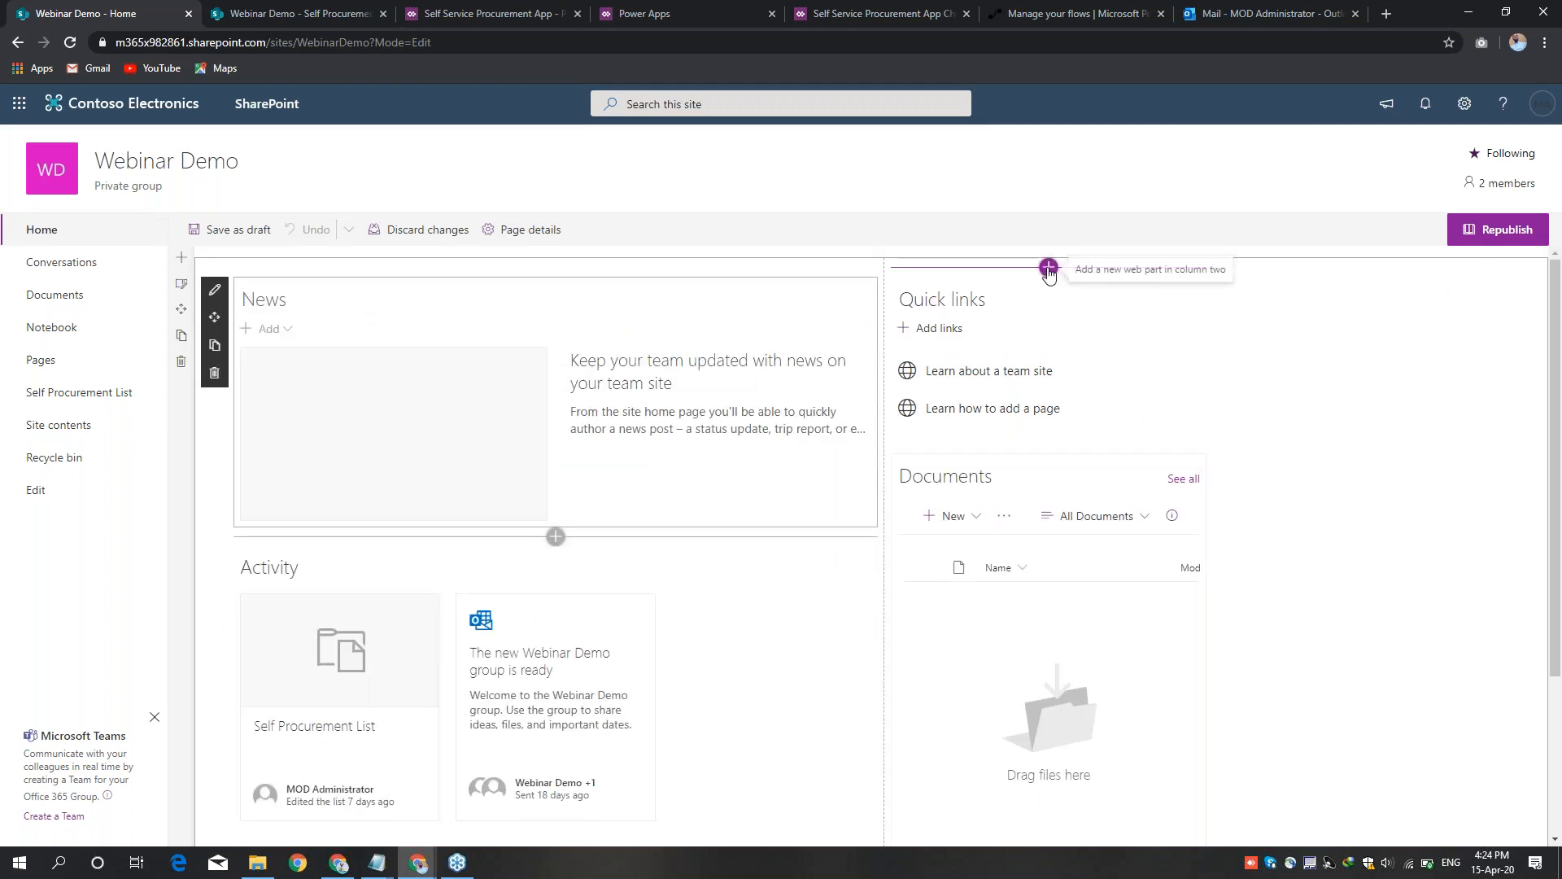
pyautogui.click(1049, 269)
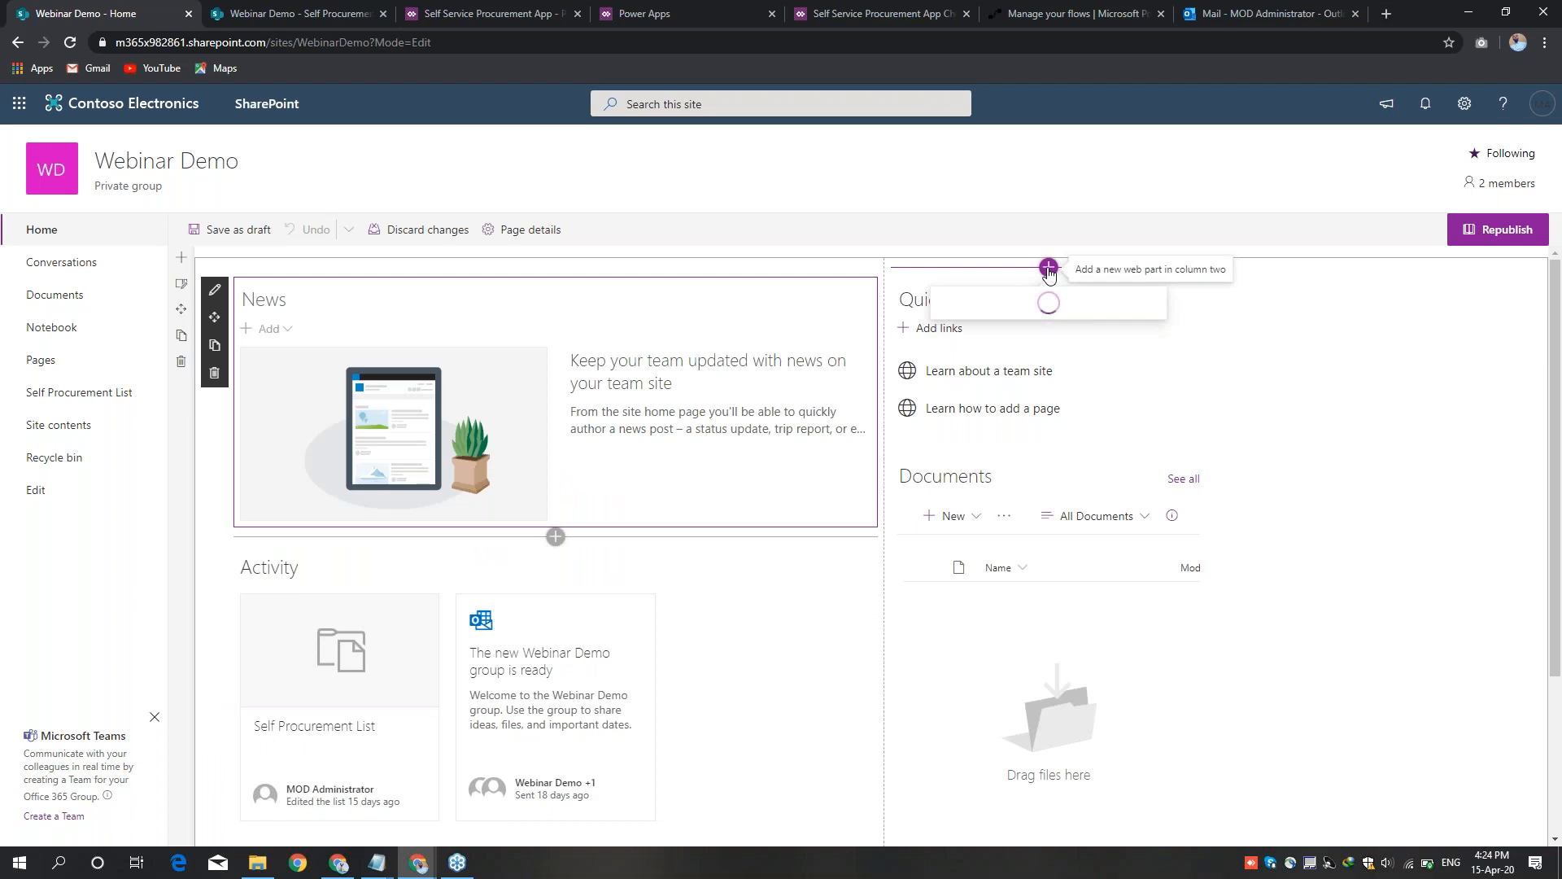
pyautogui.write('power')
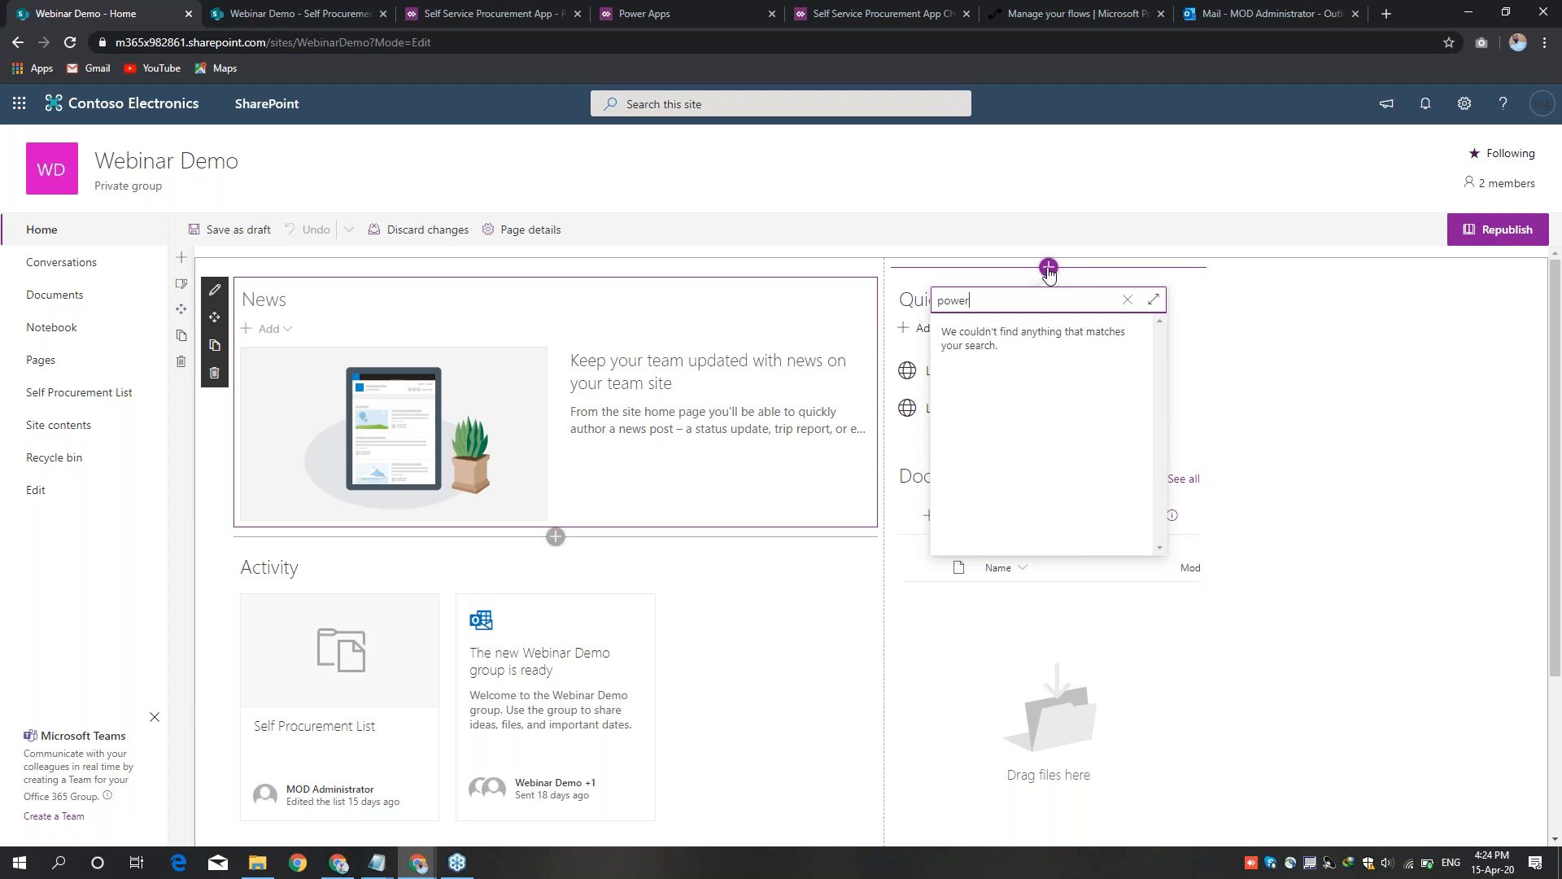
pyautogui.click(976, 480)
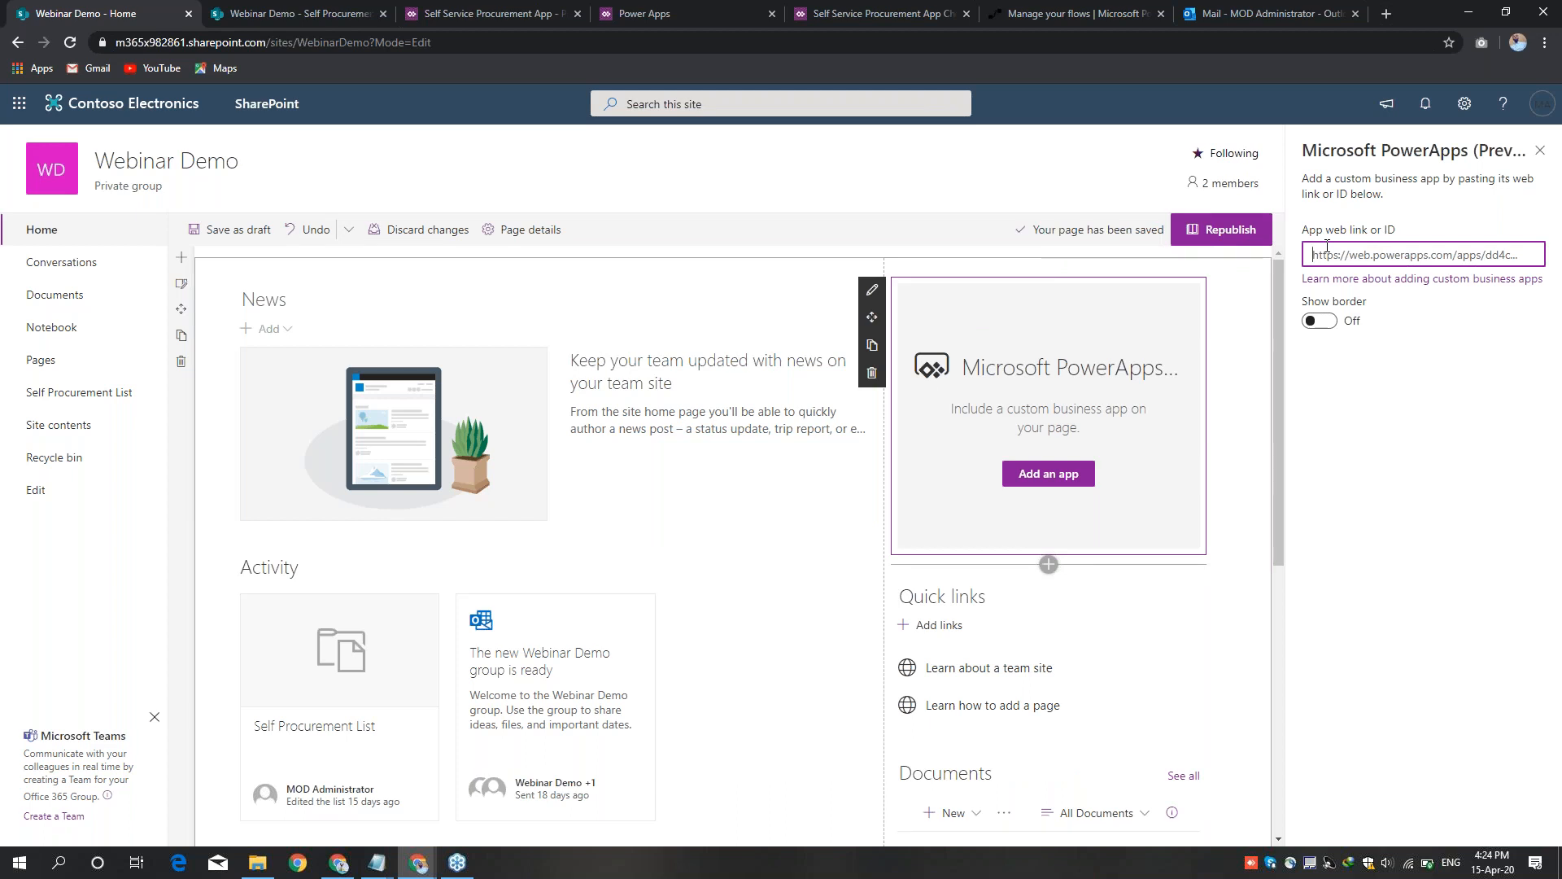
# Step: Switch to the Power Apps portal, open the details of Self Service Procurement App and copy its App ID
pyautogui.click(701, 10)
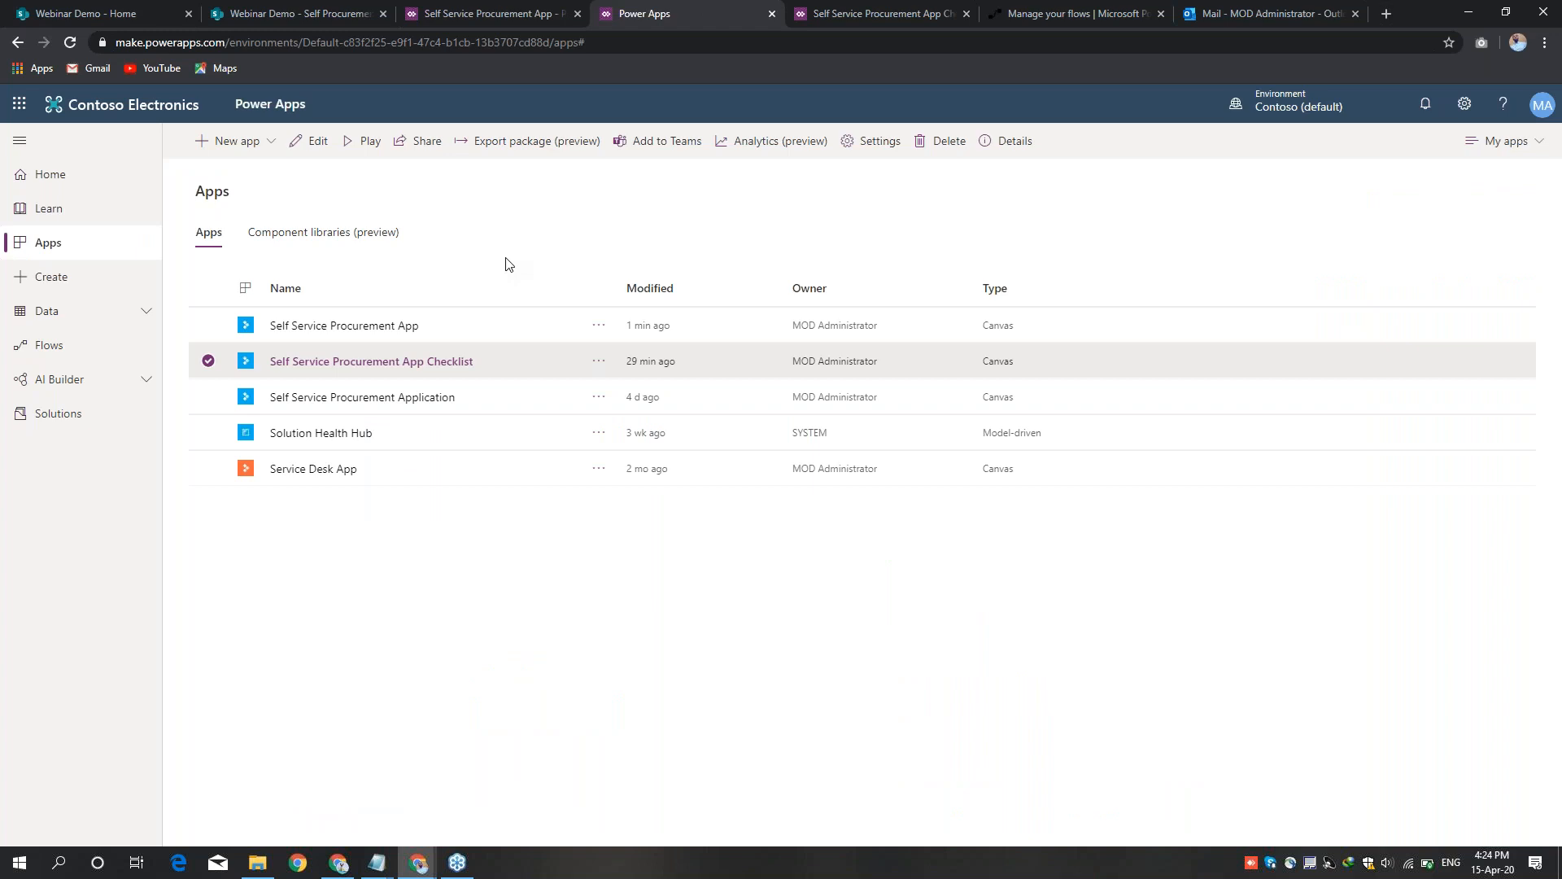
pyautogui.click(600, 328)
pyautogui.click(625, 591)
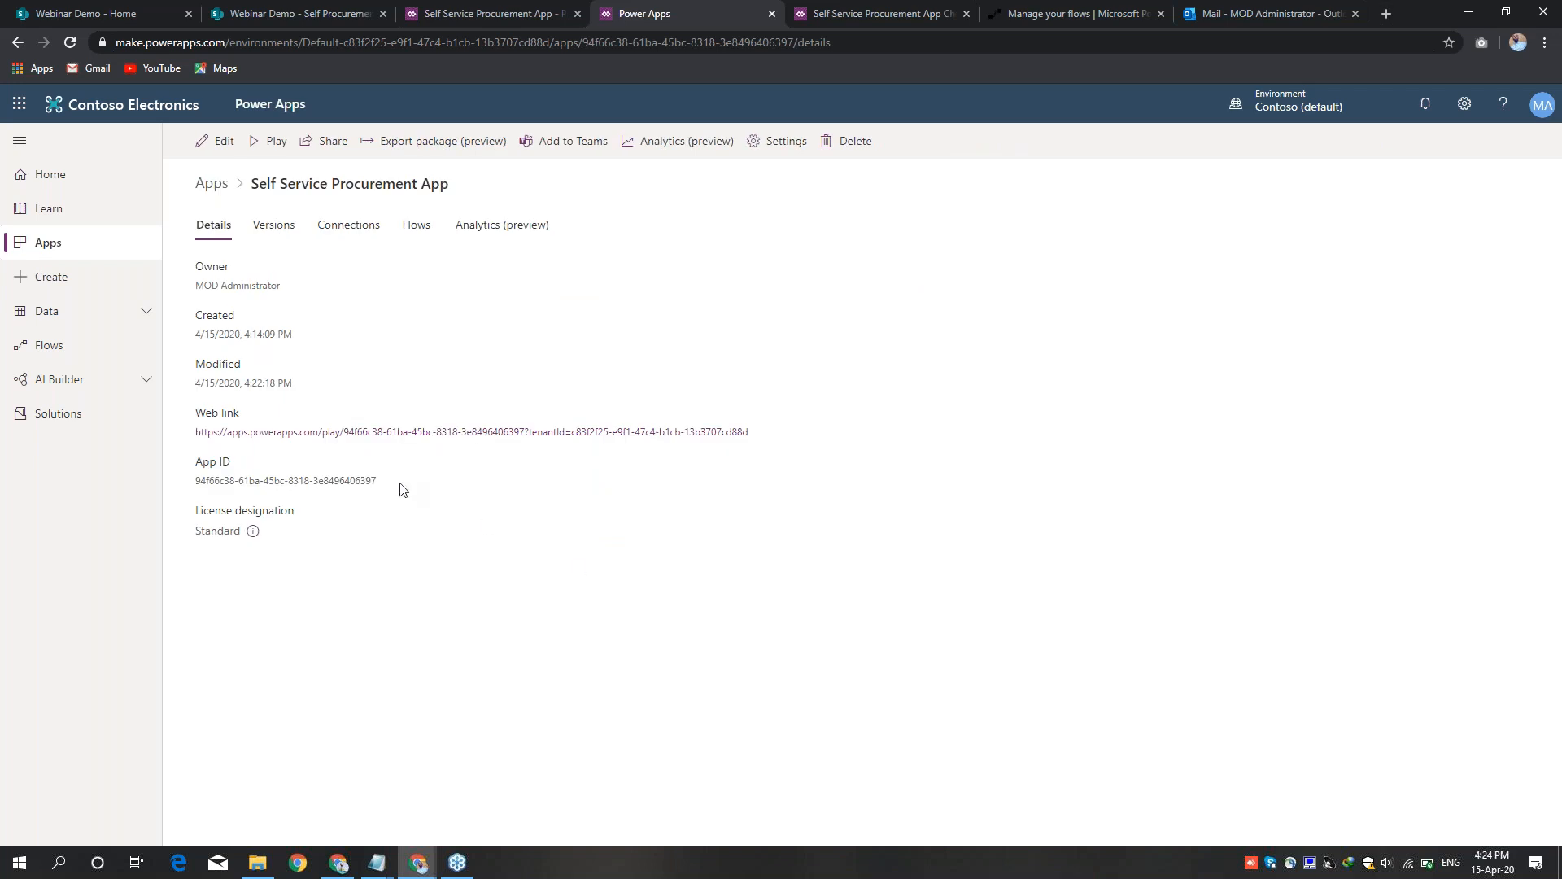
pyautogui.moveTo(195, 480)
pyautogui.mouseDown()
pyautogui.moveTo(324, 481)
pyautogui.moveTo(159, 476)
pyautogui.moveTo(192, 486)
pyautogui.mouseUp()
pyautogui.hotkey('ctrl', 'c')
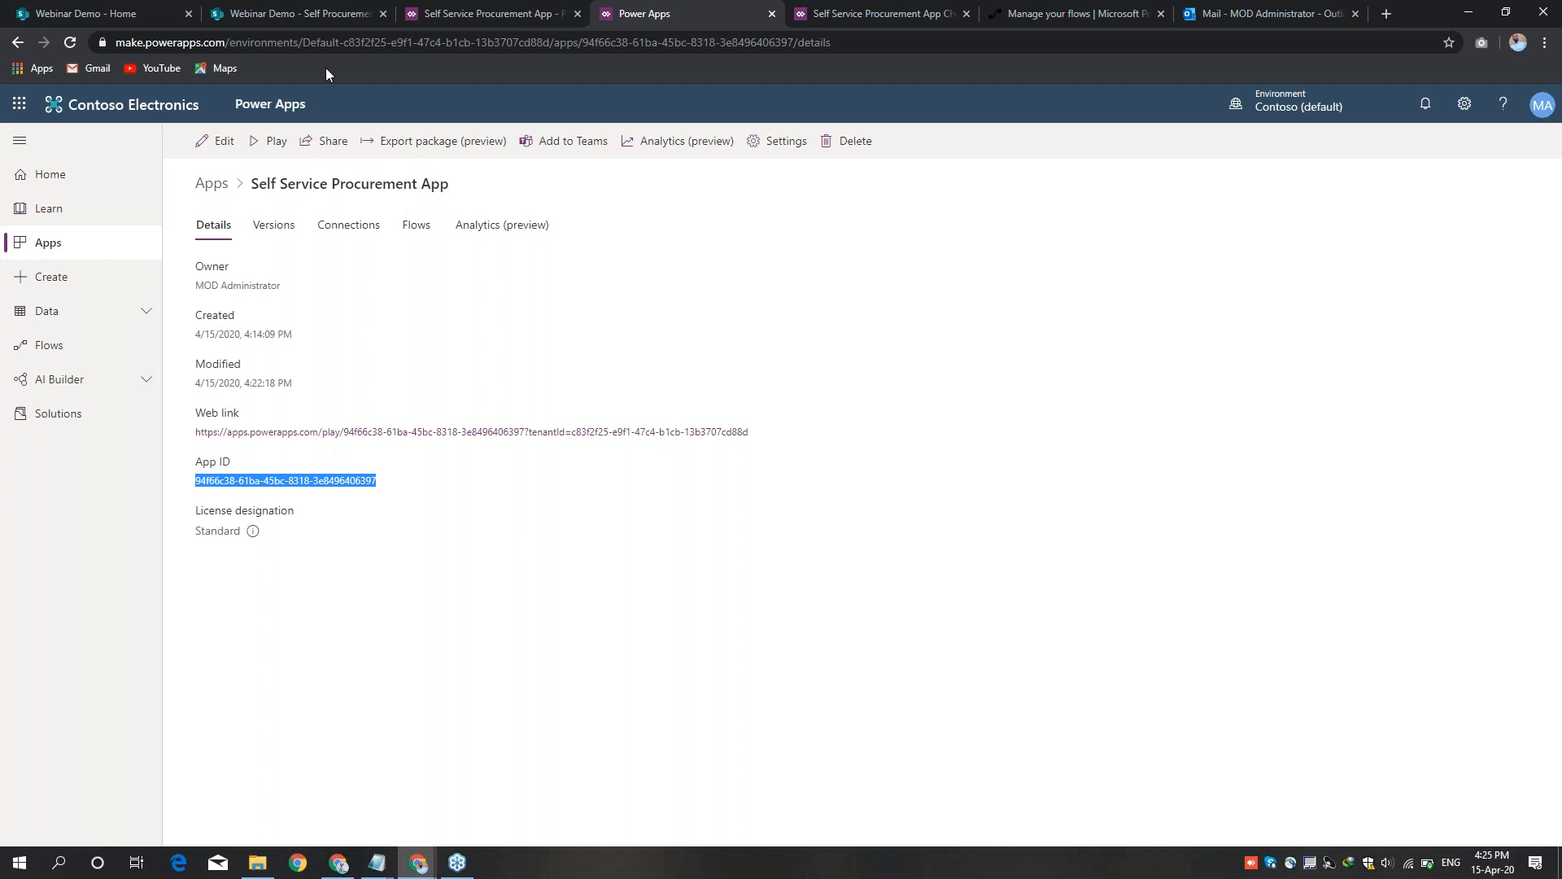
# Step: Return to the SharePoint page, paste the app ID into the PowerApps web part and save the page as a draft
pyautogui.click(111, 7)
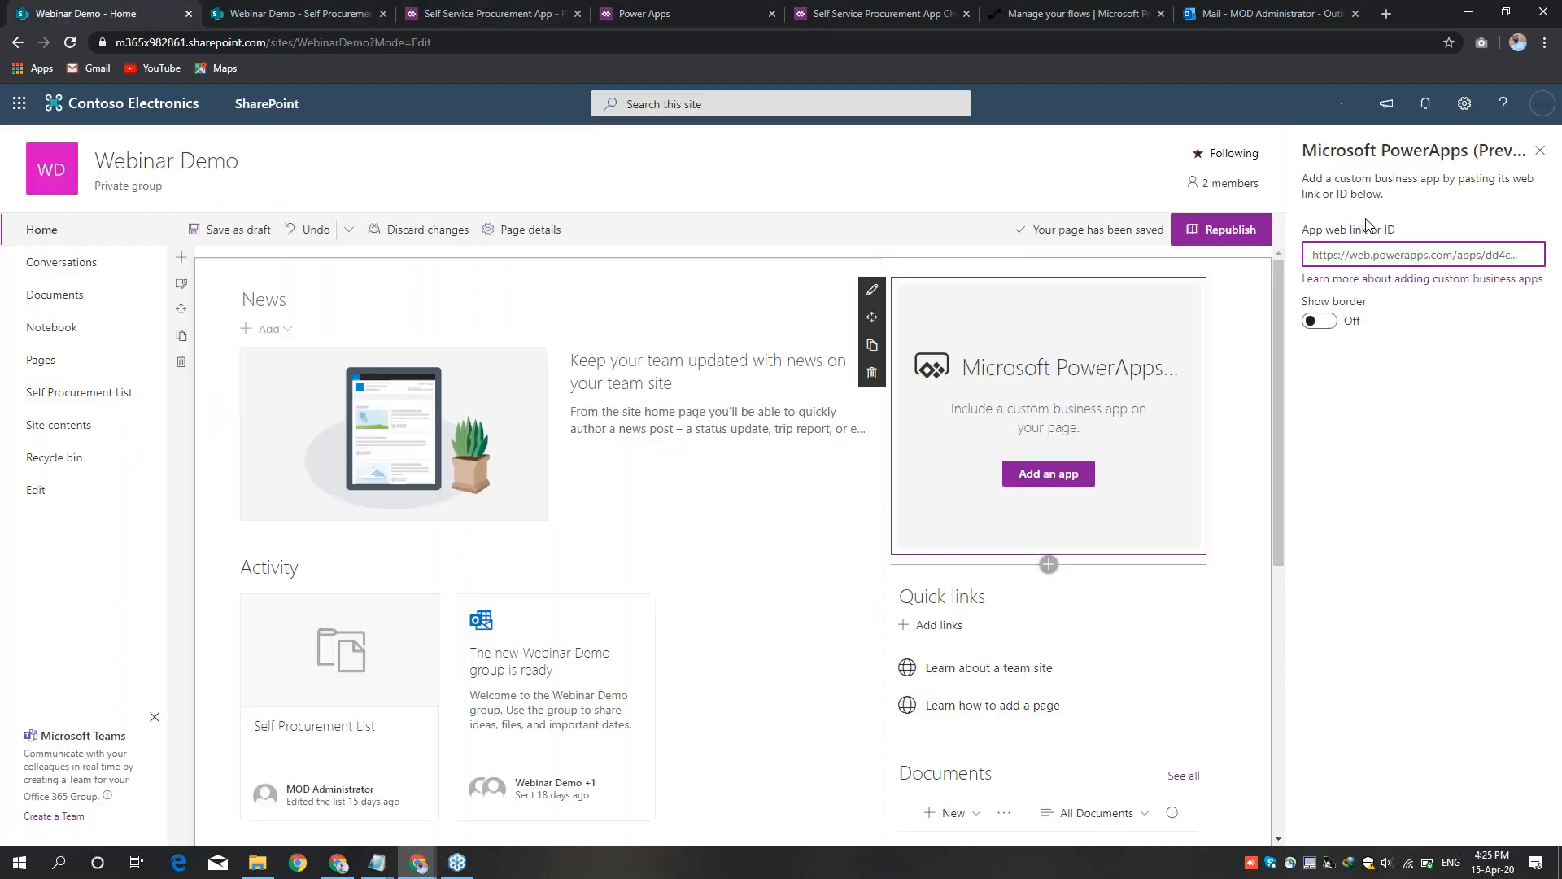
pyautogui.hotkey('ctrl', 'a')
pyautogui.hotkey('ctrl', 'v')
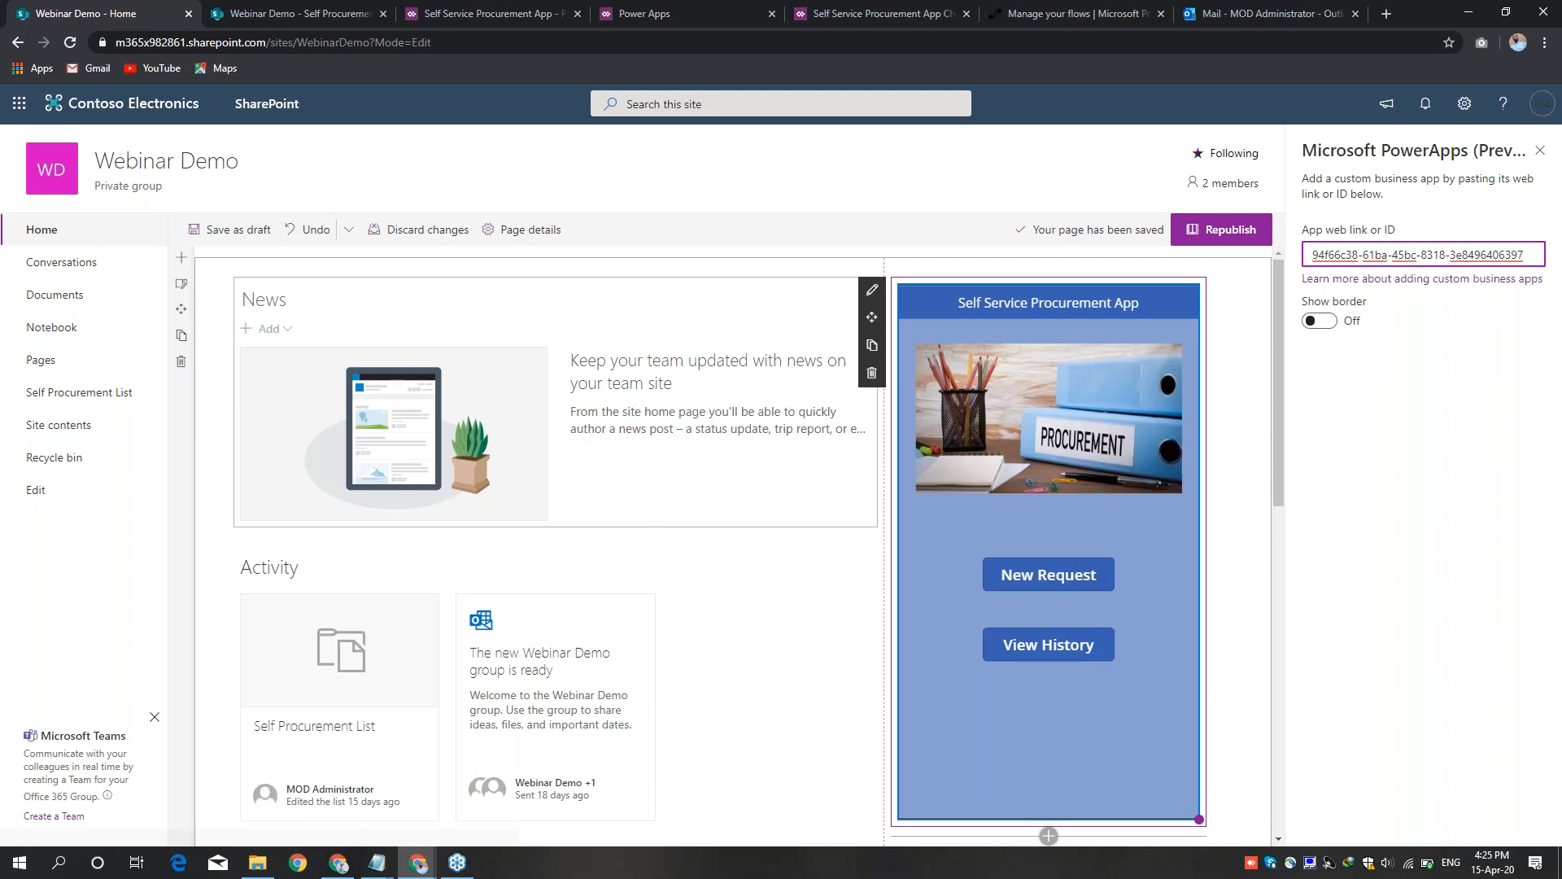
pyautogui.click(1222, 229)
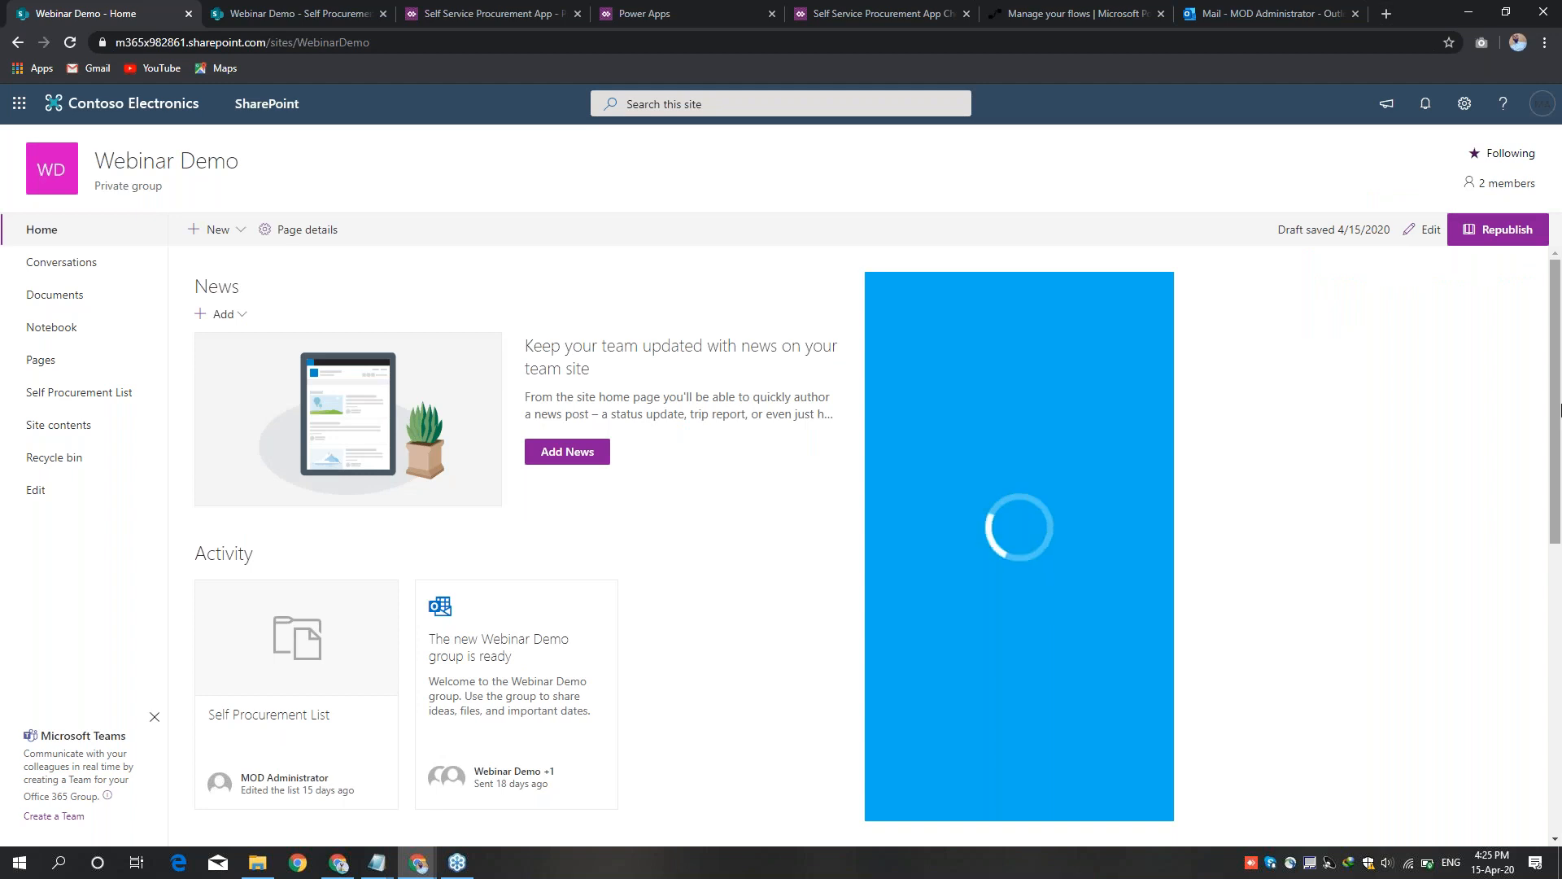
pyautogui.moveTo(1560, 411); pyautogui.dragTo(1560, 439)
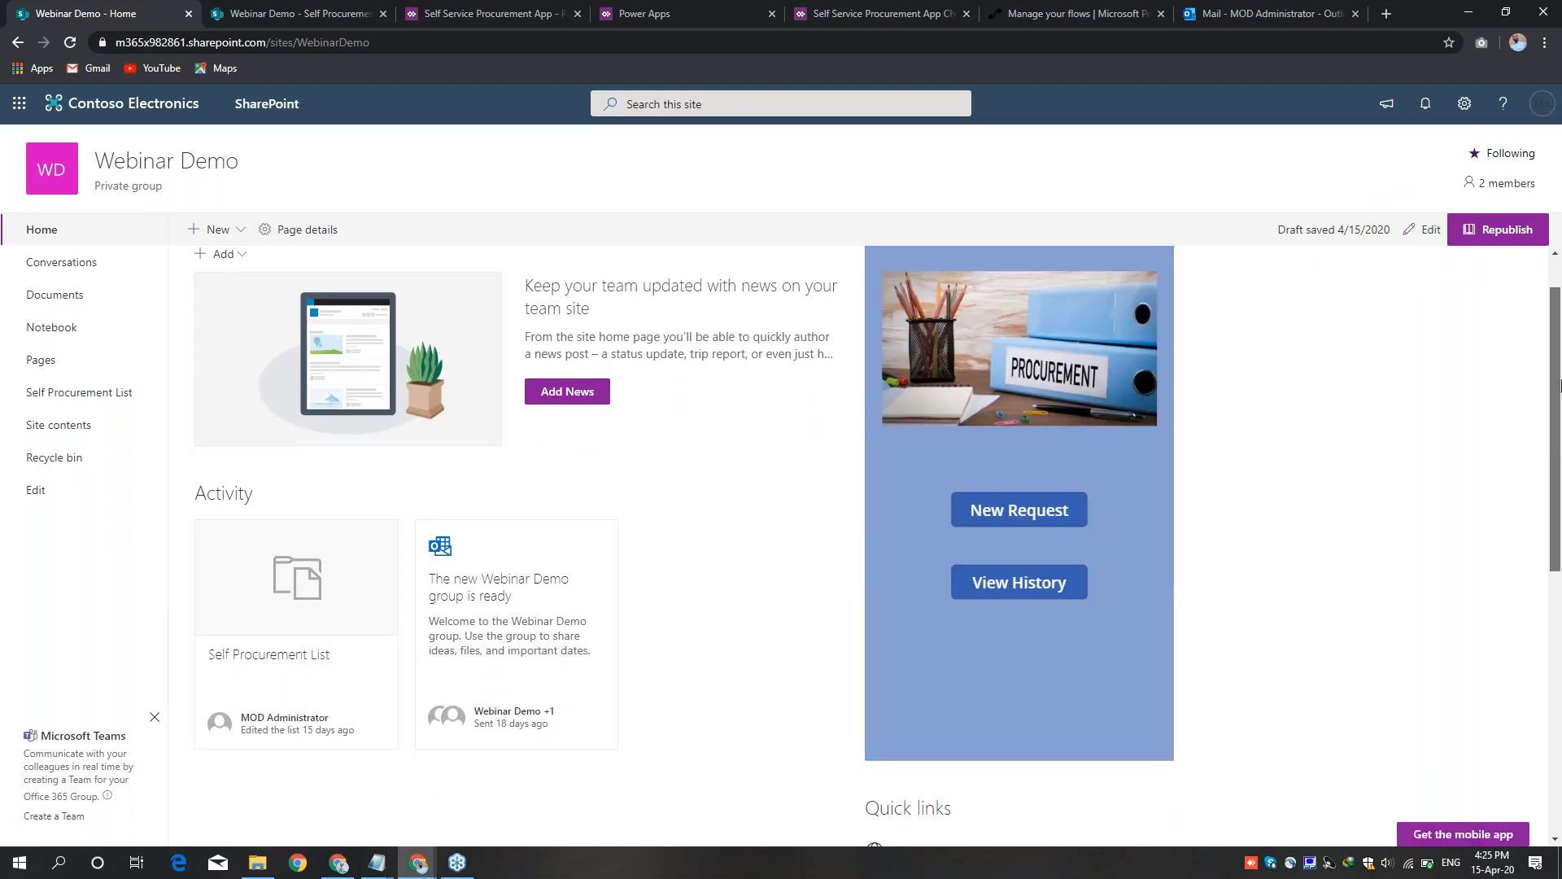
# Step: Switch from the SharePoint home page to Power Automate and start a new automated flow from blank
pyautogui.moveTo(1560, 383); pyautogui.dragTo(1560, 372)
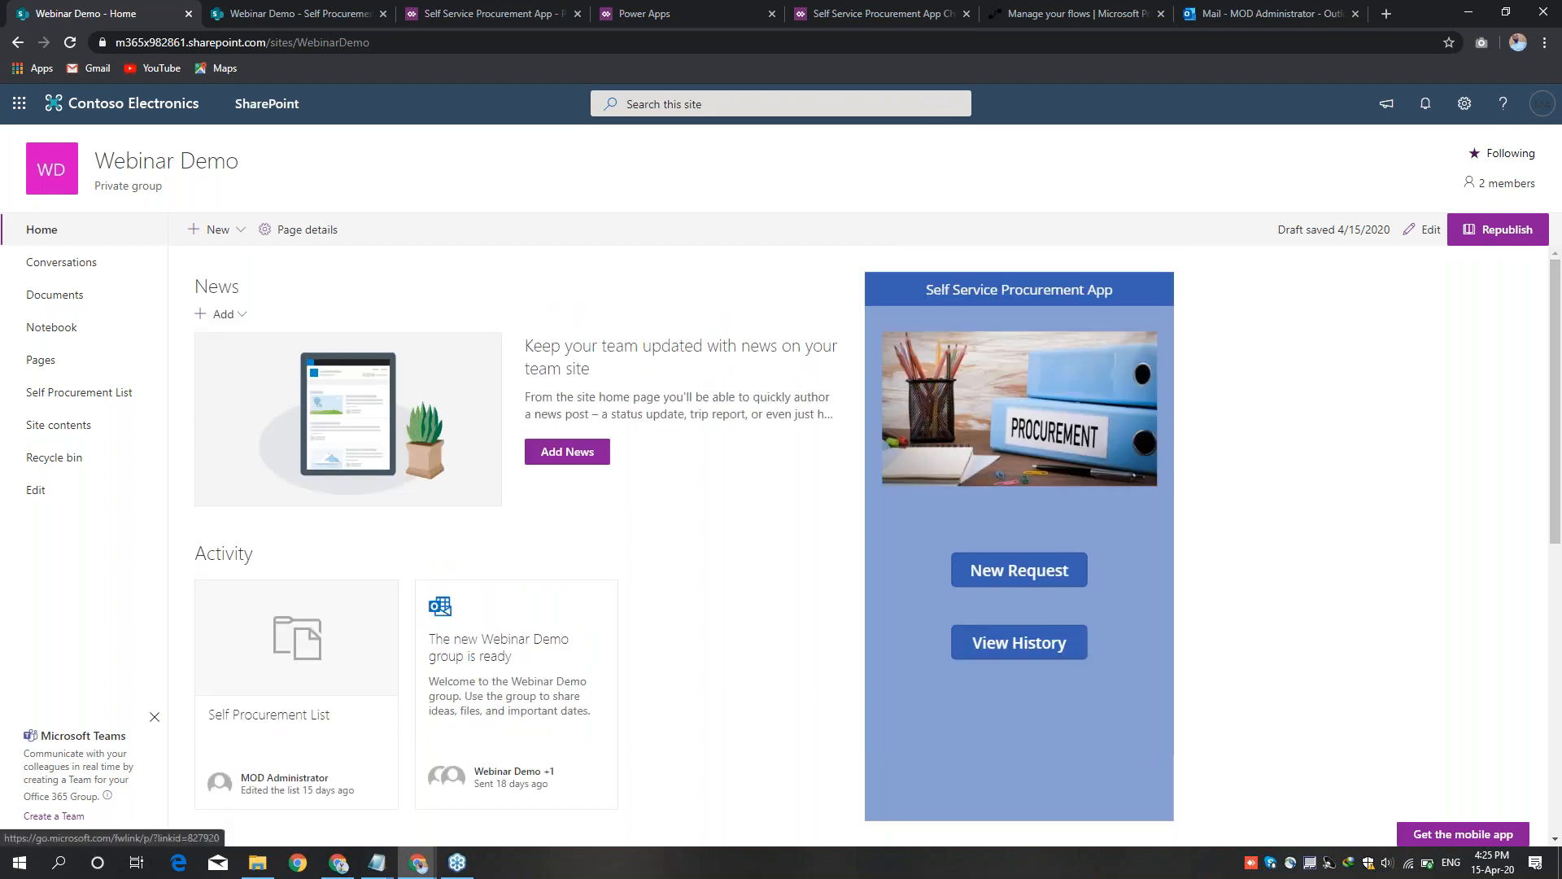
pyautogui.click(1055, 10)
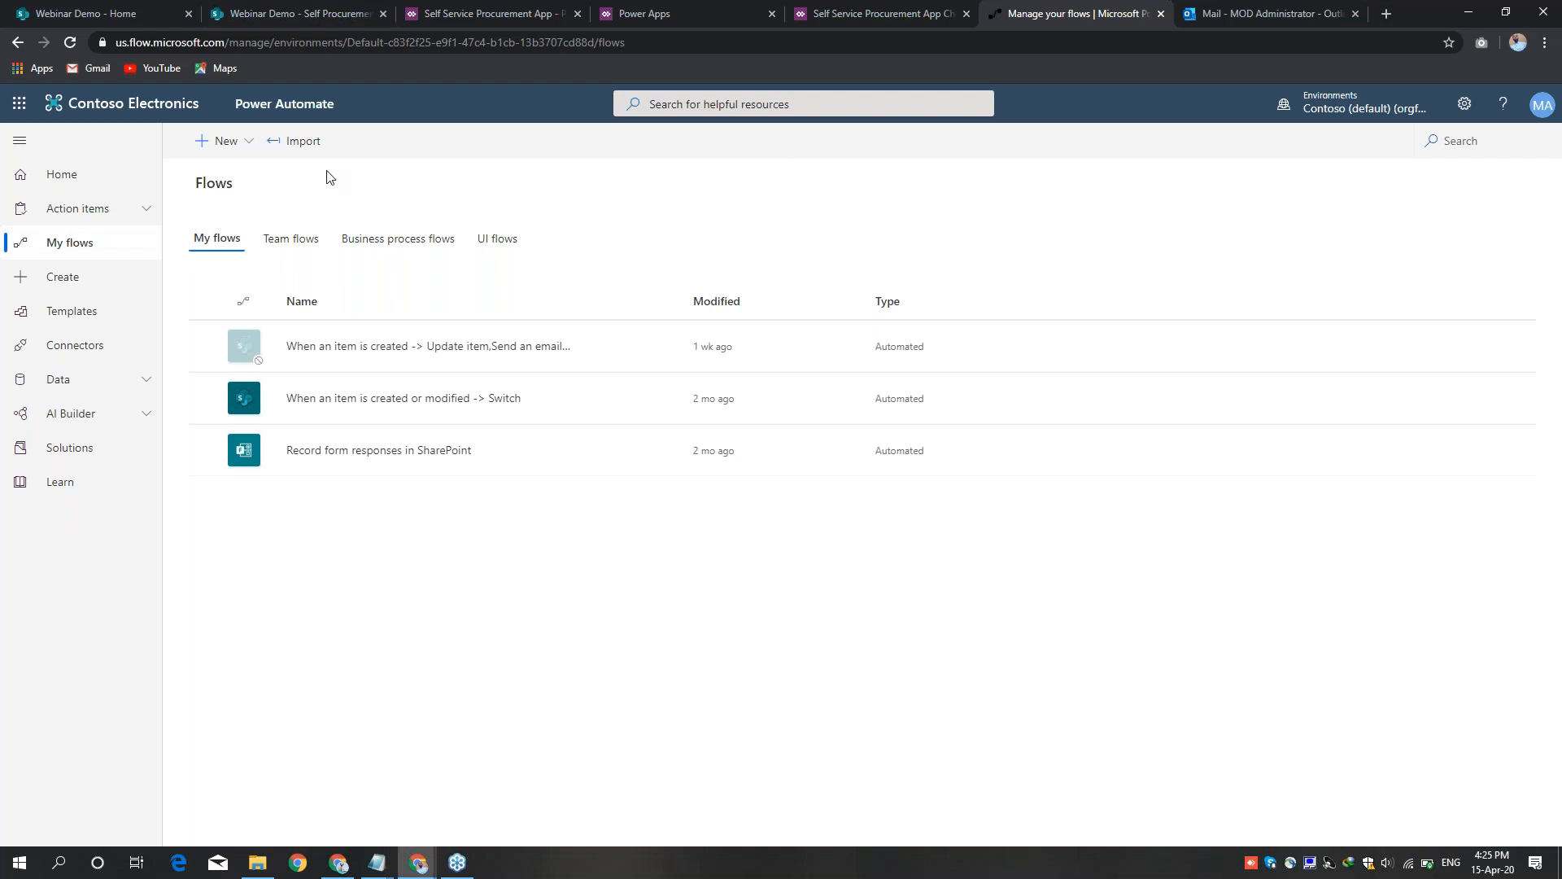
pyautogui.click(235, 150)
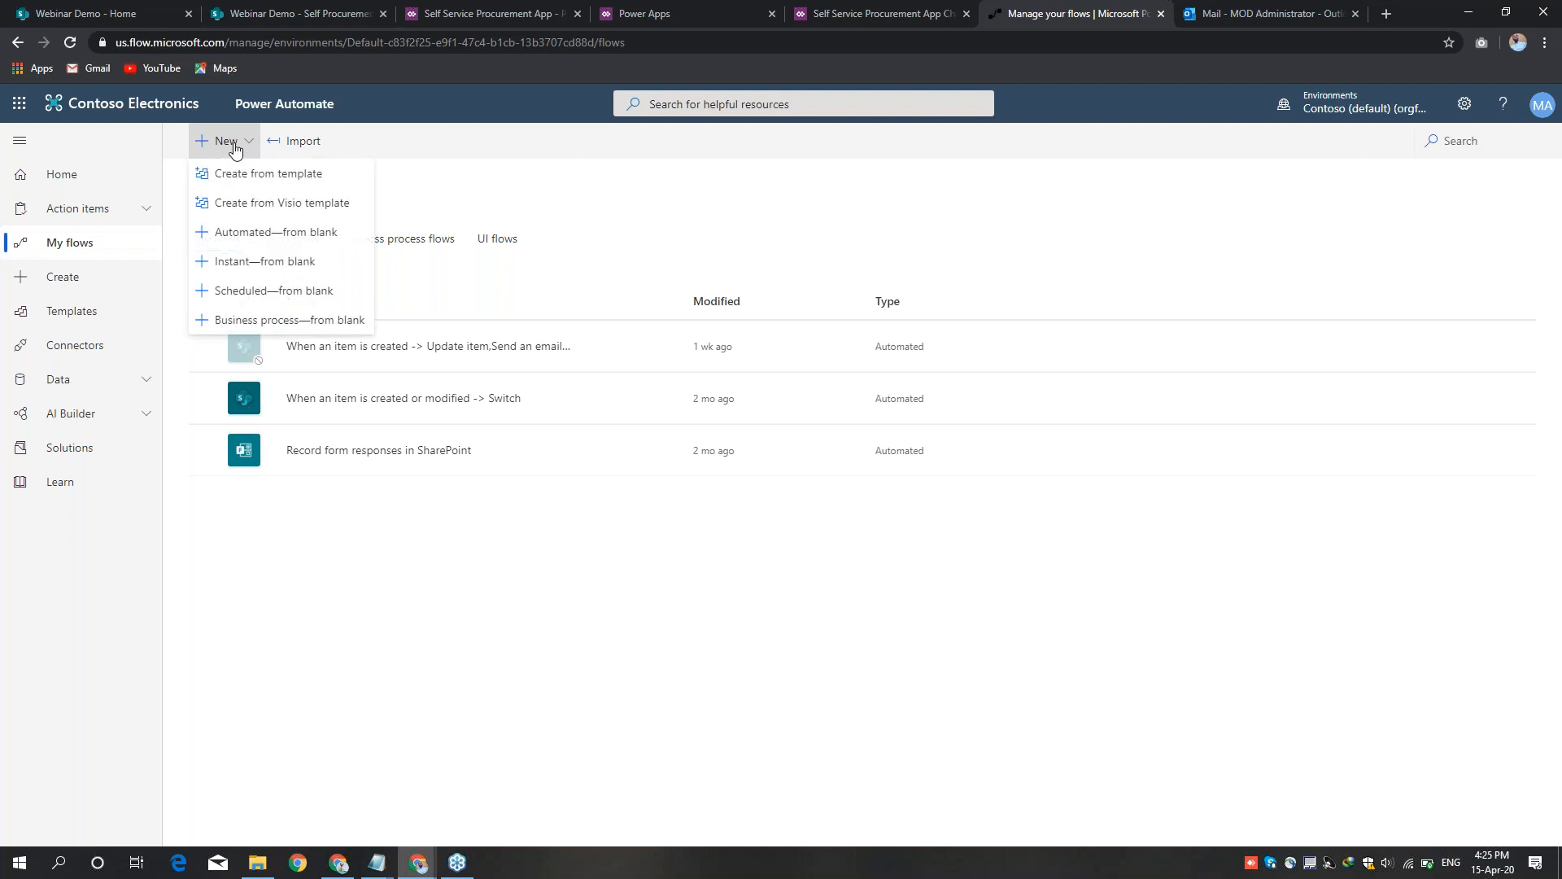
pyautogui.click(265, 238)
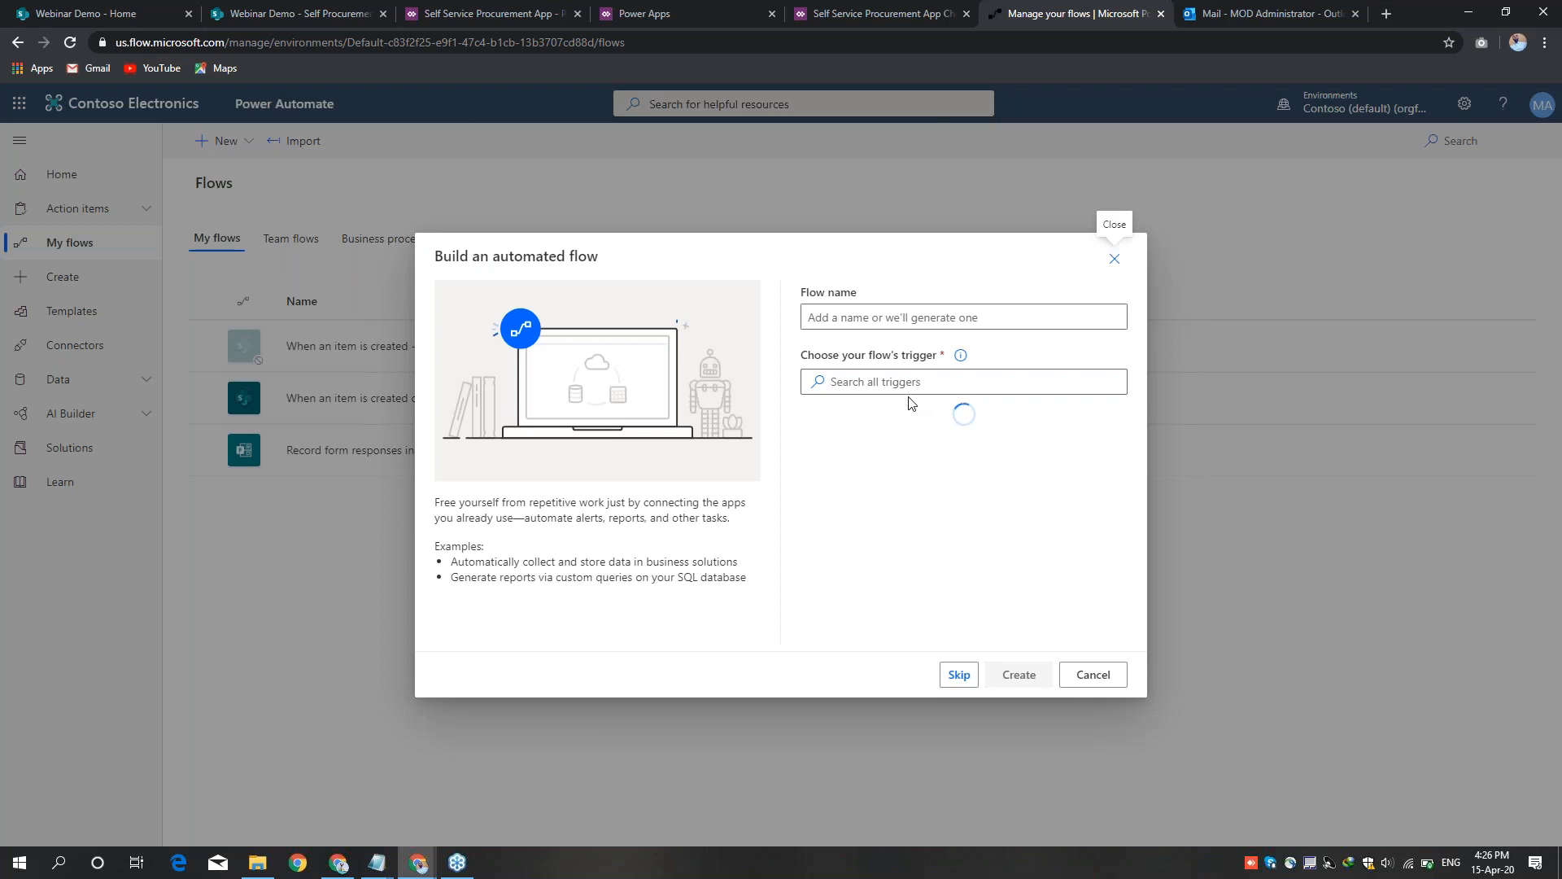
# Step: Name the flow Self Service Procurement Workflow and create it with SharePoint's When an item is created trigger
pyautogui.click(924, 382)
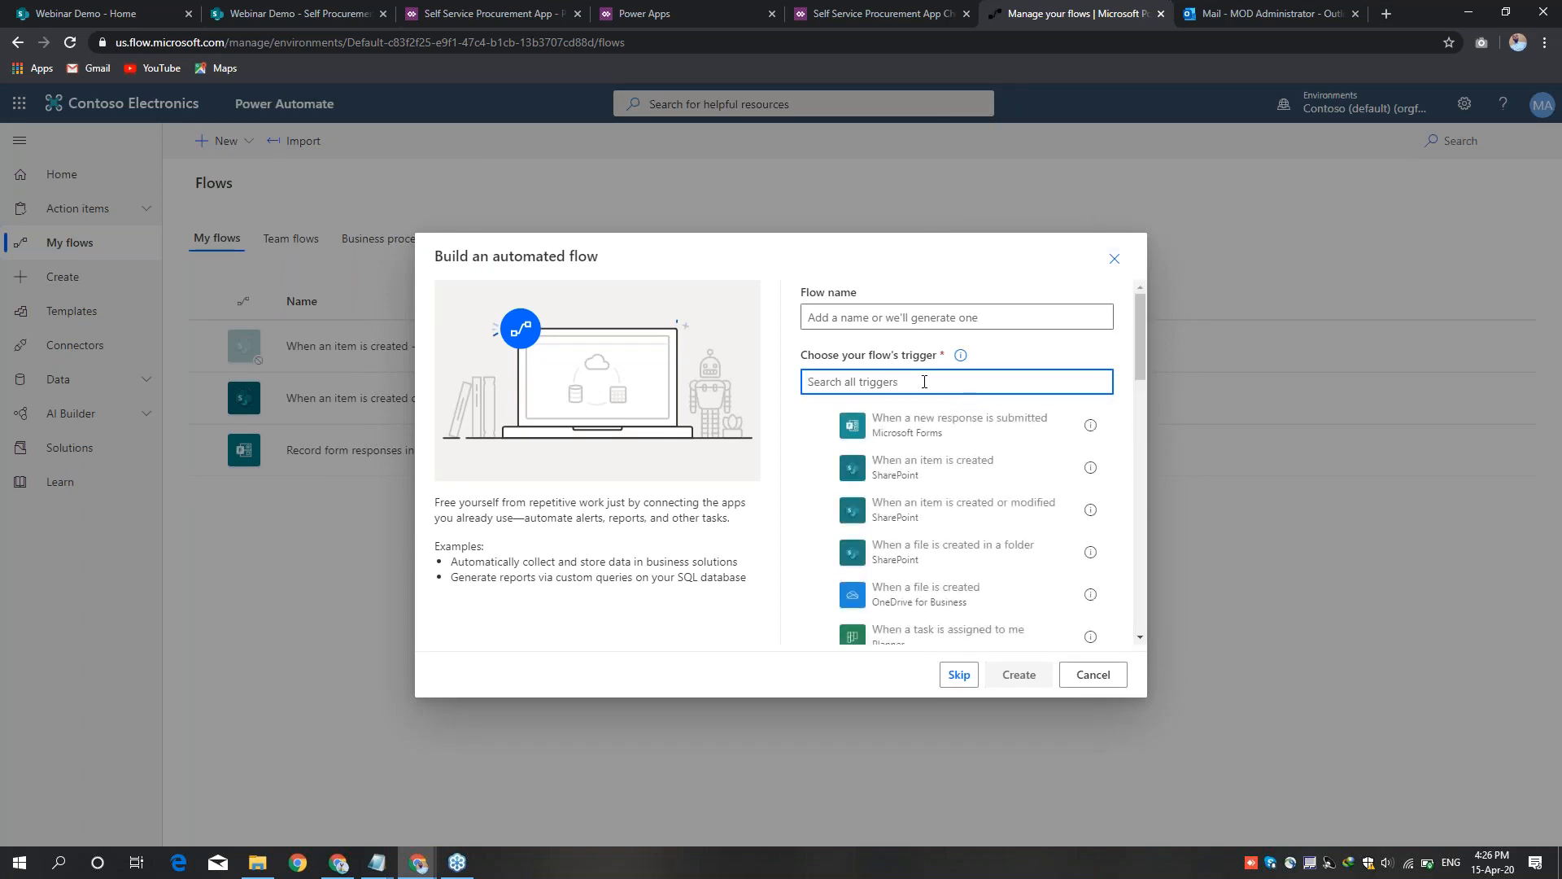
pyautogui.click(891, 320)
pyautogui.write('Self')
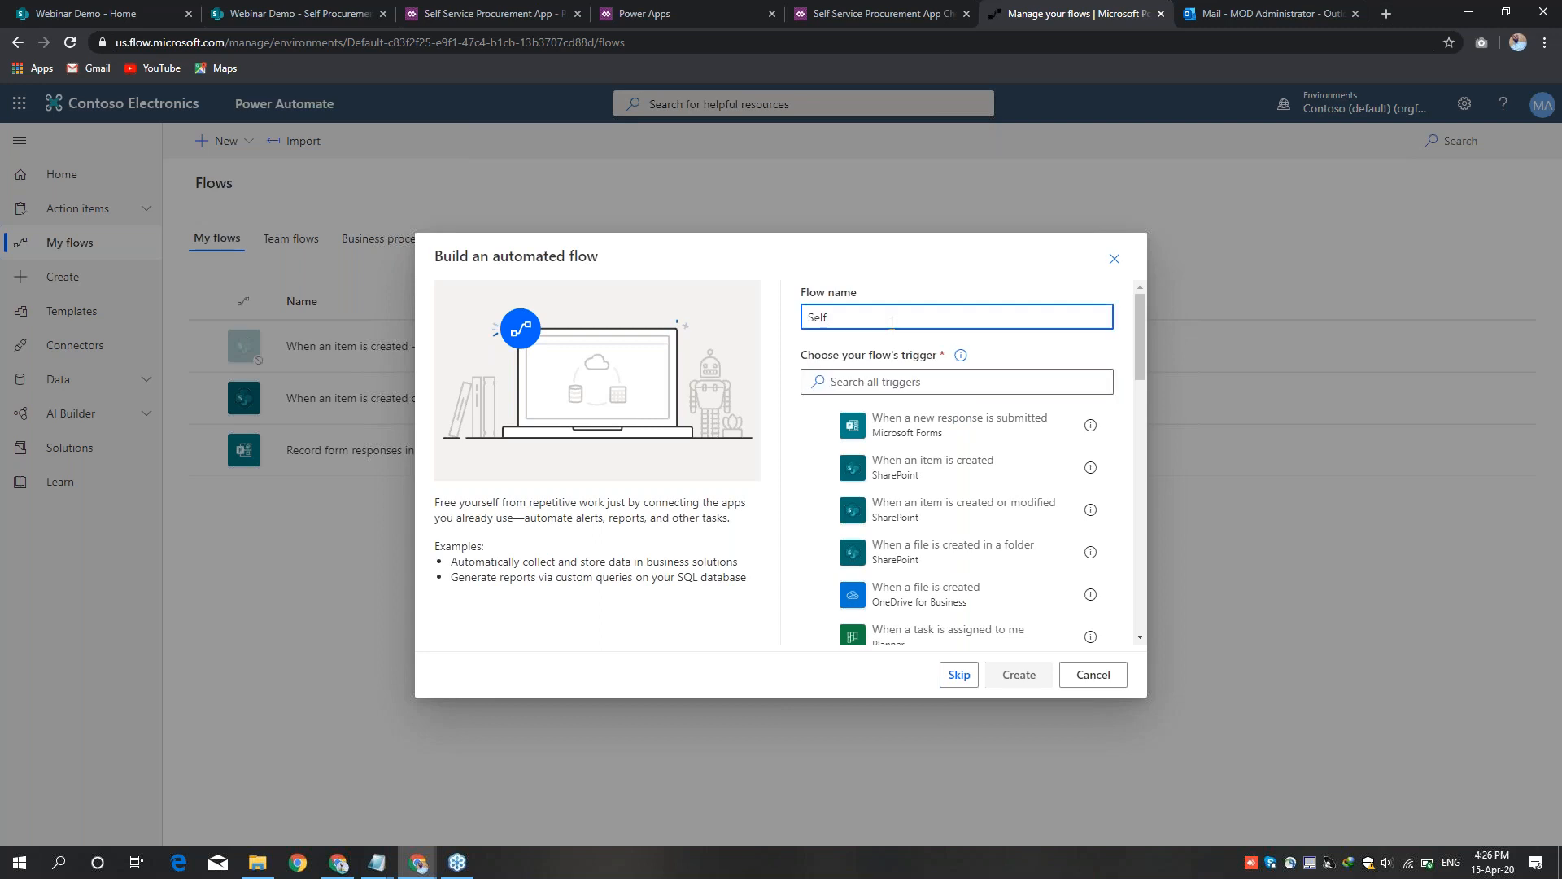
pyautogui.write(' Service')
pyautogui.write(' Procurem')
pyautogui.write('e')
pyautogui.write('nt')
pyautogui.write(' Worl')
pyautogui.write('k')
pyautogui.write('flow')
pyautogui.click(951, 471)
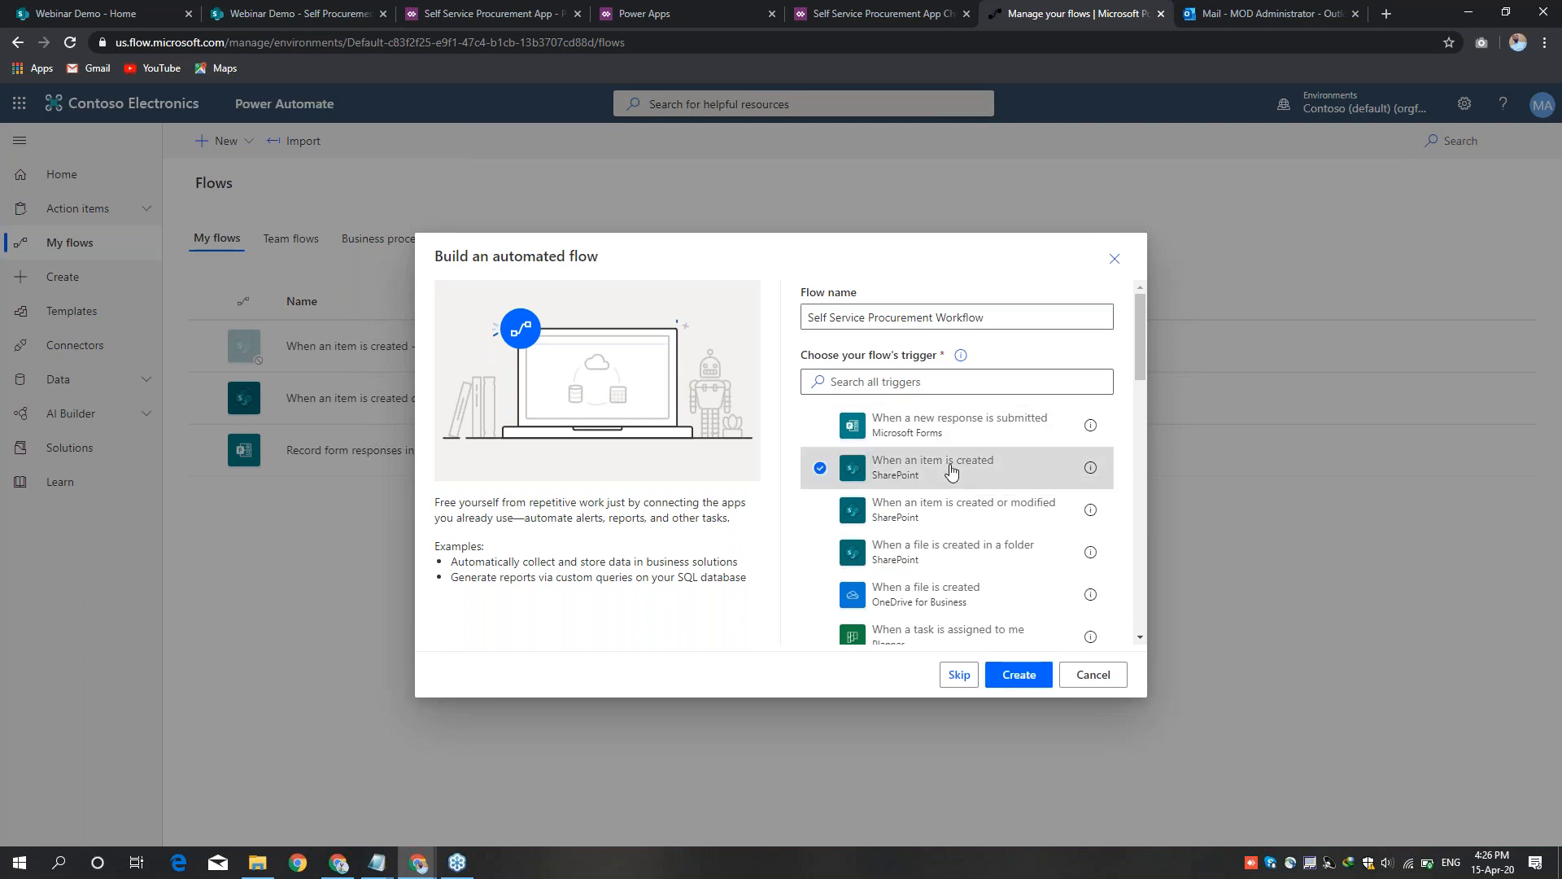
pyautogui.moveTo(1141, 349)
pyautogui.mouseDown()
pyautogui.moveTo(1141, 371)
pyautogui.moveTo(1142, 344)
pyautogui.mouseUp()
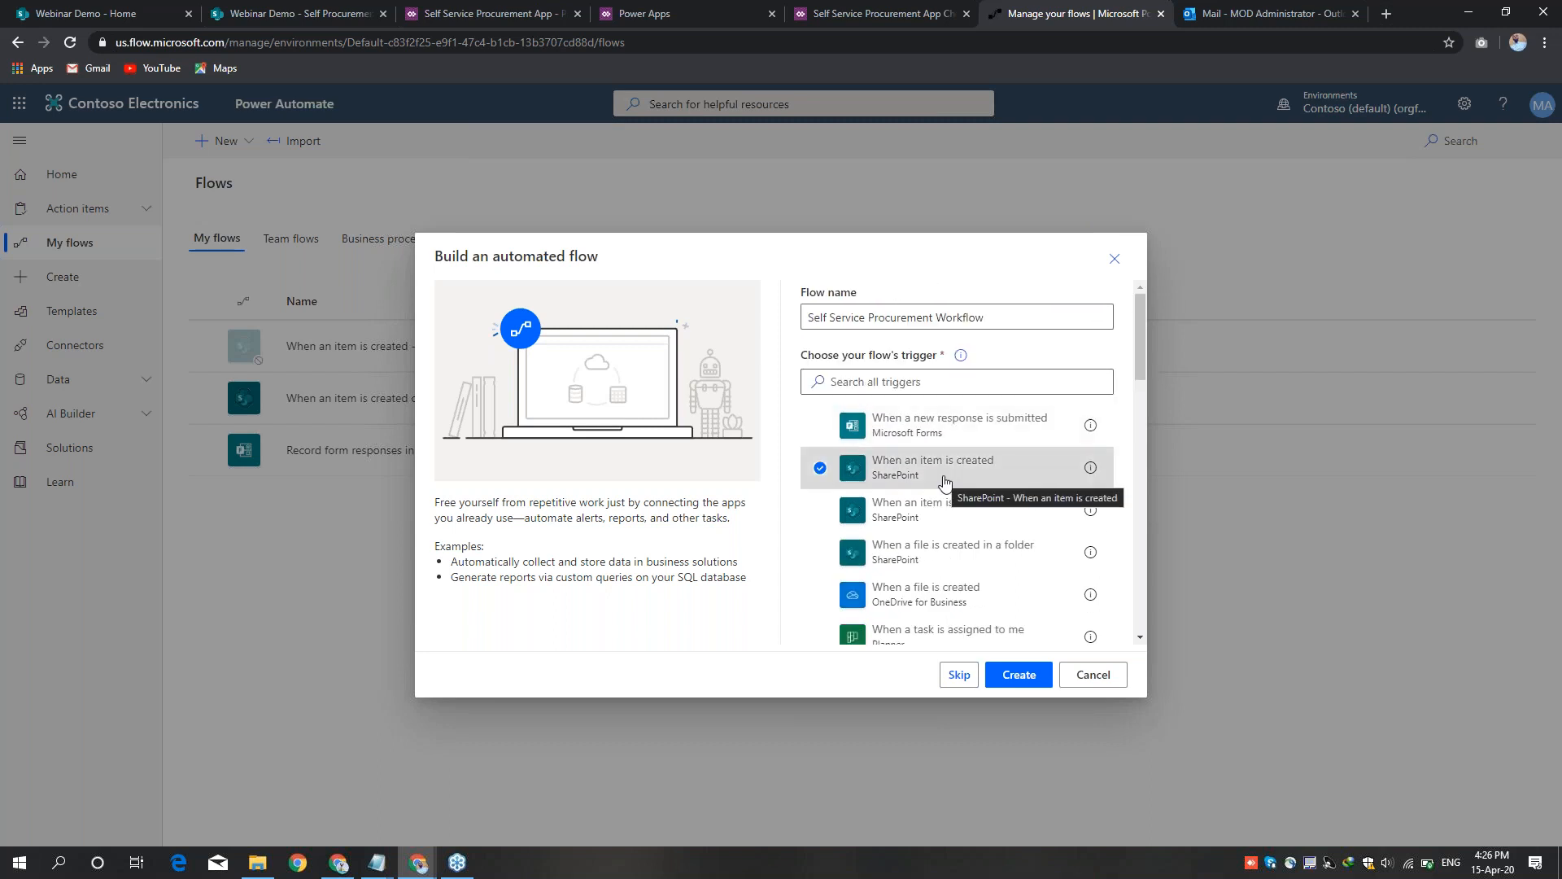
pyautogui.click(1019, 676)
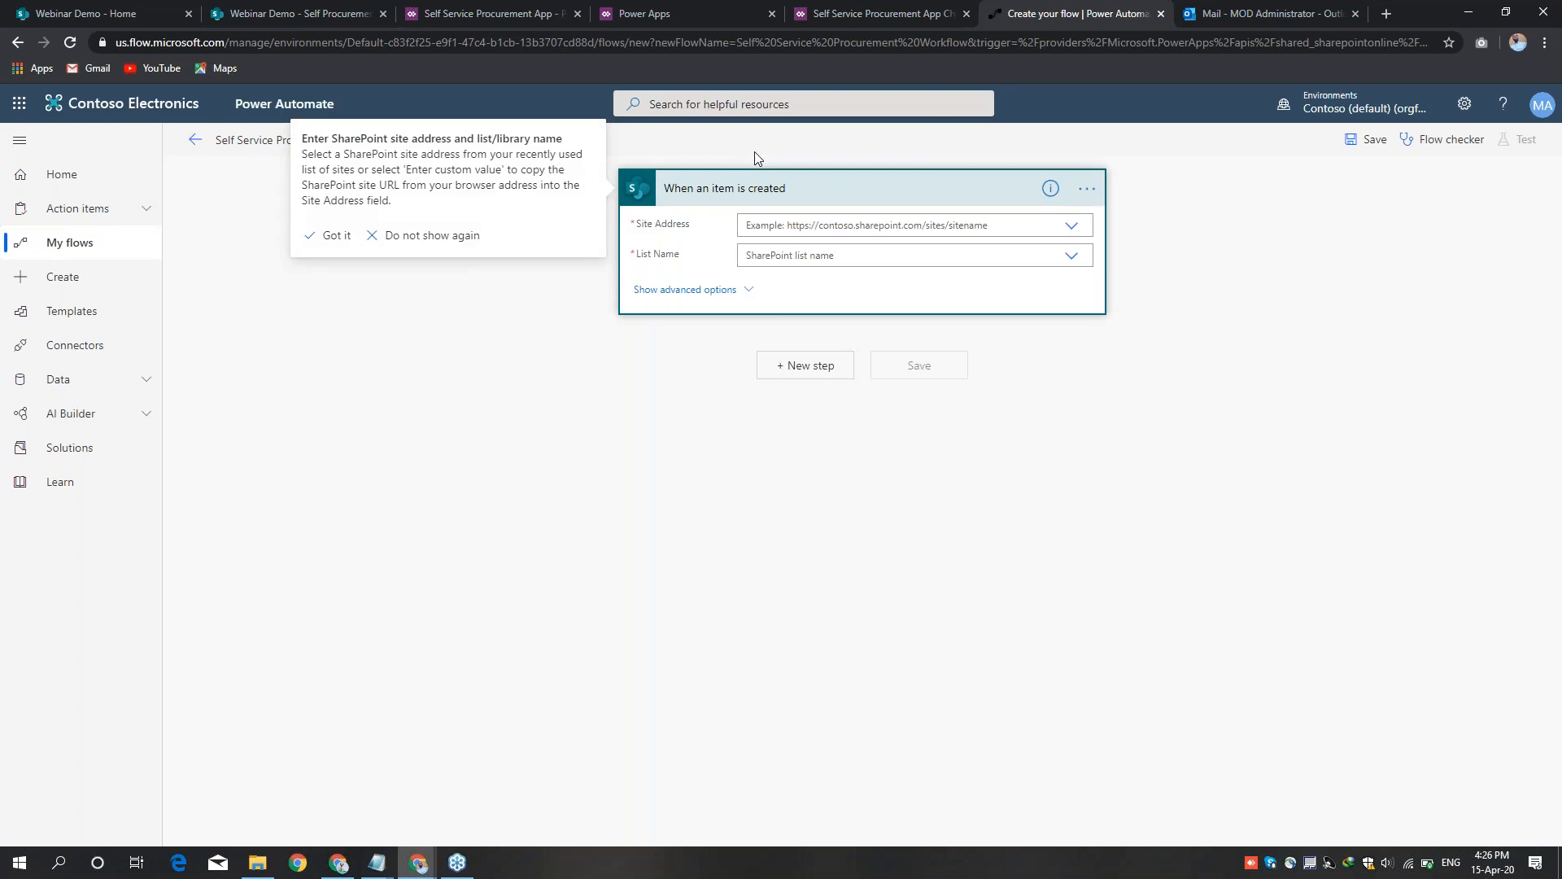
# Step: Point the When an item is created trigger to the Webinar Demo site and its Self Procurement List, and collapse it
pyautogui.click(920, 234)
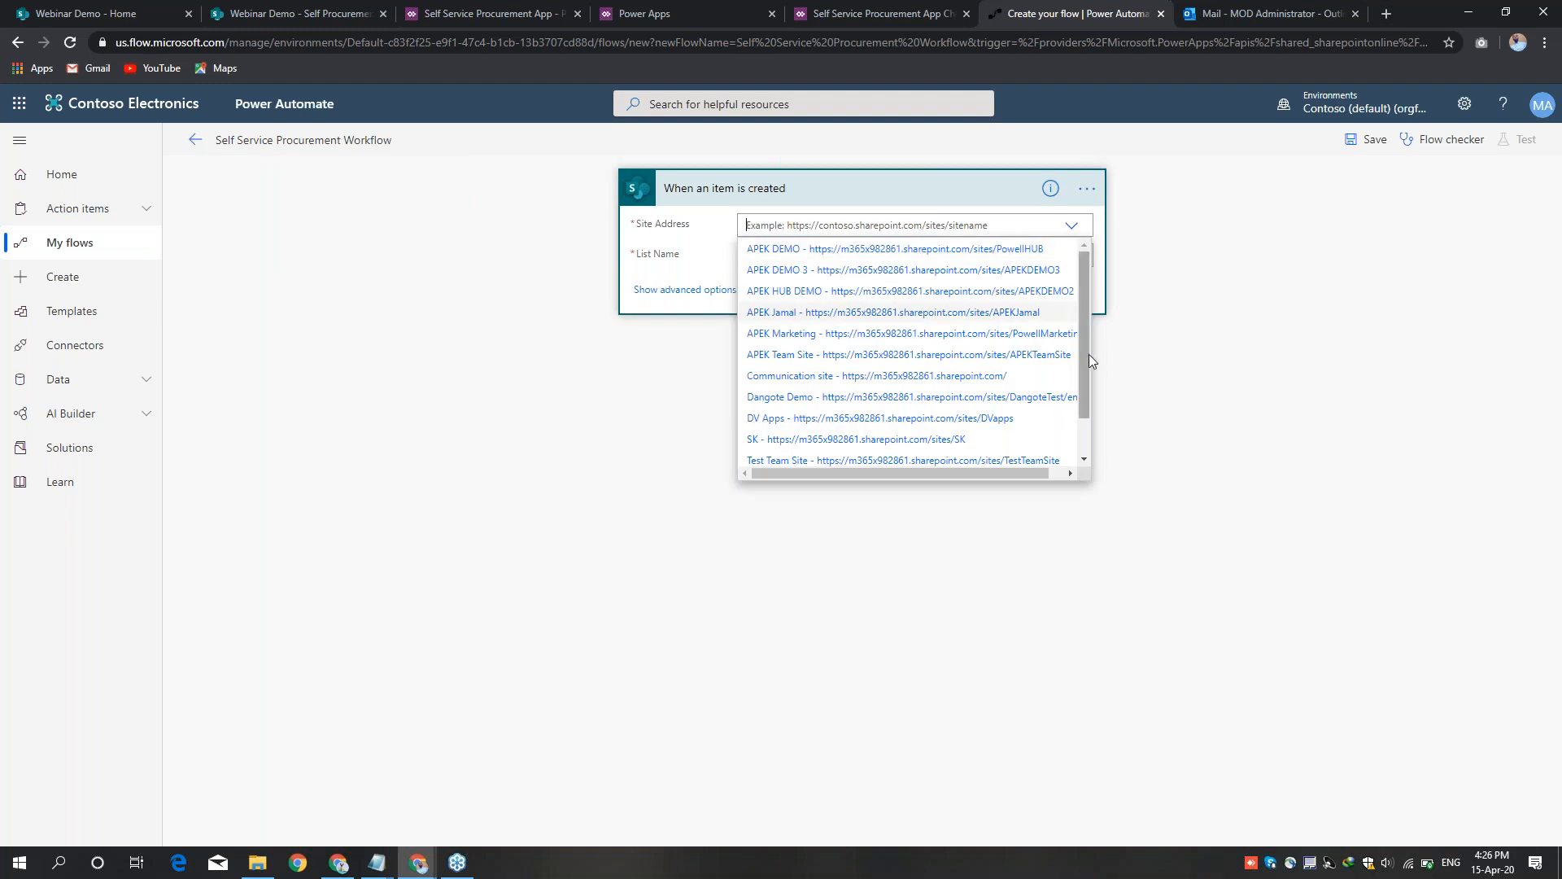
pyautogui.moveTo(1081, 363); pyautogui.dragTo(1083, 415)
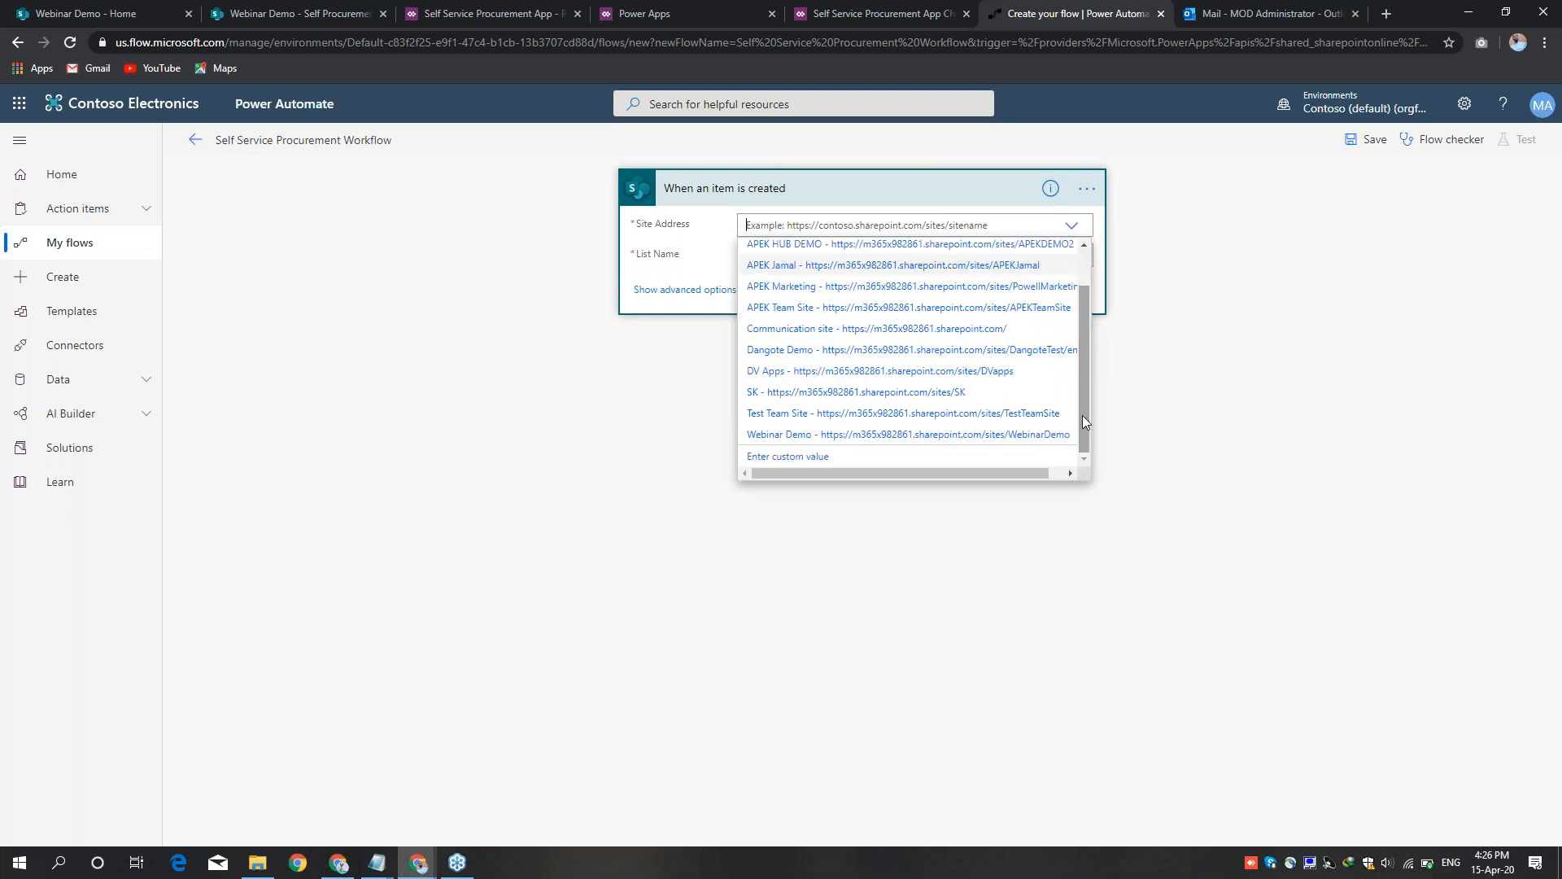
pyautogui.click(1013, 442)
pyautogui.click(838, 273)
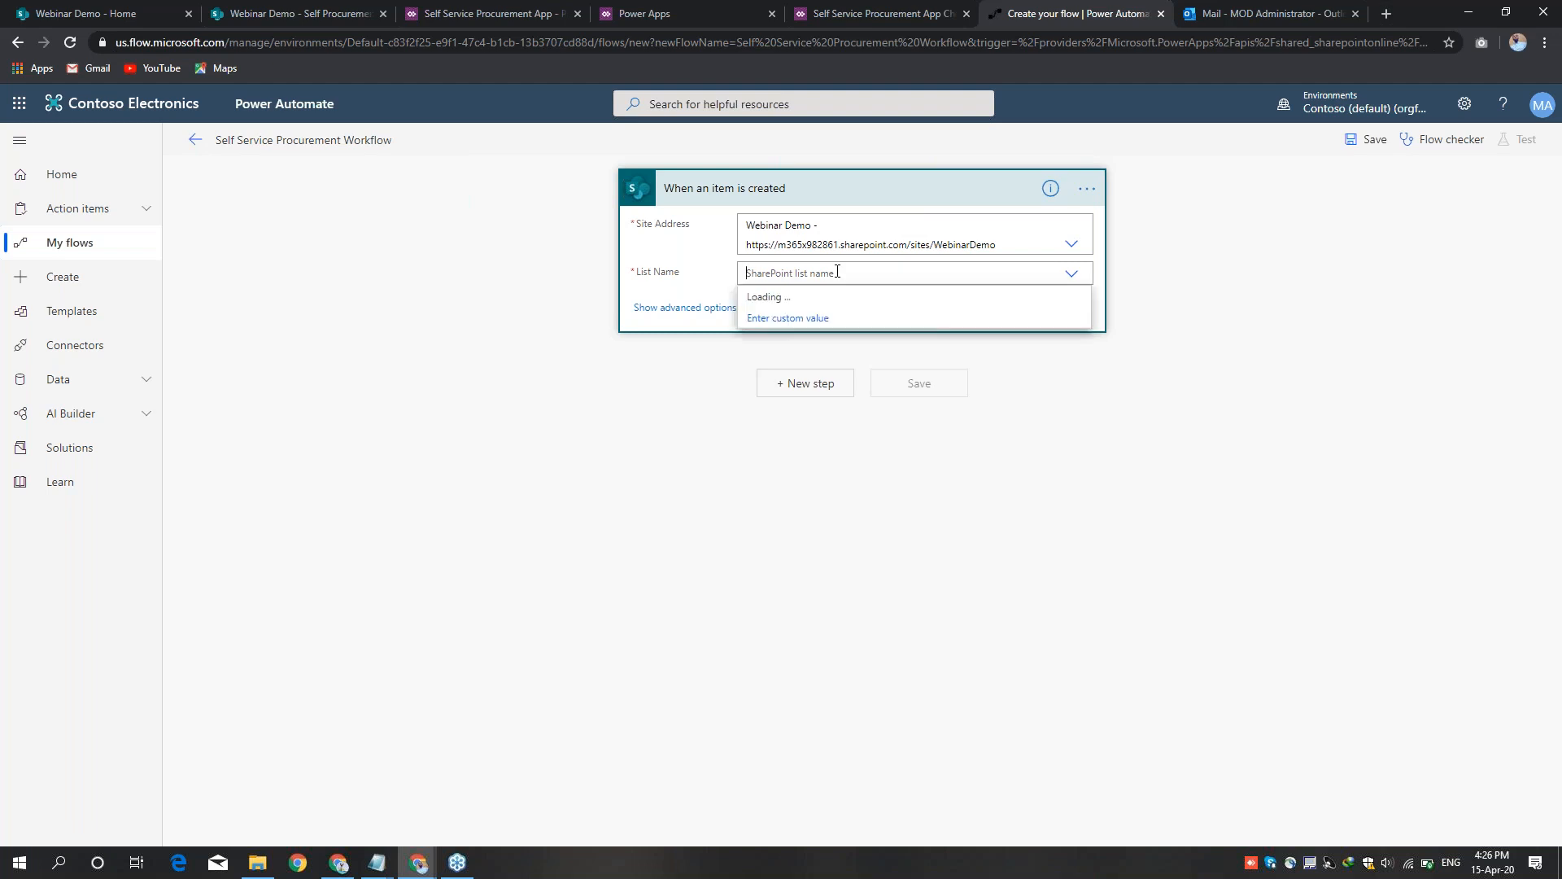
pyautogui.click(810, 299)
pyautogui.click(823, 192)
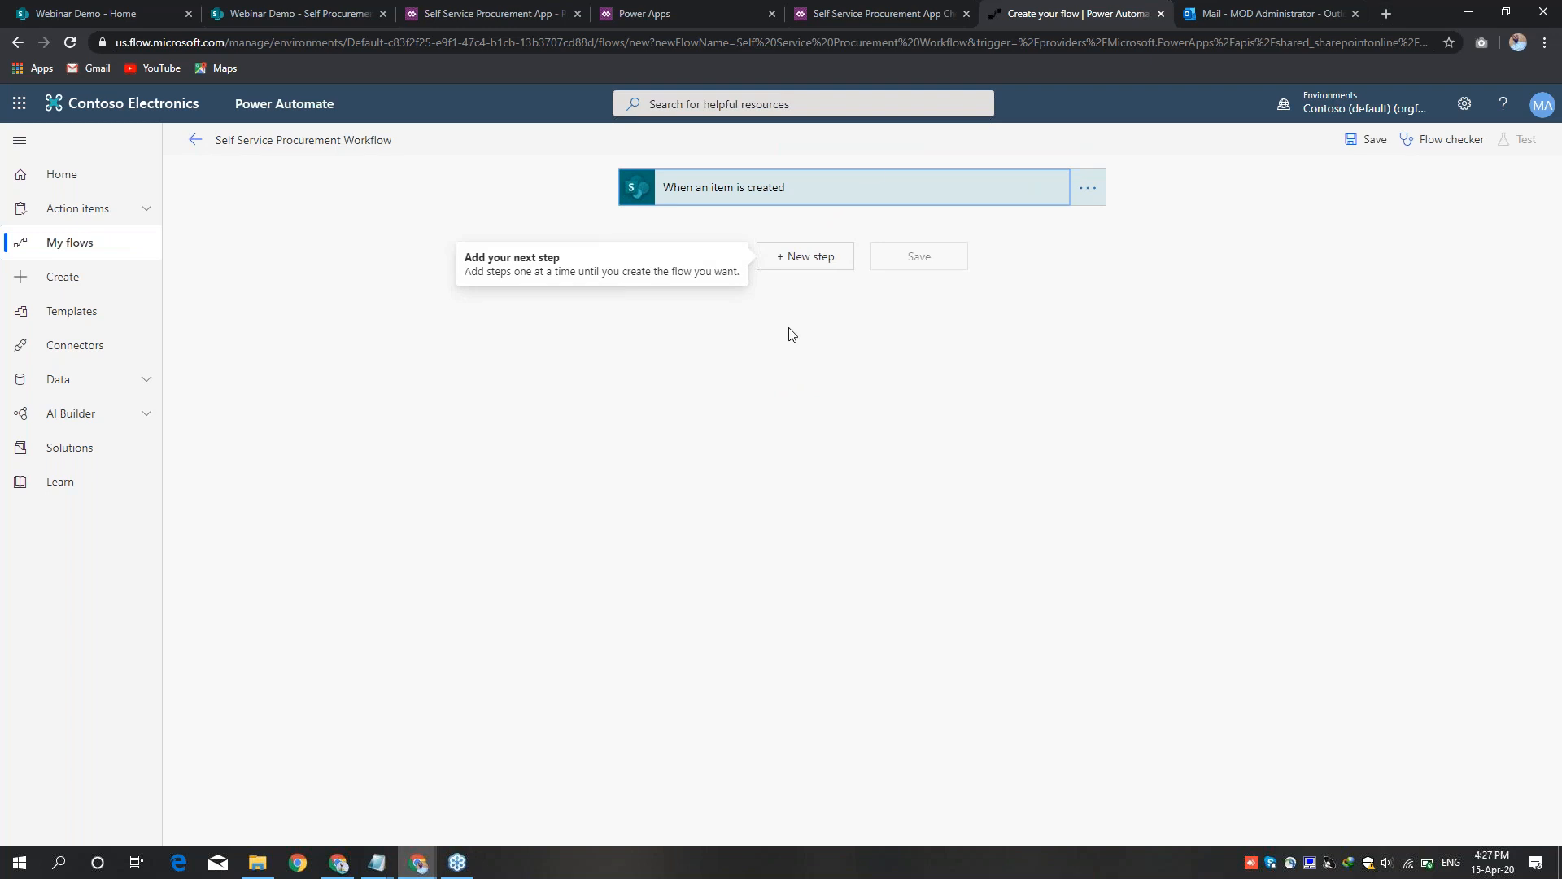
# Step: Add a new step after the trigger using SharePoint's Update item action
pyautogui.click(792, 259)
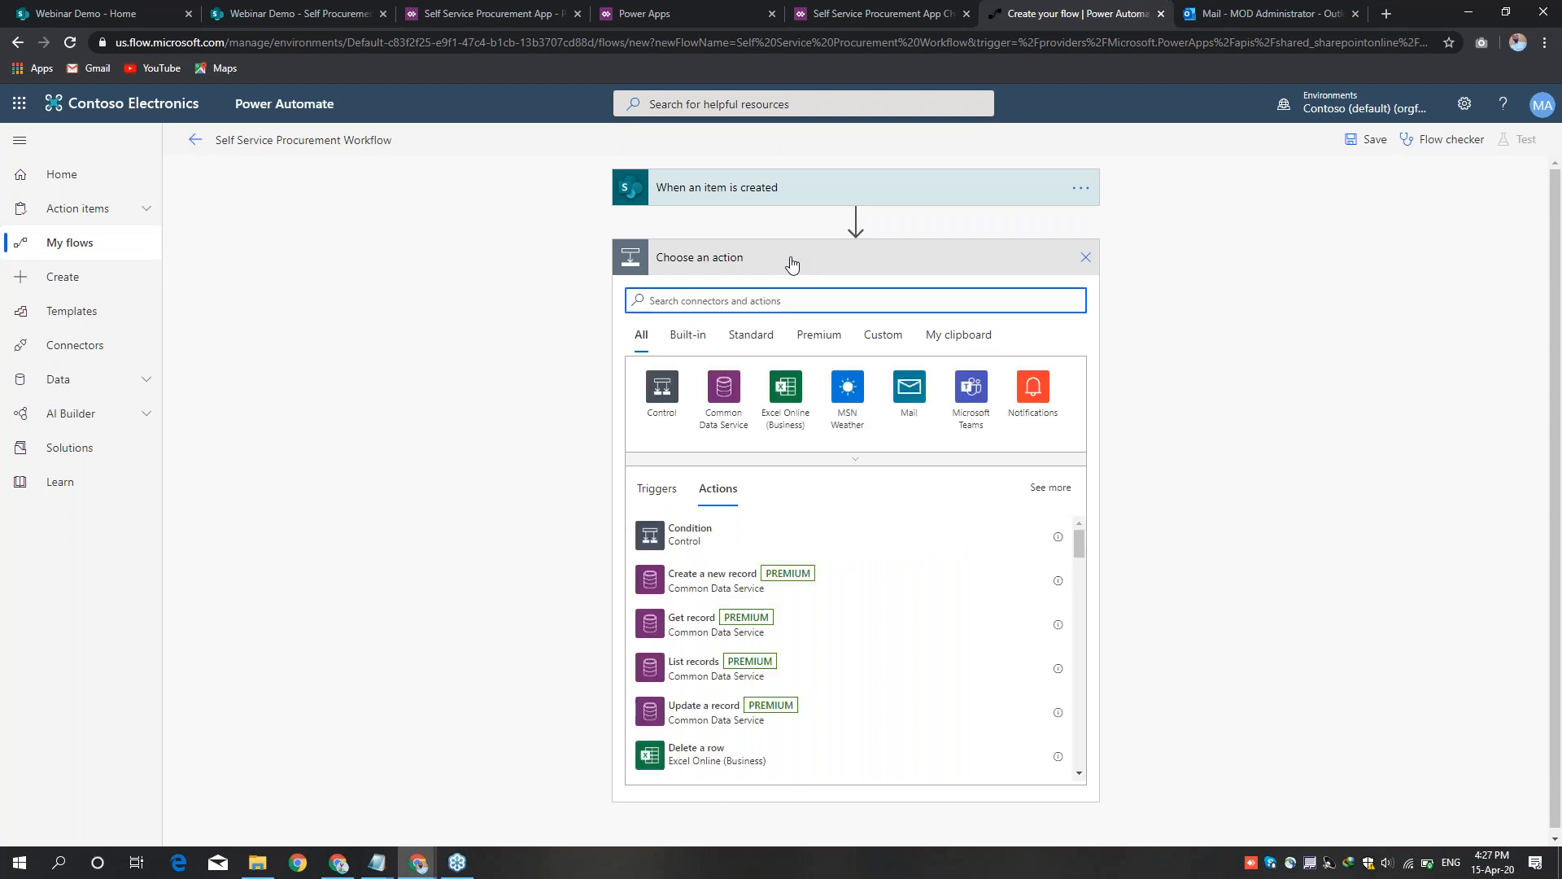
pyautogui.click(853, 464)
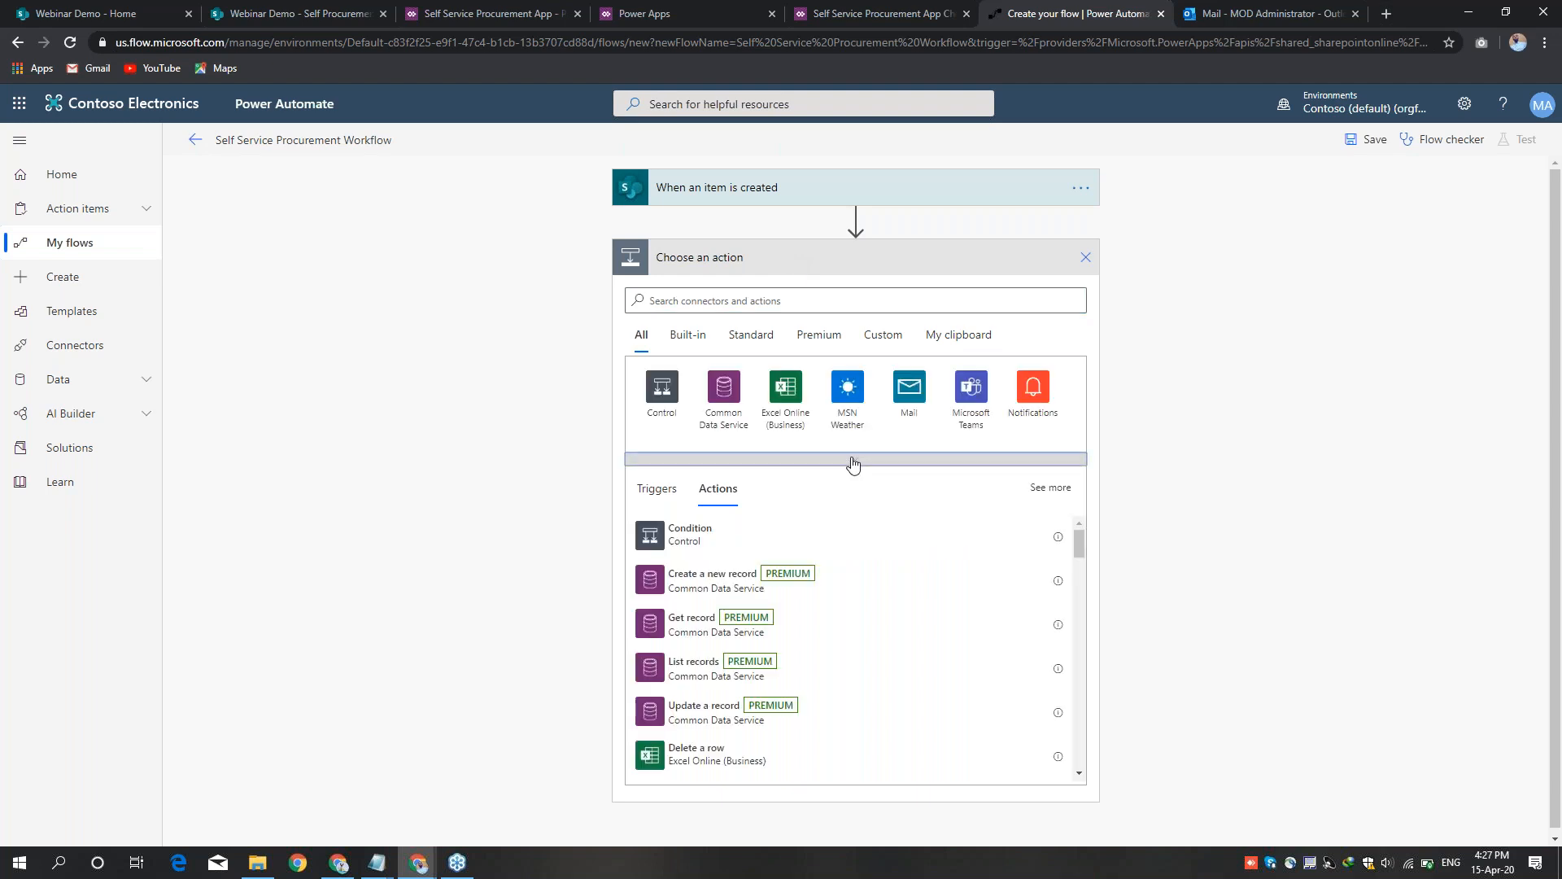
pyautogui.click(853, 464)
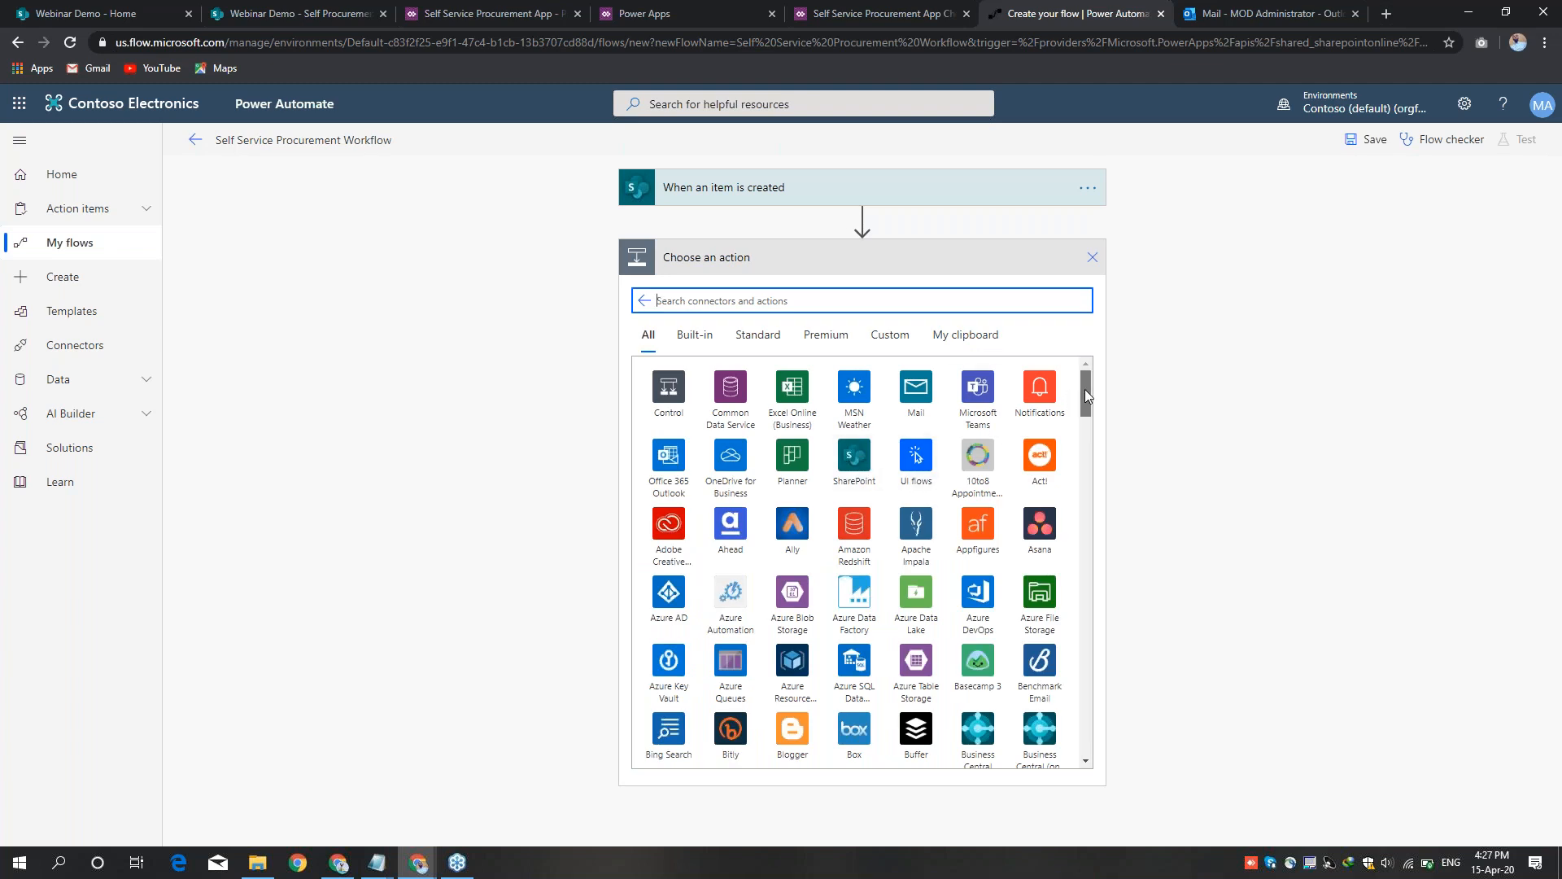
pyautogui.moveTo(1091, 415); pyautogui.dragTo(1088, 376)
pyautogui.click(854, 476)
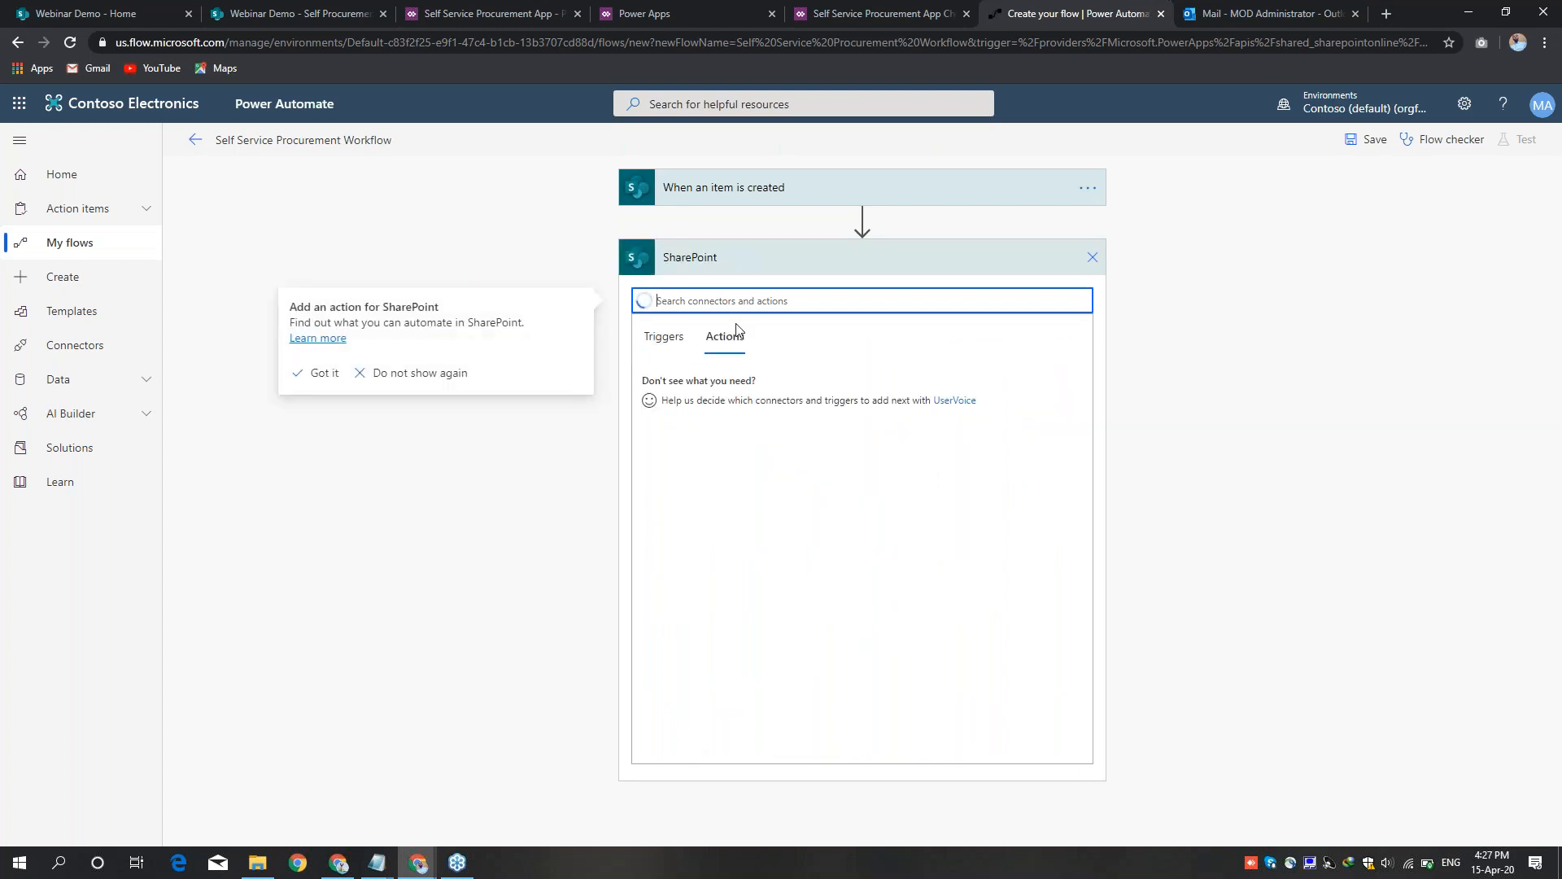
pyautogui.write('u')
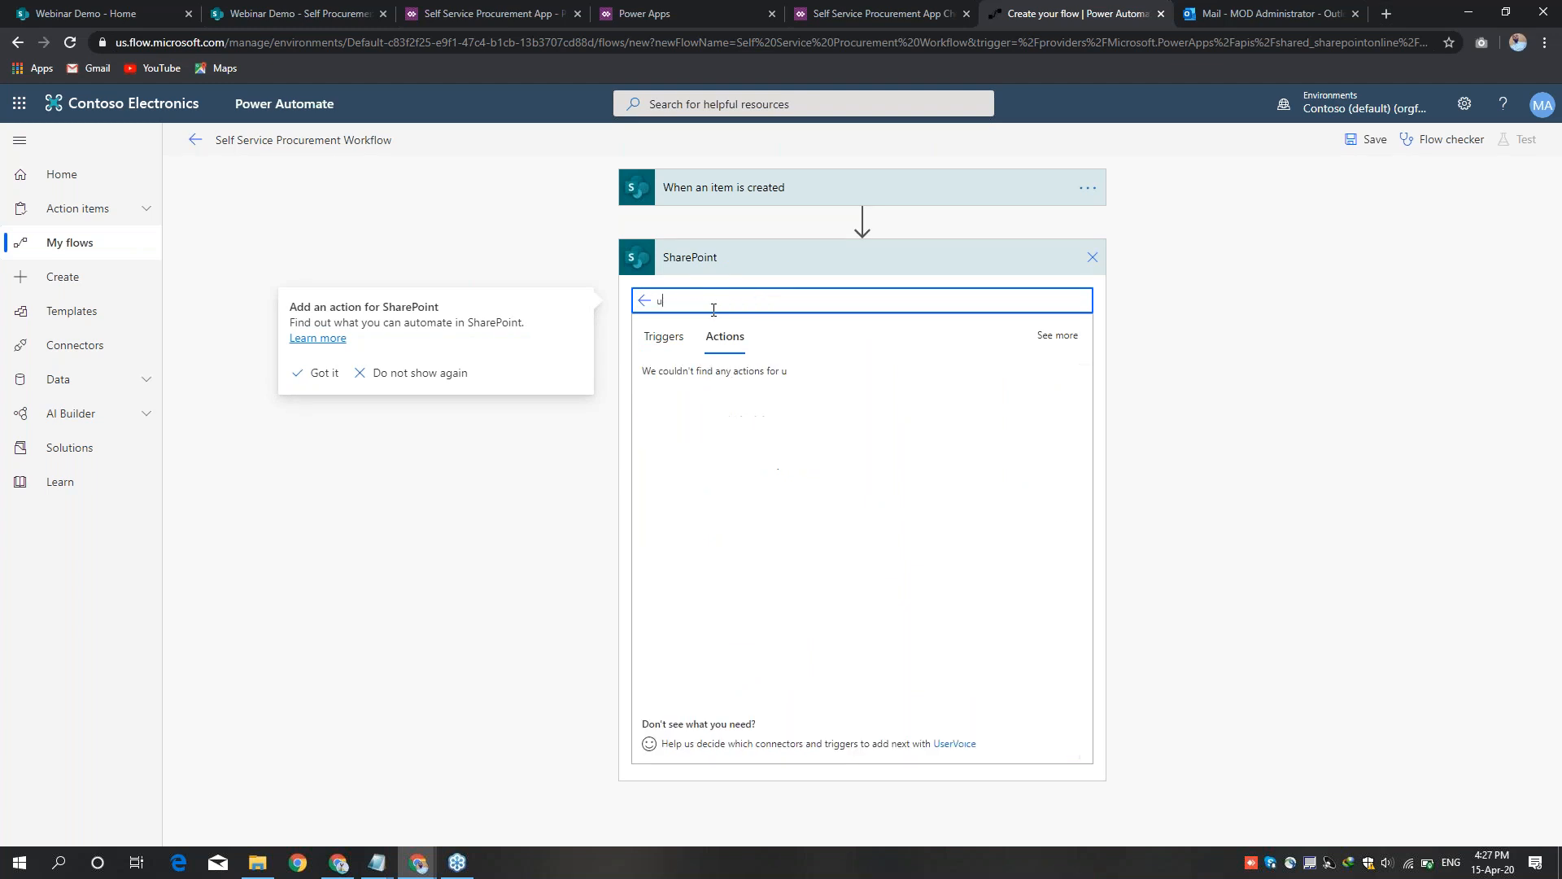
pyautogui.write('pdate')
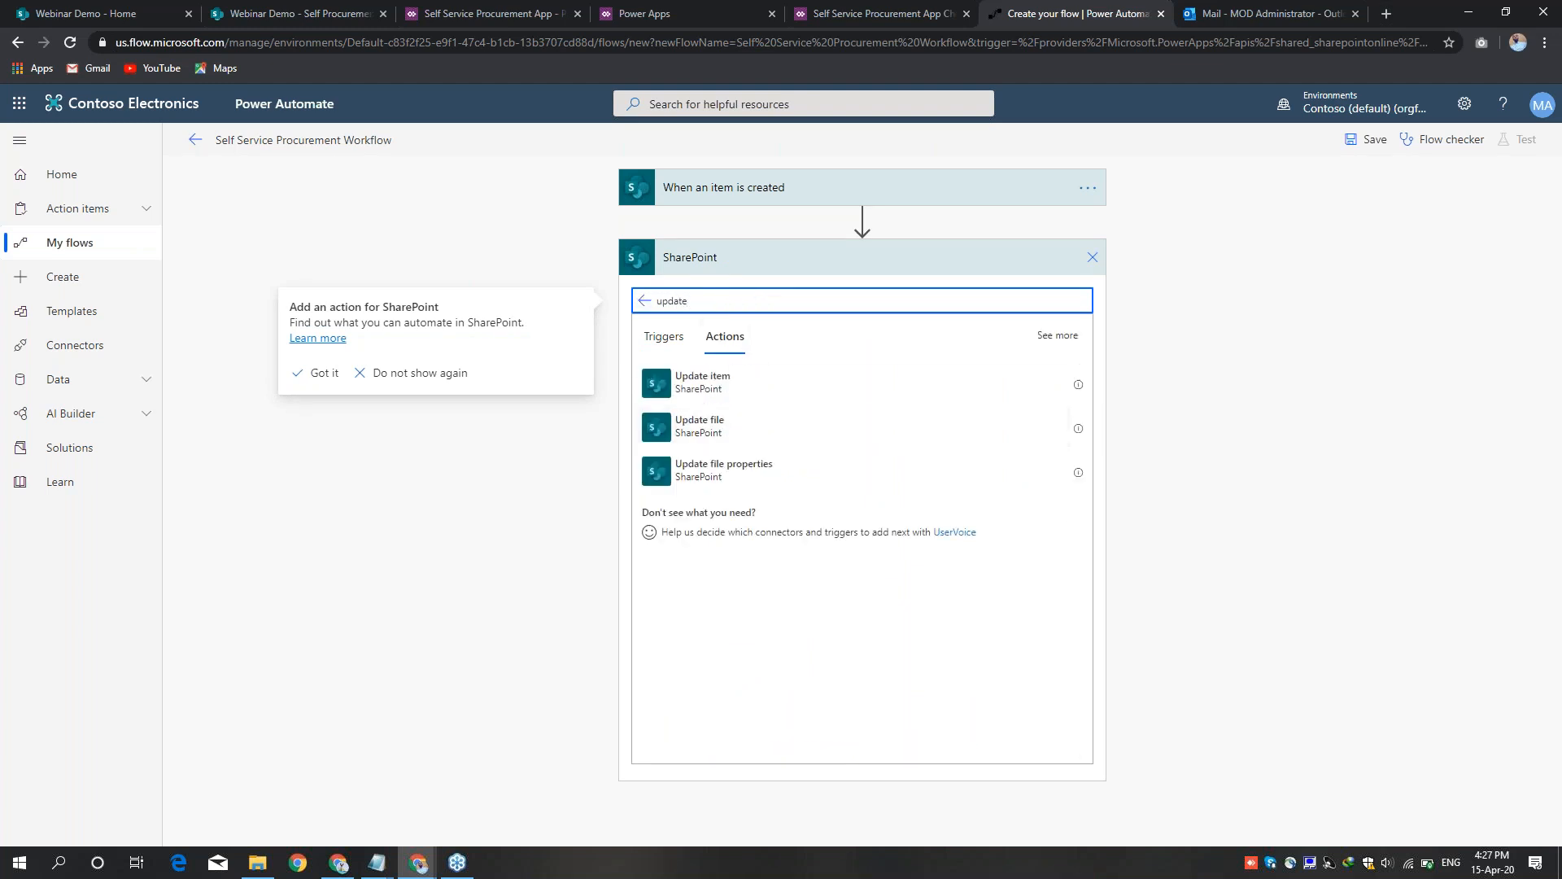
pyautogui.click(763, 401)
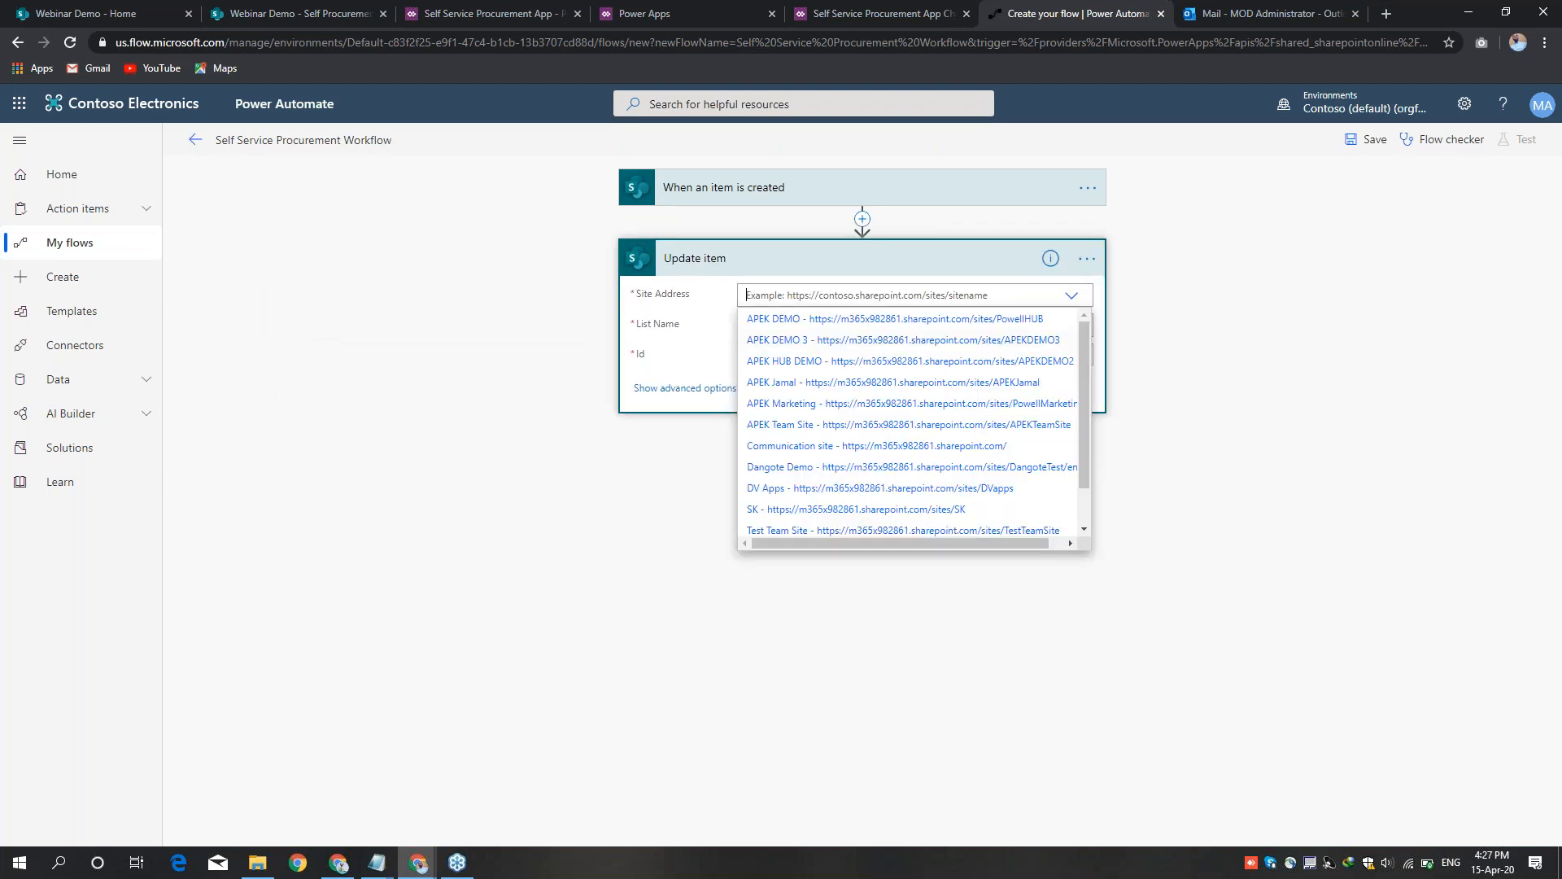
# Step: Set the Update item action's site address to Webinar Demo and its list name to Self Procurement List
pyautogui.moveTo(1084, 428); pyautogui.dragTo(1092, 520)
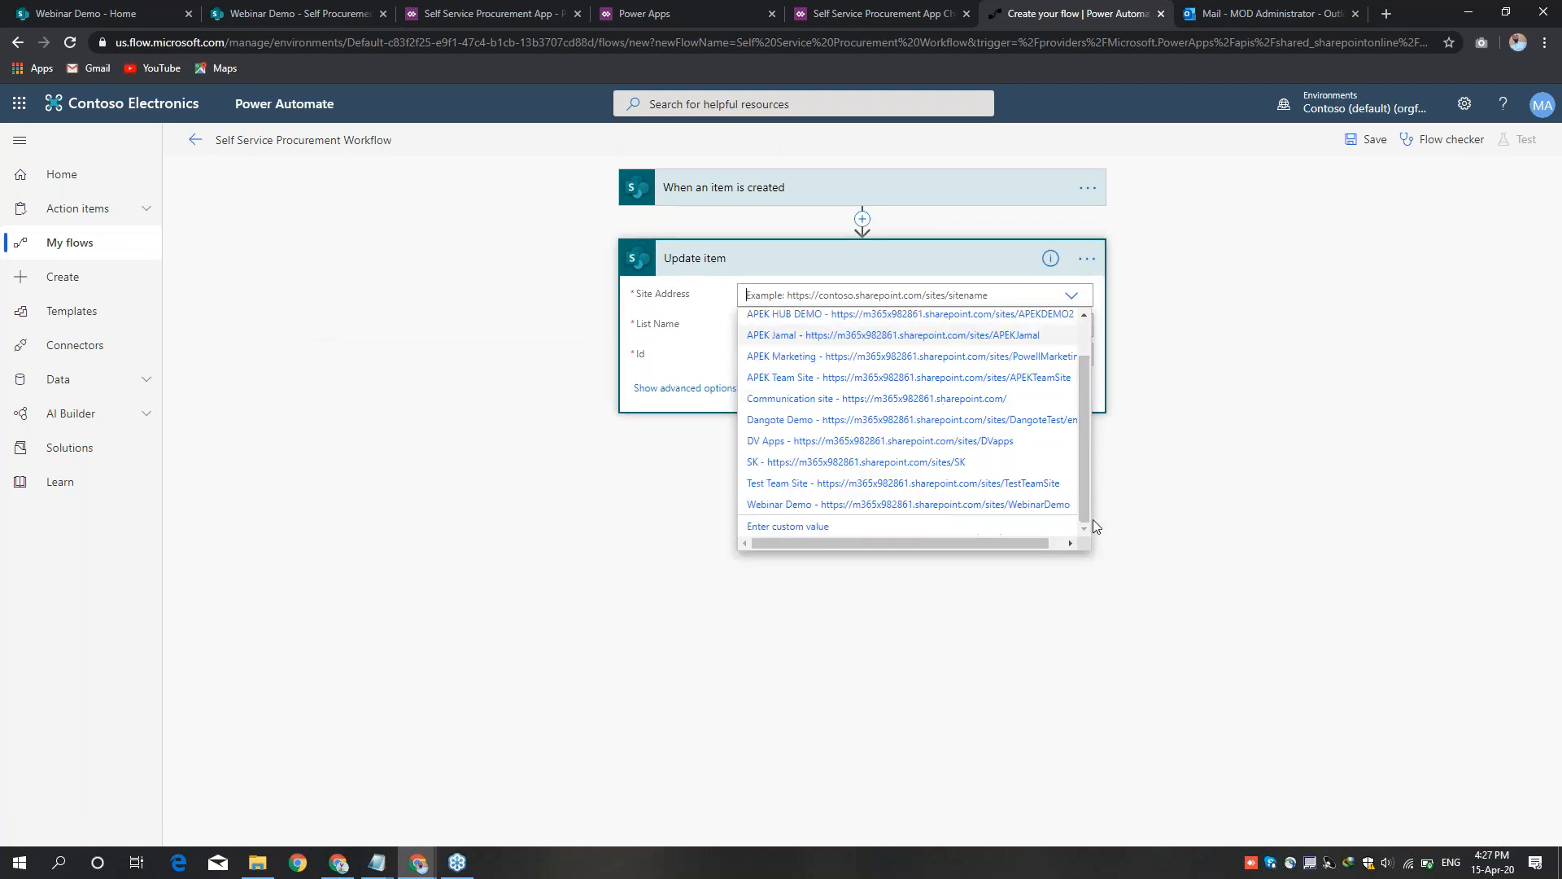
pyautogui.click(1045, 508)
pyautogui.click(942, 343)
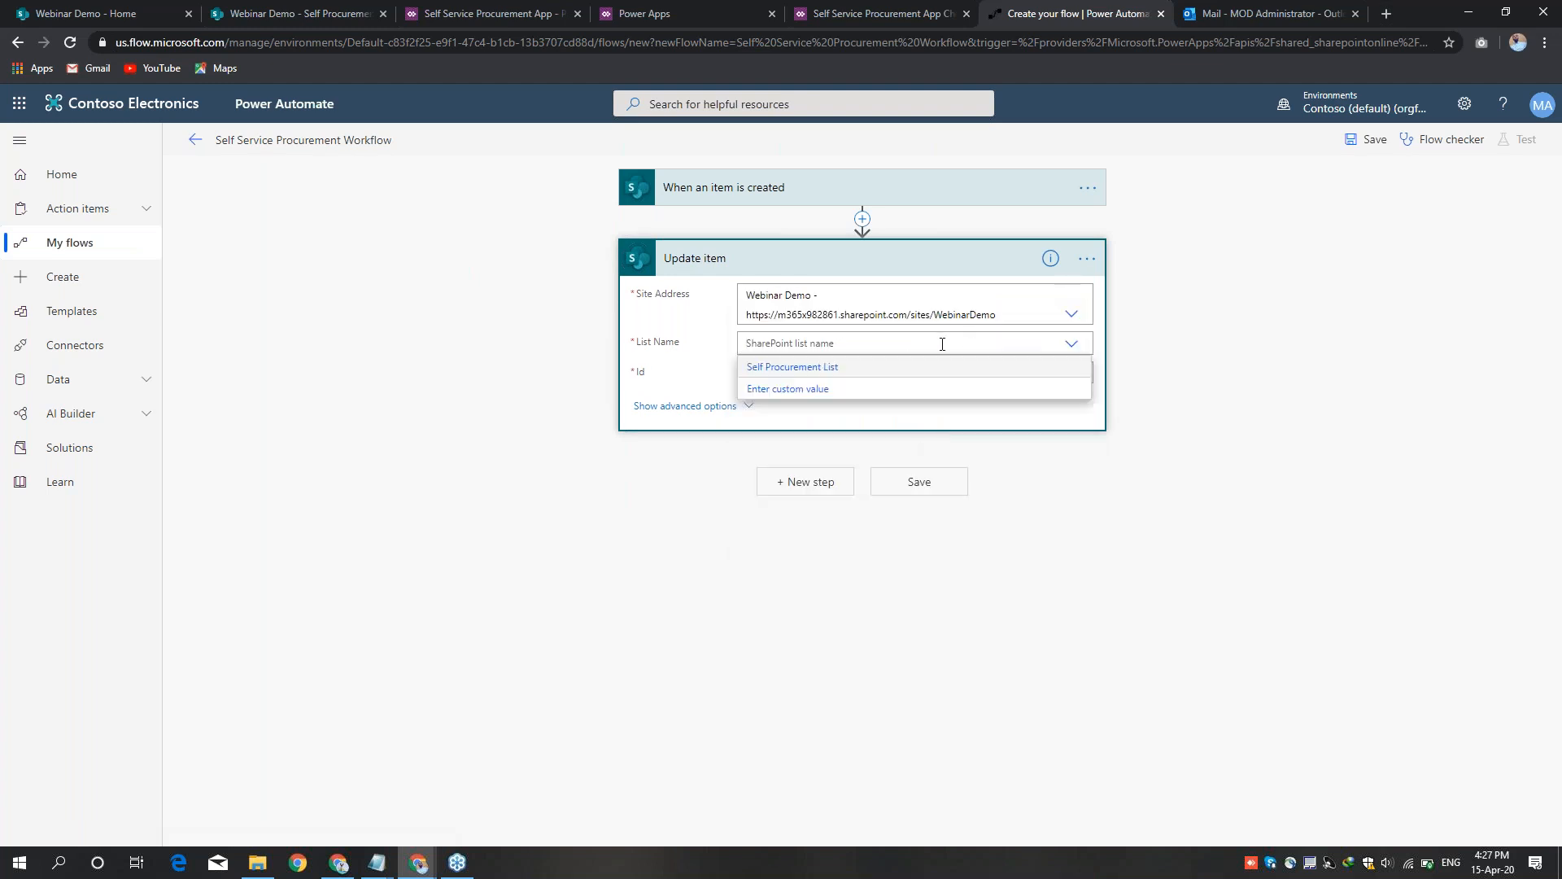
pyautogui.click(887, 368)
# Step: Fill the Update item action's Id and Title with the trigger's ID and Title dynamic content
pyautogui.click(844, 372)
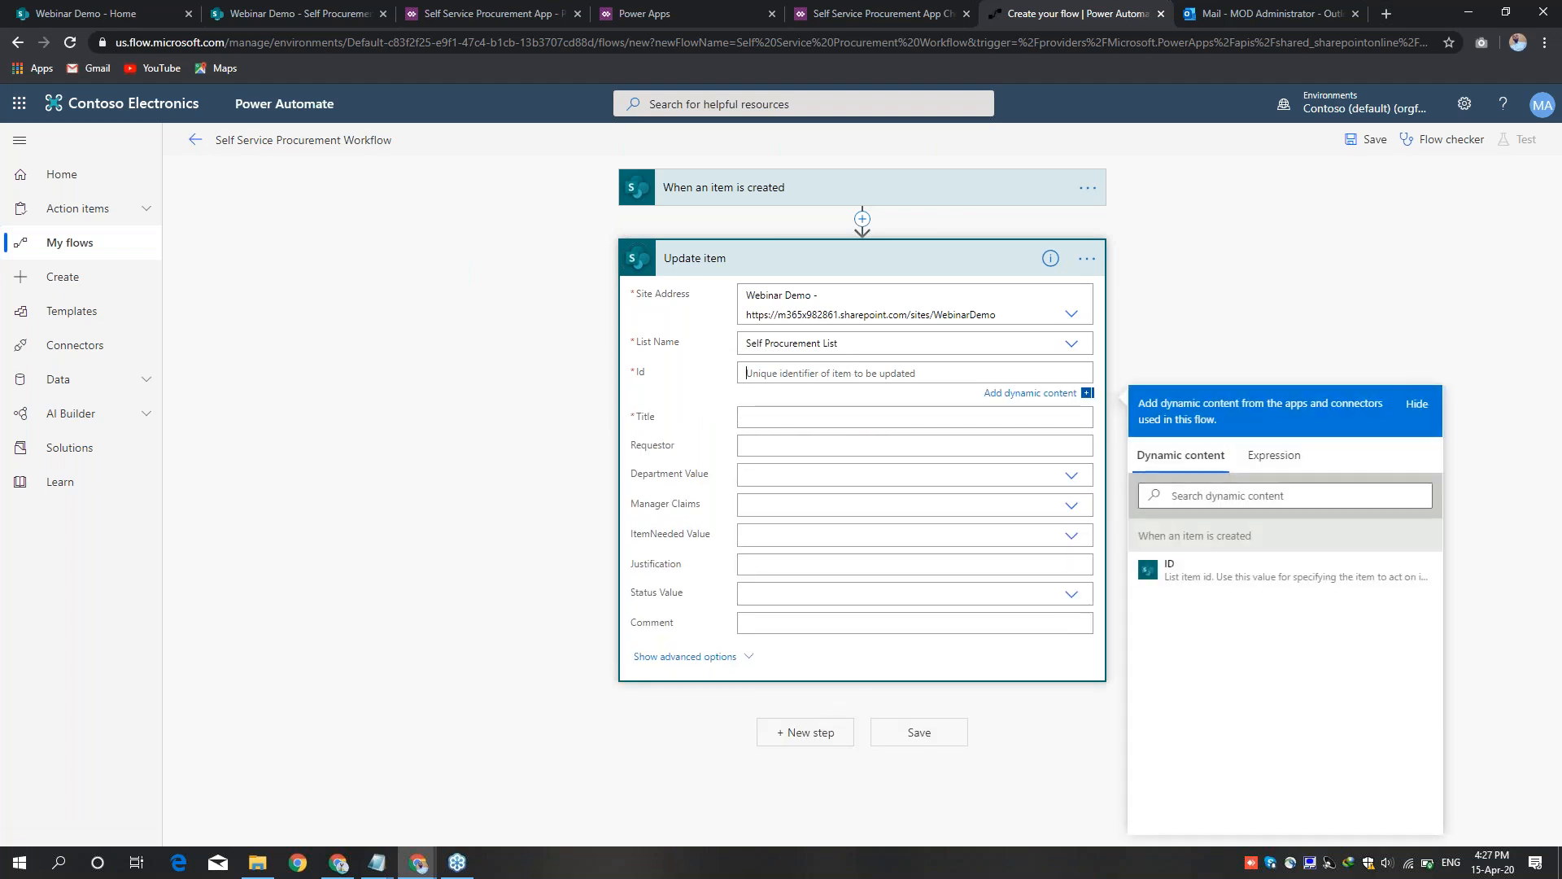
pyautogui.click(1201, 572)
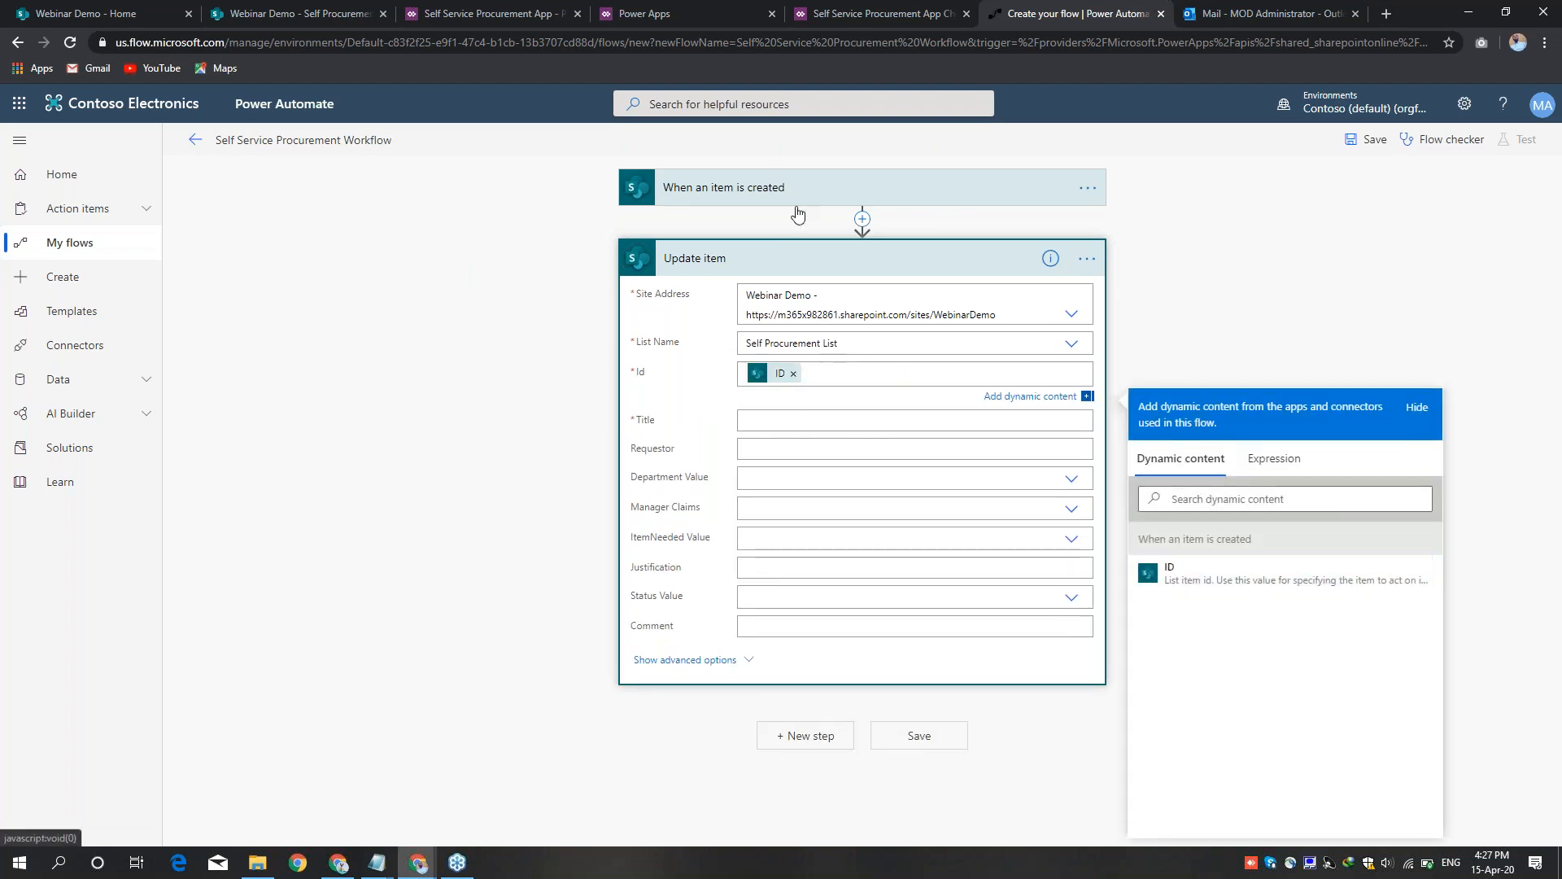
pyautogui.click(768, 421)
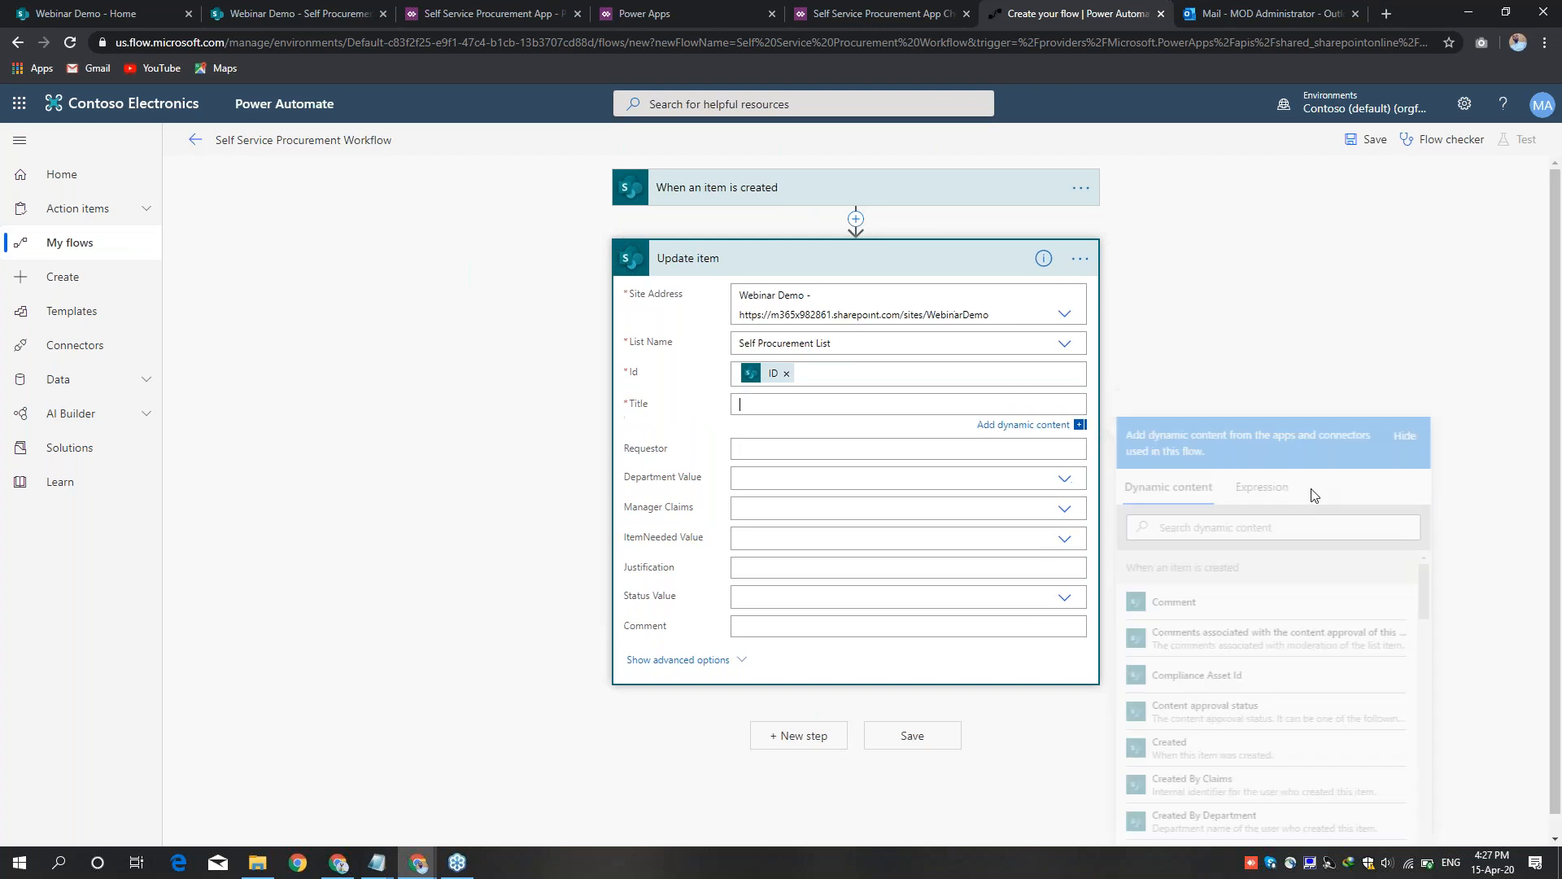
pyautogui.click(1199, 529)
pyautogui.write('titl')
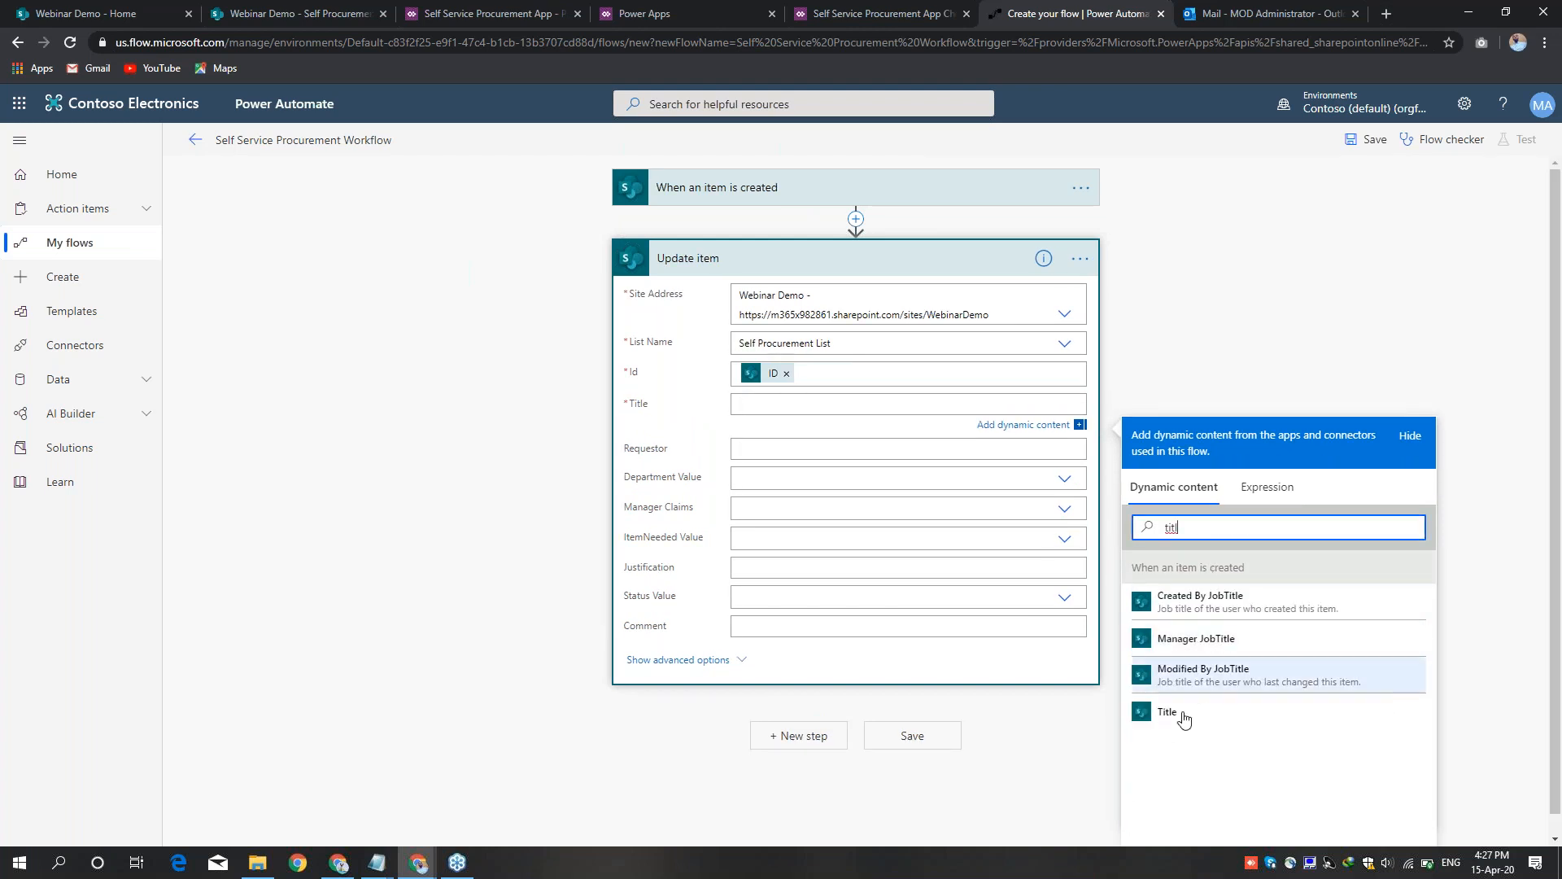
pyautogui.click(1170, 713)
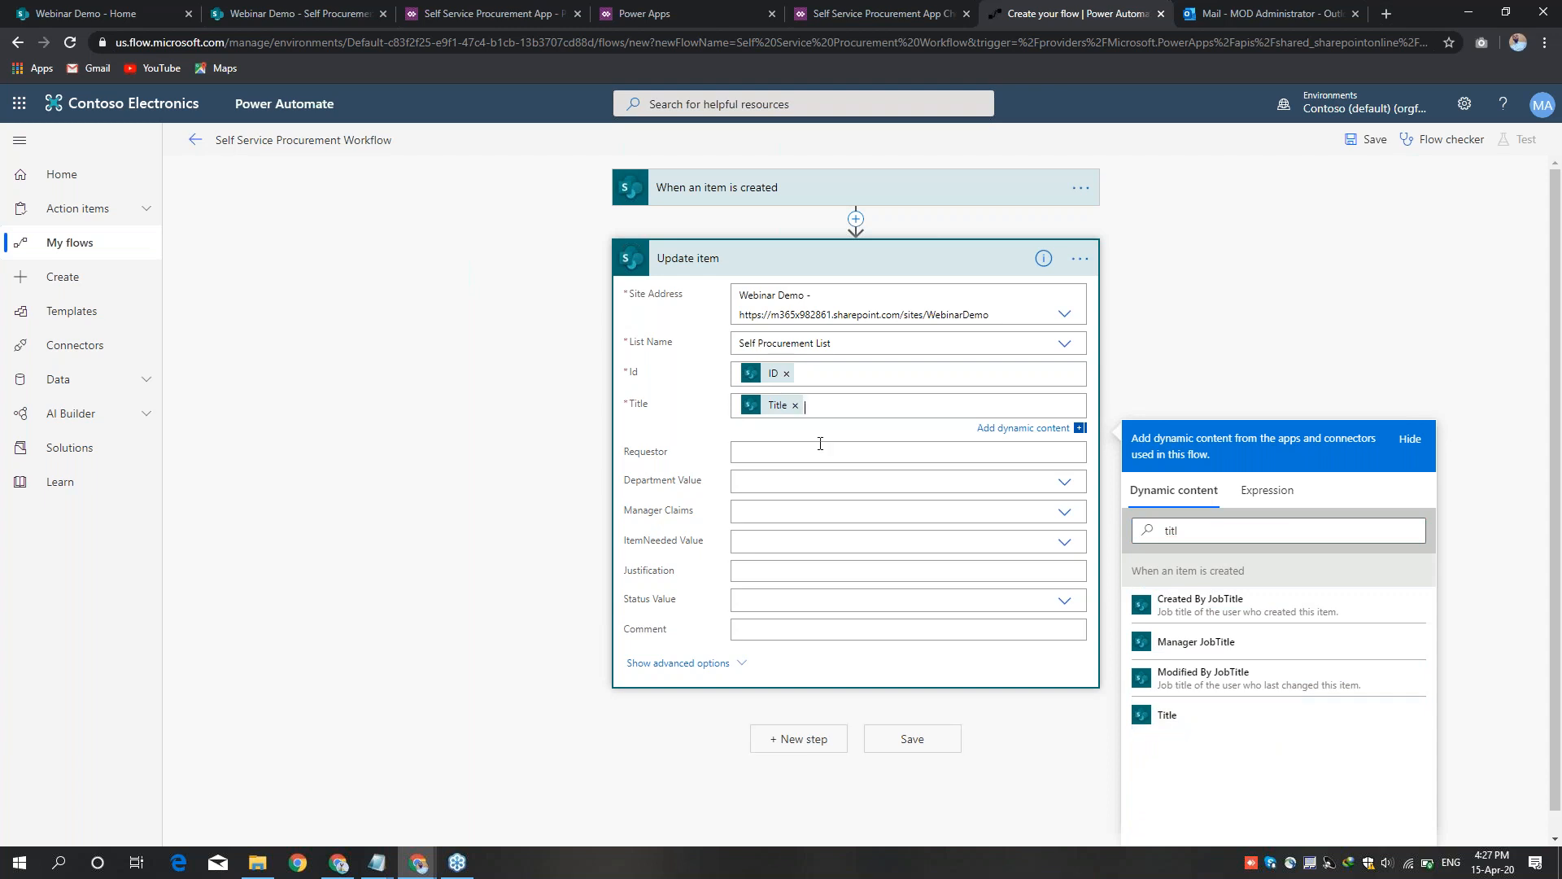
# Step: Set the Update item action's Status Value to Pending and collapse the action
pyautogui.click(835, 601)
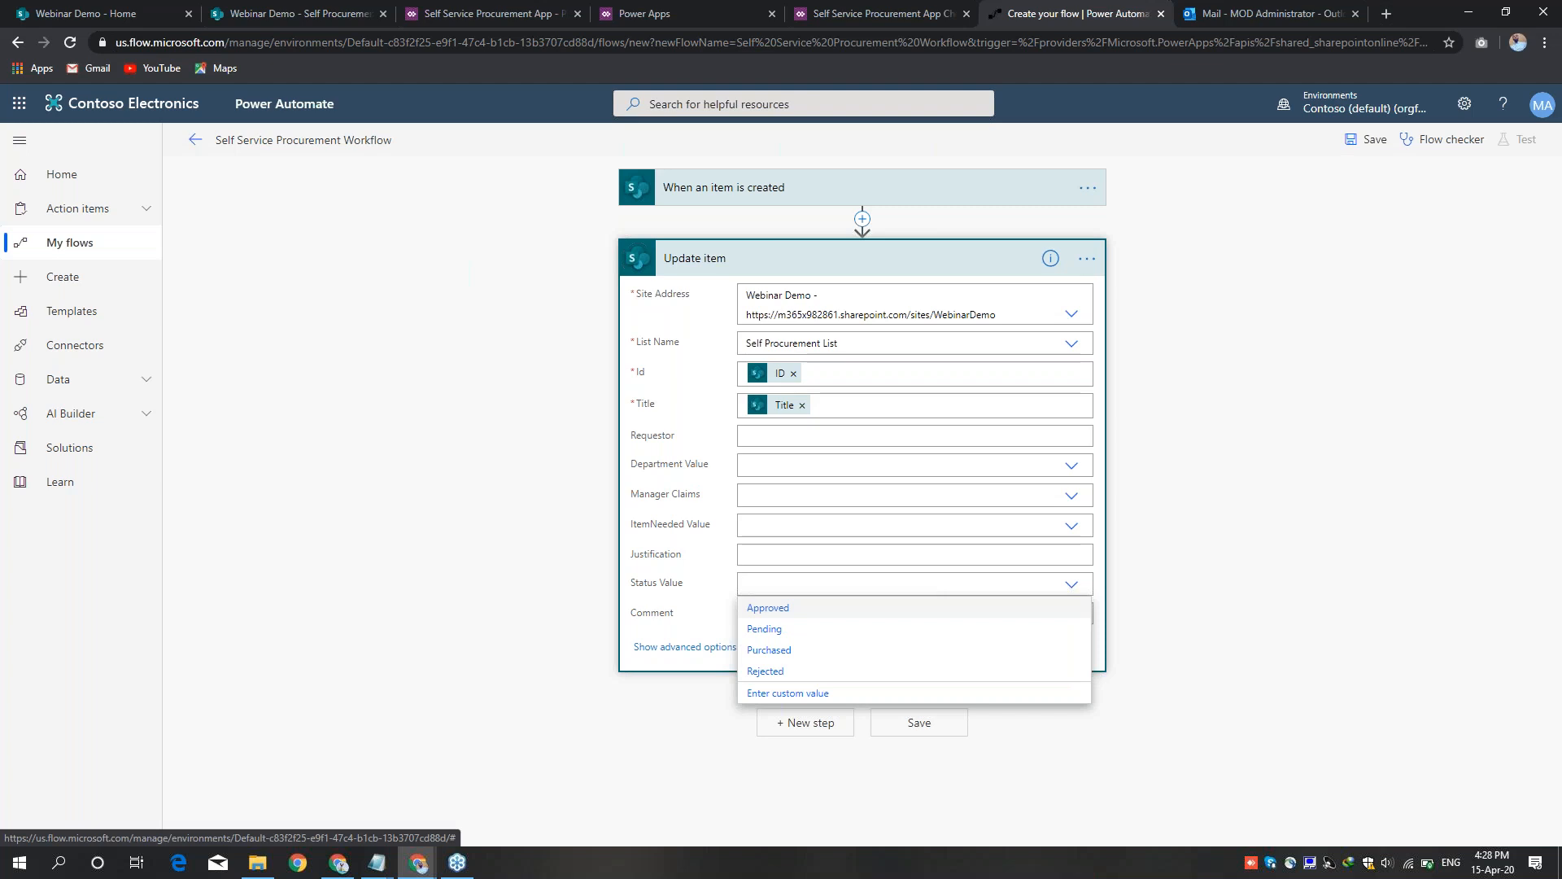
pyautogui.click(799, 631)
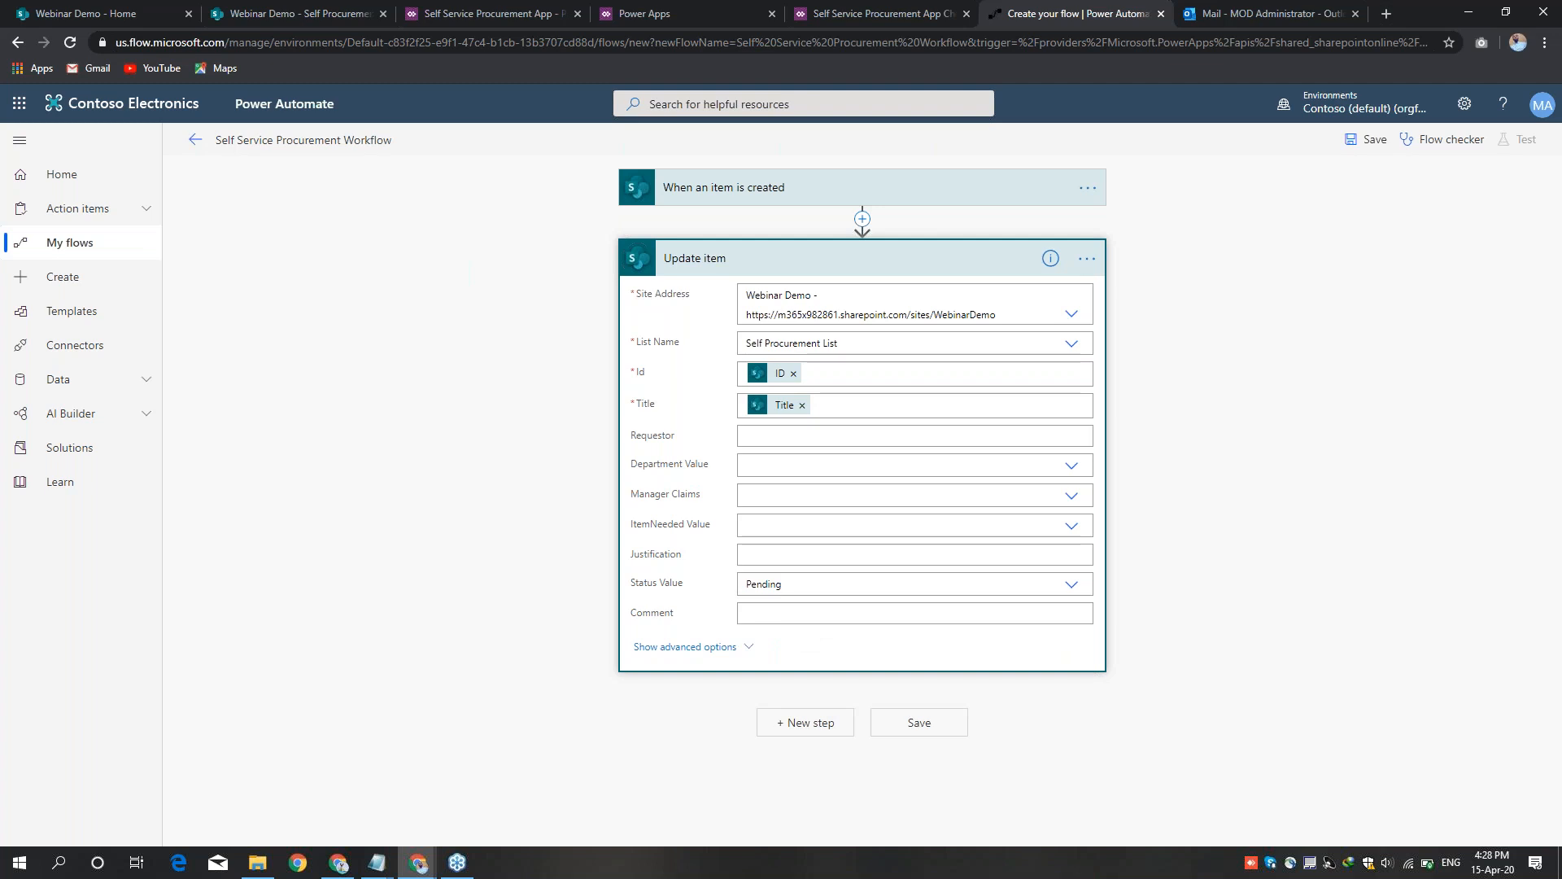
pyautogui.click(833, 255)
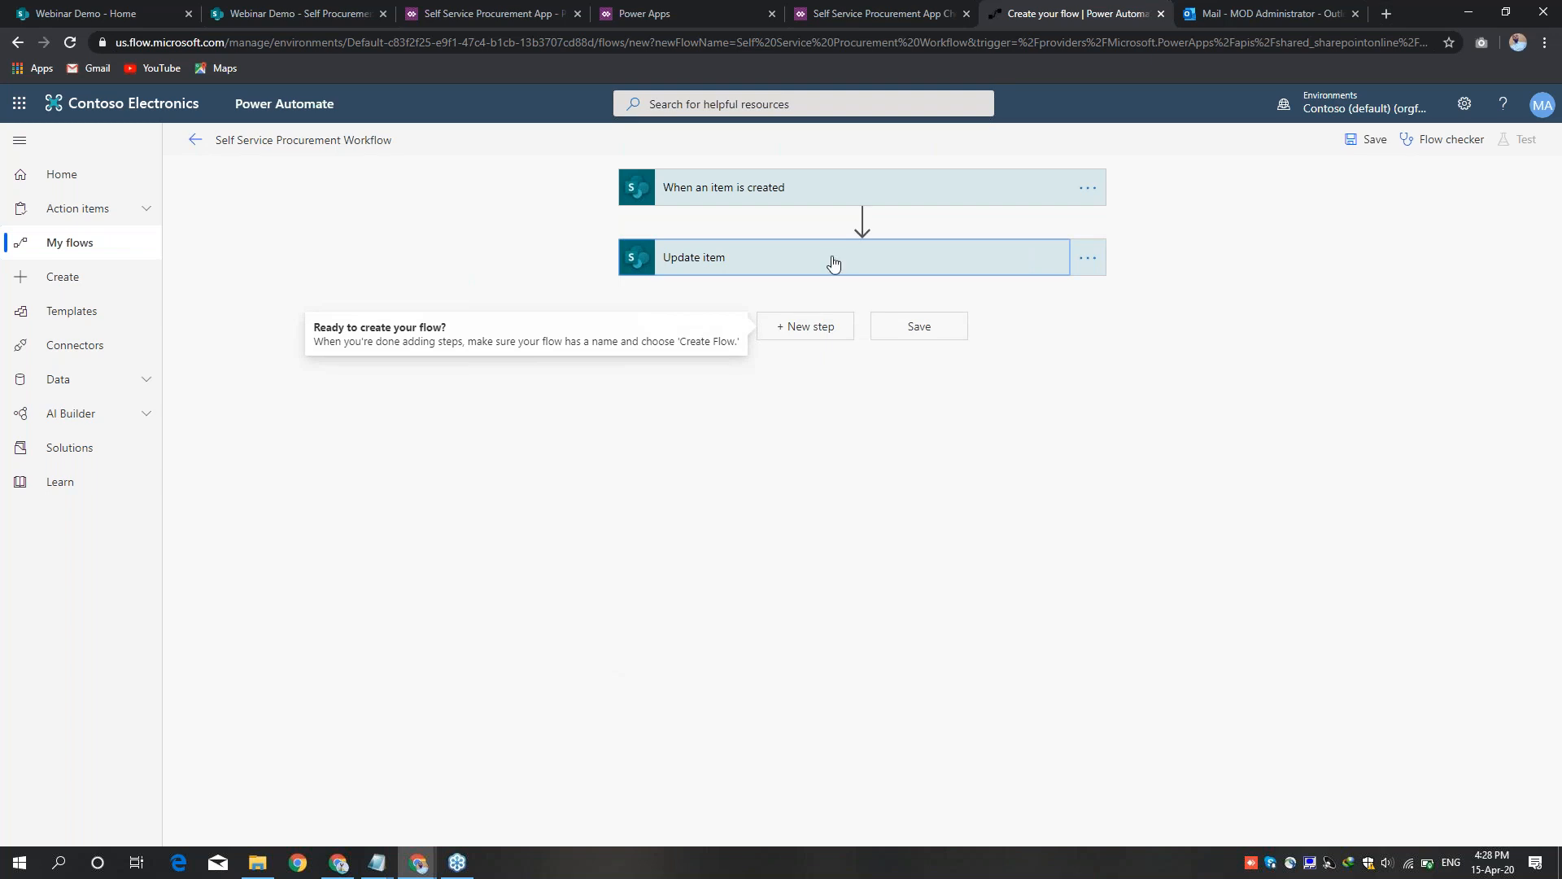
# Step: Add a new step after Update item using Mail's Send an email notification (V3) action
pyautogui.click(793, 330)
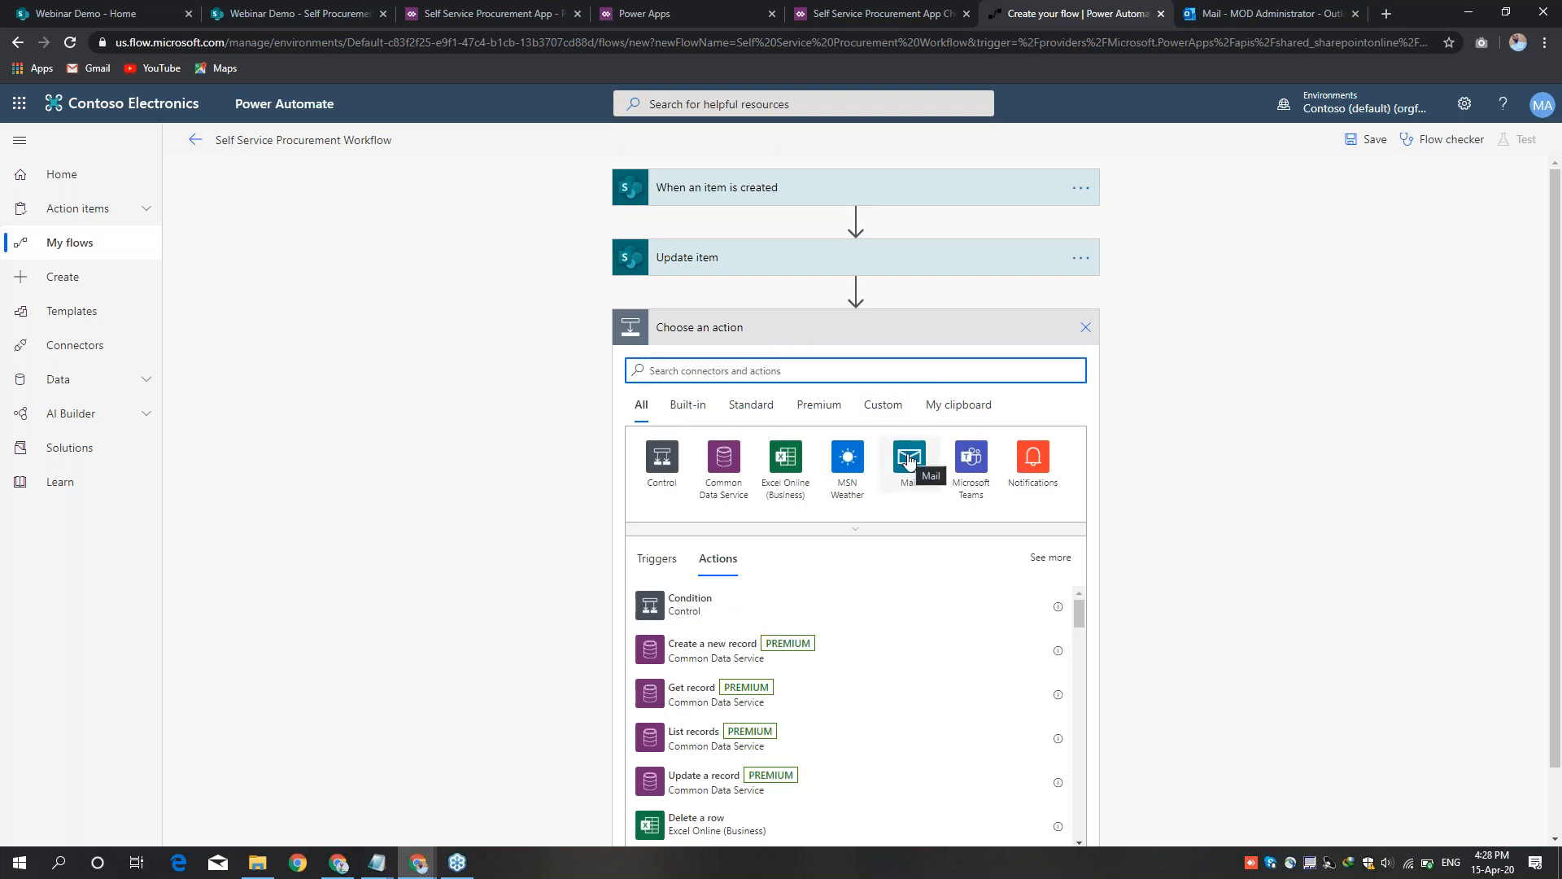
pyautogui.click(909, 460)
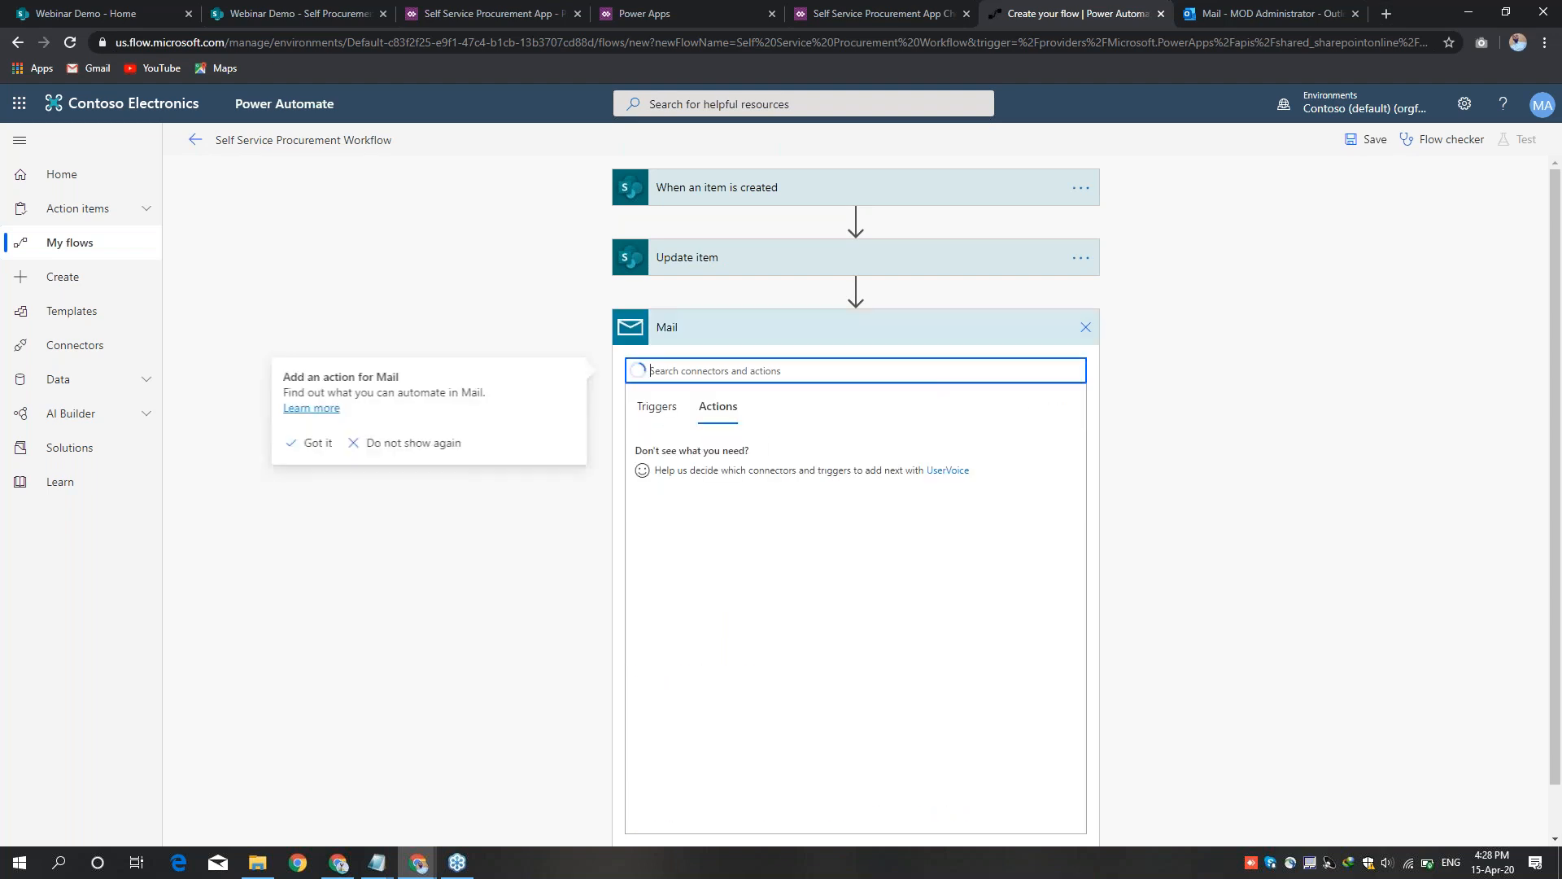
pyautogui.click(779, 462)
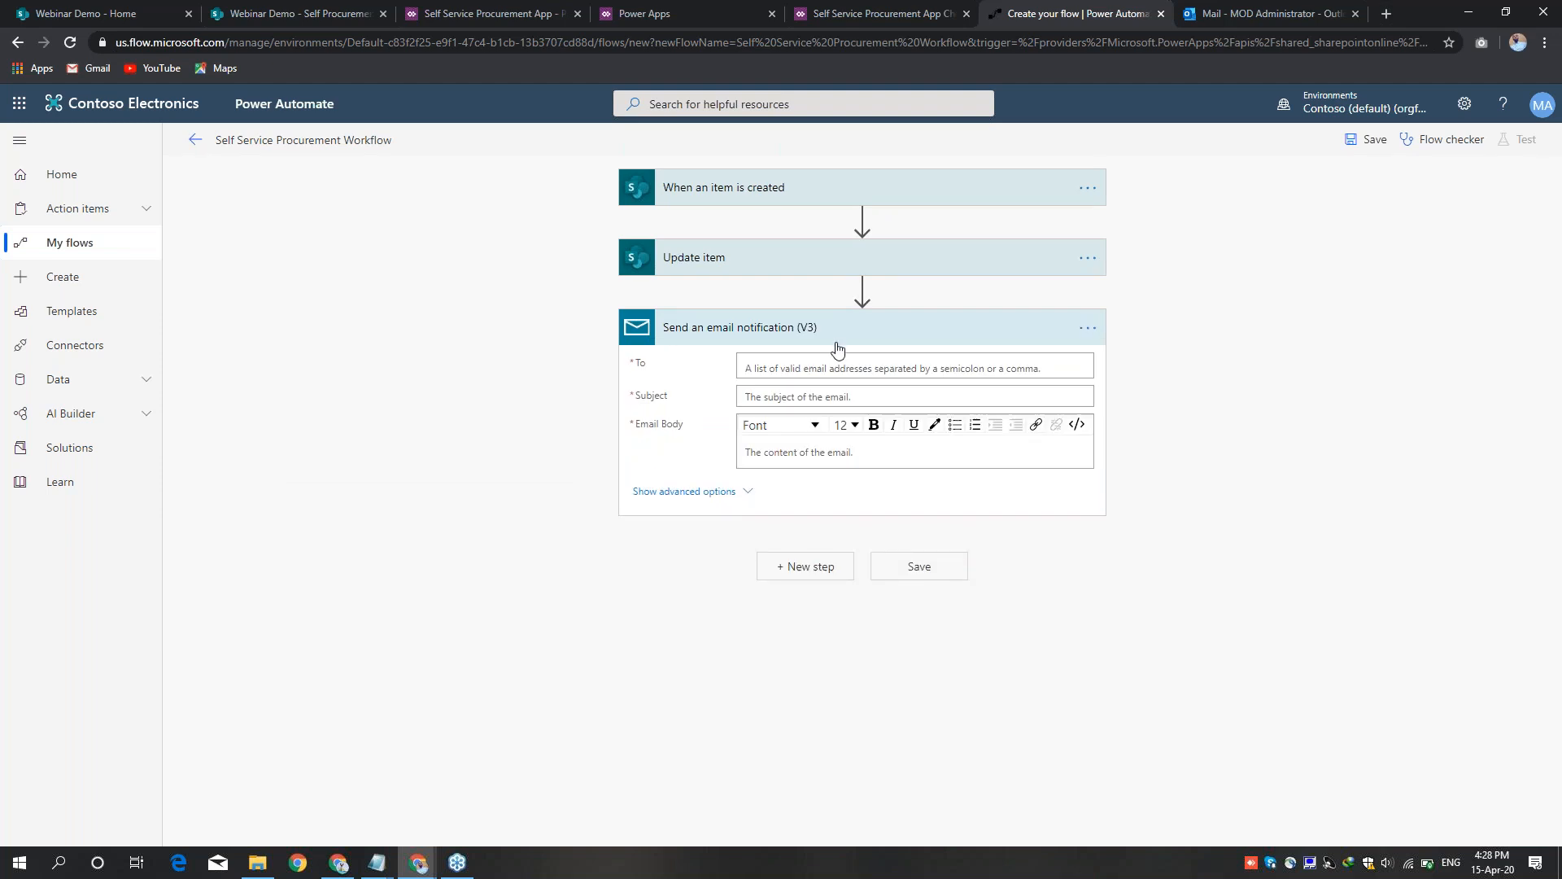
# Step: Set the email notification's recipient to the Created By Email dynamic content from Update item
pyautogui.click(793, 360)
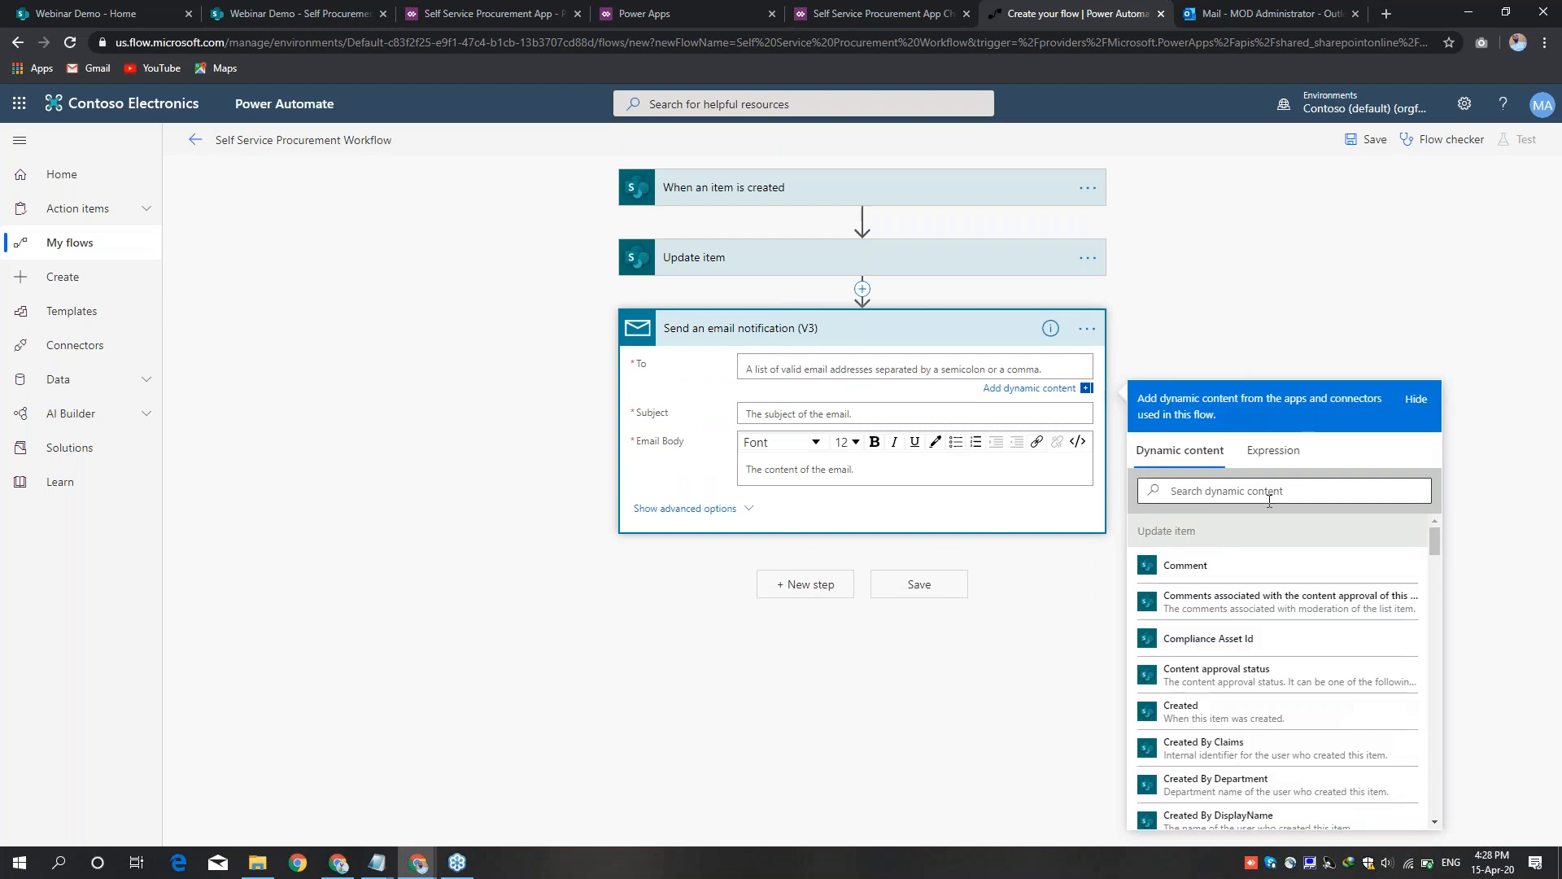
pyautogui.click(1241, 489)
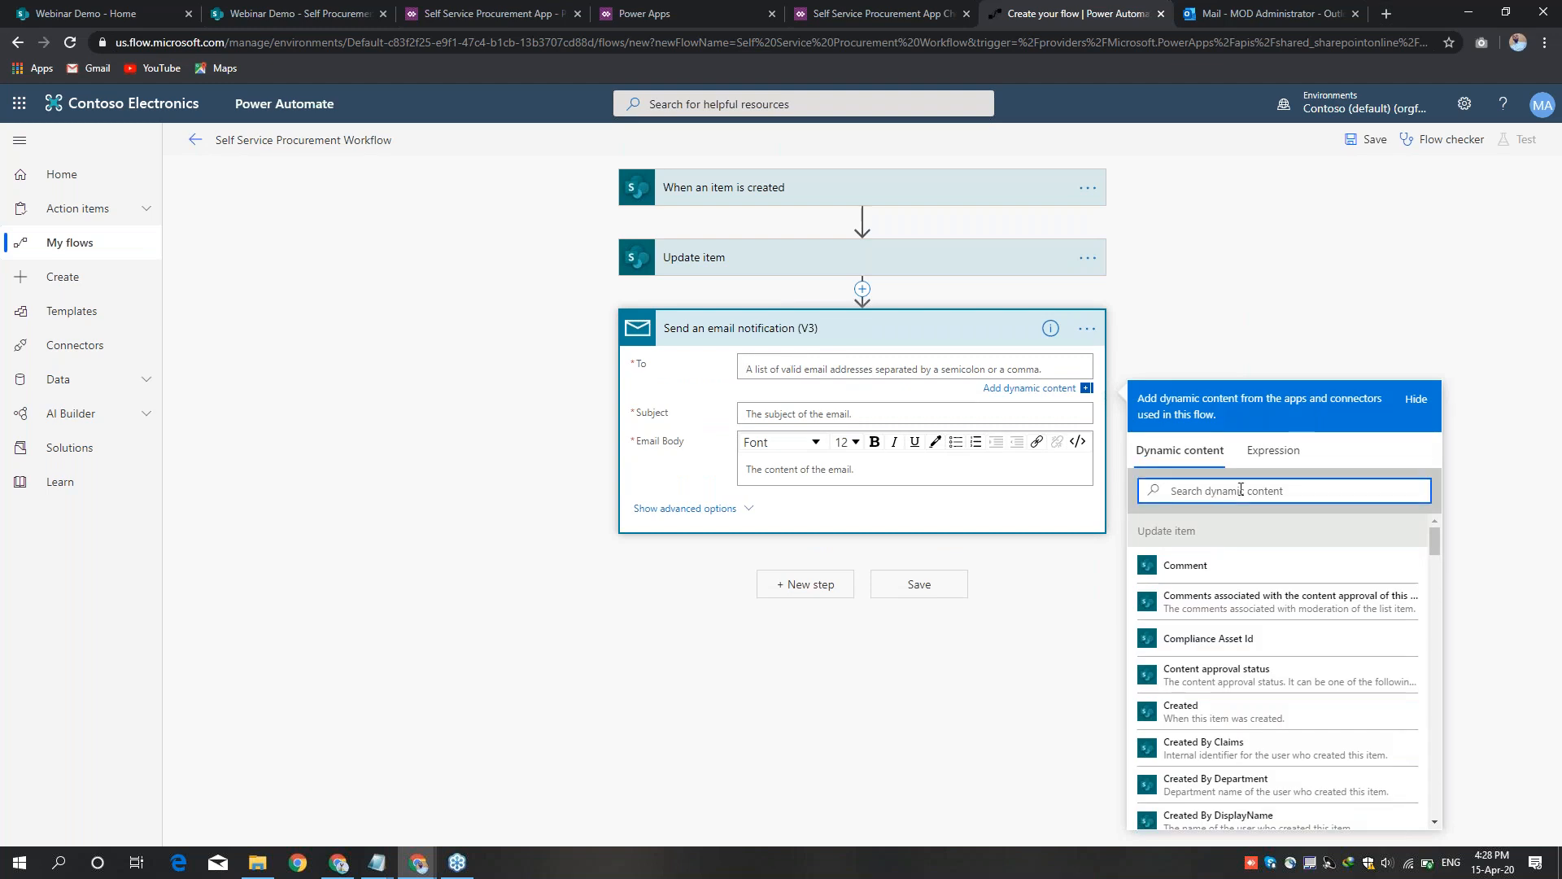
pyautogui.write('crea')
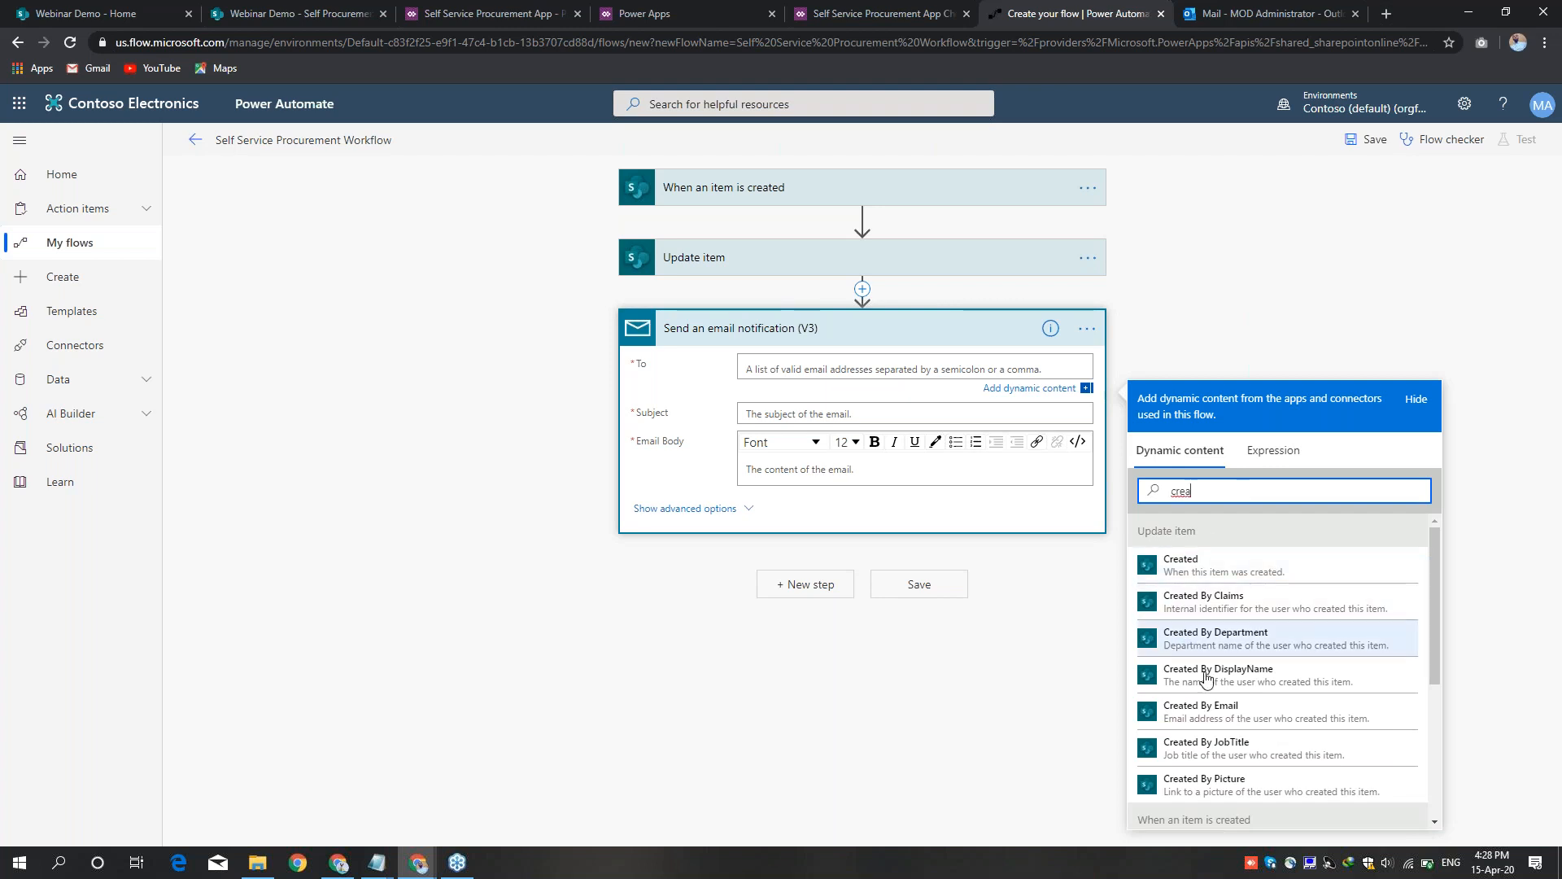
pyautogui.click(1212, 718)
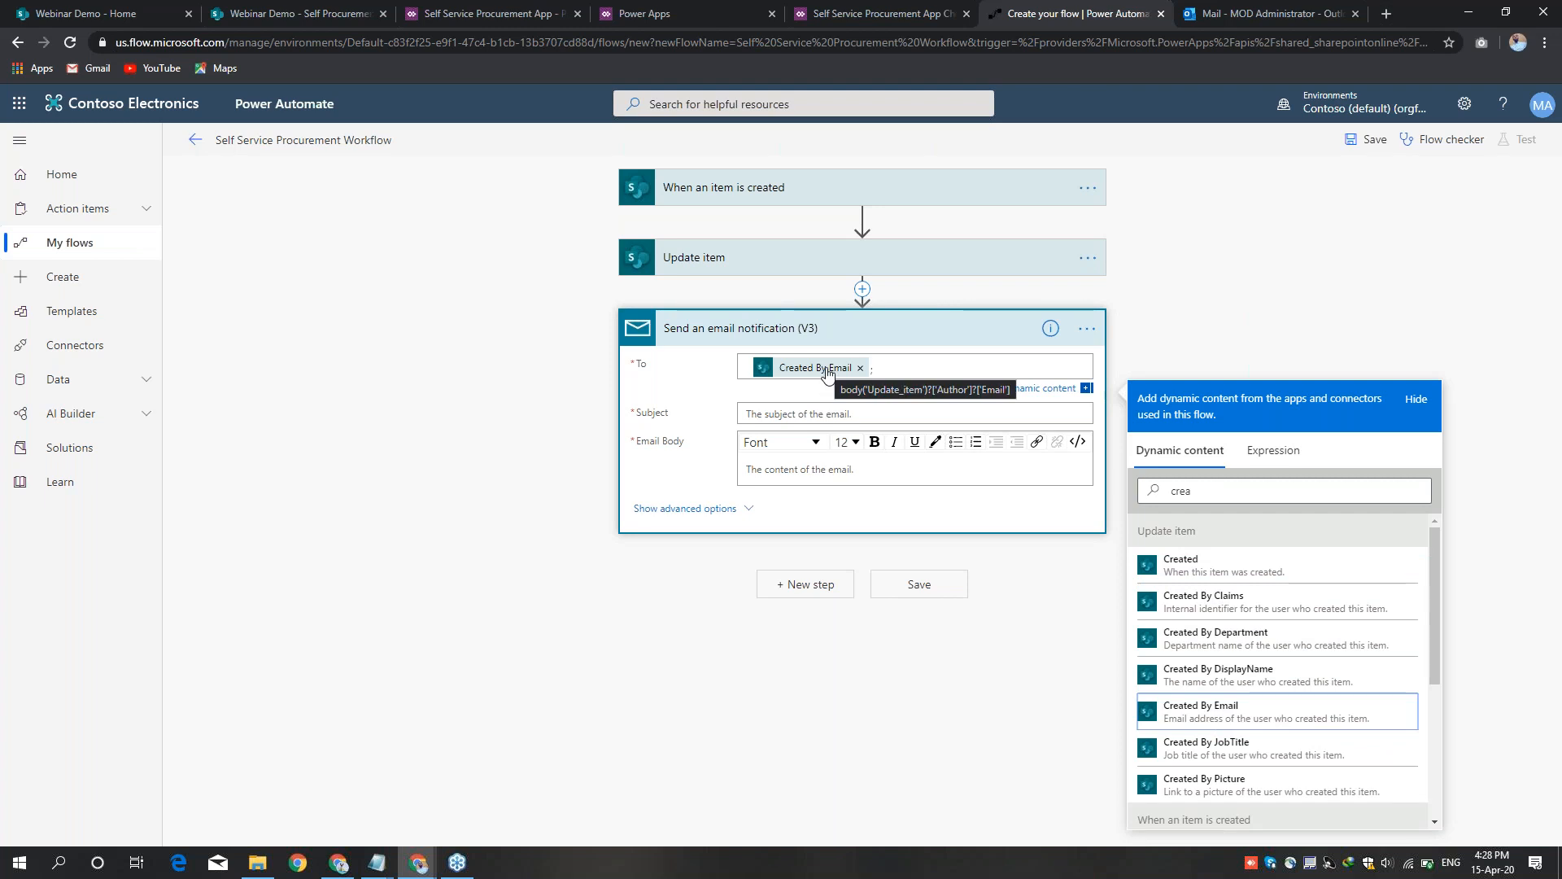
# Step: Copy the subject "New Item Created" from the Email Templates.txt Notepad file into the email notification's Subject
pyautogui.click(801, 411)
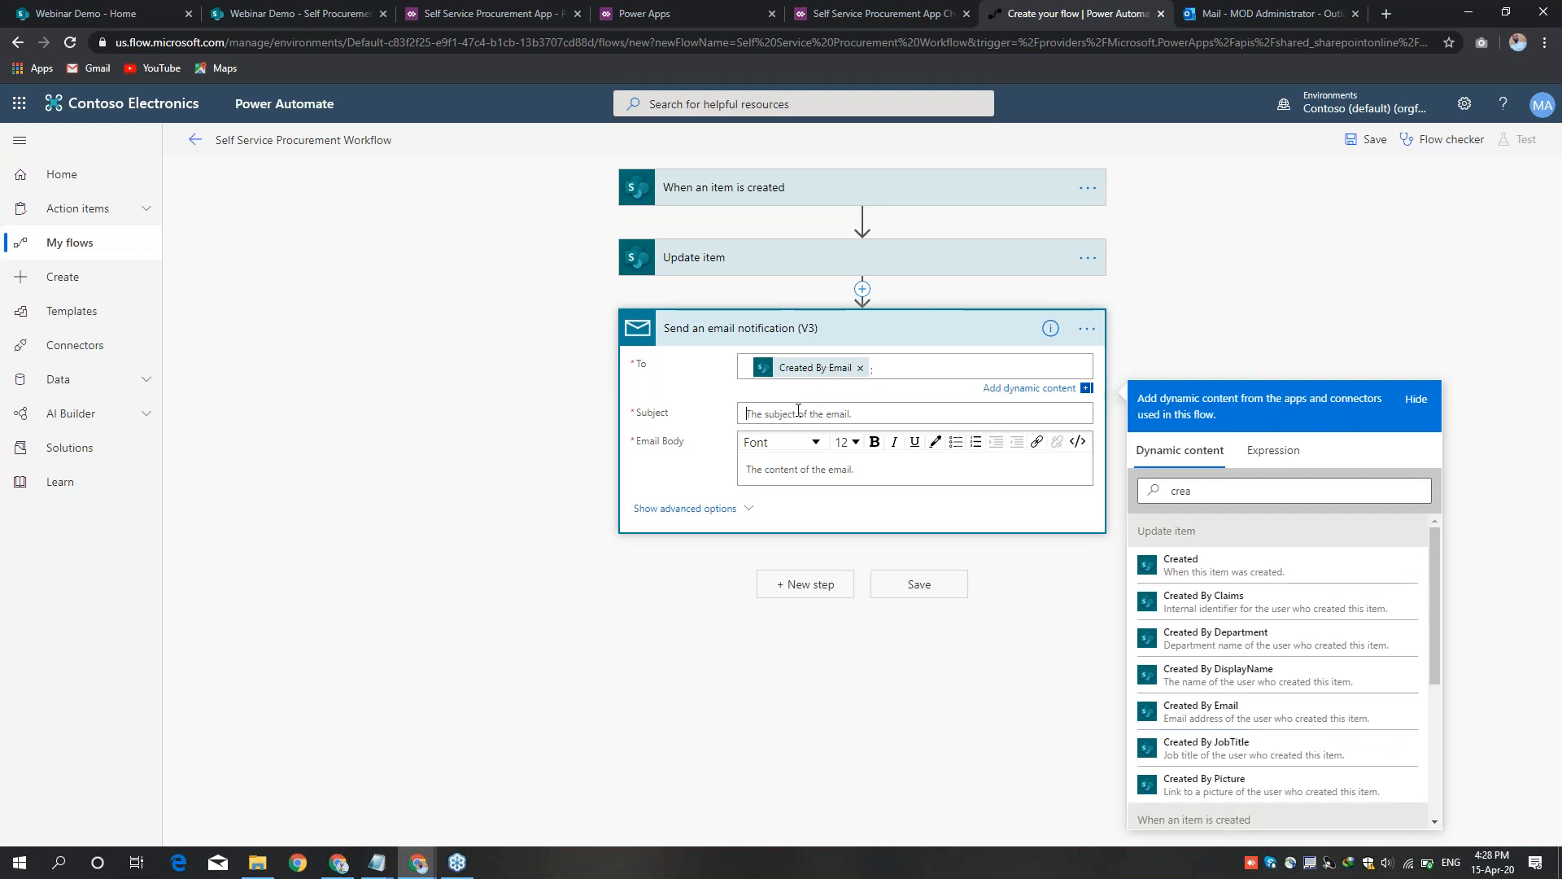
pyautogui.click(386, 873)
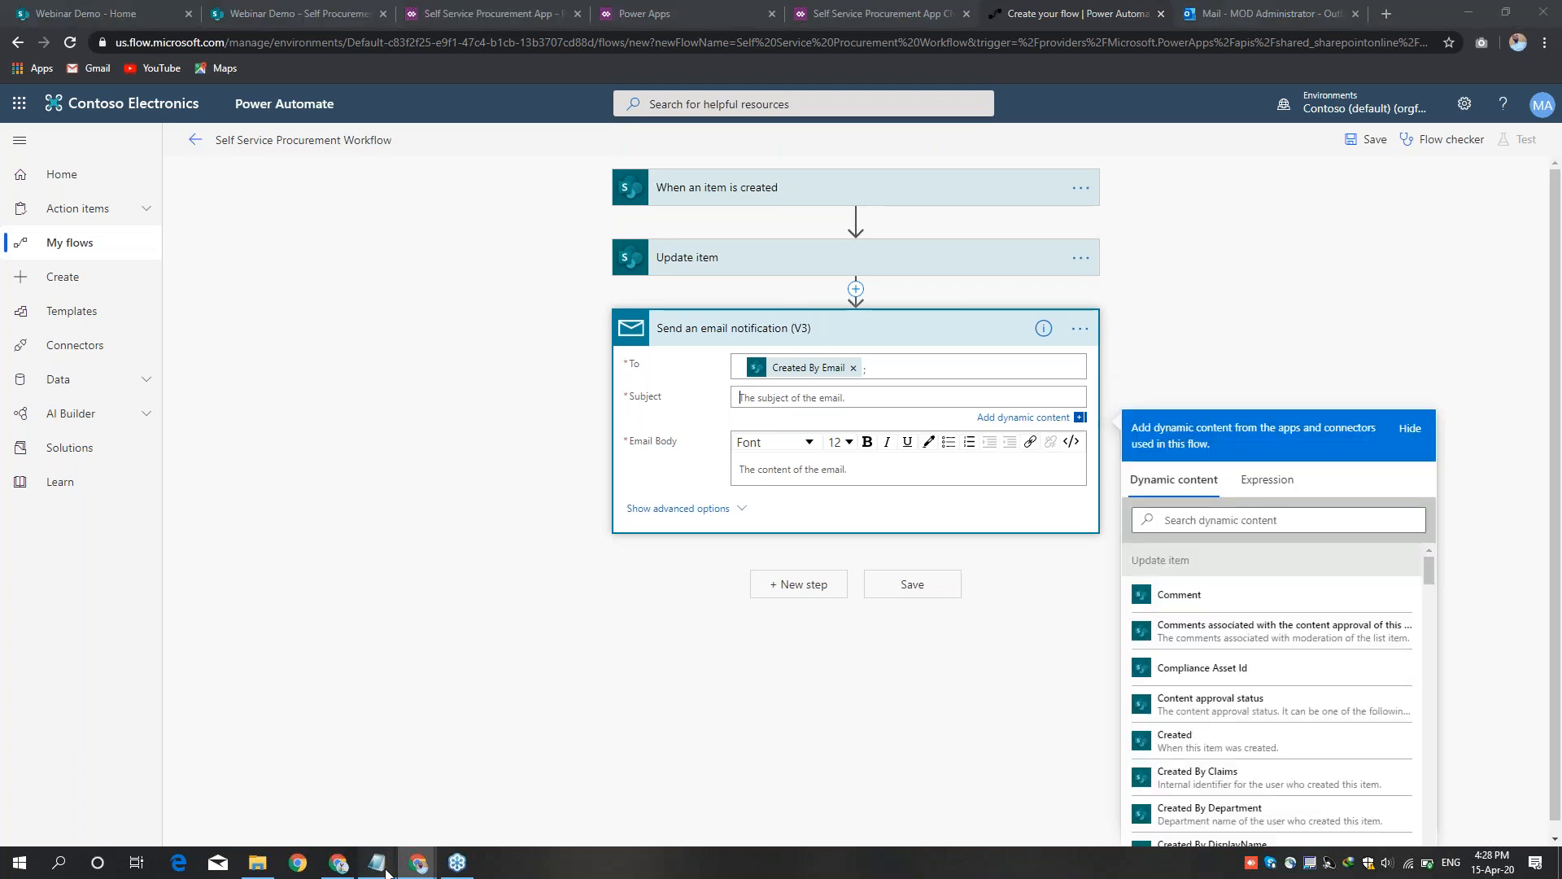
pyautogui.click(297, 851)
pyautogui.moveTo(738, 361); pyautogui.dragTo(406, 259)
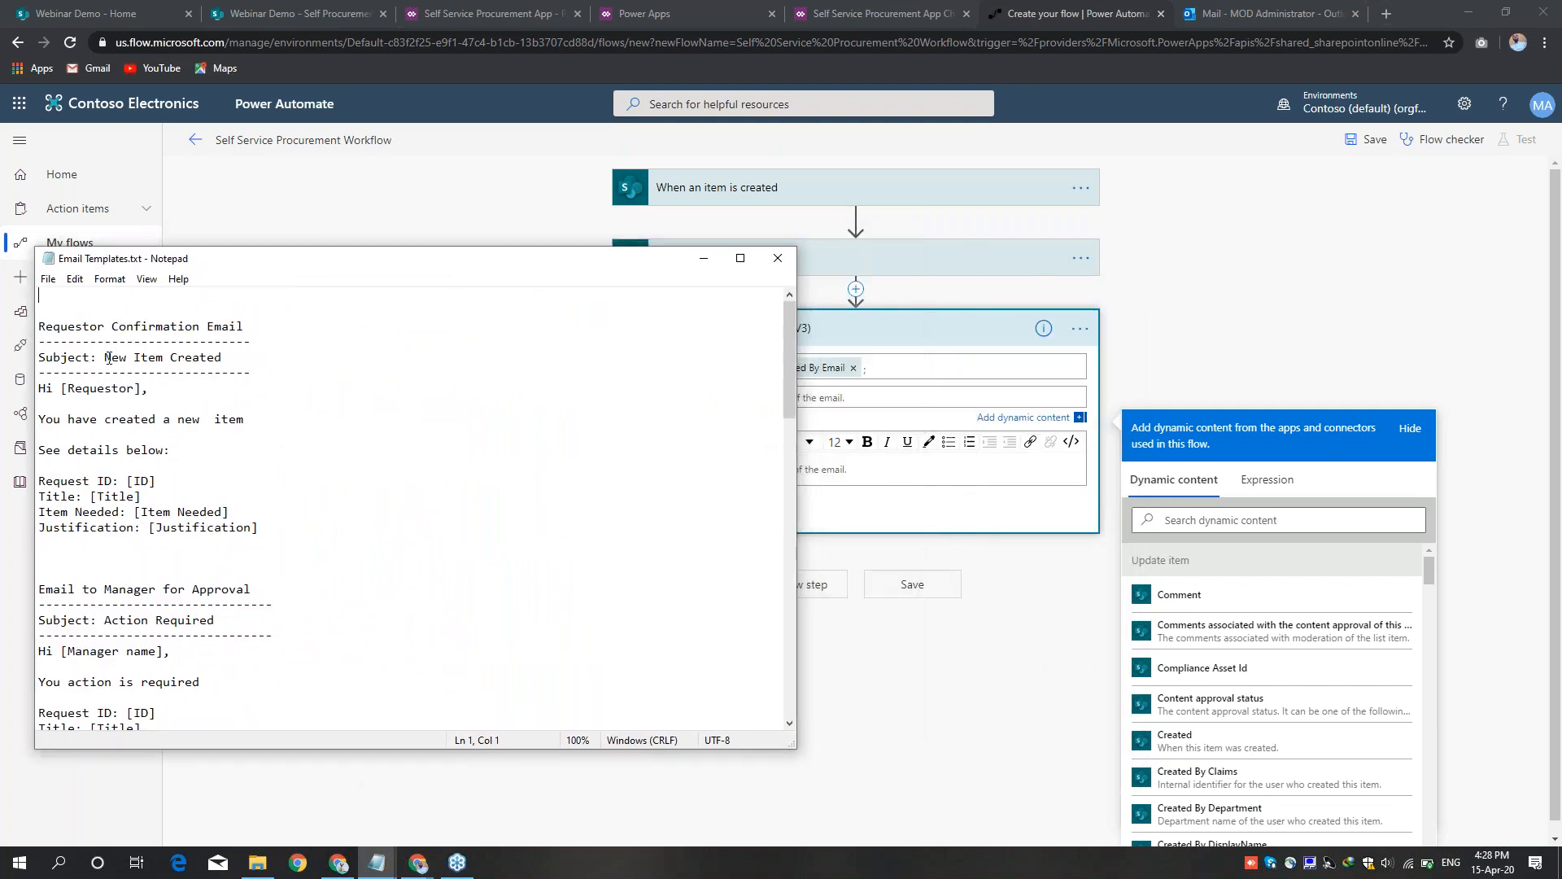
pyautogui.moveTo(107, 358); pyautogui.dragTo(224, 358)
pyautogui.hotkey('ctrl', 'c')
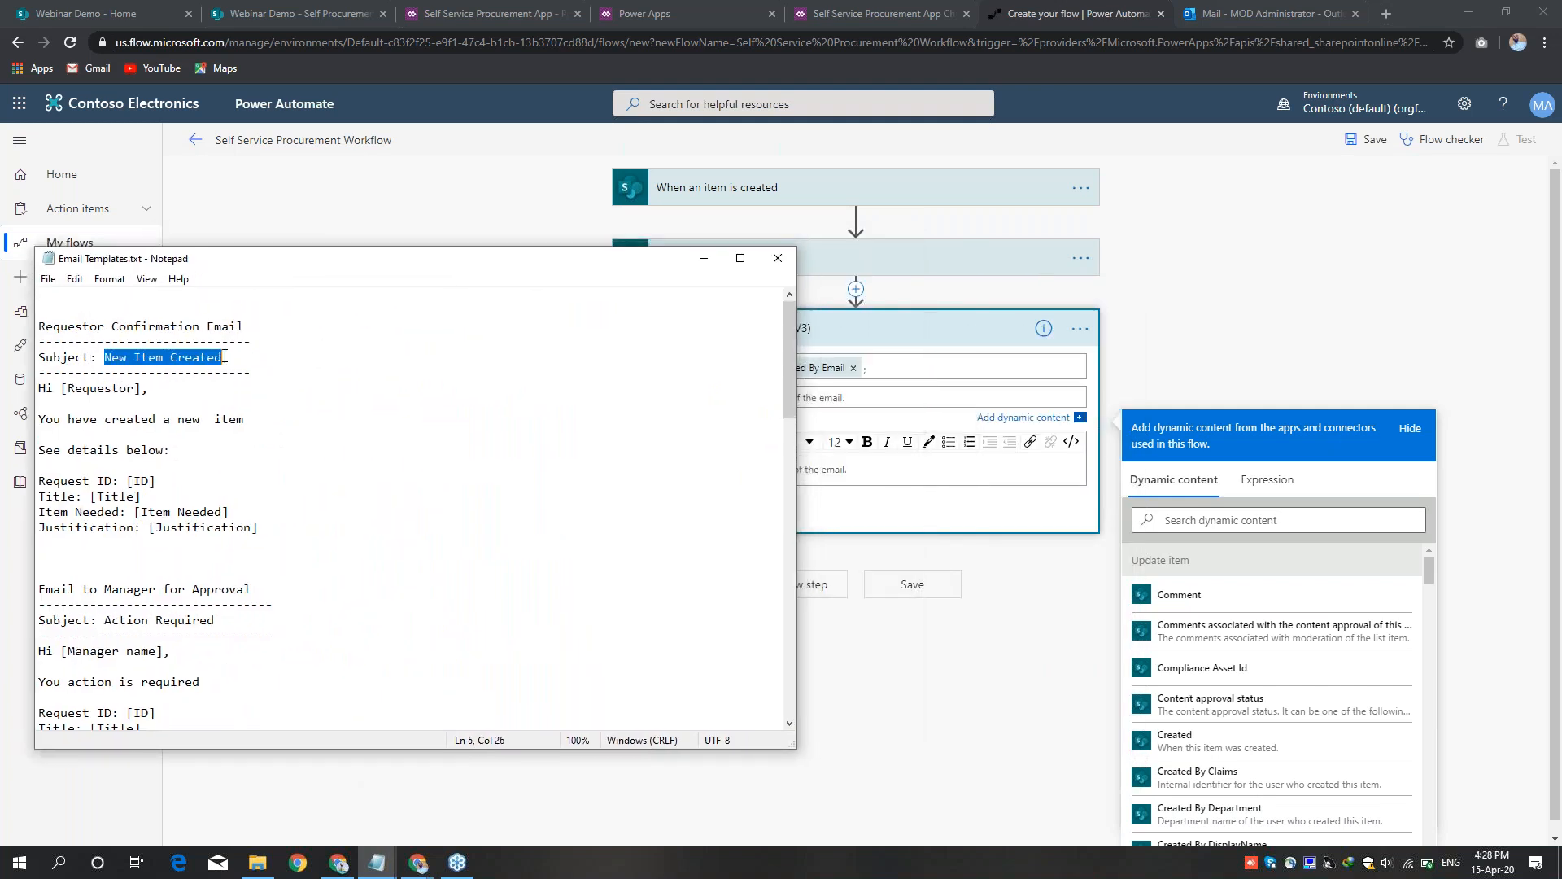
pyautogui.click(835, 398)
pyautogui.hotkey('ctrl', 'v')
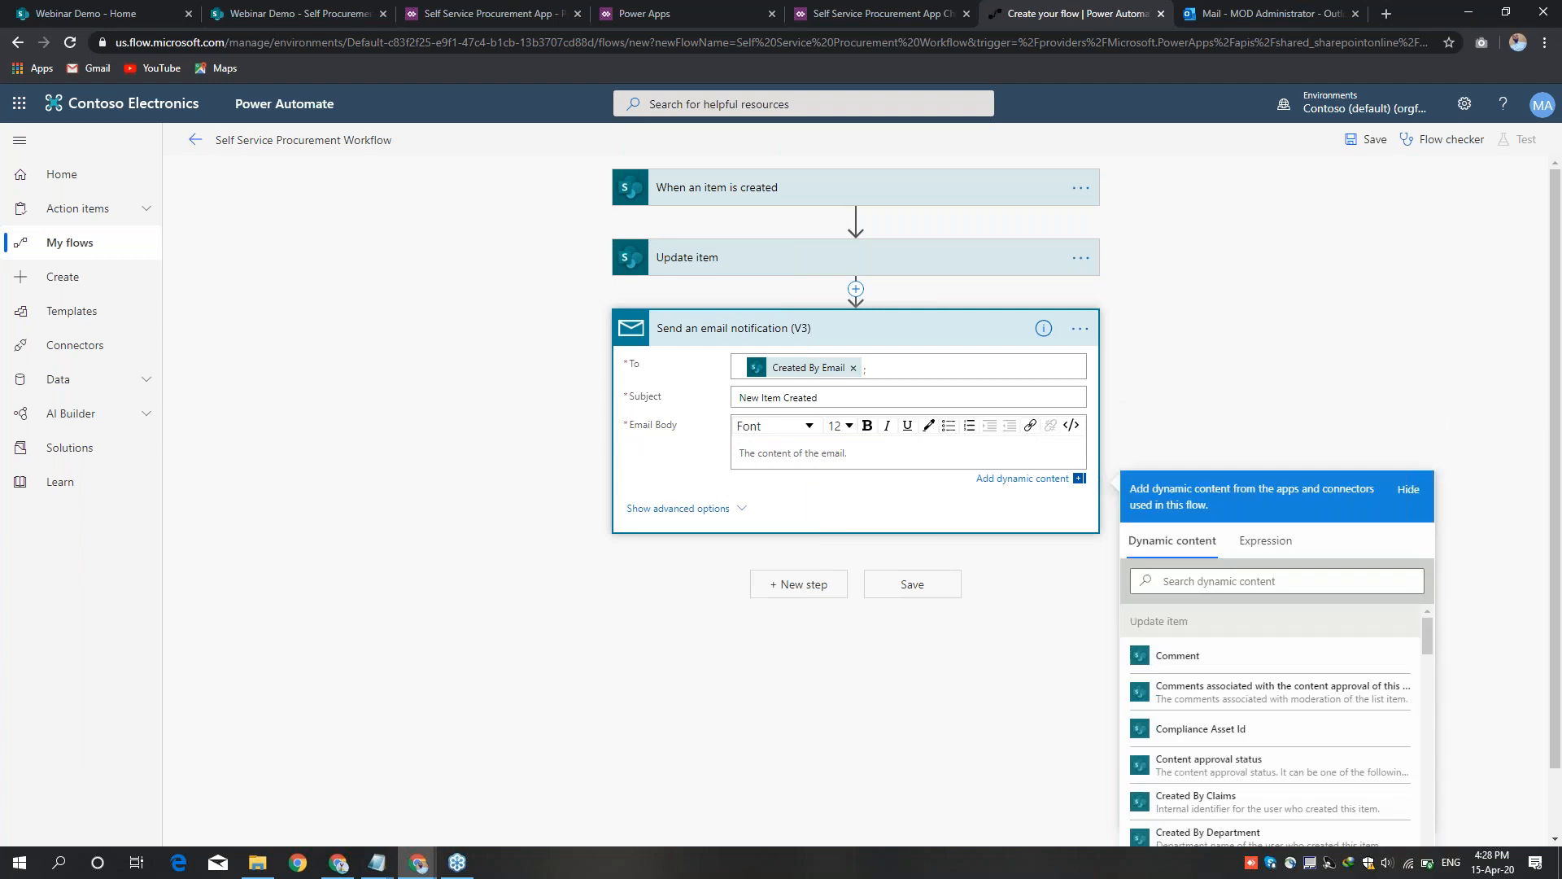
# Step: Copy the Requestor Confirmation Email's message text from Email Templates.txt into the notification's Email Body
pyautogui.moveTo(377, 861)
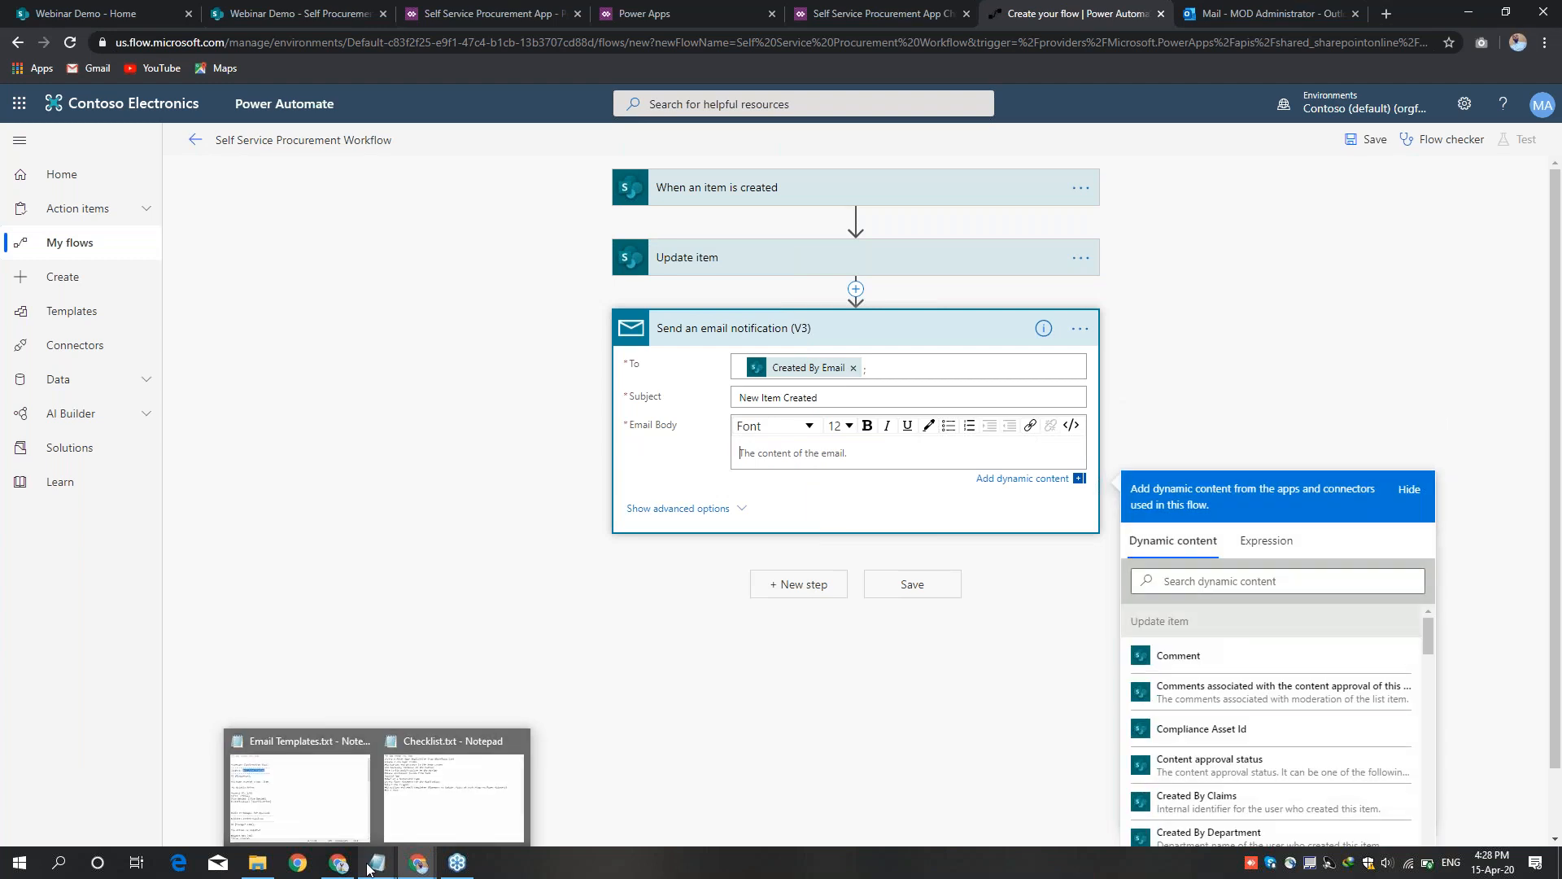
pyautogui.click(300, 784)
pyautogui.moveTo(269, 527); pyautogui.dragTo(37, 389)
pyautogui.hotkey('ctrl', 'c')
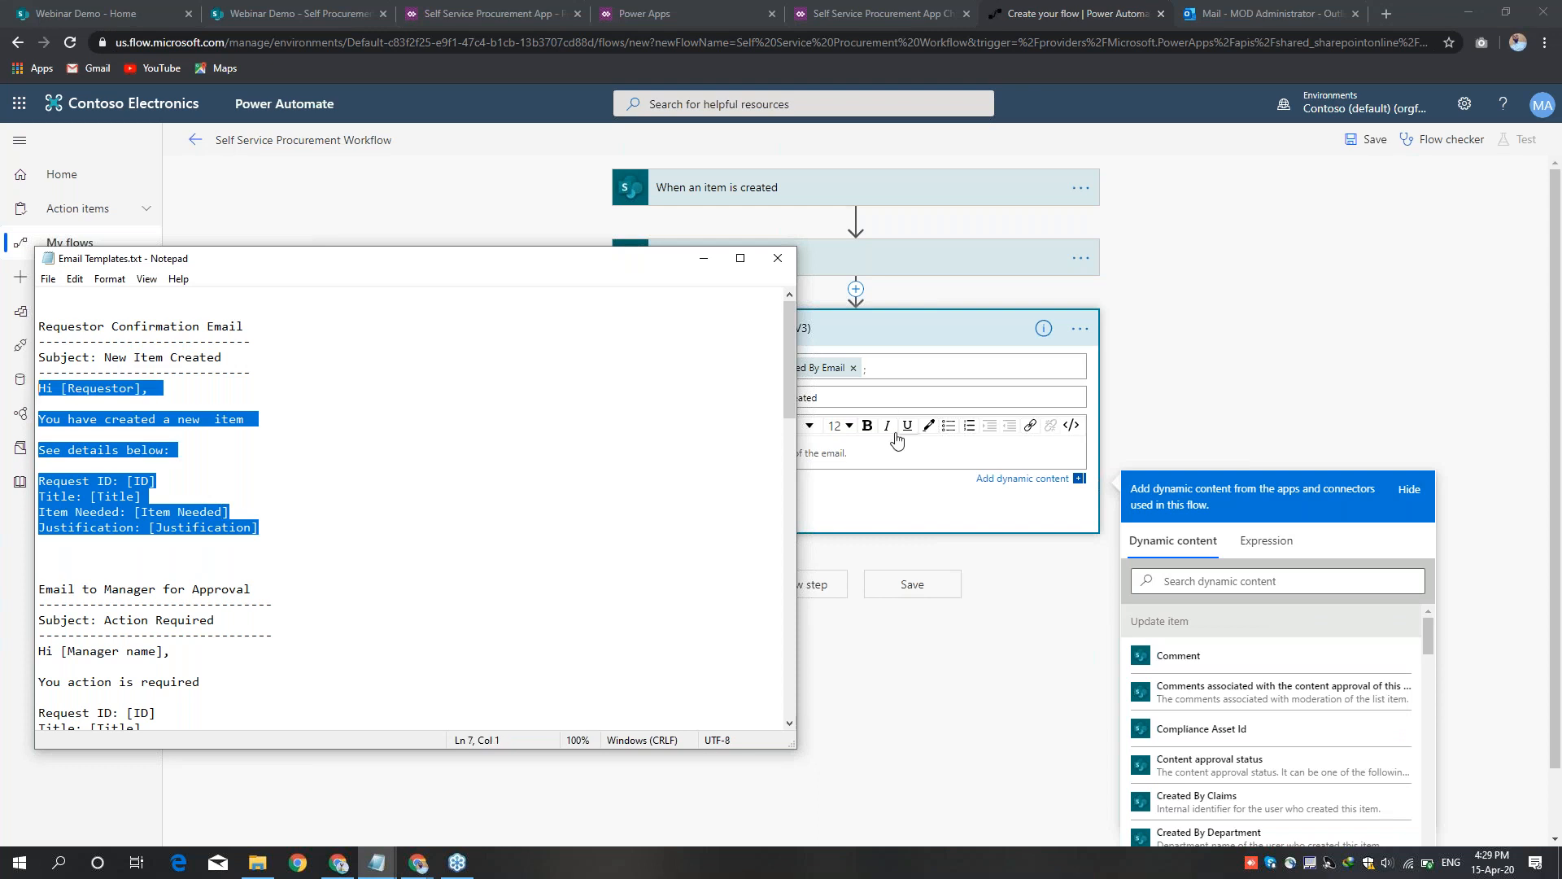
pyautogui.click(867, 460)
pyautogui.hotkey('ctrl', 'v')
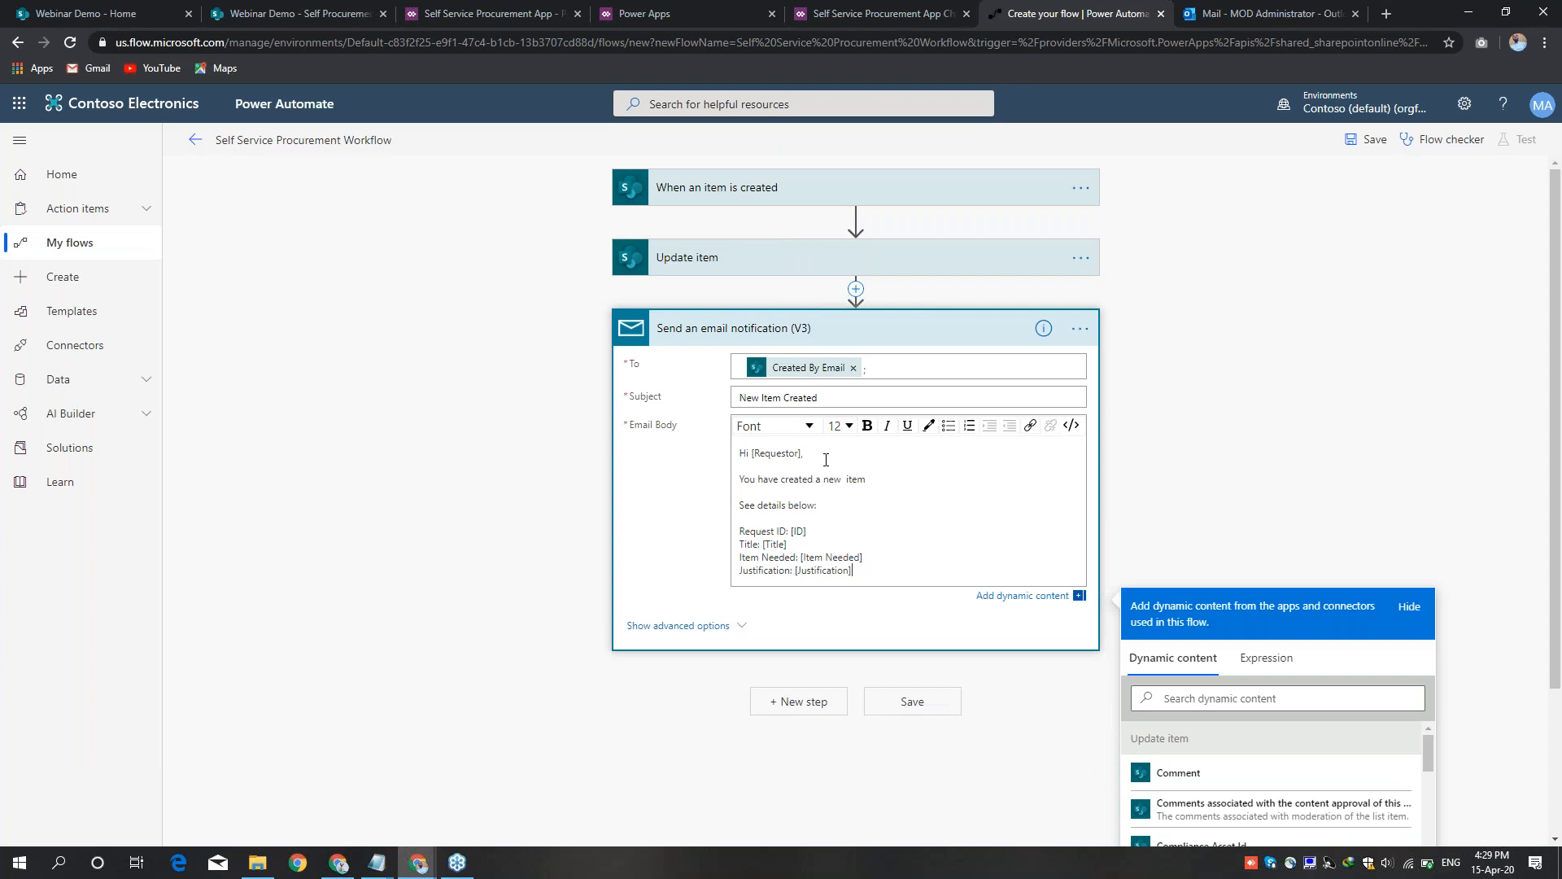
# Step: Replace the [Requestor] placeholder in the email greeting with Update item's Requestor dynamic content
pyautogui.moveTo(803, 454); pyautogui.dragTo(753, 456)
pyautogui.press('BackSpace')
pyautogui.click(1190, 705)
pyautogui.scroll(-2, 1189, 696)
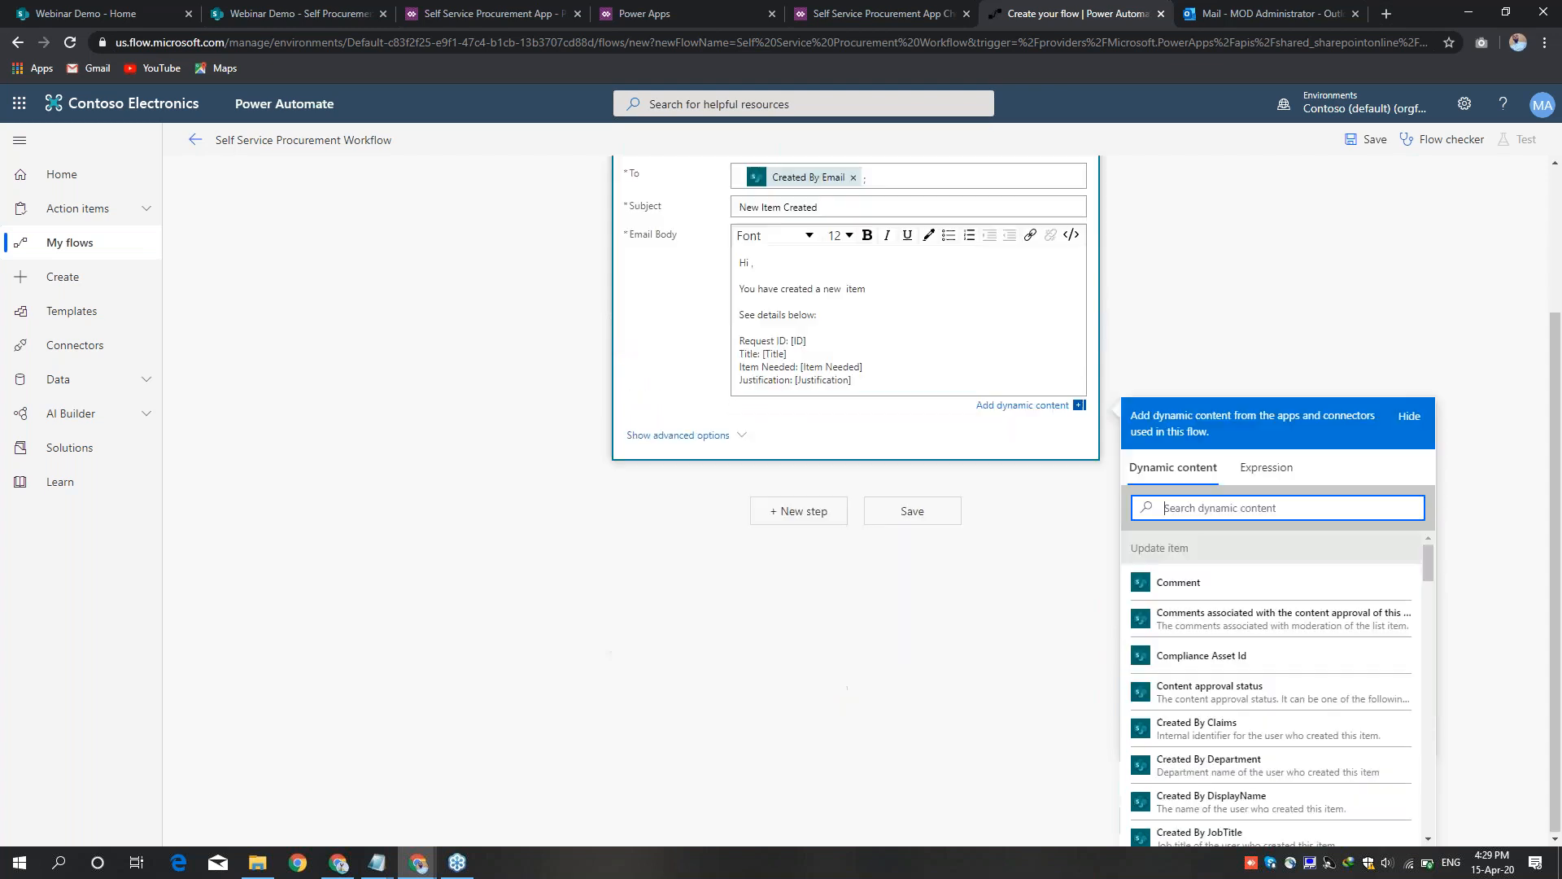
pyautogui.write('requ')
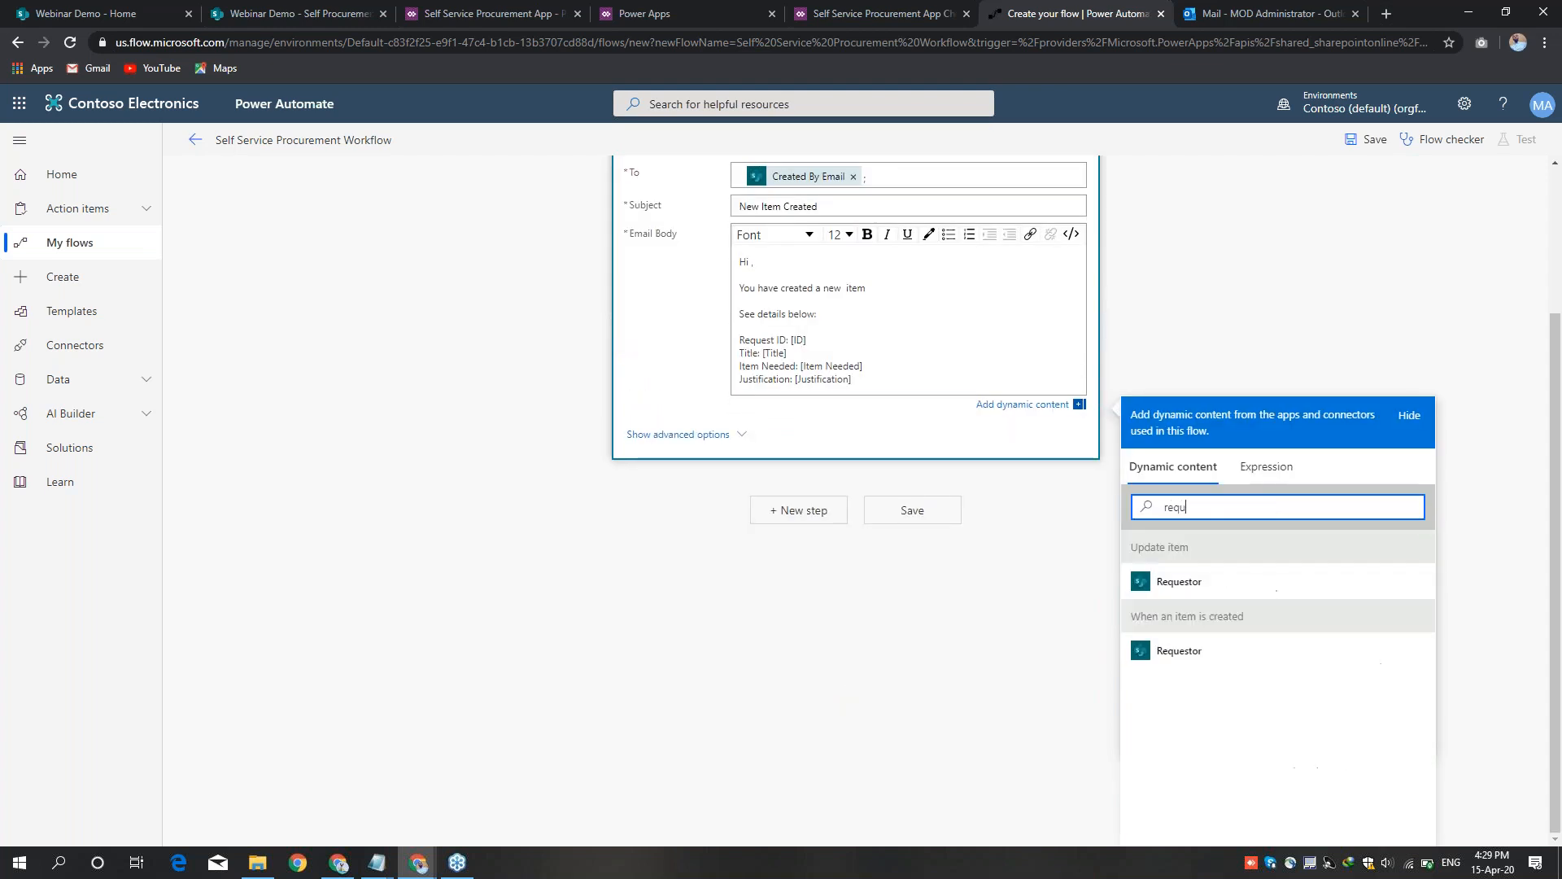
pyautogui.click(1179, 581)
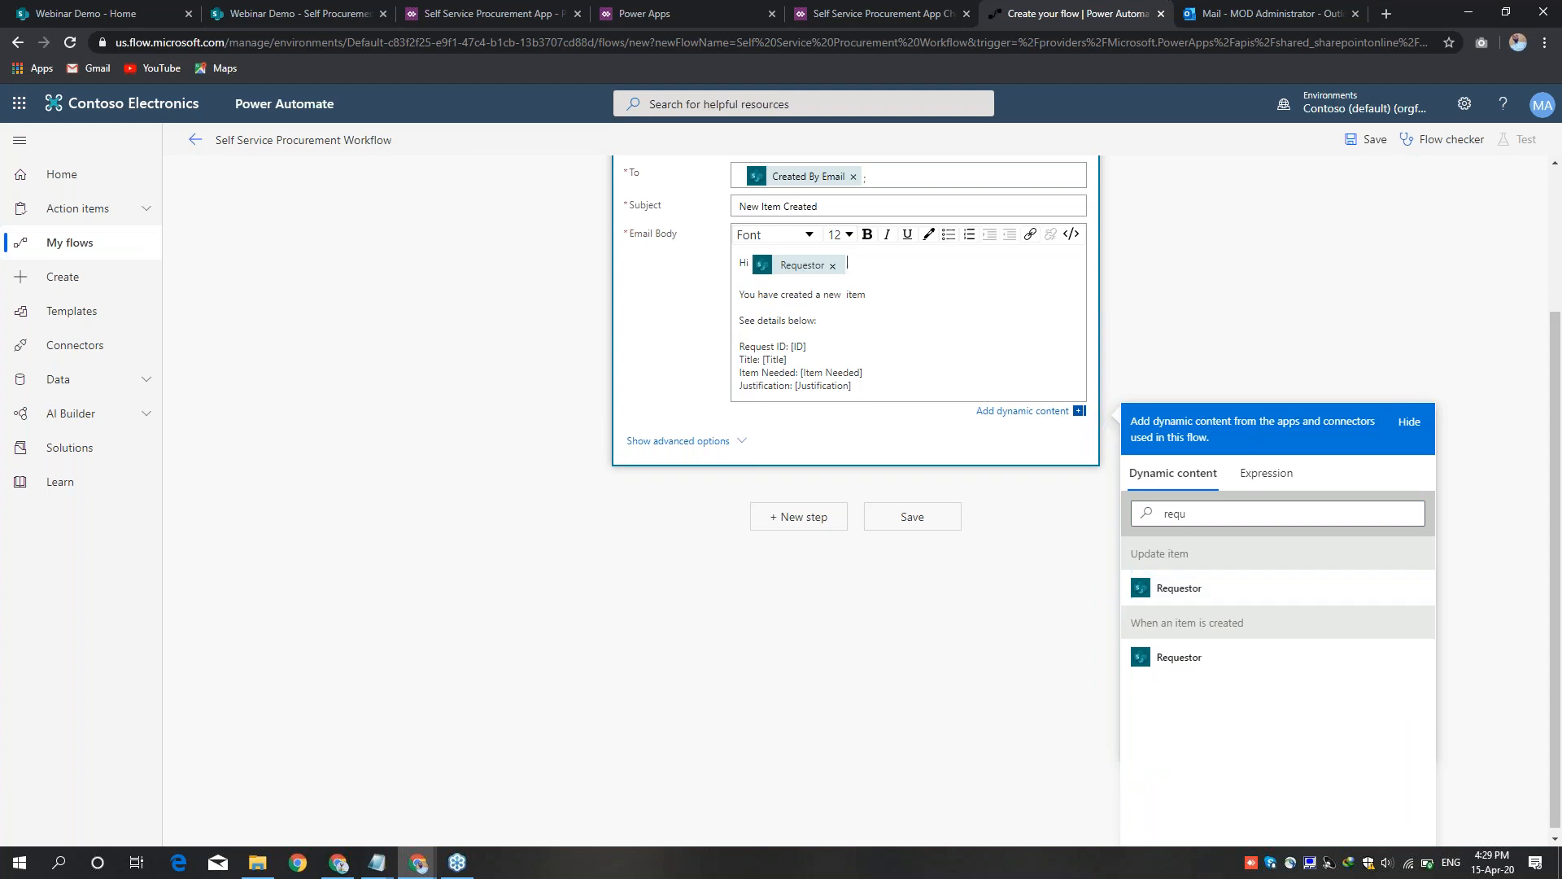
# Step: Replace the [ID] placeholder on the Request ID line with Update item's ID dynamic content
pyautogui.moveTo(790, 346); pyautogui.dragTo(820, 344)
pyautogui.press('BackSpace')
pyautogui.doubleClick(1150, 520)
pyautogui.press('BackSpace')
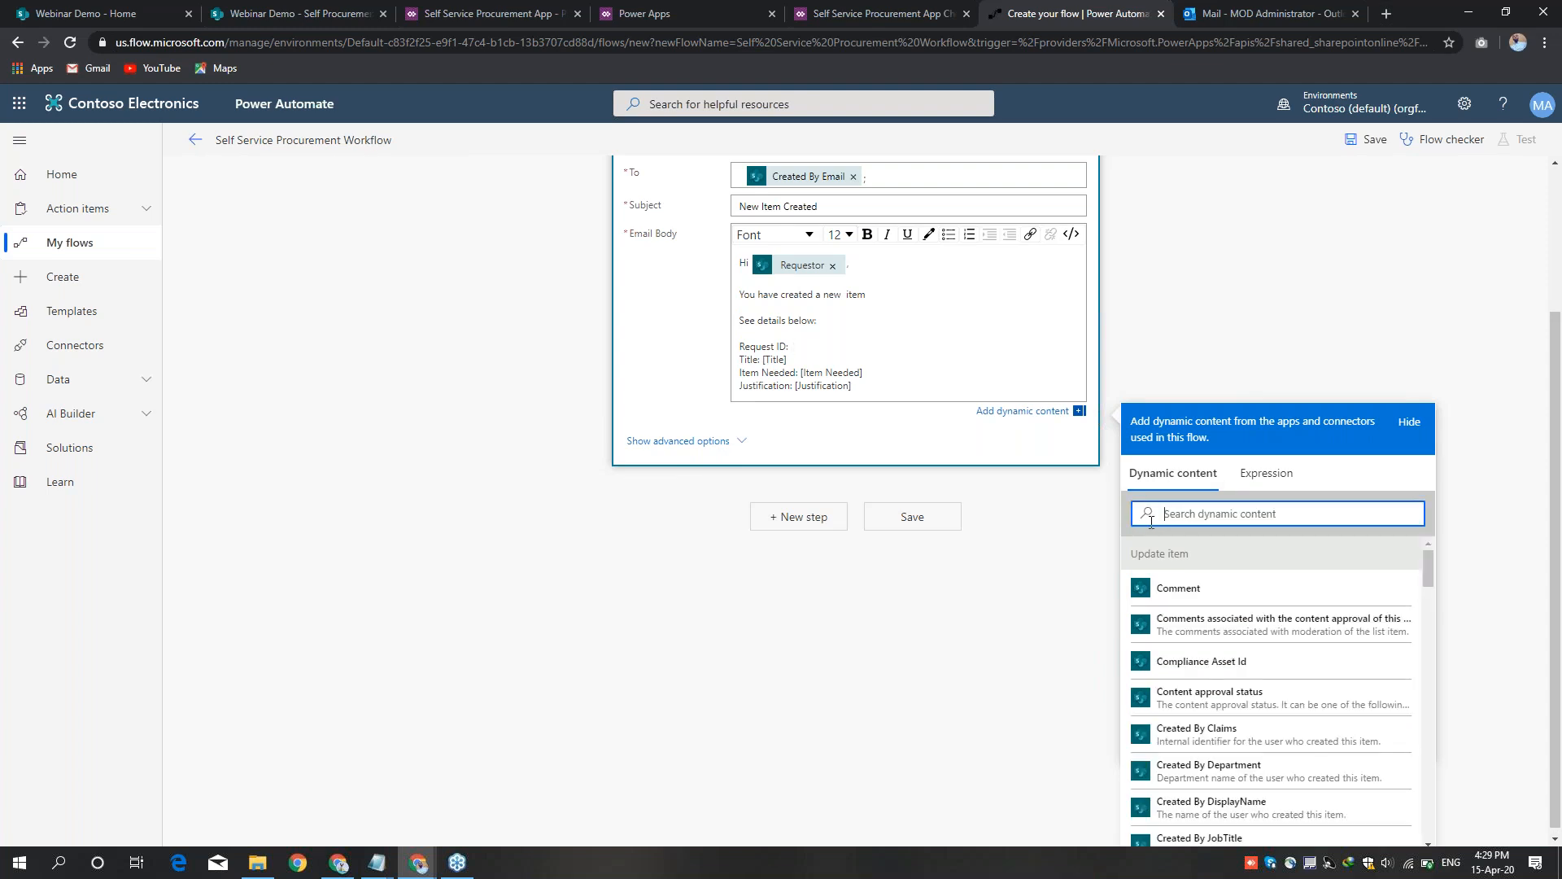
pyautogui.write('id')
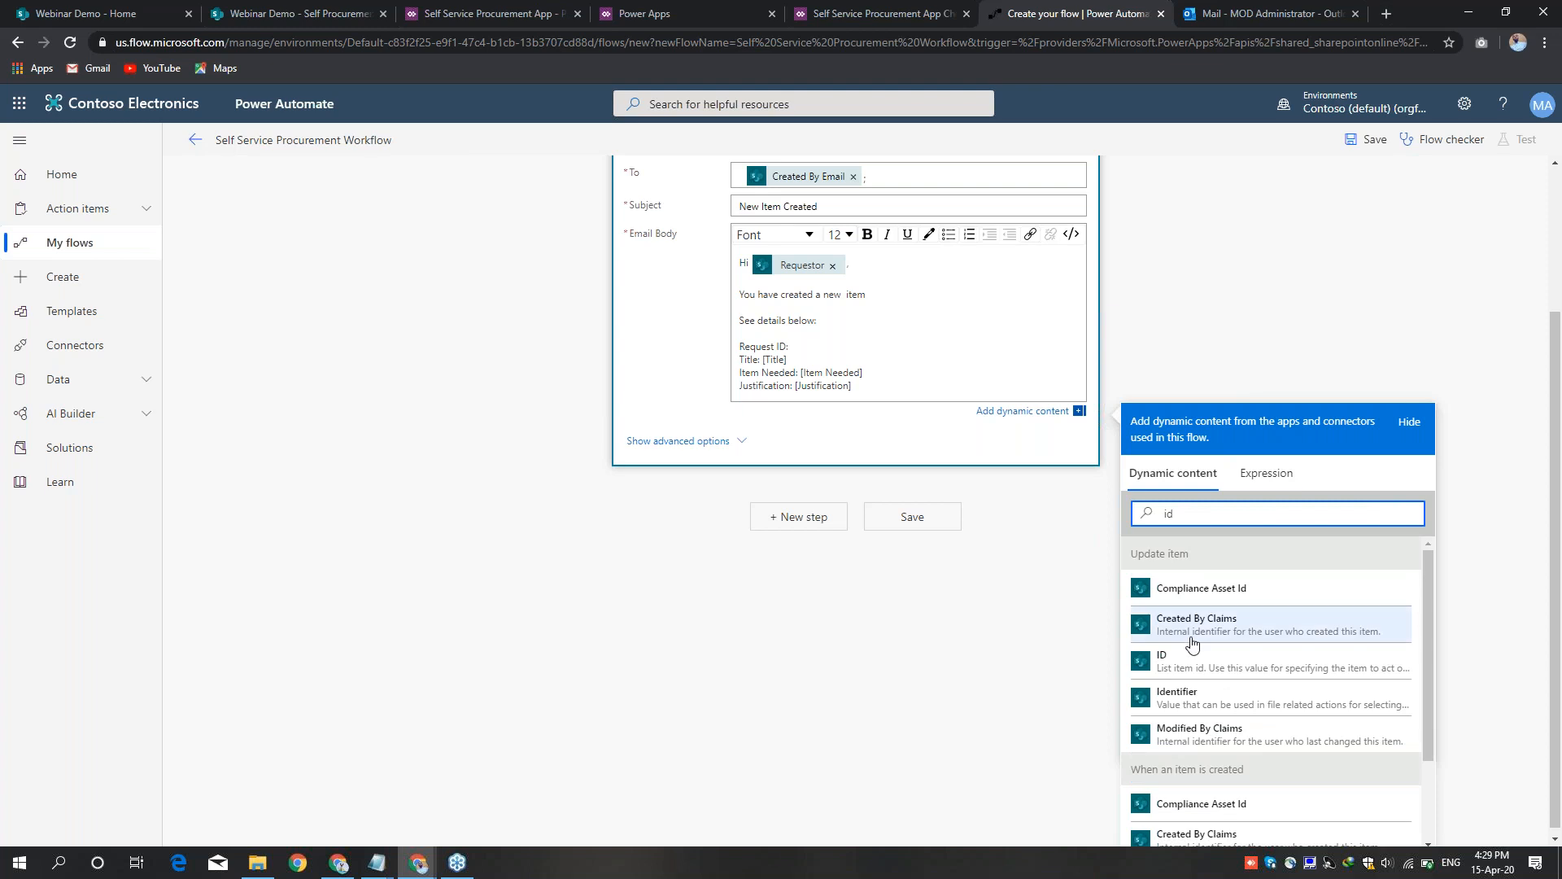
pyautogui.click(1193, 666)
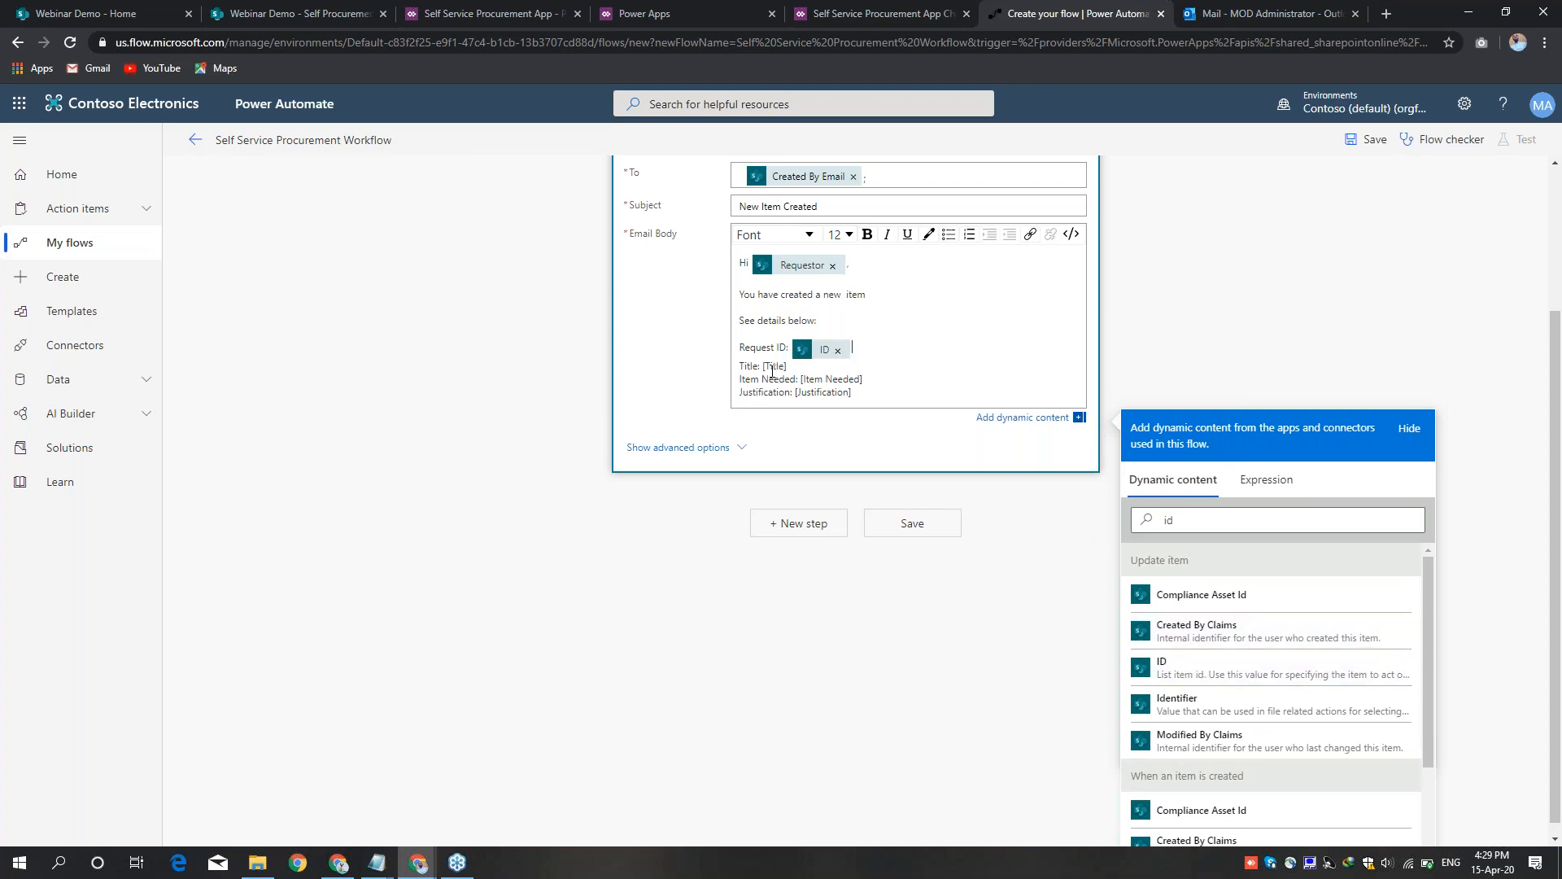
# Step: Replace the [Title] placeholder in the email body with Update item's Title dynamic content
pyautogui.moveTo(766, 368); pyautogui.dragTo(792, 368)
pyautogui.press('BackSpace')
pyautogui.moveTo(1179, 519); pyautogui.dragTo(1161, 524)
pyautogui.write('Tit')
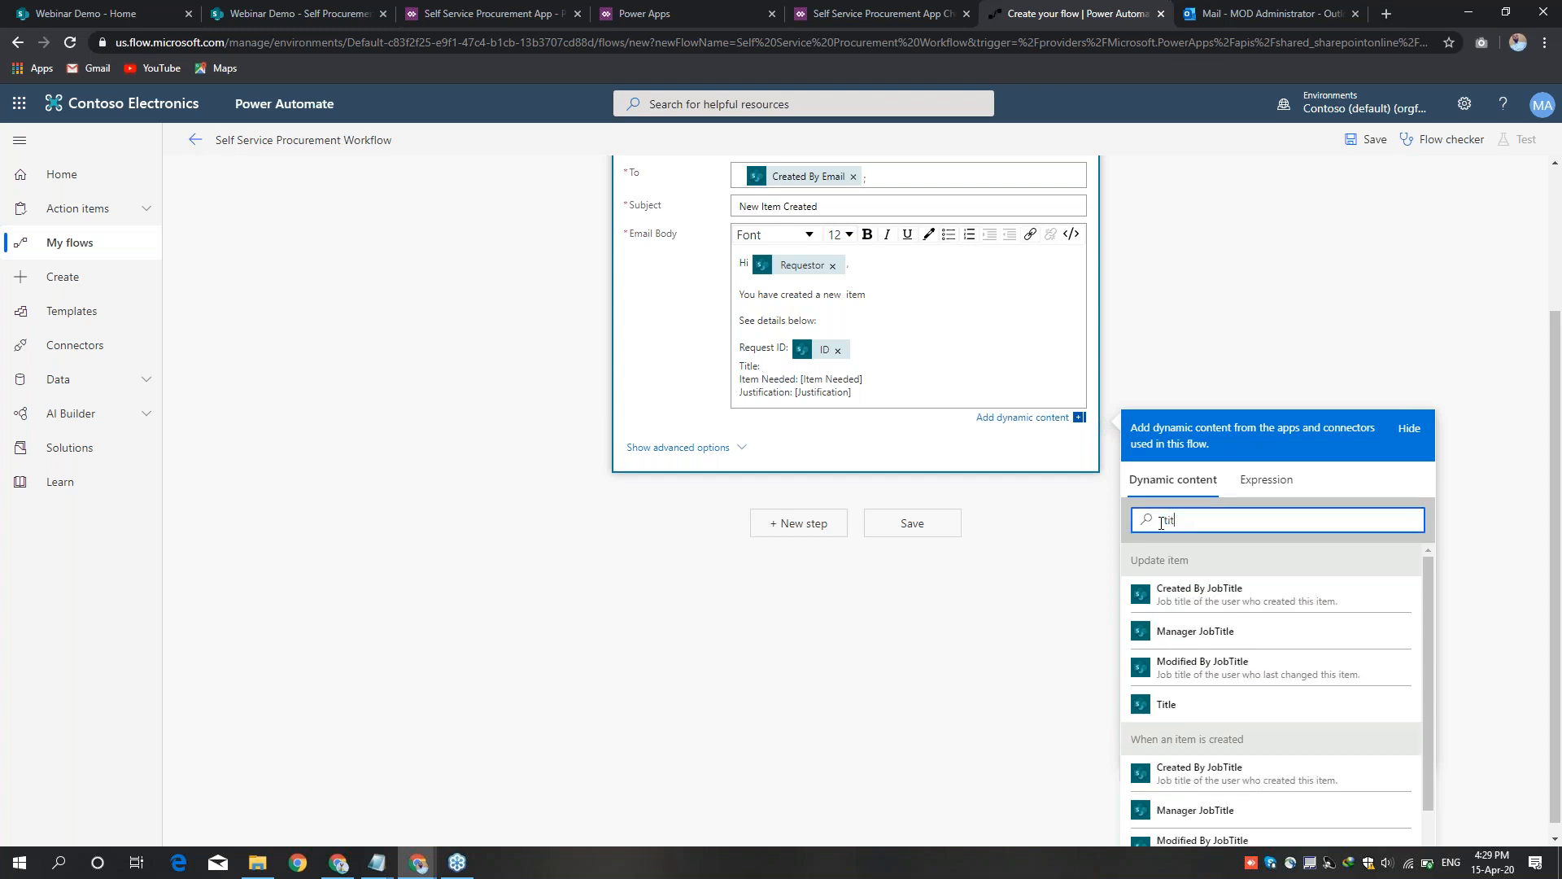
pyautogui.click(1185, 710)
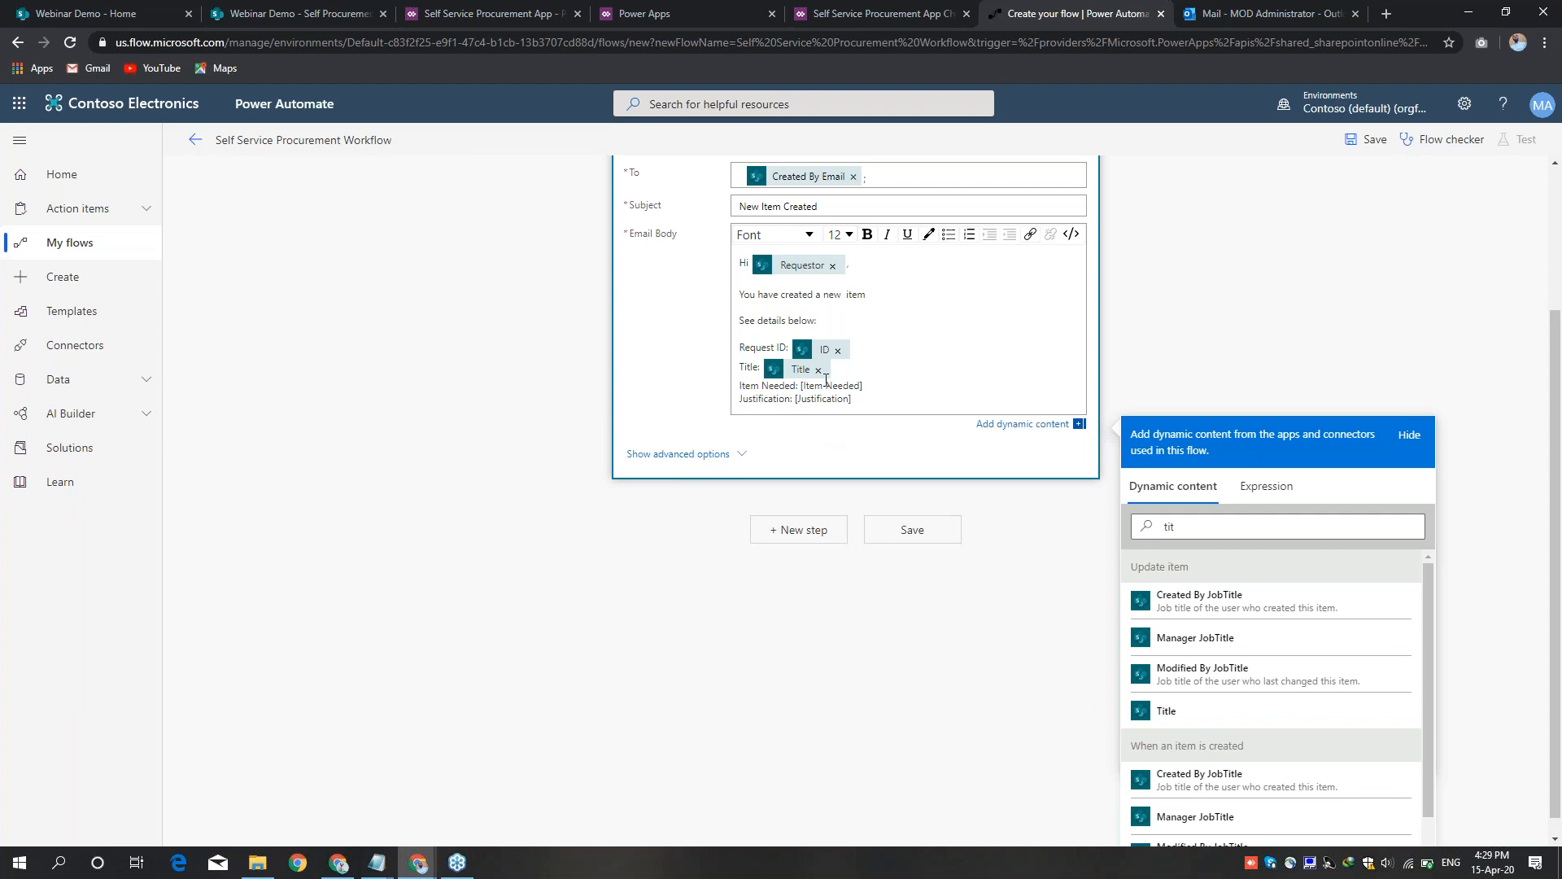
# Step: Replace the [Item Needed] placeholder in the email body with Update item's ItemNeeded Value dynamic content
pyautogui.moveTo(803, 386); pyautogui.dragTo(864, 385)
pyautogui.press('BackSpace')
pyautogui.click(1184, 523)
pyautogui.click(1184, 523)
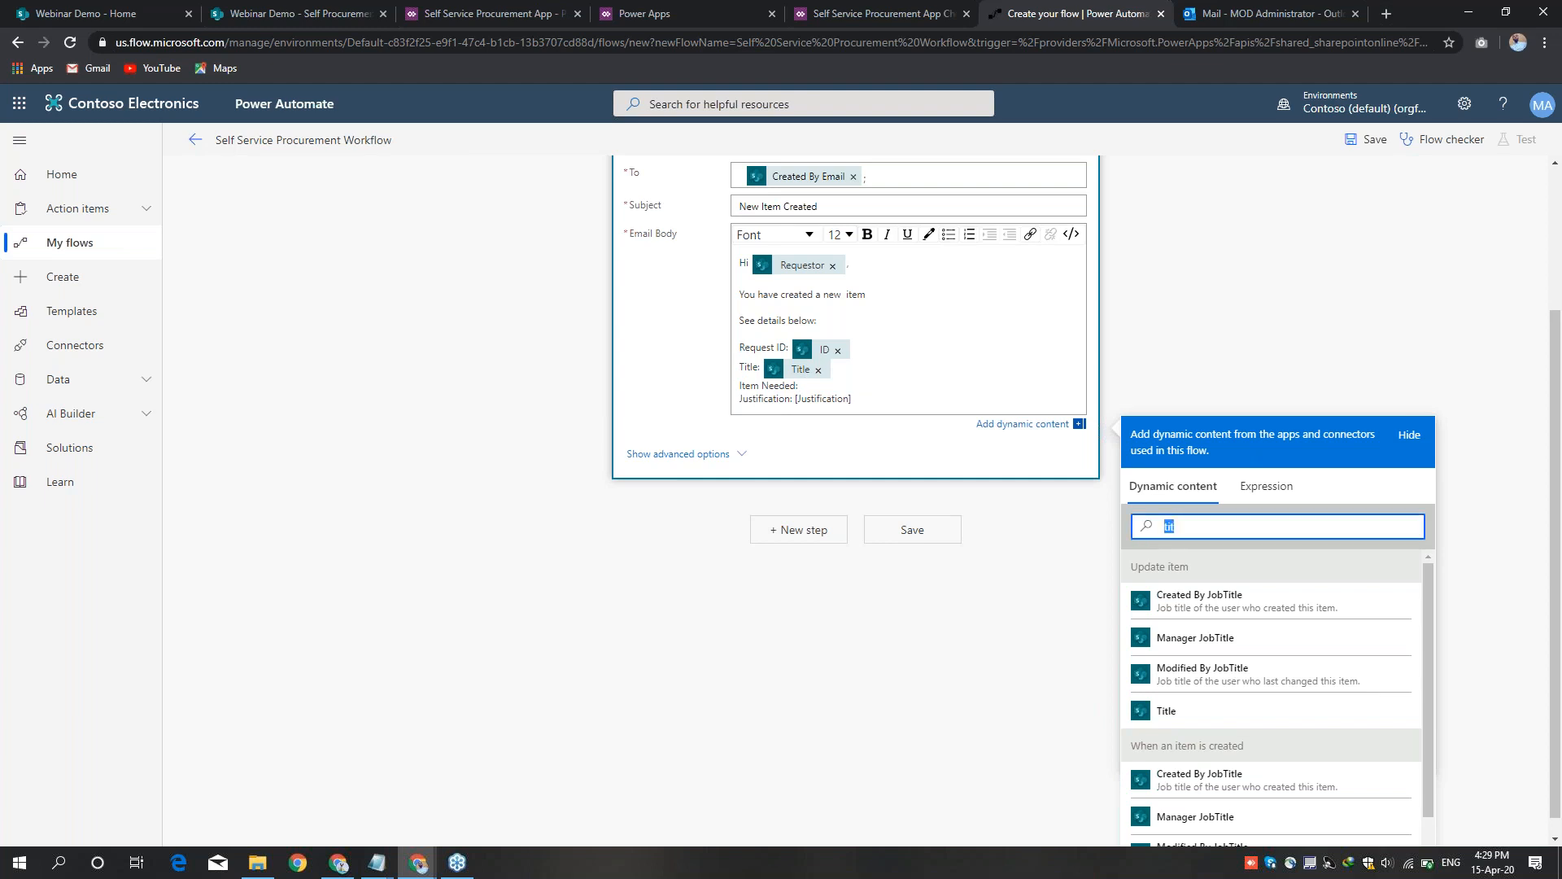
pyautogui.write('item')
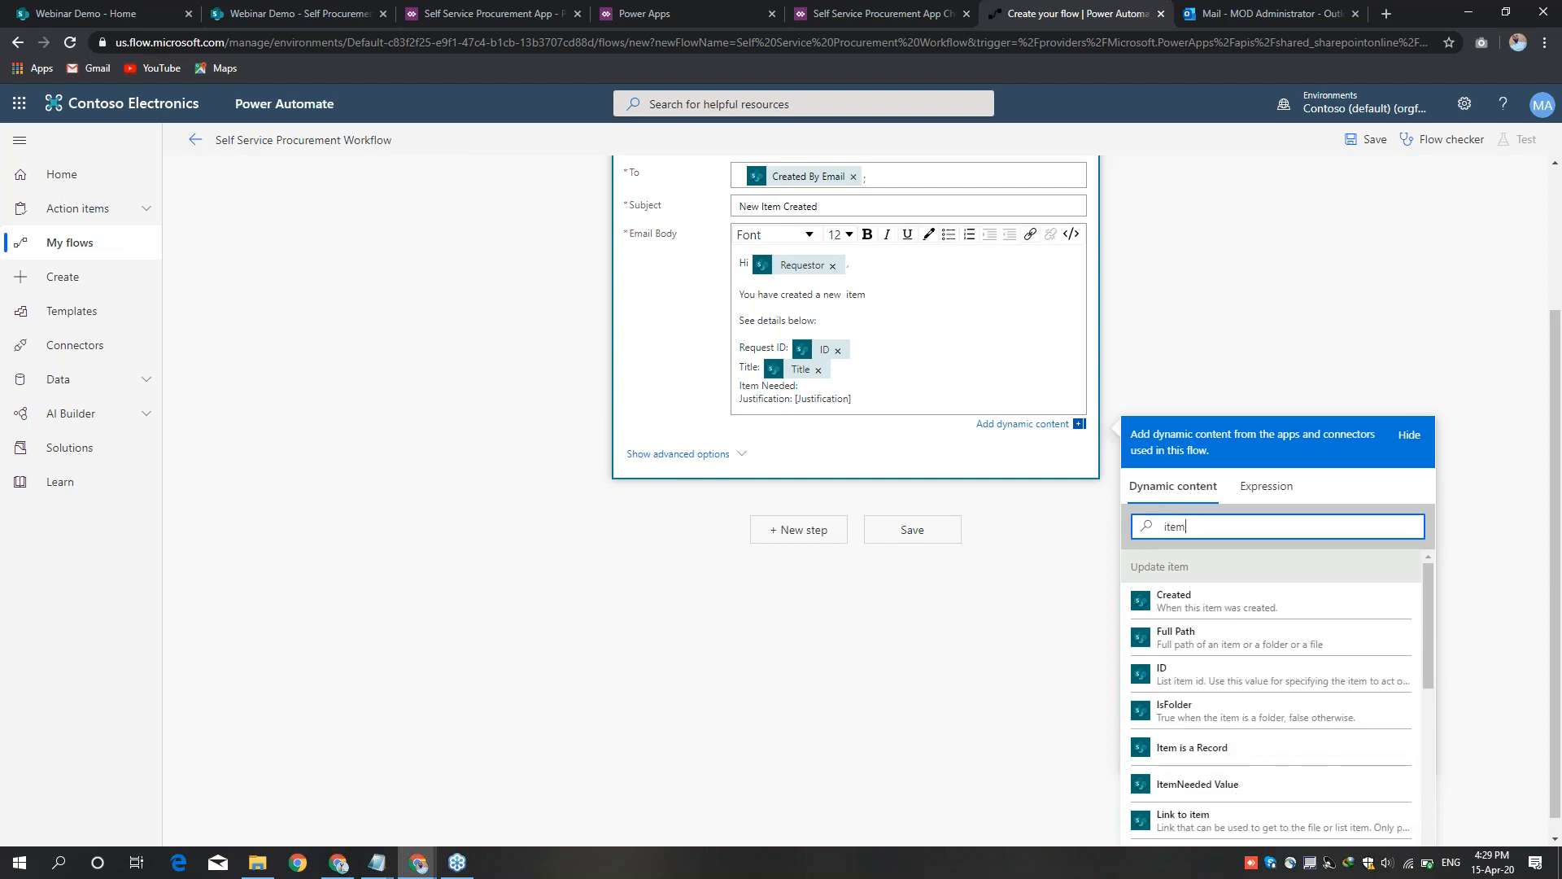
pyautogui.write('n')
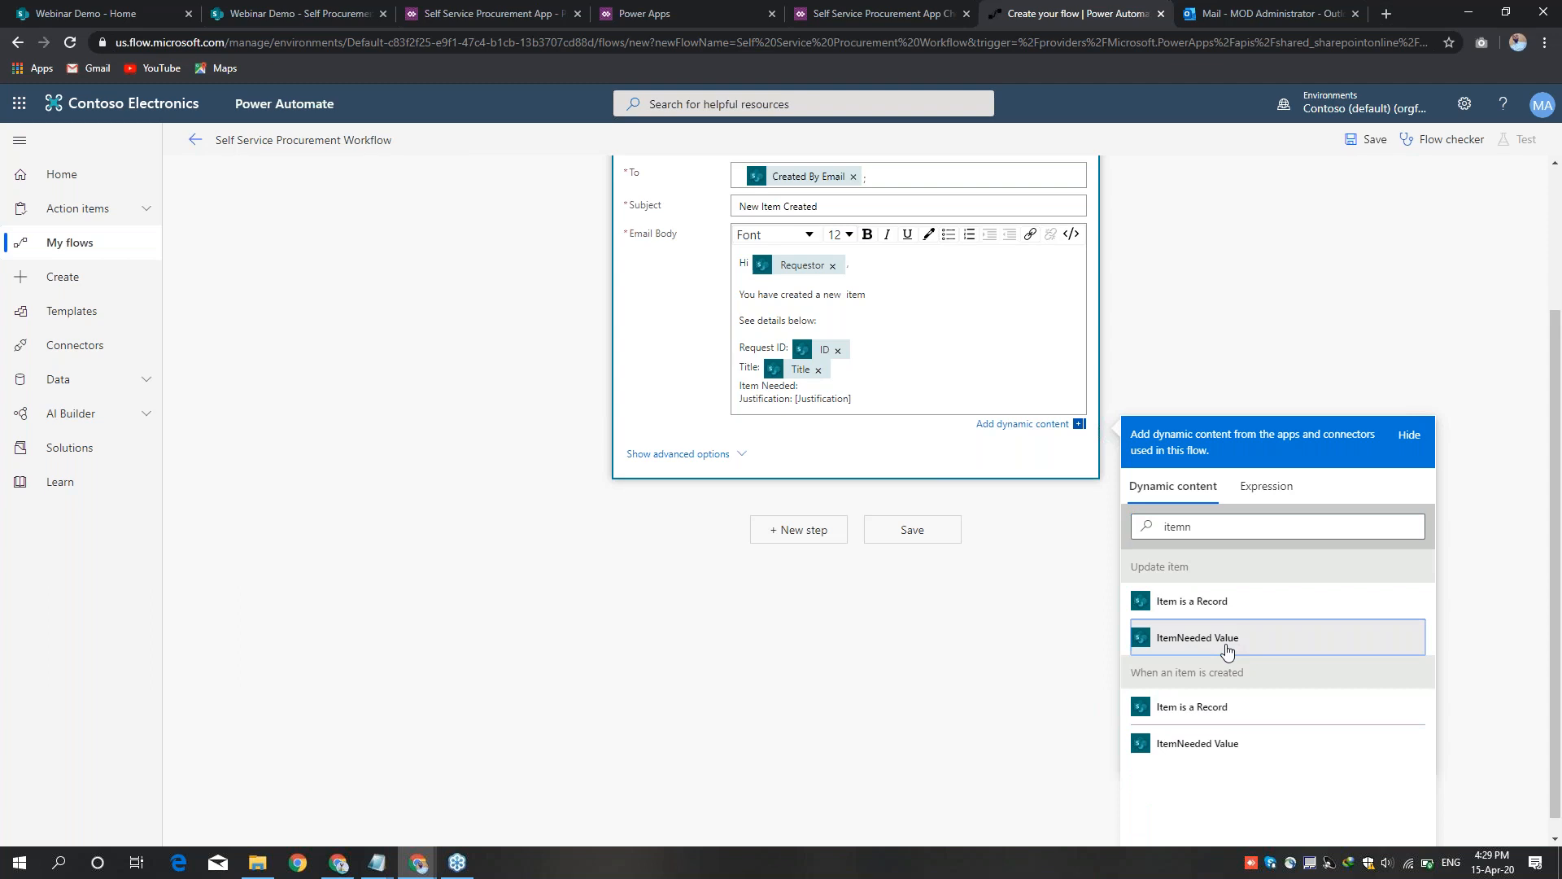
pyautogui.click(1180, 647)
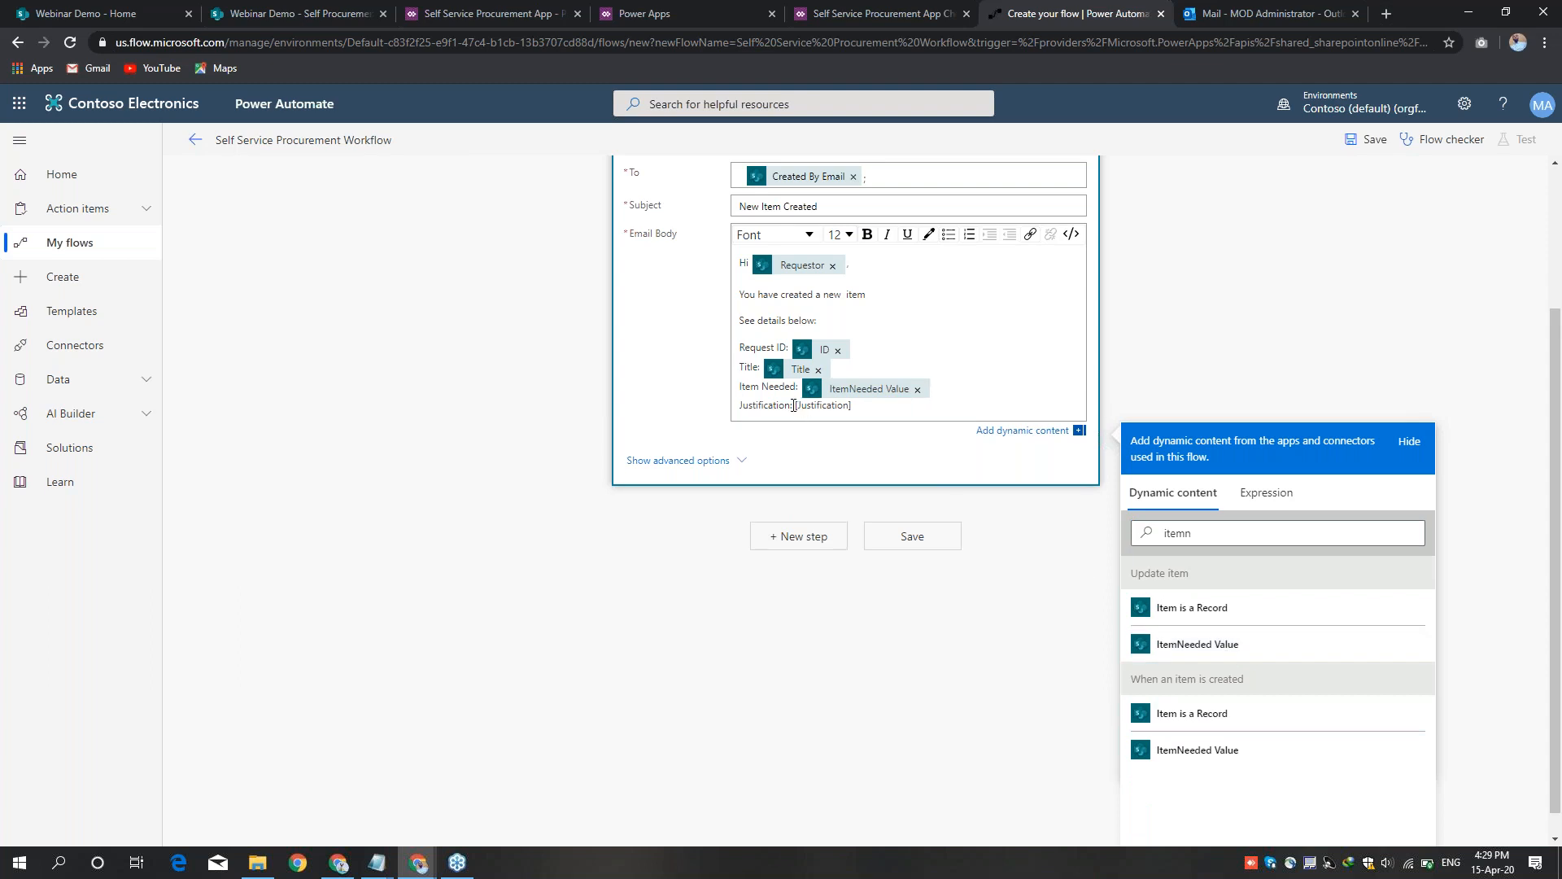
# Step: Replace the [Justification] placeholder with Update item's Justification dynamic content and collapse the email notification action
pyautogui.moveTo(797, 406); pyautogui.dragTo(854, 405)
pyautogui.press('BackSpace')
pyautogui.click(1246, 542)
pyautogui.hotkey('ctrl', 'a')
pyautogui.write('just')
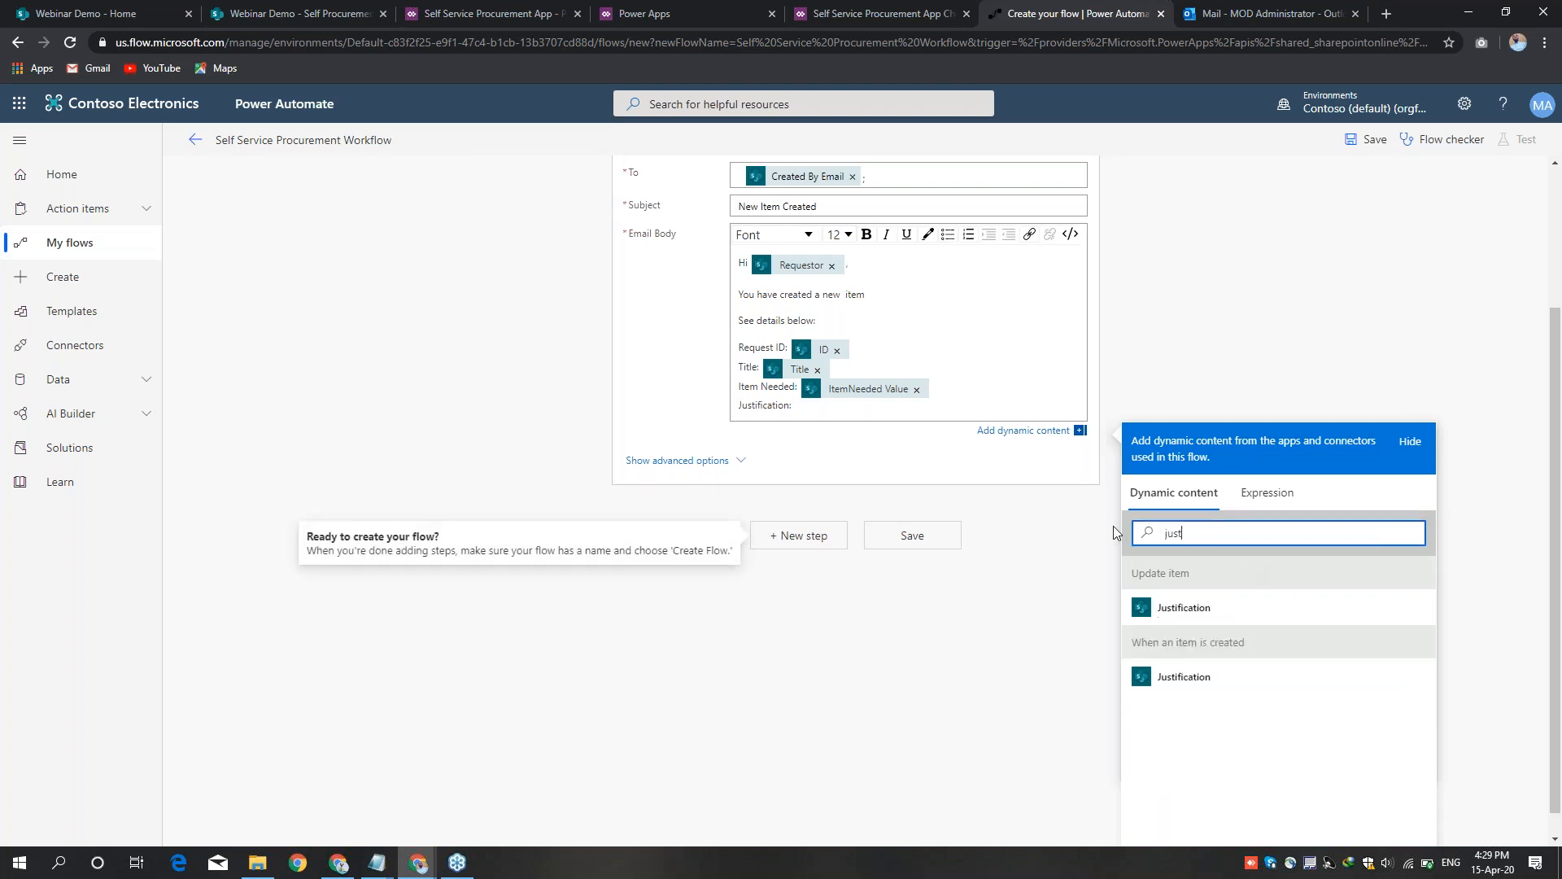
pyautogui.click(1186, 612)
pyautogui.scroll(3, 855, 407)
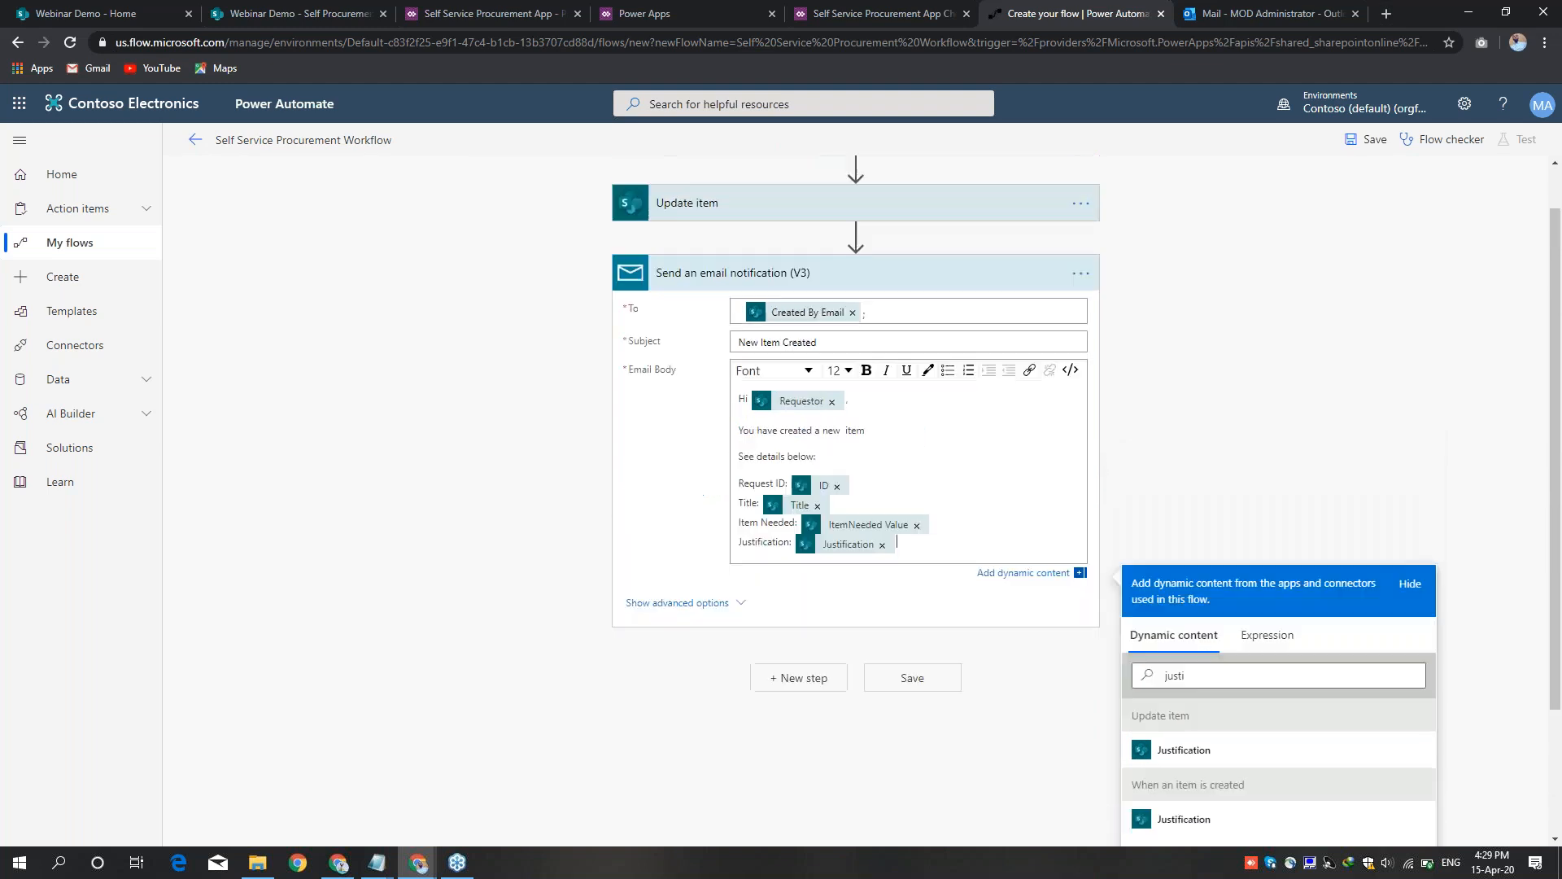
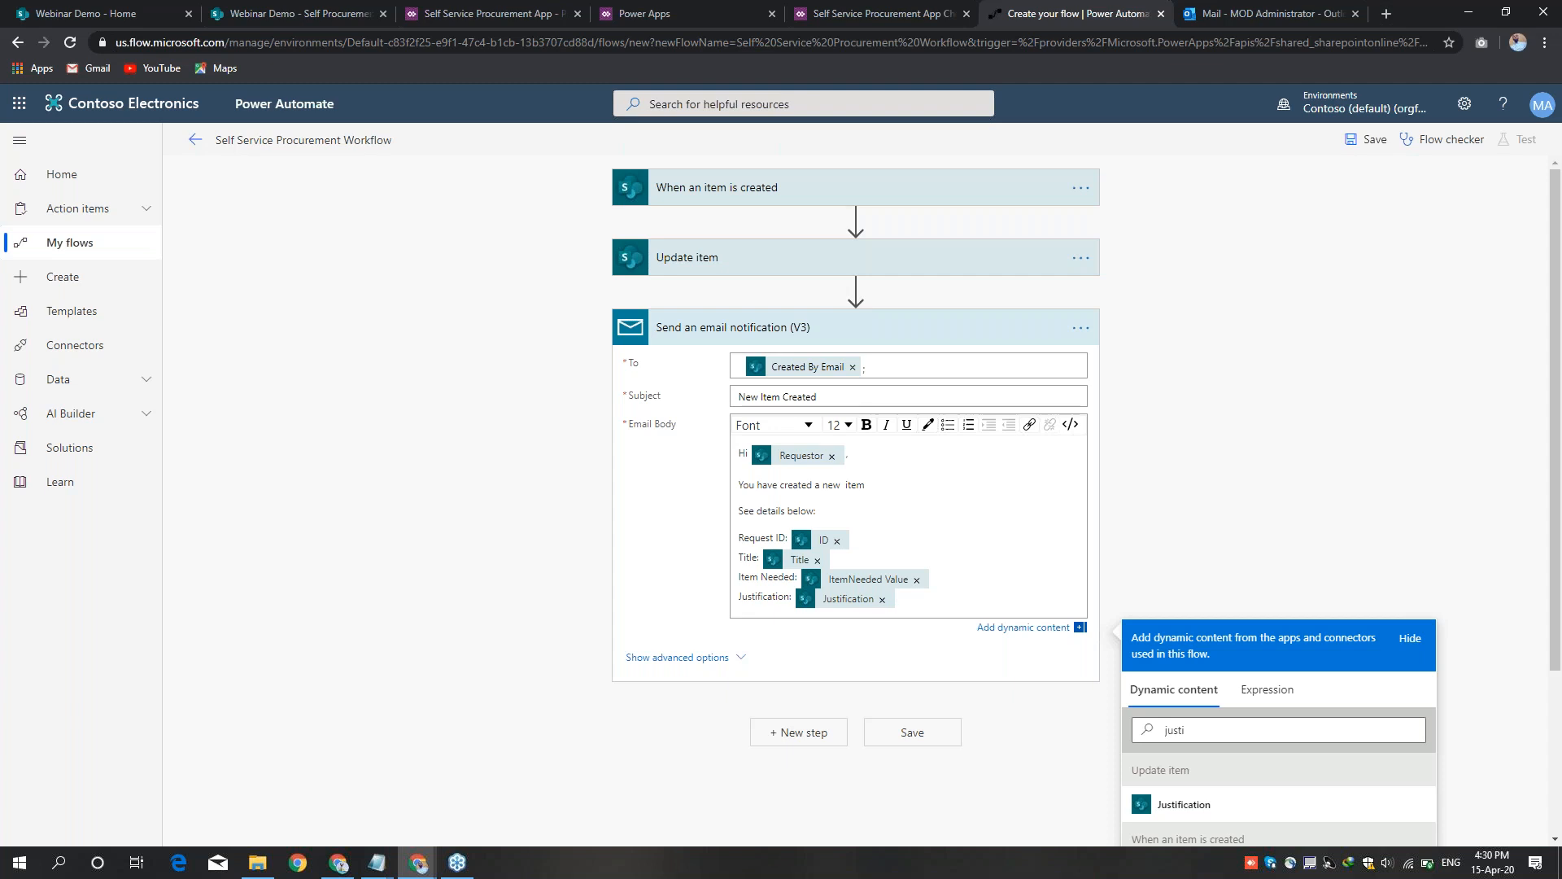
pyautogui.click(908, 333)
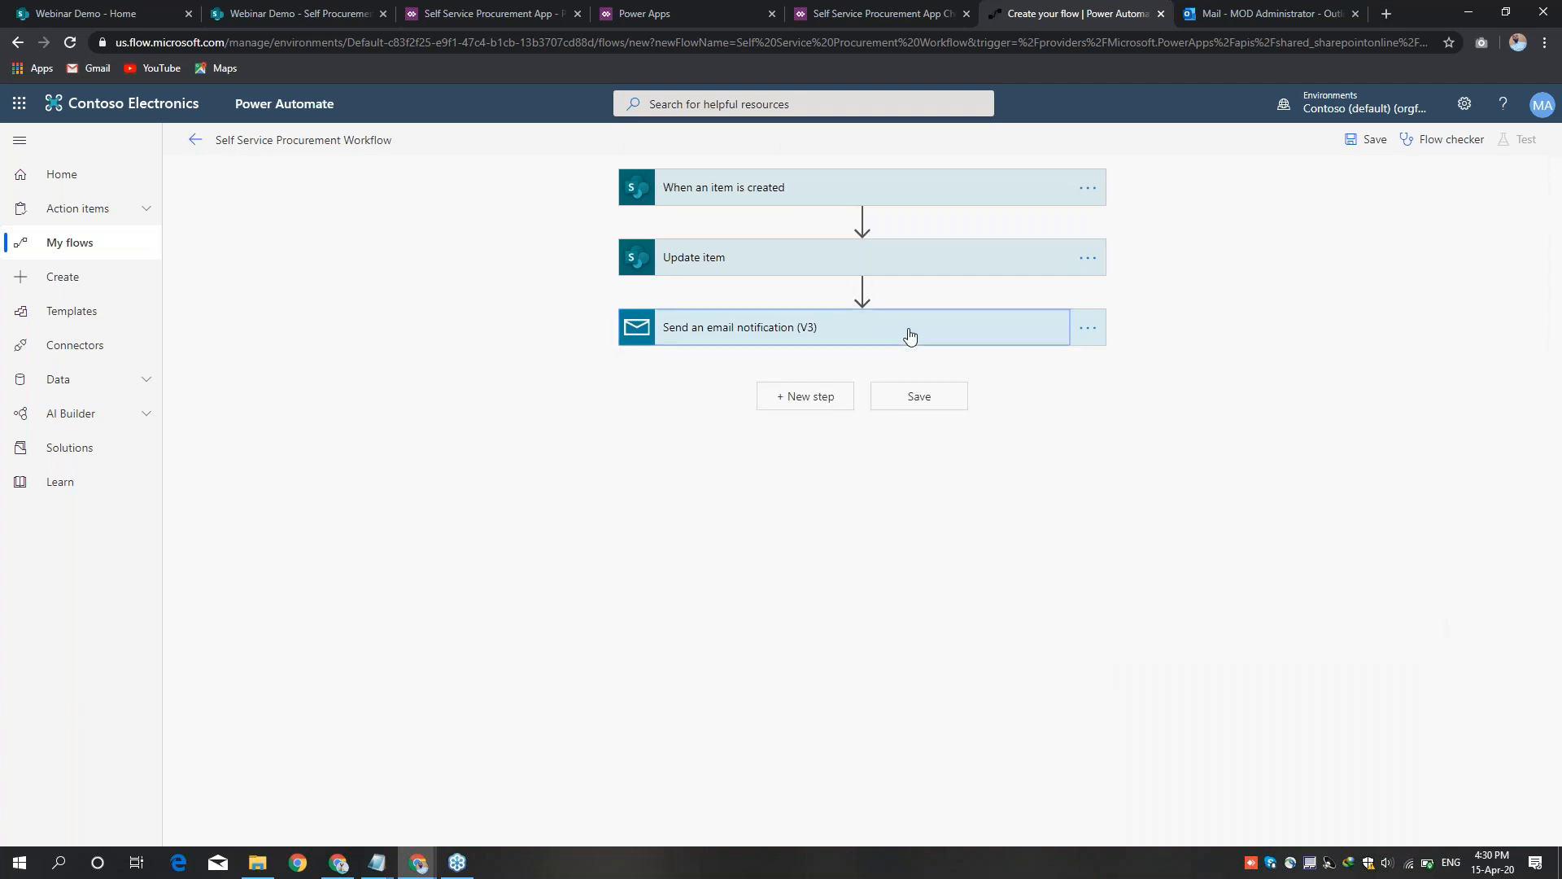
# Step: Add a Start and wait for an approval action after the email notification, with approval type Approve/Reject - First to respond
pyautogui.click(792, 398)
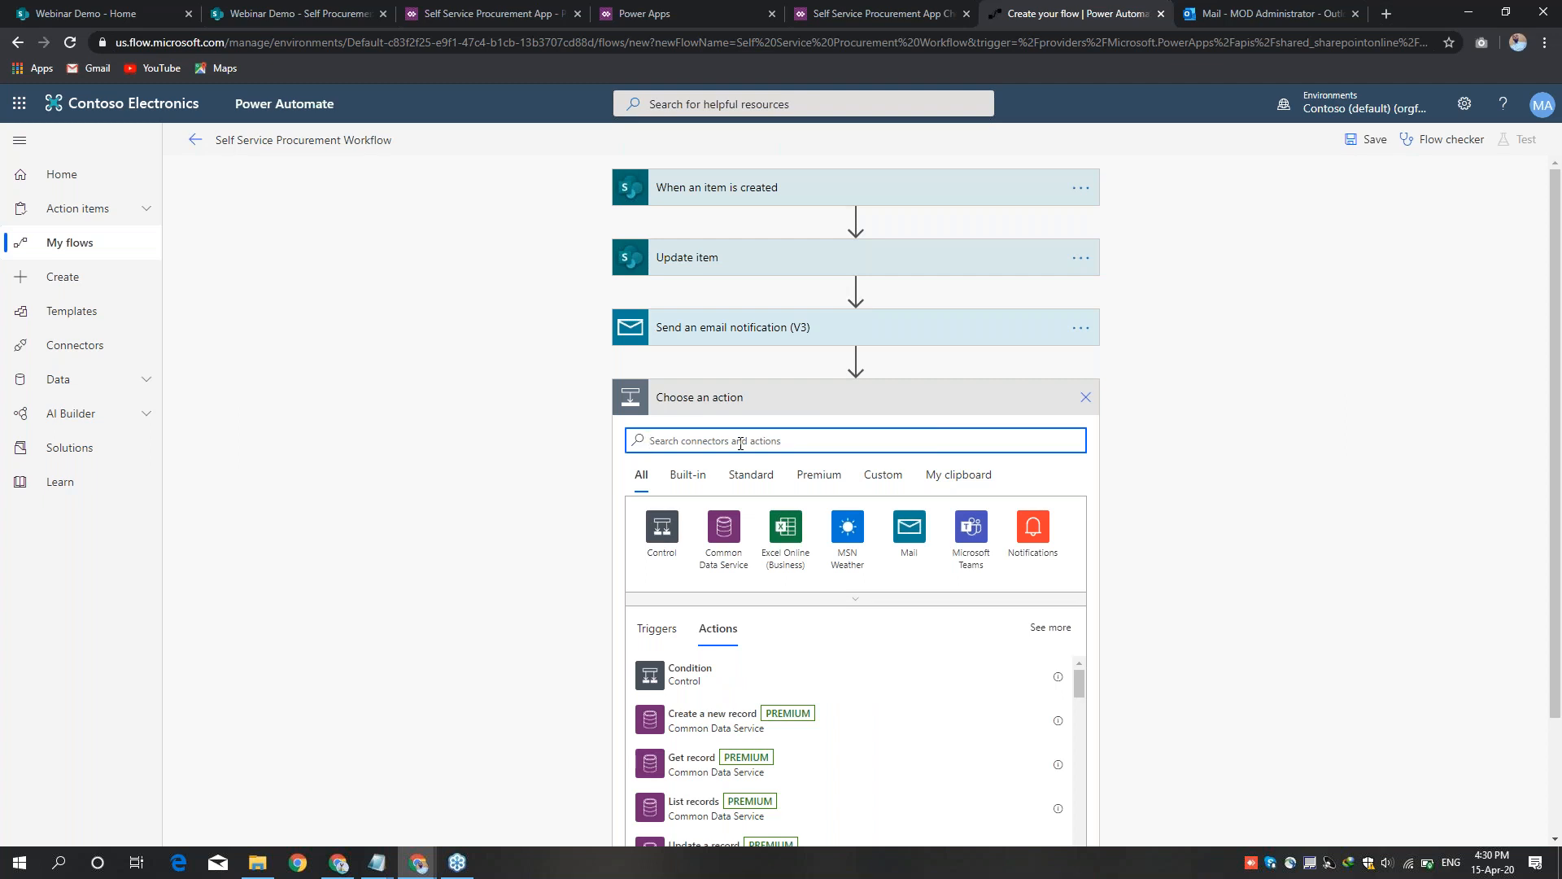
pyautogui.write('approval')
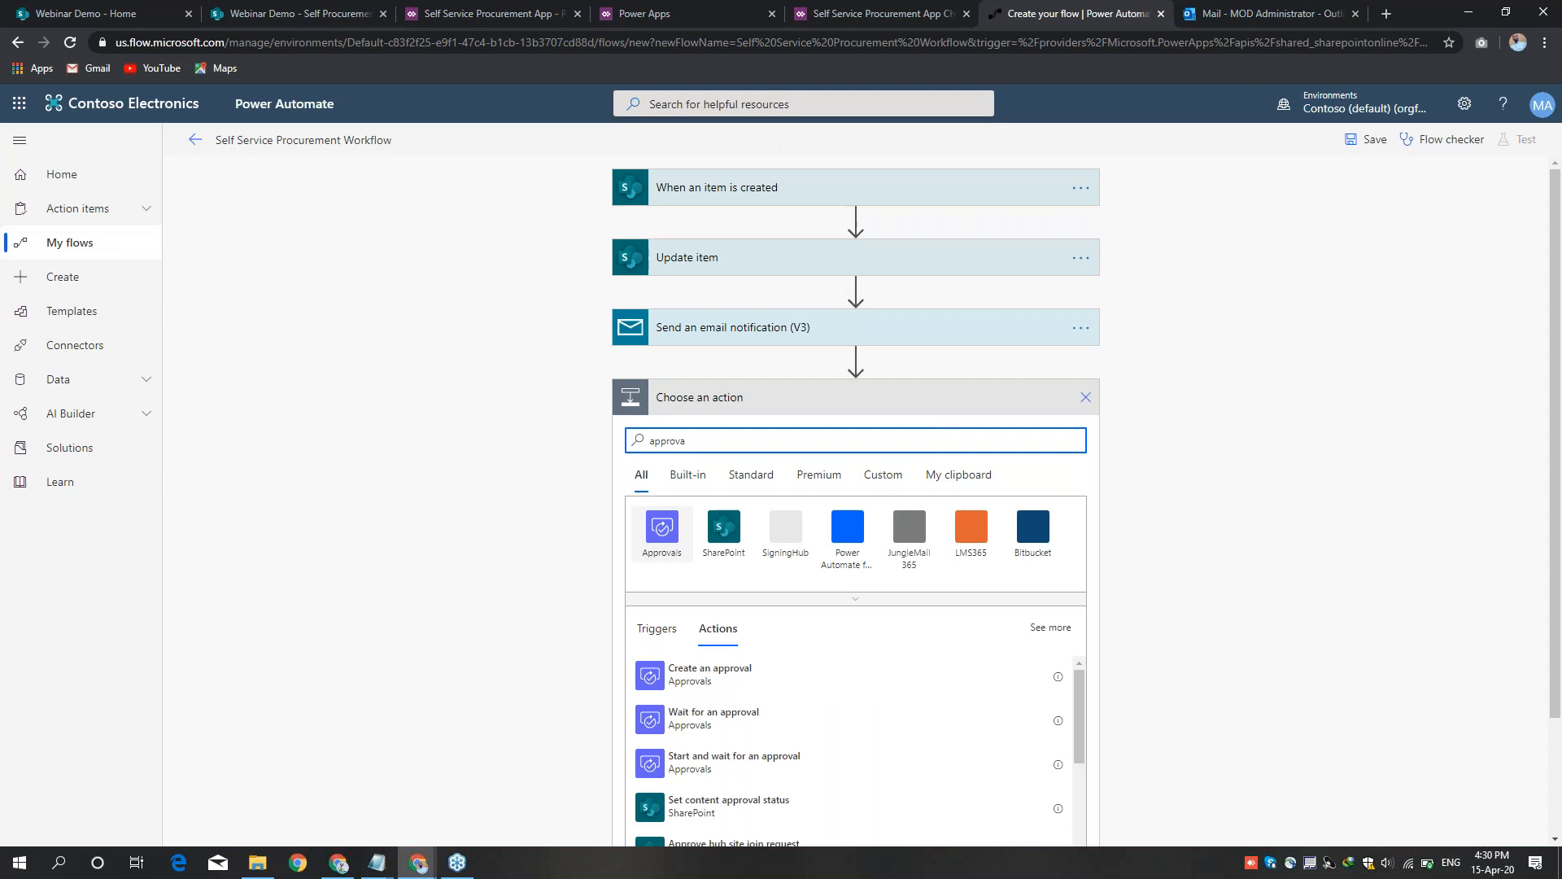
pyautogui.click(661, 527)
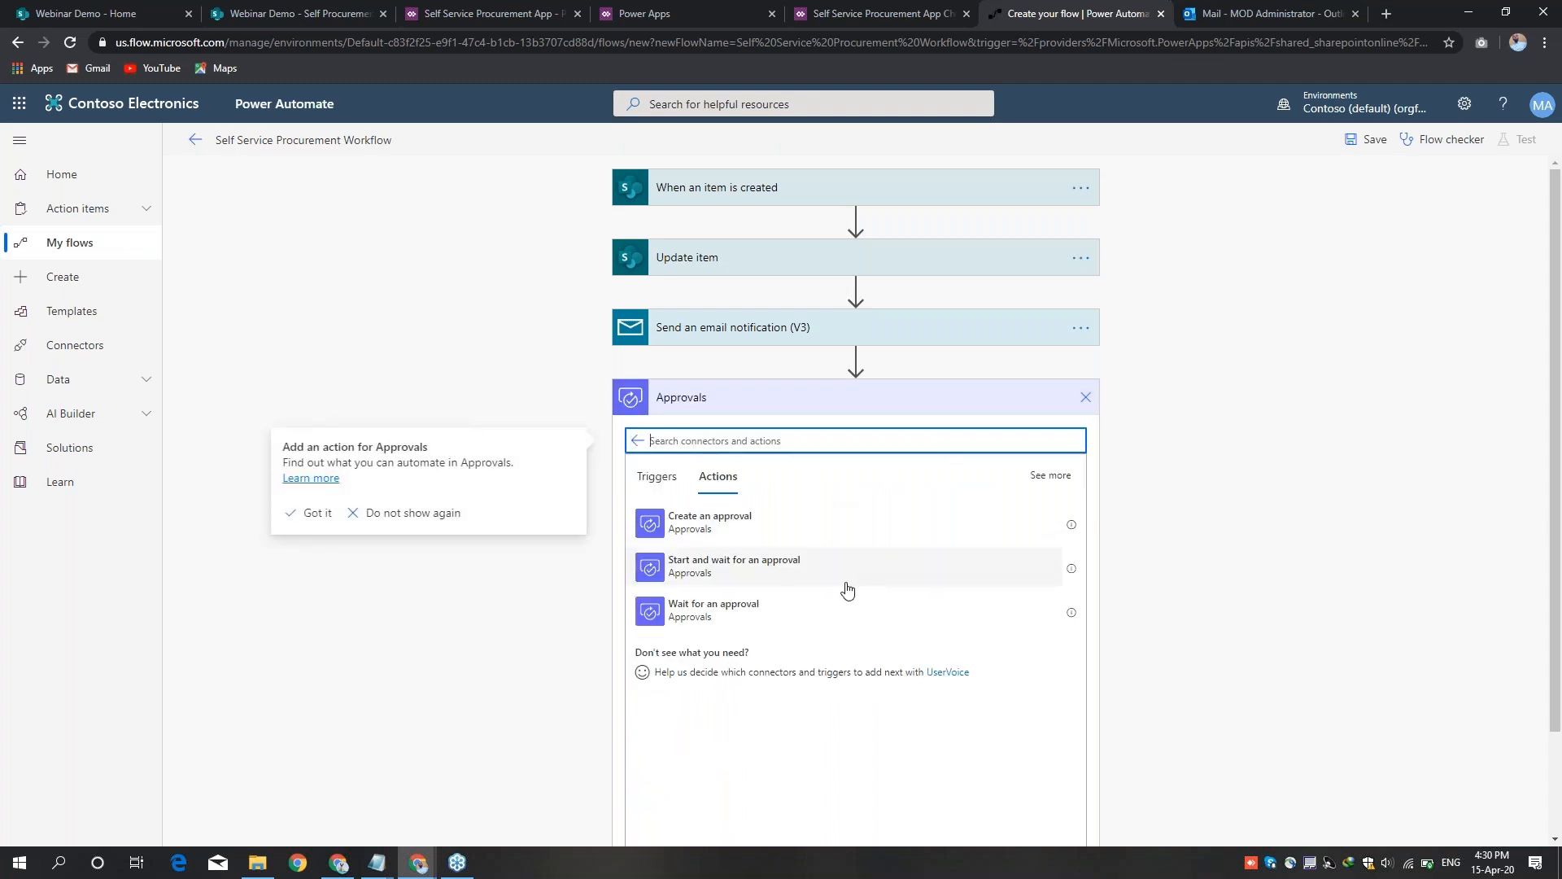
pyautogui.click(771, 558)
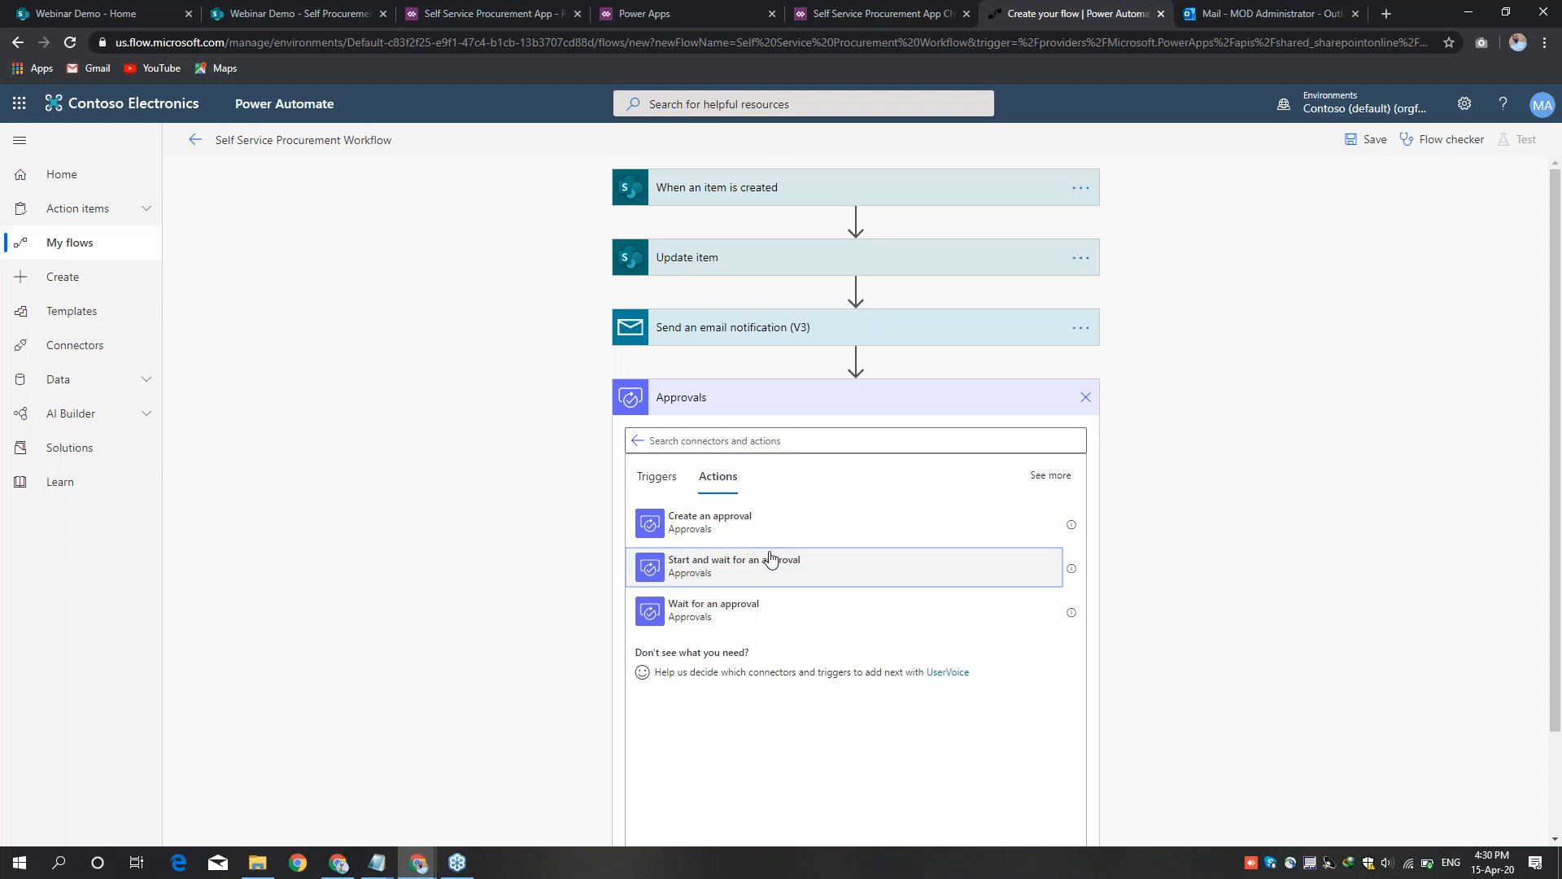
pyautogui.click(825, 433)
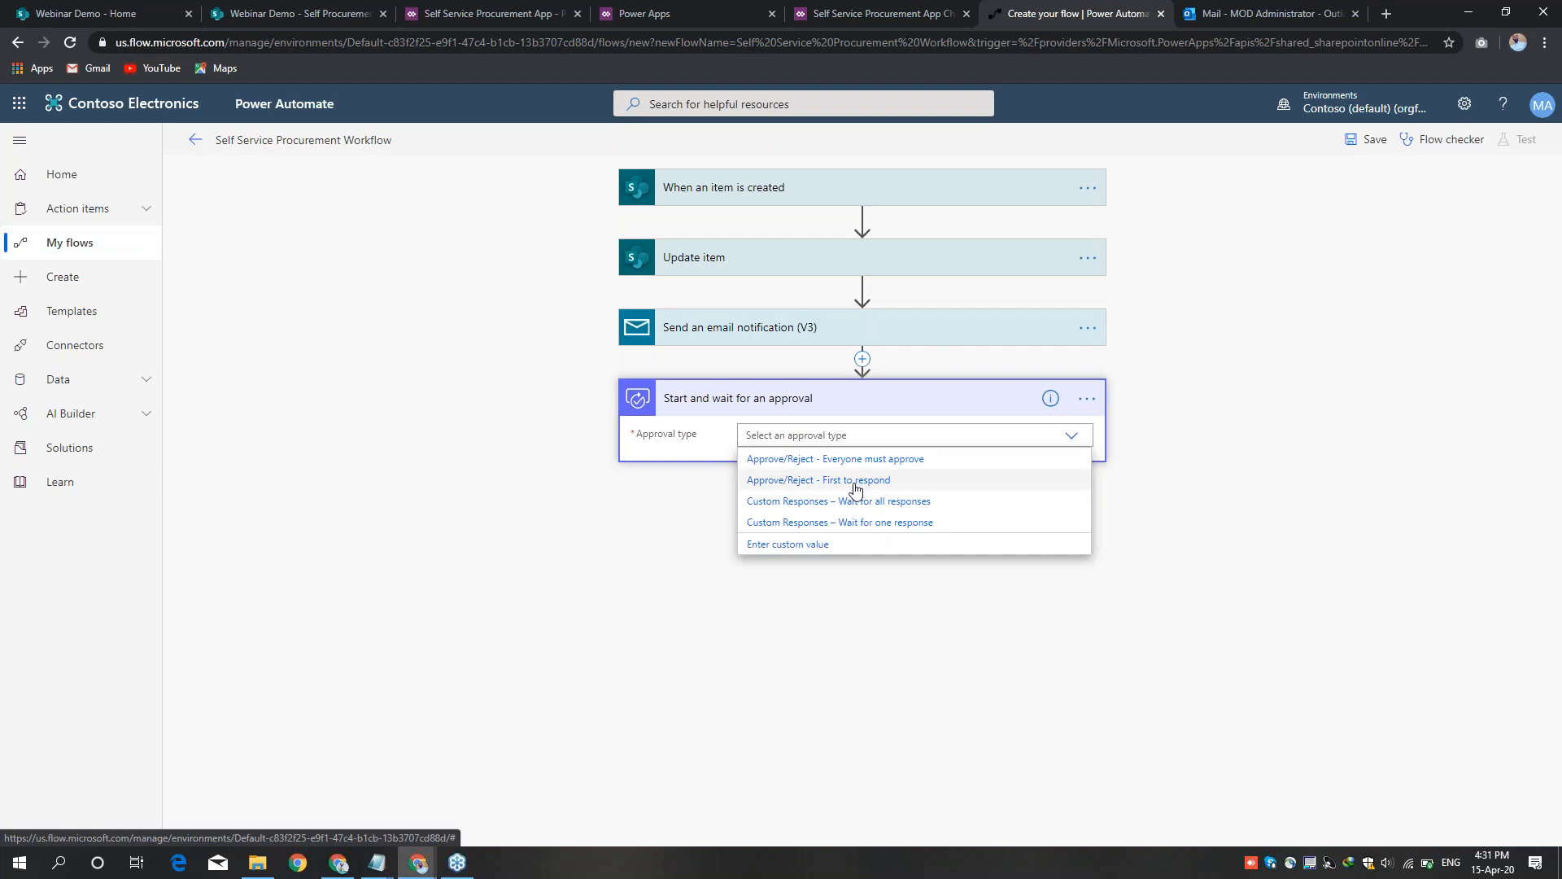
pyautogui.click(855, 482)
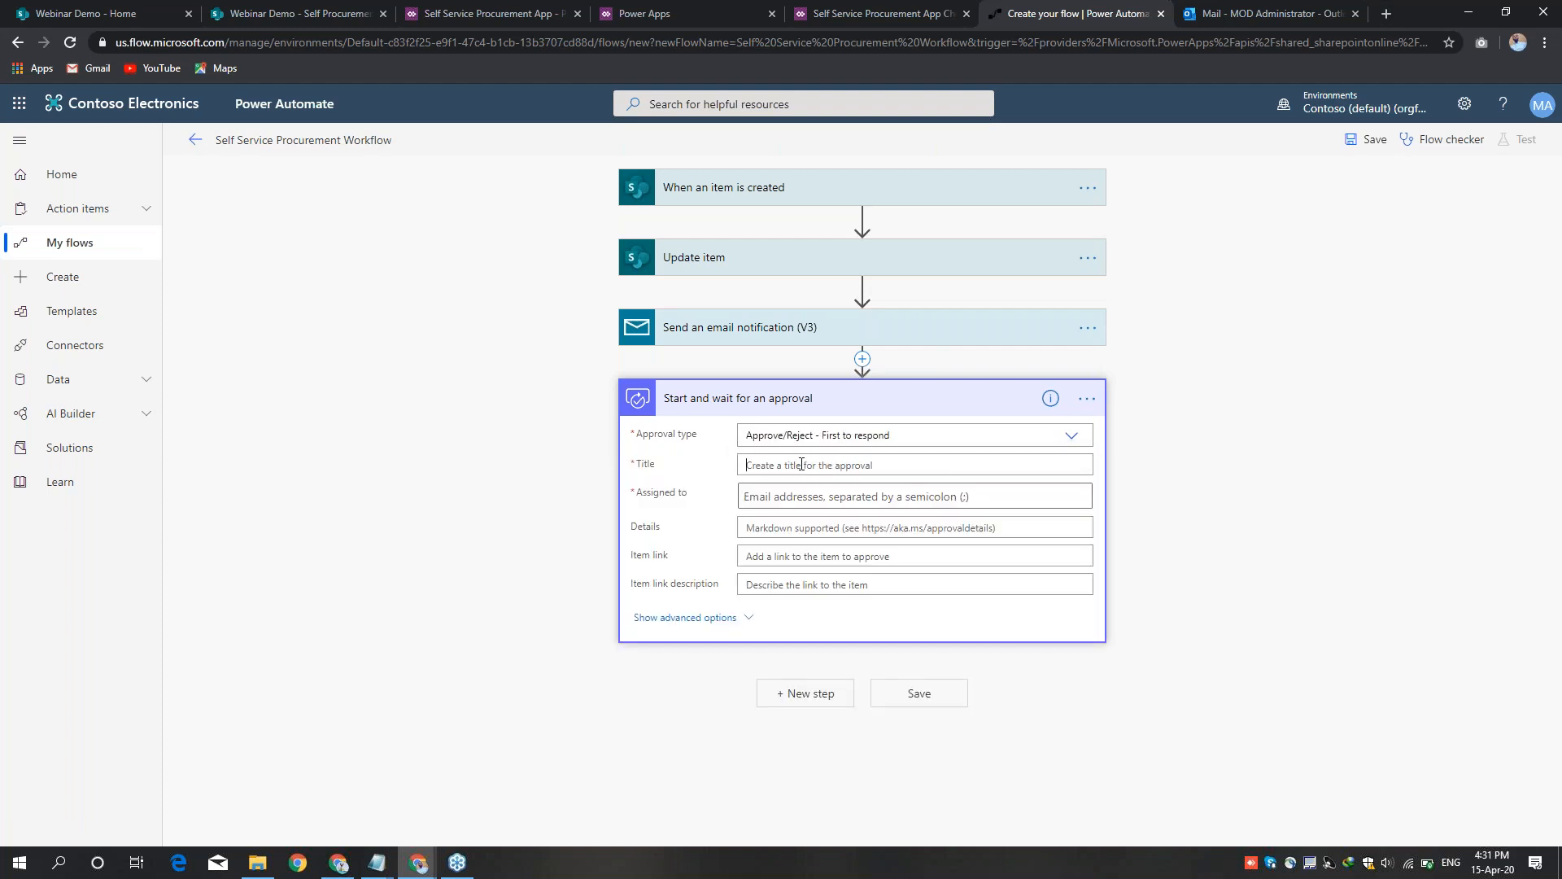
# Step: Copy the manager approval email's subject, Action Required, from Email Templates.txt in Notepad into the approval action's Title
pyautogui.click(802, 464)
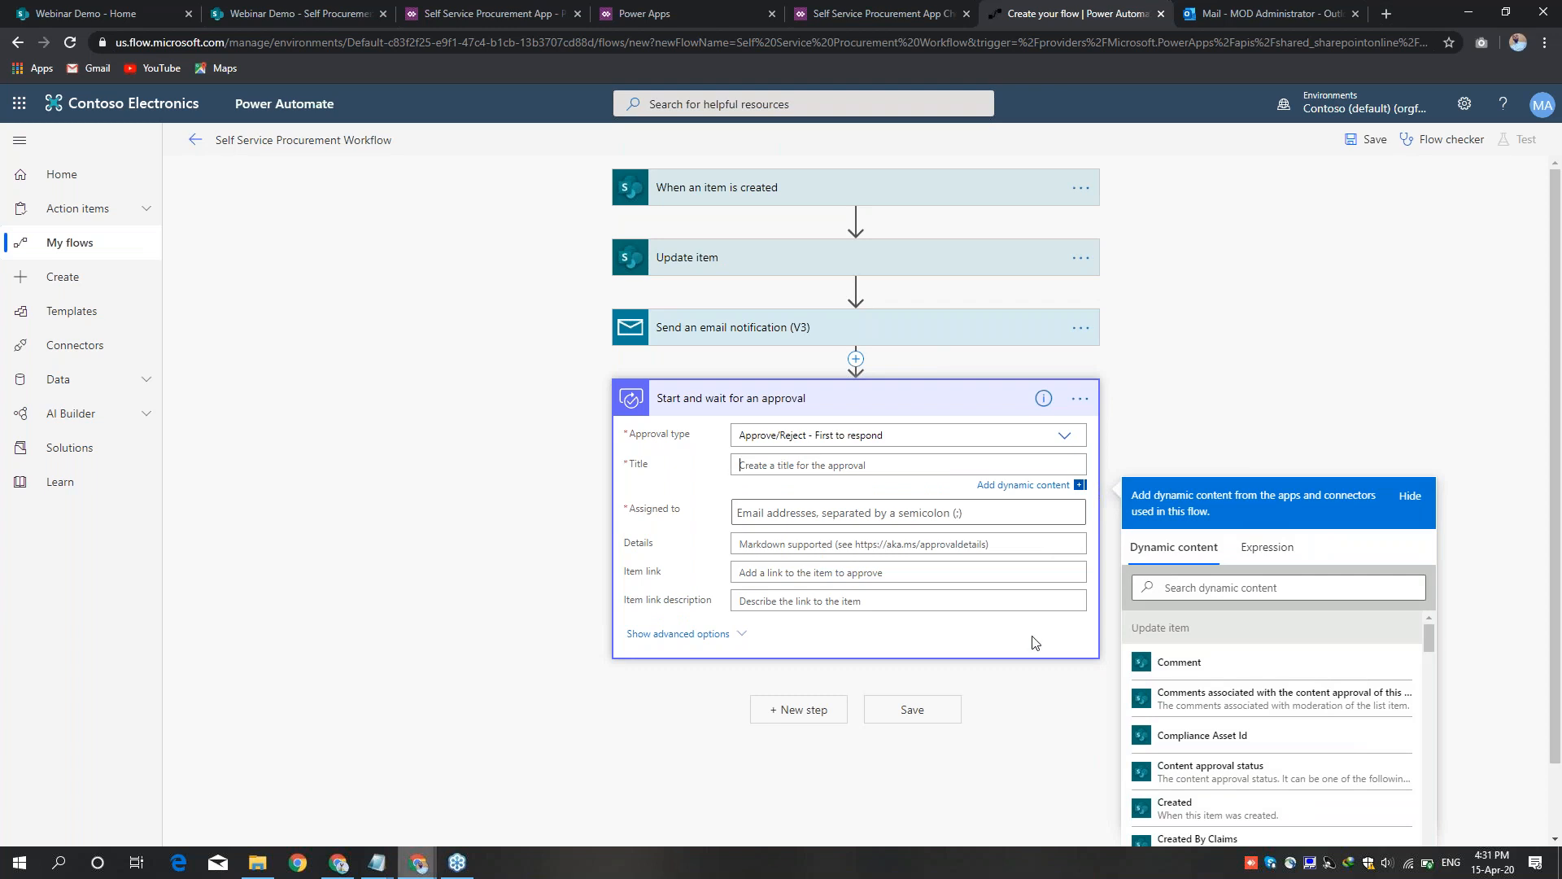
pyautogui.click(379, 868)
pyautogui.click(302, 793)
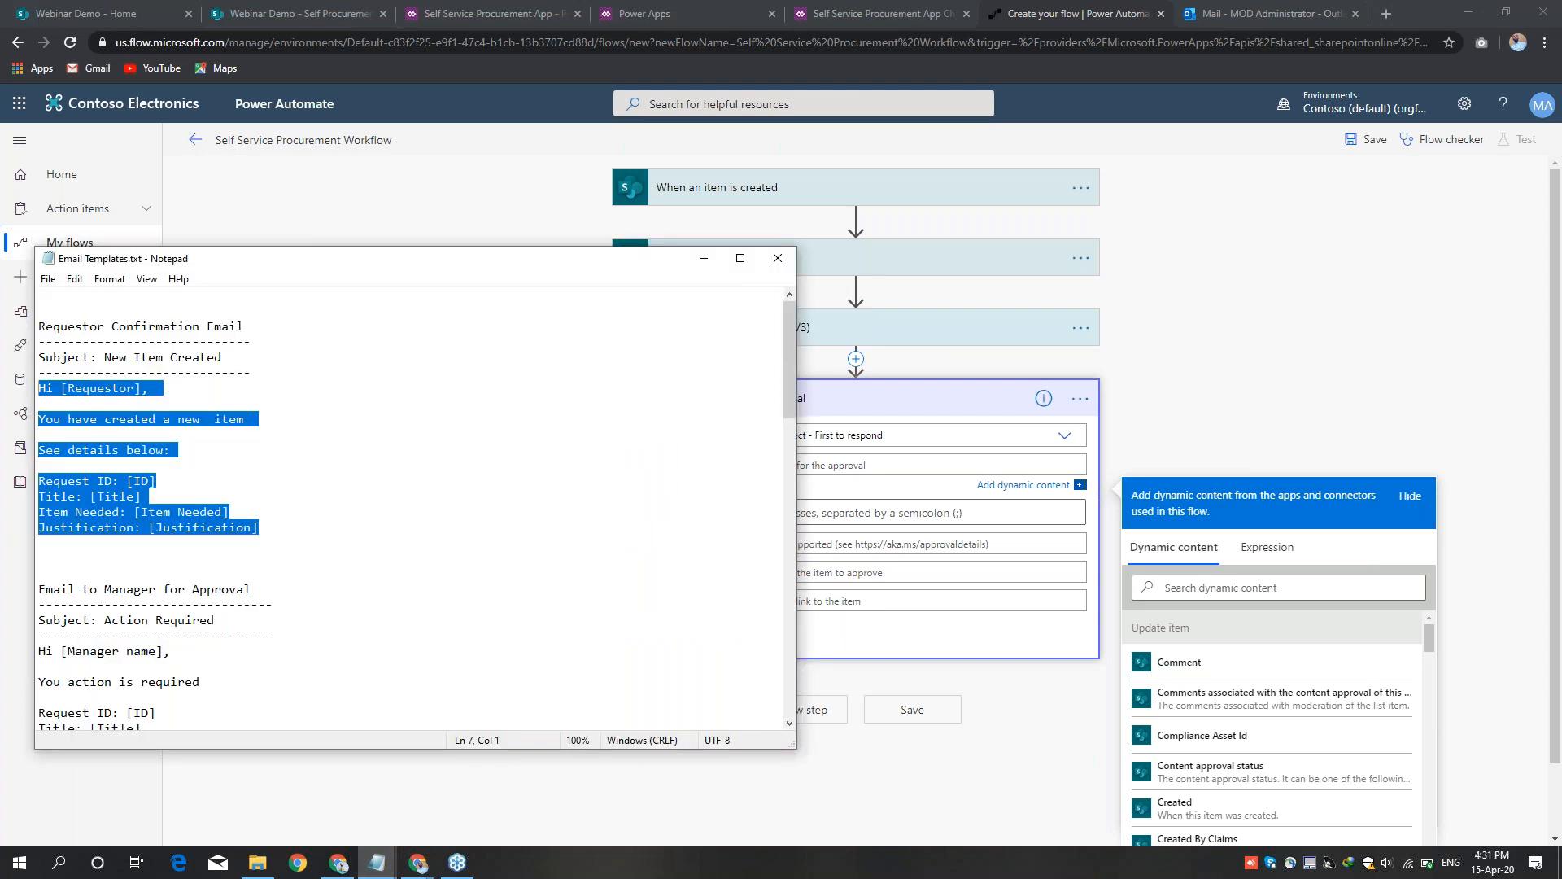
pyautogui.scroll(-4, 103, 434)
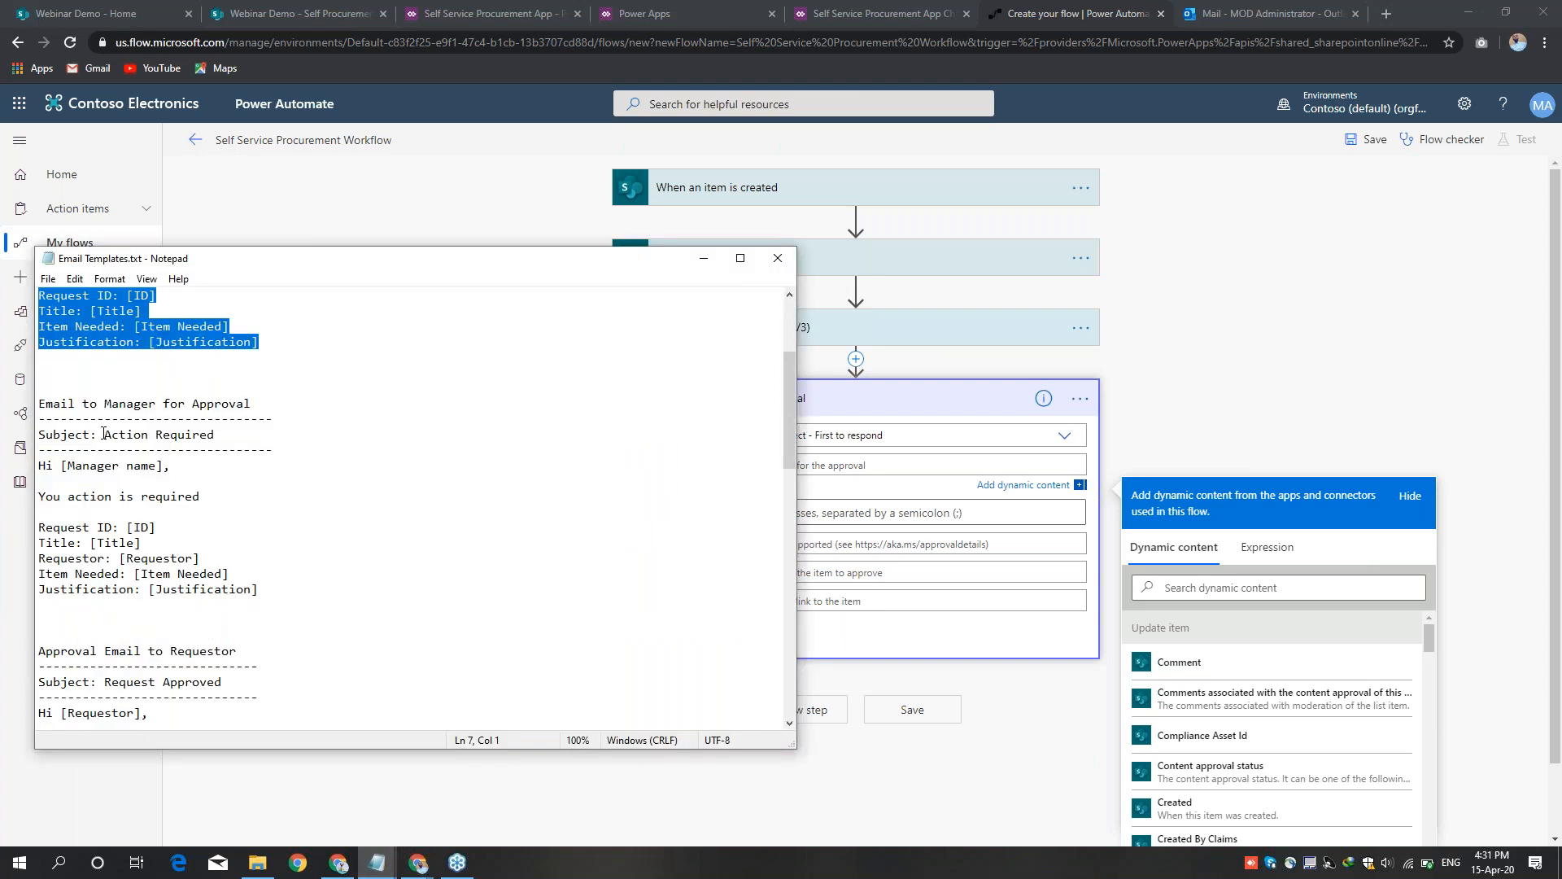
pyautogui.moveTo(104, 434); pyautogui.dragTo(217, 436)
pyautogui.hotkey('ctrl', 'c')
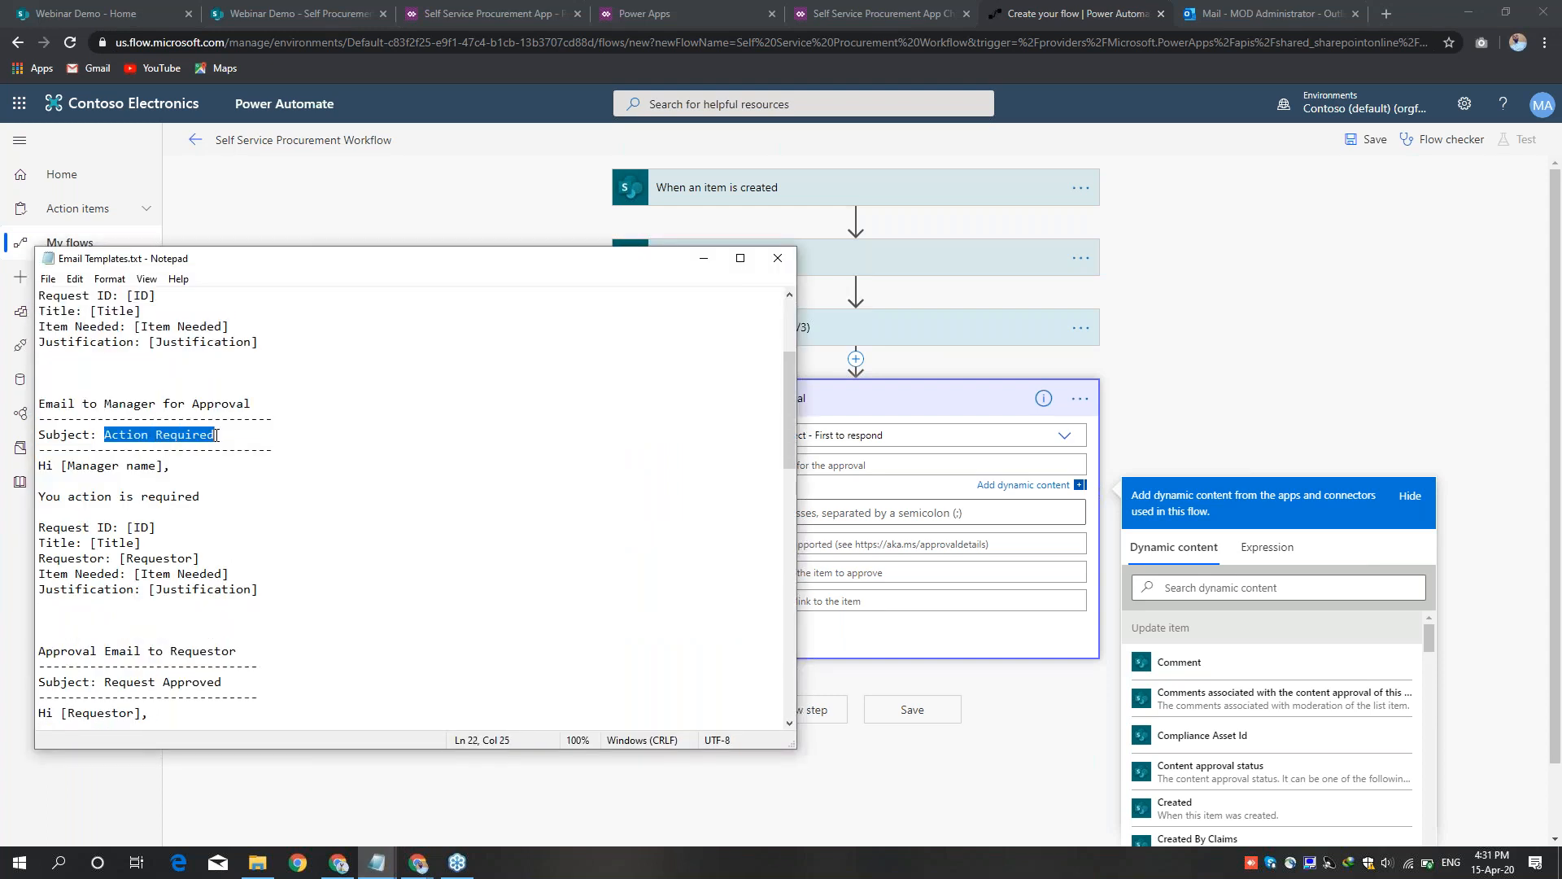
pyautogui.click(820, 468)
pyautogui.hotkey('ctrl', 'v')
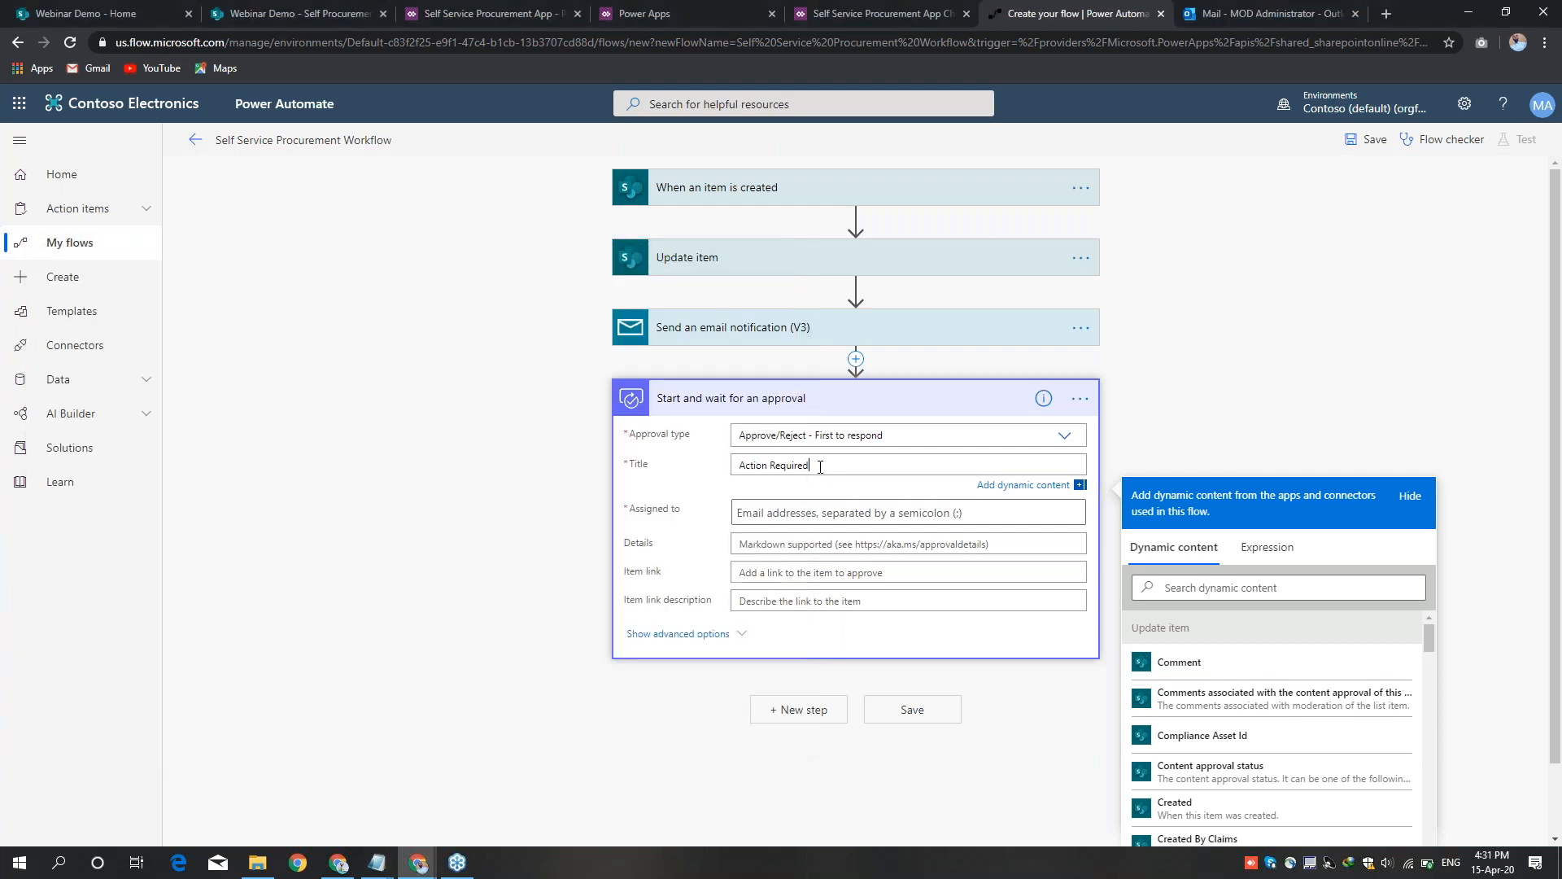
# Step: Assign the approval to Update item's Manager Email dynamic content
pyautogui.click(969, 514)
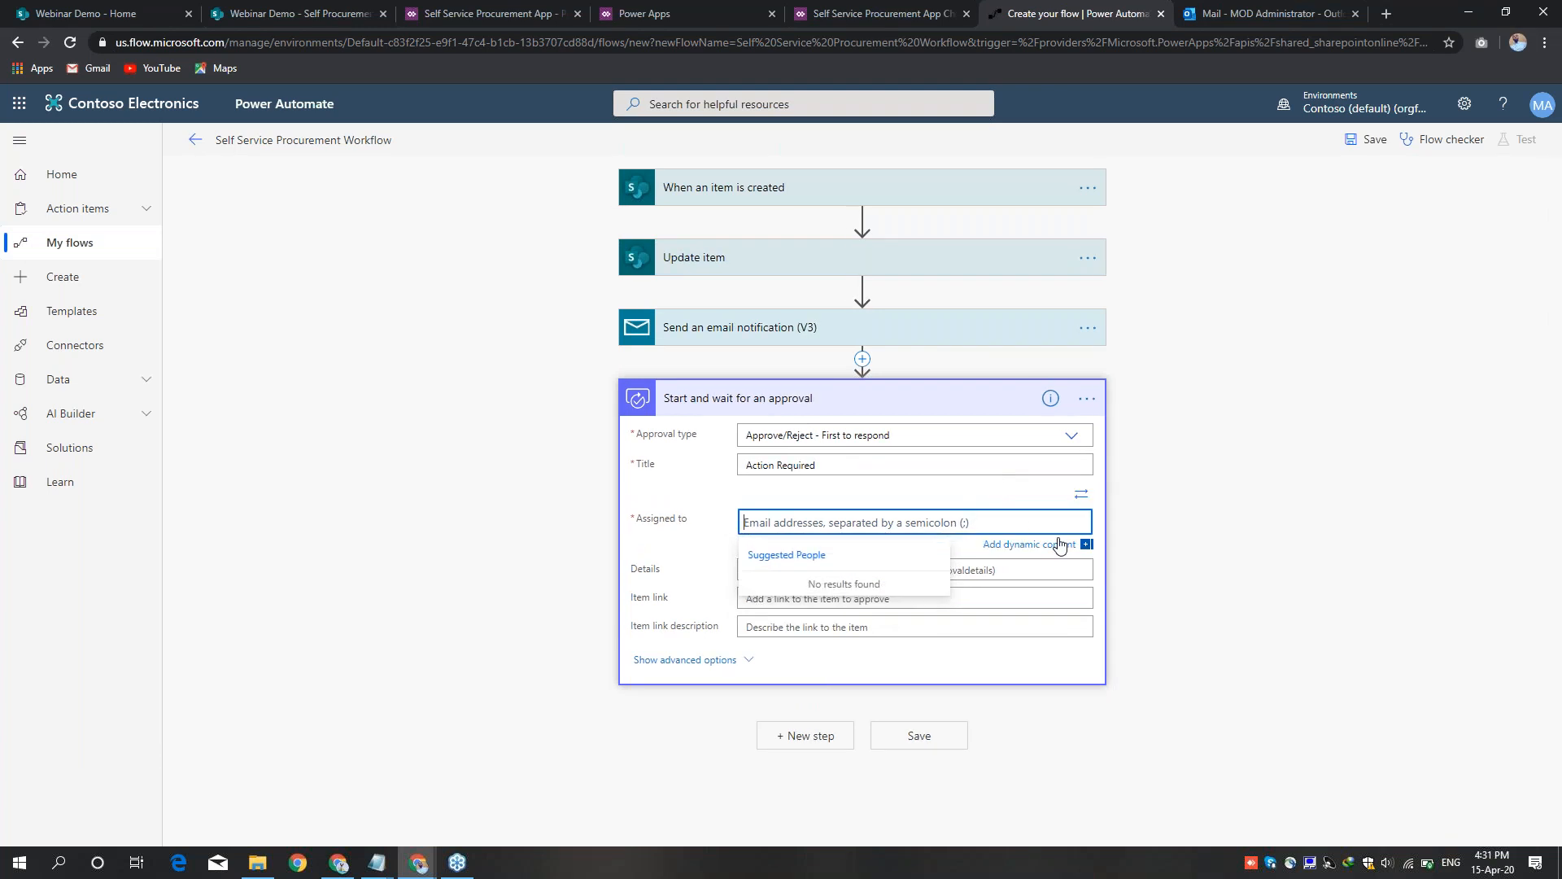
pyautogui.click(1047, 545)
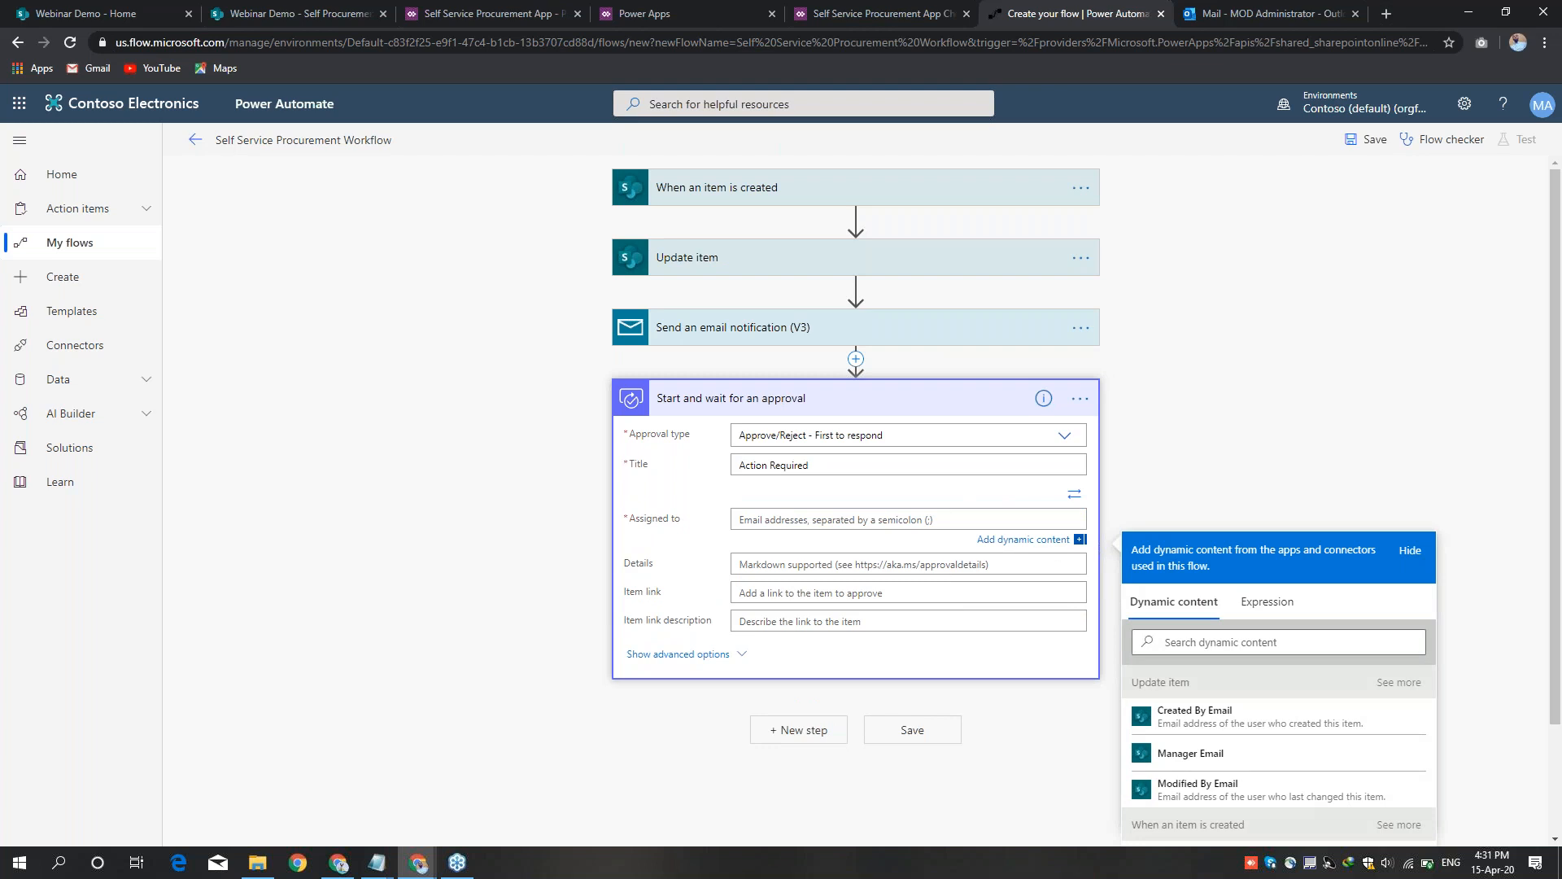
pyautogui.click(1191, 506)
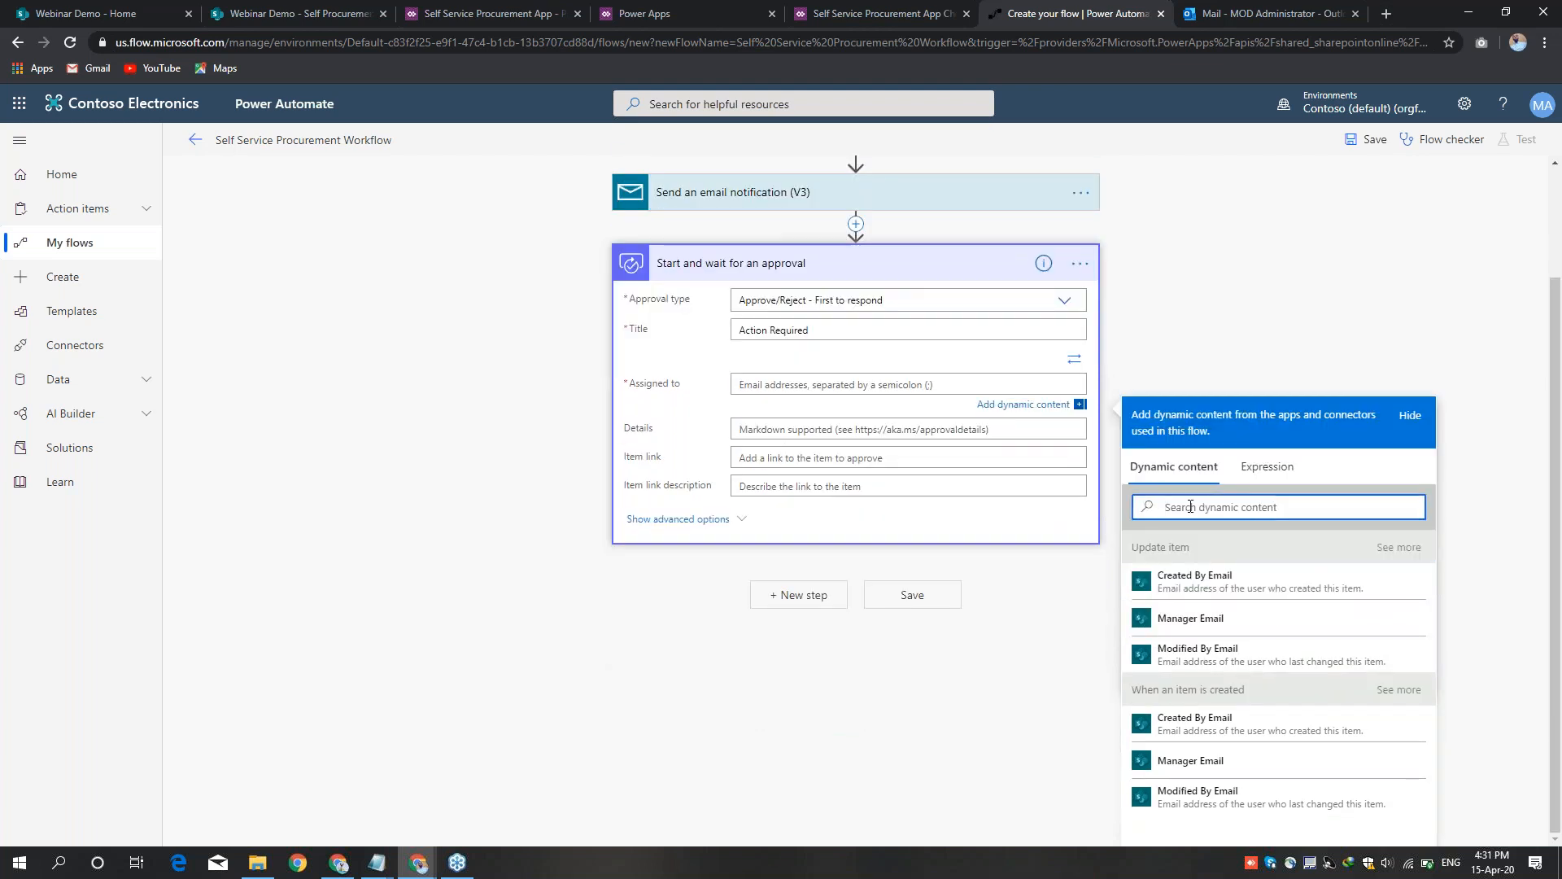
pyautogui.click(1198, 623)
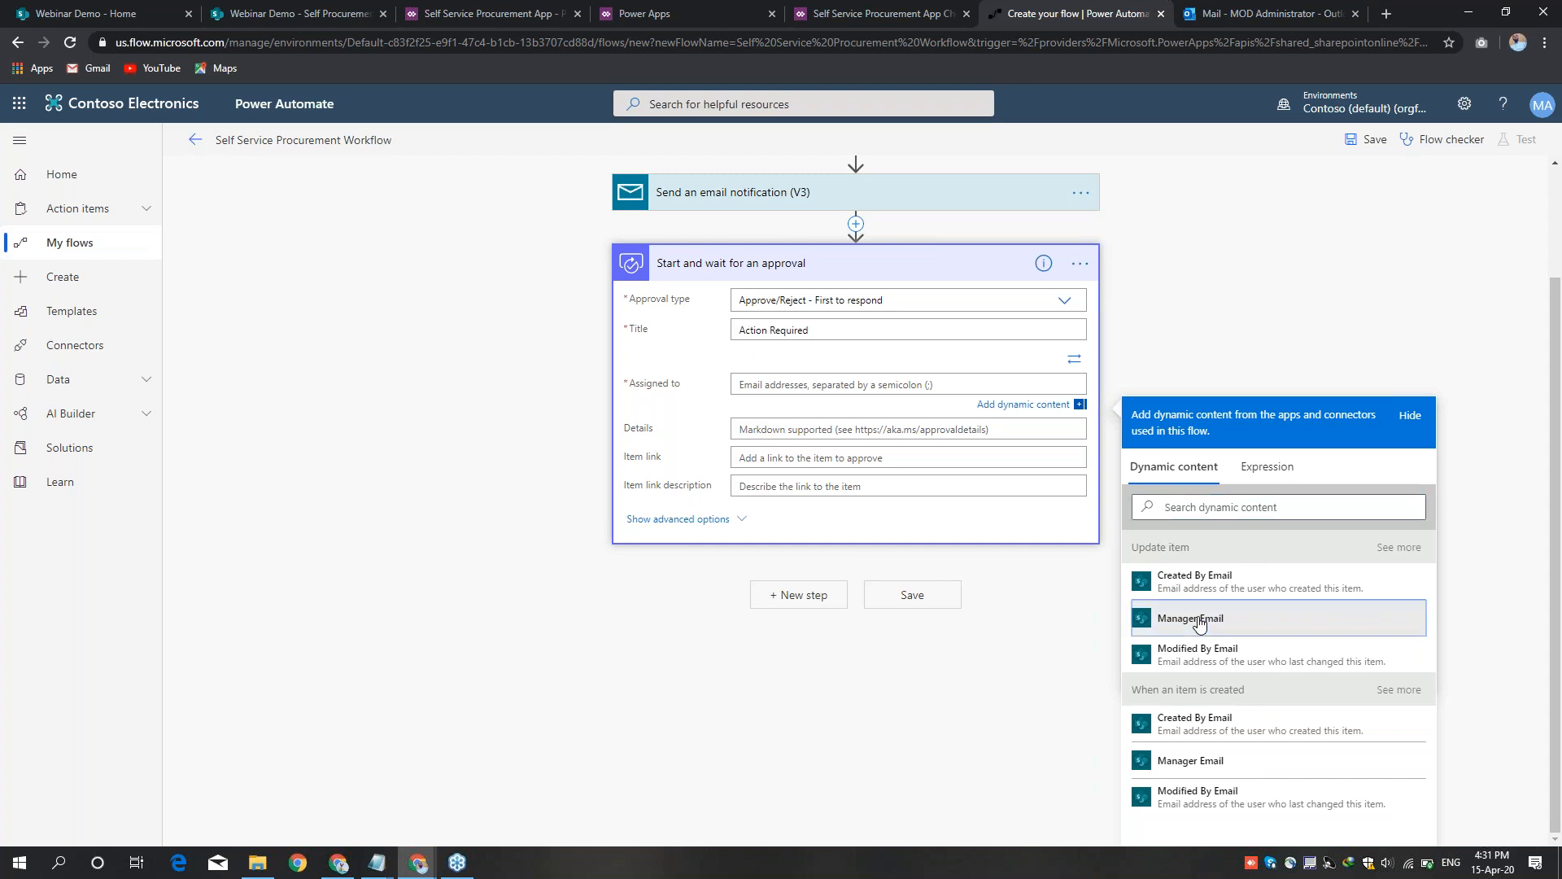
# Step: Copy the manager approval message body from Email Templates.txt in Notepad into the approval action's Details
pyautogui.click(770, 428)
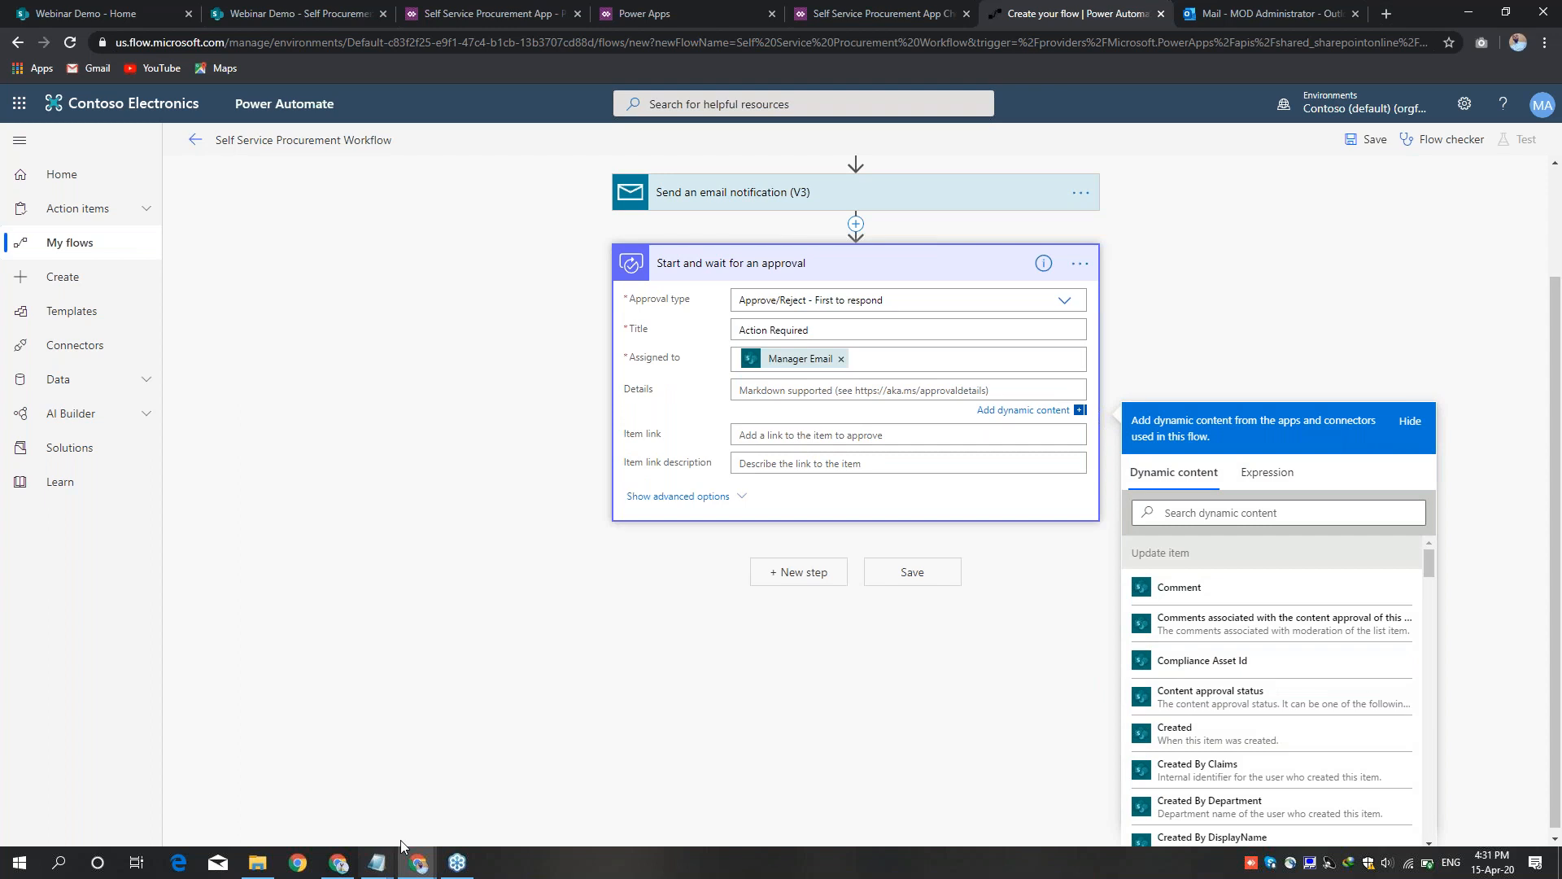
pyautogui.moveTo(377, 861)
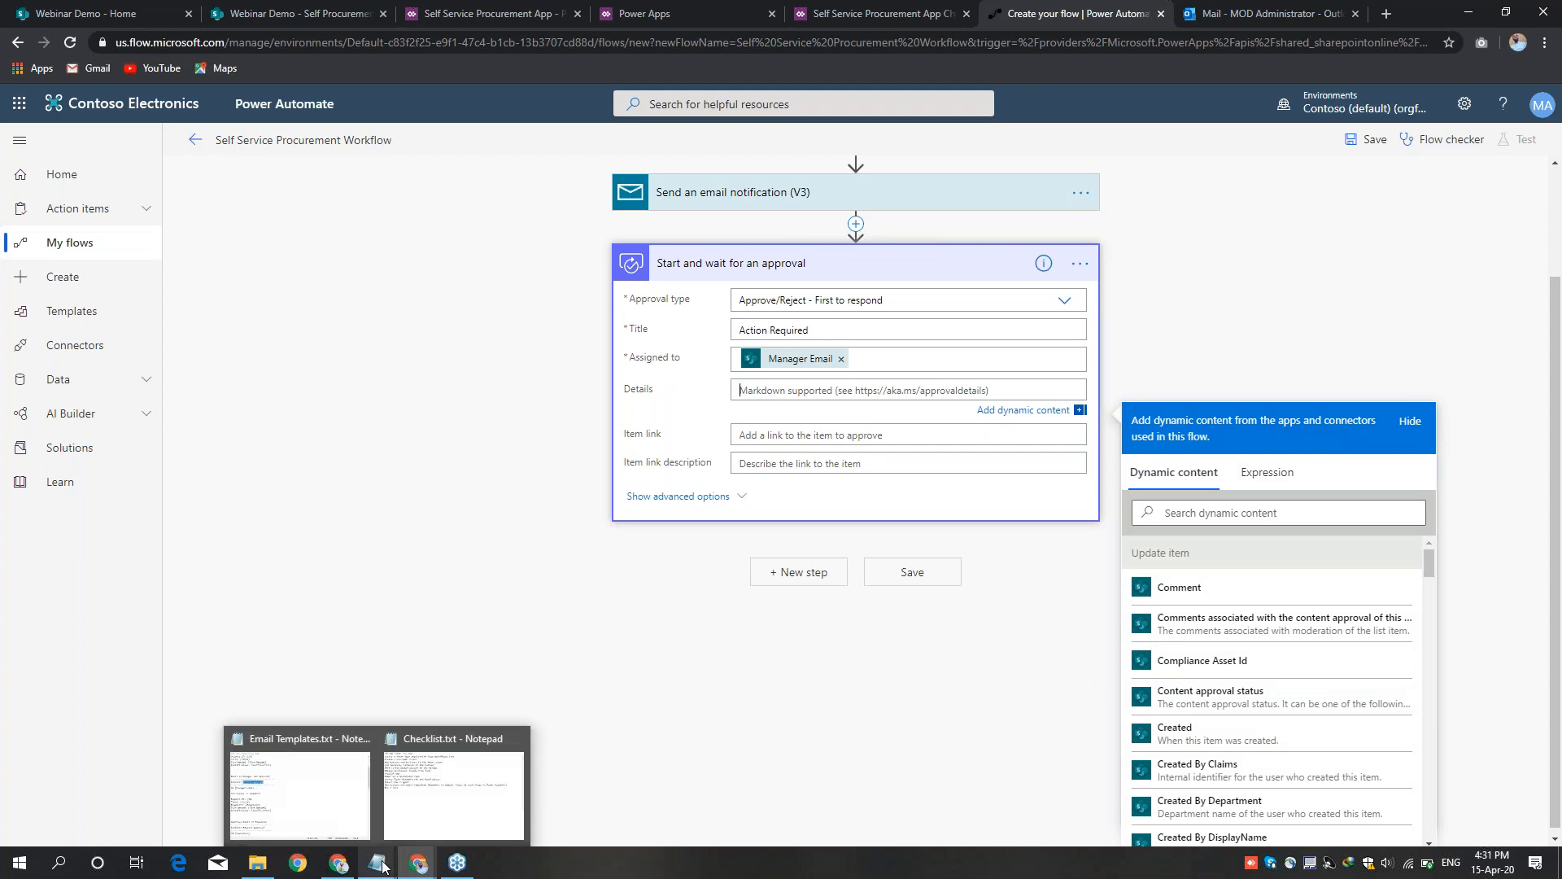
pyautogui.click(320, 782)
pyautogui.moveTo(271, 595); pyautogui.dragTo(35, 470)
pyautogui.hotkey('ctrl', 'c')
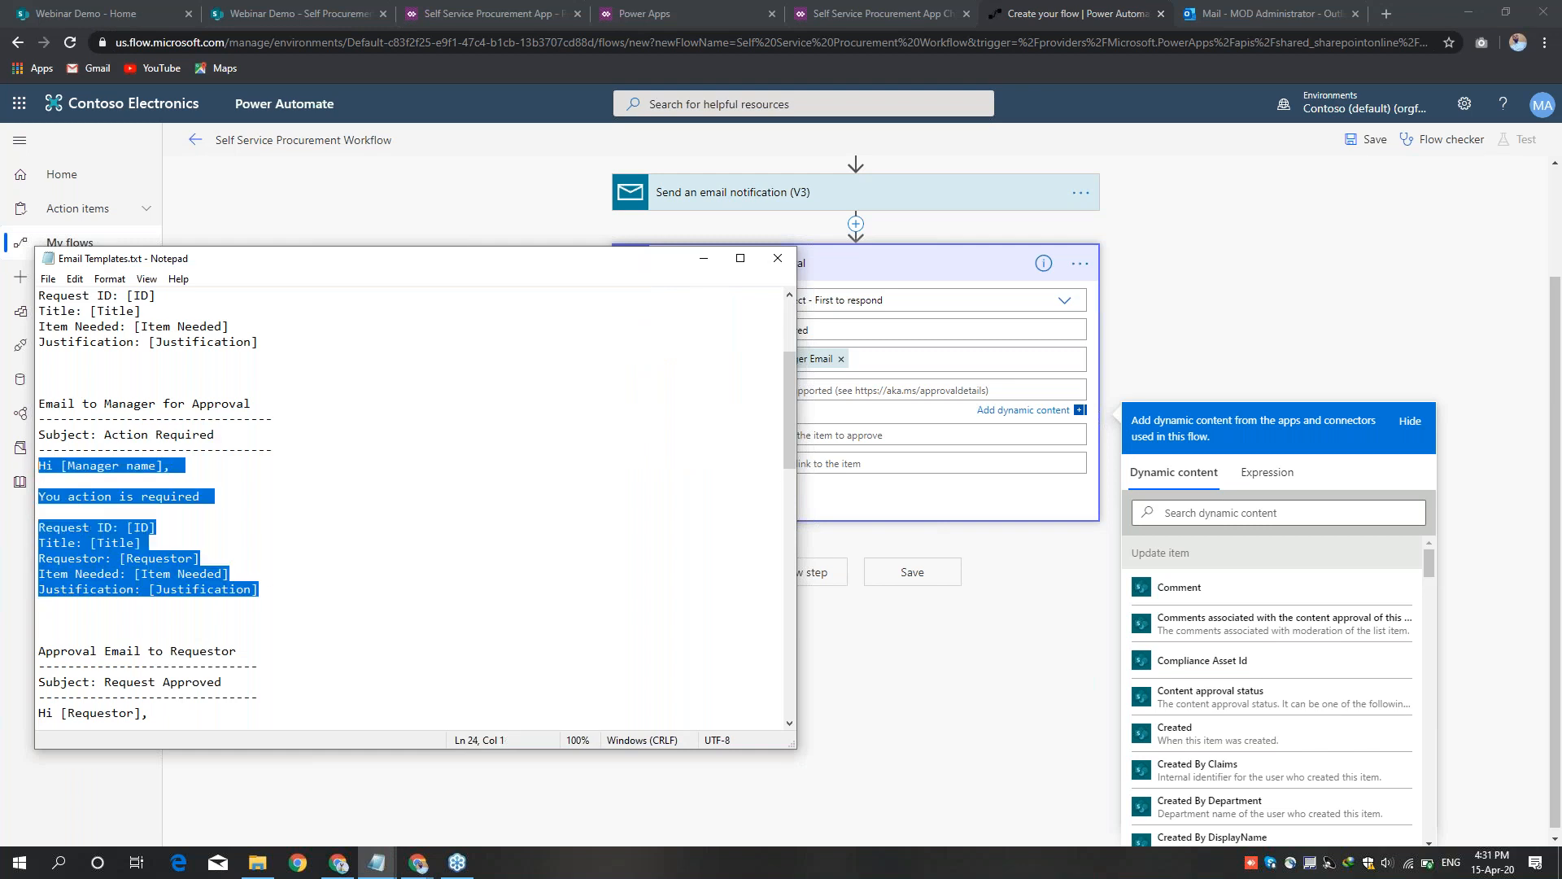
pyautogui.click(849, 389)
pyautogui.hotkey('ctrl', 'v')
# Step: Replace the [Manager name] placeholder in the Details greeting with the Manager DisplayName dynamic content from Update item
pyautogui.moveTo(754, 391); pyautogui.dragTo(824, 390)
pyautogui.press('BackSpace')
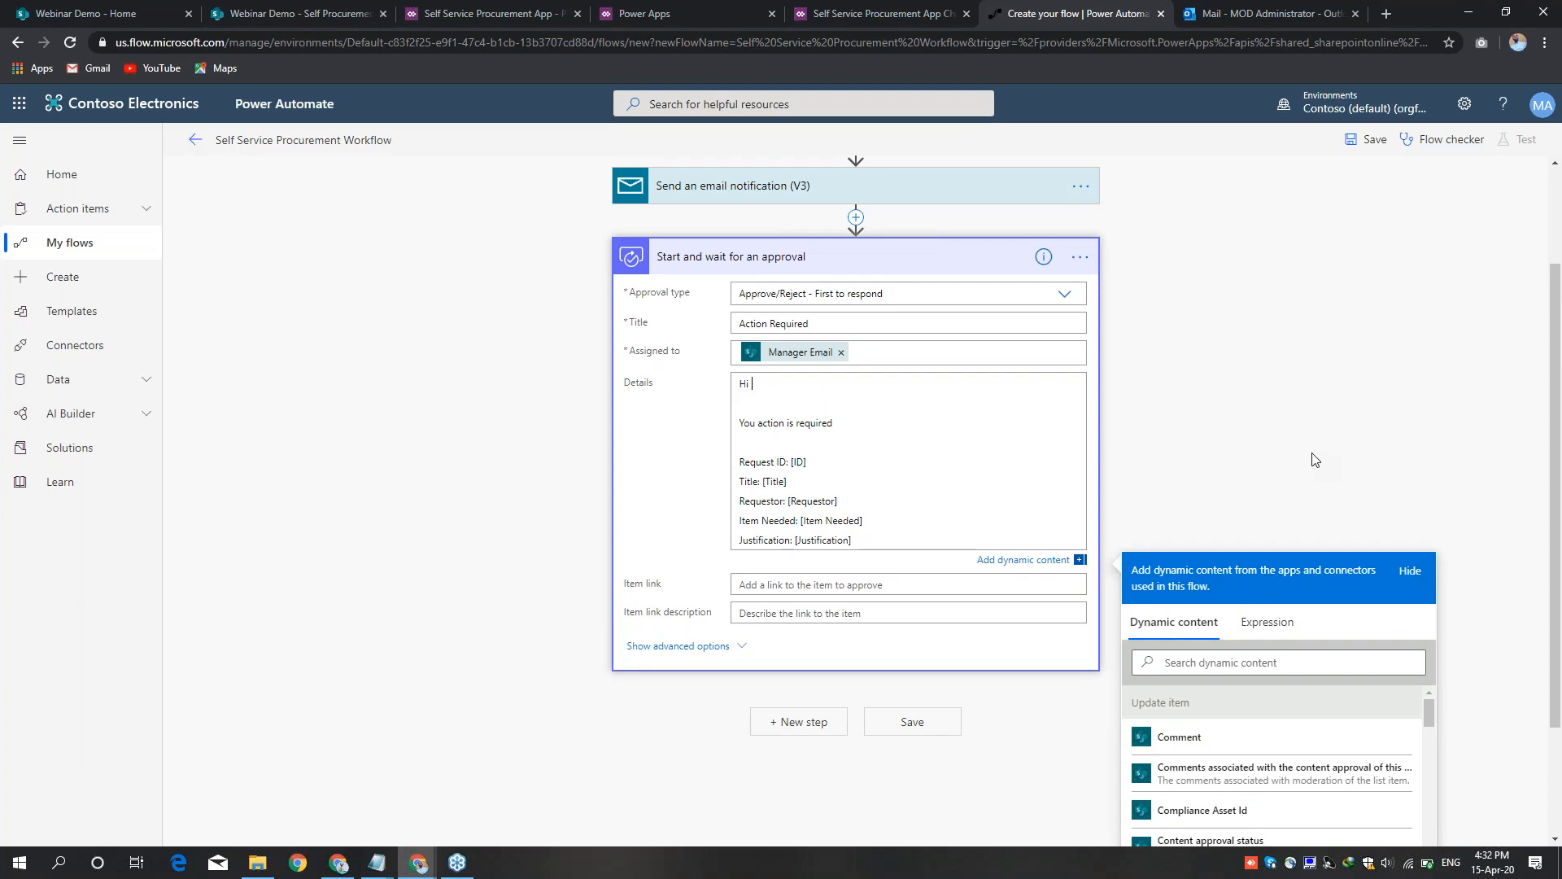
pyautogui.scroll(-2, 1188, 505)
pyautogui.click(1190, 509)
pyautogui.write('mana')
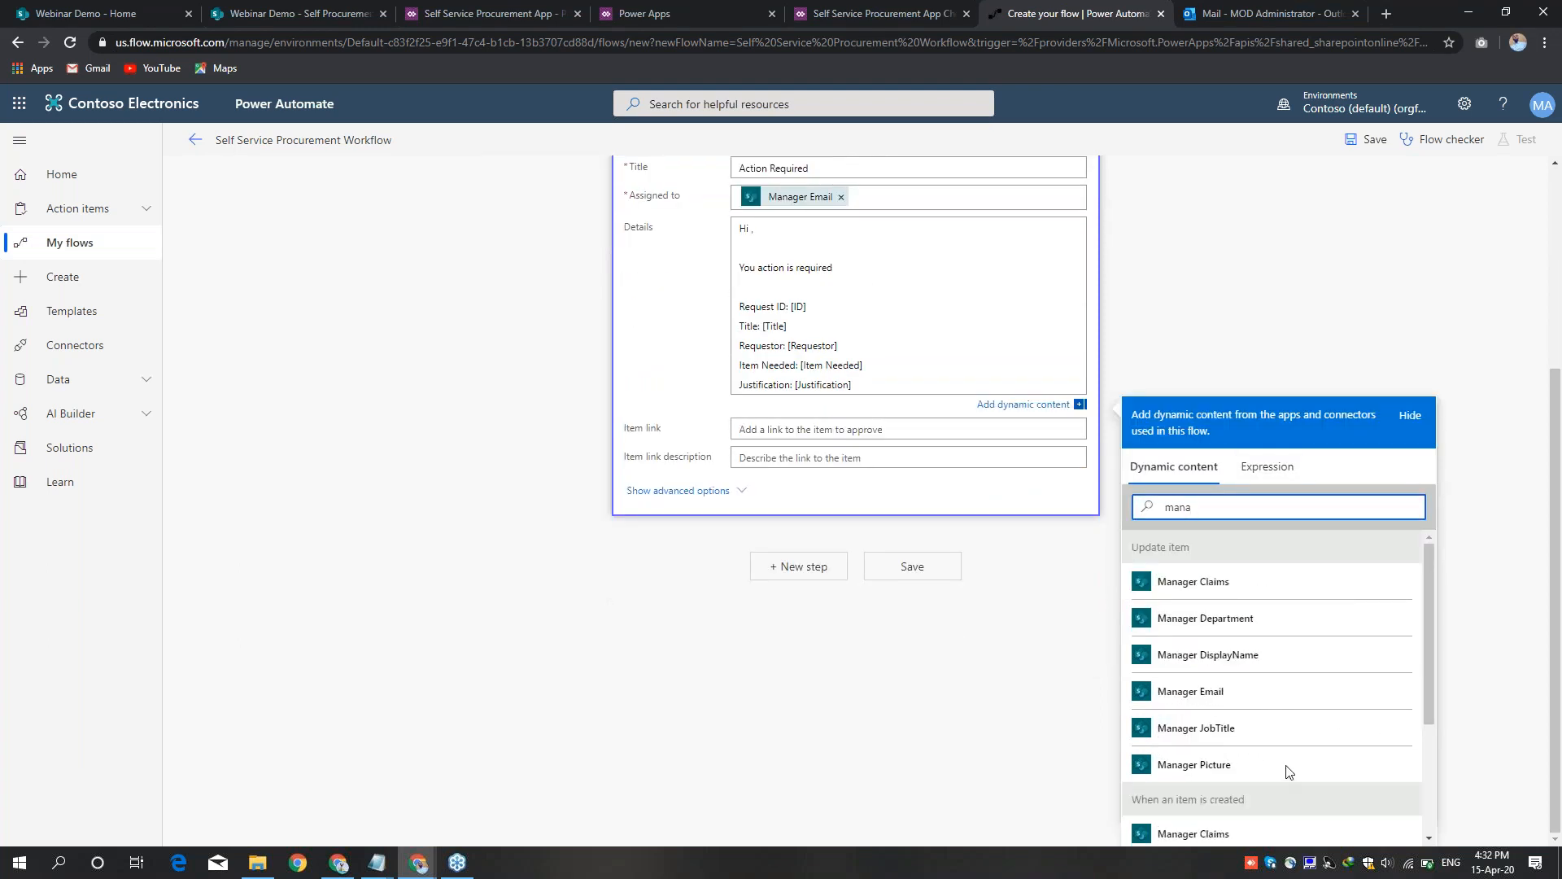
pyautogui.click(1307, 656)
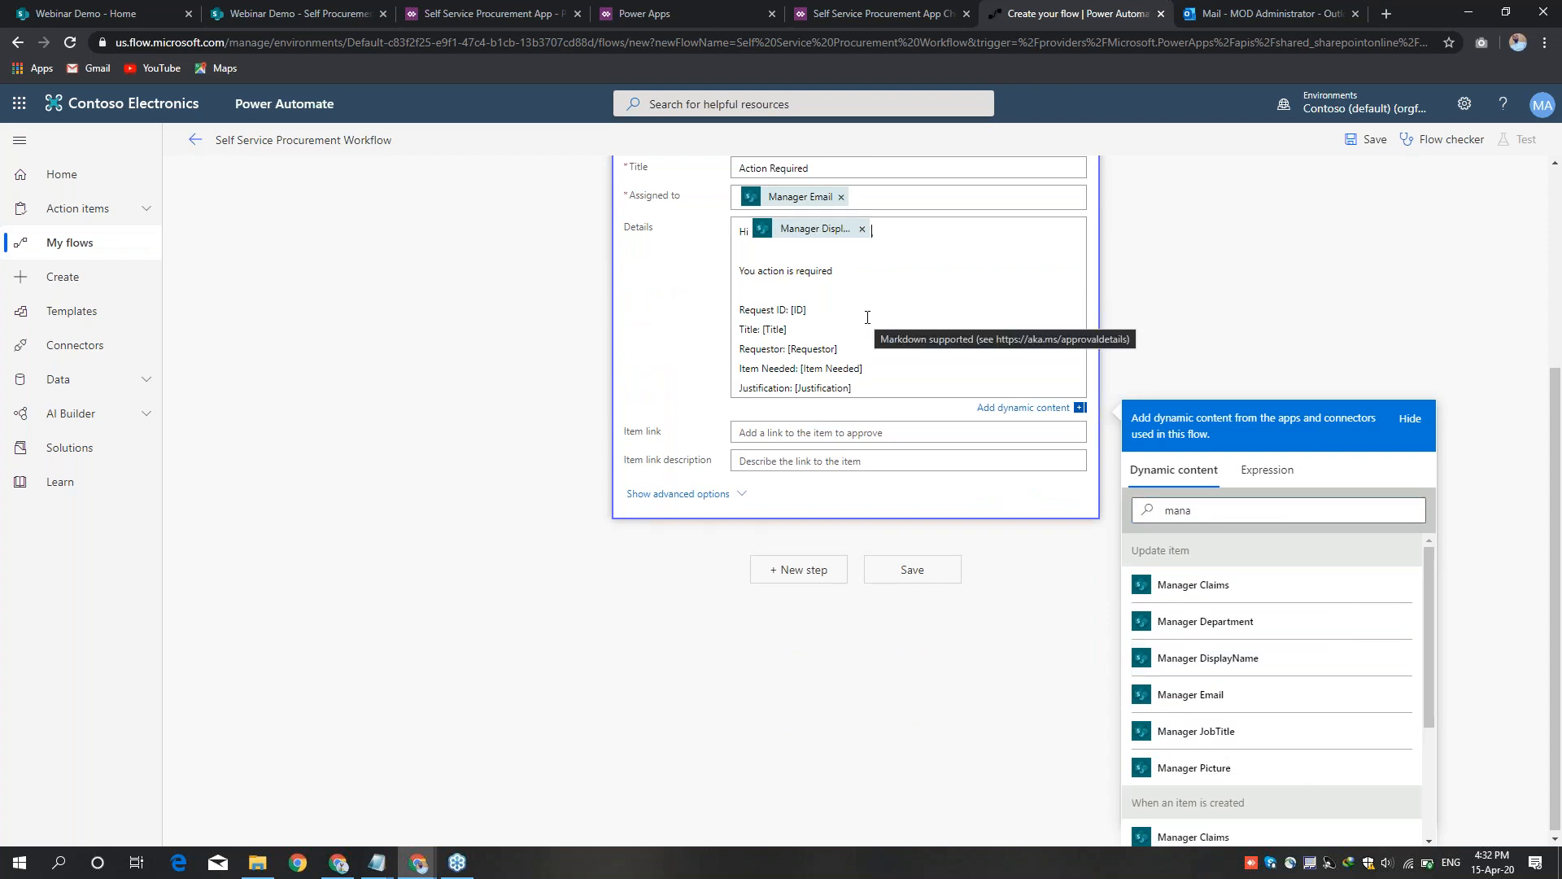
# Step: Replace the placeholder request lines in the approval Details with the ID, Title, Item Needed and Justification lines copied from the email notification body
pyautogui.scroll(4, 868, 317)
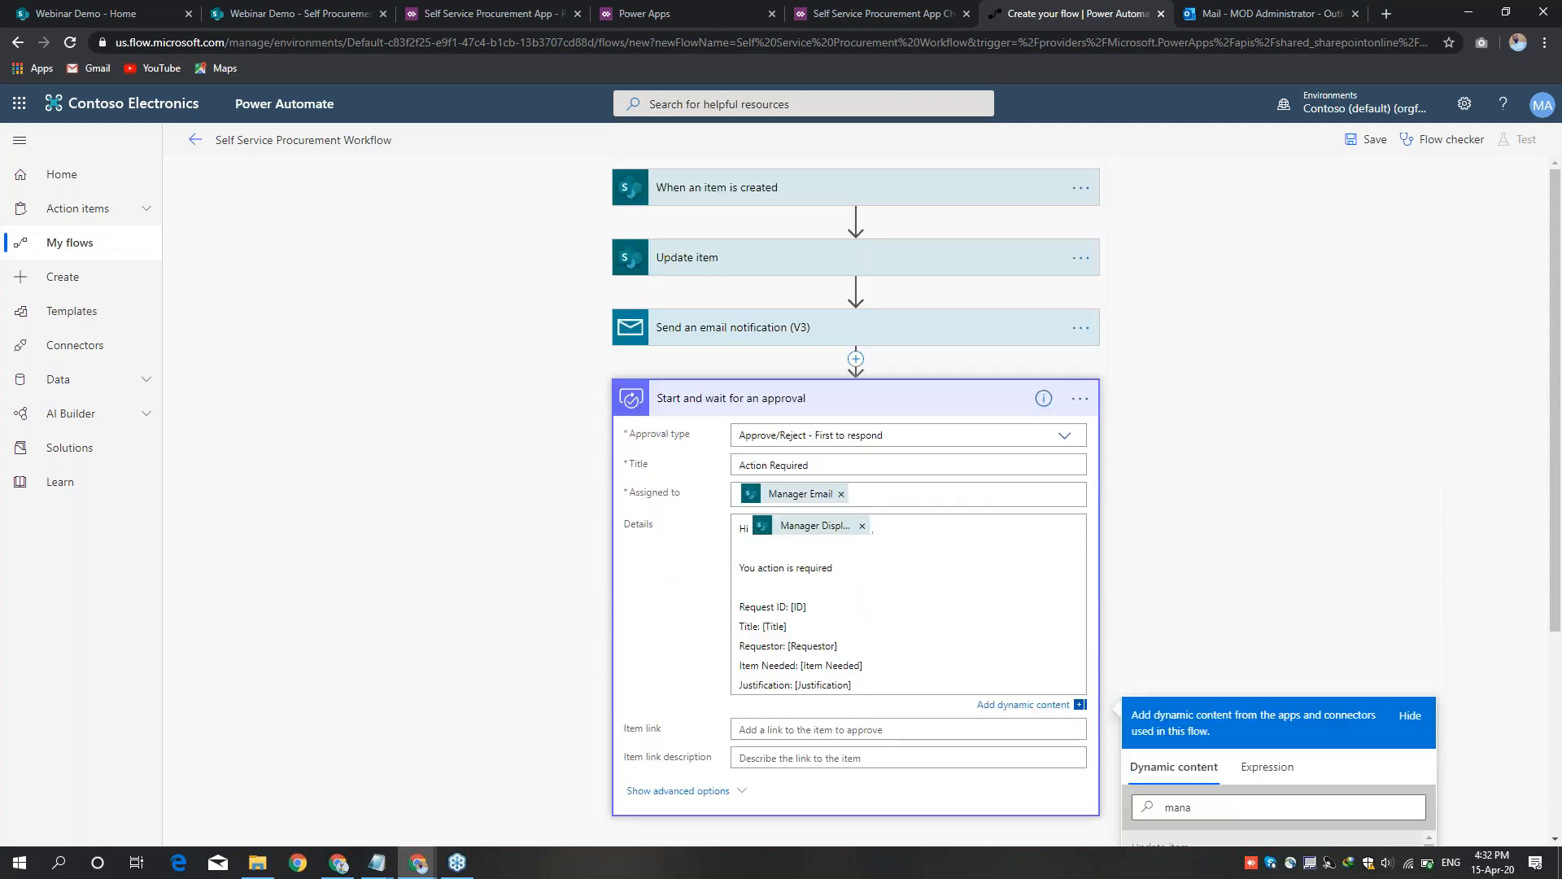
pyautogui.click(809, 330)
pyautogui.moveTo(910, 604); pyautogui.dragTo(742, 533)
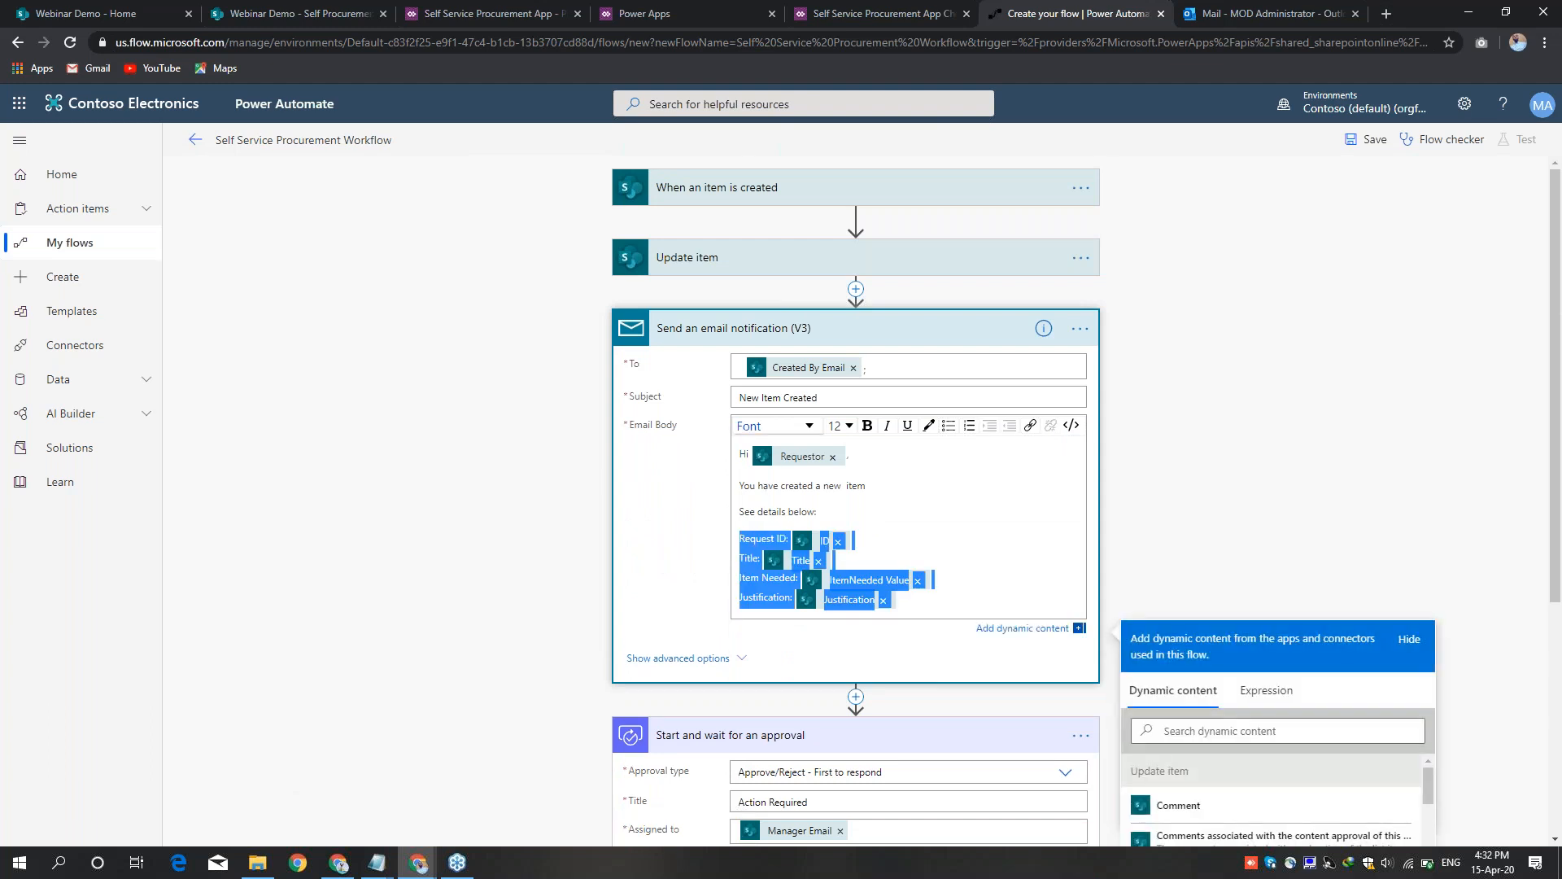
pyautogui.scroll(-5, 857, 656)
pyautogui.moveTo(857, 656); pyautogui.dragTo(735, 567)
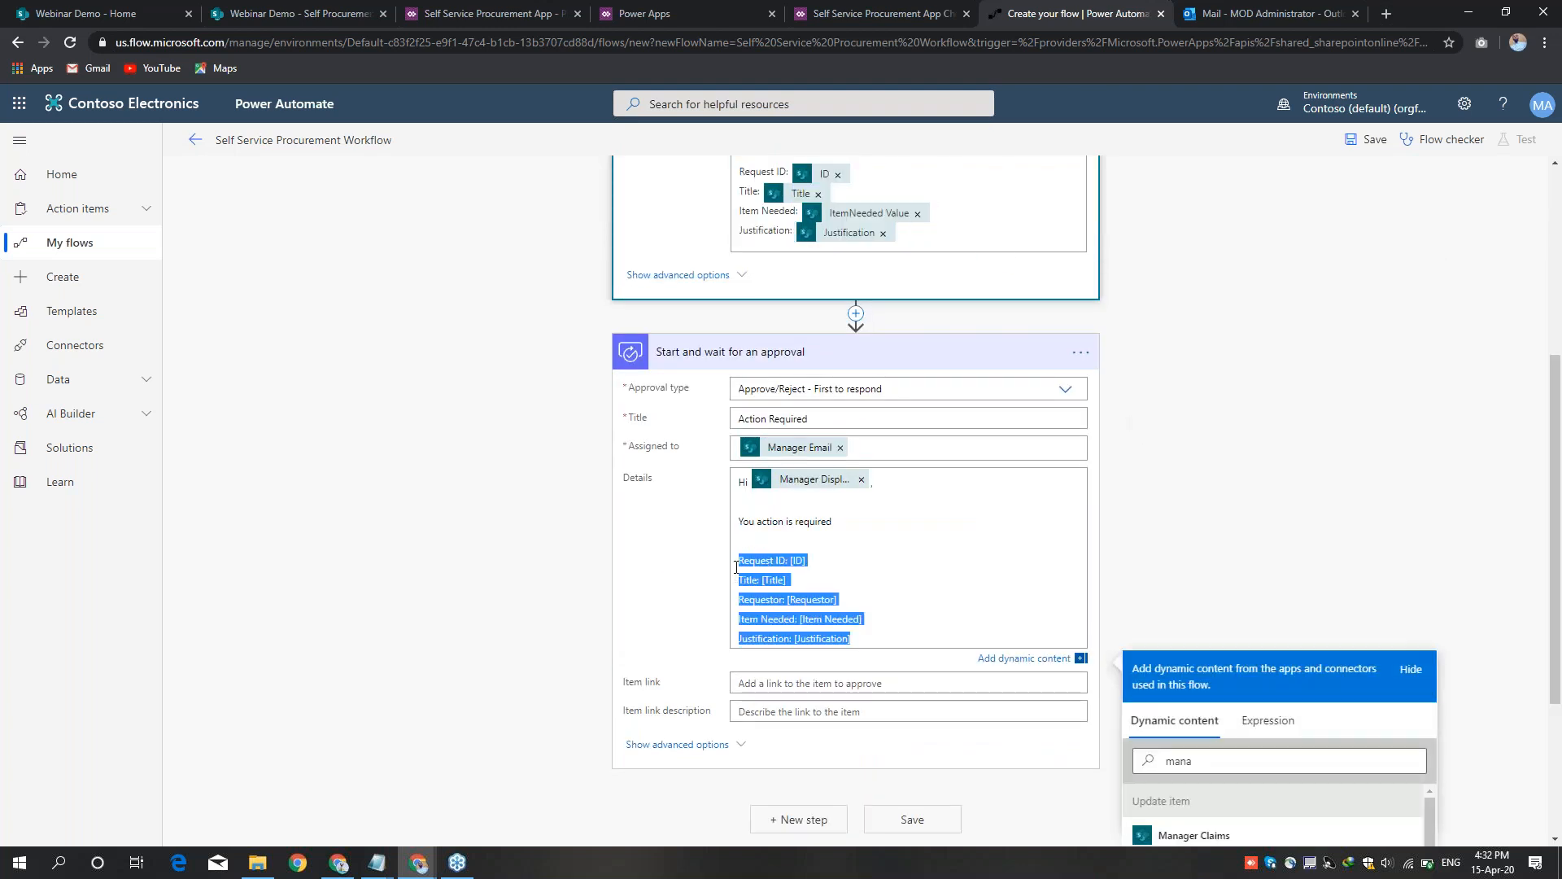
pyautogui.hotkey('ctrl', 'v')
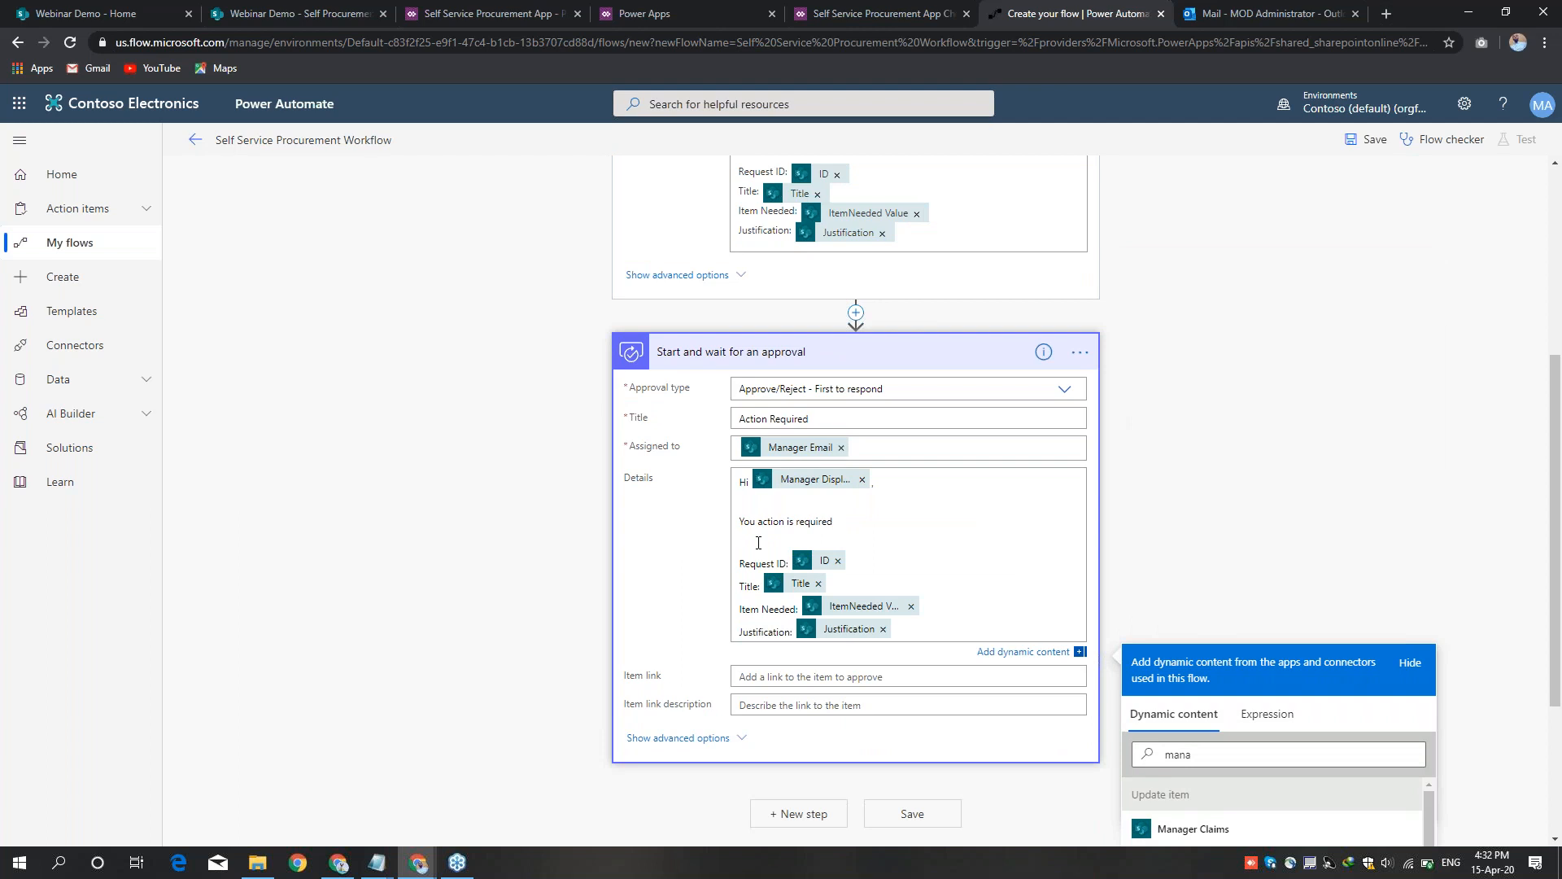
# Step: Add a "Requestor:" line above Request ID in the approval Details, filled with Update item's Requestor dynamic content
pyautogui.press('Return')
pyautogui.write('Reques')
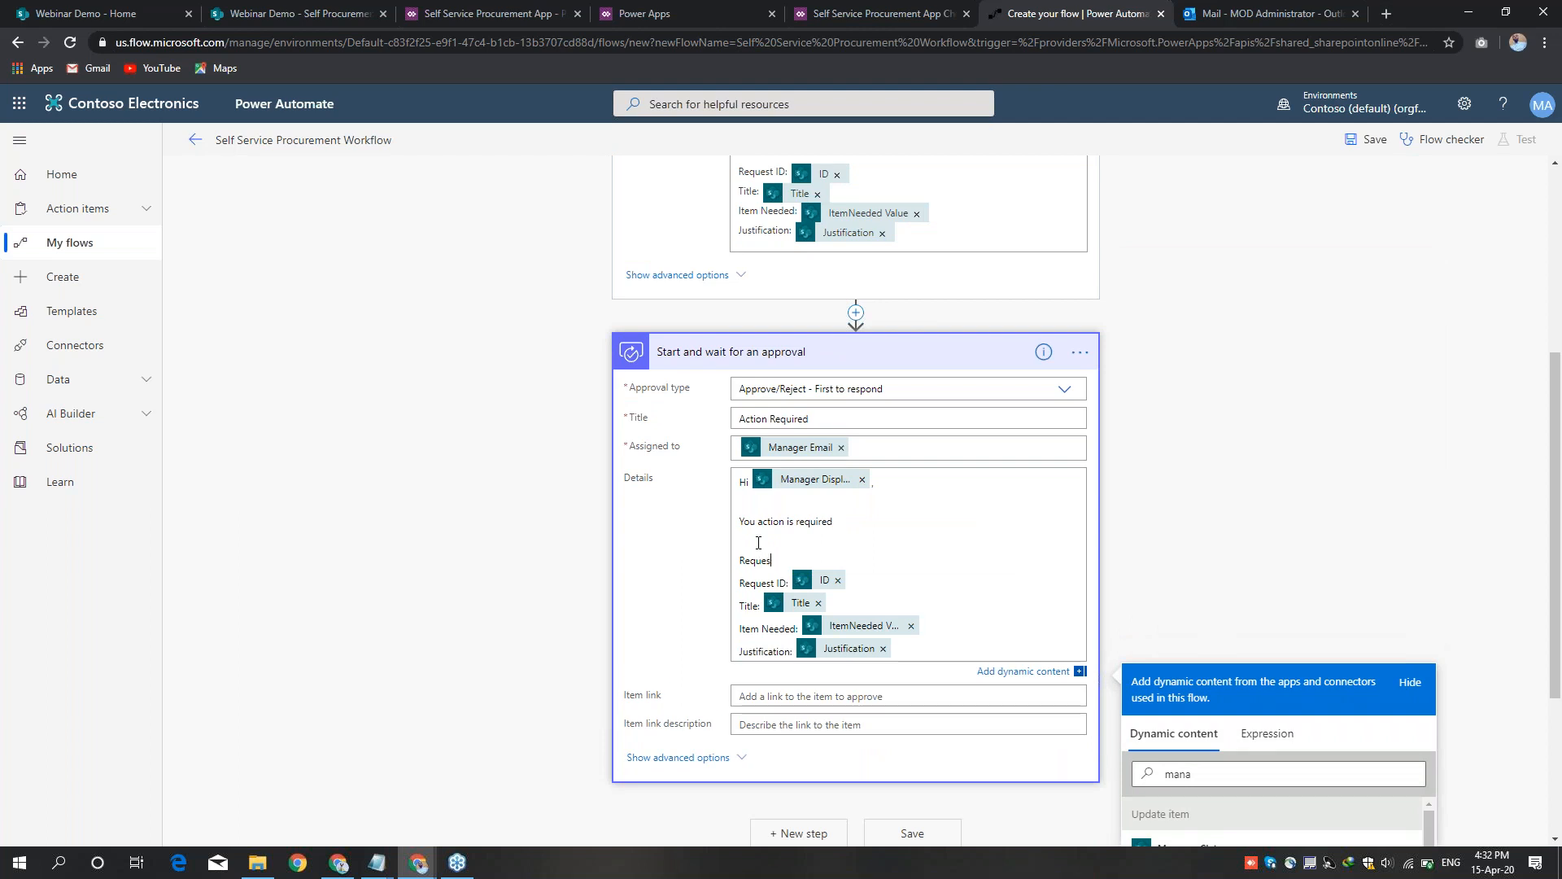
pyautogui.write('tor:')
pyautogui.scroll(-2, 1282, 443)
pyautogui.moveTo(1193, 591); pyautogui.dragTo(1143, 598)
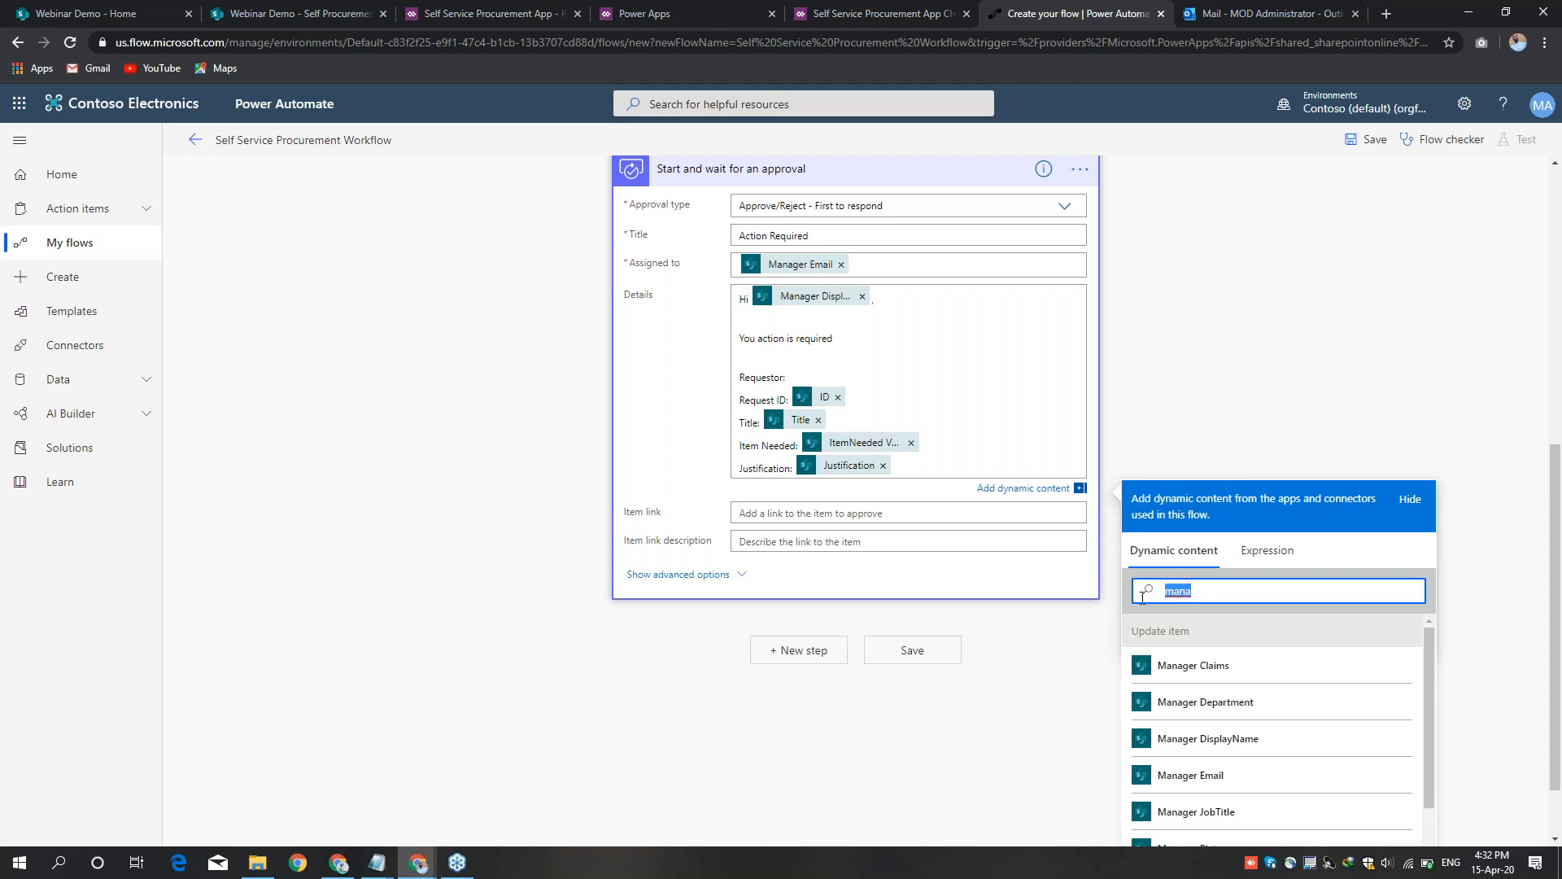
pyautogui.write('requ')
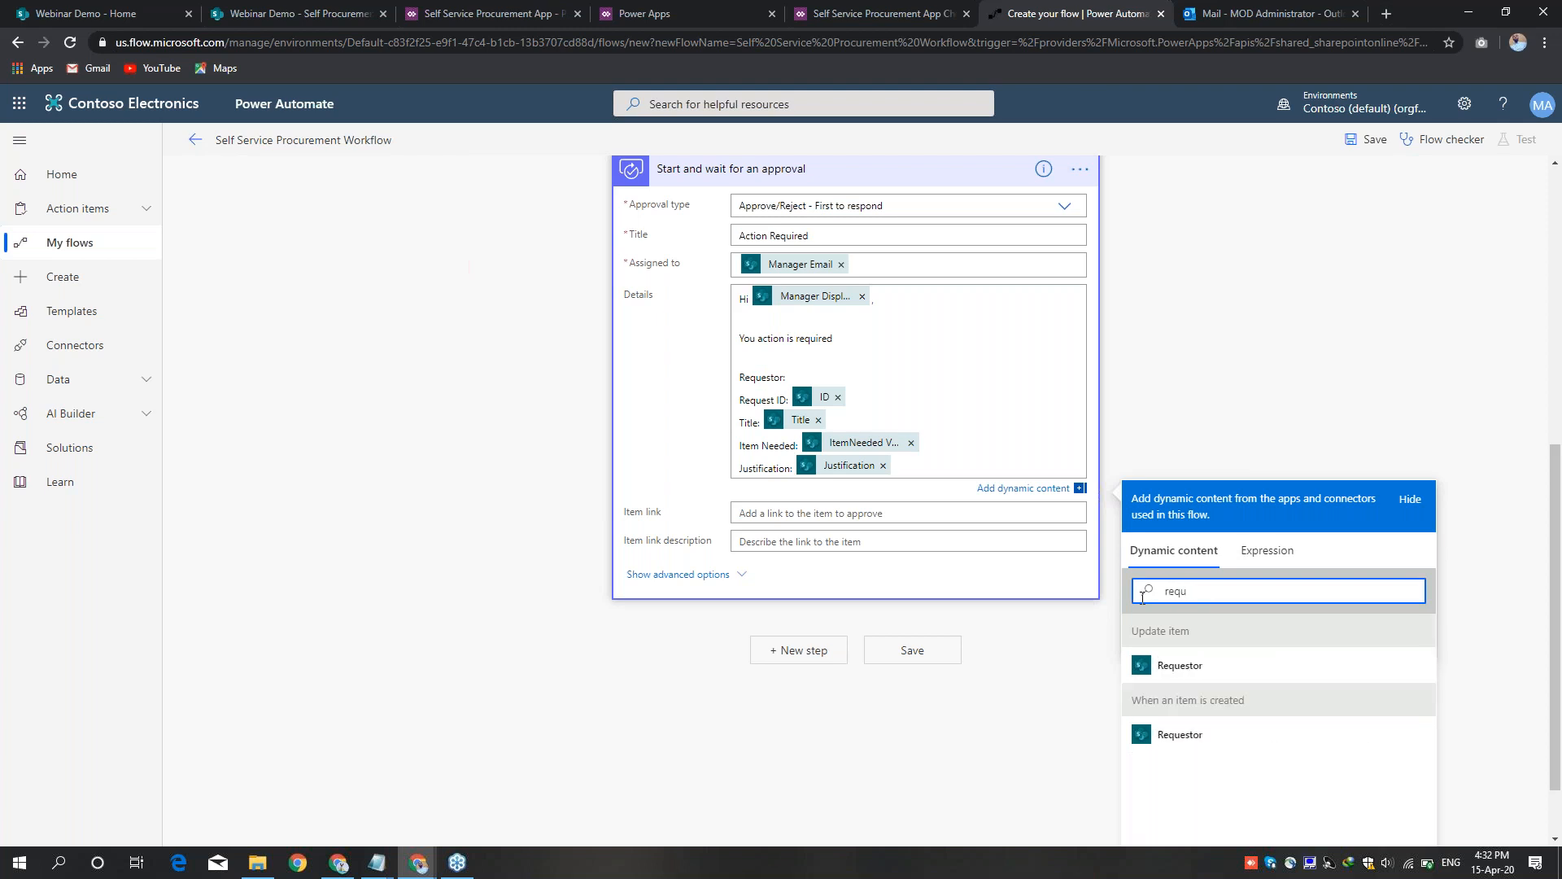
pyautogui.click(1184, 665)
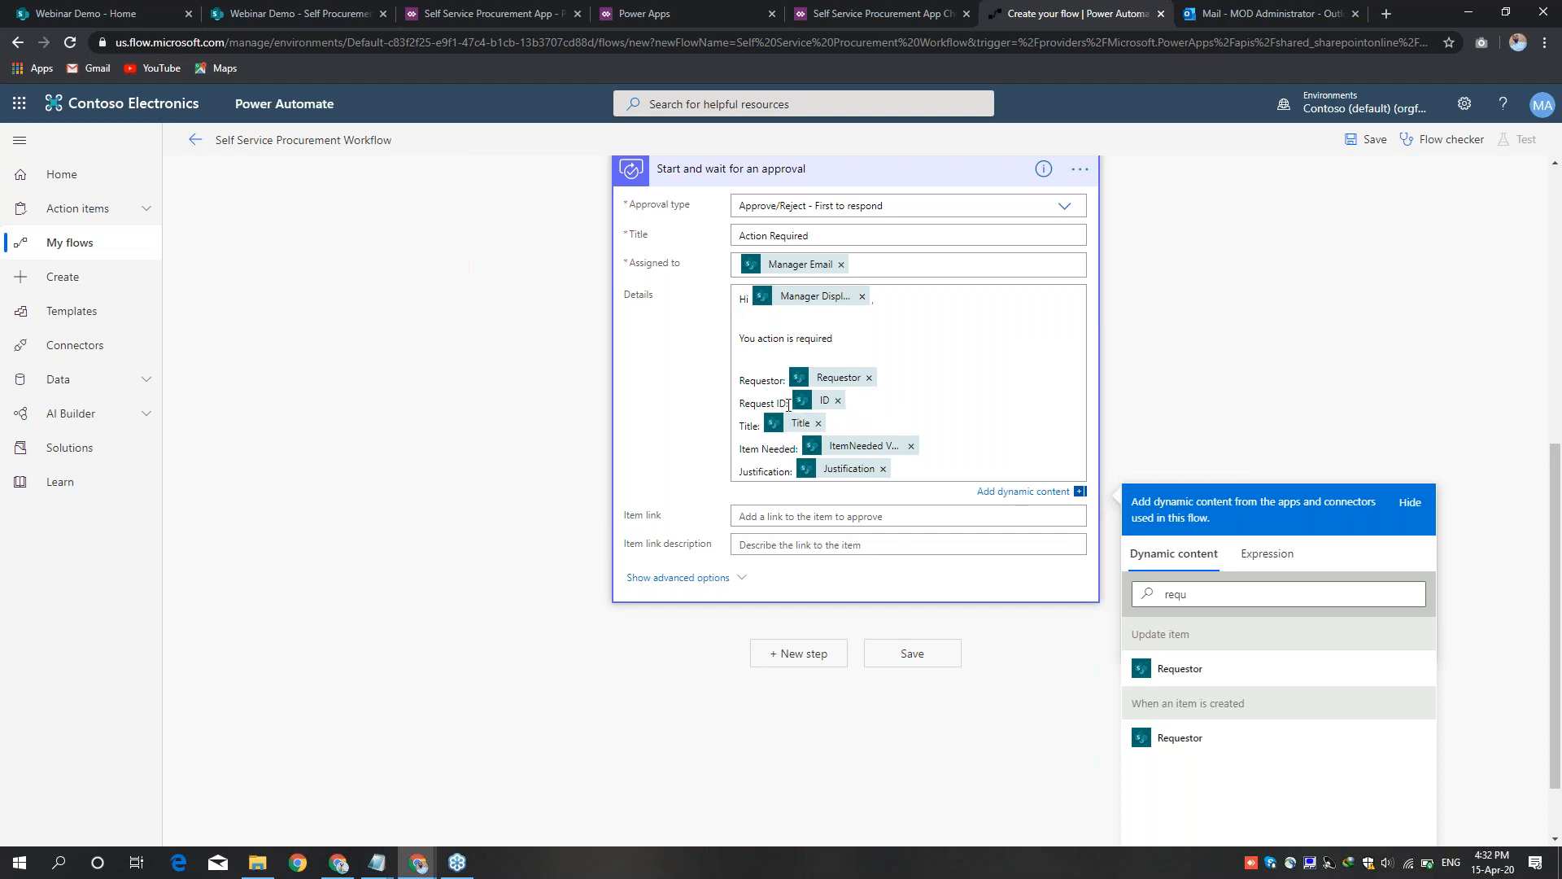
# Step: Collapse the approval and email notification cards and add a Condition control at the end of the flow
pyautogui.click(921, 178)
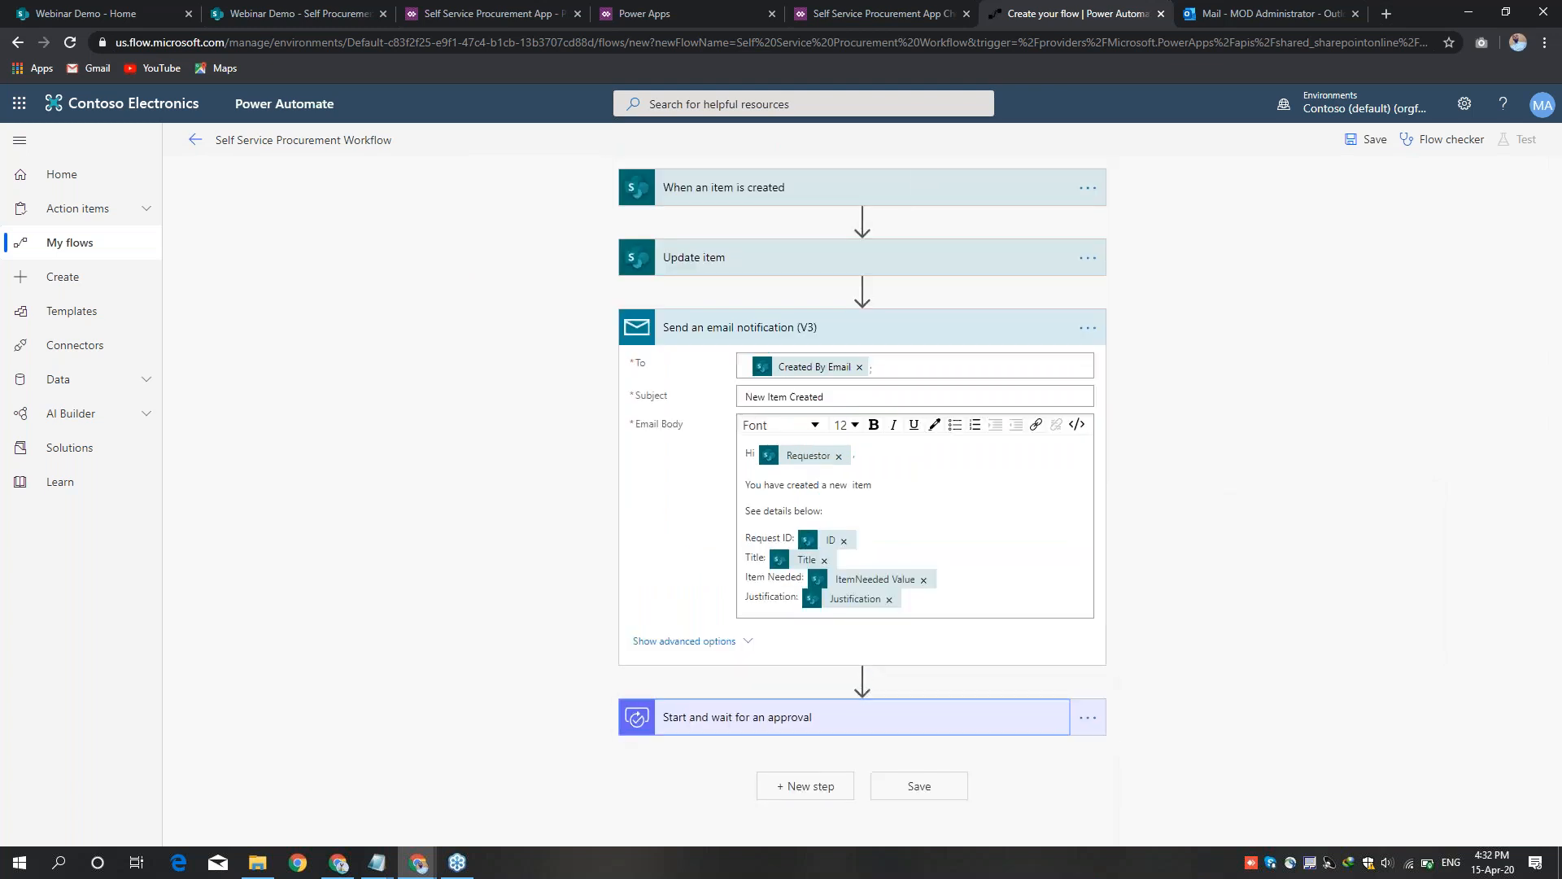
pyautogui.click(810, 329)
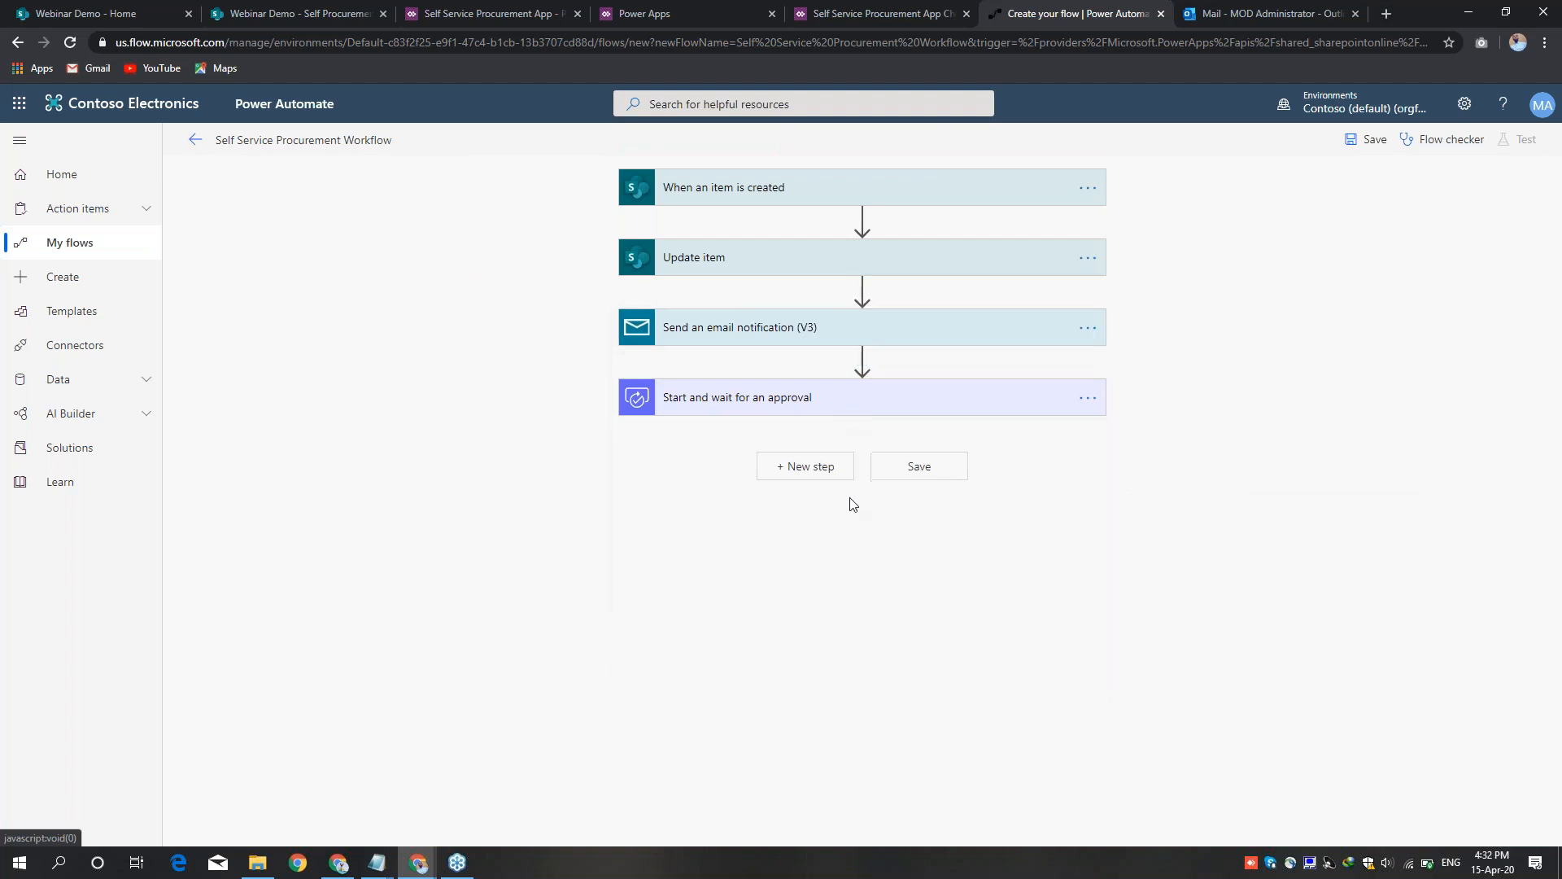
pyautogui.click(795, 468)
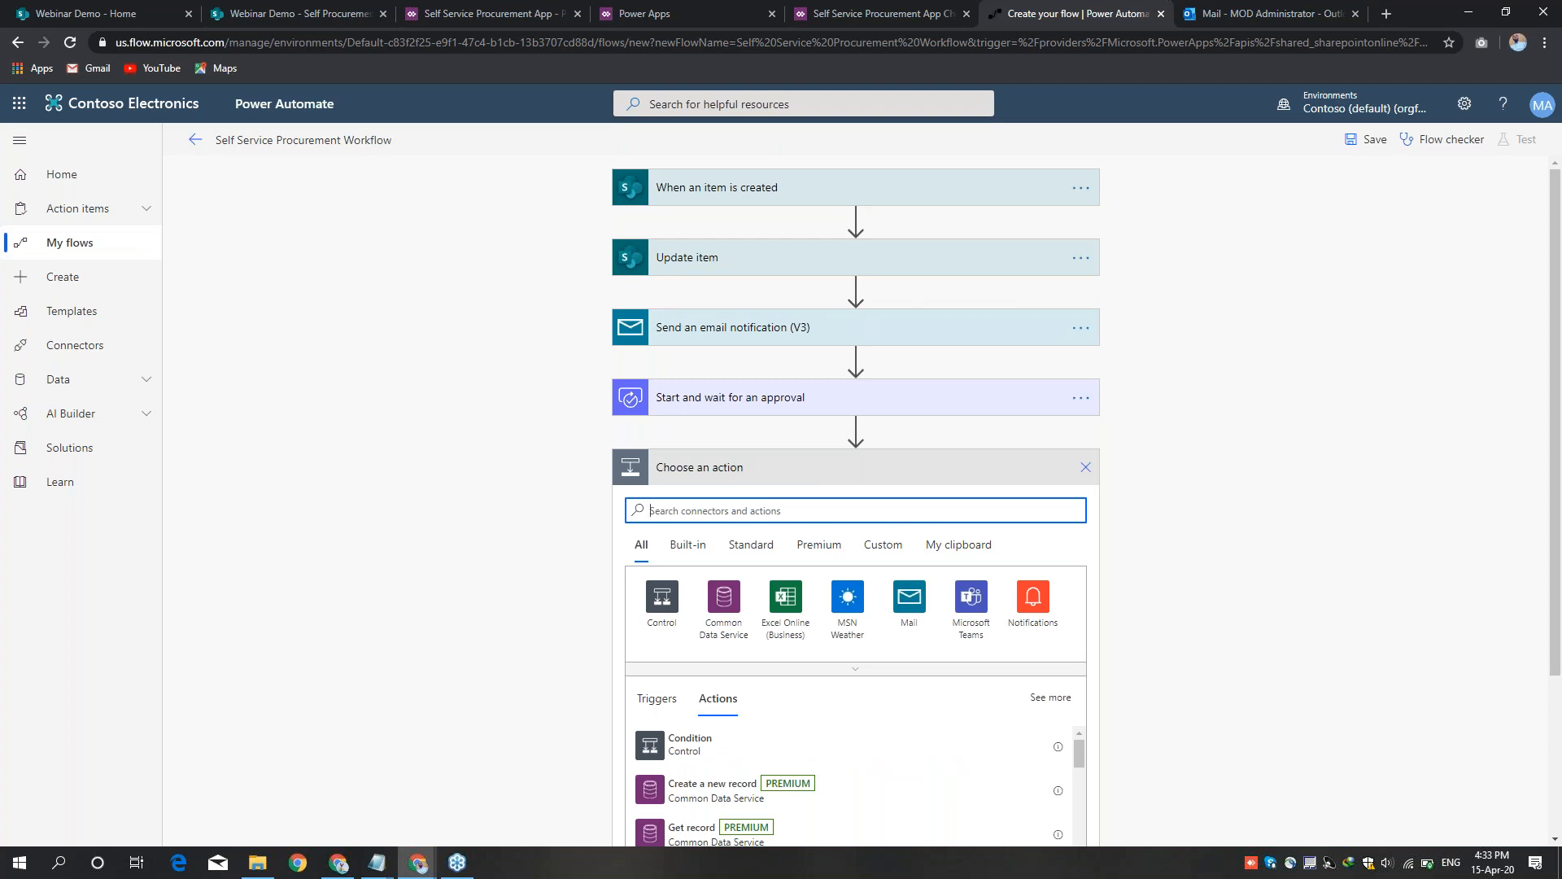
pyautogui.click(729, 750)
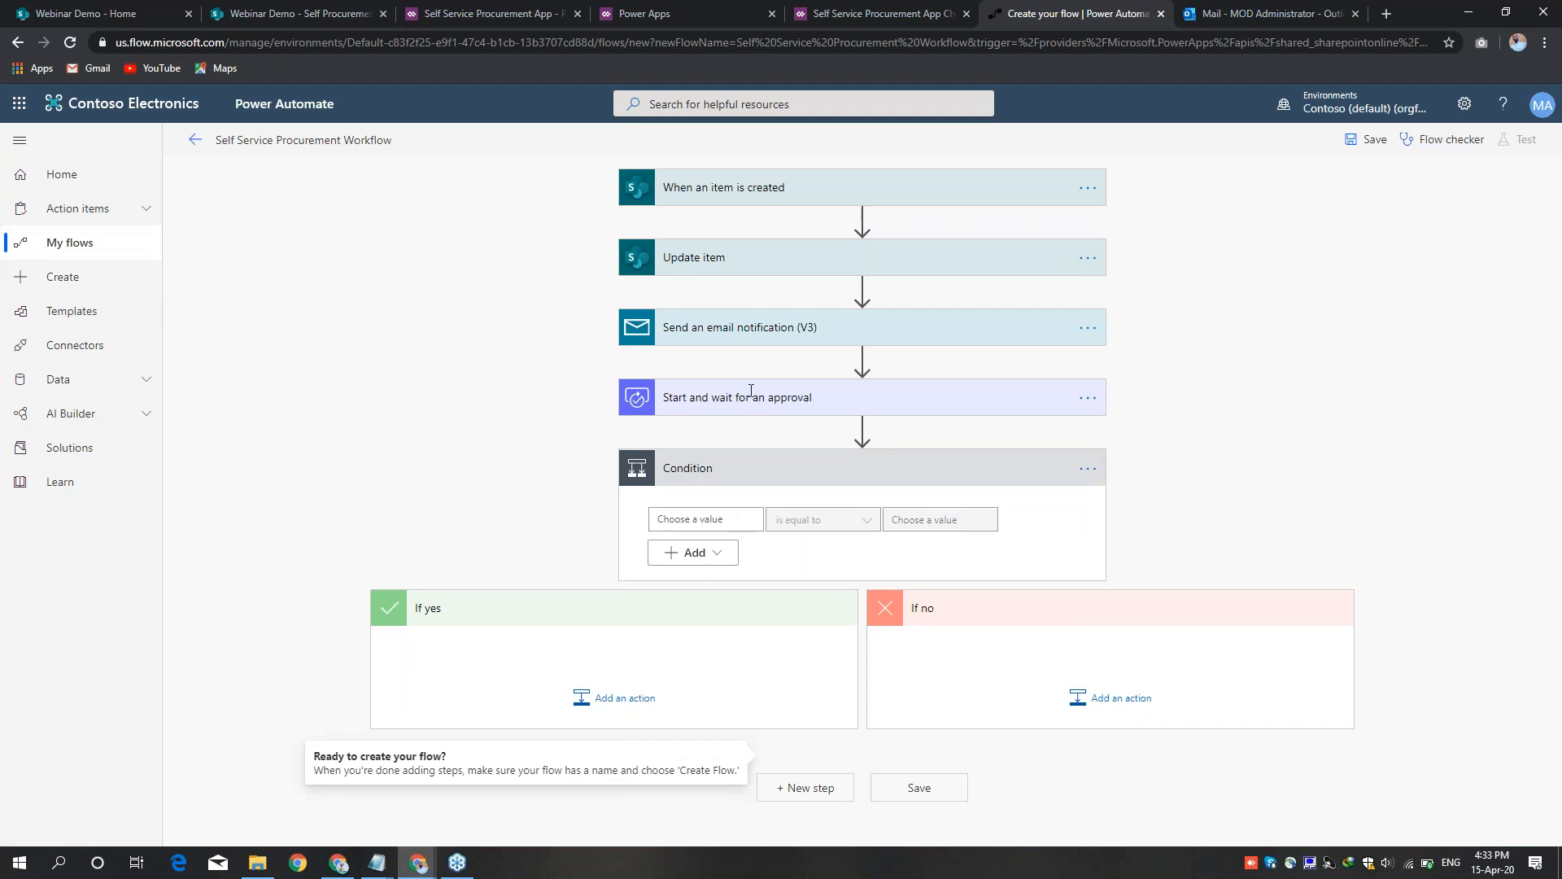
# Step: Set the condition to check that the approval's Outcome is equal to "Approve"
pyautogui.click(701, 519)
pyautogui.click(864, 643)
pyautogui.write('out')
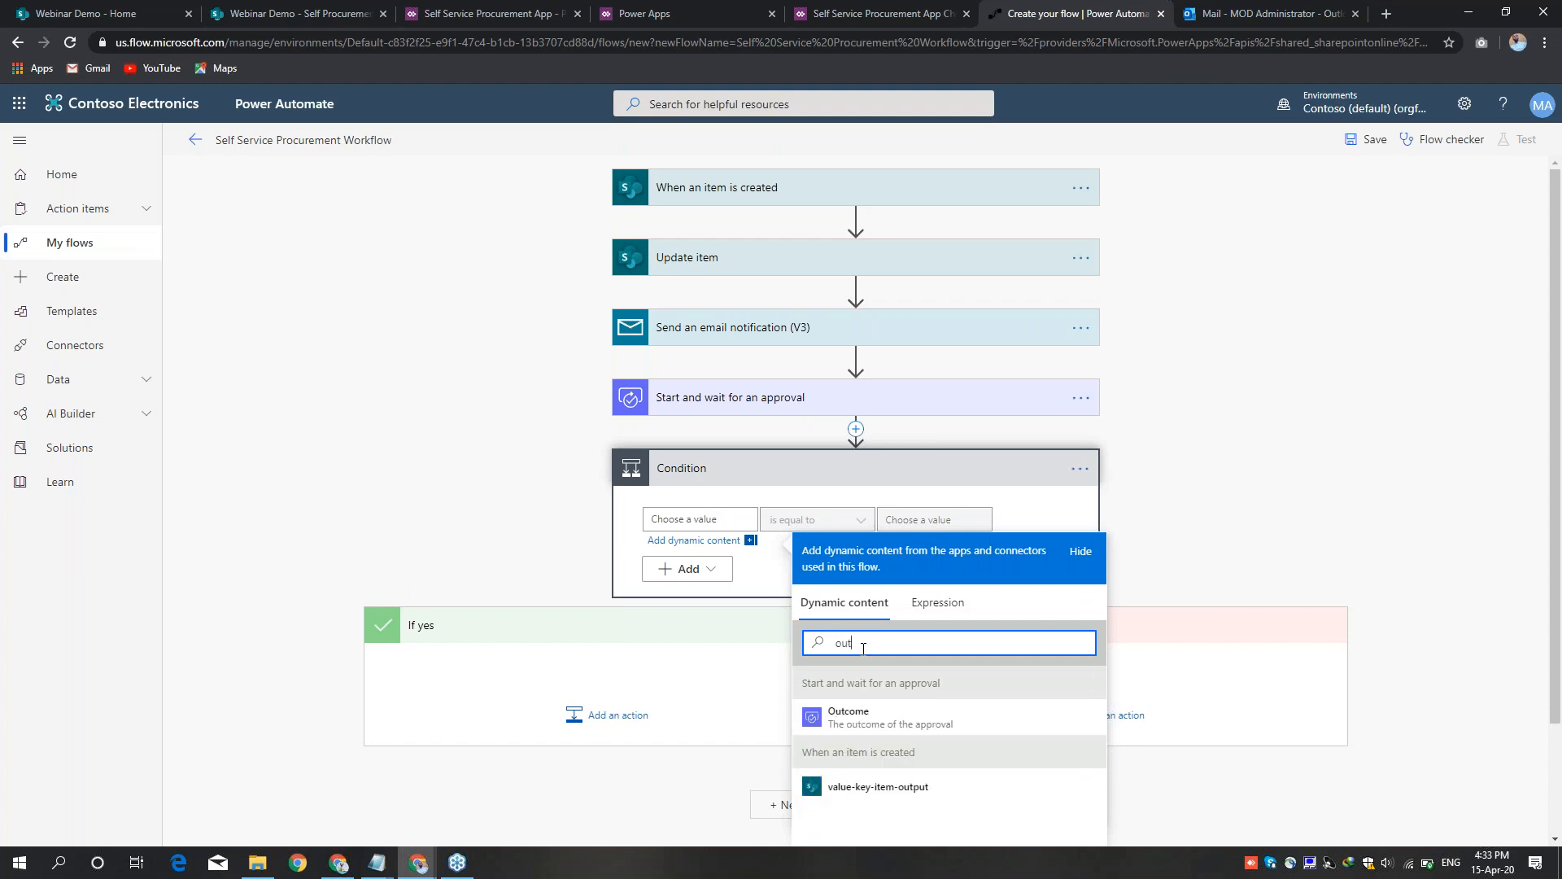
pyautogui.click(861, 719)
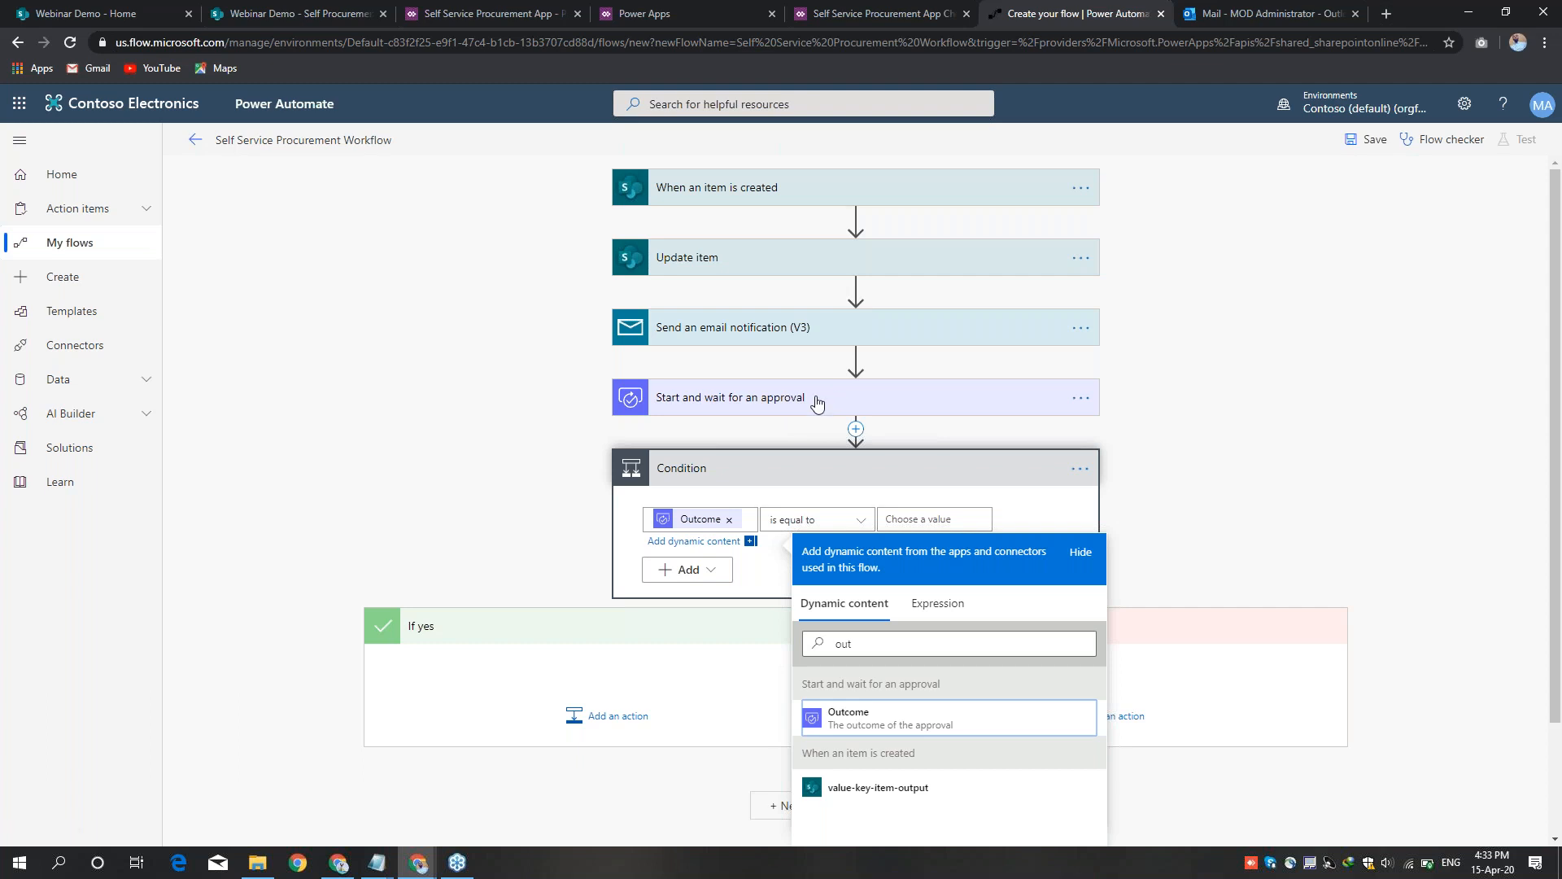
pyautogui.click(903, 521)
pyautogui.write('A')
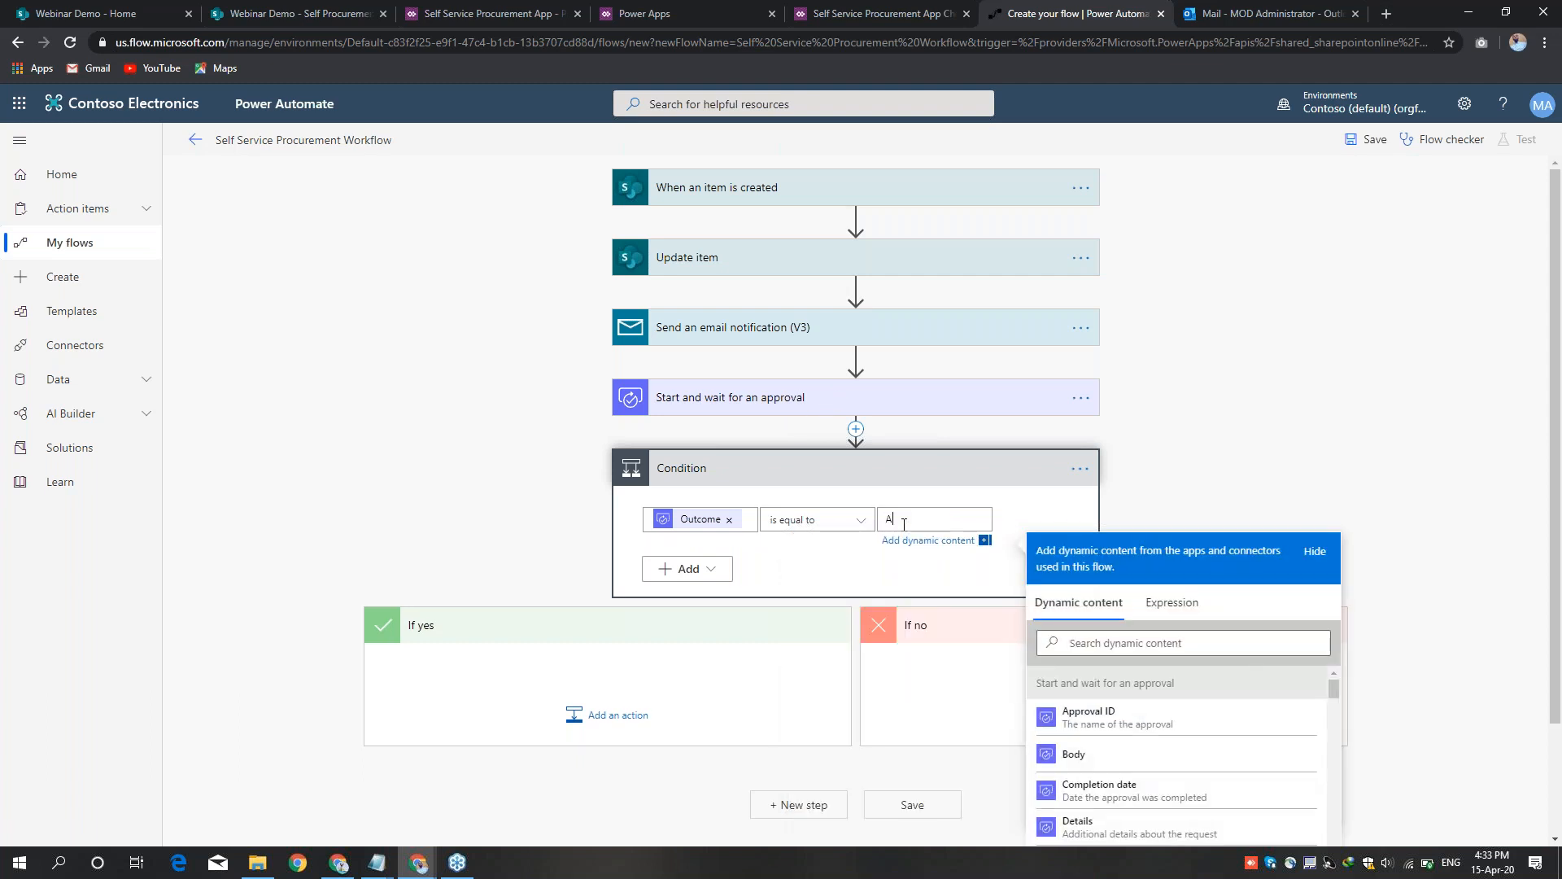
pyautogui.write('pprove')
pyautogui.click(964, 675)
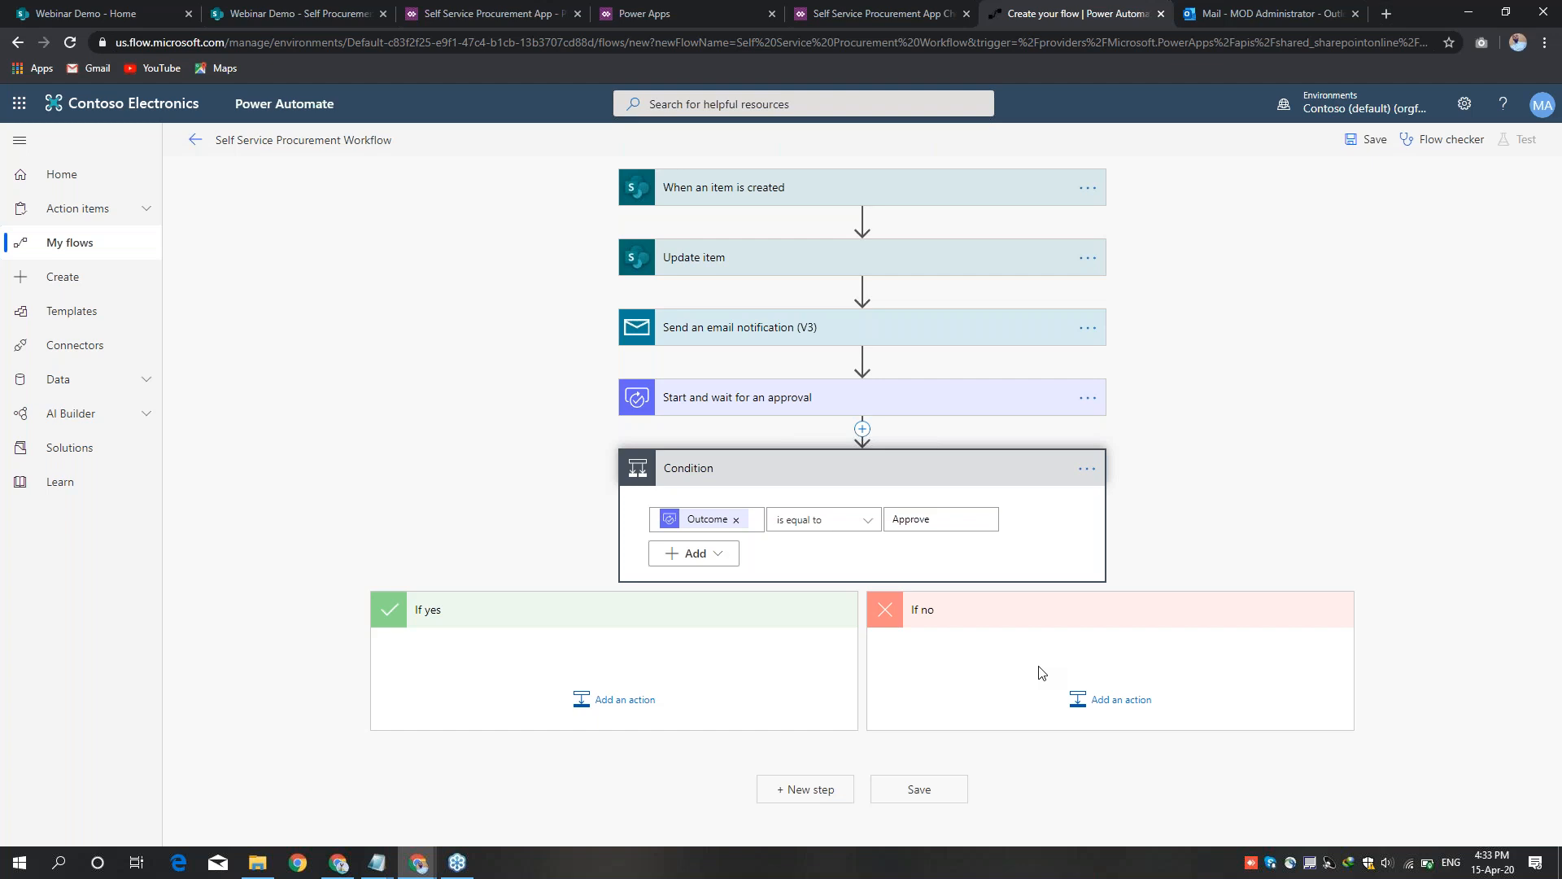
# Step: Insert a copy of the Update item action into the condition's If no branch using My clipboard
pyautogui.click(1108, 703)
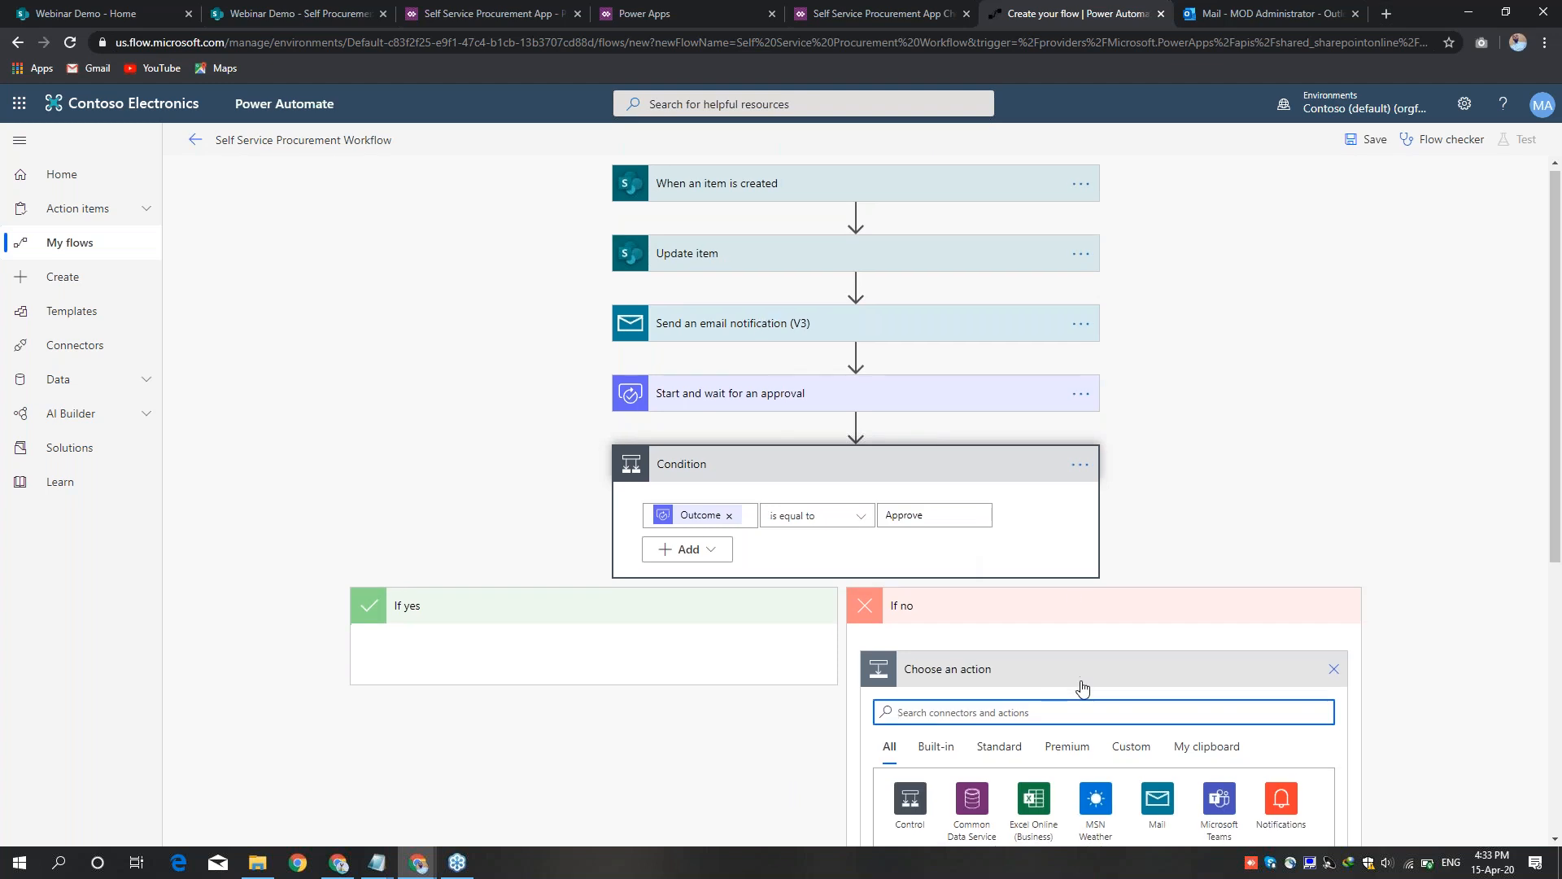
pyautogui.scroll(-4, 1082, 688)
pyautogui.click(1206, 365)
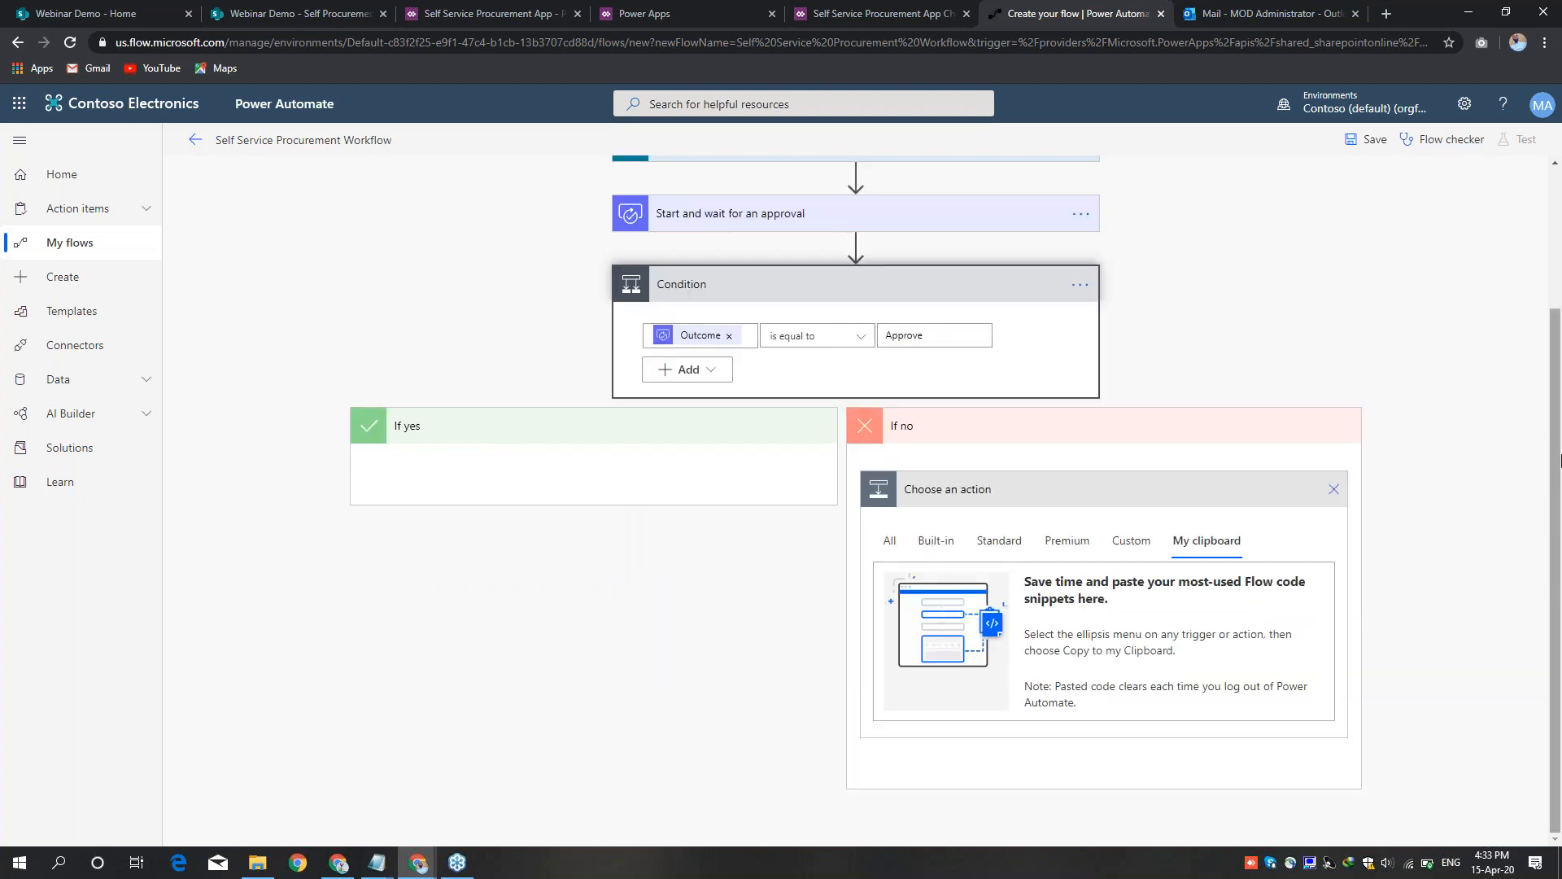
pyautogui.moveTo(1559, 446); pyautogui.dragTo(1558, 311)
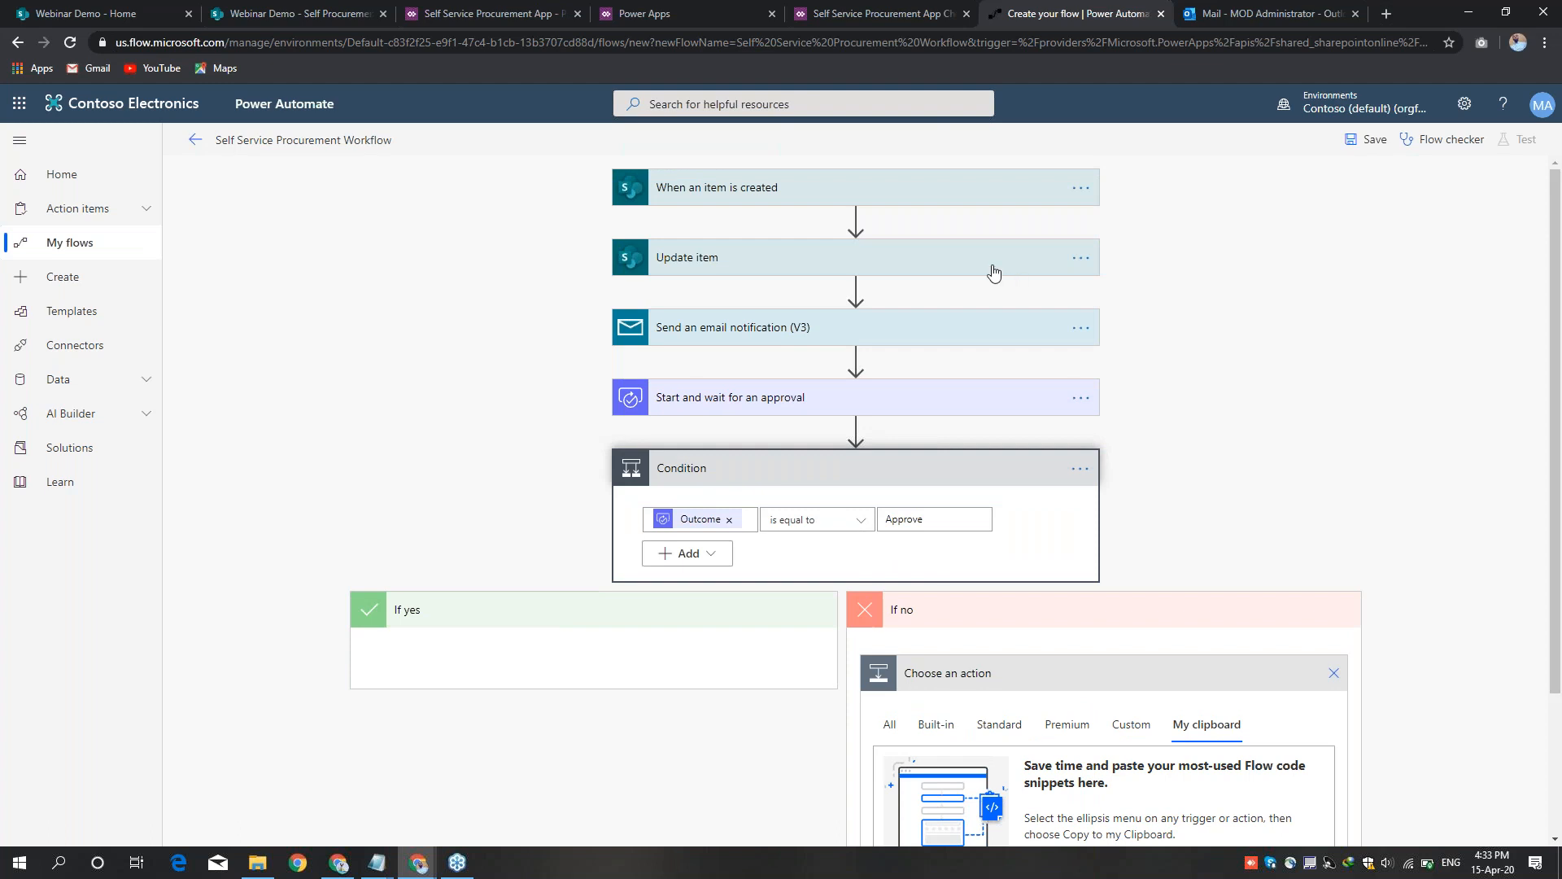
pyautogui.click(1083, 262)
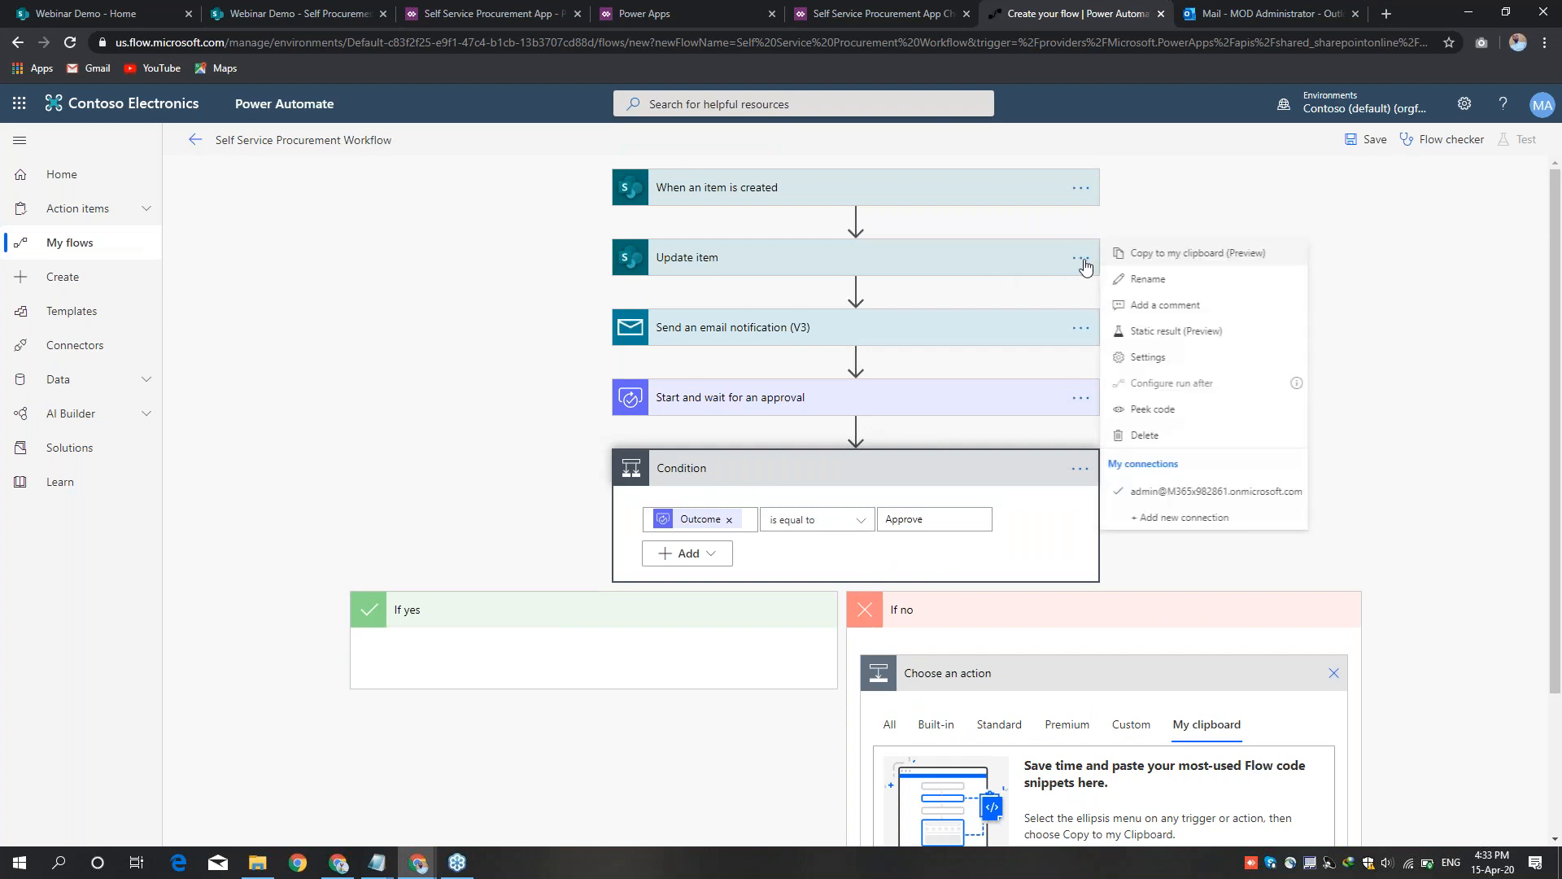
pyautogui.click(1212, 253)
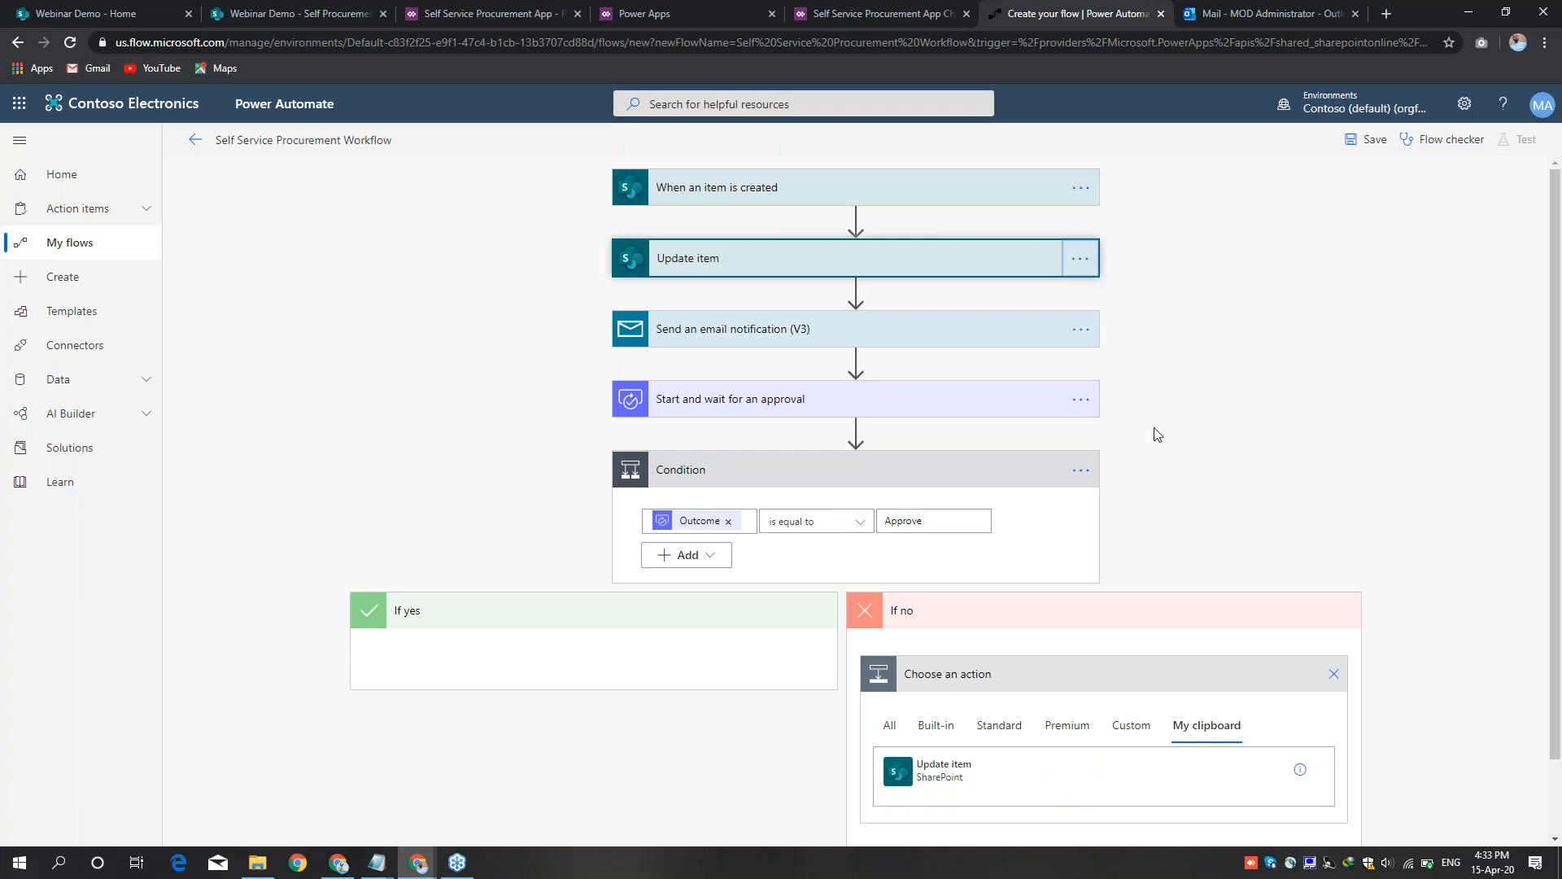
pyautogui.scroll(-1, 959, 697)
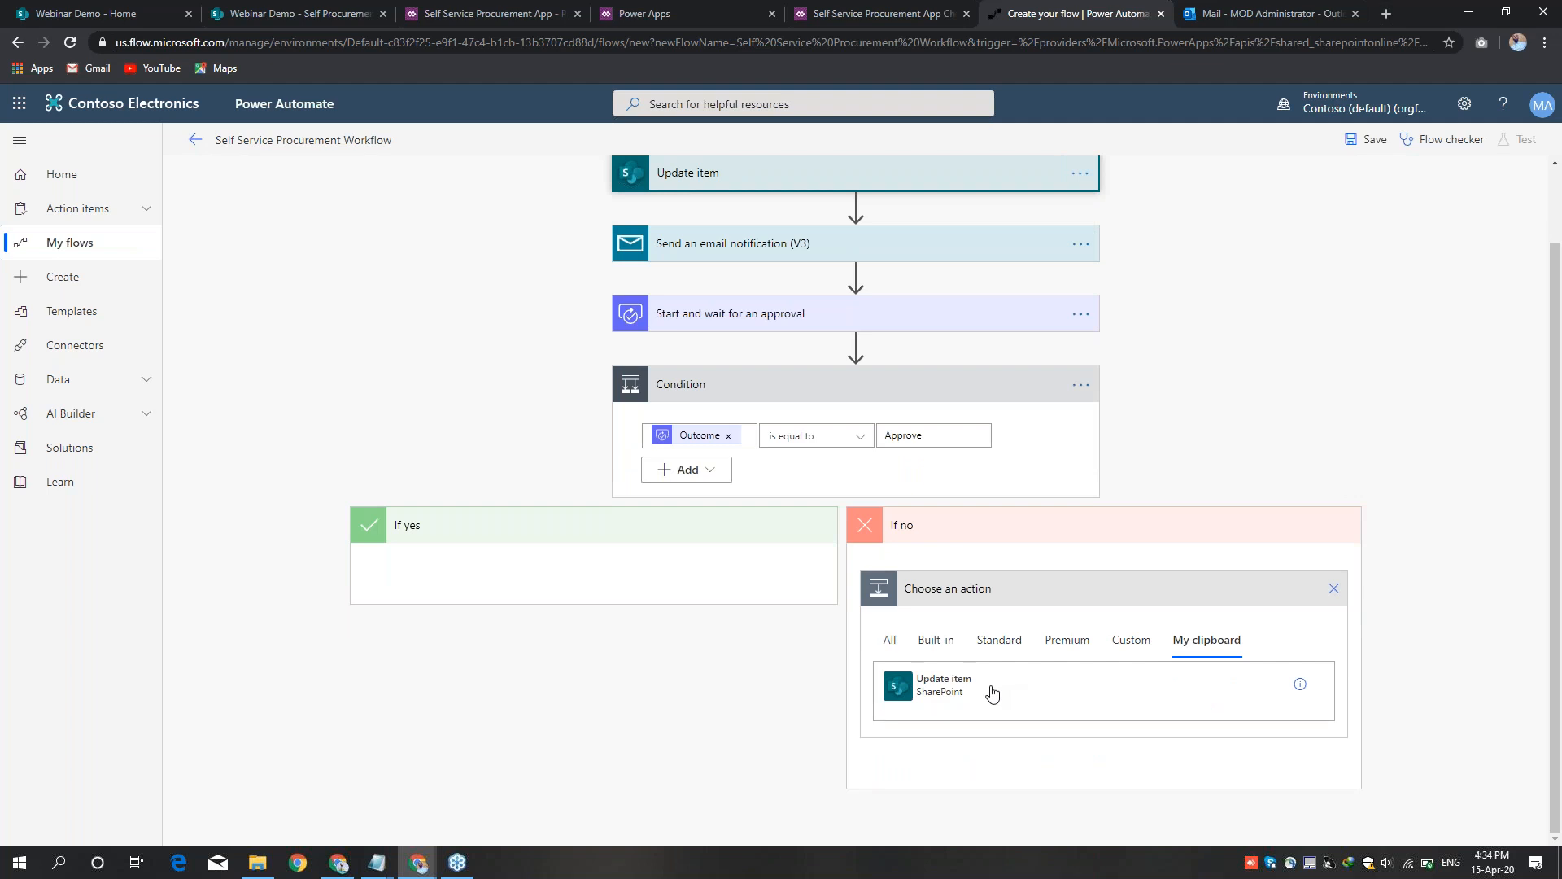
pyautogui.click(992, 692)
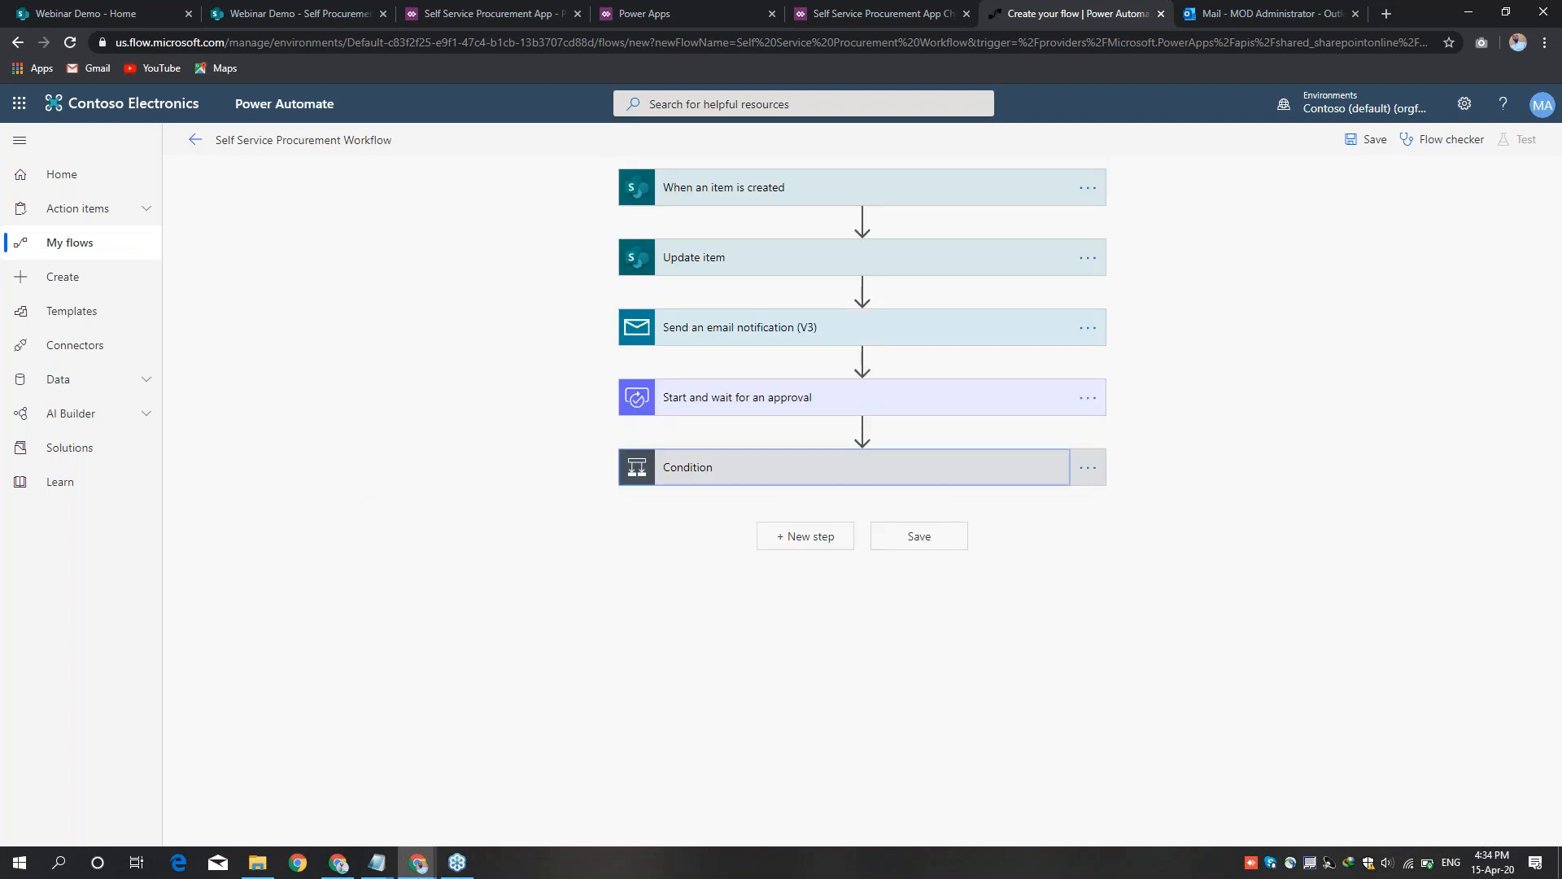
# Step: Set the Status Value of Update item 2 in the If no branch to Rejected and collapse the action
pyautogui.click(944, 468)
pyautogui.click(994, 674)
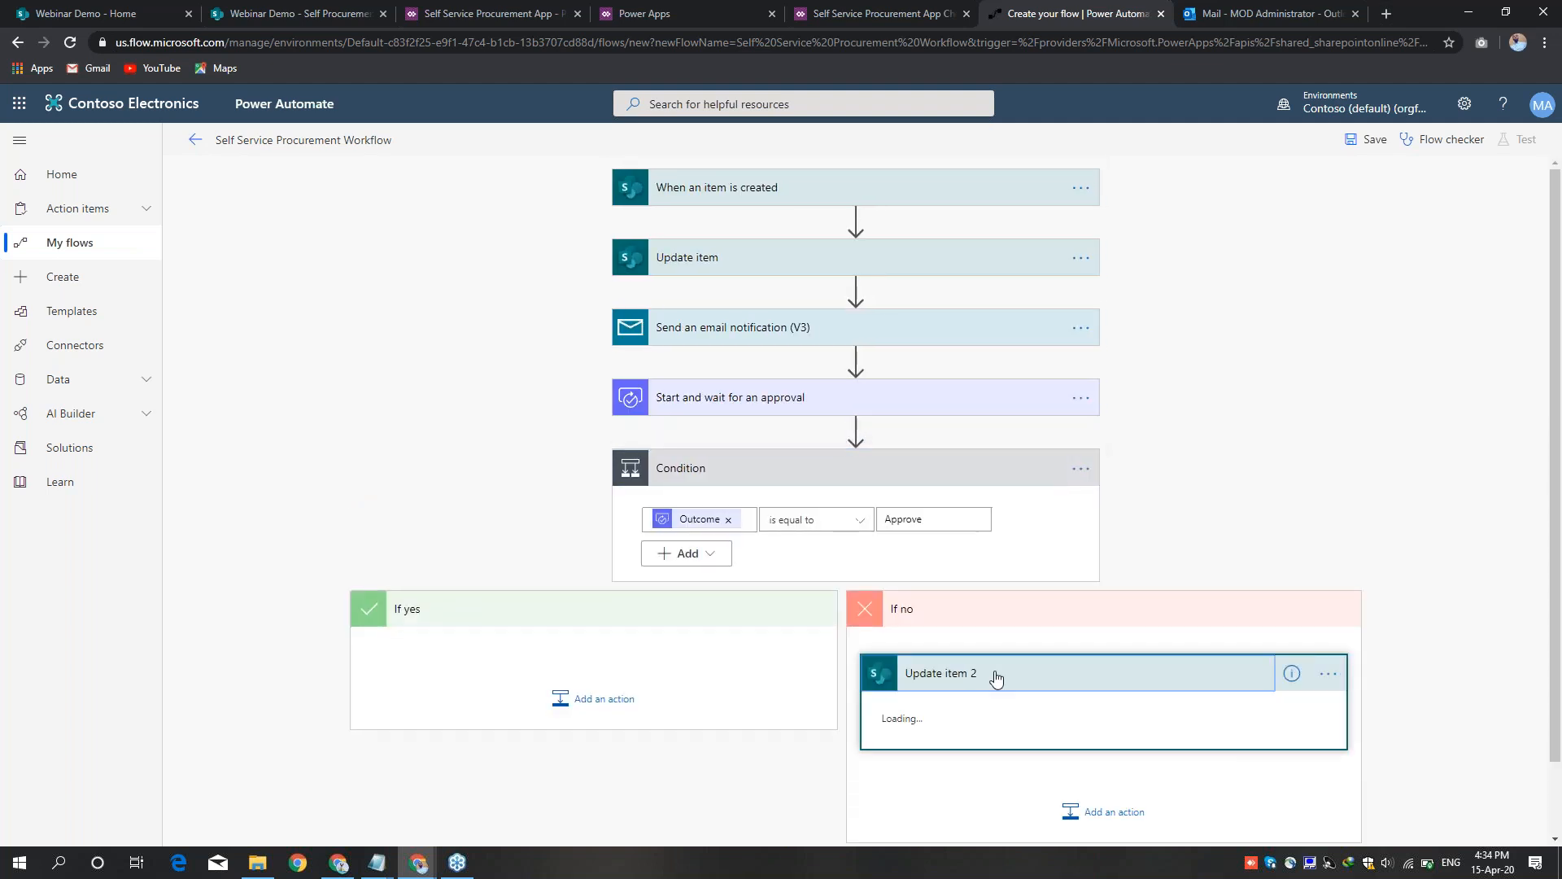
pyautogui.scroll(-1, 994, 677)
pyautogui.click(1036, 597)
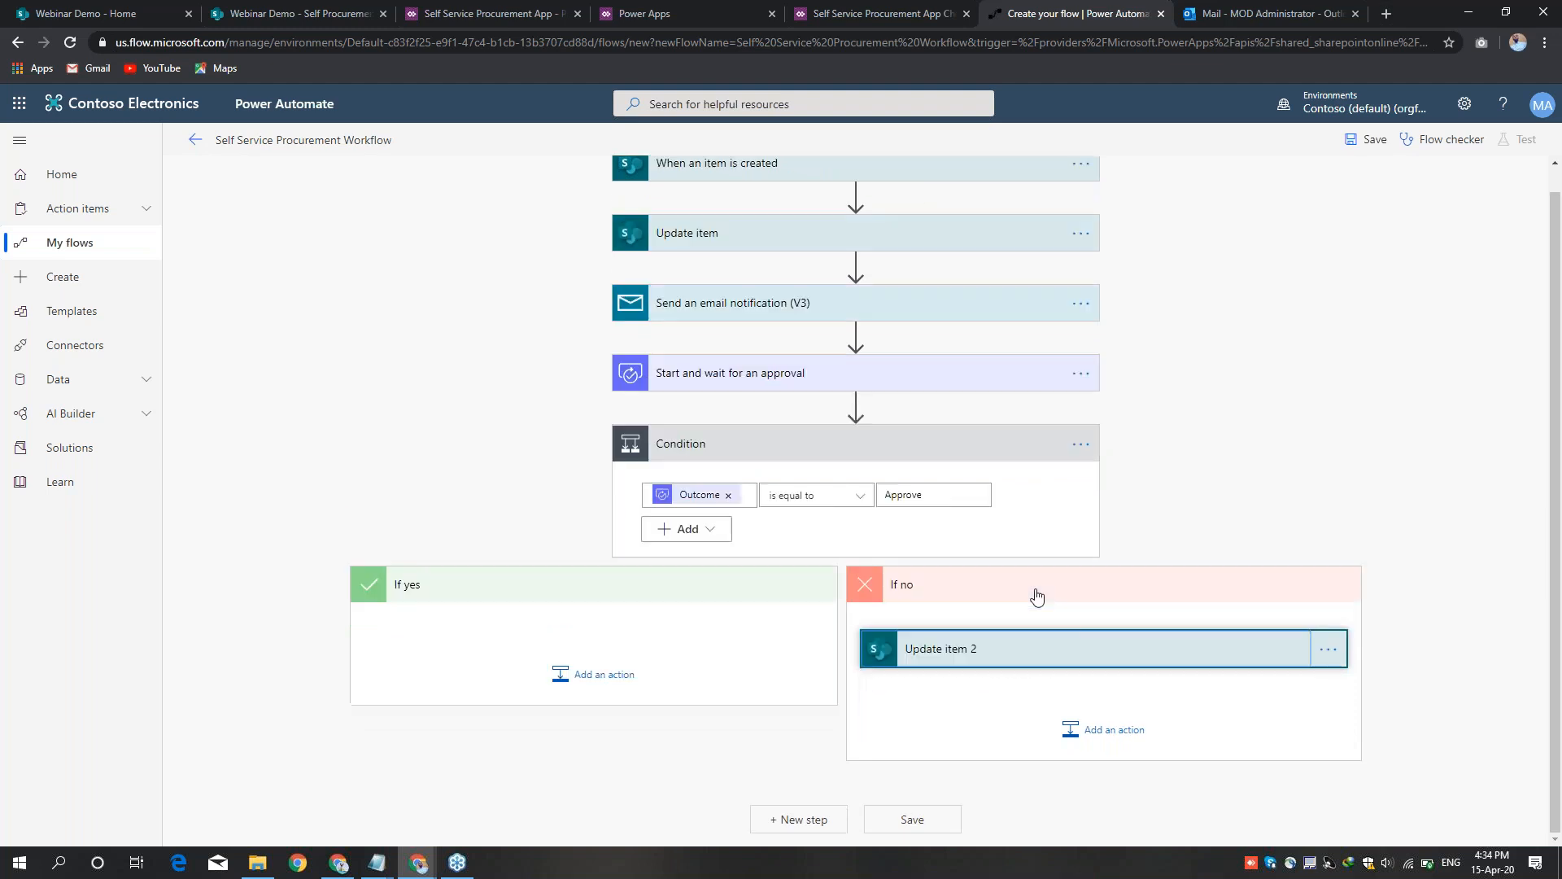
pyautogui.click(1035, 660)
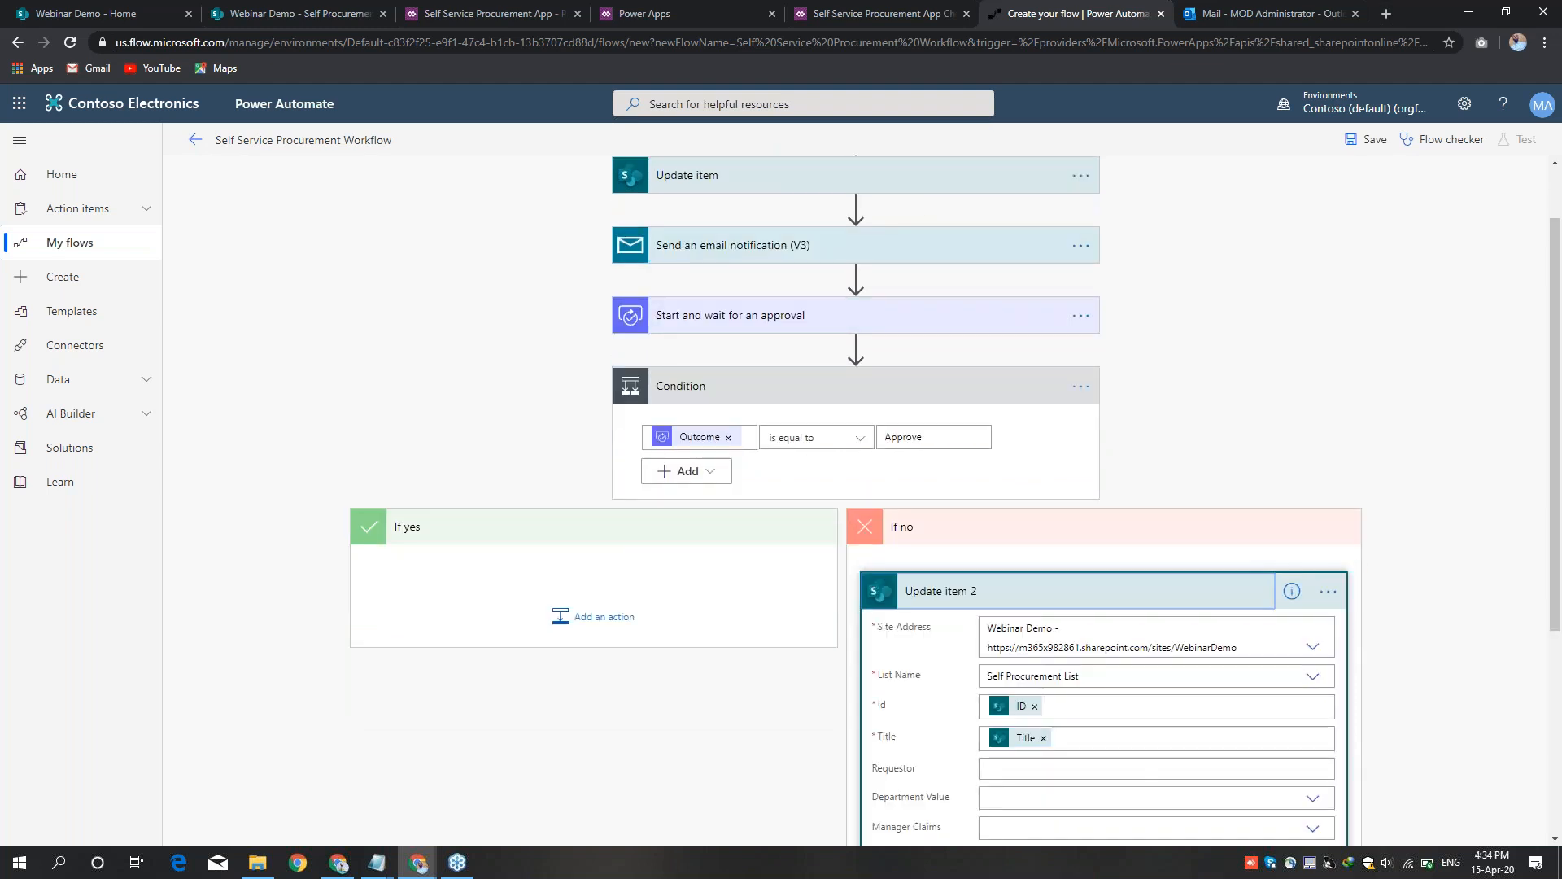
pyautogui.scroll(-4, 1049, 578)
pyautogui.click(1050, 578)
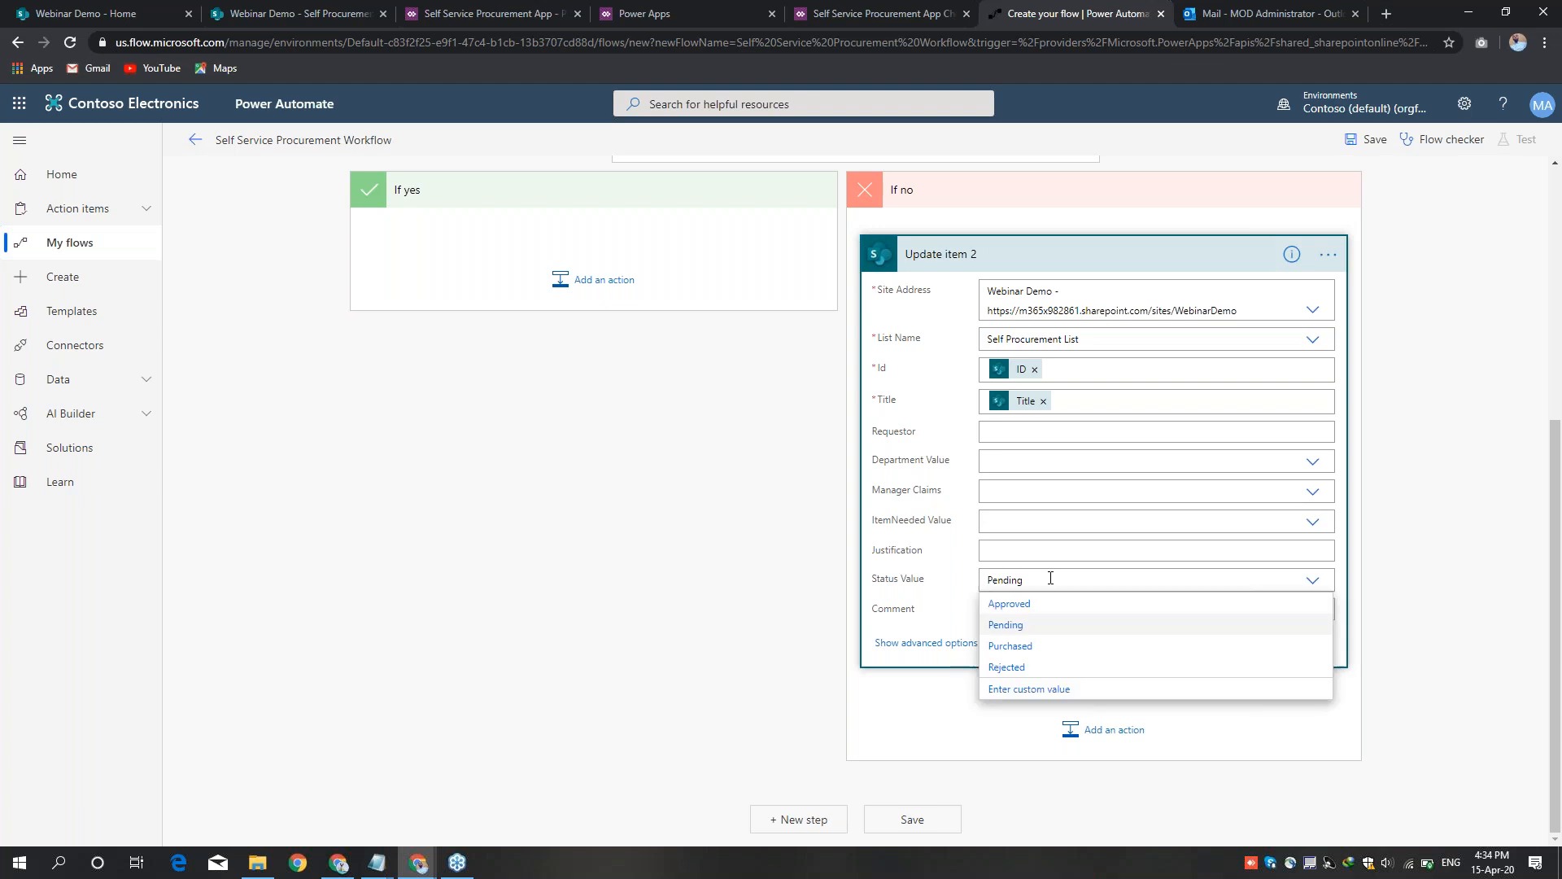
pyautogui.click(1027, 663)
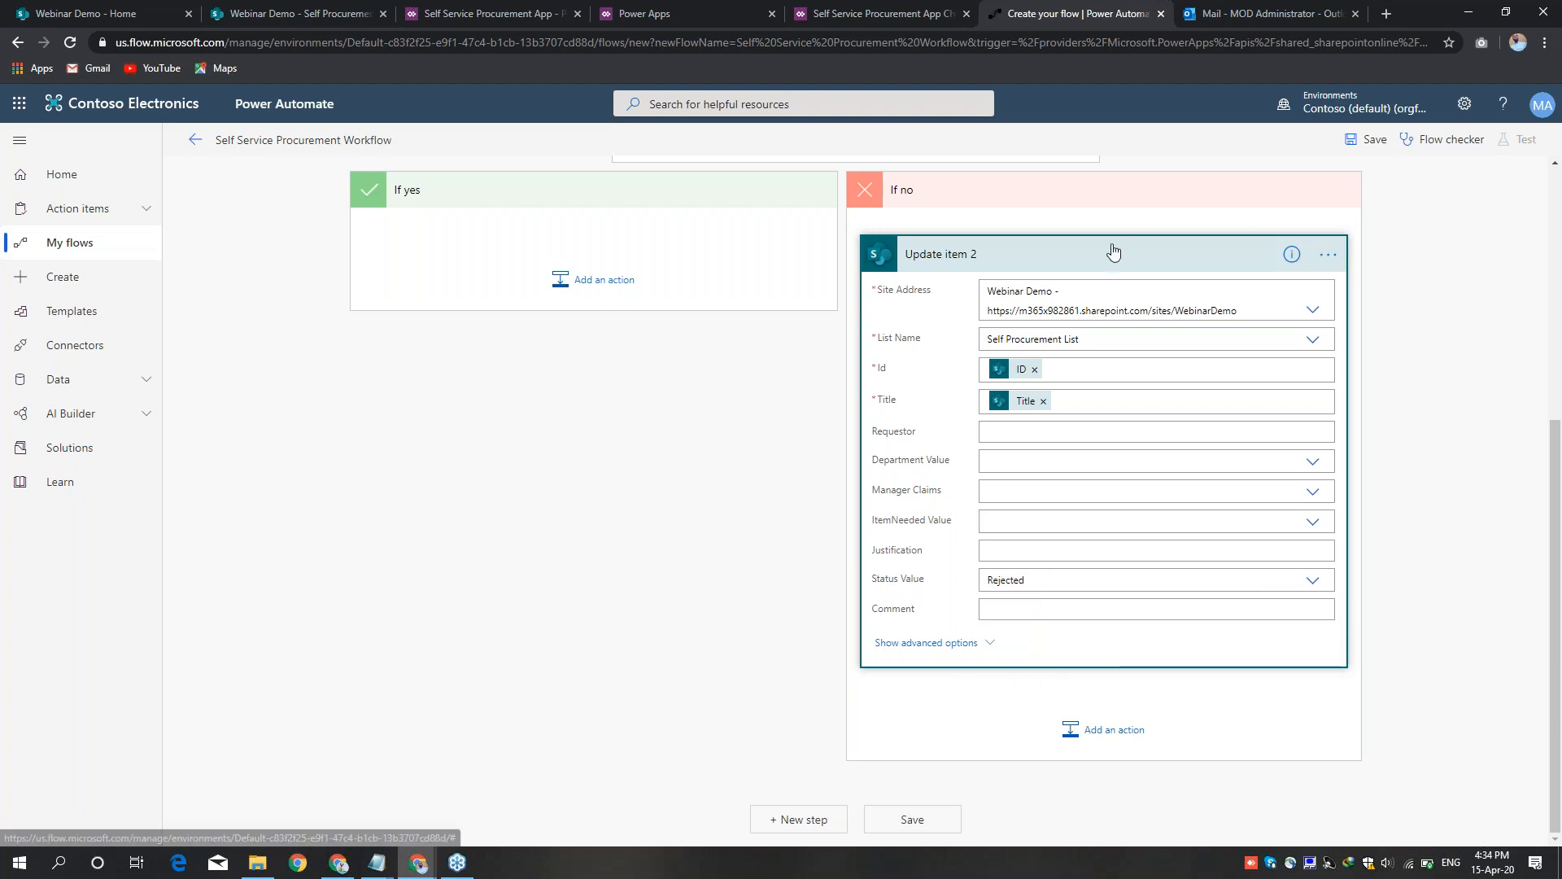
pyautogui.click(1058, 260)
# Step: Add a Mail Send an email notification (V3) action after Update item 2 in the If no branch
pyautogui.click(1103, 730)
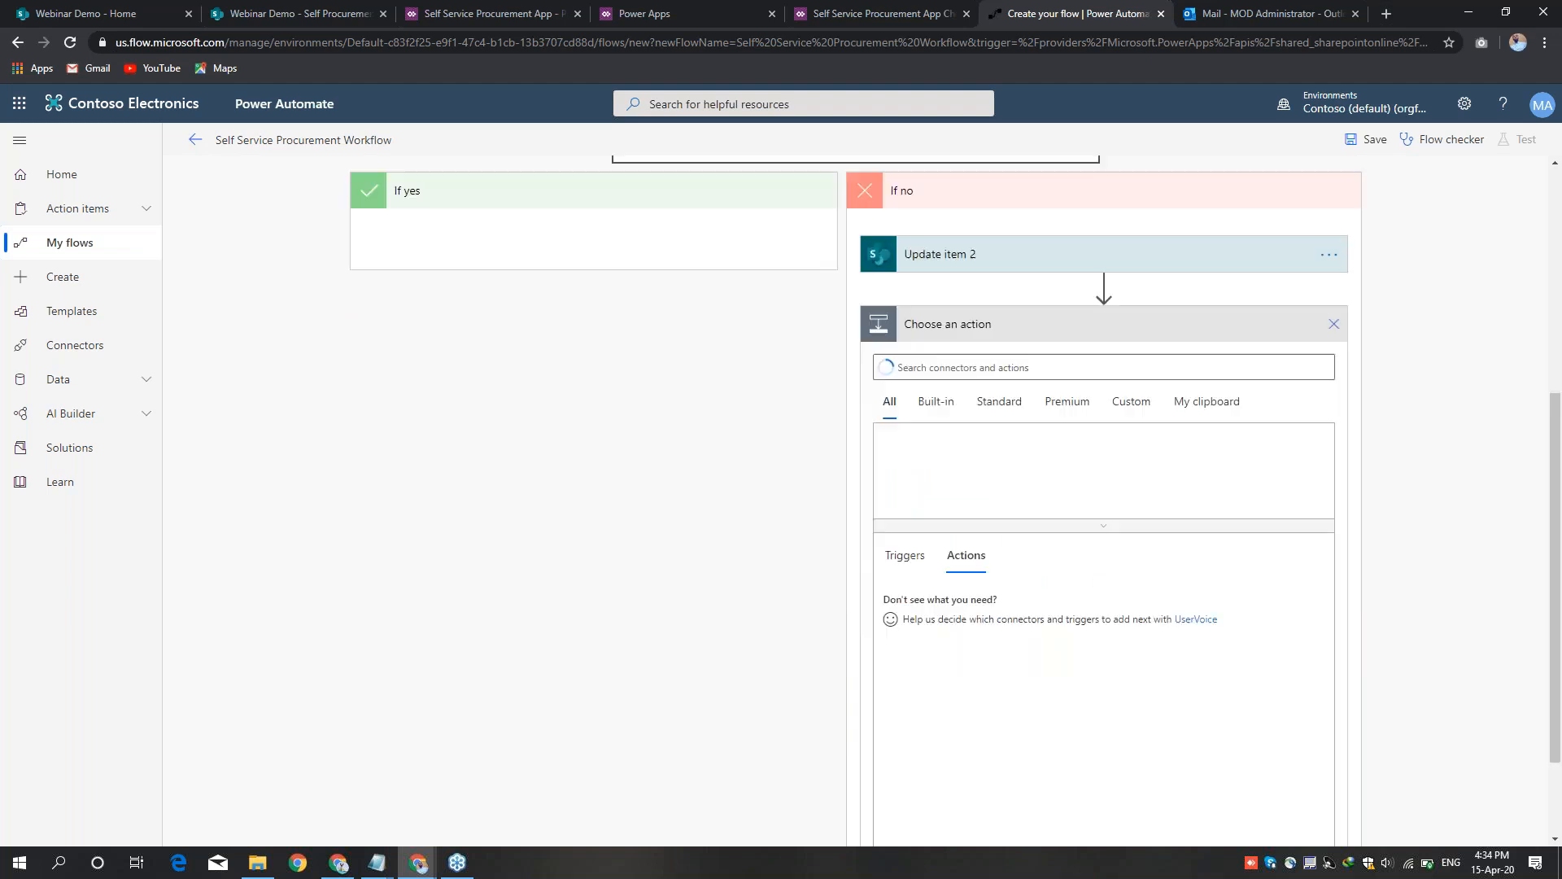
pyautogui.click(1157, 456)
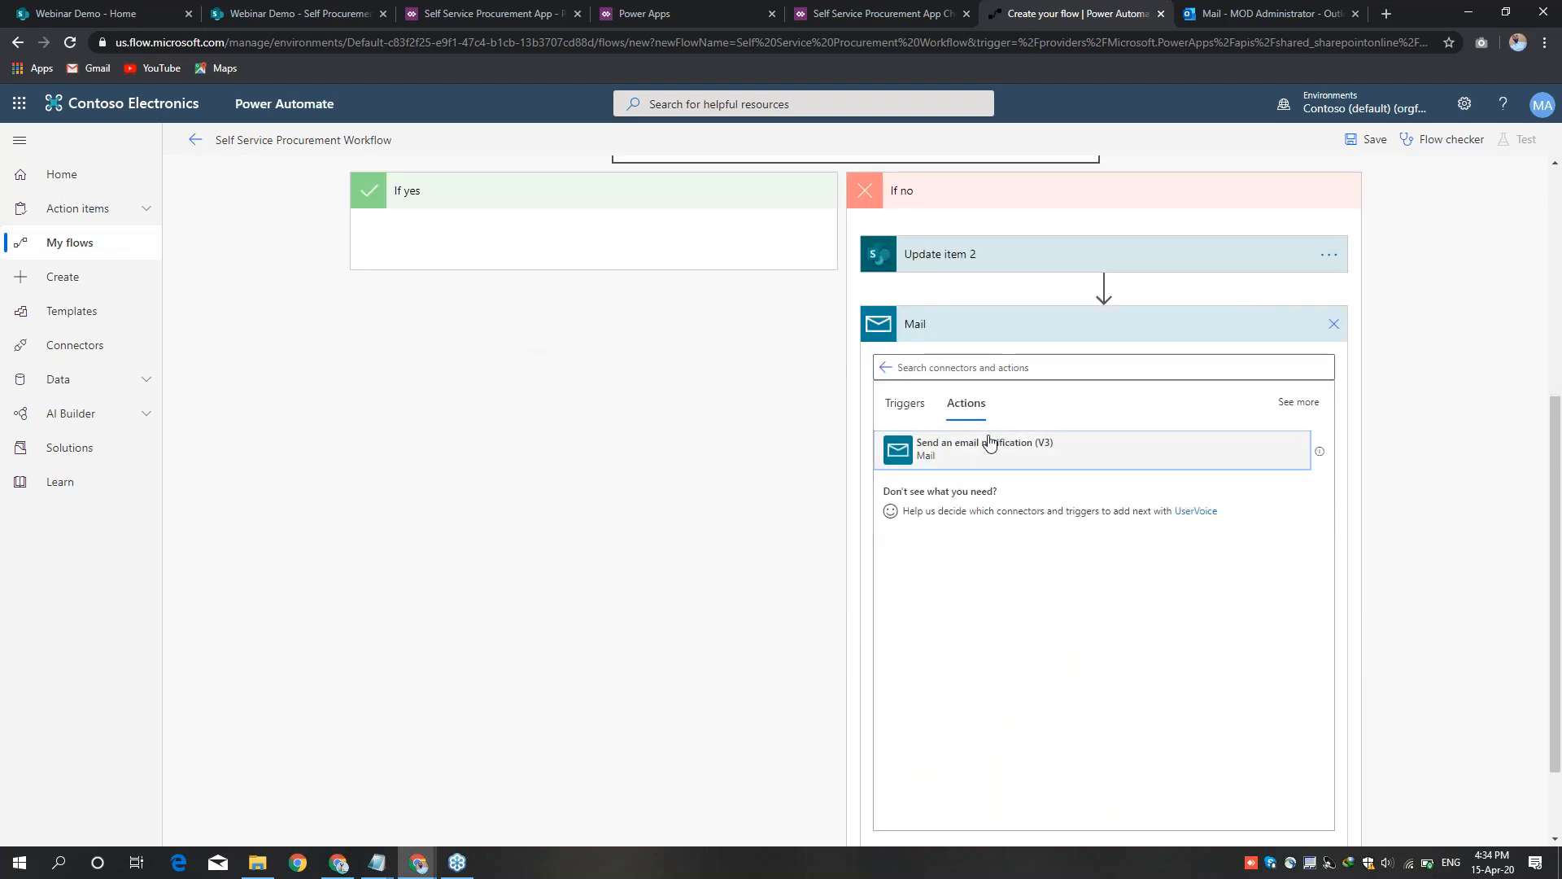
pyautogui.click(989, 443)
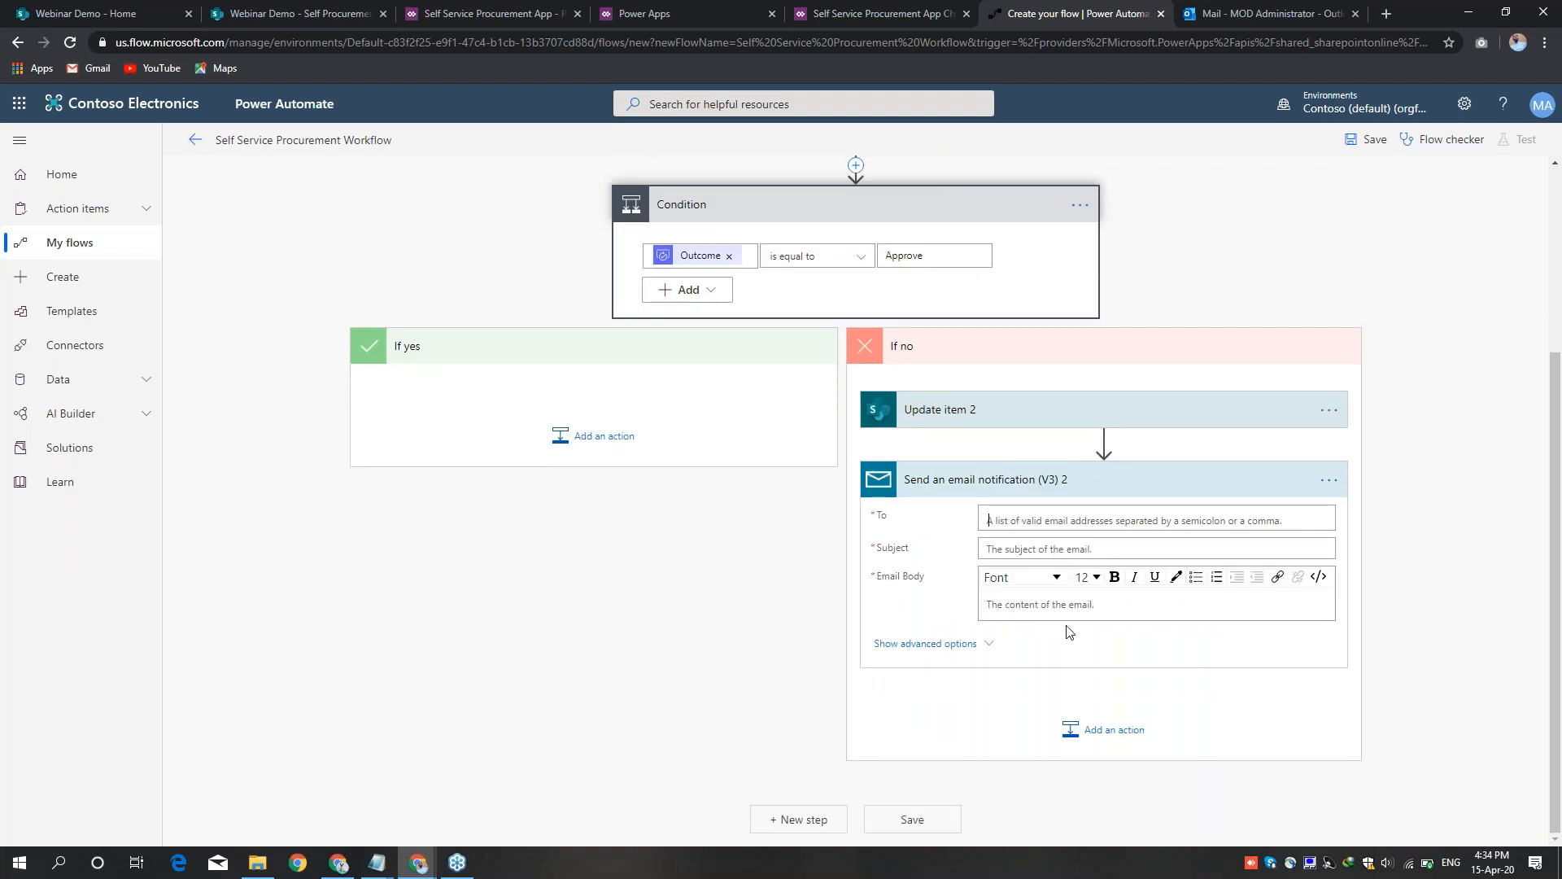
# Step: Set the recipient of the If no branch's email notification to Update item 2's Created By Email dynamic value
pyautogui.click(1335, 494)
pyautogui.write('create')
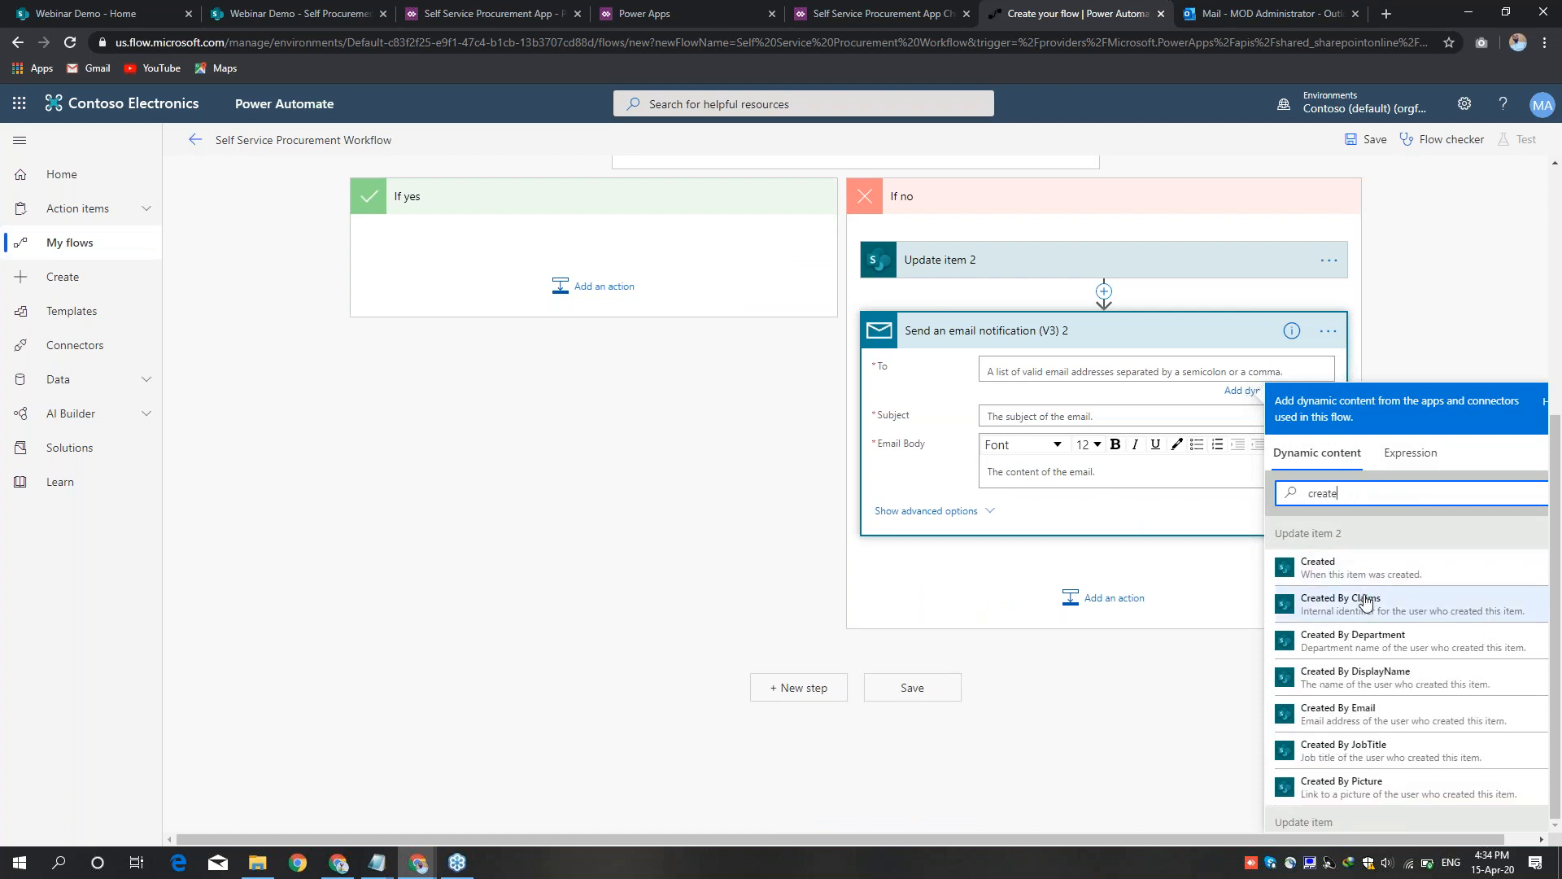
pyautogui.scroll(-3, 1365, 602)
pyautogui.click(1351, 583)
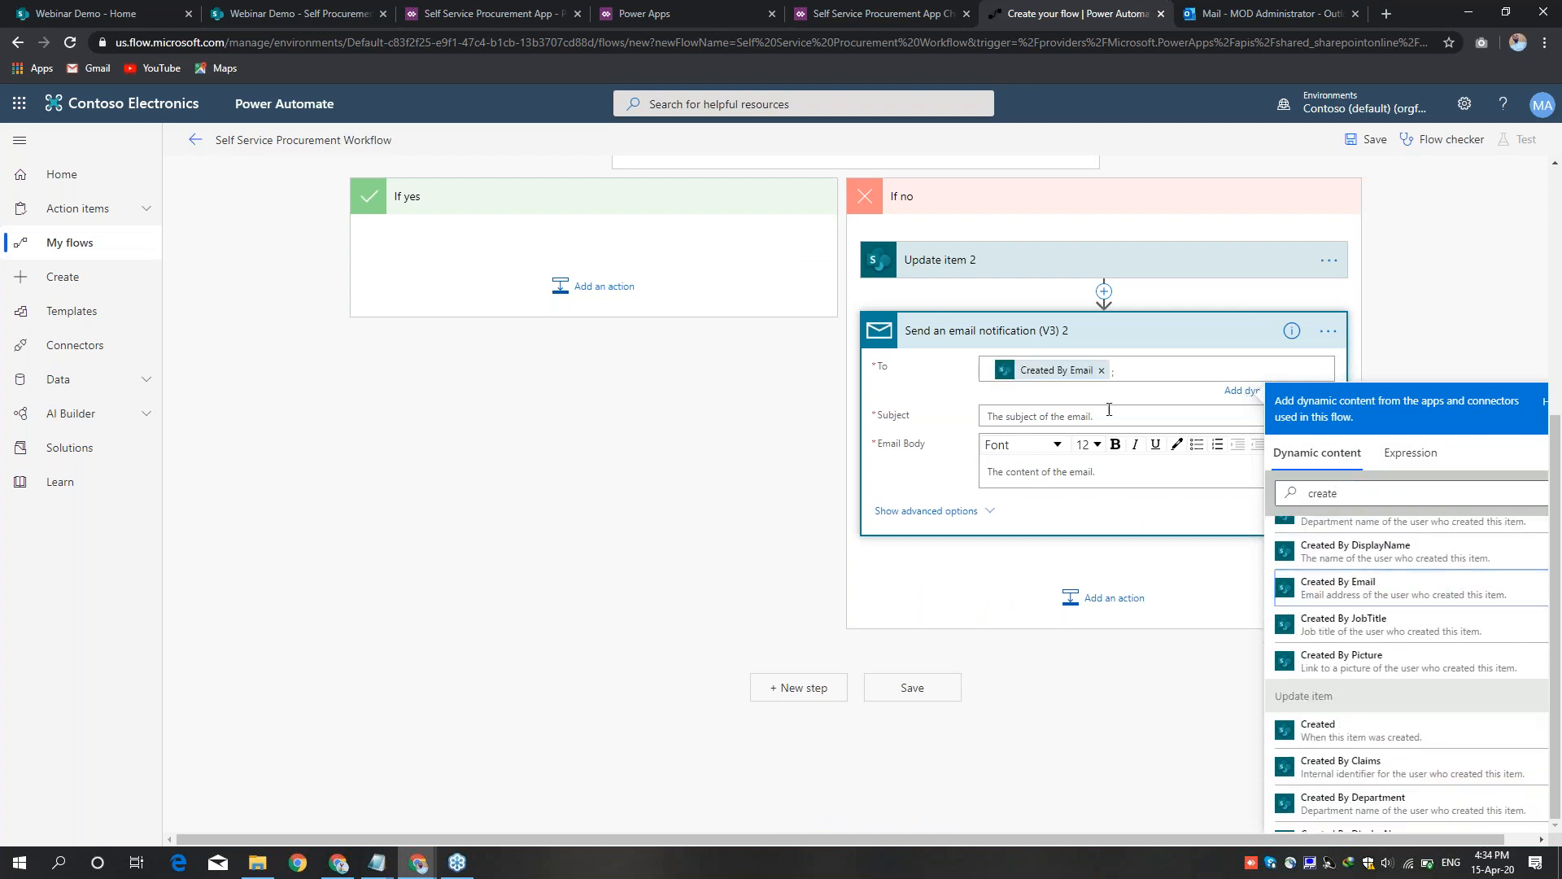
pyautogui.click(1025, 431)
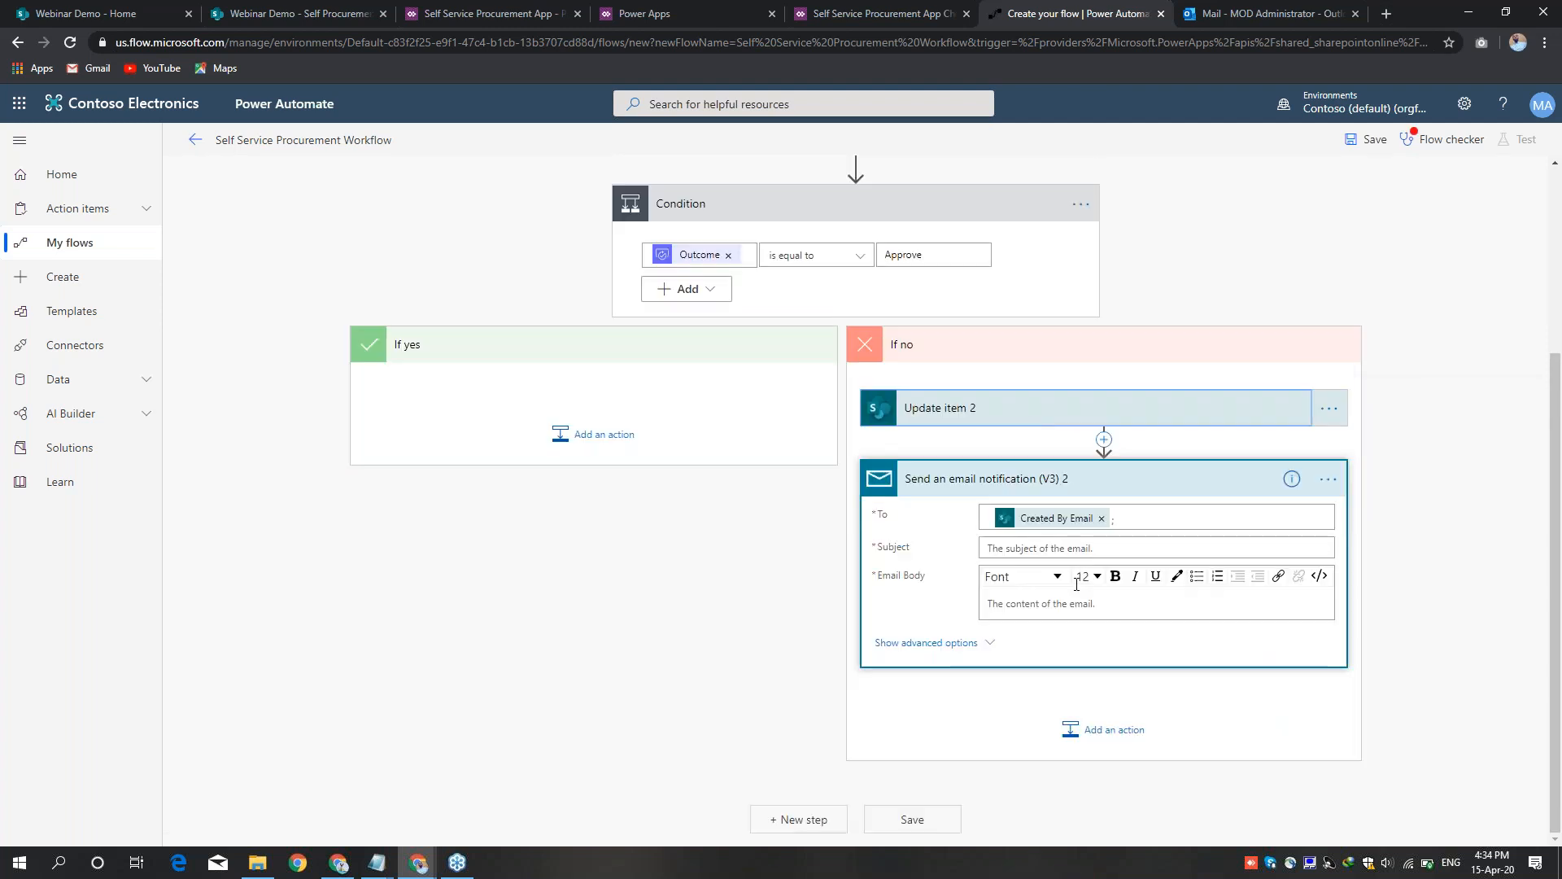
pyautogui.click(1050, 408)
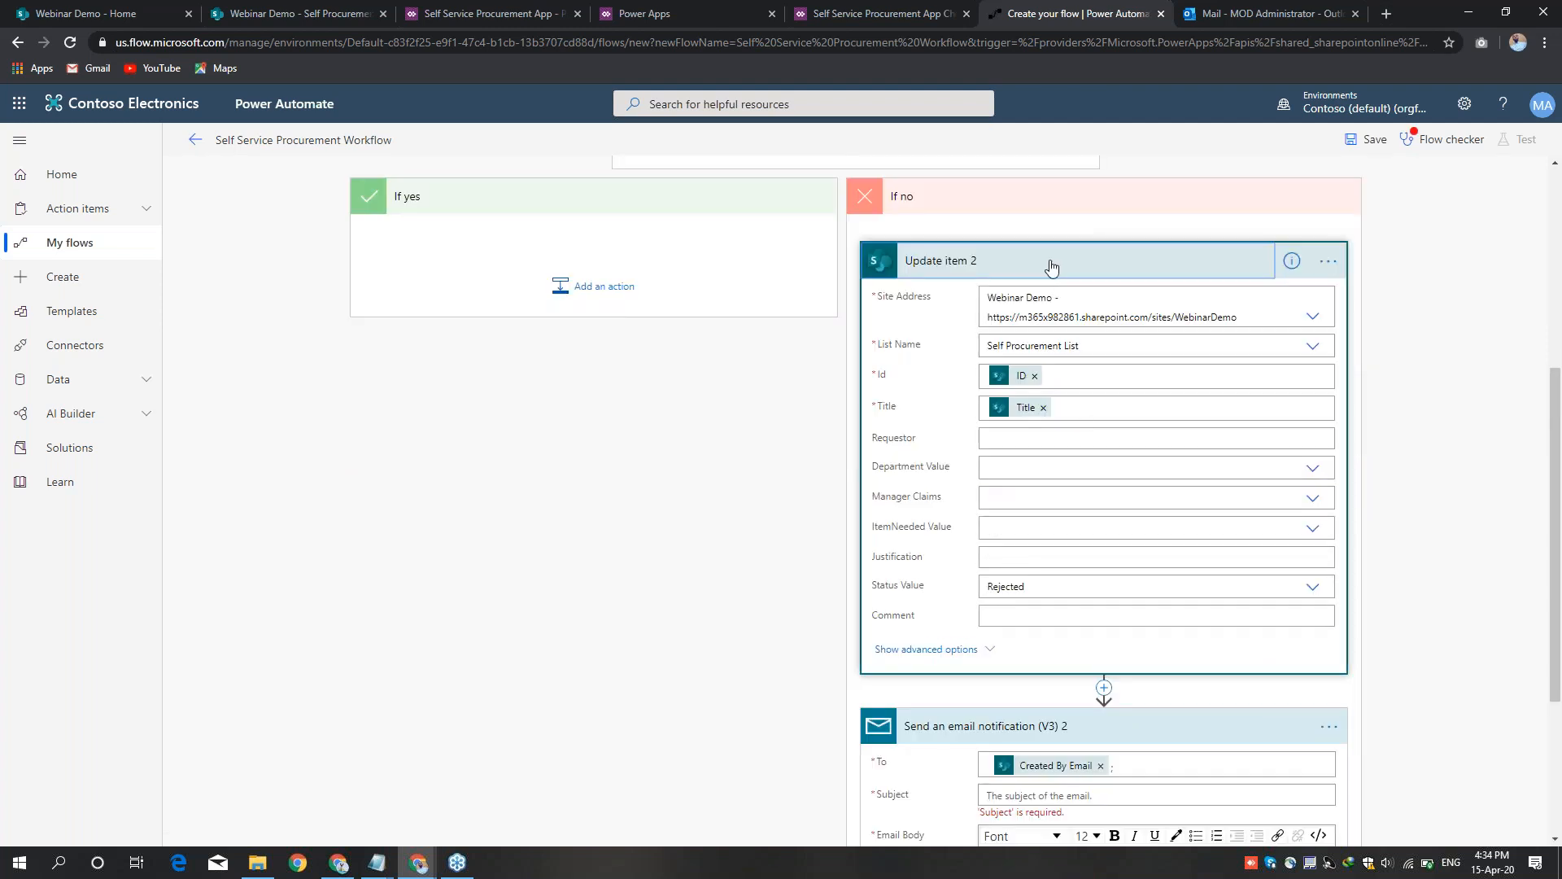
pyautogui.click(1051, 267)
# Step: Copy the rejection subject "Request Not Approved" from Email Templates.txt into the email notification's Subject
pyautogui.click(1024, 524)
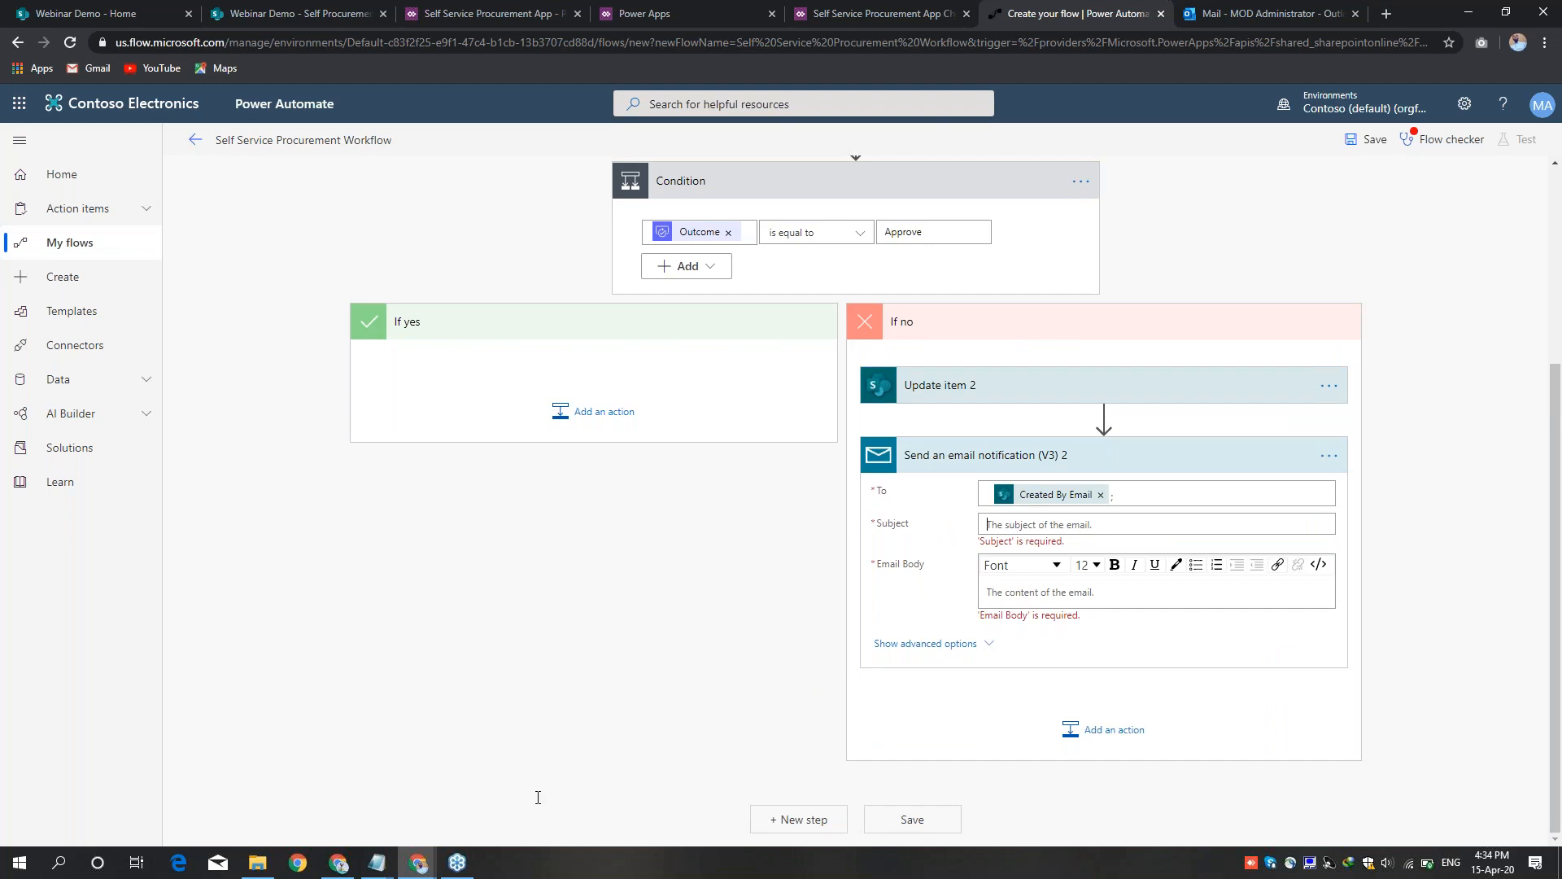
pyautogui.moveTo(380, 866)
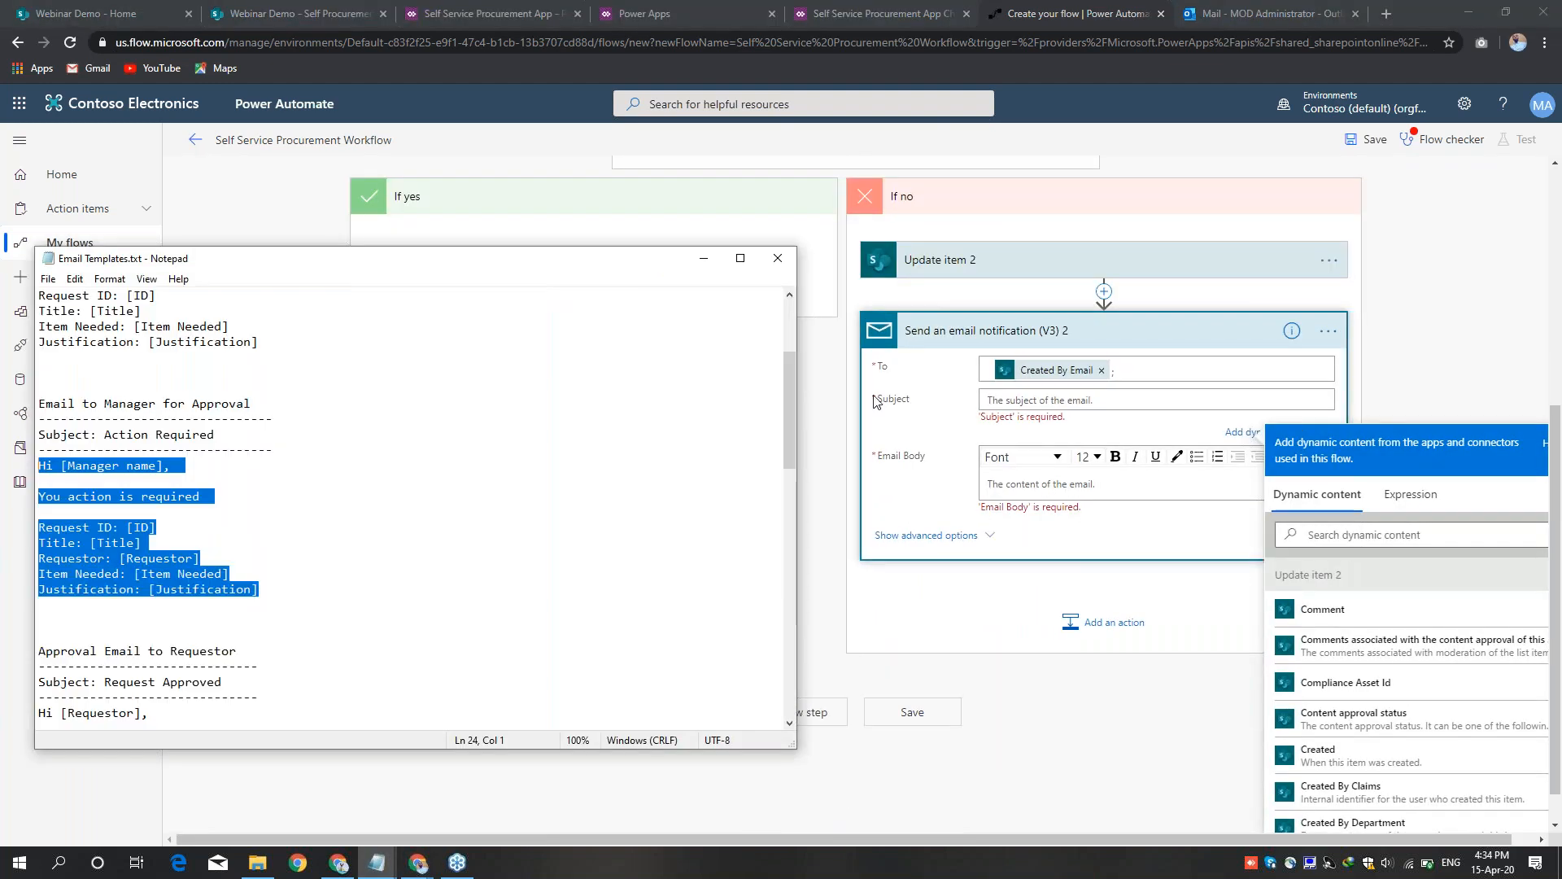
pyautogui.moveTo(788, 418); pyautogui.dragTo(790, 554)
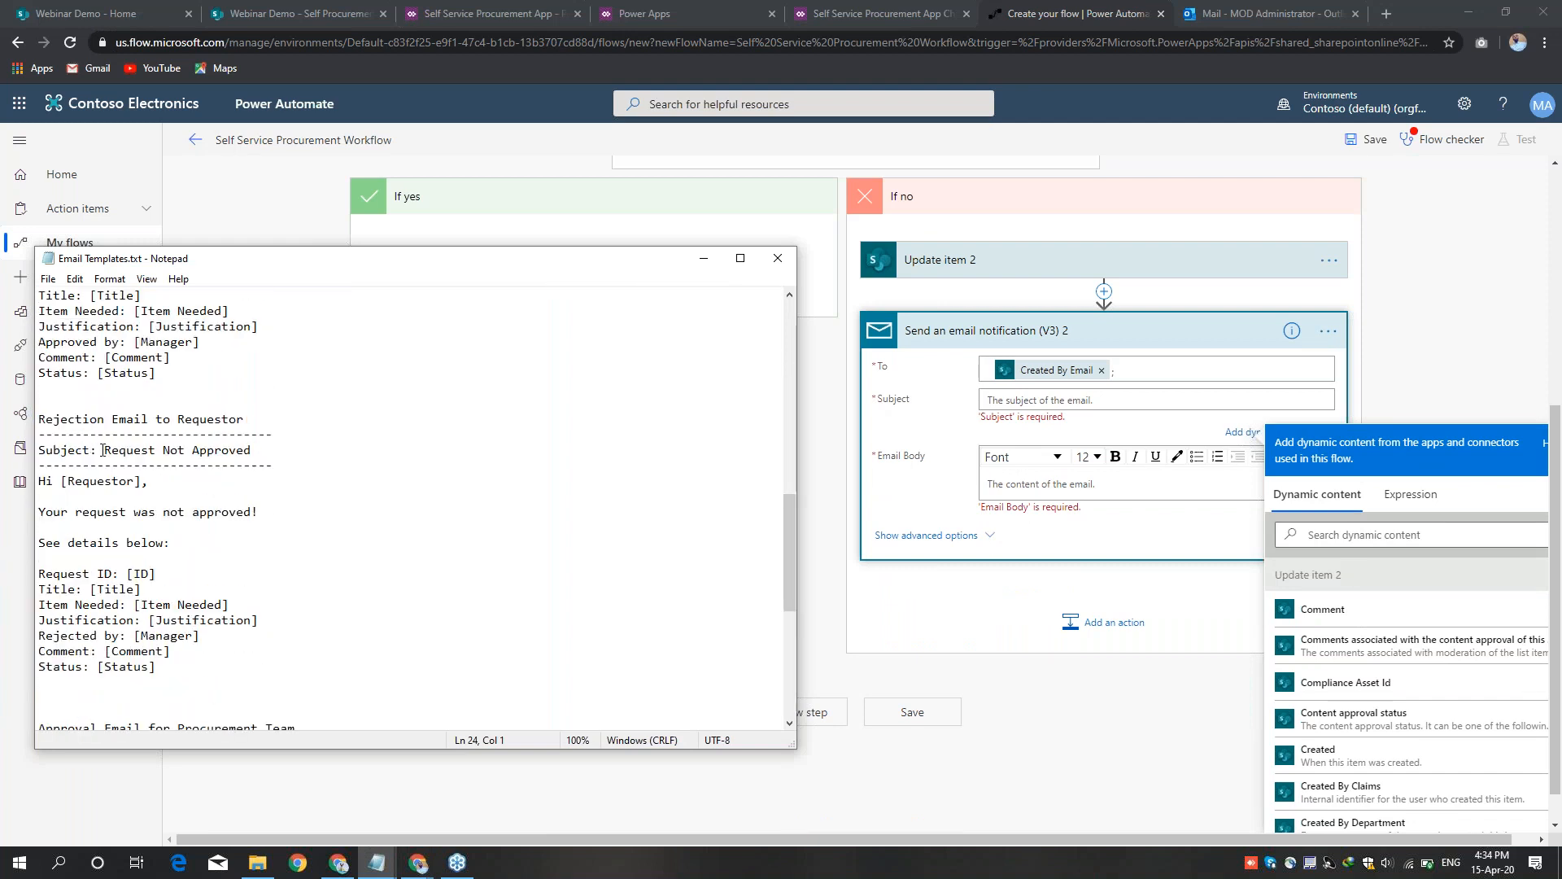
pyautogui.moveTo(104, 450); pyautogui.dragTo(253, 451)
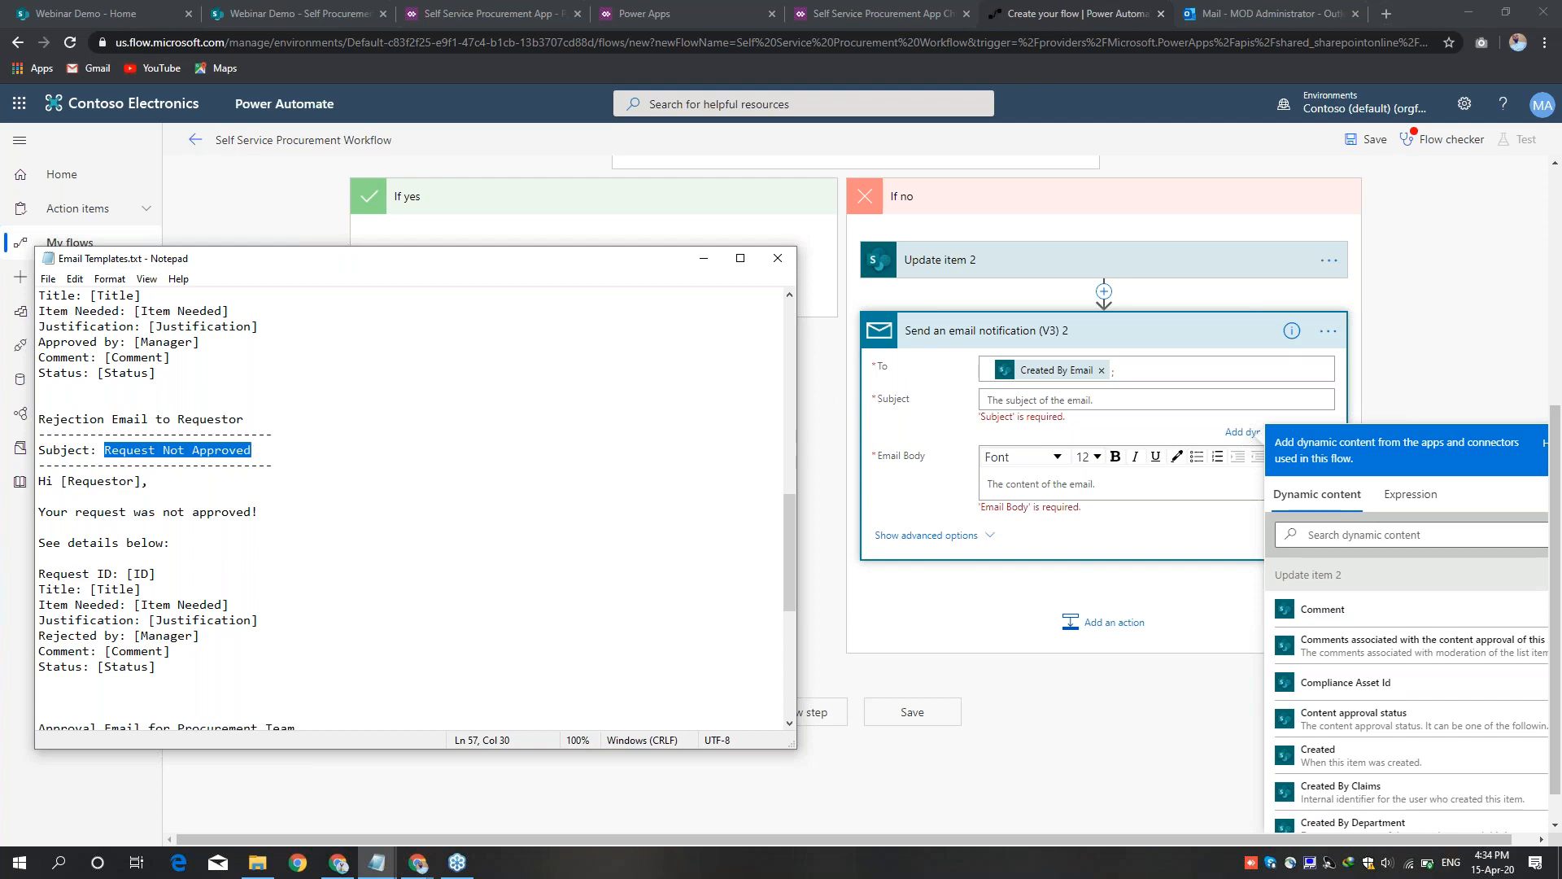
pyautogui.click(1015, 398)
pyautogui.hotkey('ctrl', 'v')
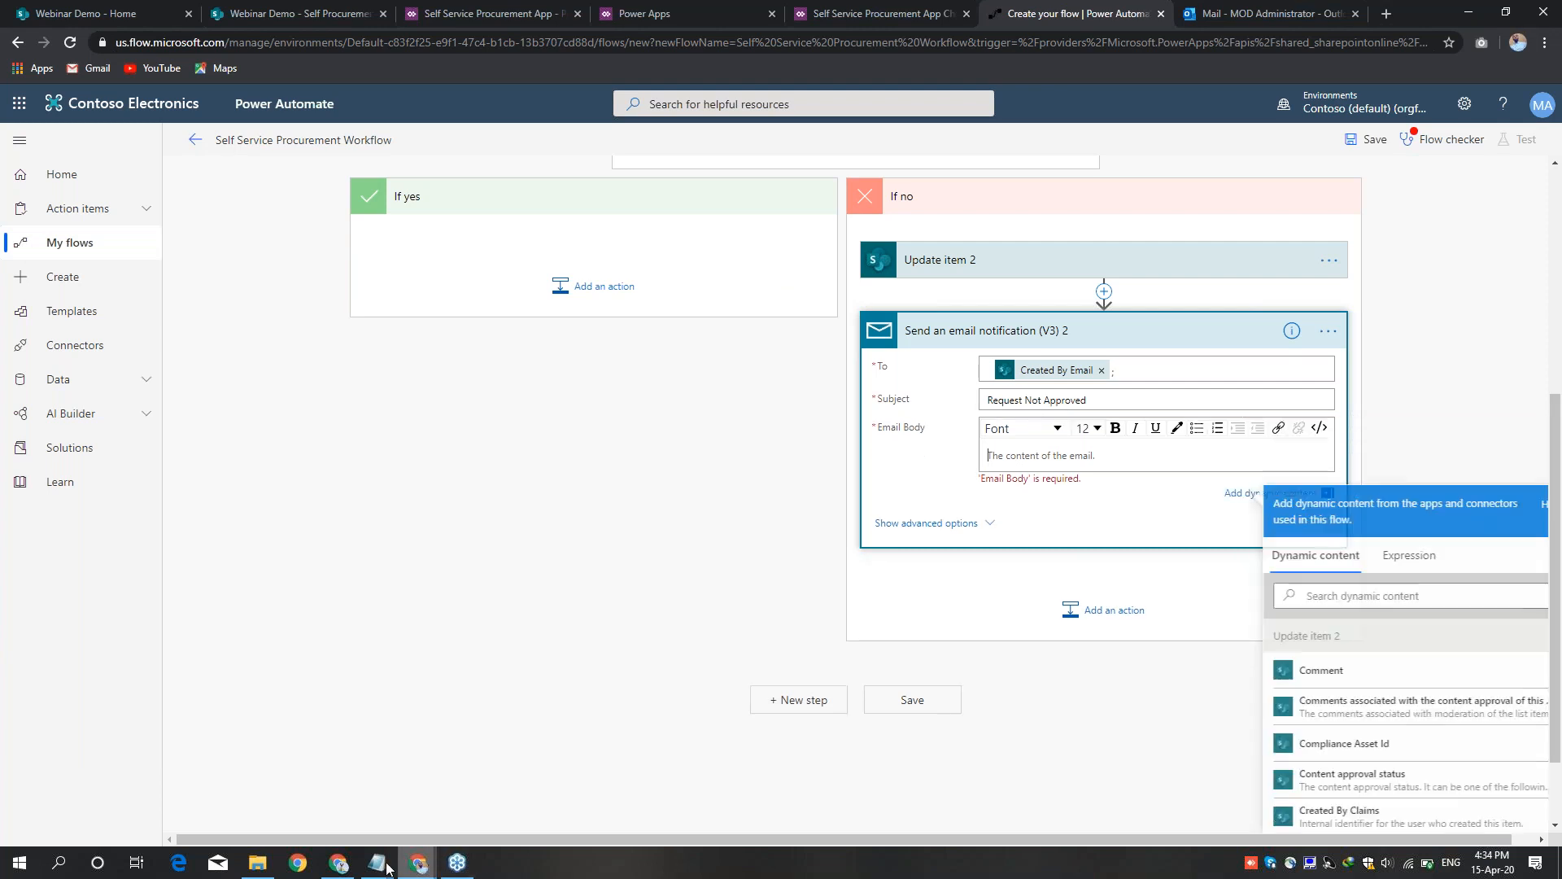
# Step: Copy the body of the Rejection Email to Requestor template from Email Templates.txt into the notification's Email Body
pyautogui.moveTo(377, 861)
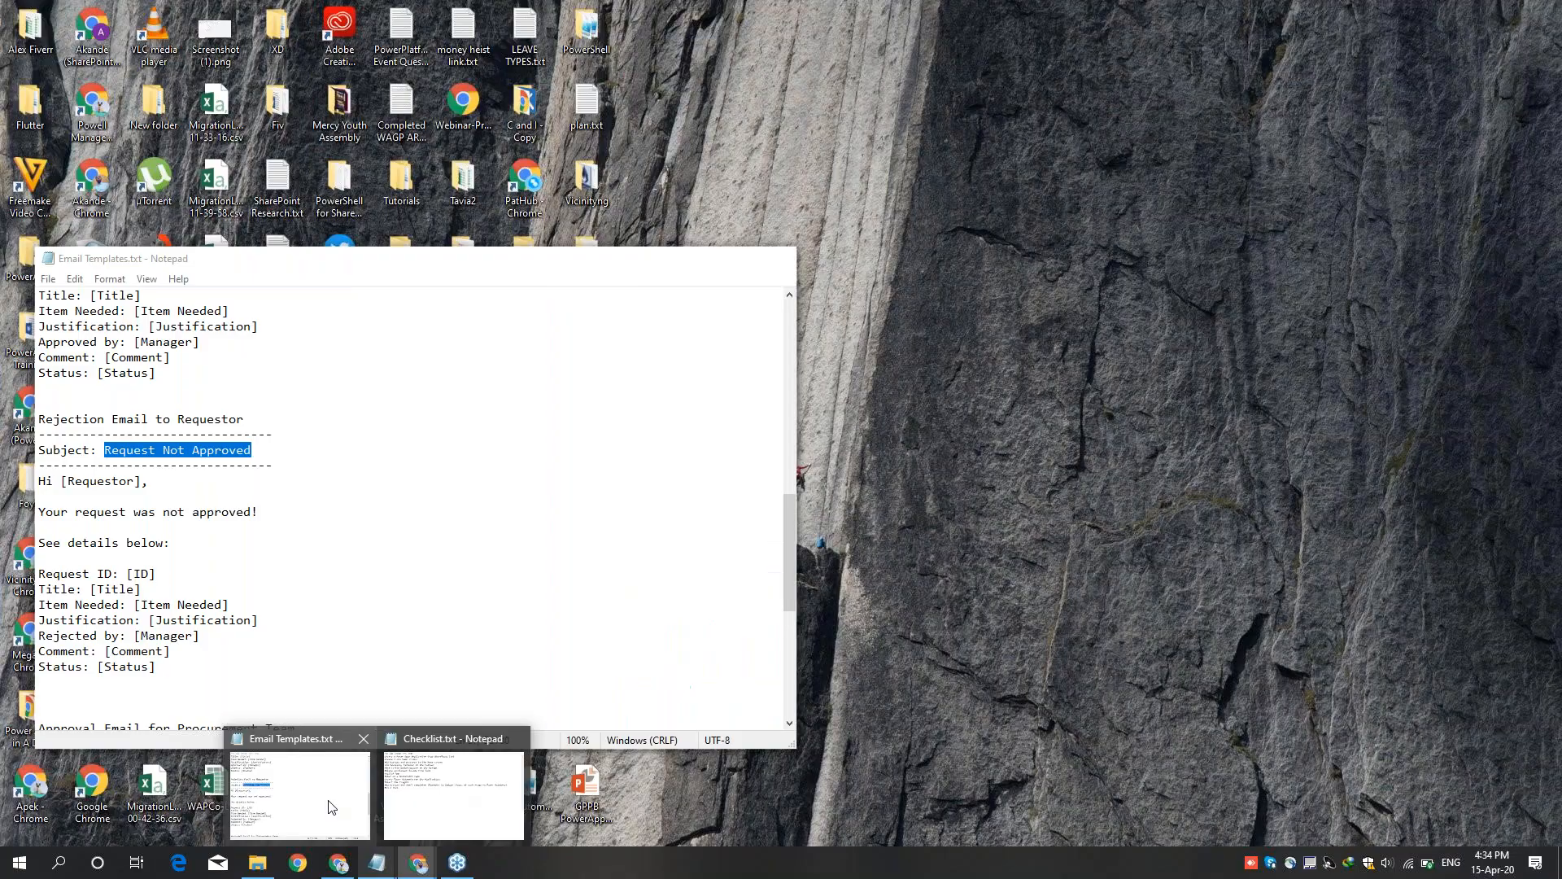
pyautogui.click(329, 808)
pyautogui.moveTo(166, 668); pyautogui.dragTo(24, 476)
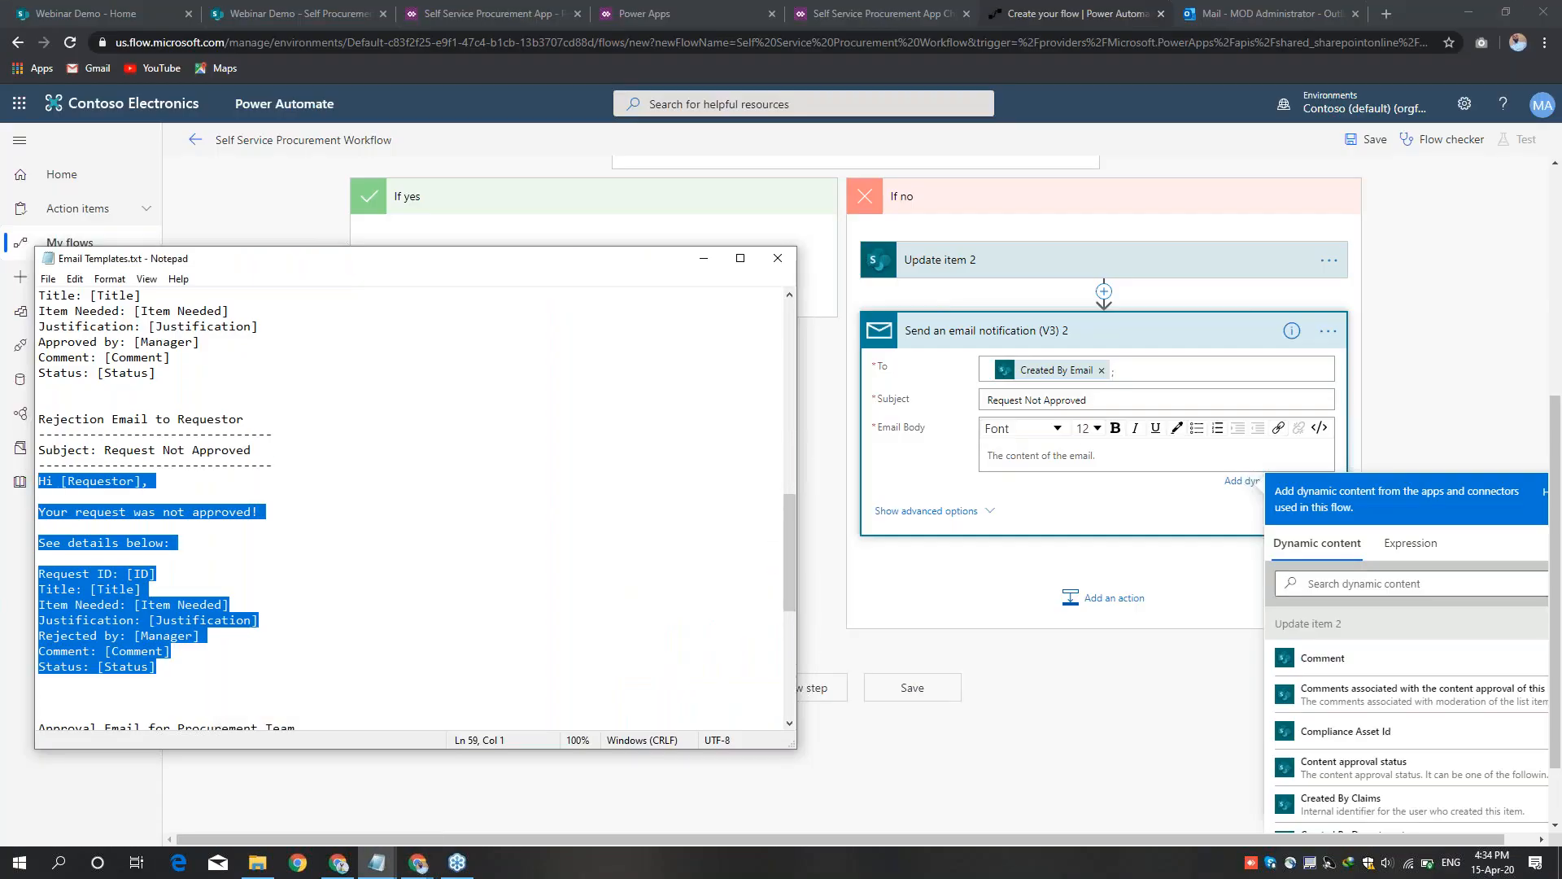
pyautogui.click(1002, 455)
pyautogui.hotkey('ctrl', 'v')
# Step: Replace the [Requestor] placeholder in the email greeting with the Requestor dynamic value from Update item 2
pyautogui.moveTo(1001, 456); pyautogui.dragTo(1049, 456)
pyautogui.press('BackSpace')
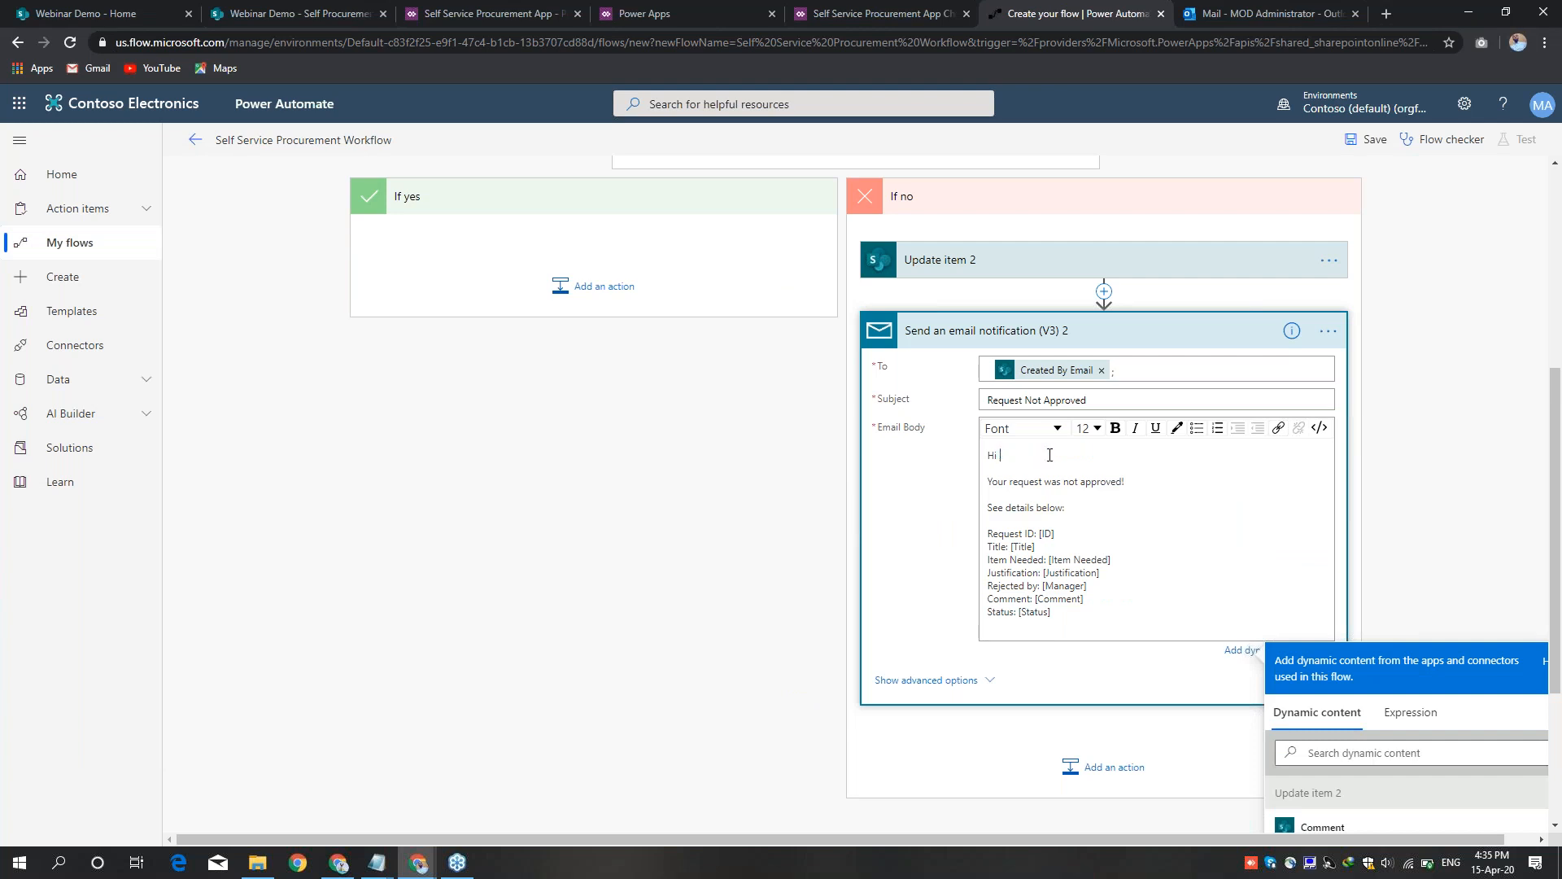
pyautogui.moveTo(1027, 837); pyautogui.dragTo(1058, 836)
pyautogui.scroll(-3, 1318, 508)
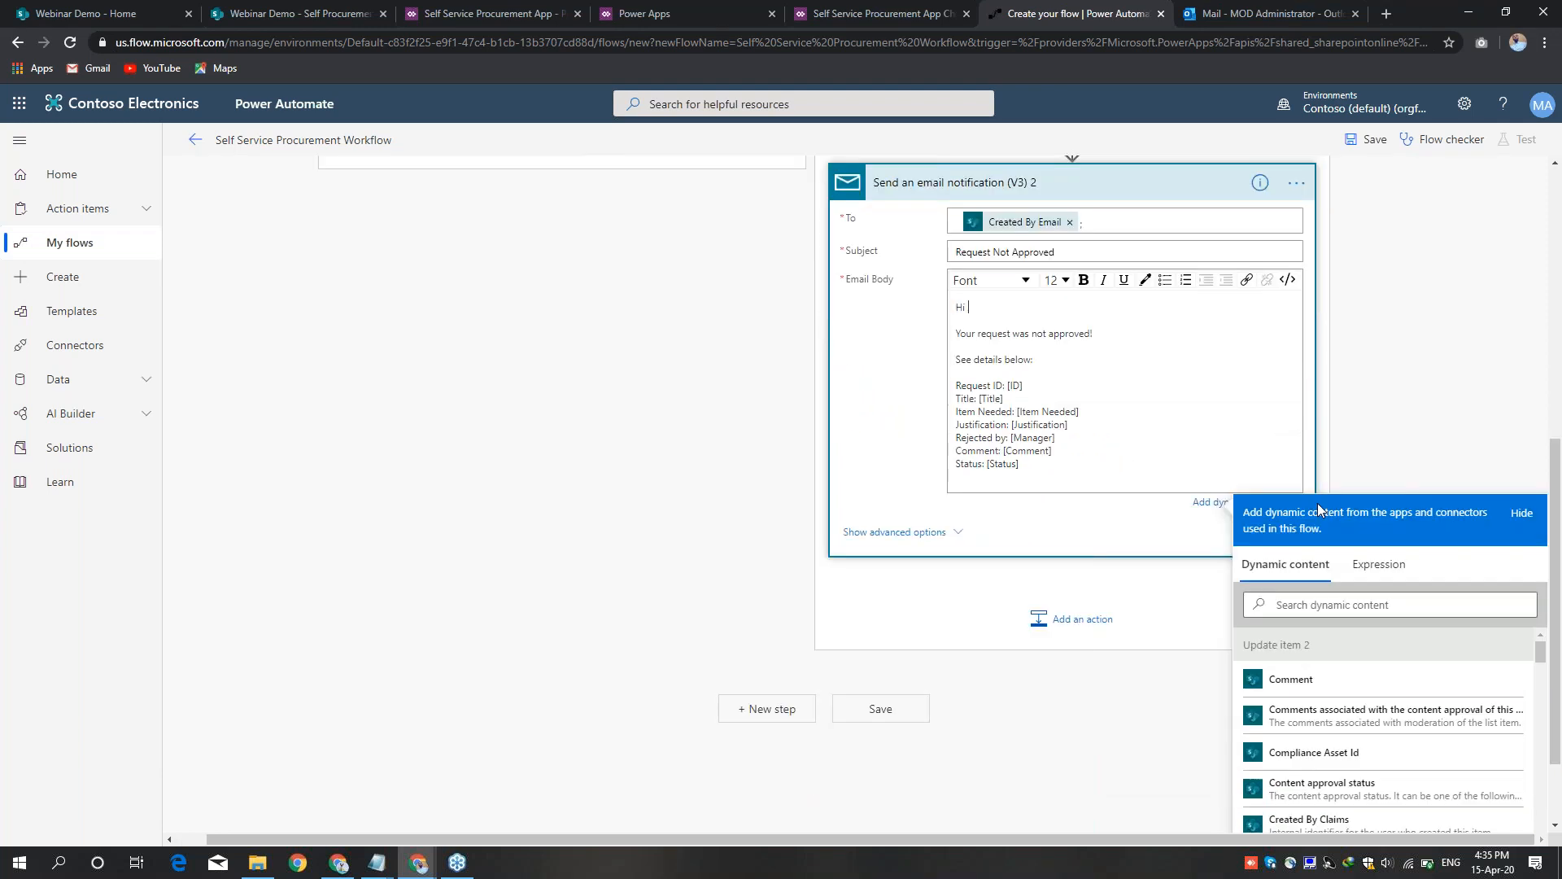
pyautogui.click(1358, 494)
pyautogui.write('requ')
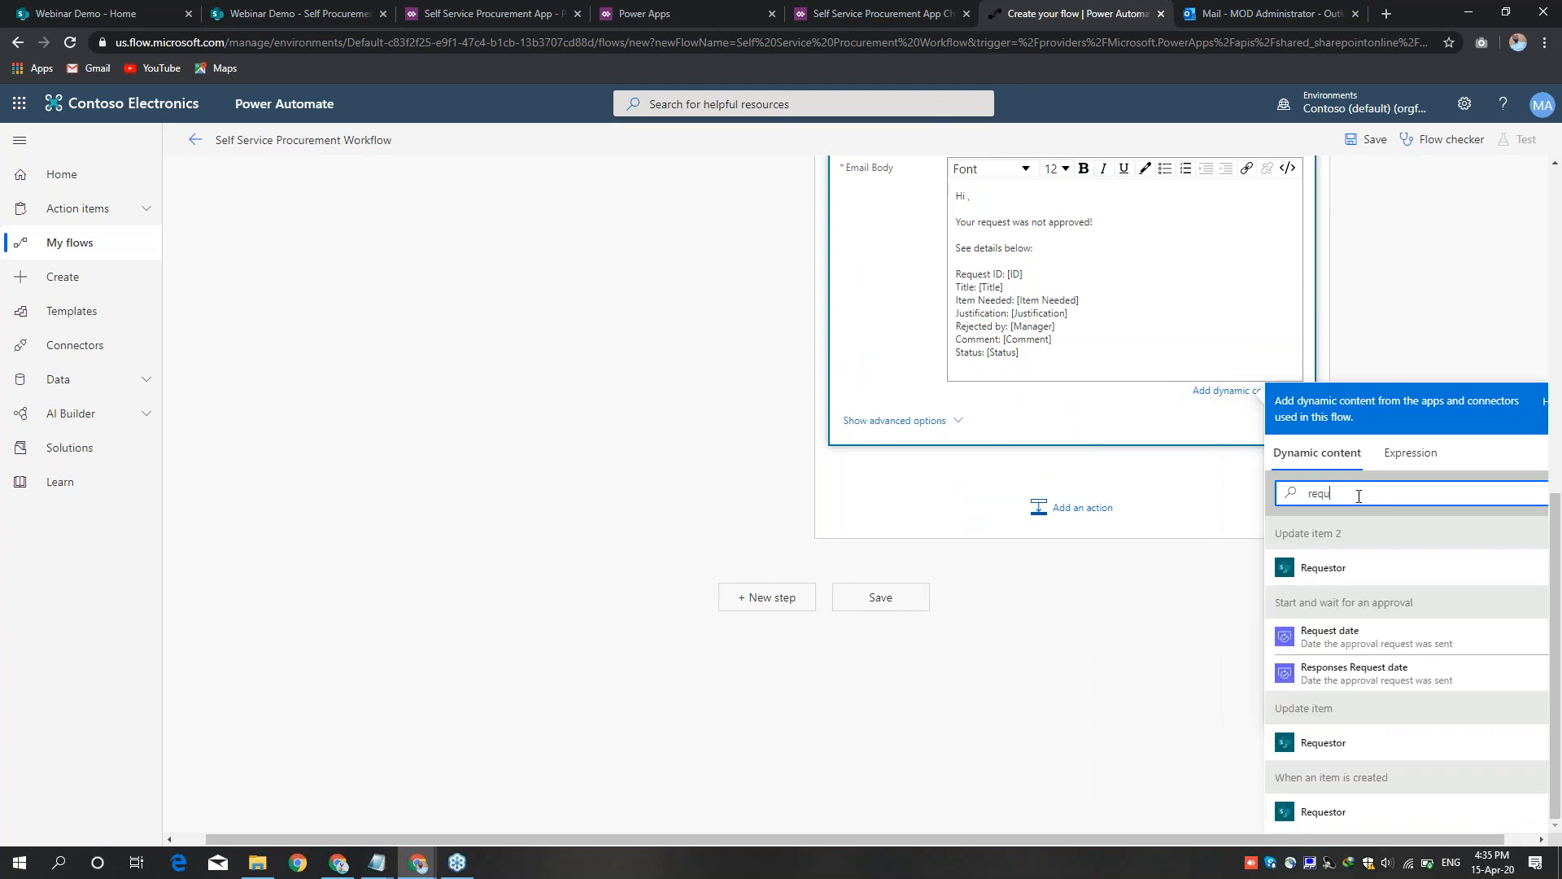
pyautogui.click(1326, 567)
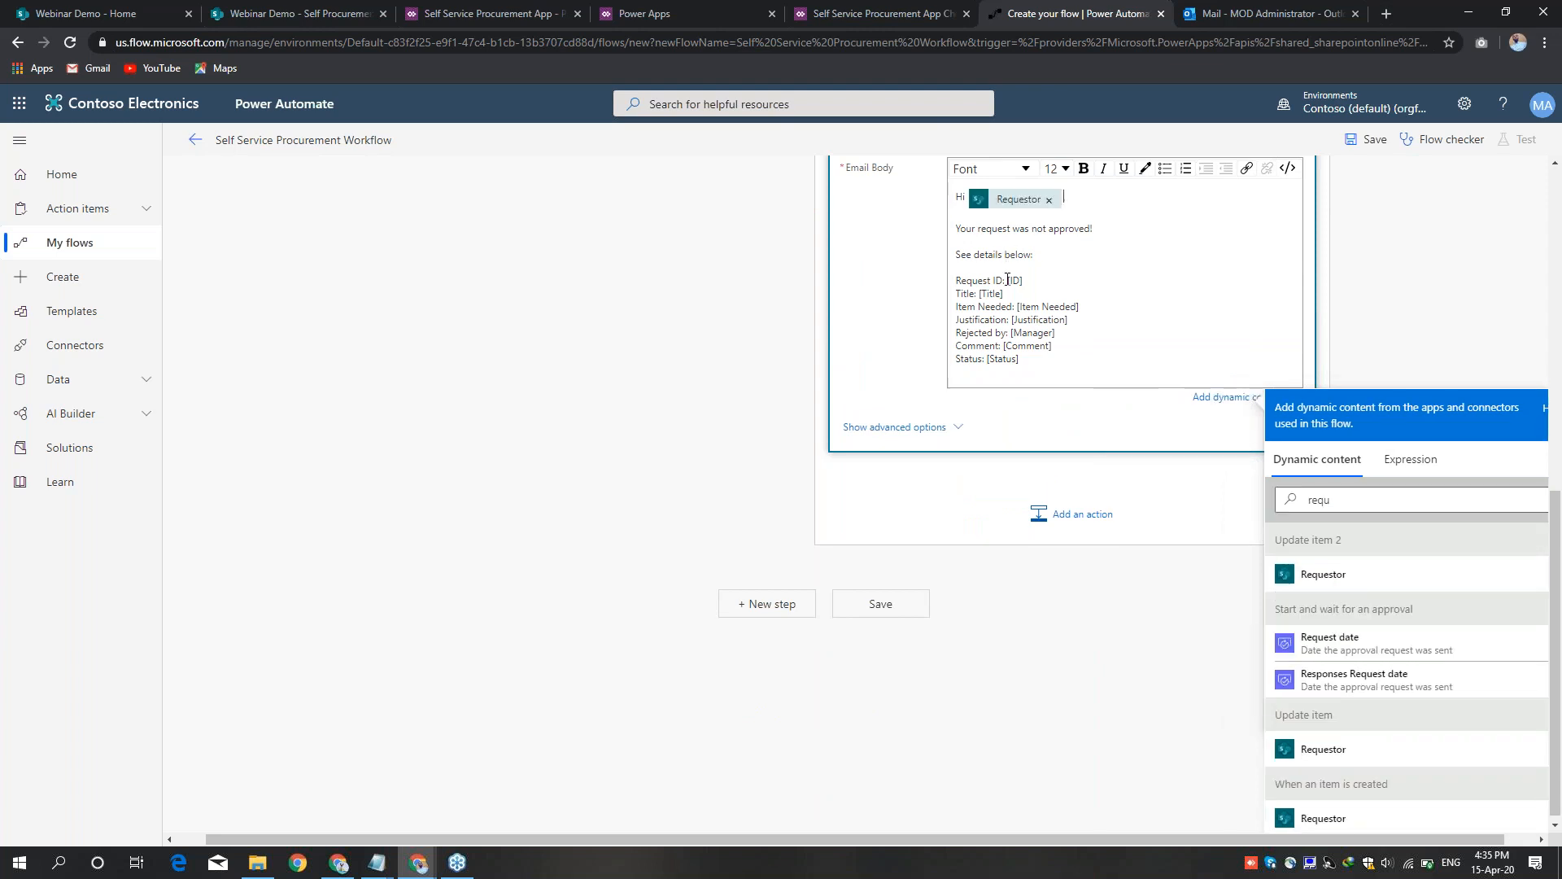
# Step: Replace the [ID] placeholder after Request ID with the ID dynamic value from Update item 2
pyautogui.moveTo(1008, 279); pyautogui.dragTo(1030, 278)
pyautogui.press('BackSpace')
pyautogui.click(1309, 500)
pyautogui.doubleClick(1307, 501)
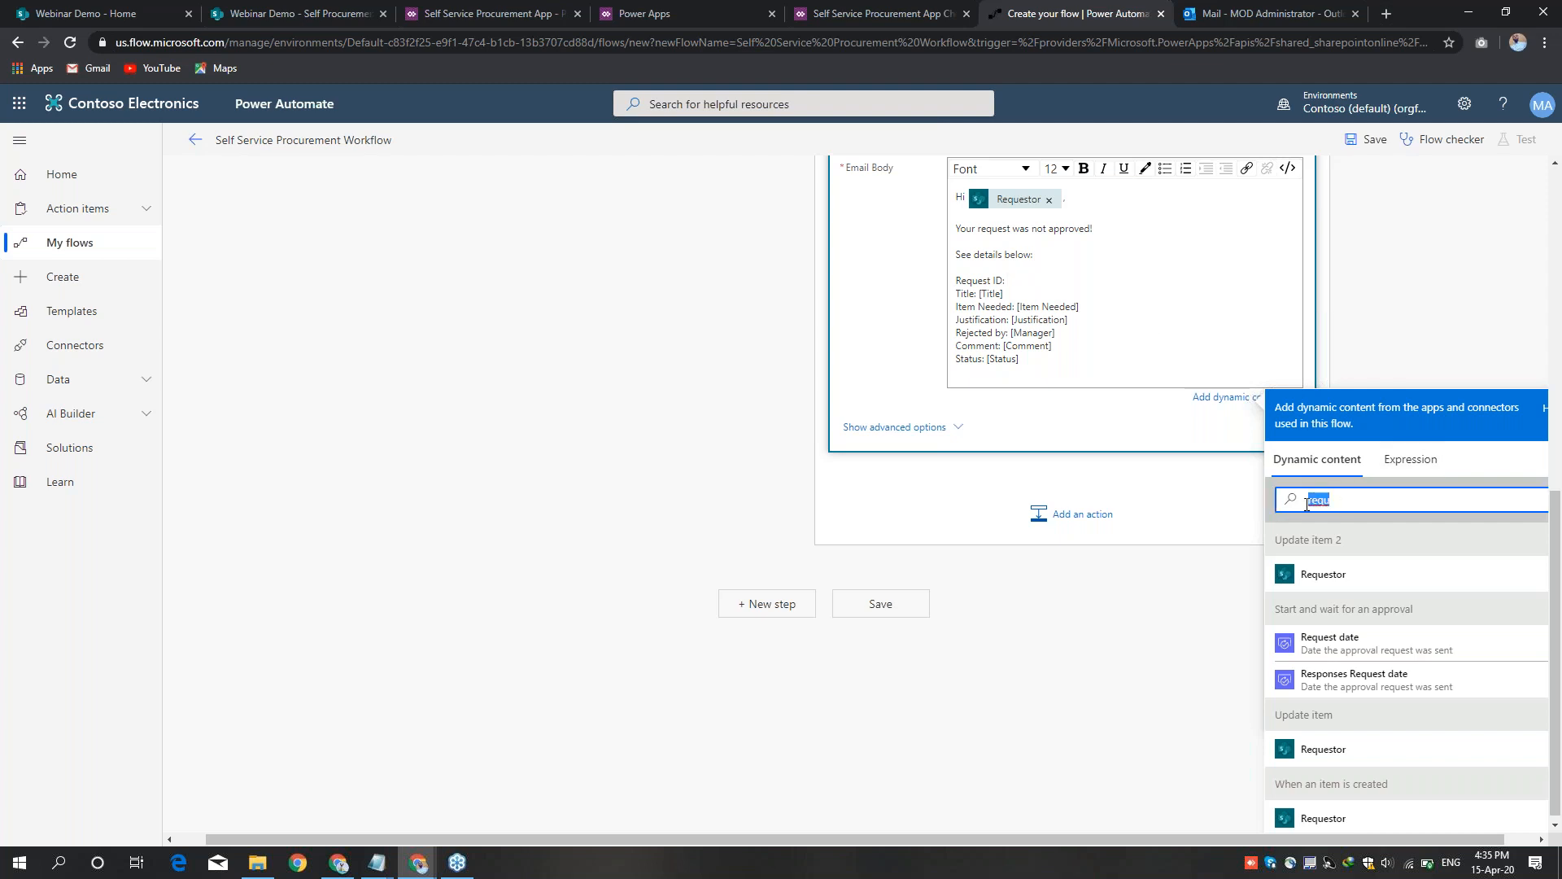
pyautogui.write('id')
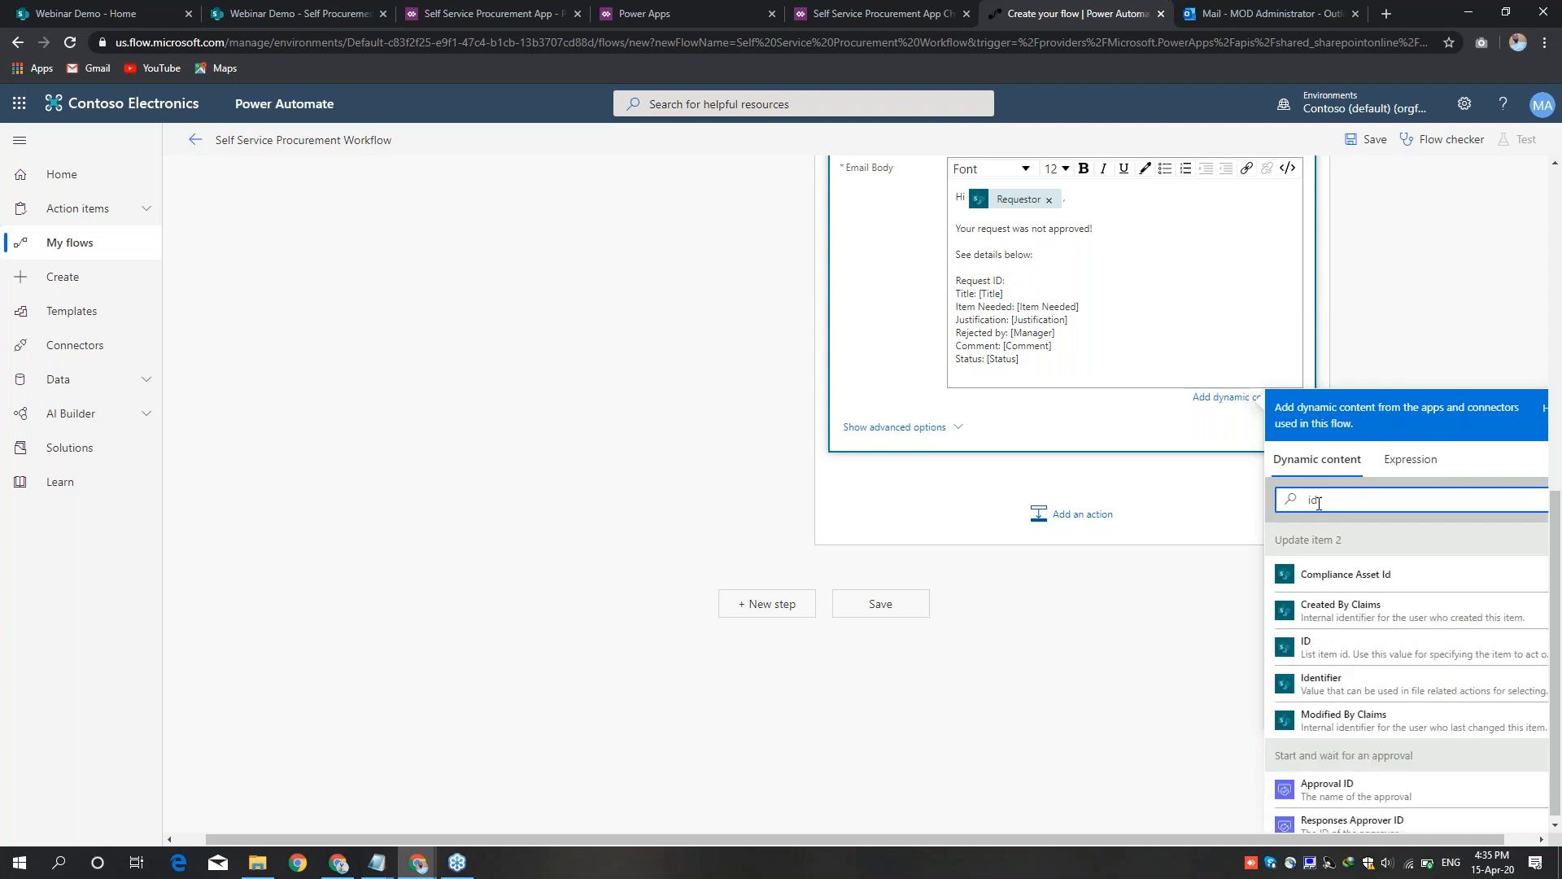
pyautogui.scroll(-2, 1452, 630)
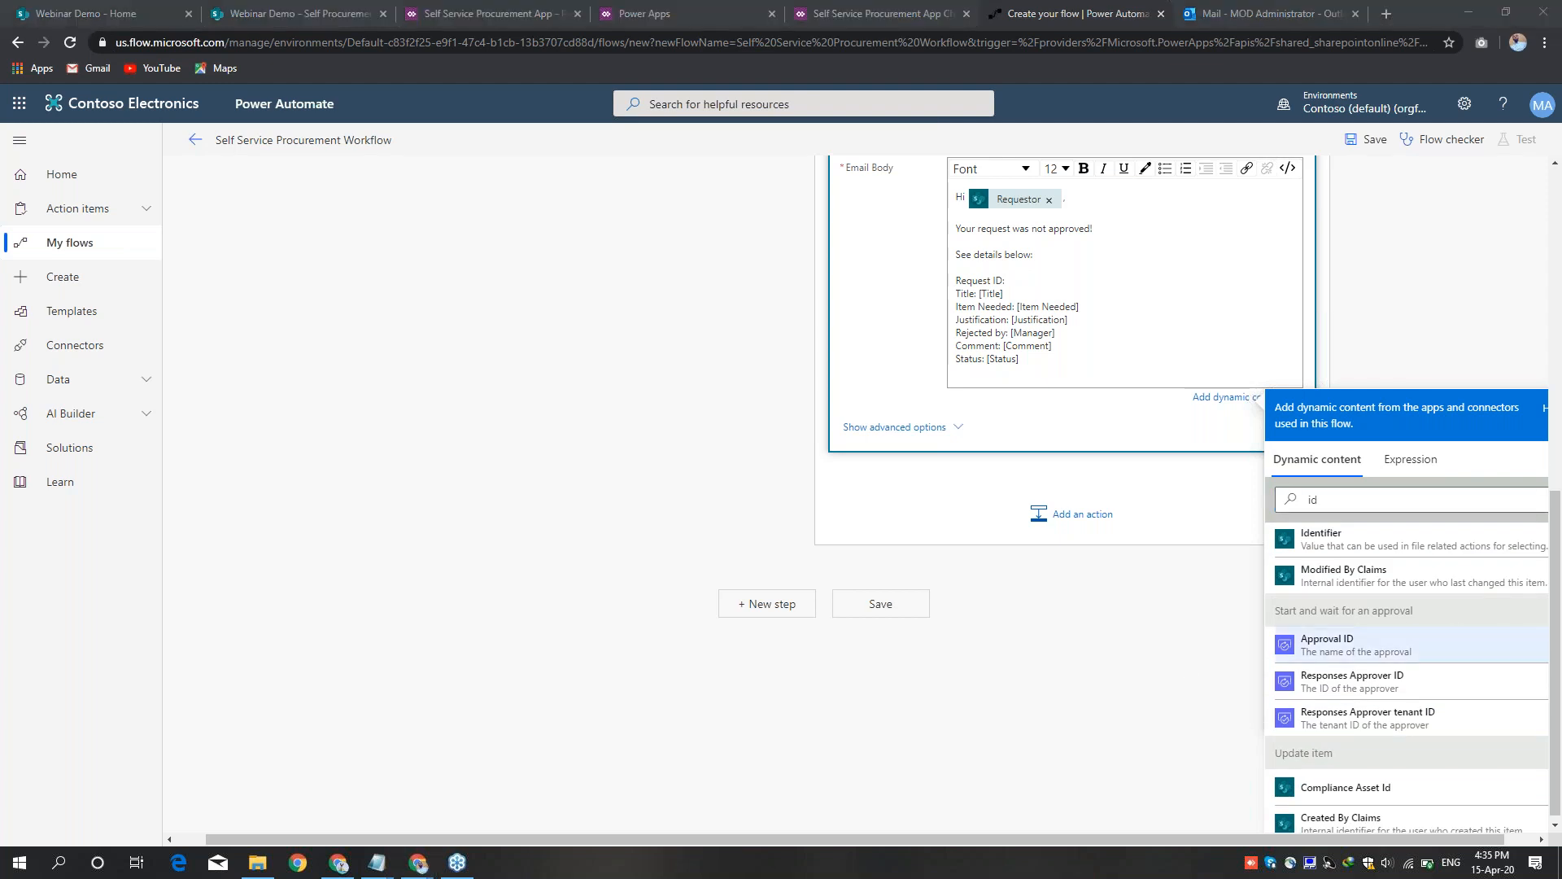
pyautogui.scroll(2, 1412, 569)
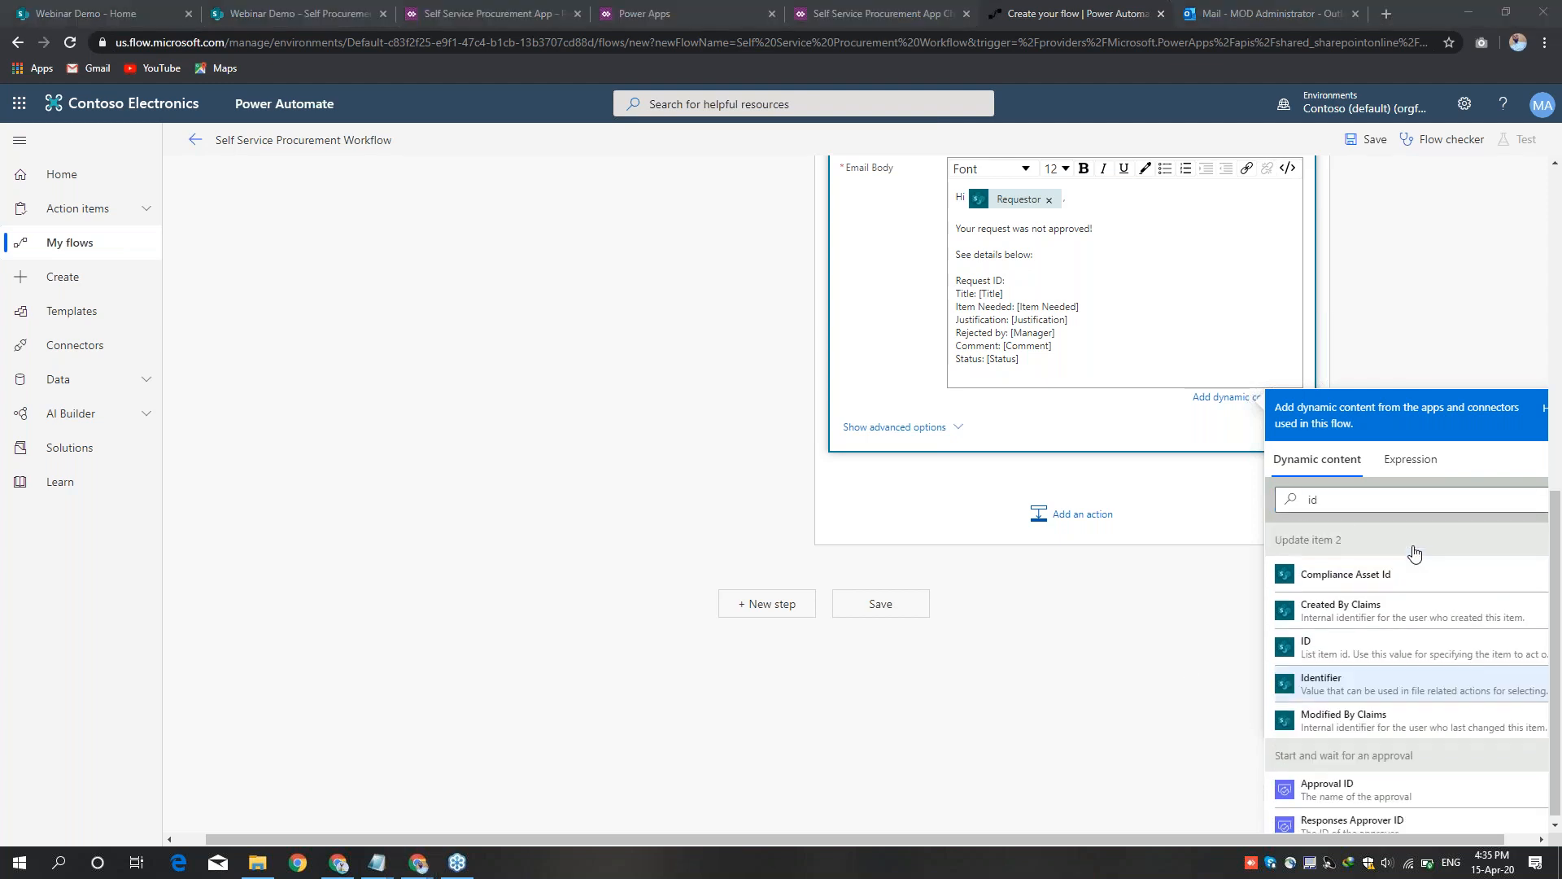
pyautogui.click(1330, 646)
# Step: Replace the [Title] placeholder in the email body with the Title dynamic value from Update item 2
pyautogui.moveTo(978, 300); pyautogui.dragTo(1024, 305)
pyautogui.press('BackSpace')
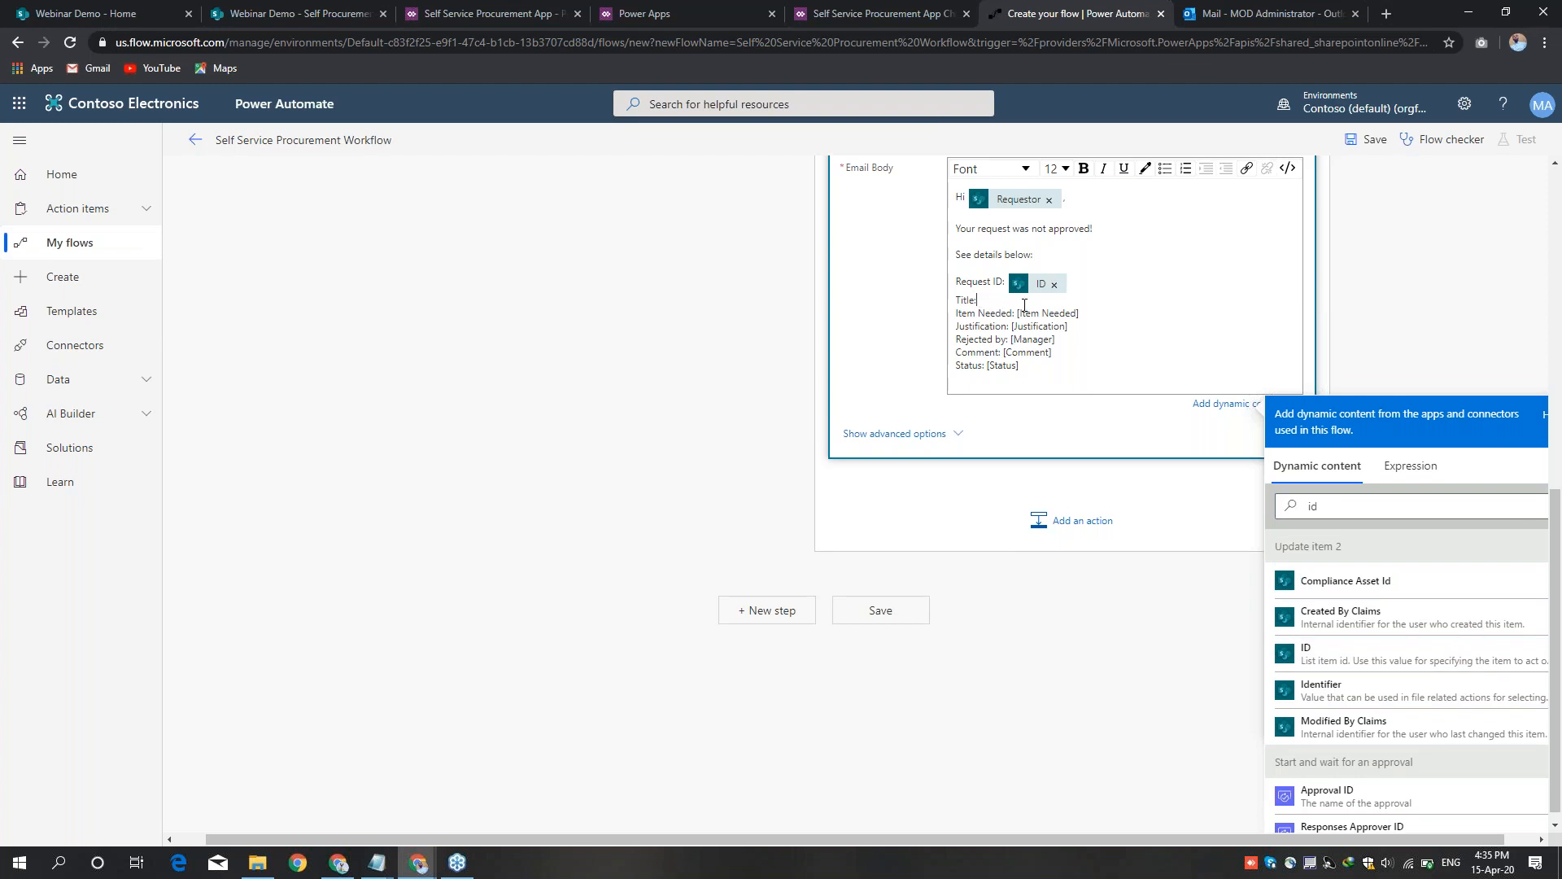
pyautogui.click(1312, 505)
pyautogui.doubleClick(1312, 506)
pyautogui.write('tit')
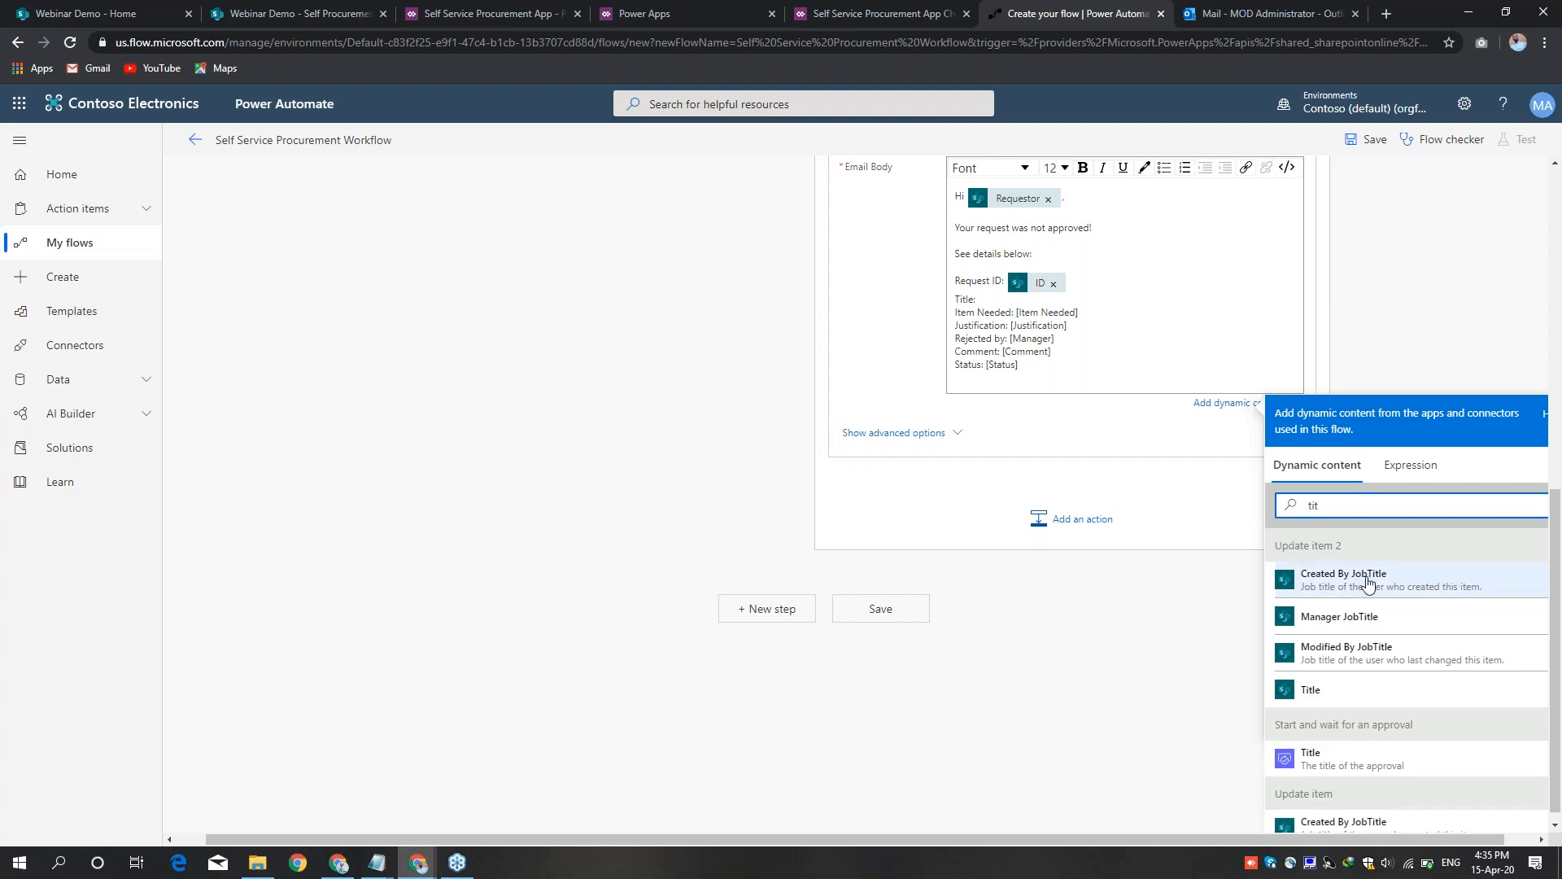
pyautogui.click(1330, 691)
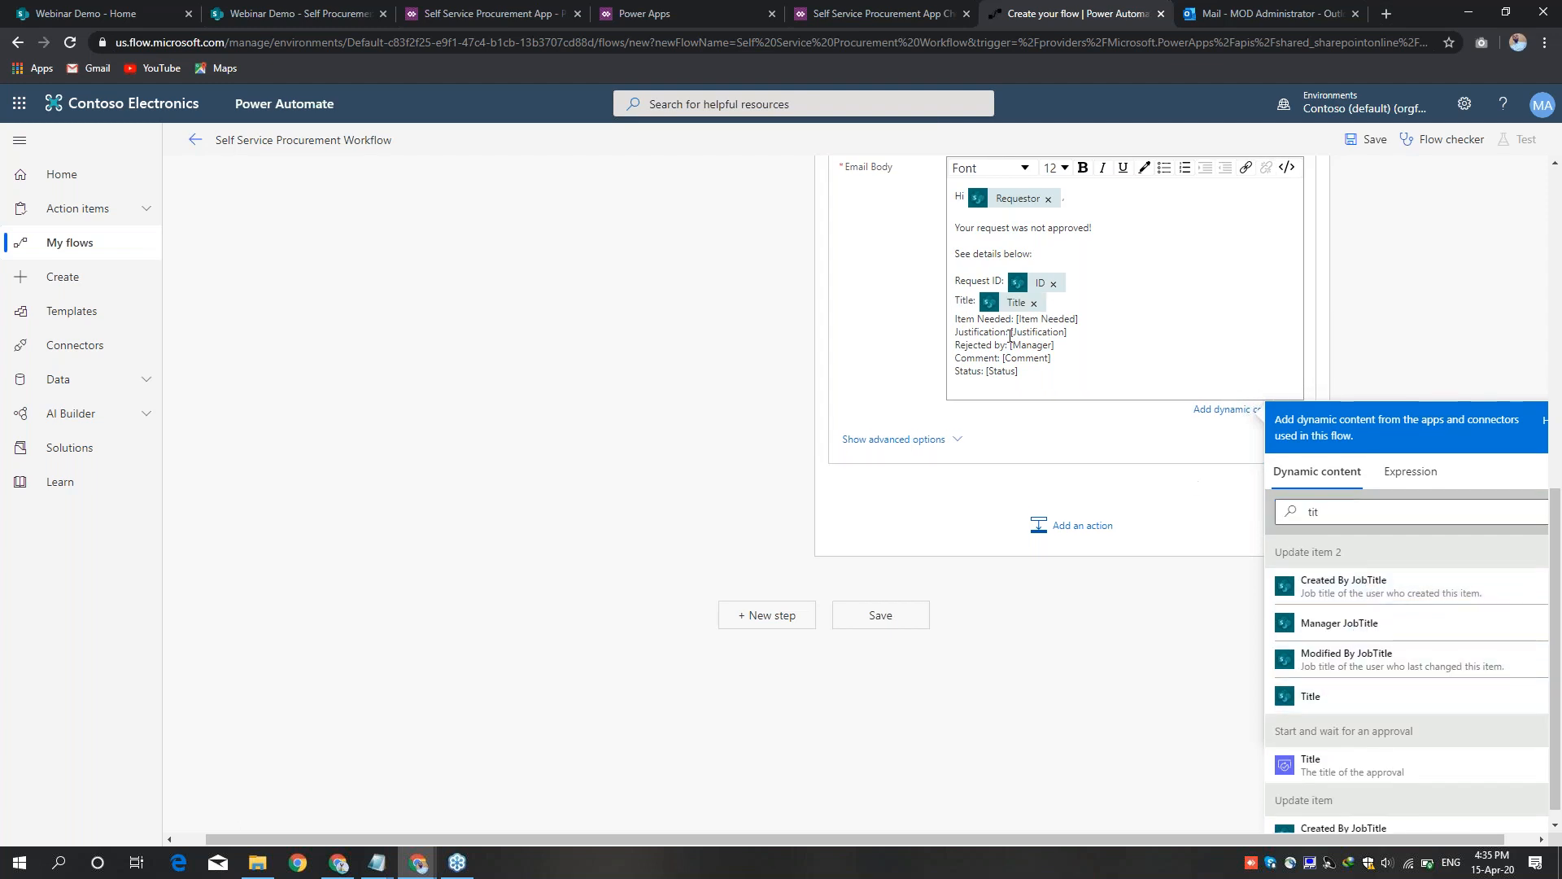
# Step: Replace the [Item Needed] placeholder in the email body with Update item 2's ItemNeeded Value
pyautogui.moveTo(1018, 319); pyautogui.dragTo(1098, 318)
pyautogui.press('BackSpace')
pyautogui.doubleClick(1313, 511)
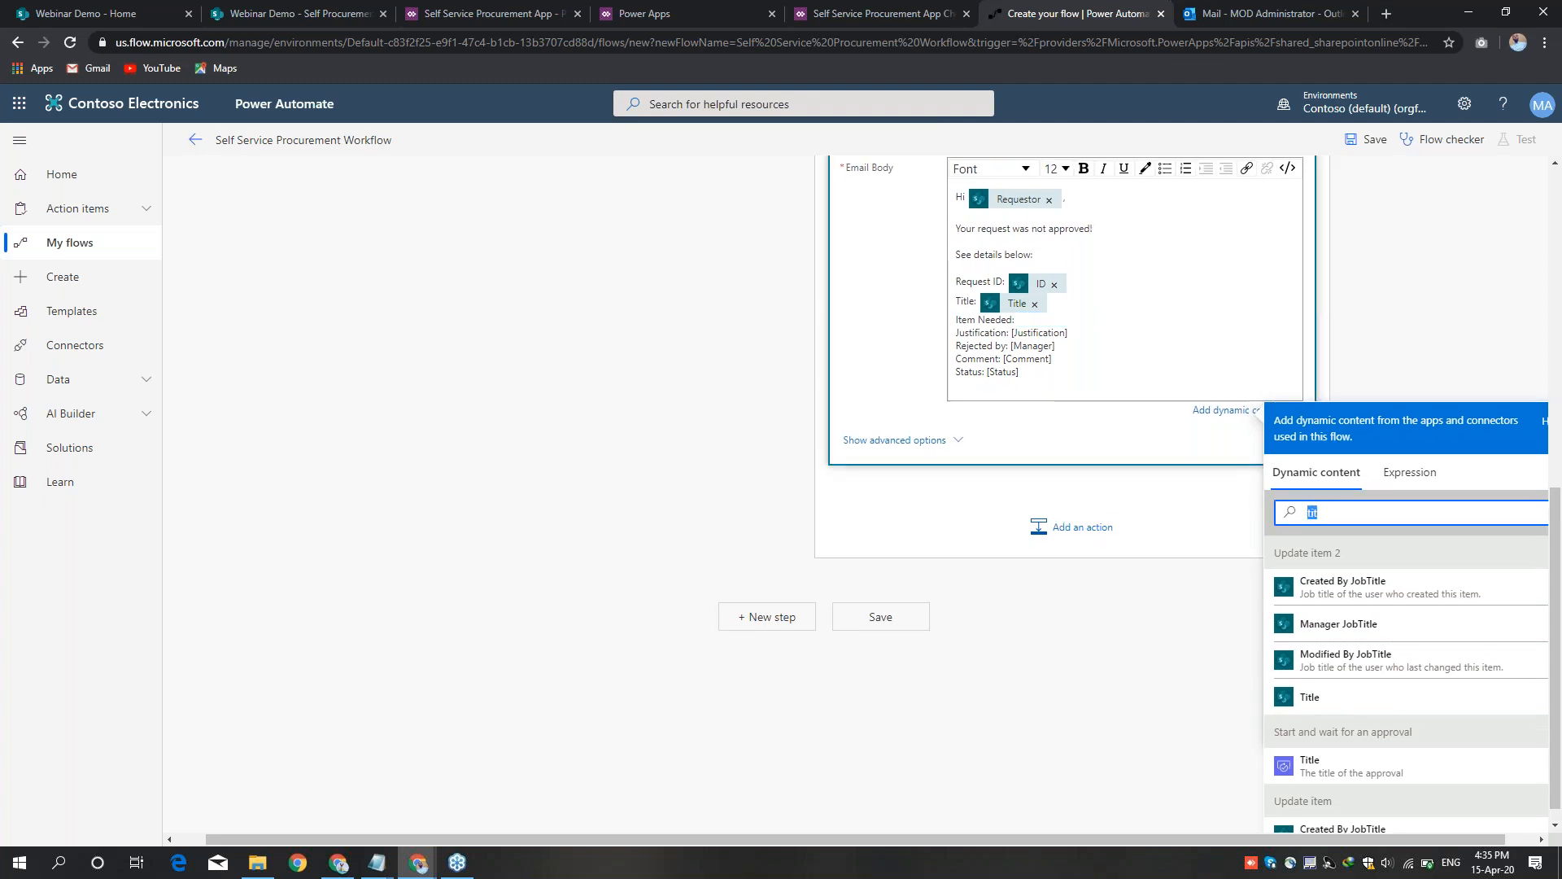
pyautogui.write('itemn')
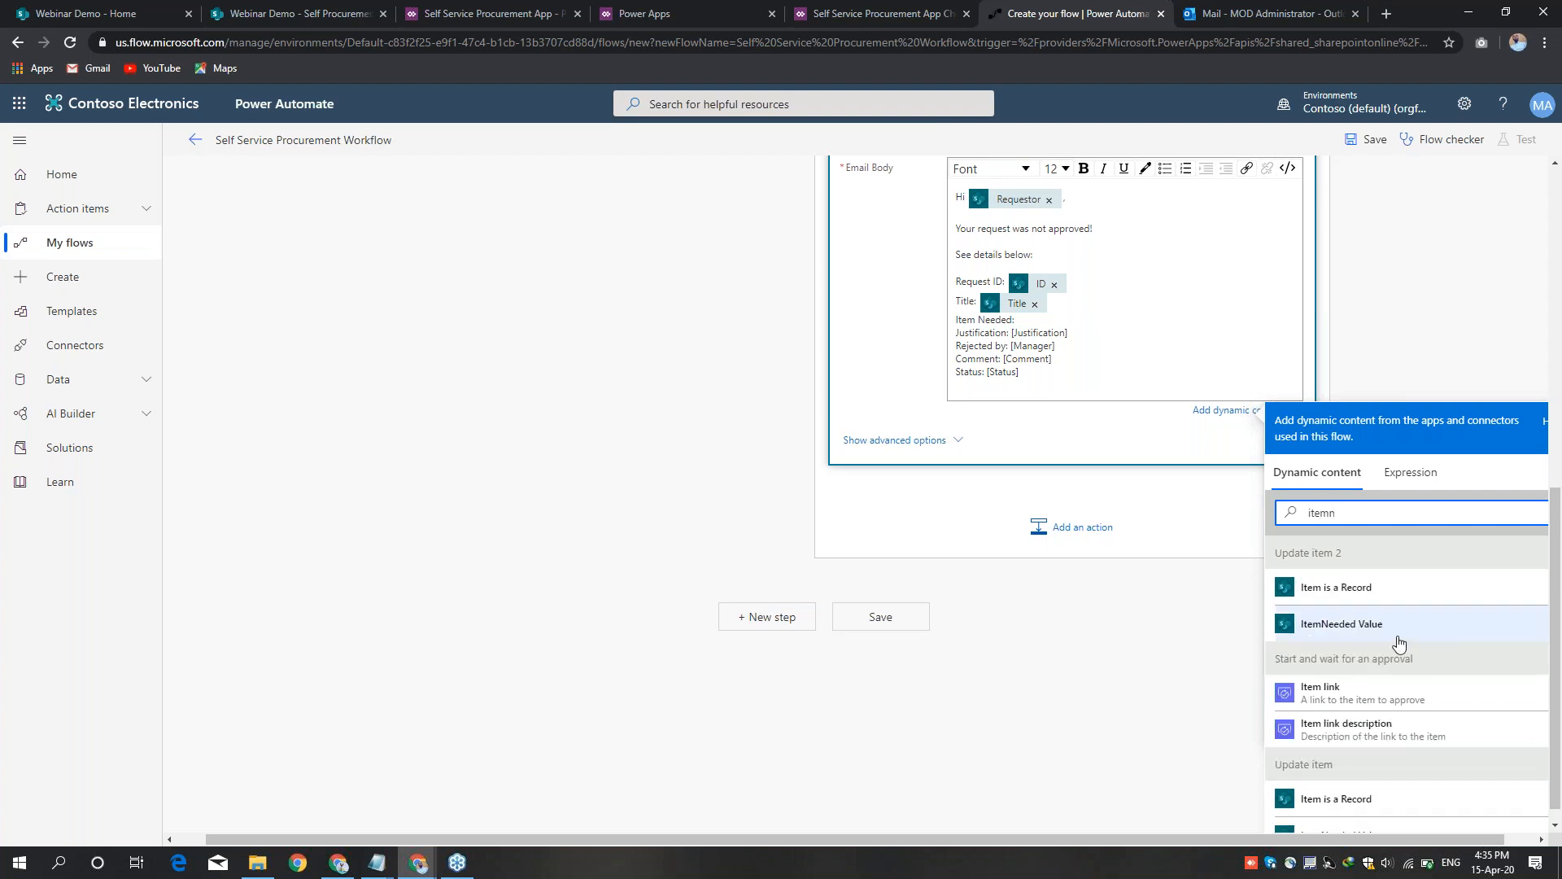
pyautogui.click(1406, 640)
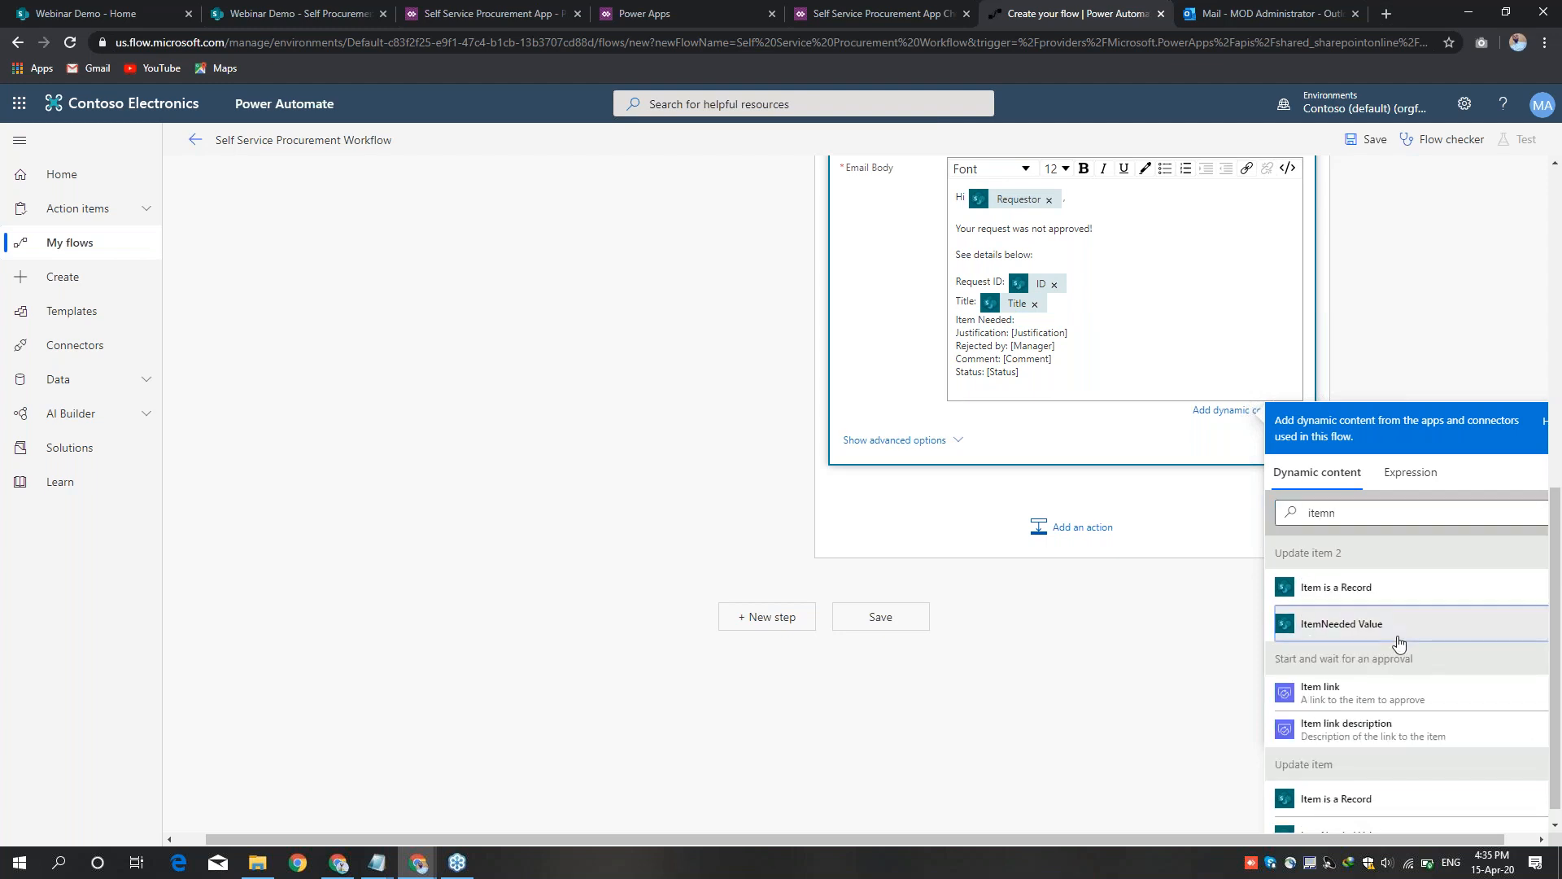
# Step: Replace the [Justification] placeholder in the email body with the Justification dynamic value from Update item 2
pyautogui.moveTo(1012, 339); pyautogui.dragTo(1069, 339)
pyautogui.press('BackSpace')
pyautogui.click(1344, 521)
pyautogui.moveTo(1345, 521); pyautogui.dragTo(1278, 524)
pyautogui.write('jus')
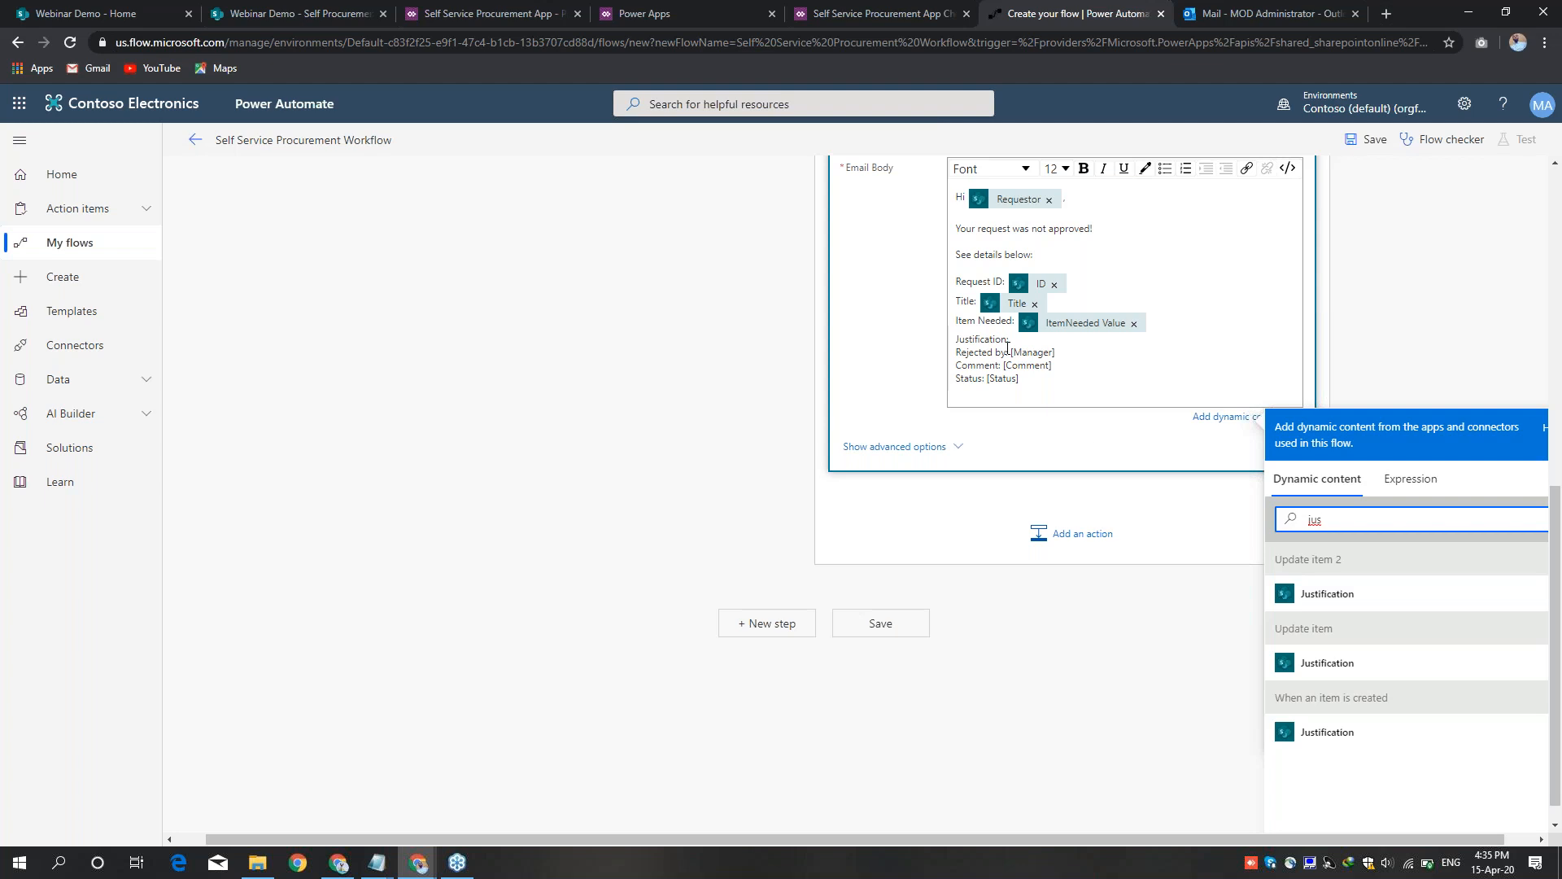
pyautogui.click(1345, 594)
# Step: Replace the [Manager] placeholder after Rejected by with the approval's Responses Approver name and reopen the email notification card
pyautogui.moveTo(1010, 359); pyautogui.dragTo(1070, 358)
pyautogui.press('BackSpace')
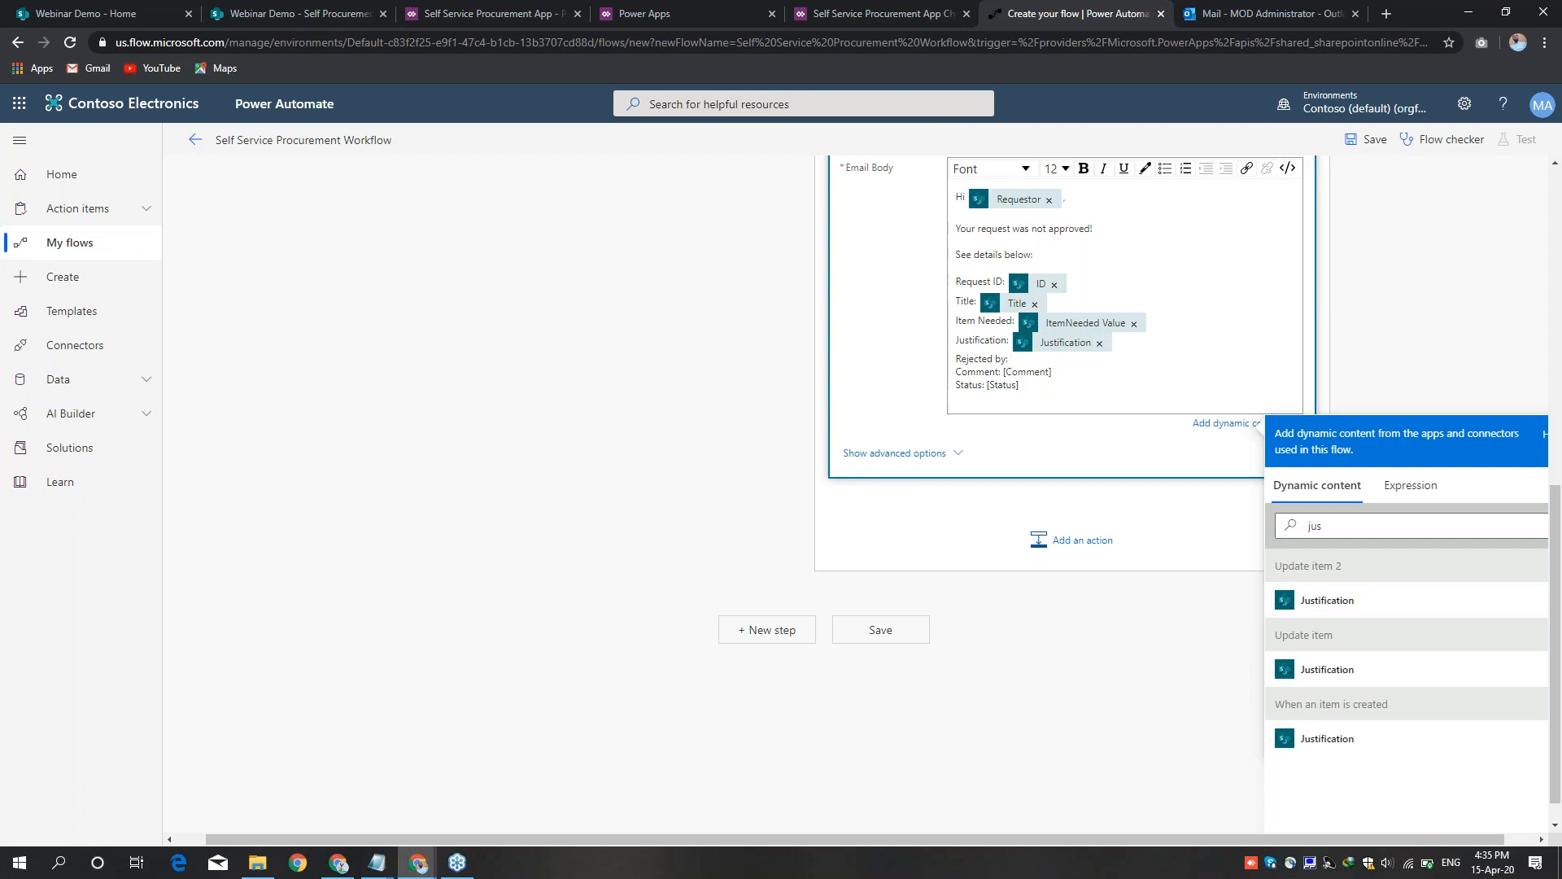
pyautogui.doubleClick(1315, 525)
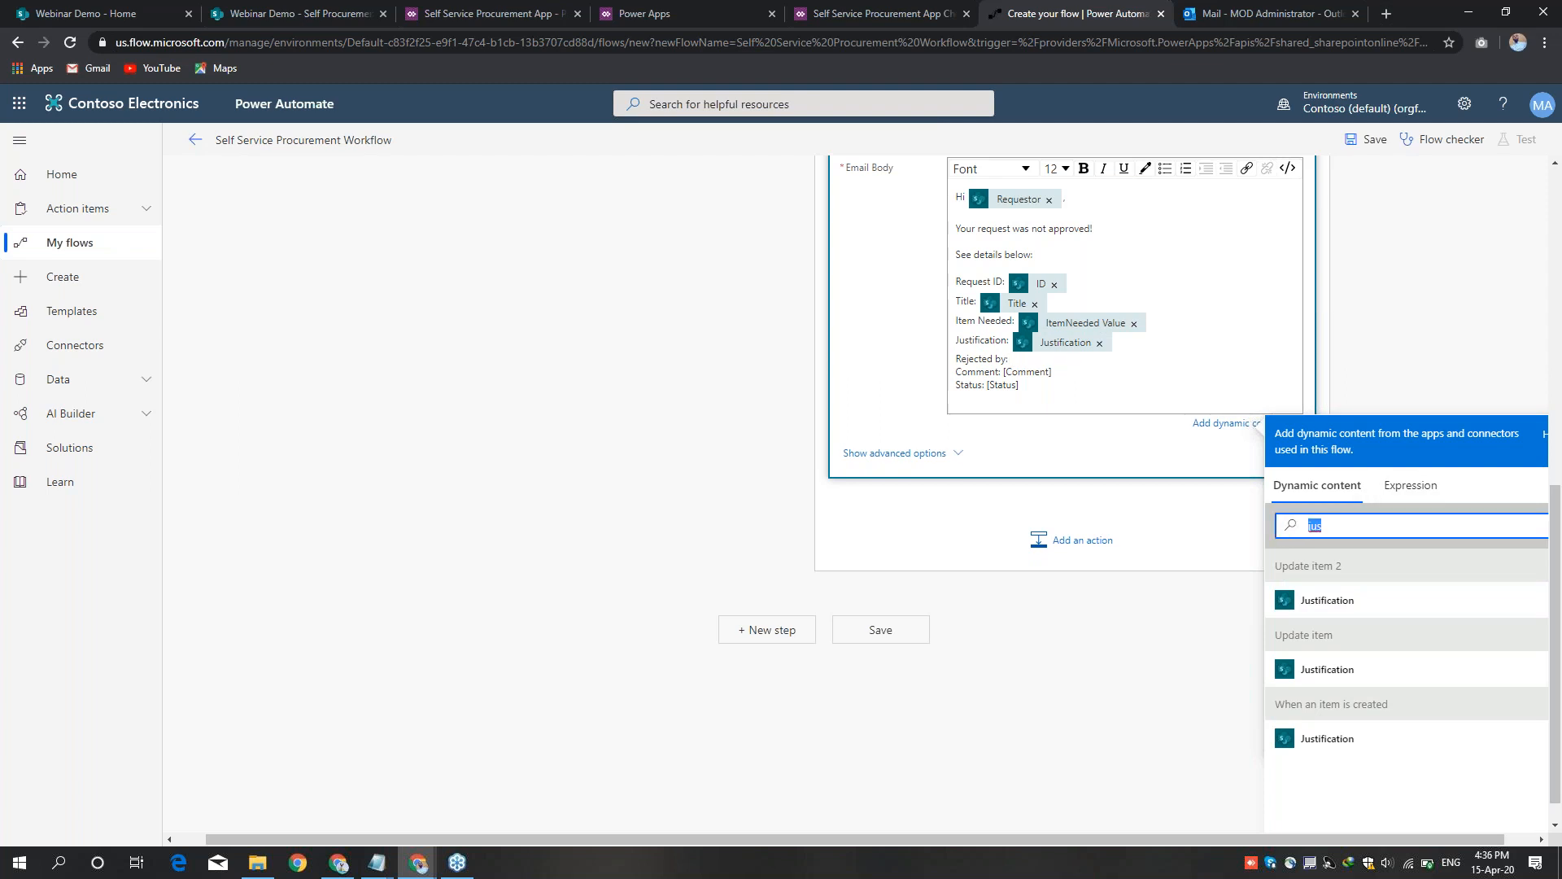
pyautogui.write('appro')
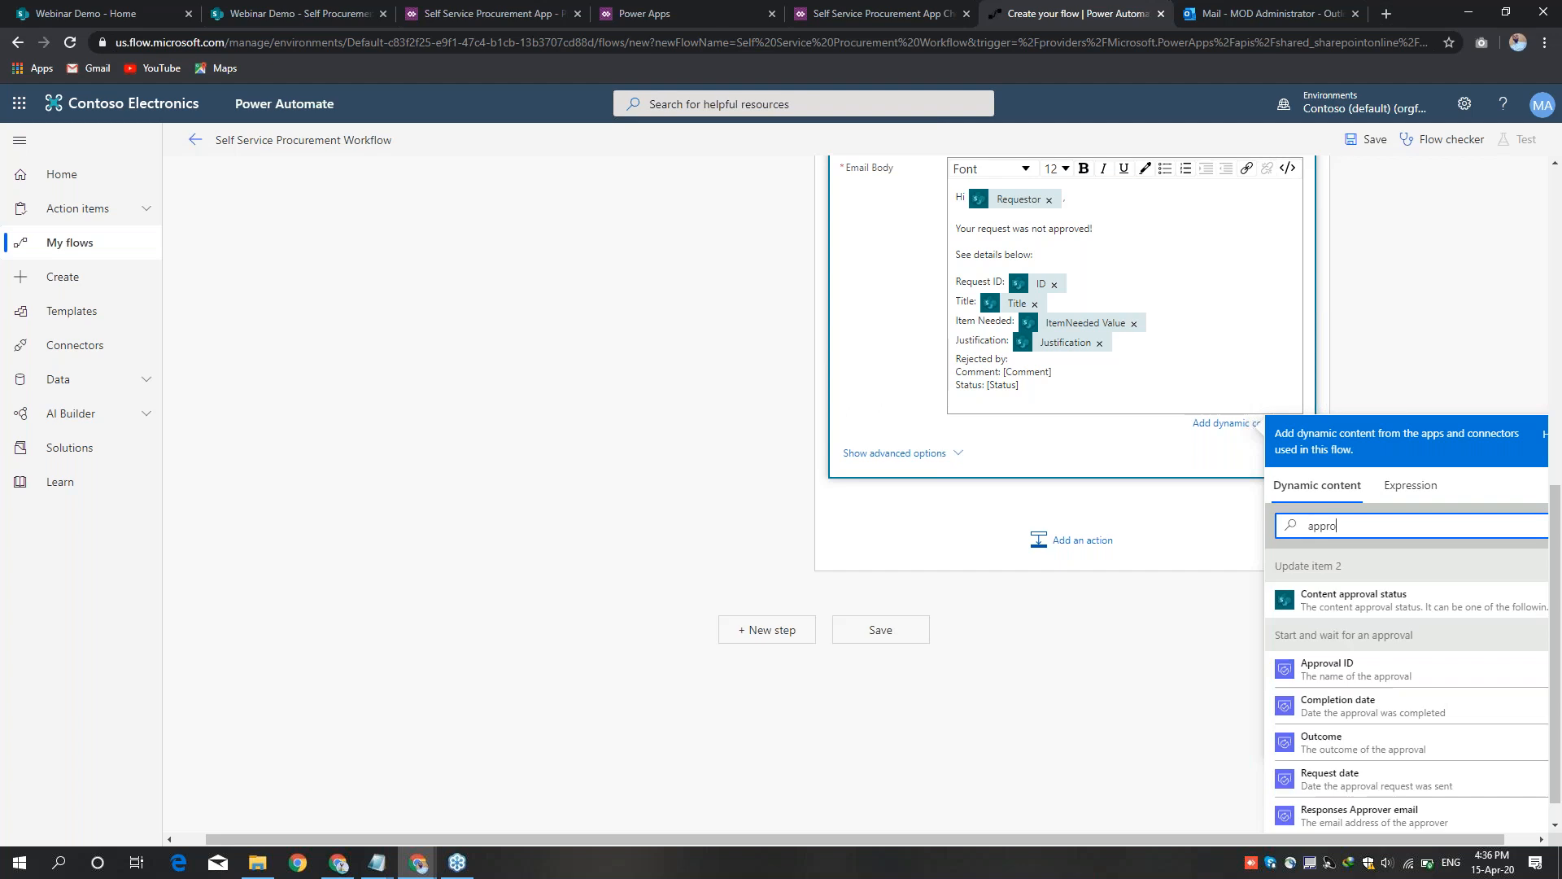
pyautogui.scroll(-2, 1384, 707)
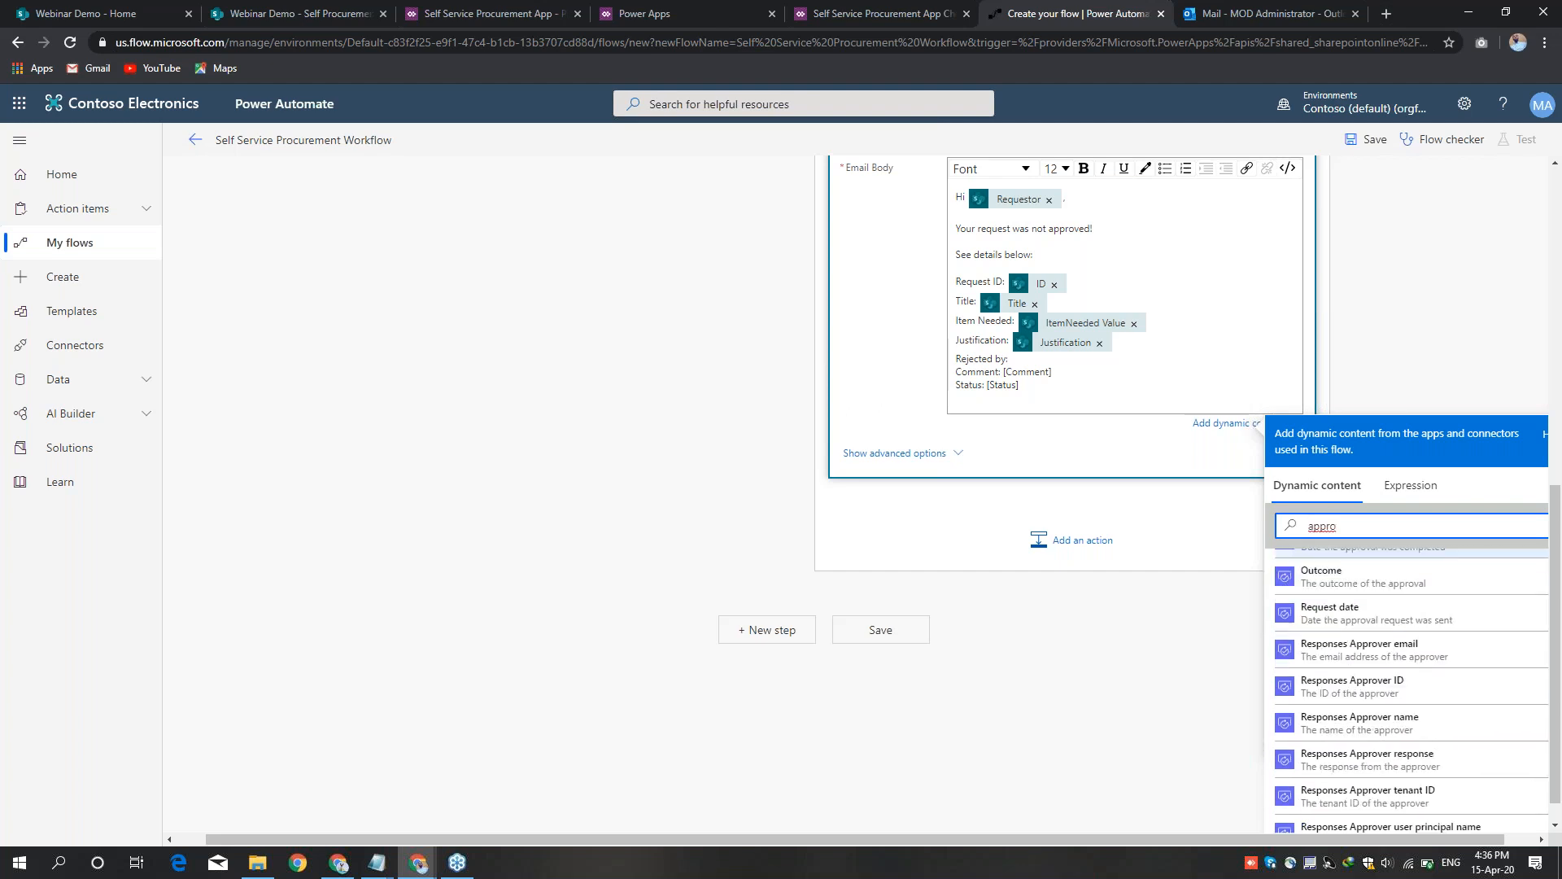
pyautogui.click(1381, 733)
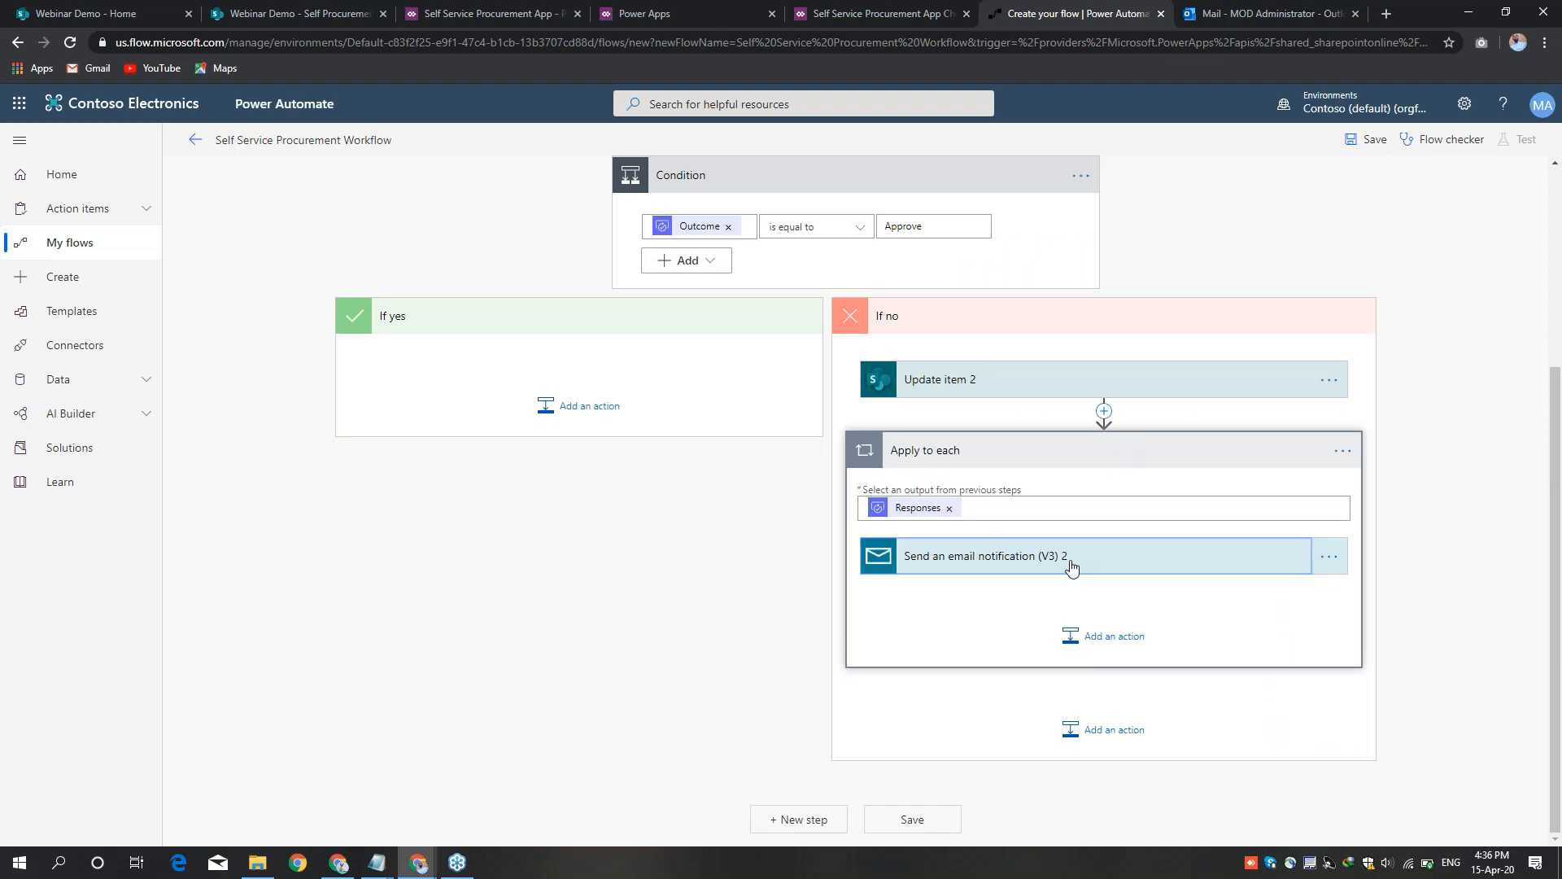
pyautogui.click(1170, 548)
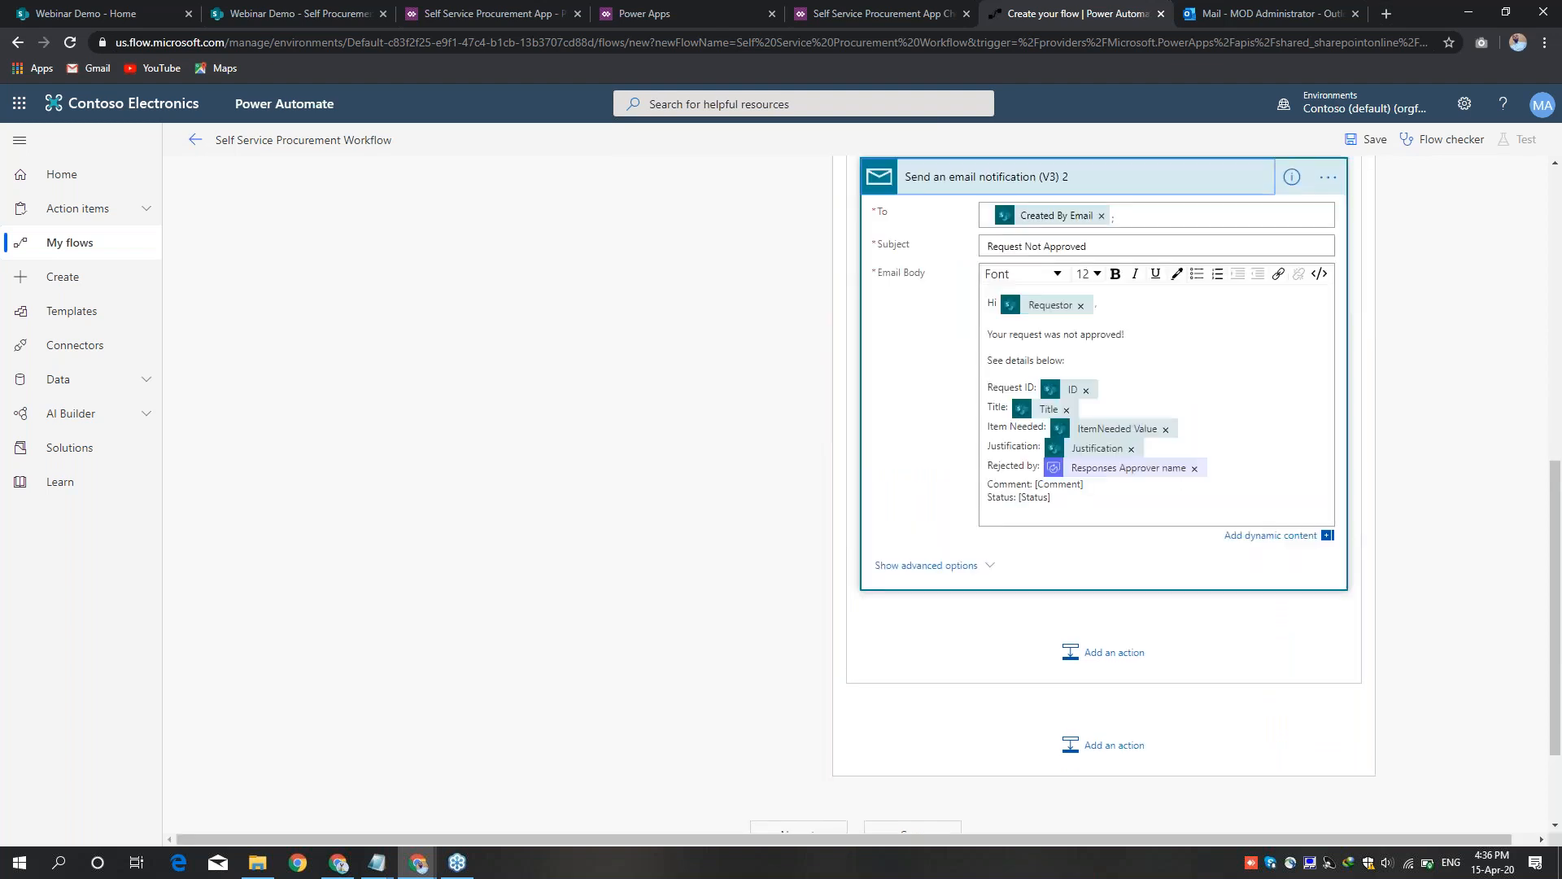
# Step: Replace the [Comment] placeholder in the rejection email body with the approval's Responses Comments dynamic value
pyautogui.click(1042, 340)
pyautogui.doubleClick(1058, 340)
pyautogui.press('BackSpace')
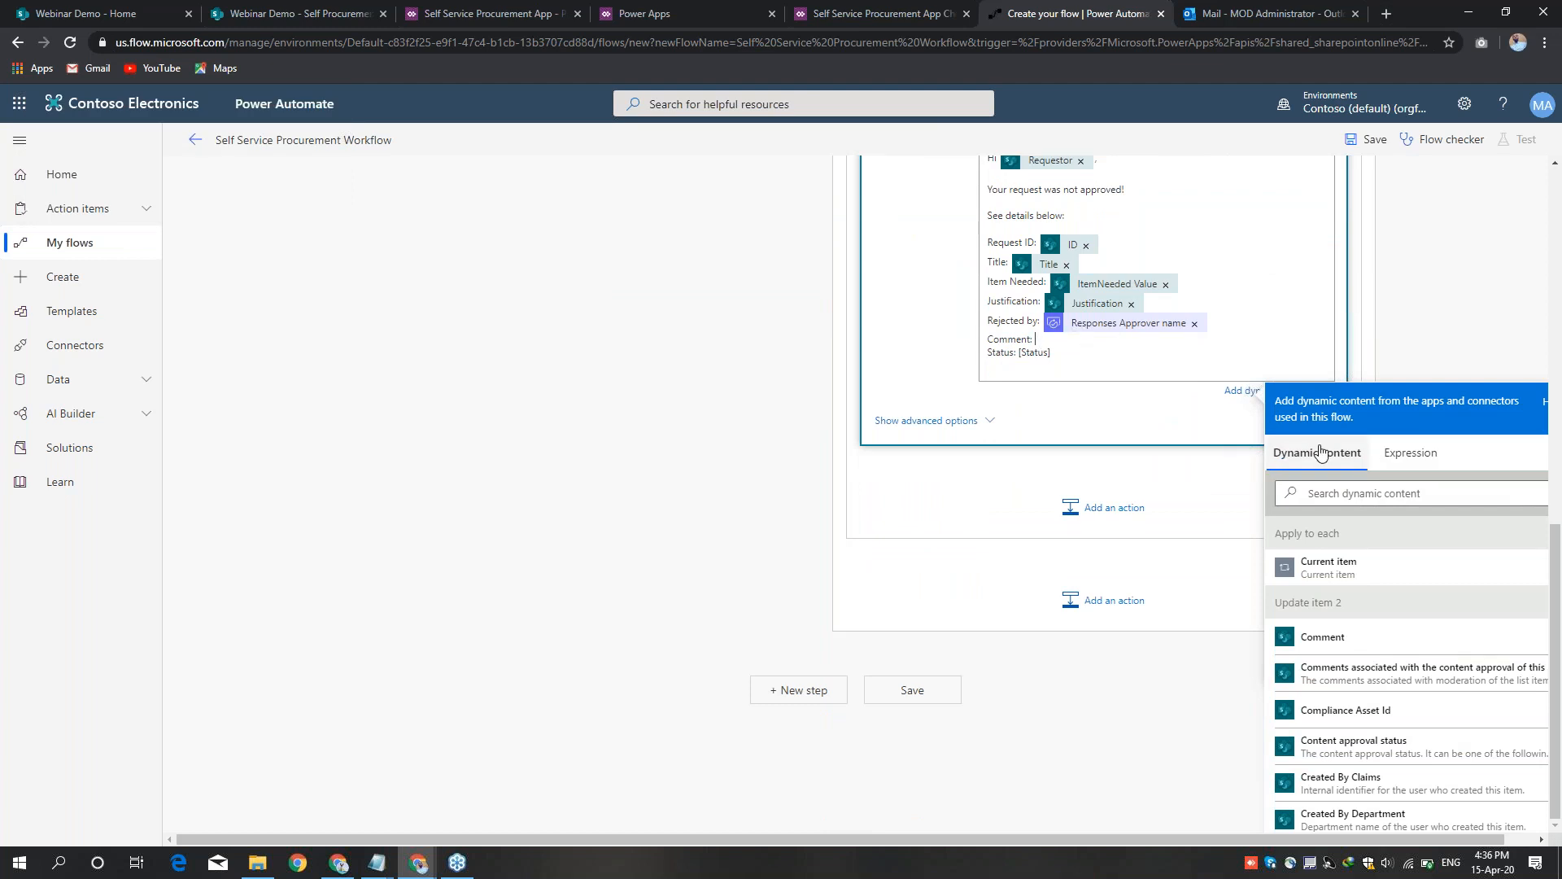
pyautogui.click(1332, 494)
pyautogui.write('comm')
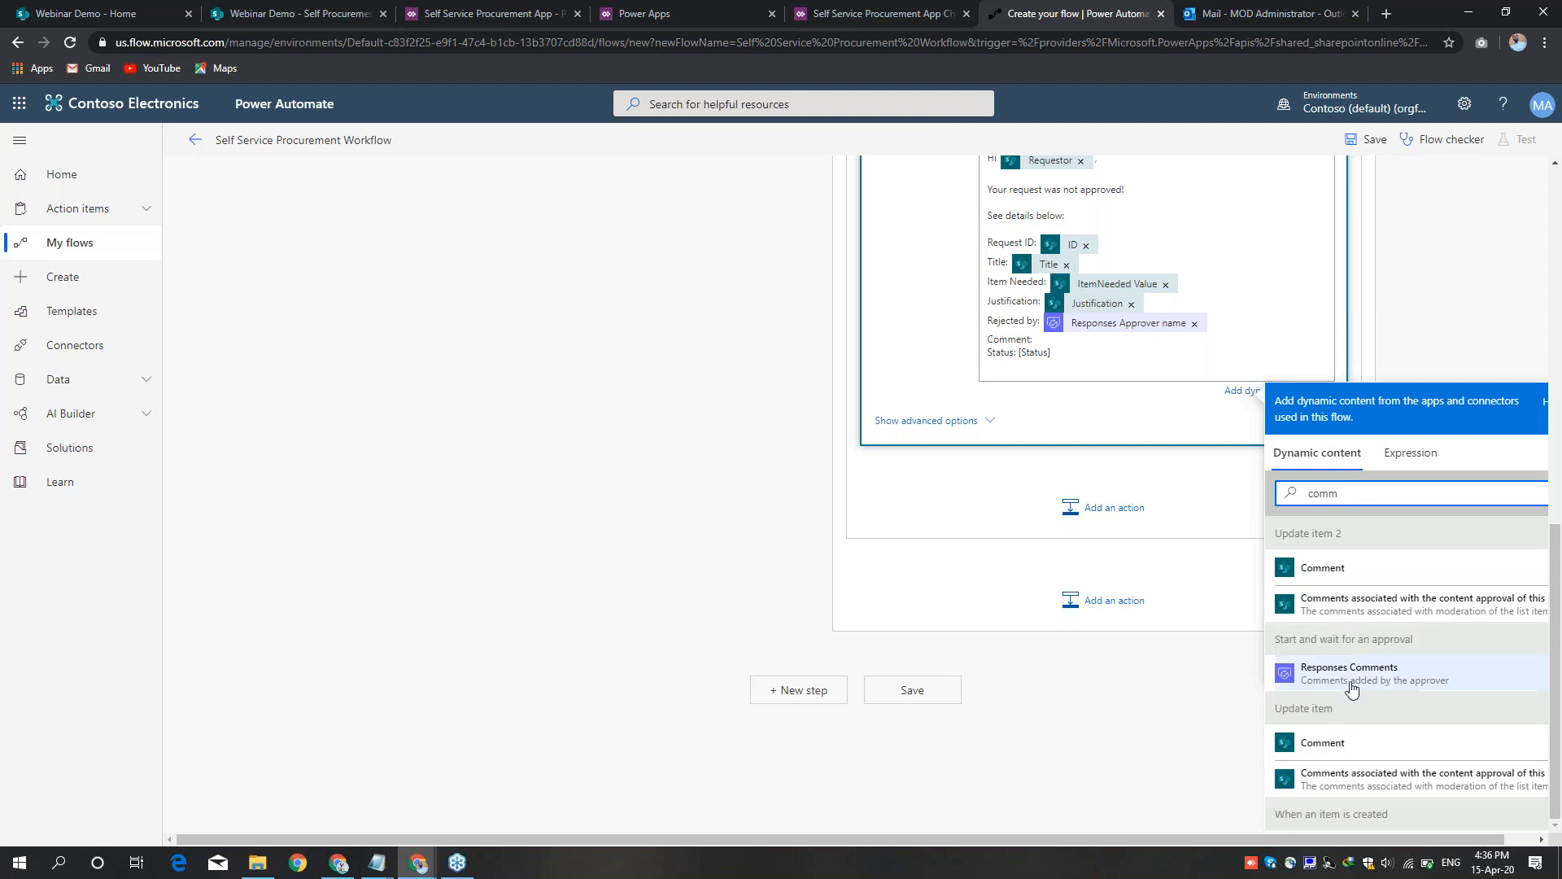
pyautogui.click(1351, 673)
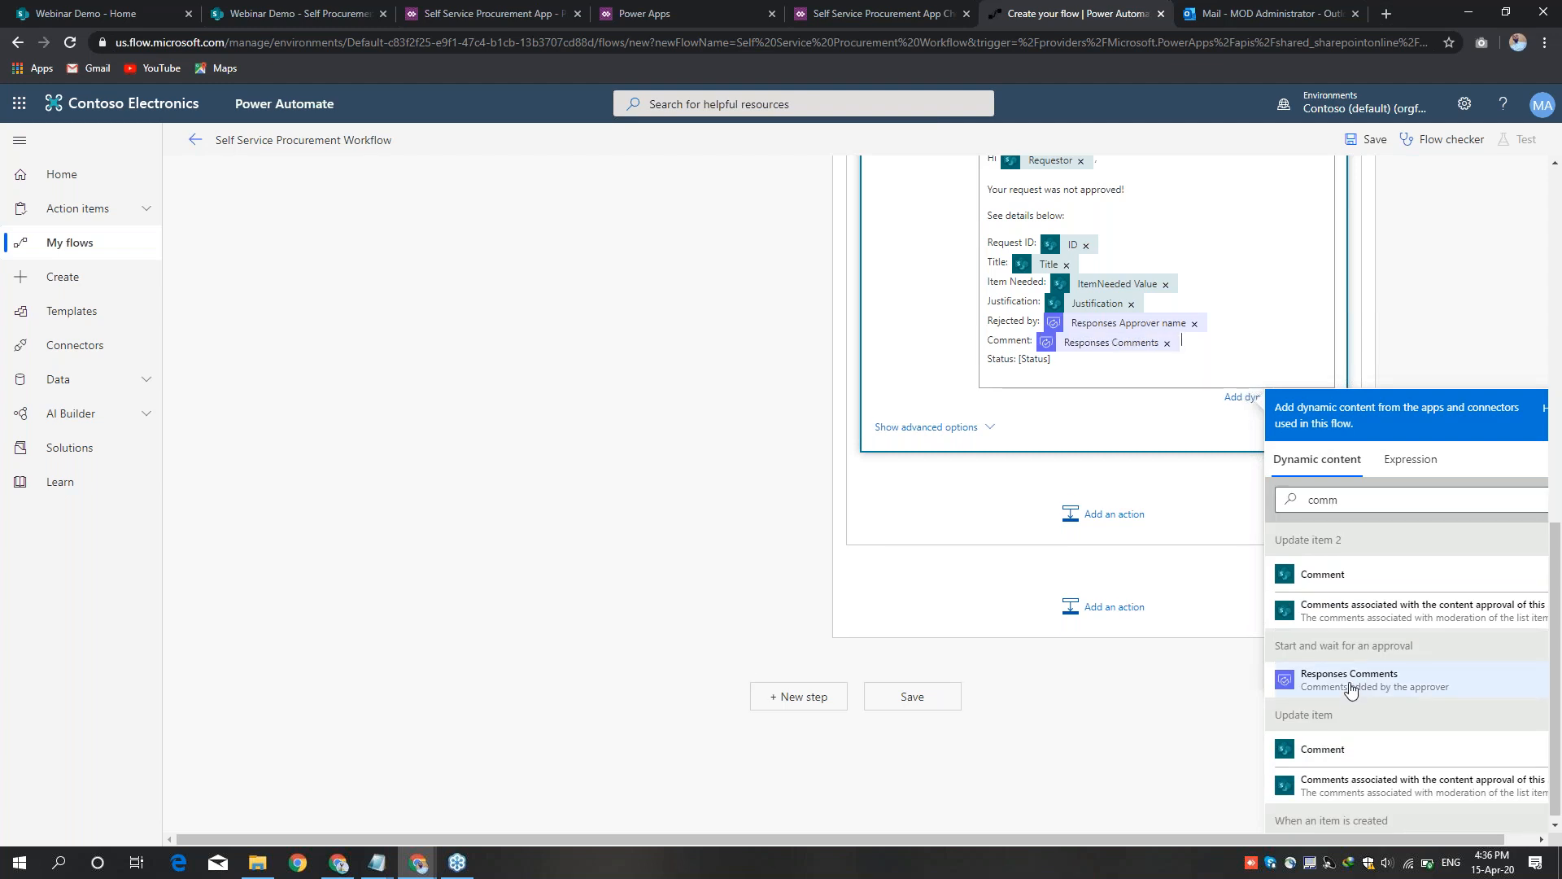
# Step: Replace the [Status] placeholder in the rejection email body with Update item 2's Status Value, and collapse the email and Apply to each cards
pyautogui.moveTo(1019, 360); pyautogui.dragTo(1055, 361)
pyautogui.press('BackSpace')
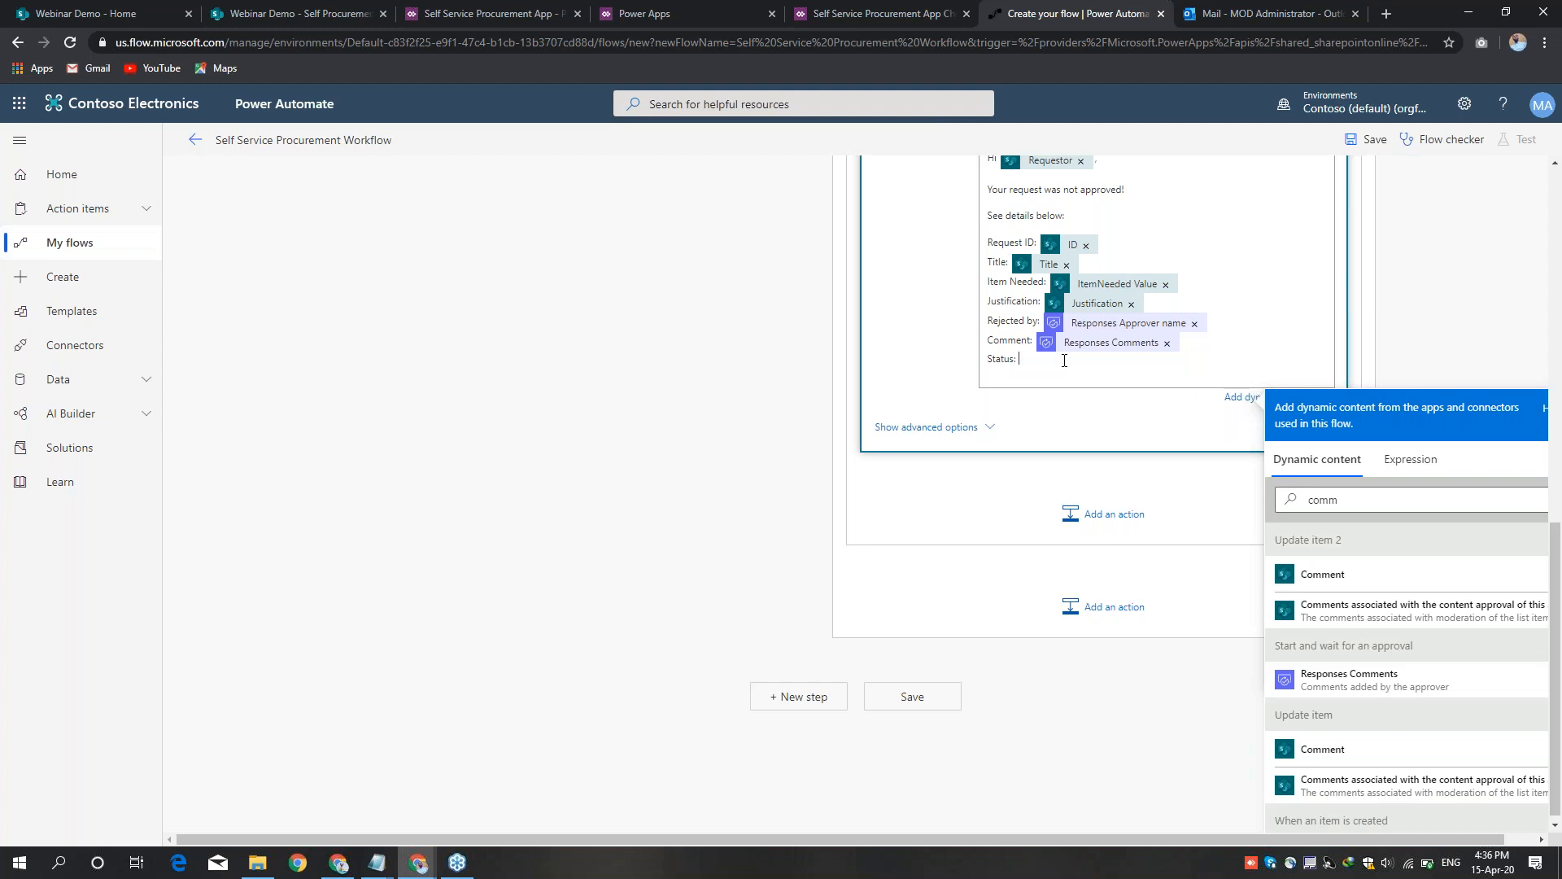
pyautogui.click(1317, 459)
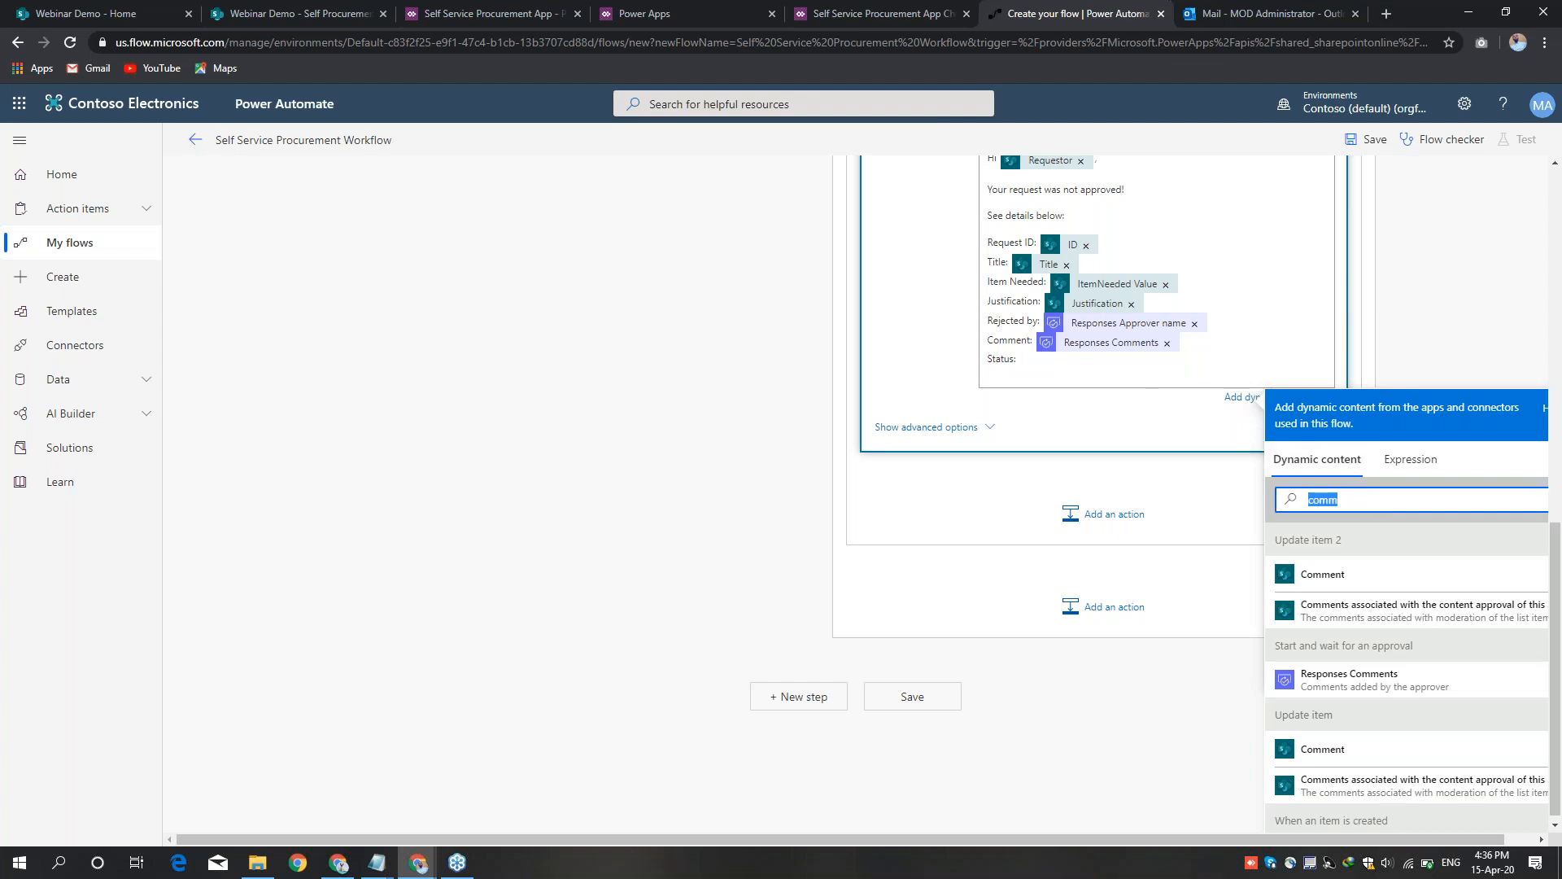
pyautogui.write('sts')
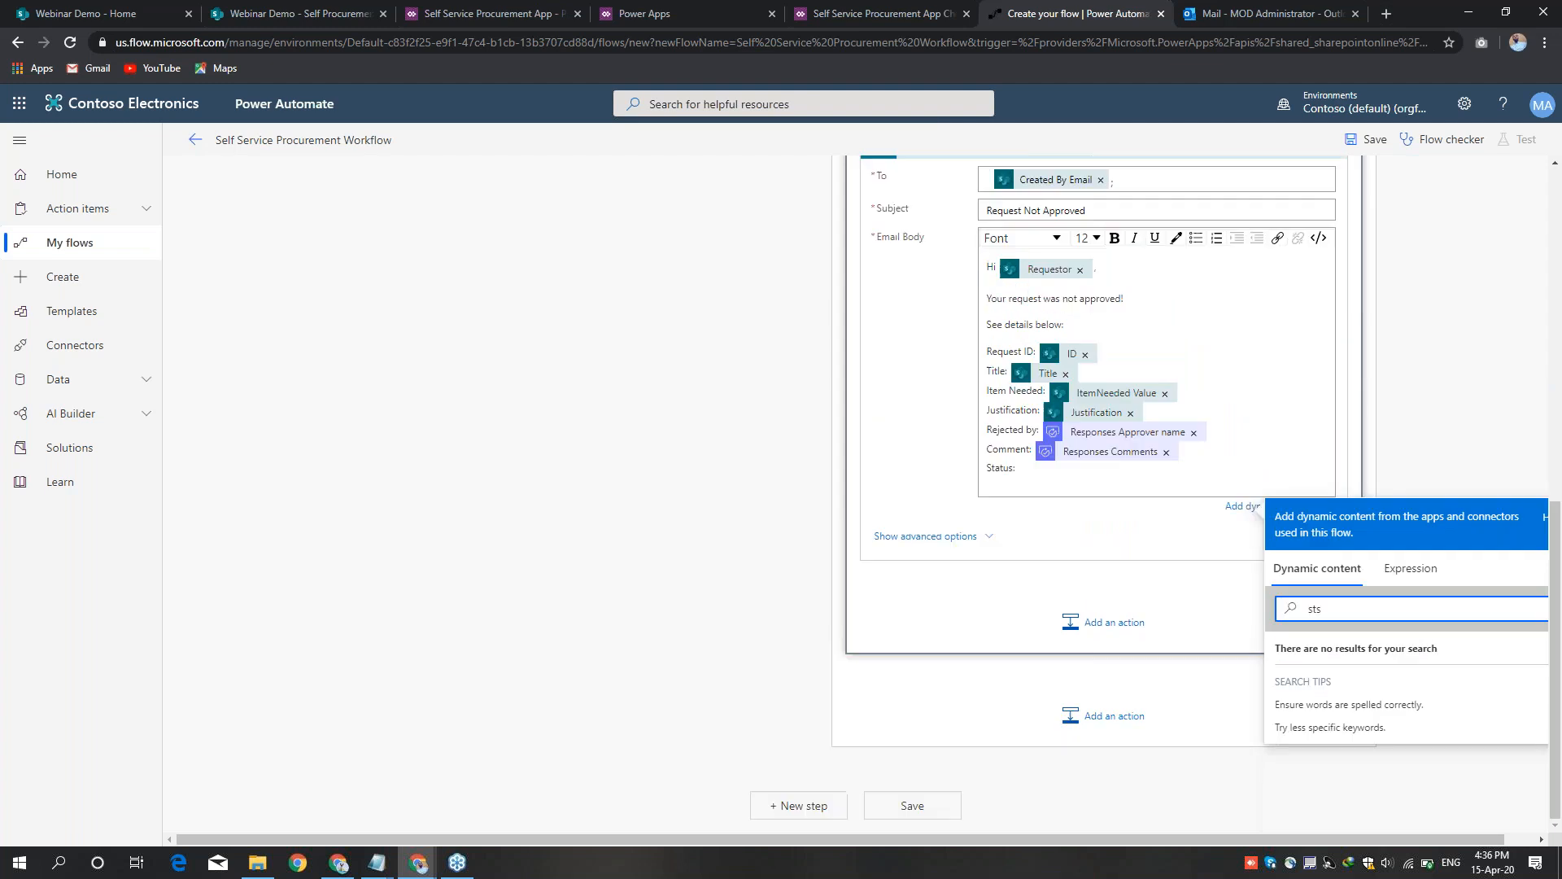
pyautogui.press('BackSpace')
pyautogui.write('a')
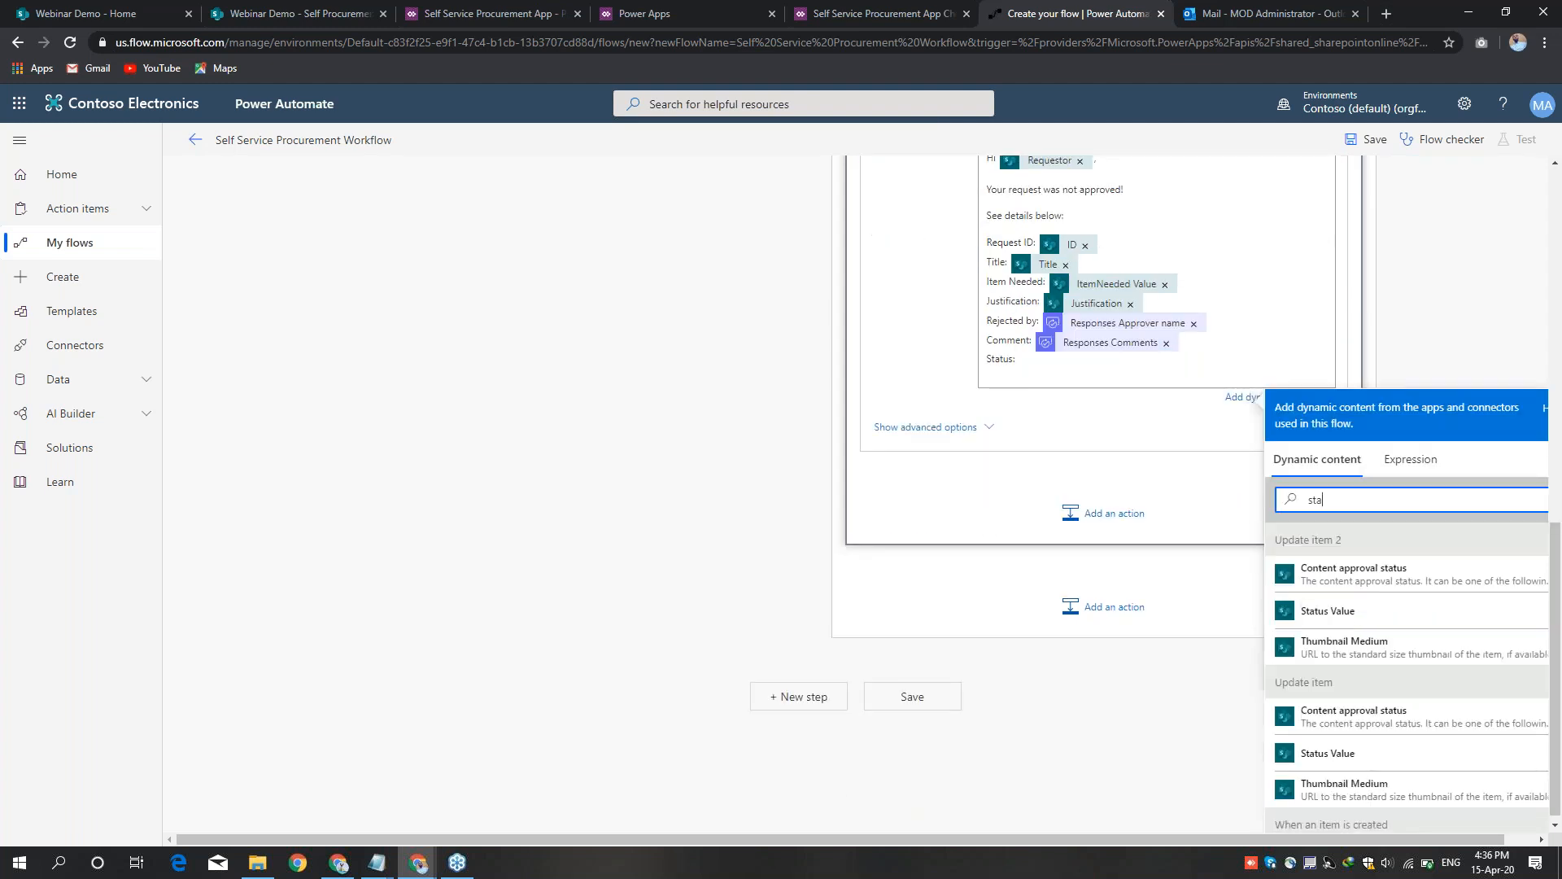
pyautogui.click(1342, 610)
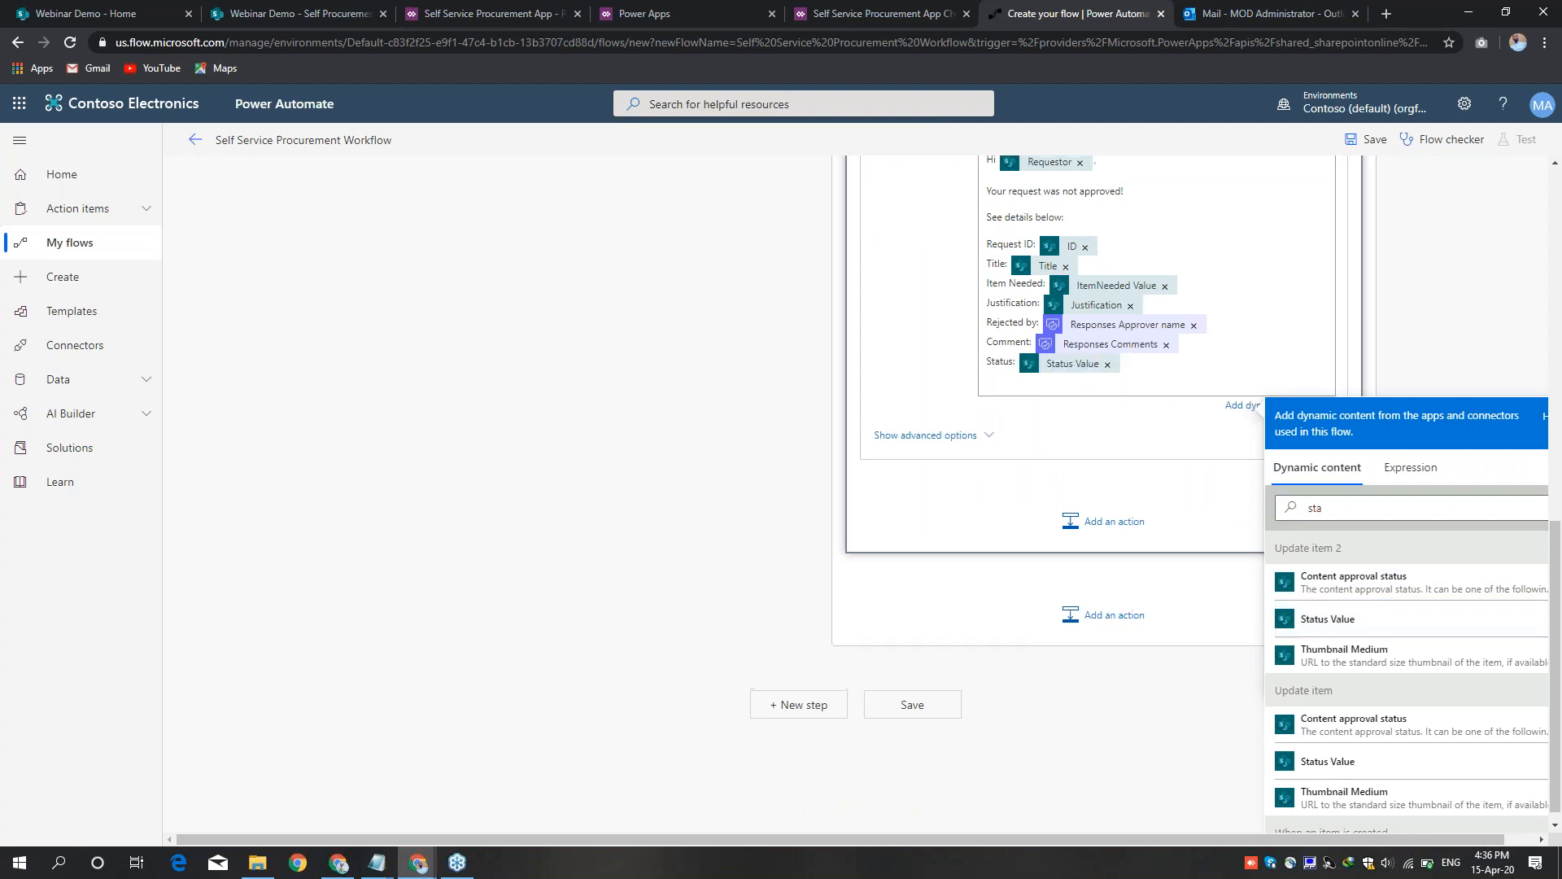
pyautogui.click(1082, 551)
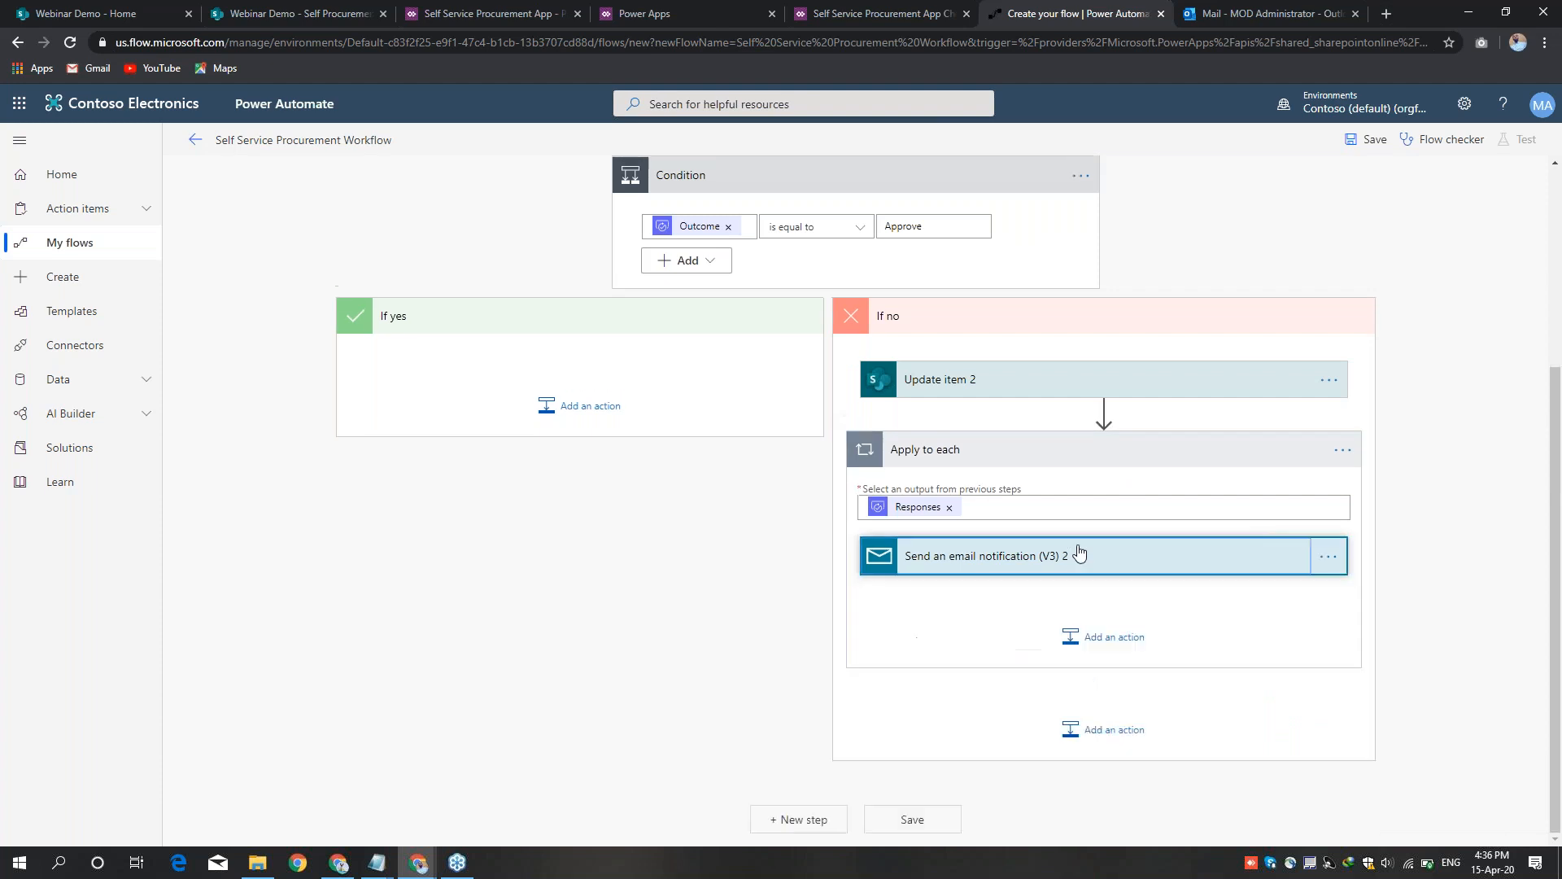
pyautogui.click(1139, 461)
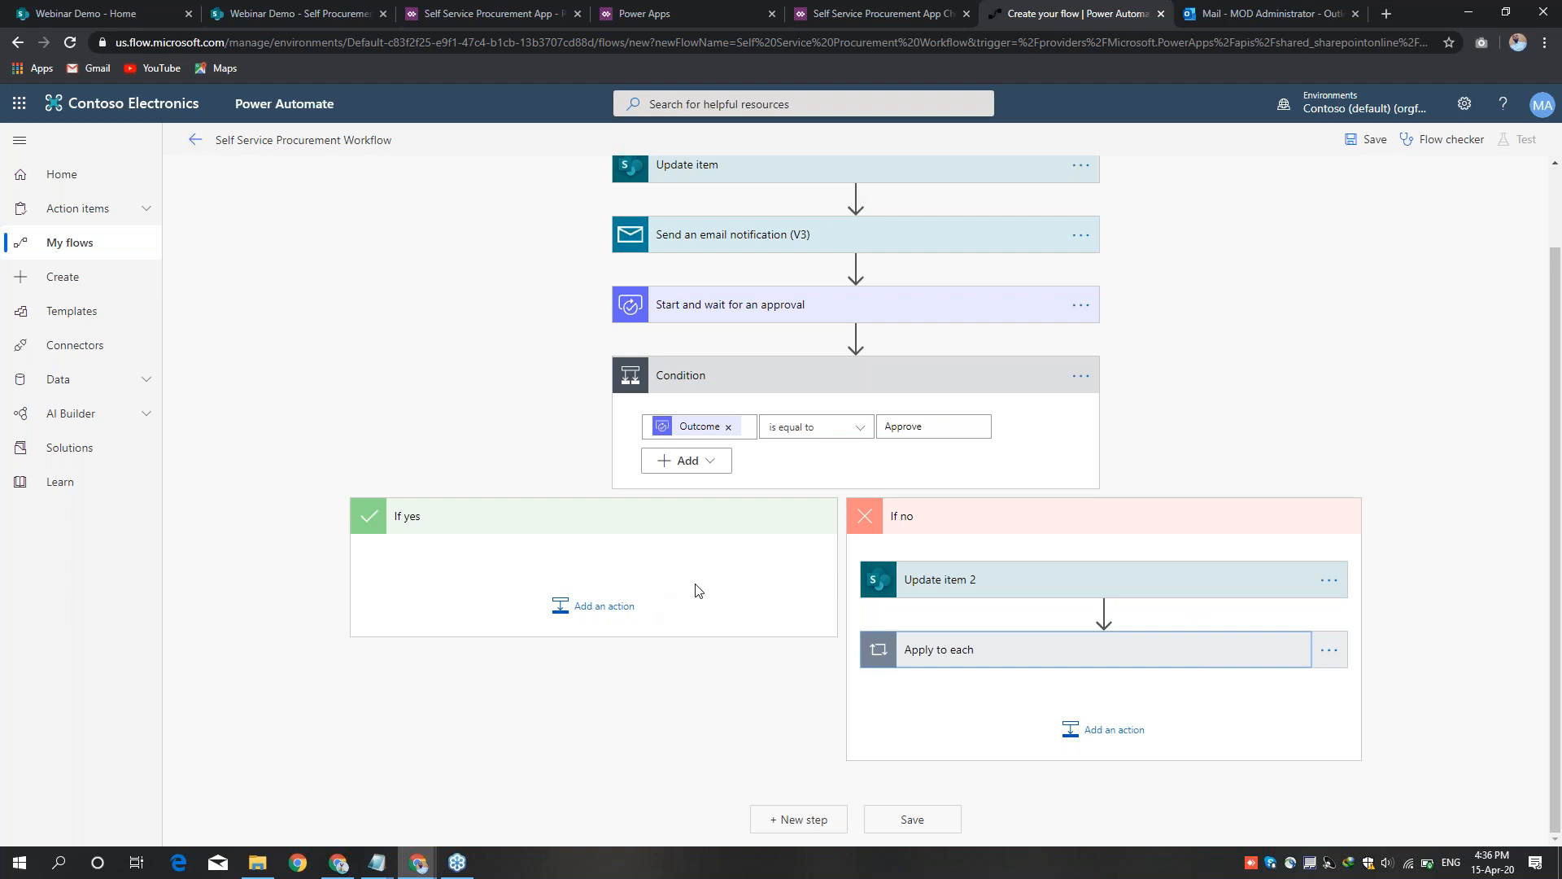
# Step: Insert the copied Update item action from the clipboard into the If yes branch and set its Status Value to Approved
pyautogui.click(579, 622)
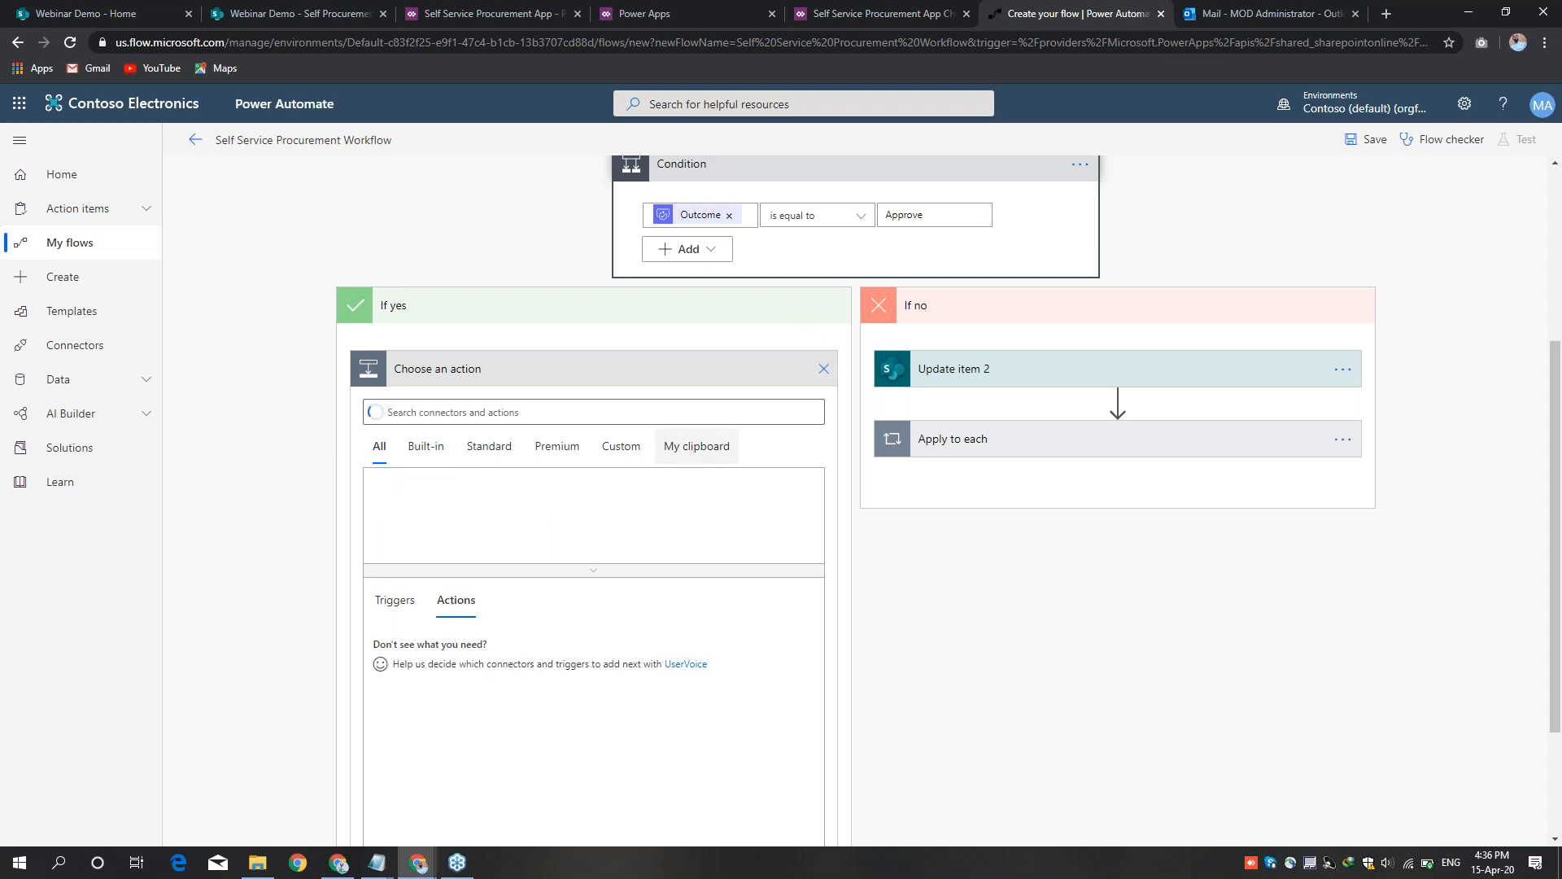
pyautogui.click(697, 446)
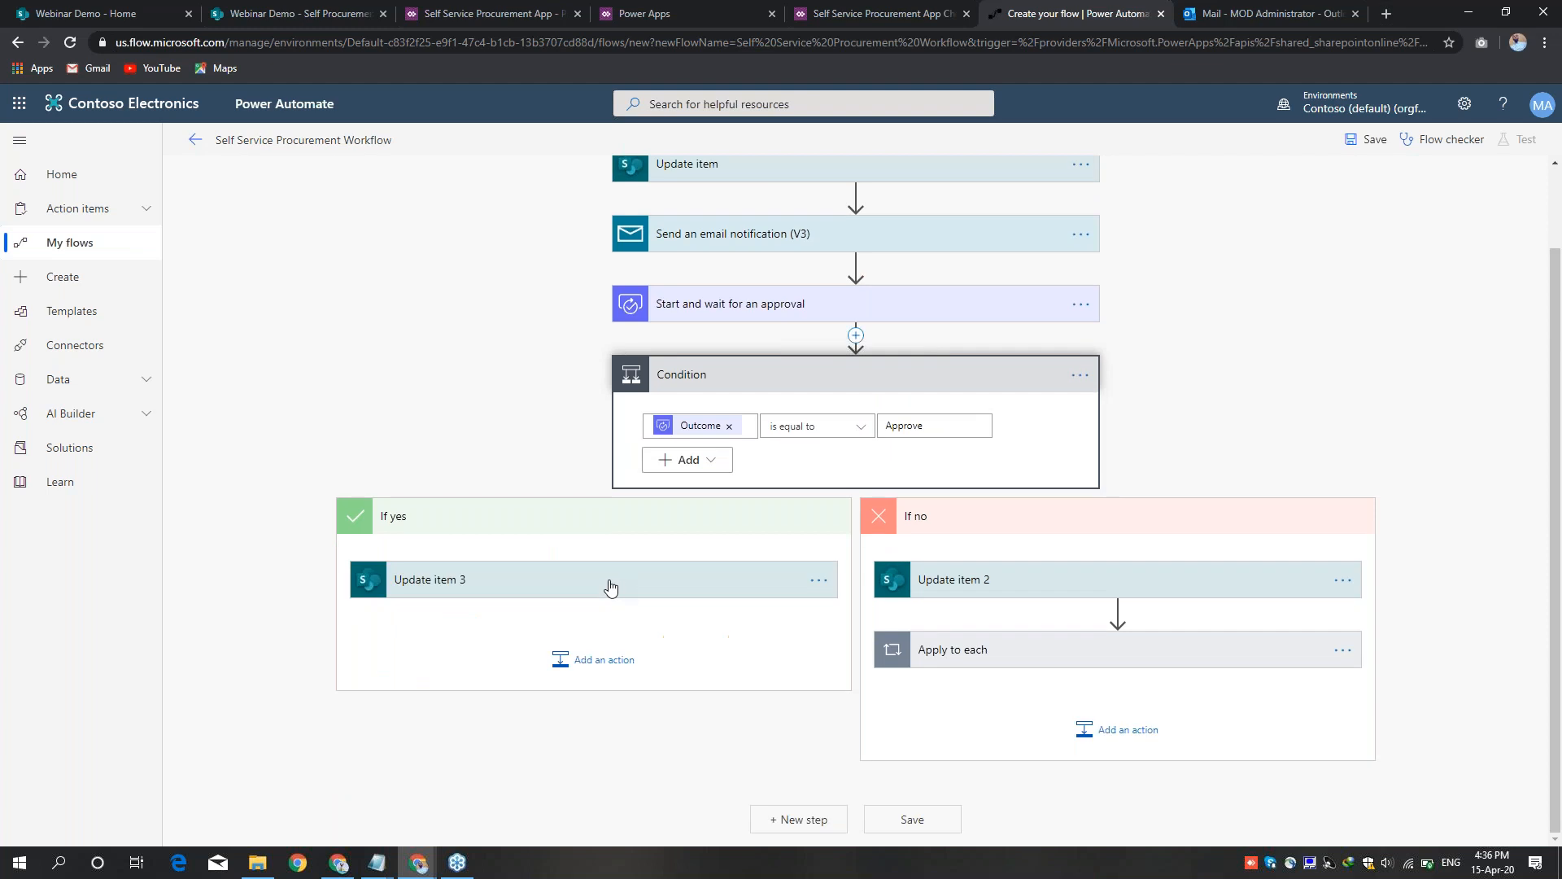
pyautogui.click(567, 580)
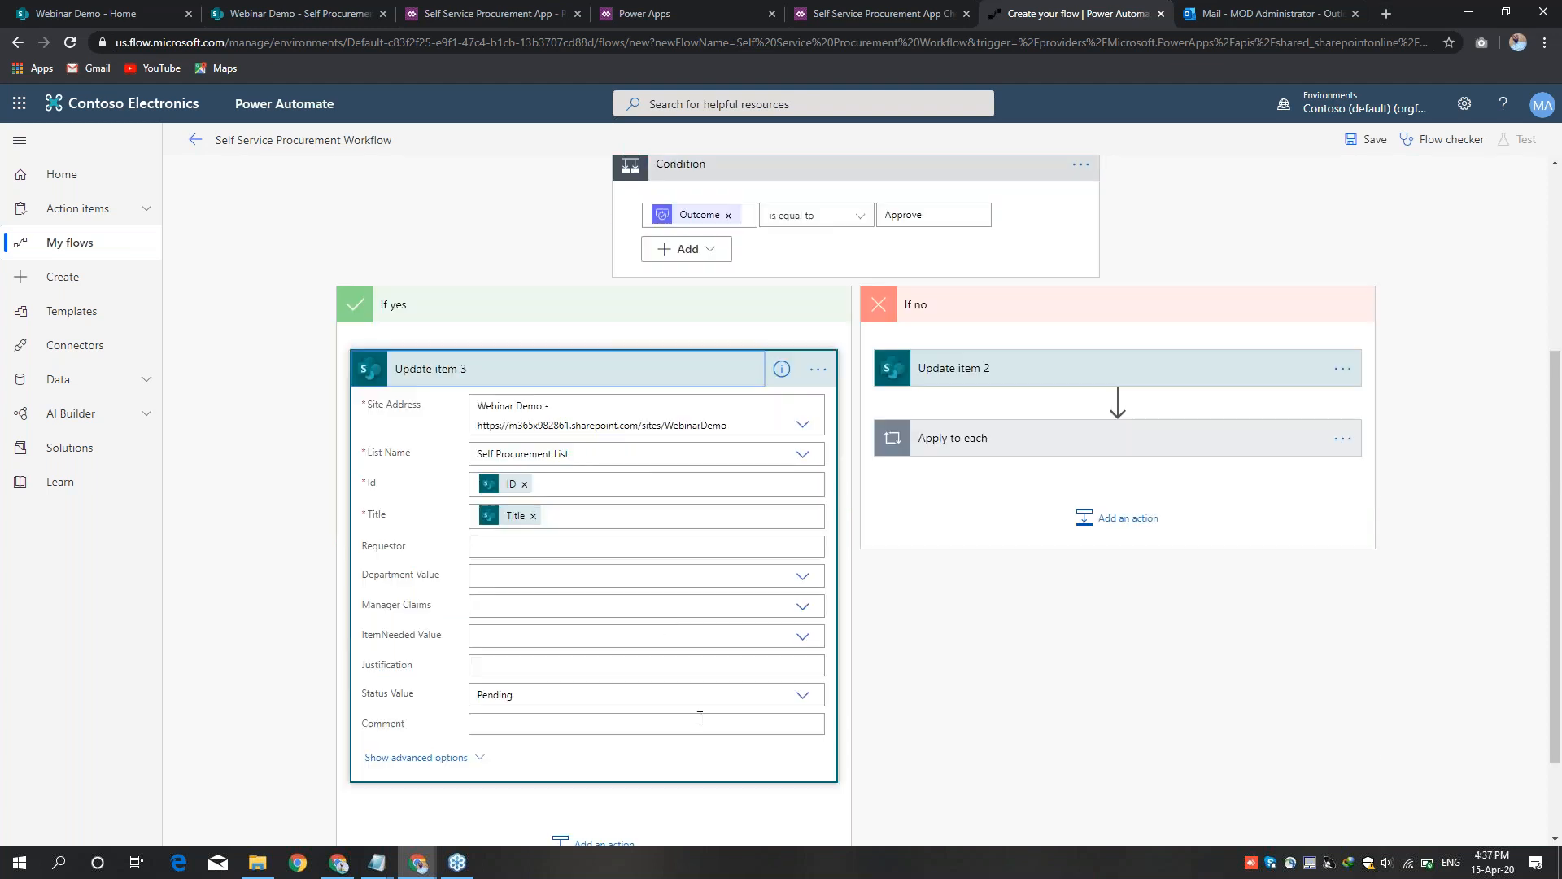
pyautogui.click(551, 692)
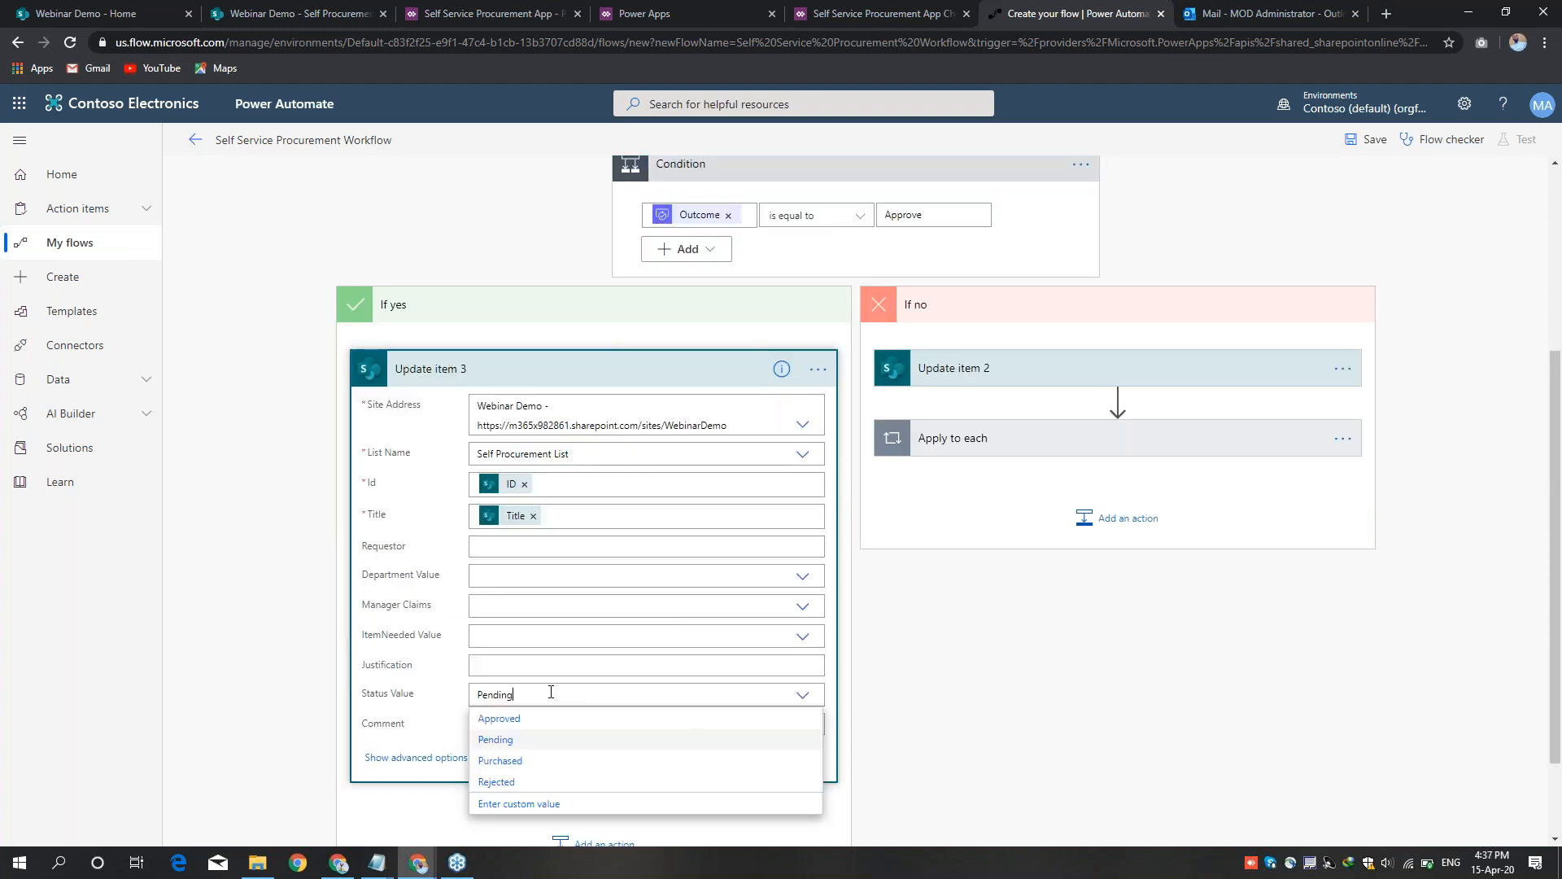
pyautogui.click(519, 722)
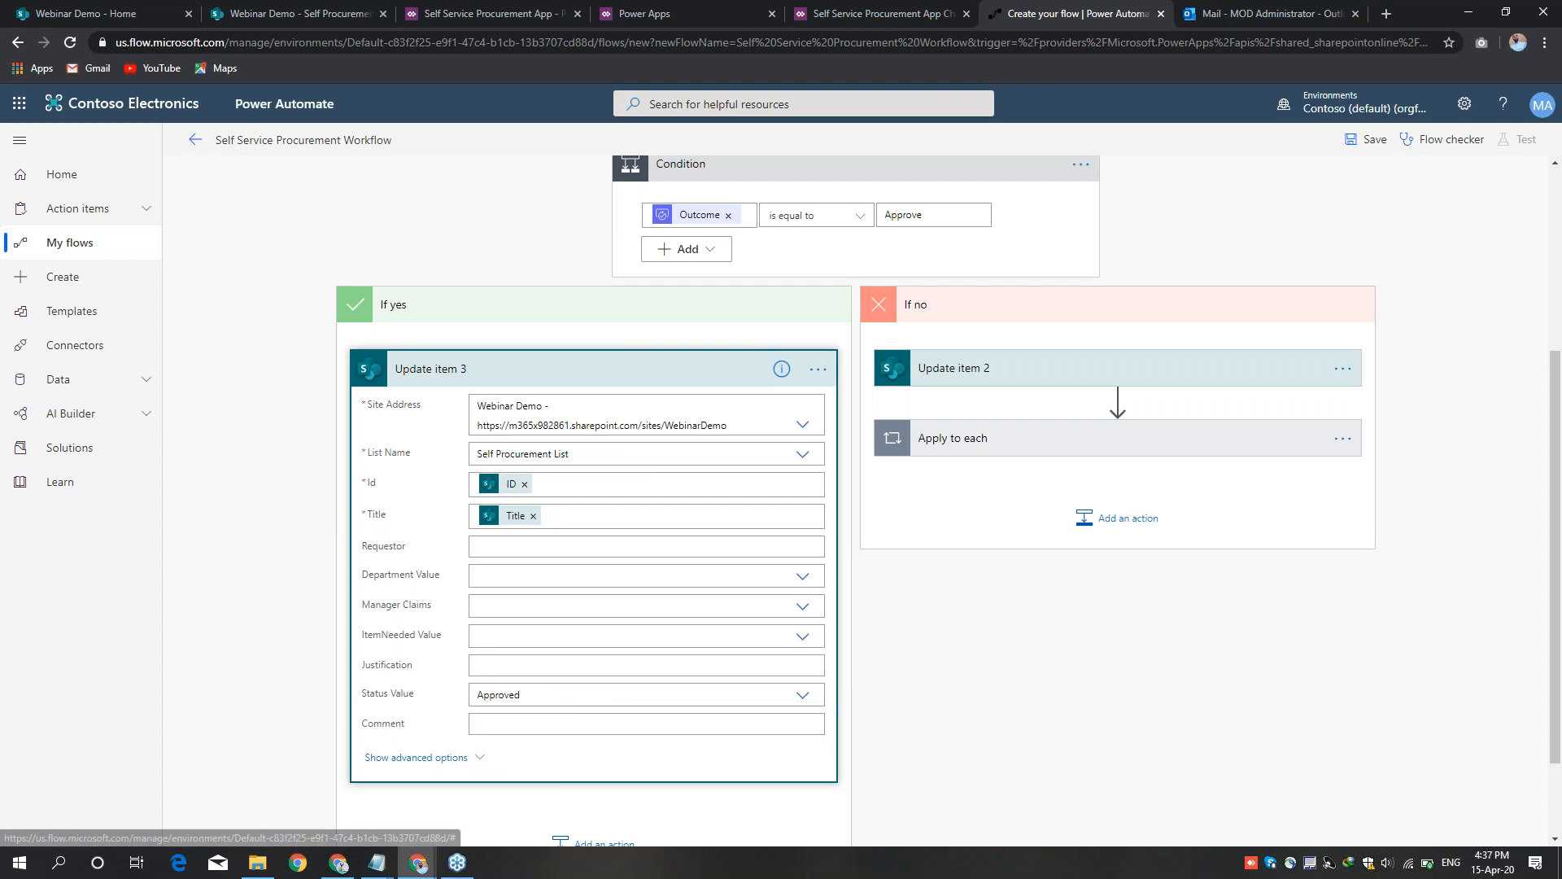
pyautogui.click(574, 360)
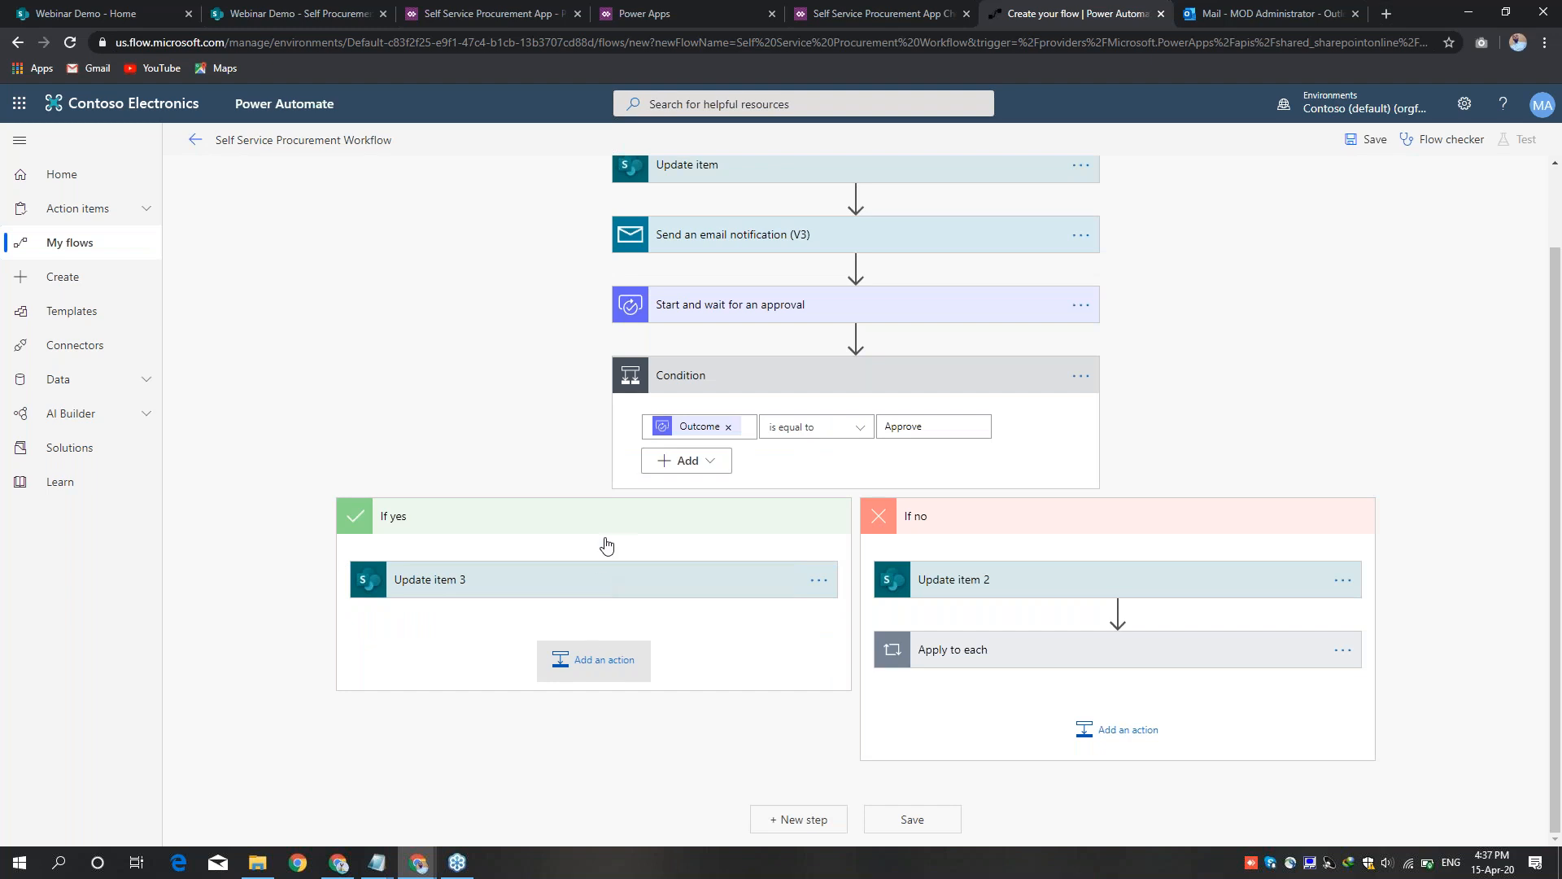
# Step: Add a Mail Send an email notification (V3) action below Update item 3 and set its recipient to the Created By Email dynamic value
pyautogui.click(593, 660)
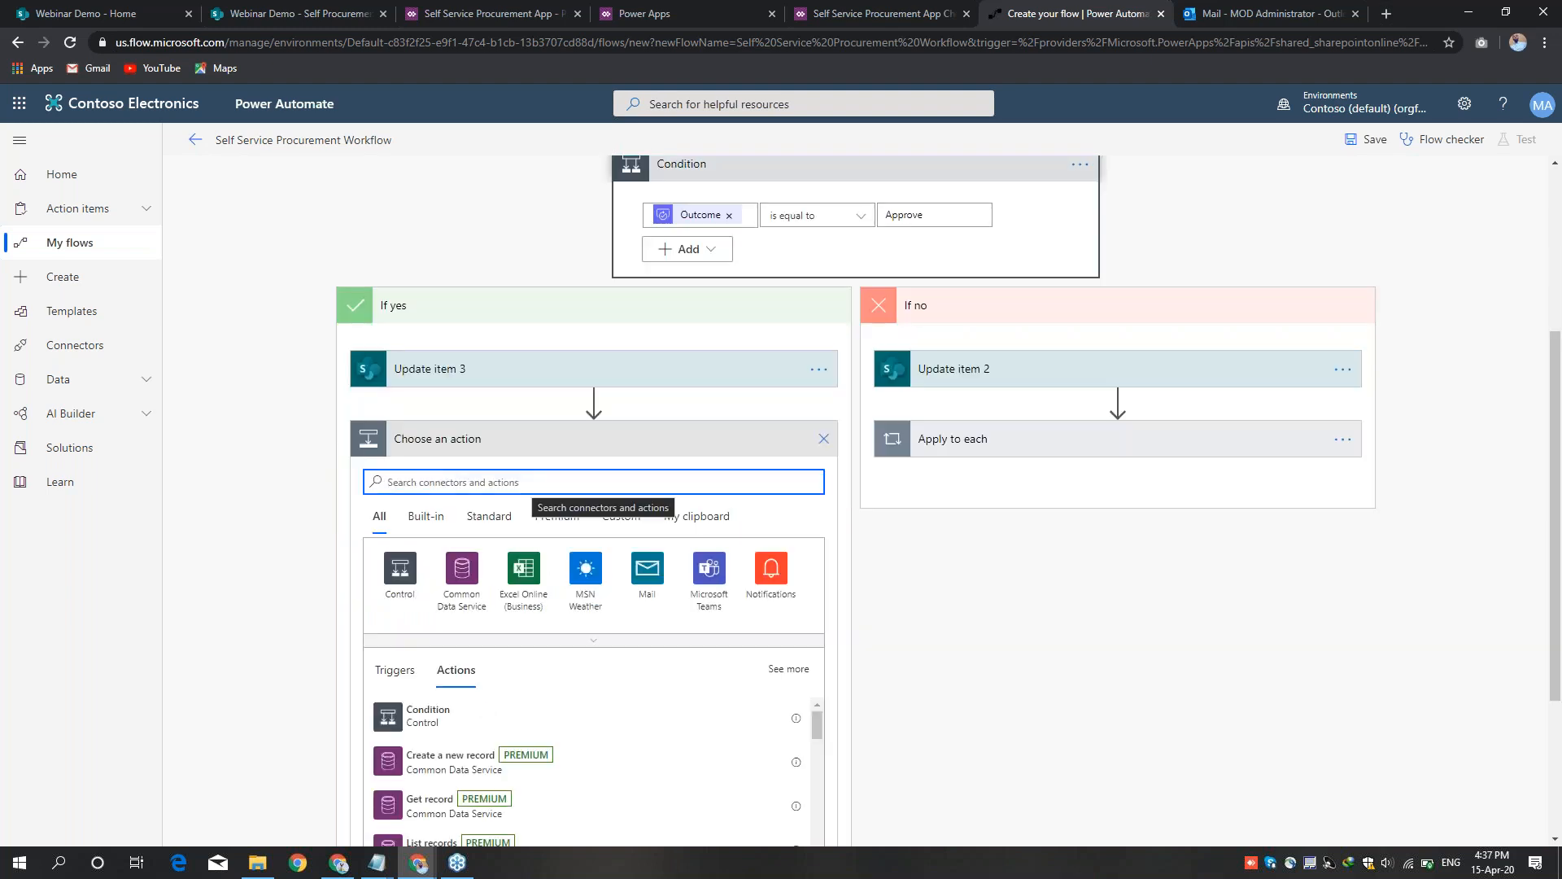
pyautogui.click(647, 570)
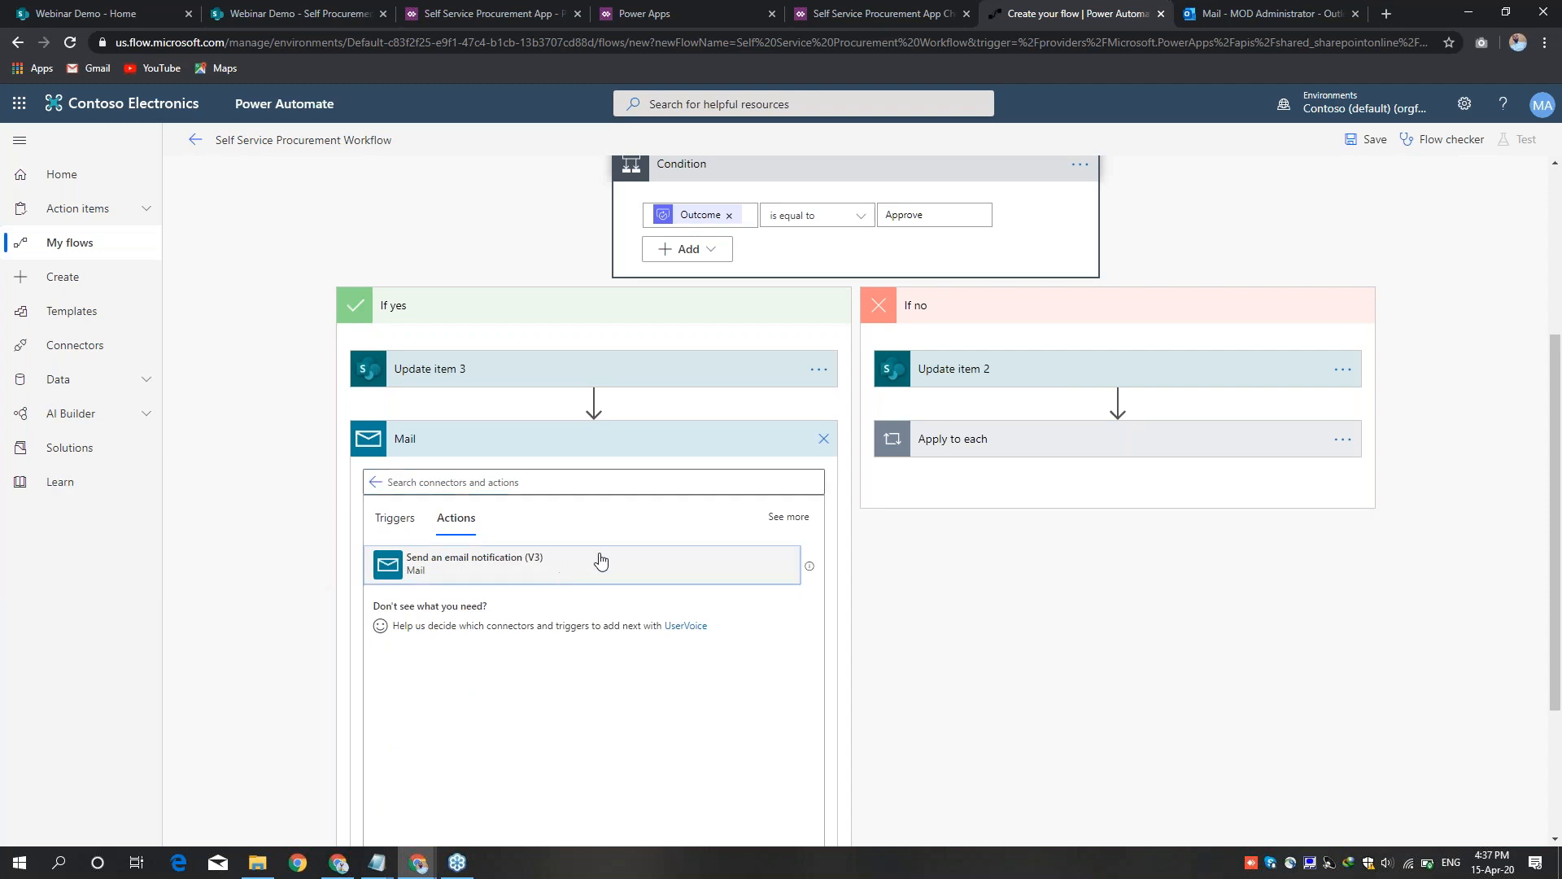
pyautogui.click(600, 561)
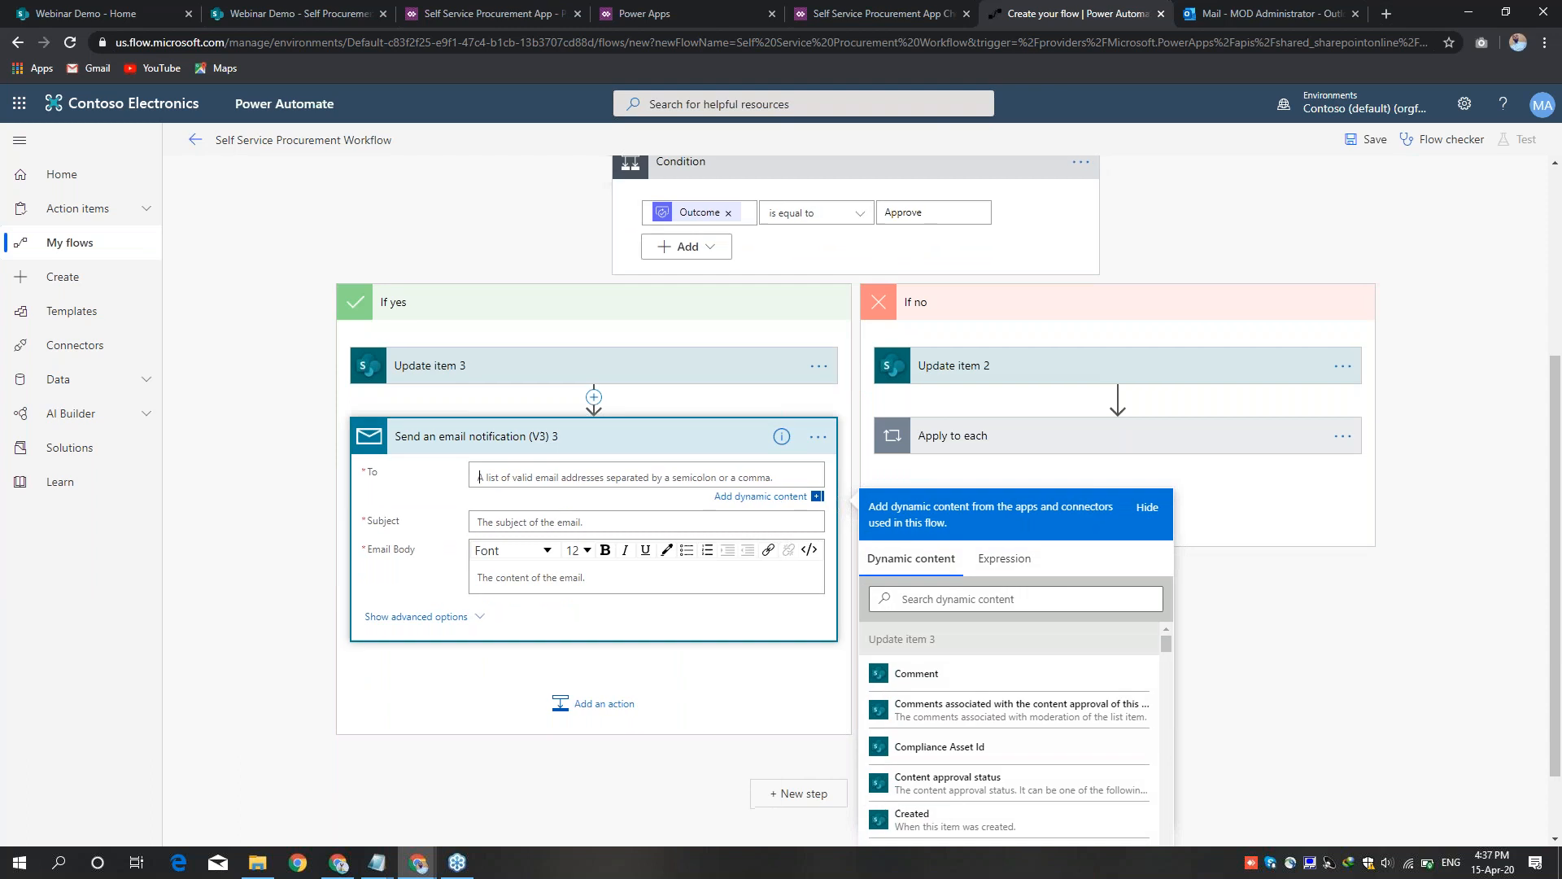
pyautogui.click(933, 506)
pyautogui.write('creat')
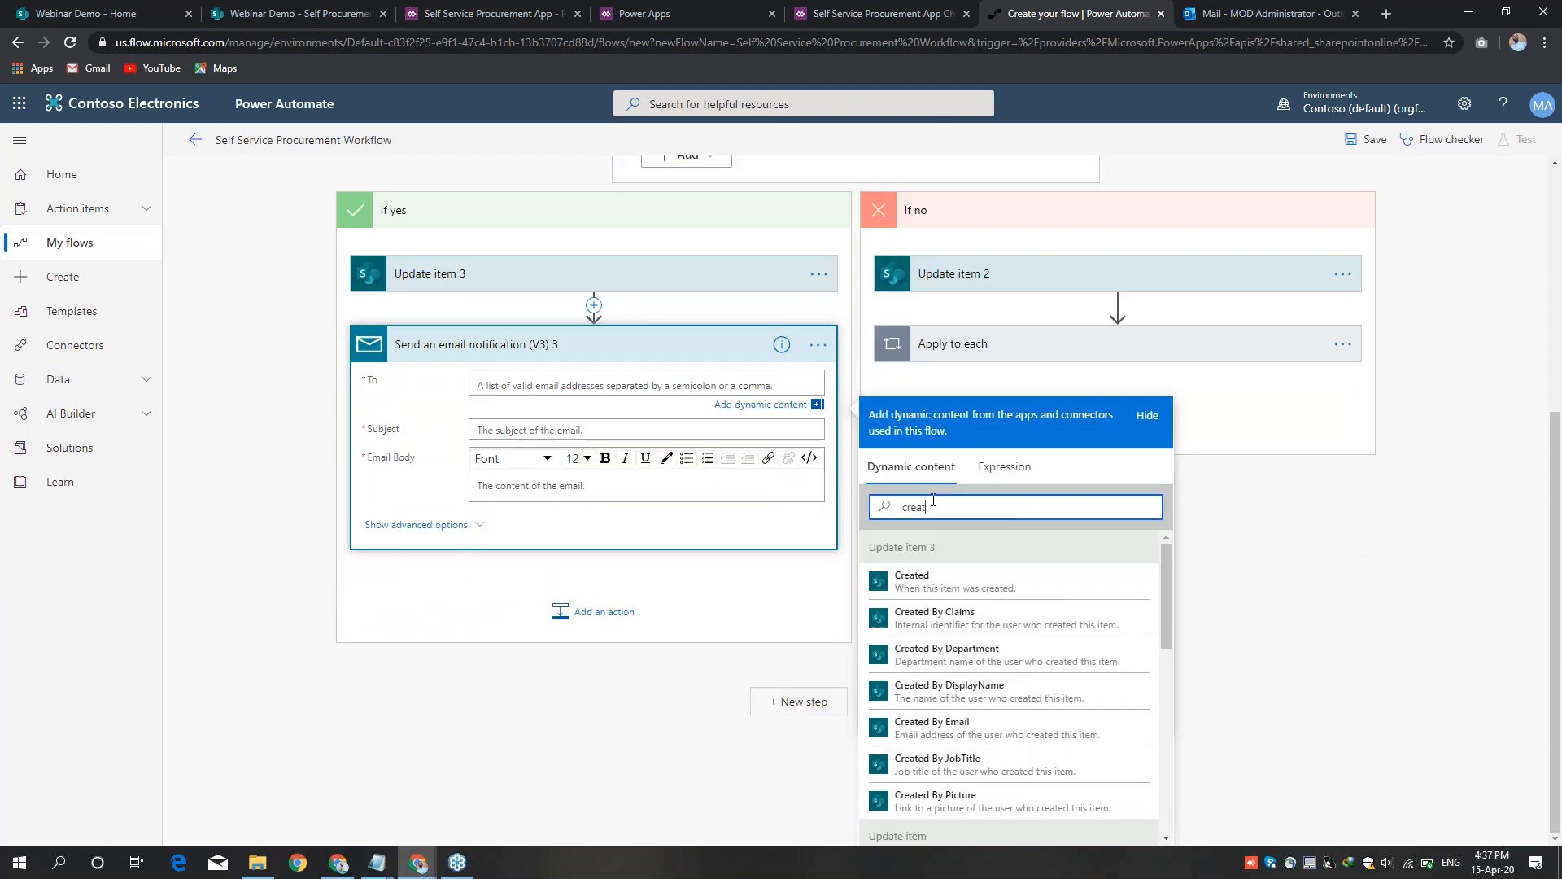
pyautogui.scroll(-1, 985, 642)
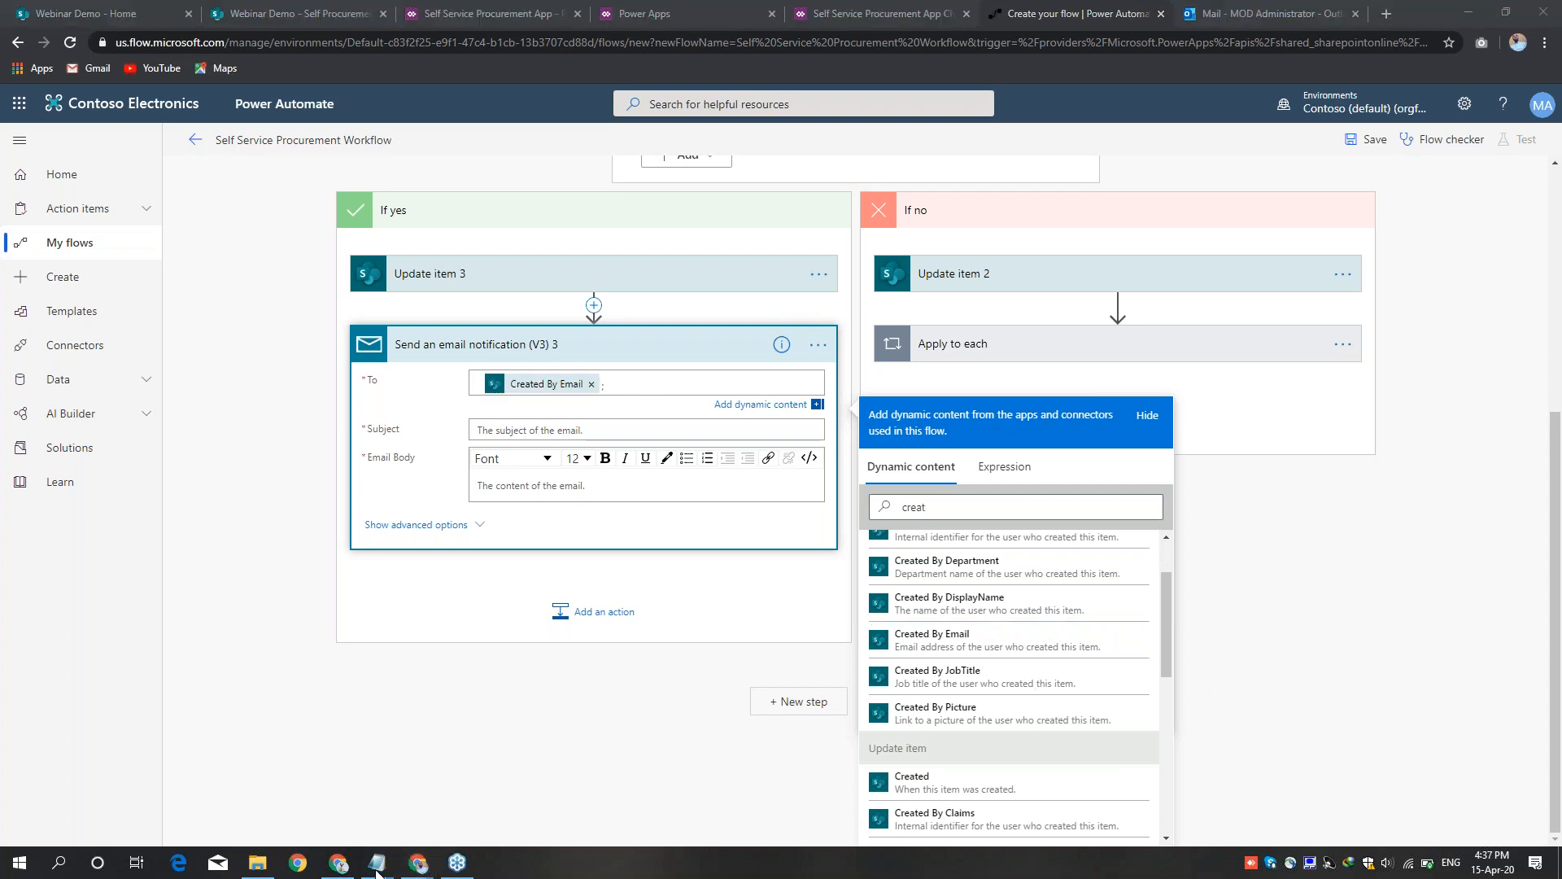
# Step: Copy the subject "Request Approved" from the approval template in Email Templates.txt into the new email notification's Subject
pyautogui.moveTo(377, 861)
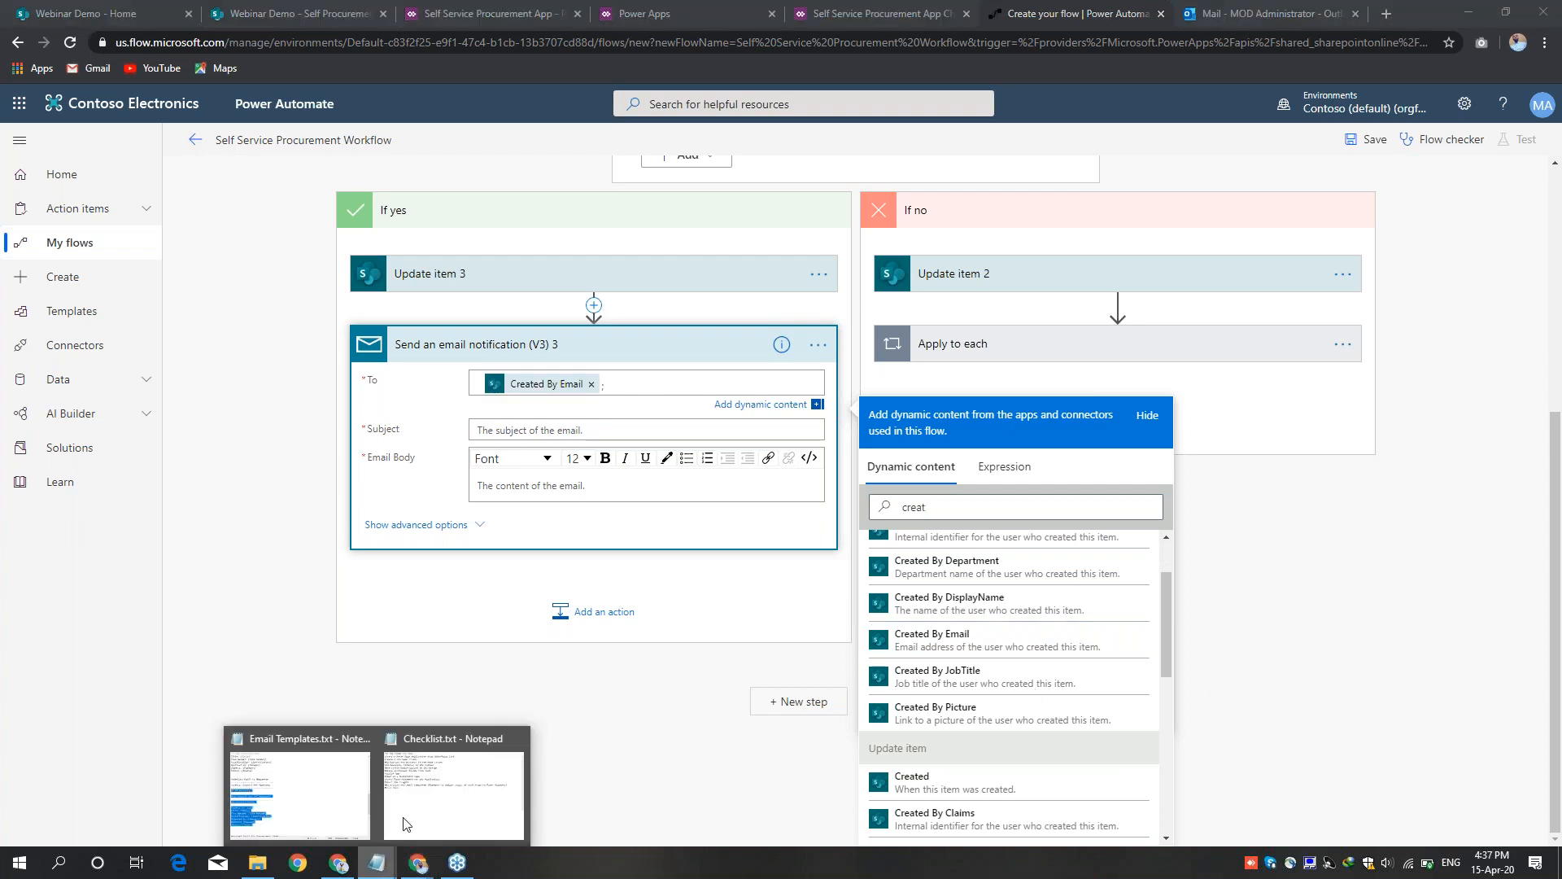
pyautogui.click(257, 799)
pyautogui.scroll(8, 442, 429)
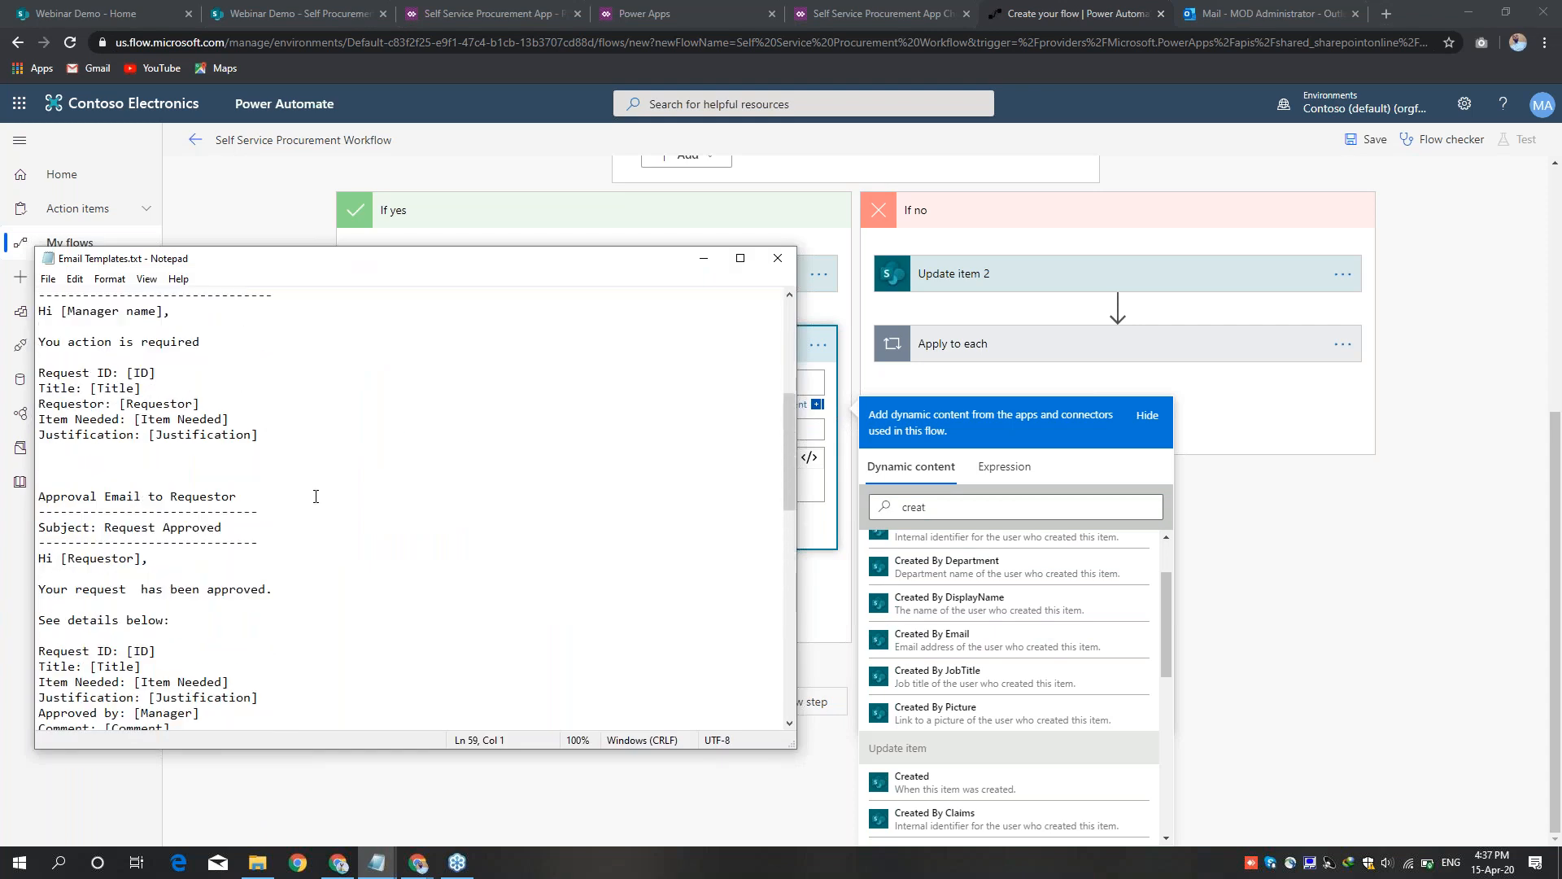
pyautogui.moveTo(106, 527); pyautogui.dragTo(223, 528)
pyautogui.hotkey('ctrl', 'c')
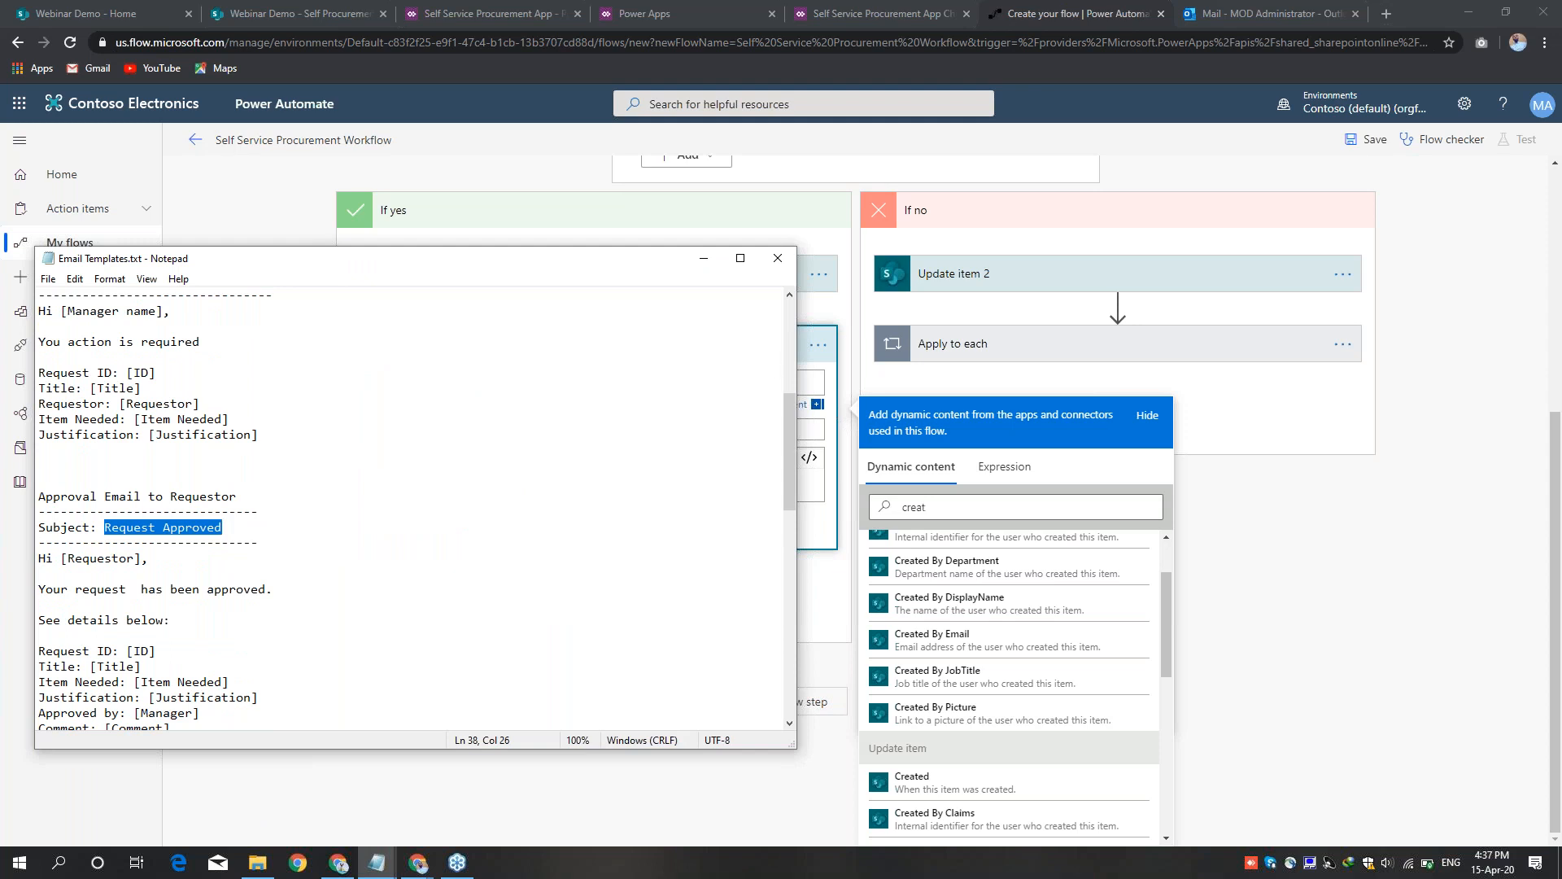
pyautogui.click(813, 429)
pyautogui.hotkey('ctrl', 'v')
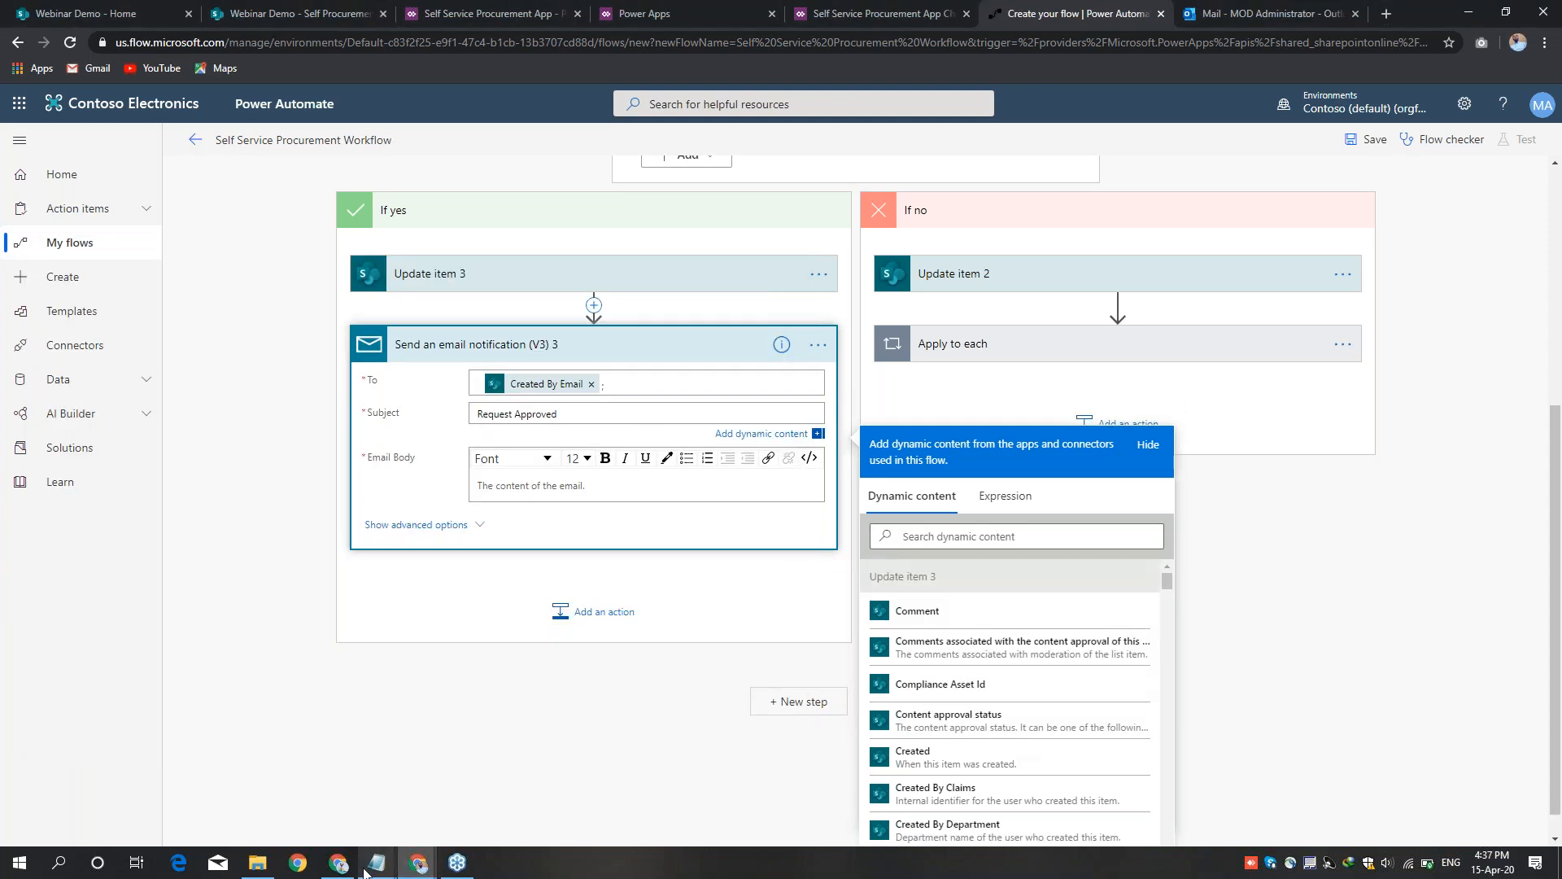
# Step: Copy the approval message body, from the greeting through the Status line, from Email Templates.txt into the notification's Email Body
pyautogui.moveTo(377, 863)
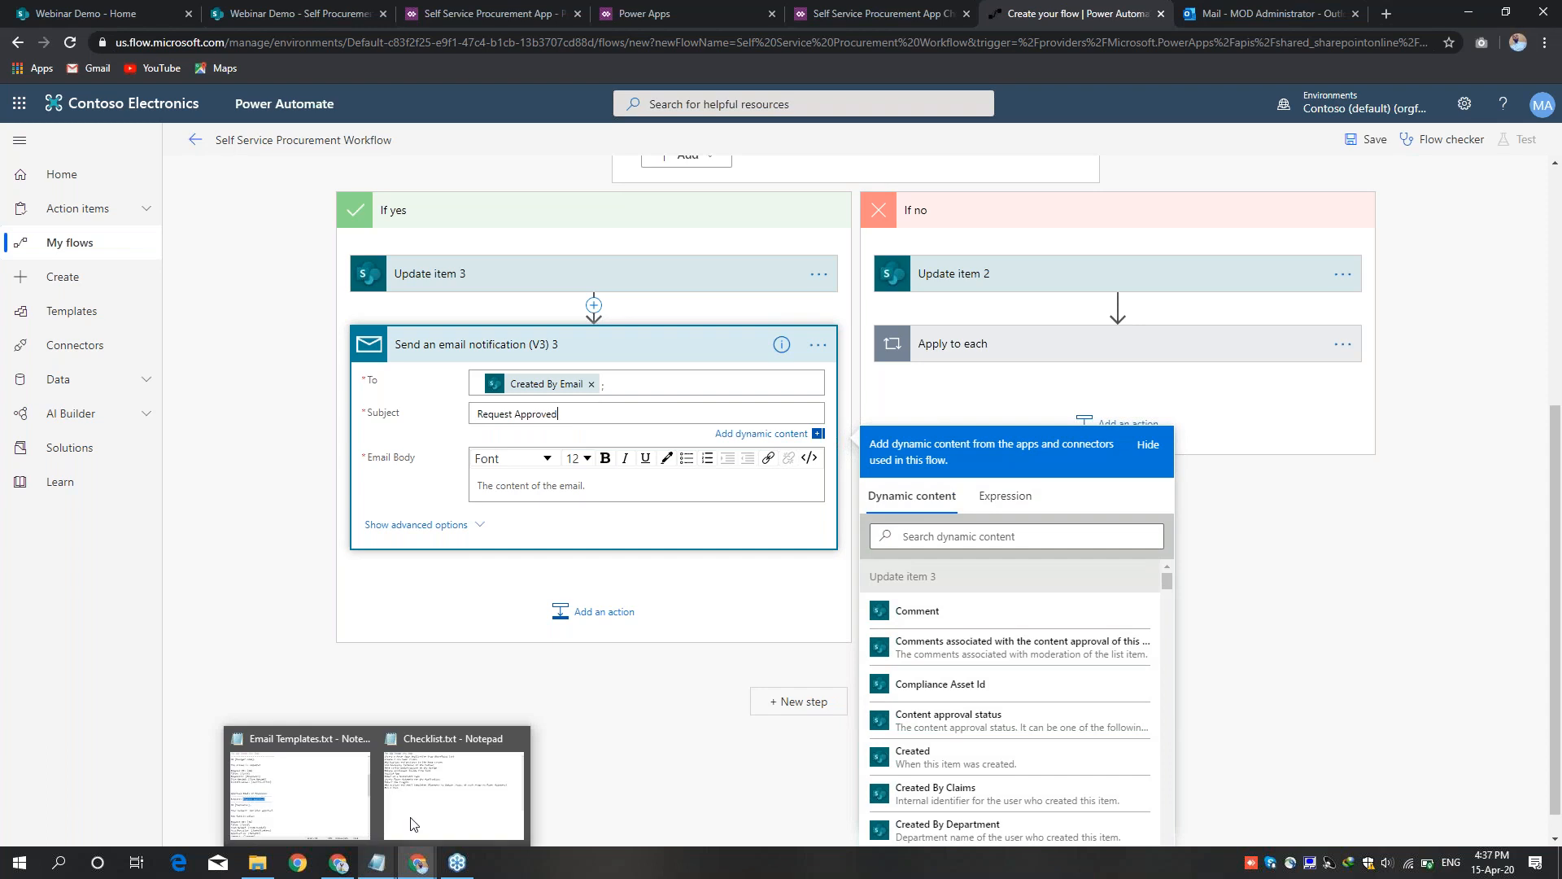
pyautogui.click(307, 806)
pyautogui.scroll(-2, 176, 667)
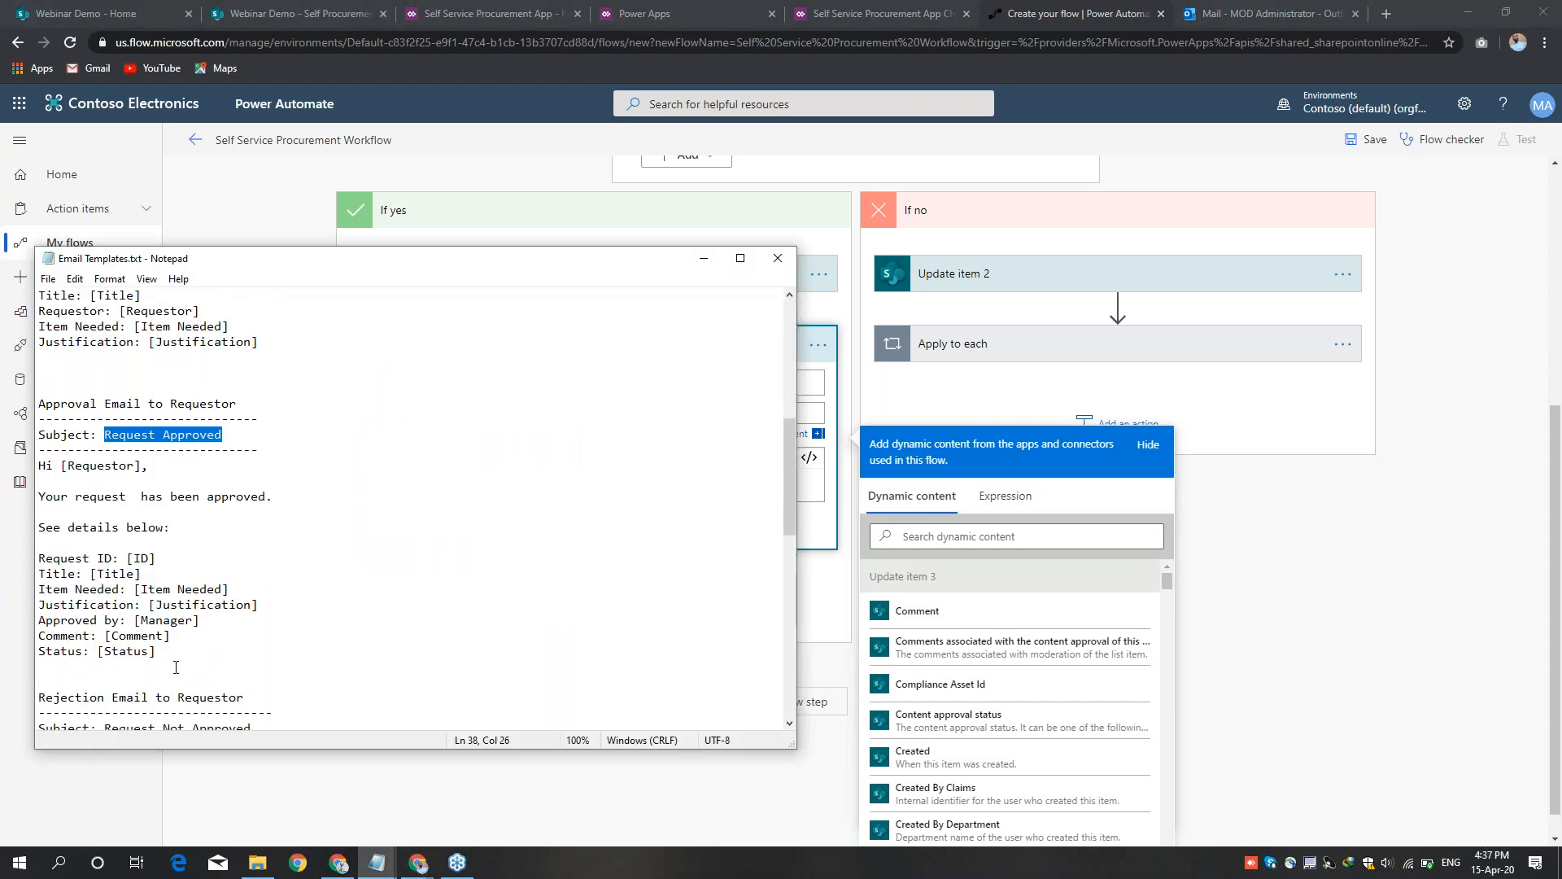
pyautogui.moveTo(175, 667); pyautogui.dragTo(39, 465)
pyautogui.hotkey('ctrl', 'c')
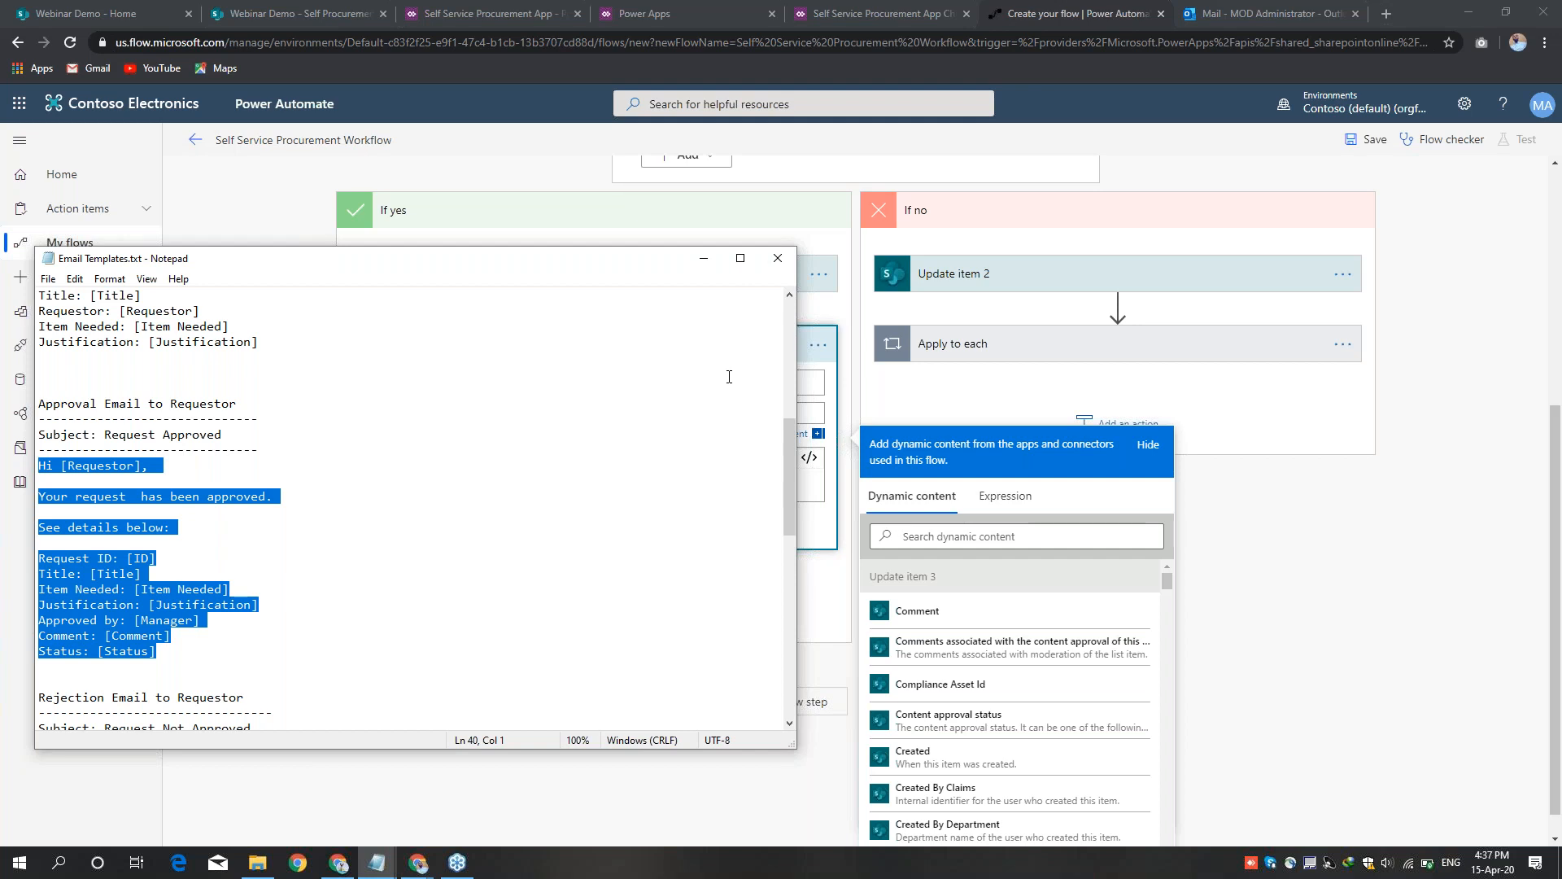
pyautogui.click(704, 257)
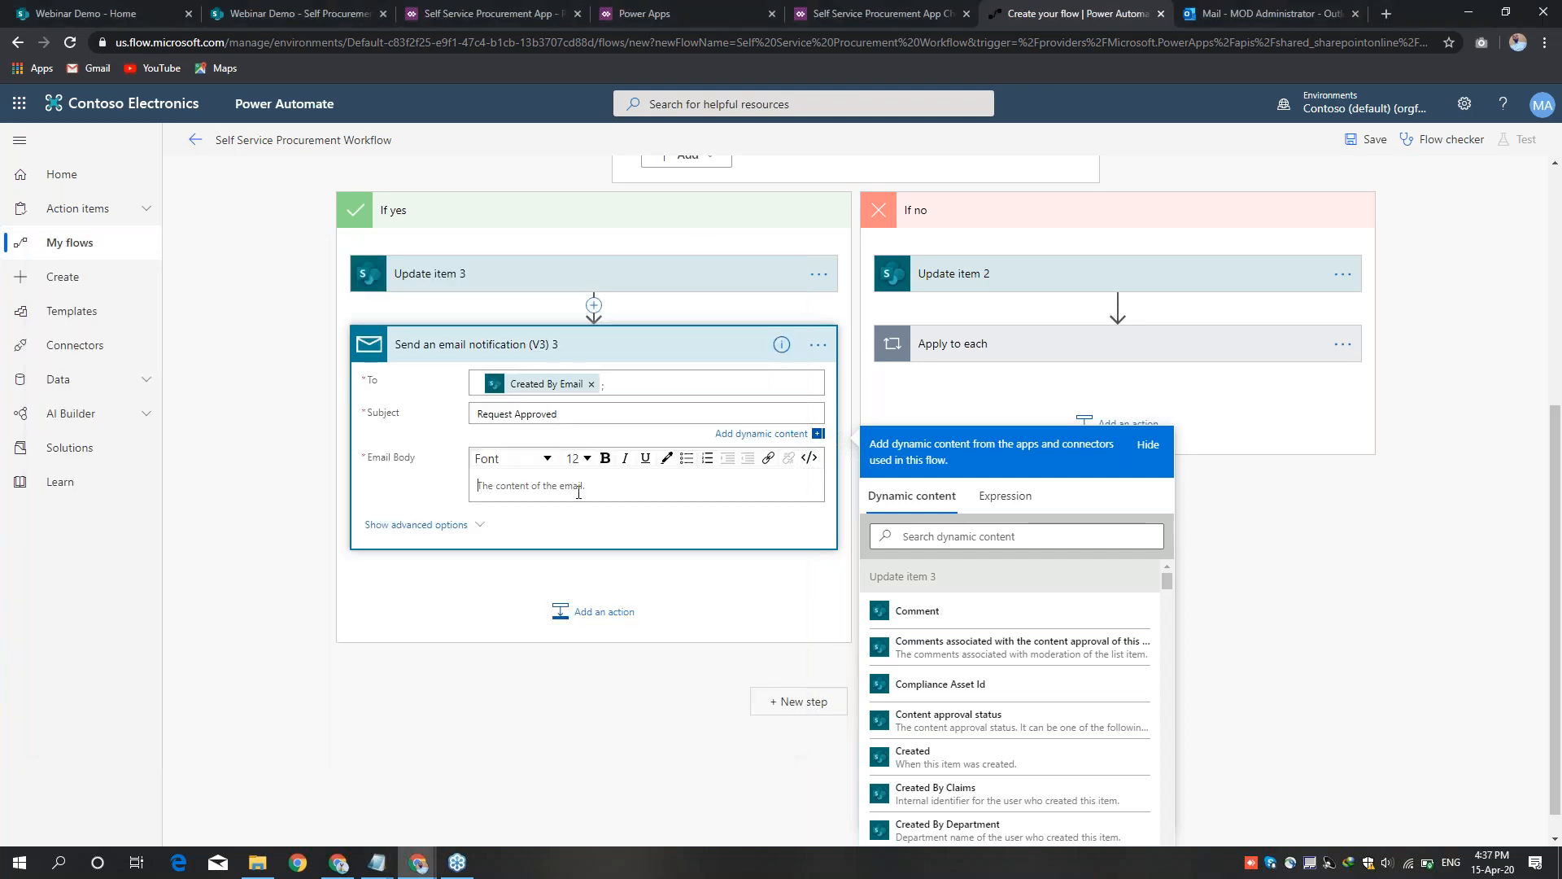
pyautogui.hotkey('ctrl', 'v')
# Step: Replace the [Requestor] placeholder in the approval email greeting with Update item 3's Requestor dynamic value, followed by a comma
pyautogui.moveTo(489, 468); pyautogui.dragTo(543, 467)
pyautogui.press('BackSpace')
pyautogui.click(927, 773)
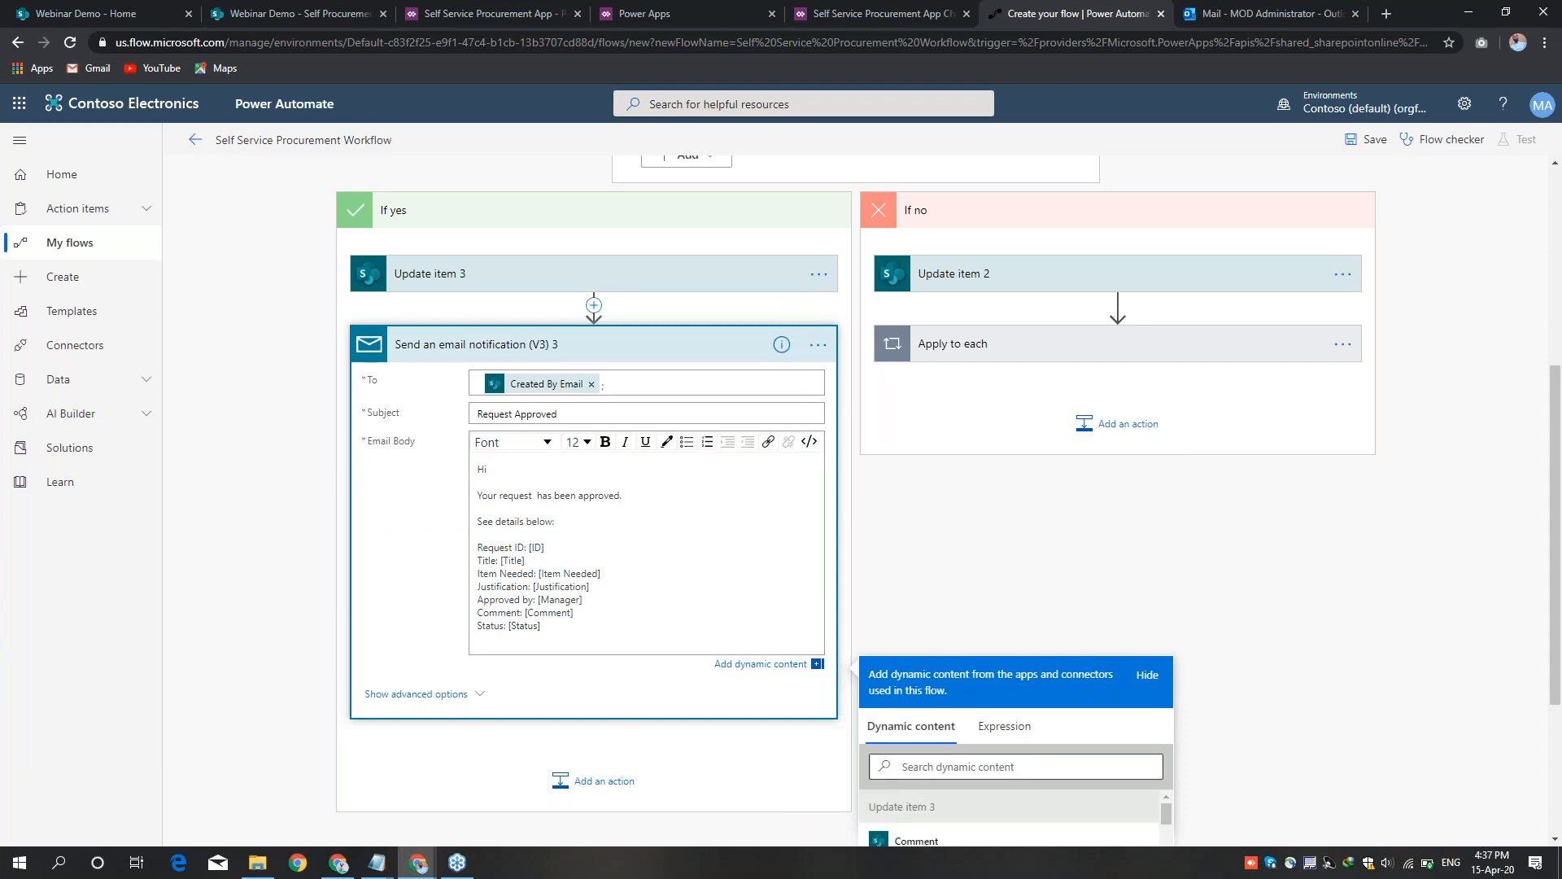
pyautogui.write('req')
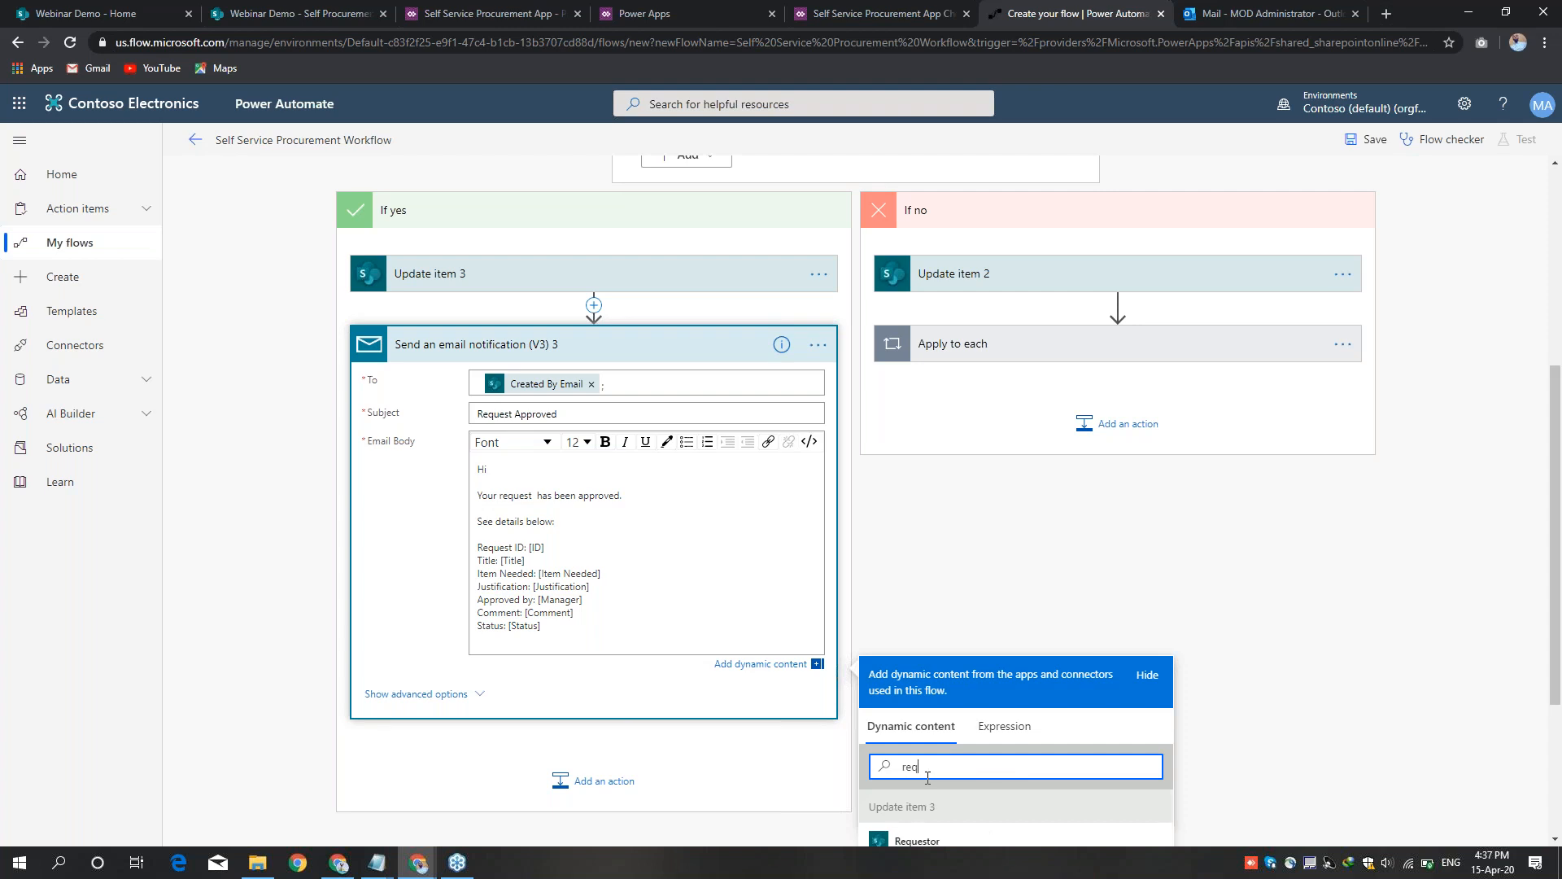
pyautogui.scroll(-2, 928, 777)
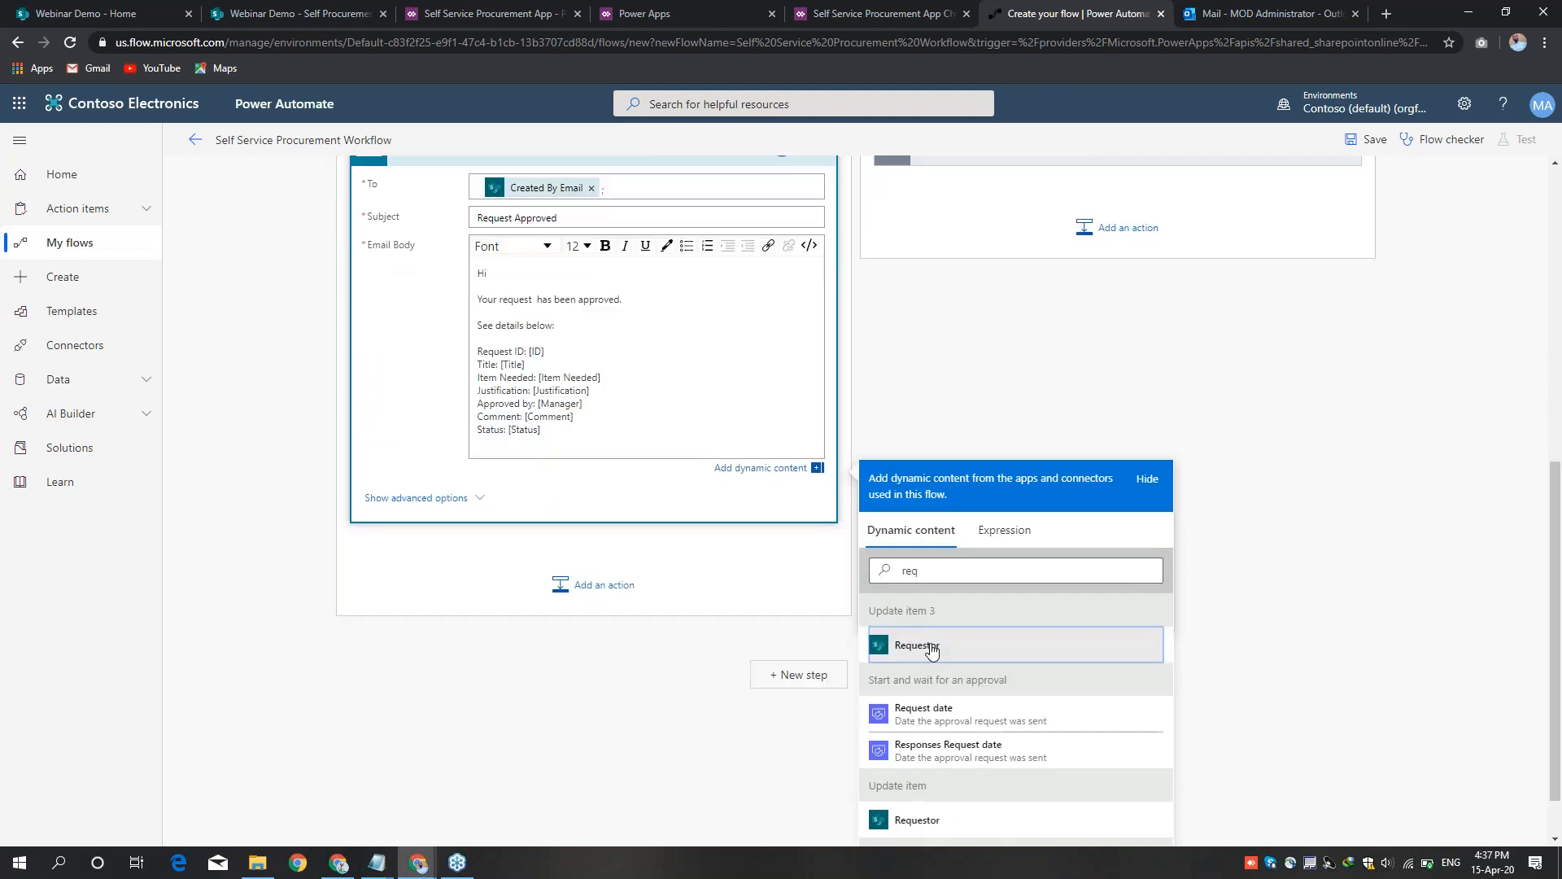
pyautogui.click(916, 647)
pyautogui.write(',')
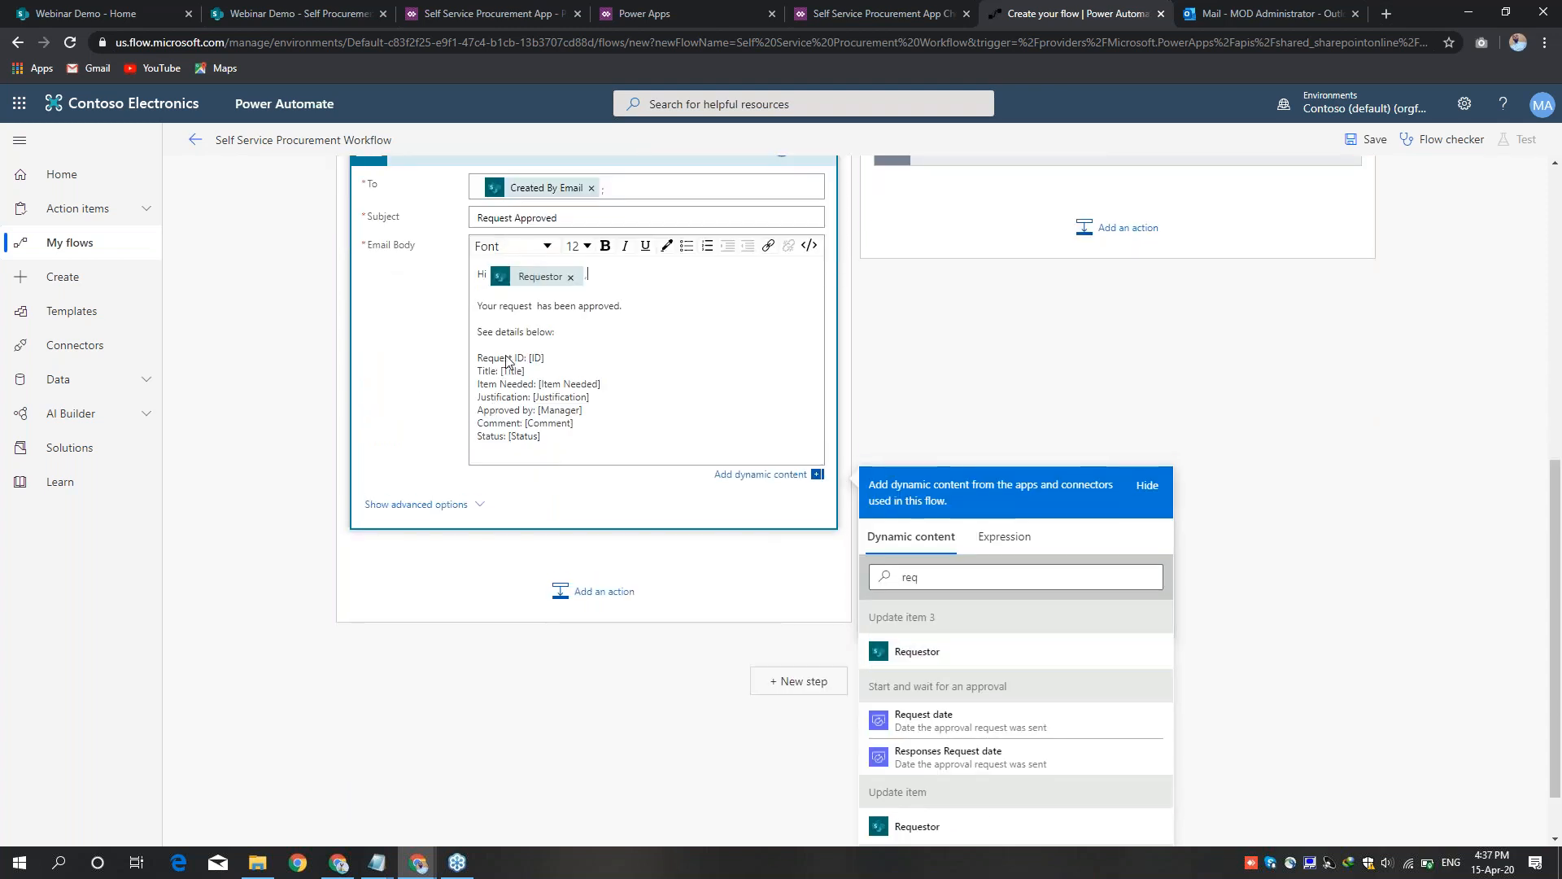
# Step: Replace the [ID] placeholder on the approval email's Request ID line with Update item 3's ID dynamic value
pyautogui.moveTo(529, 358); pyautogui.dragTo(559, 360)
pyautogui.press('BackSpace')
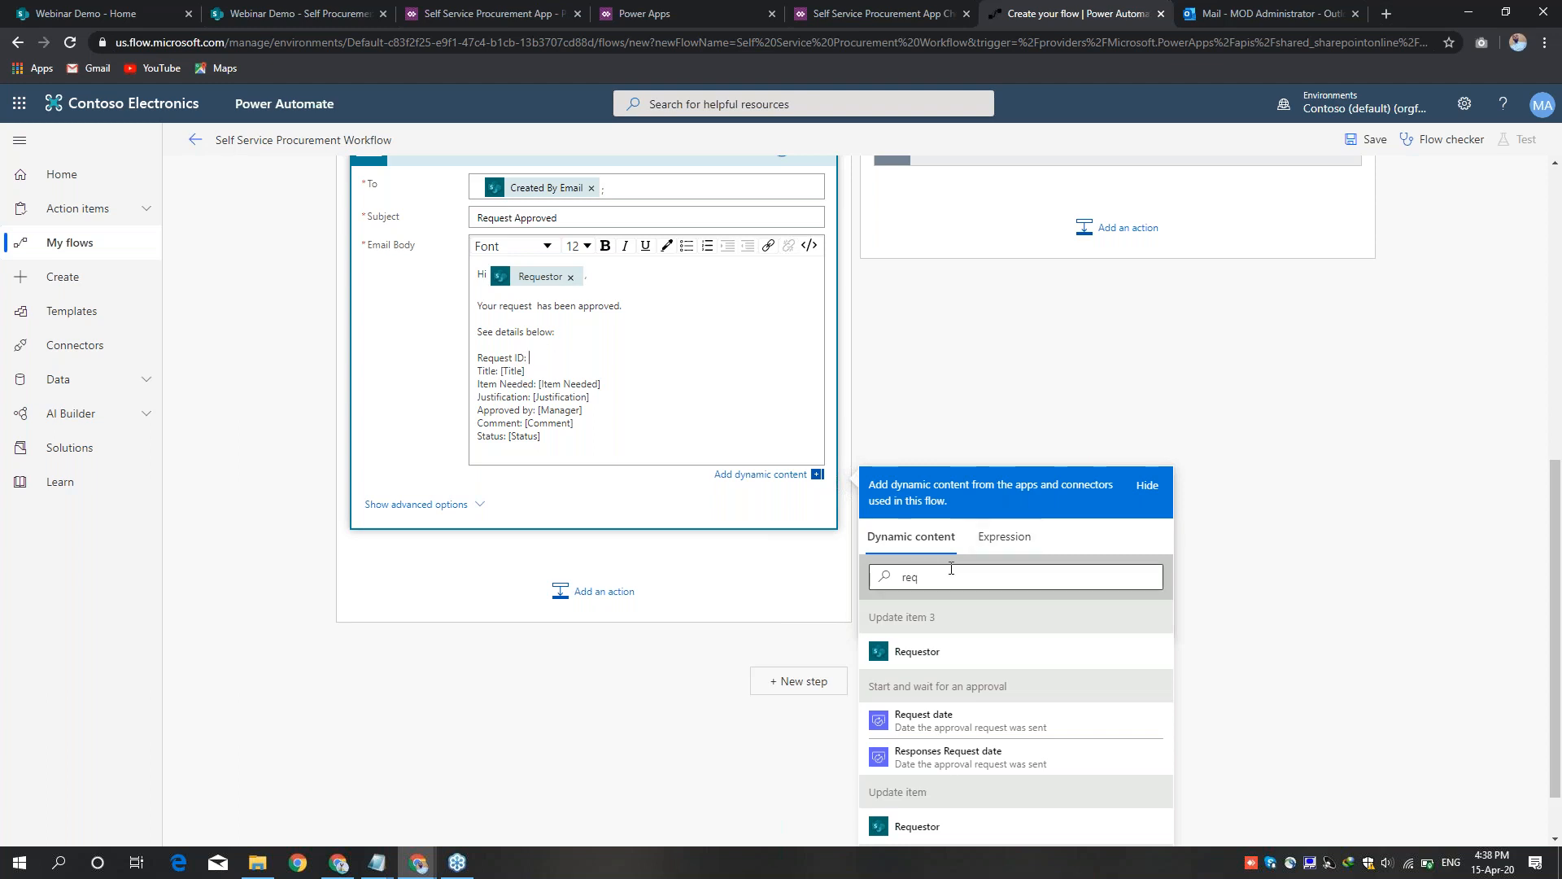
pyautogui.moveTo(935, 577); pyautogui.dragTo(875, 577)
pyautogui.press('BackSpace')
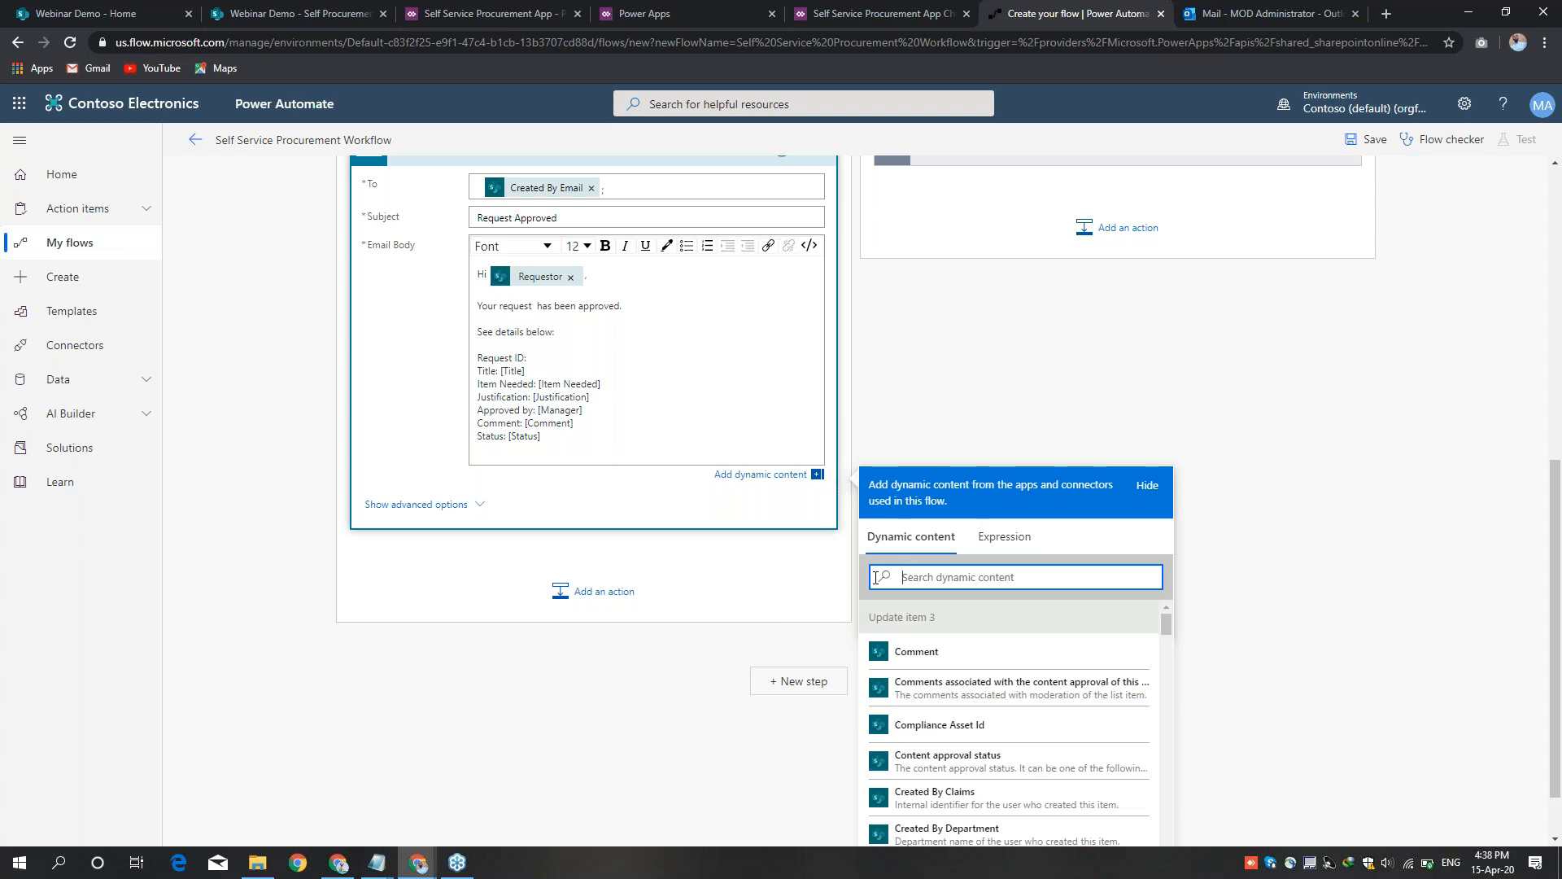
pyautogui.write('id')
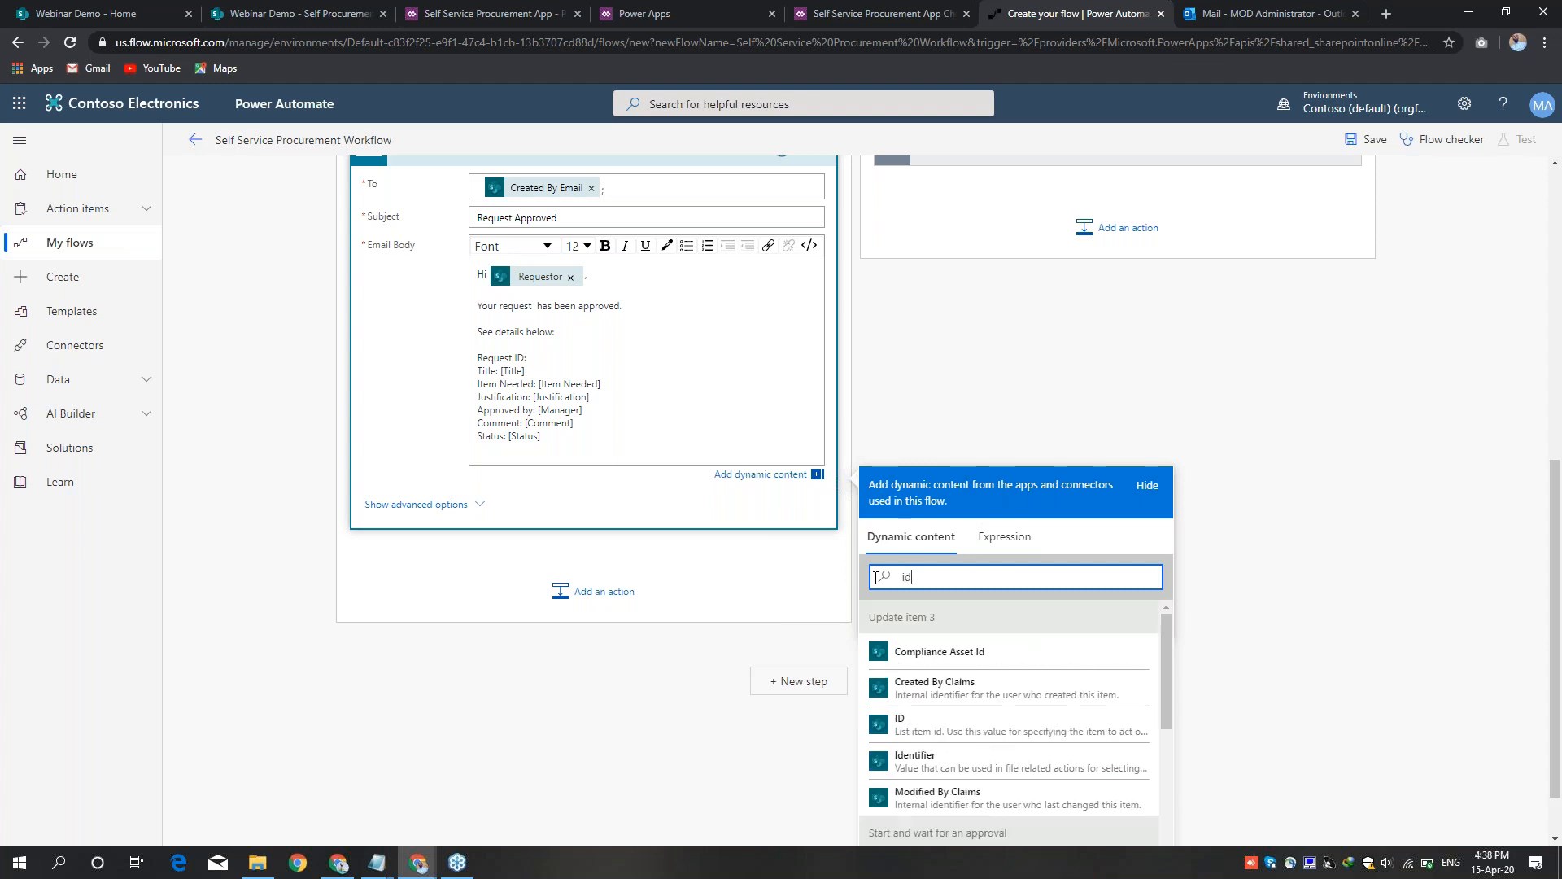
pyautogui.click(934, 731)
# Step: Replace the [Title] placeholder in the approval email body with Update item 3's Title dynamic value
pyautogui.moveTo(502, 379); pyautogui.dragTo(560, 379)
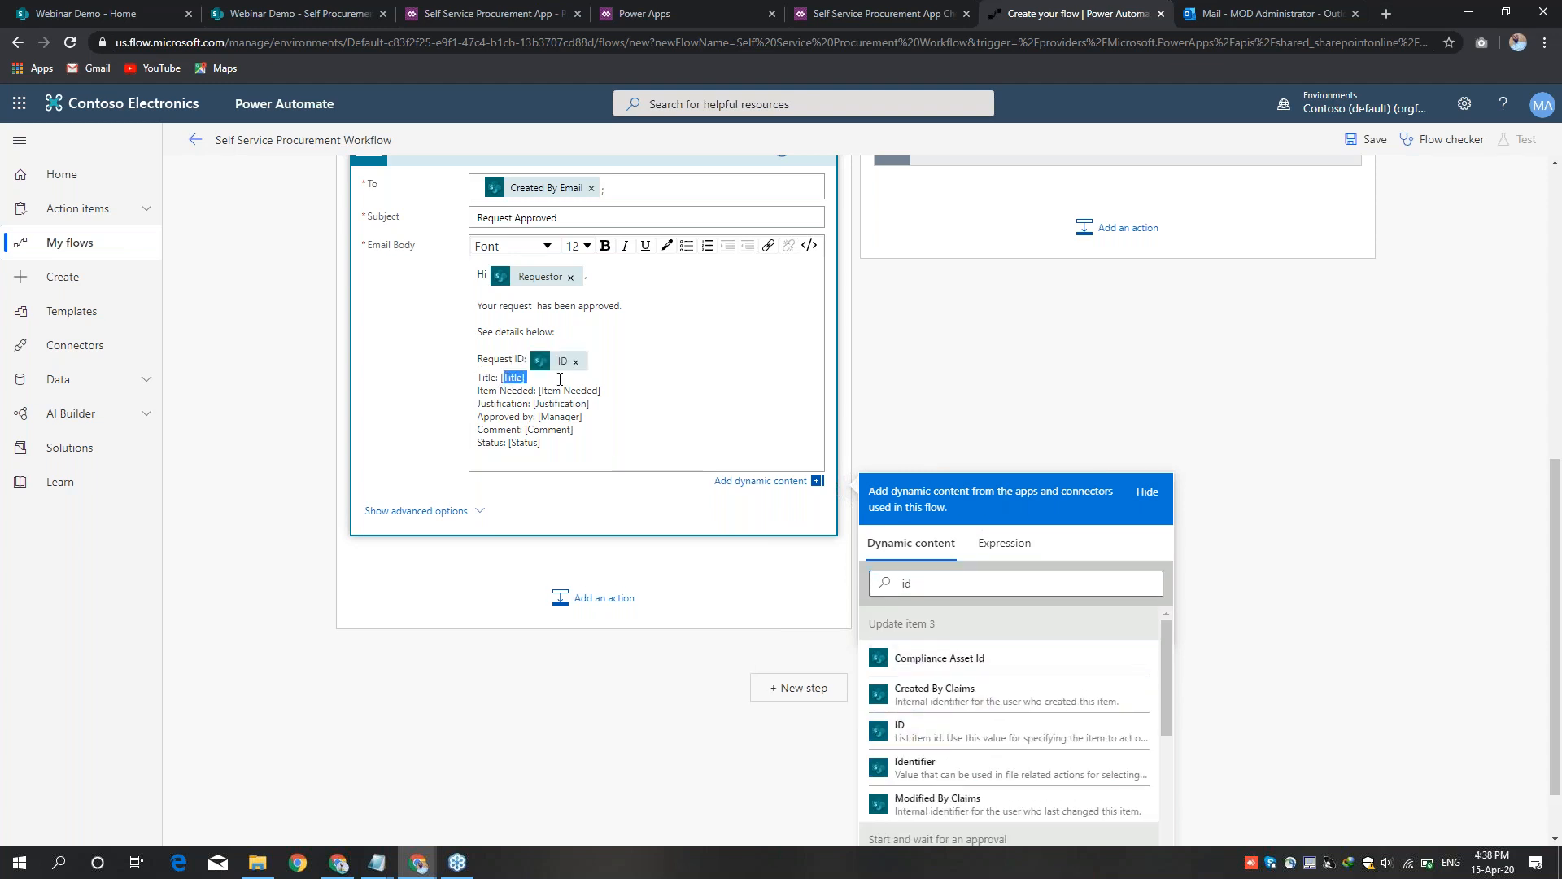
pyautogui.press('BackSpace')
pyautogui.click(936, 583)
pyautogui.doubleClick(906, 584)
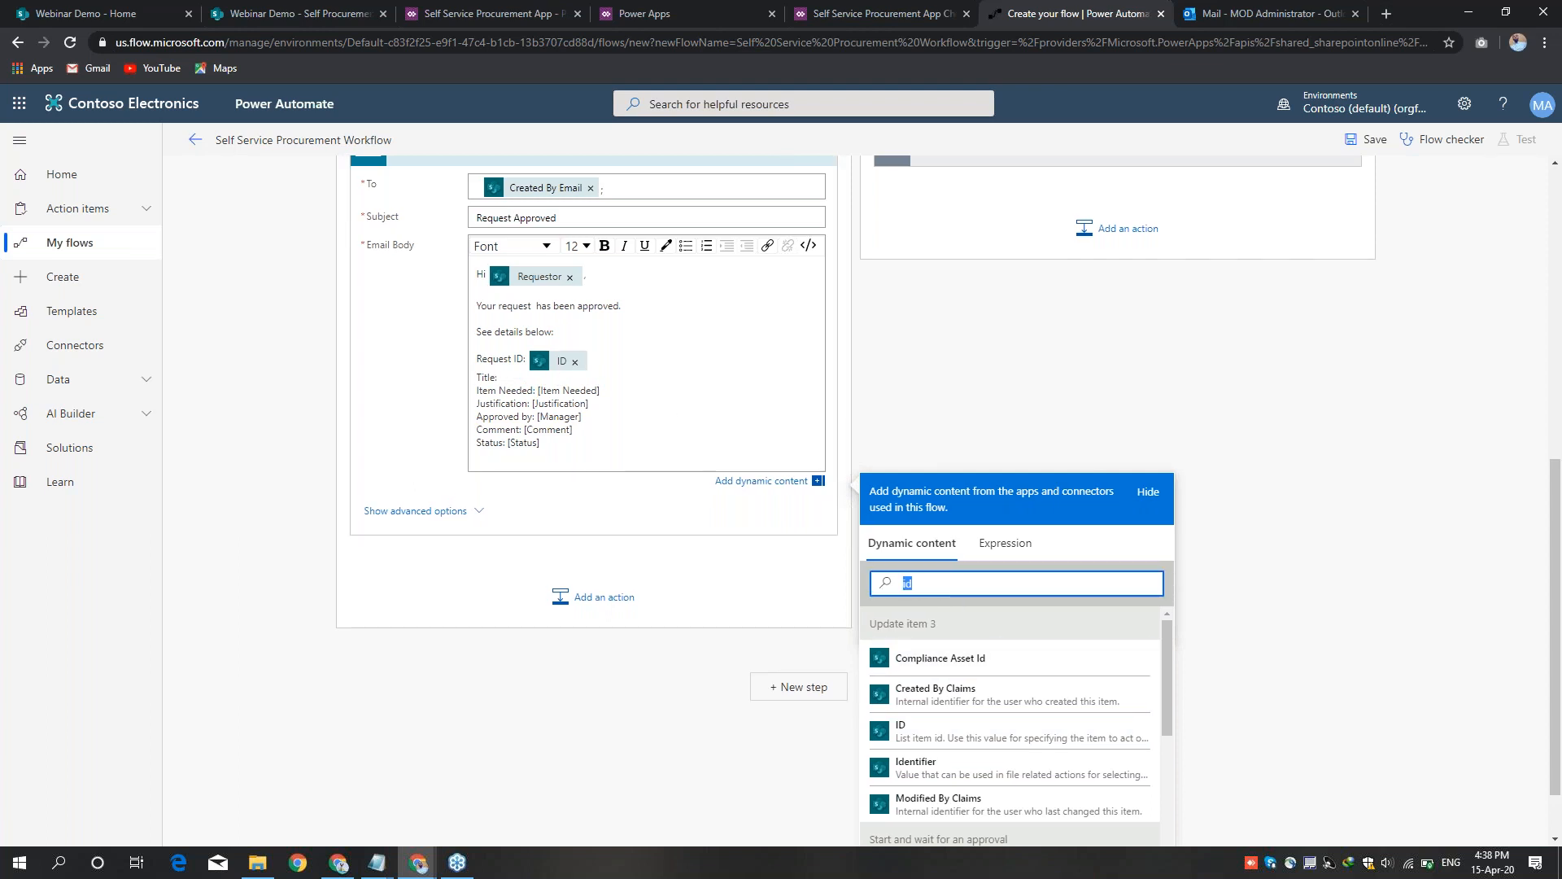
pyautogui.write('title')
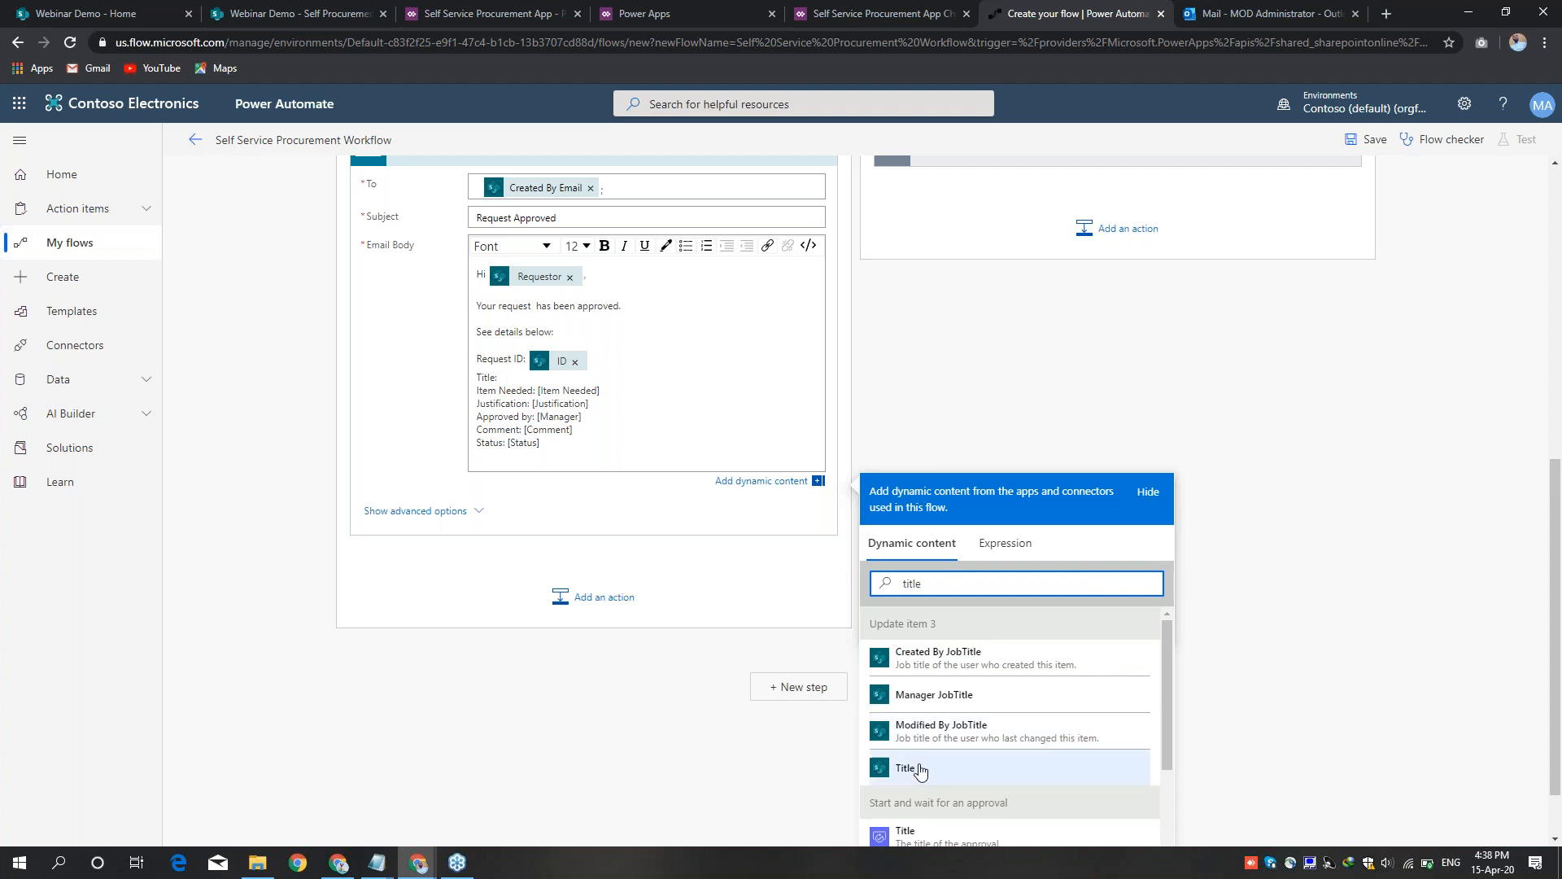
pyautogui.click(977, 770)
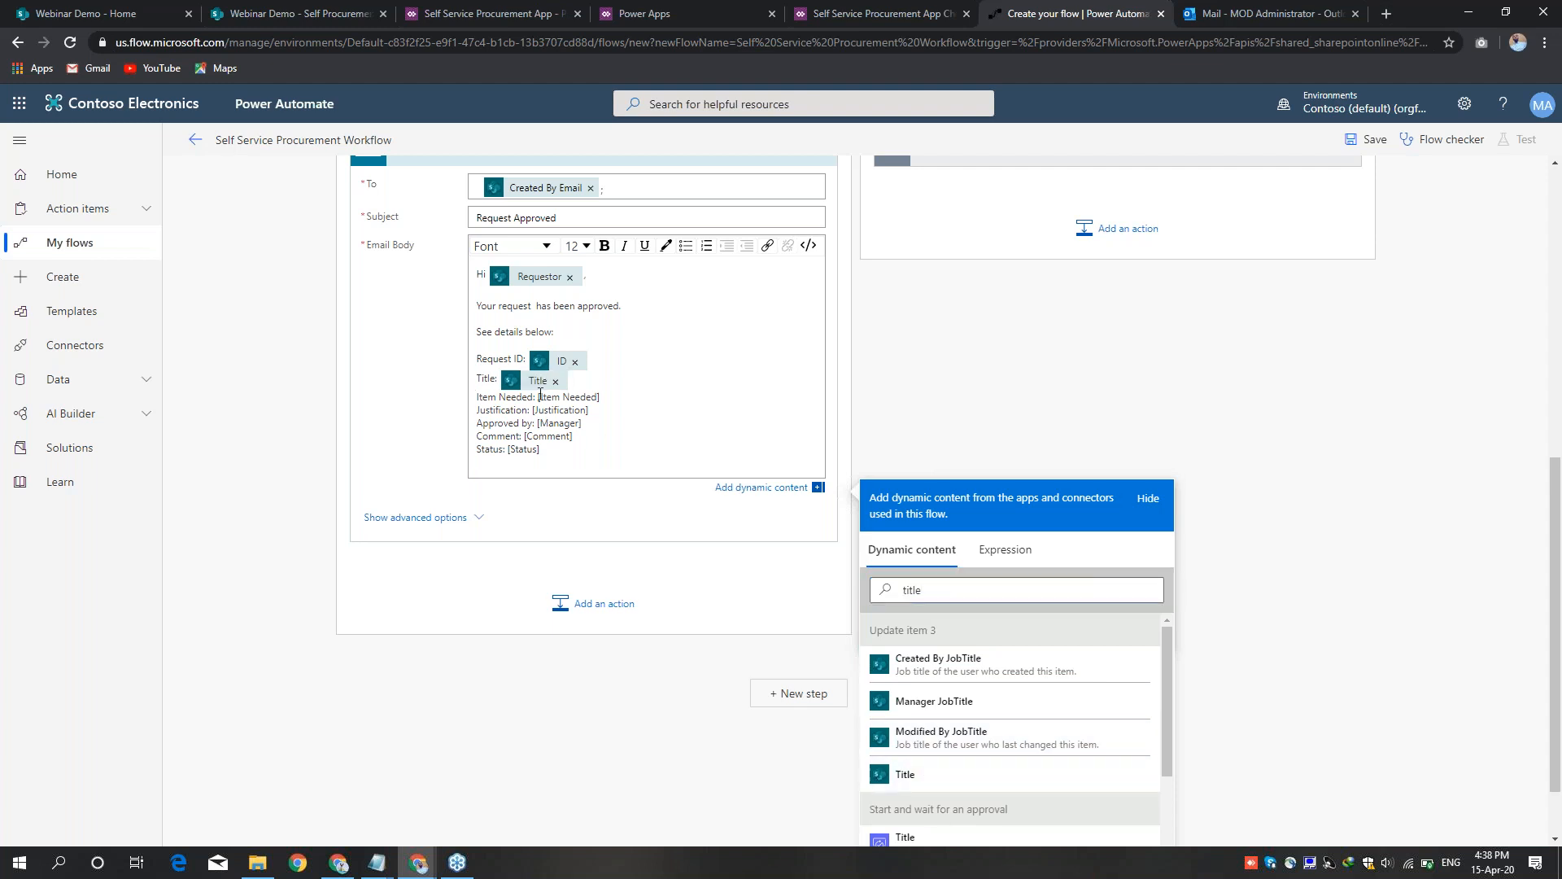
# Step: Replace the [Item Needed] placeholder in the approval email body with Update item 3's ItemNeeded Value
pyautogui.moveTo(540, 396); pyautogui.dragTo(619, 398)
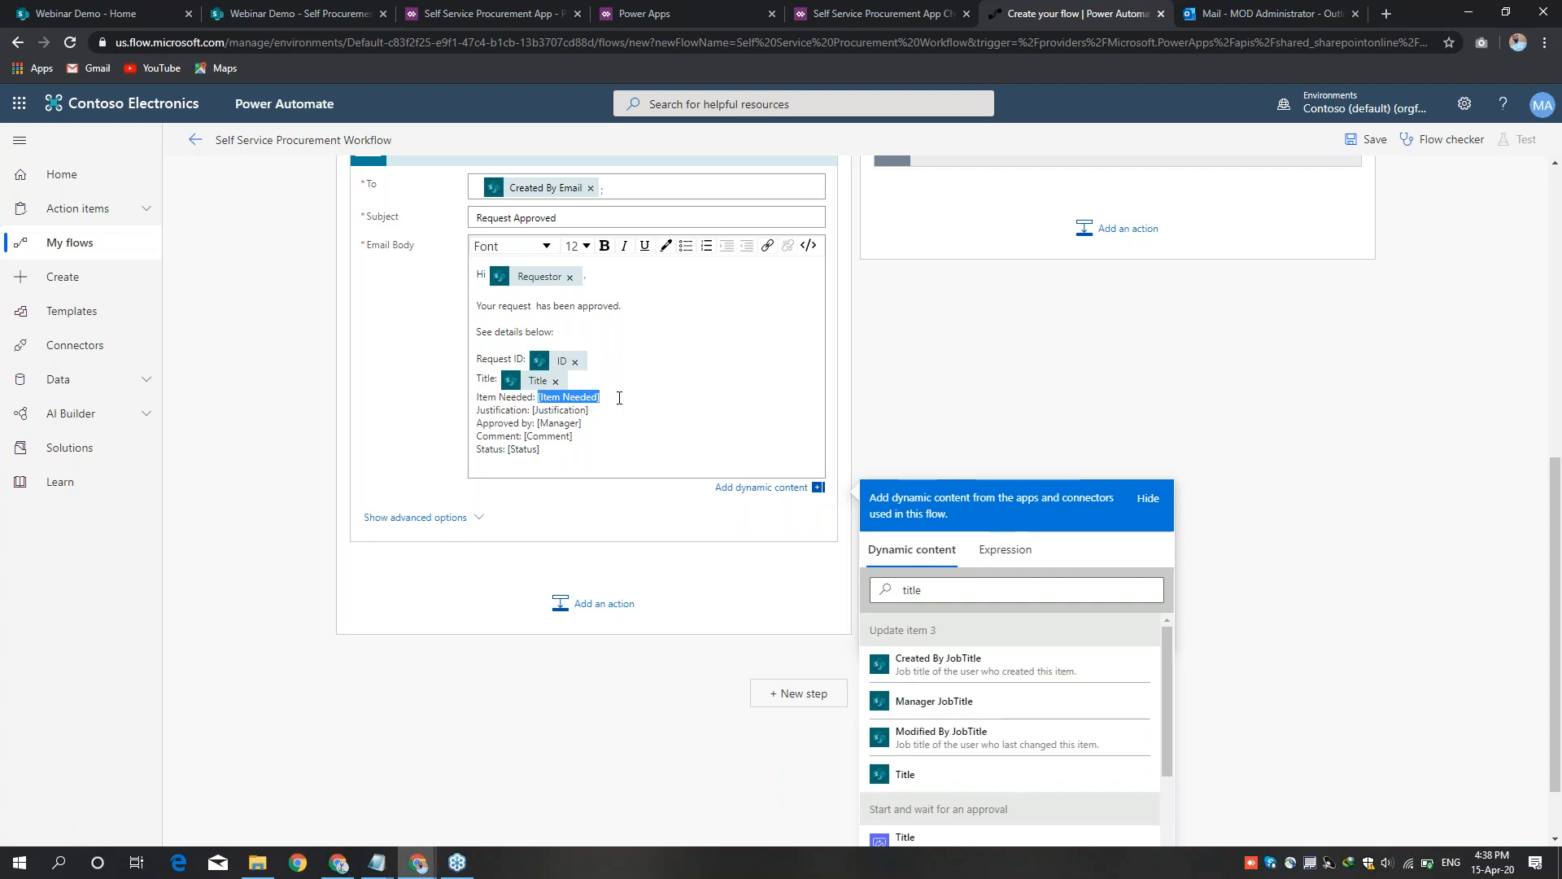
pyautogui.press('Delete')
pyautogui.click(883, 590)
pyautogui.doubleClick(879, 593)
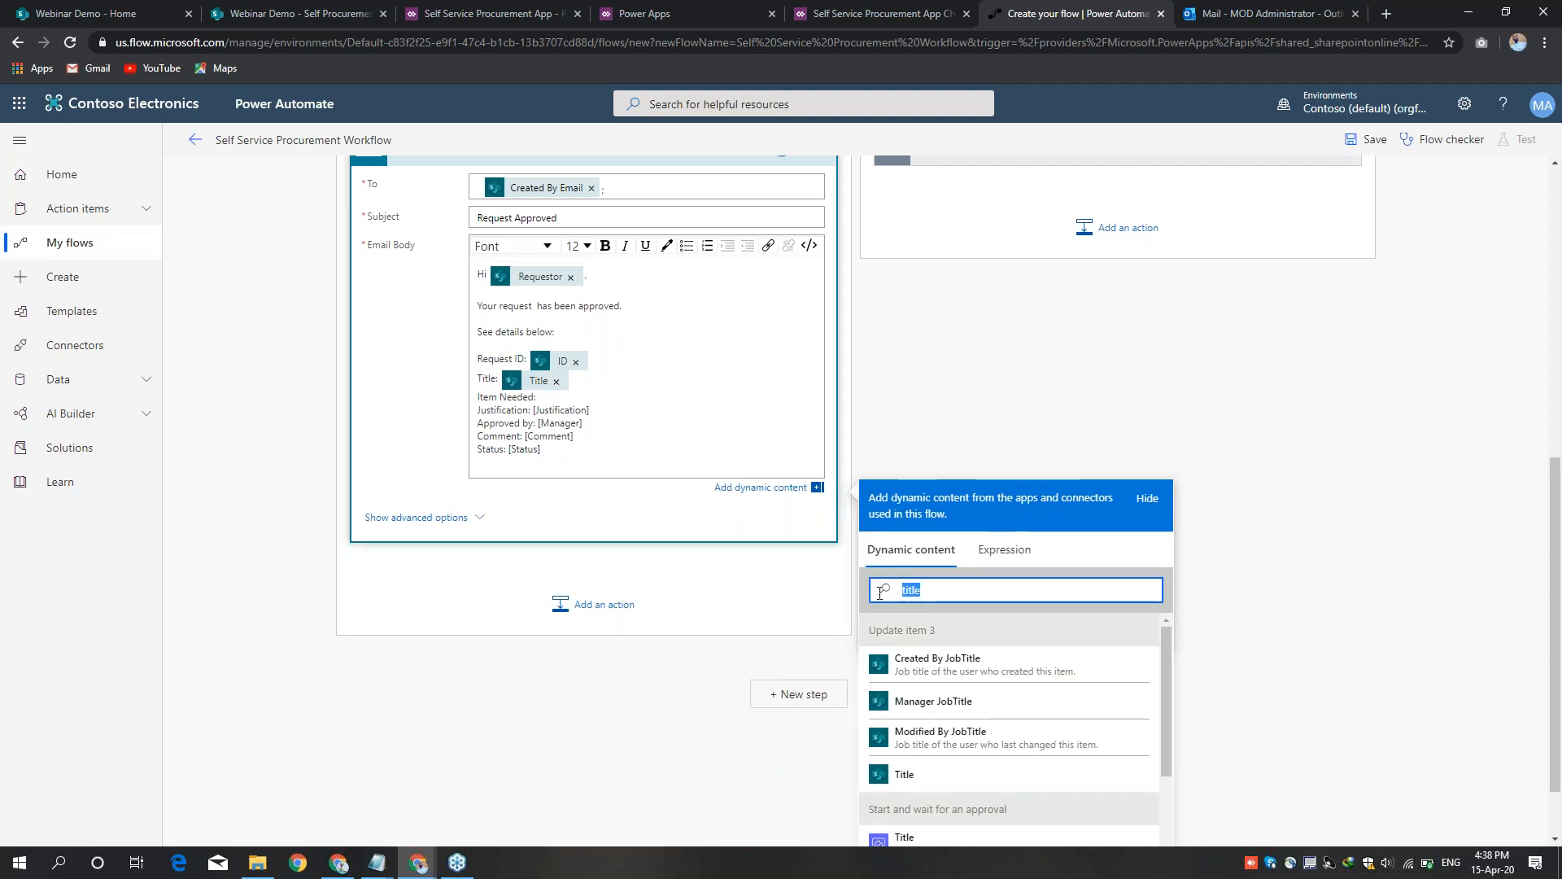
pyautogui.write('itemn')
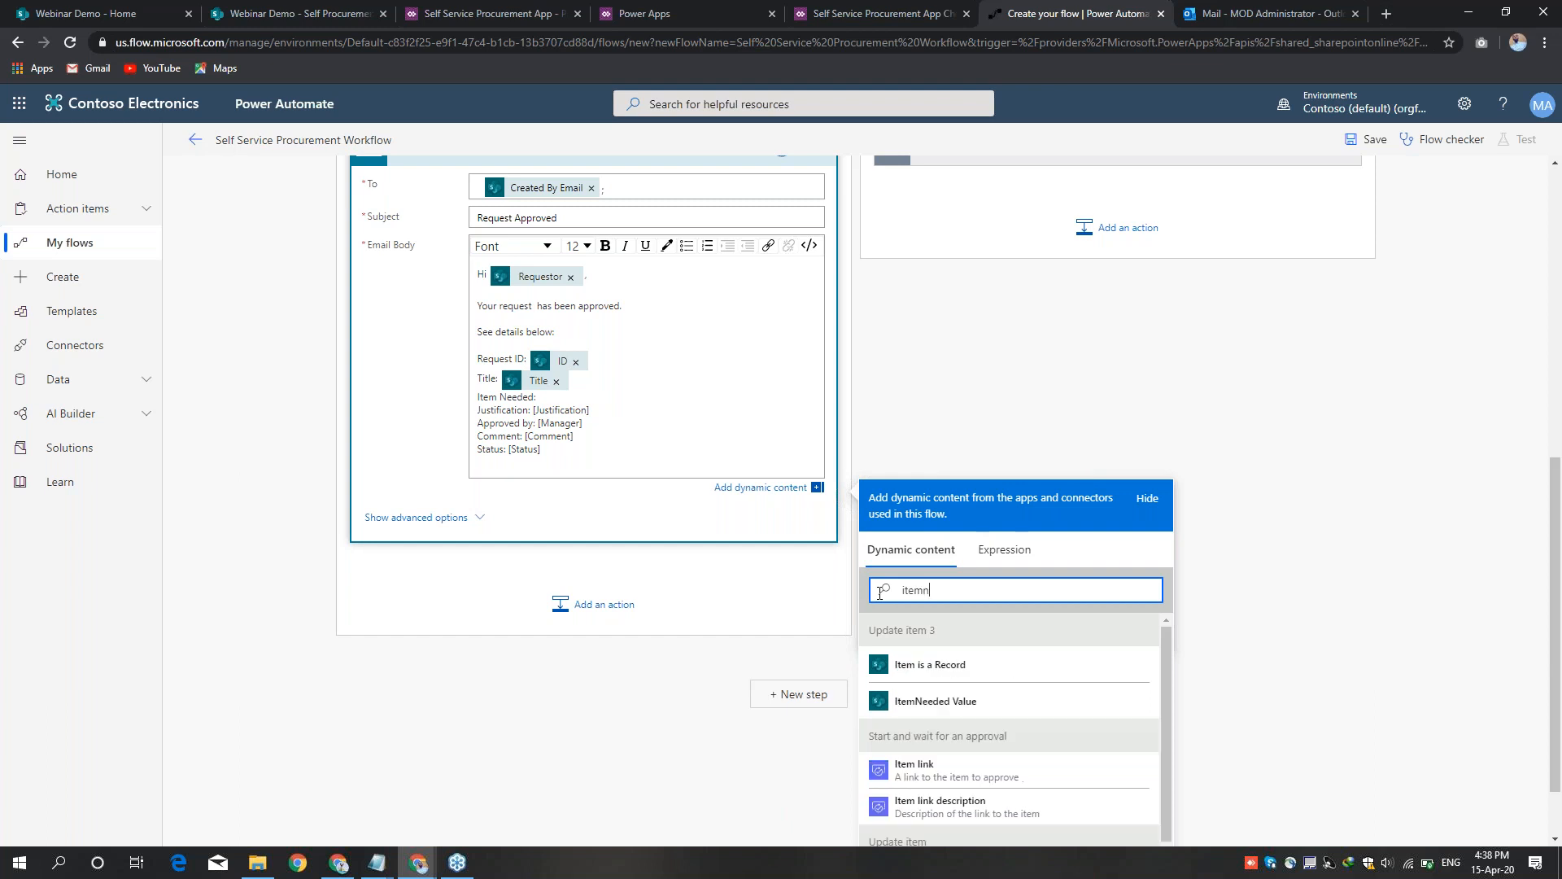
pyautogui.click(977, 705)
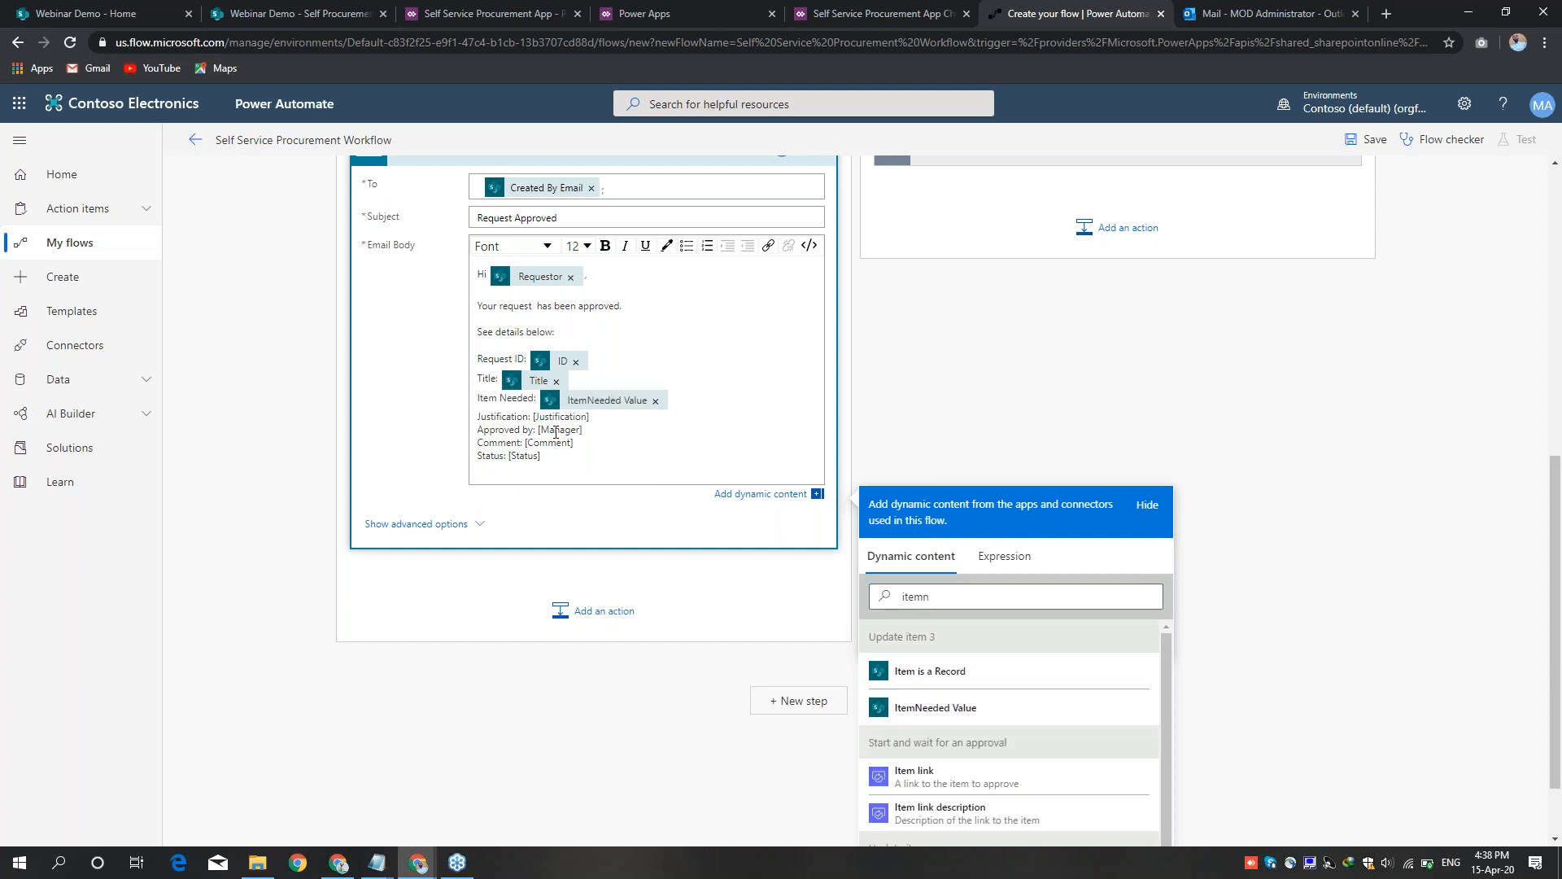
# Step: Replace the [Justification] placeholder in the approval email body with Update item 3's Justification dynamic value
pyautogui.moveTo(533, 416); pyautogui.dragTo(591, 417)
pyautogui.press('Delete')
pyautogui.doubleClick(940, 599)
pyautogui.write('just')
pyautogui.click(922, 670)
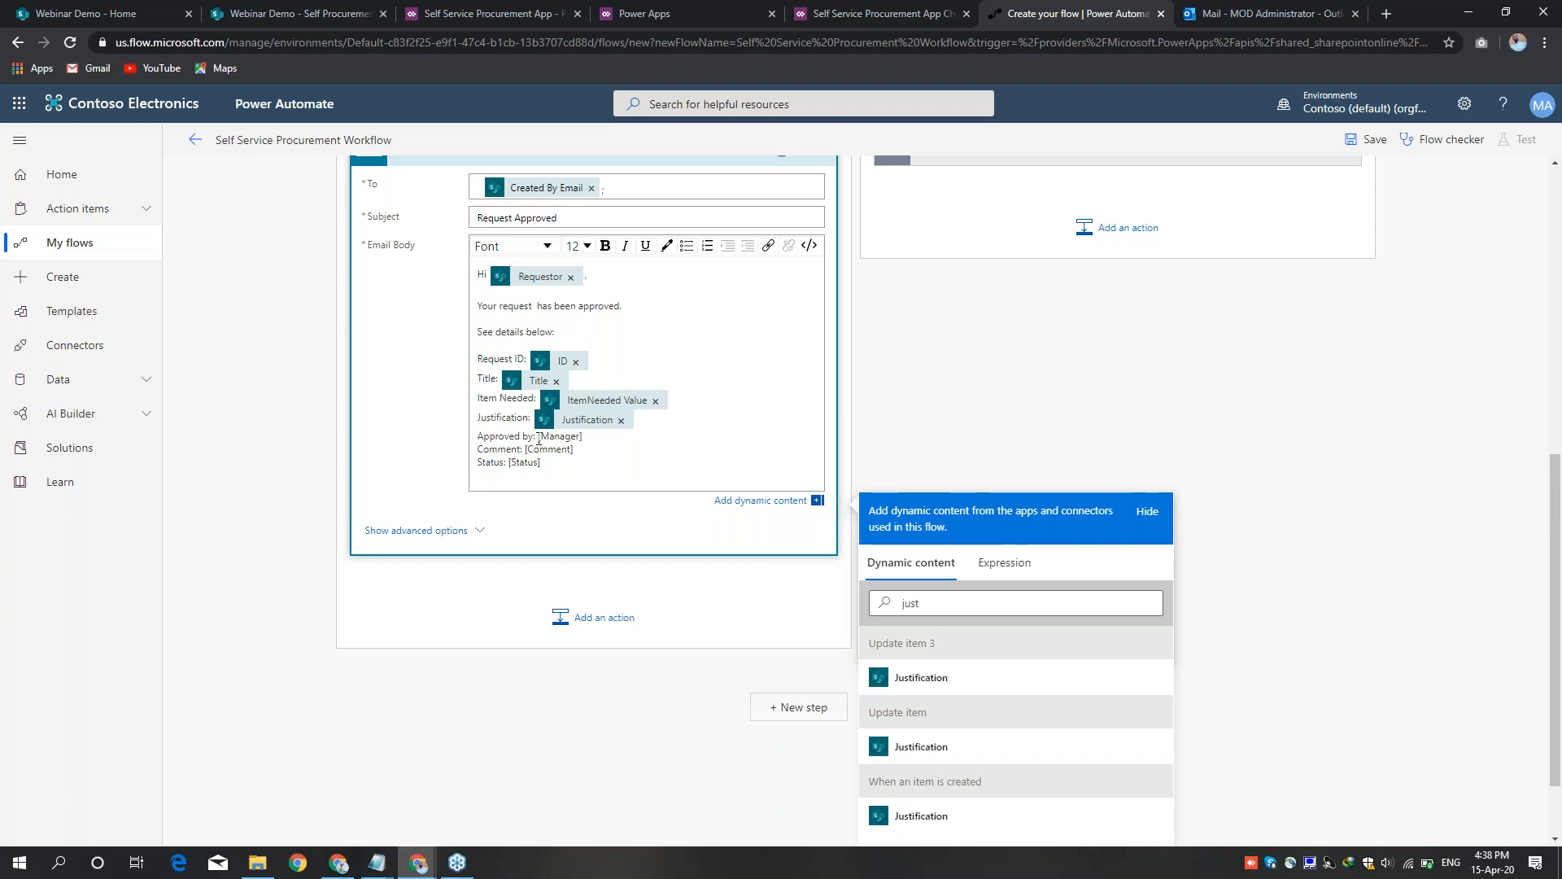
# Step: Replace the [Manager] placeholder on the Approved by line with the approval's Responses Approver name dynamic value
pyautogui.moveTo(539, 437); pyautogui.dragTo(587, 437)
pyautogui.press('BackSpace')
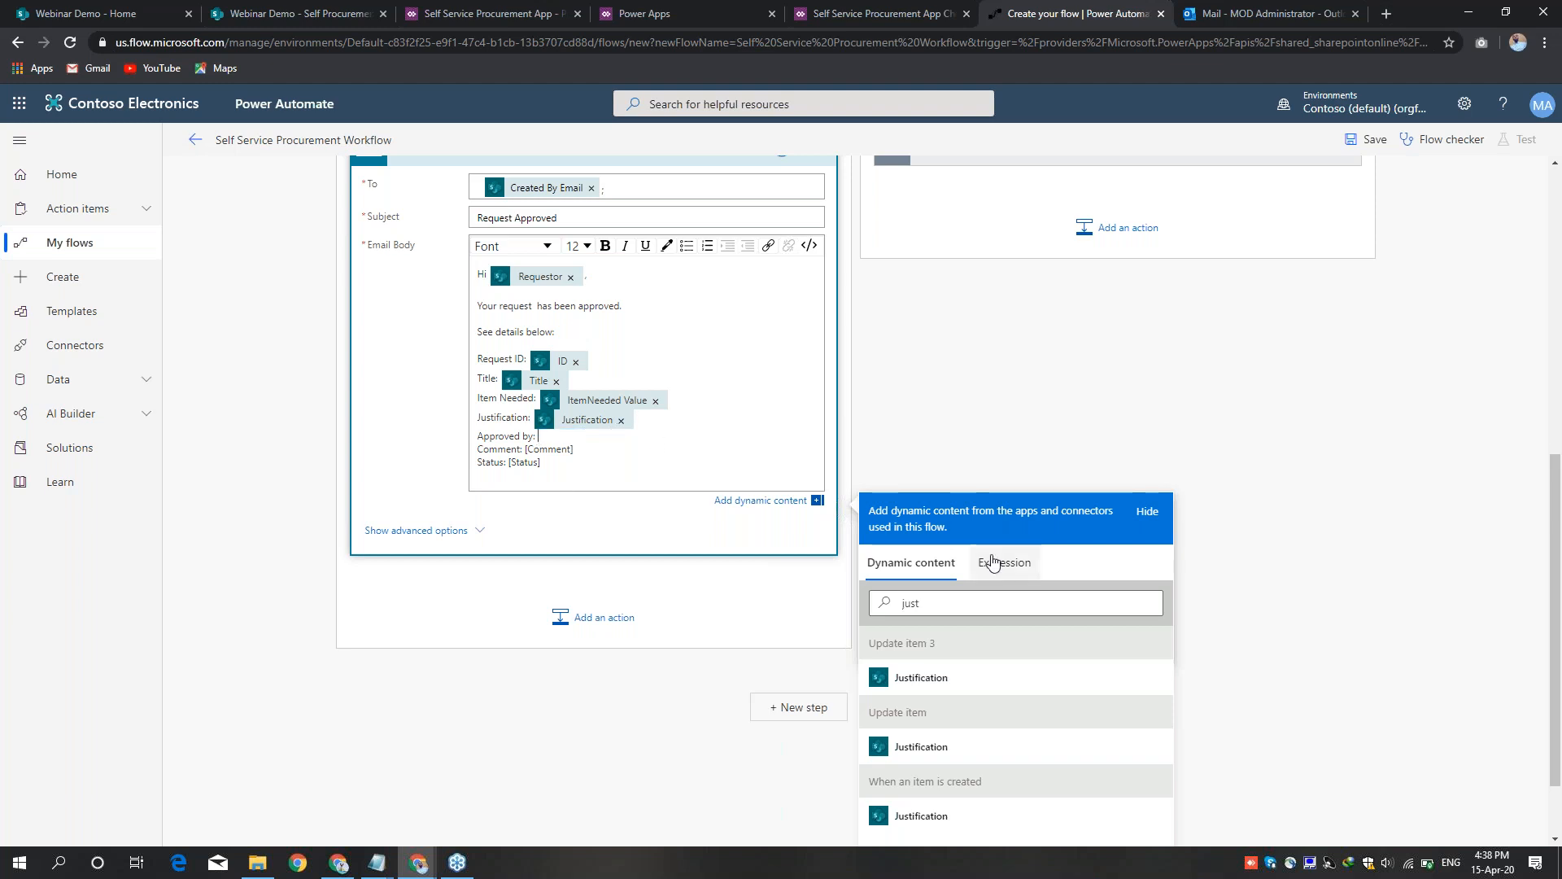
pyautogui.doubleClick(910, 603)
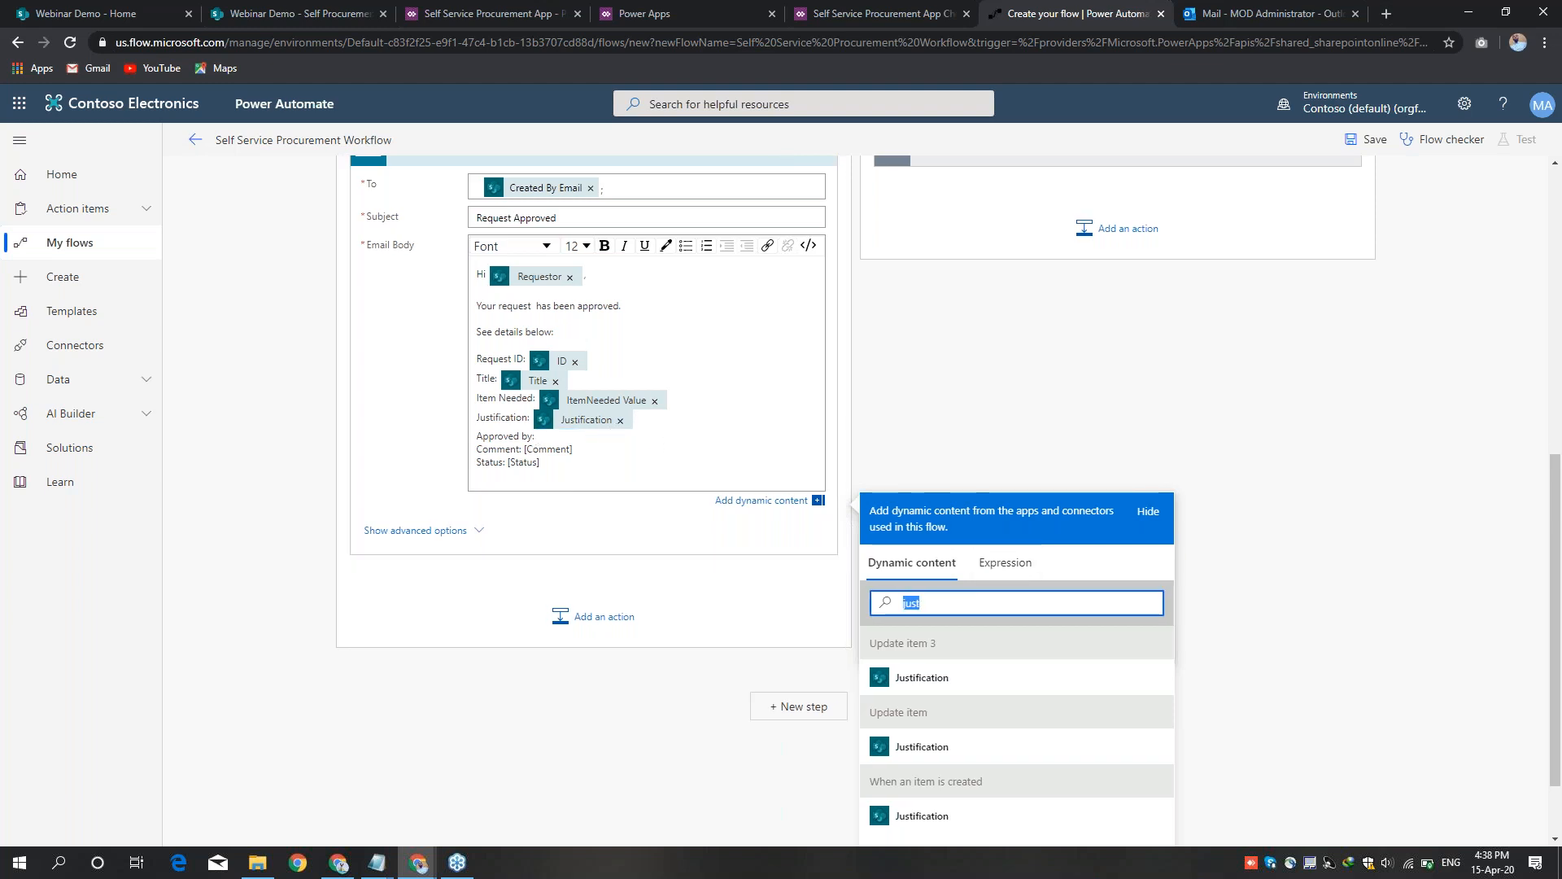
pyautogui.write('appro')
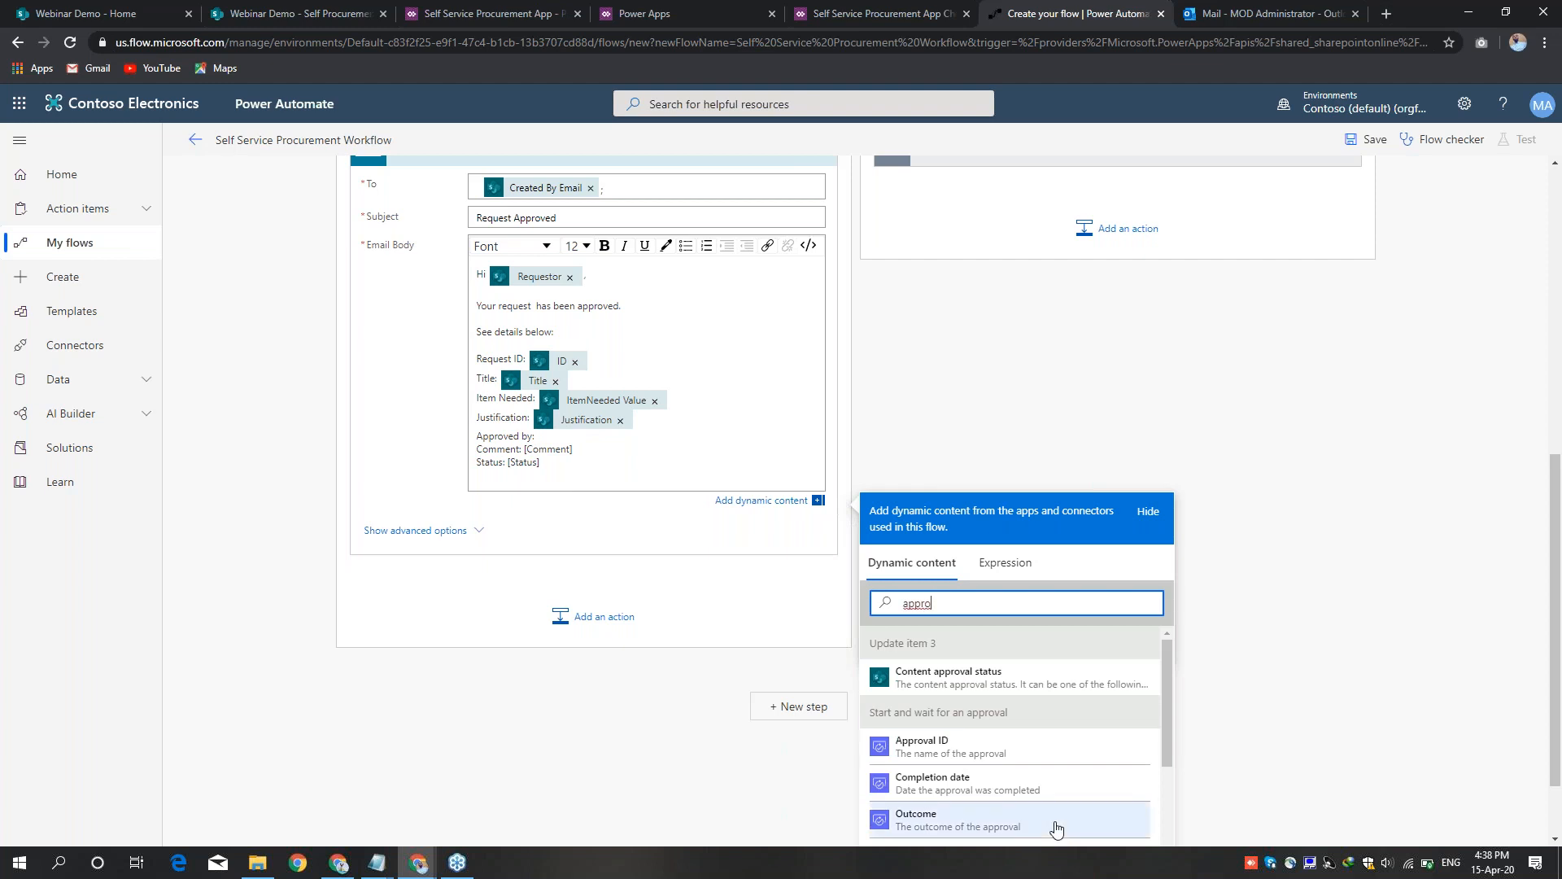
pyautogui.scroll(-2, 1056, 829)
pyautogui.scroll(-1, 1056, 818)
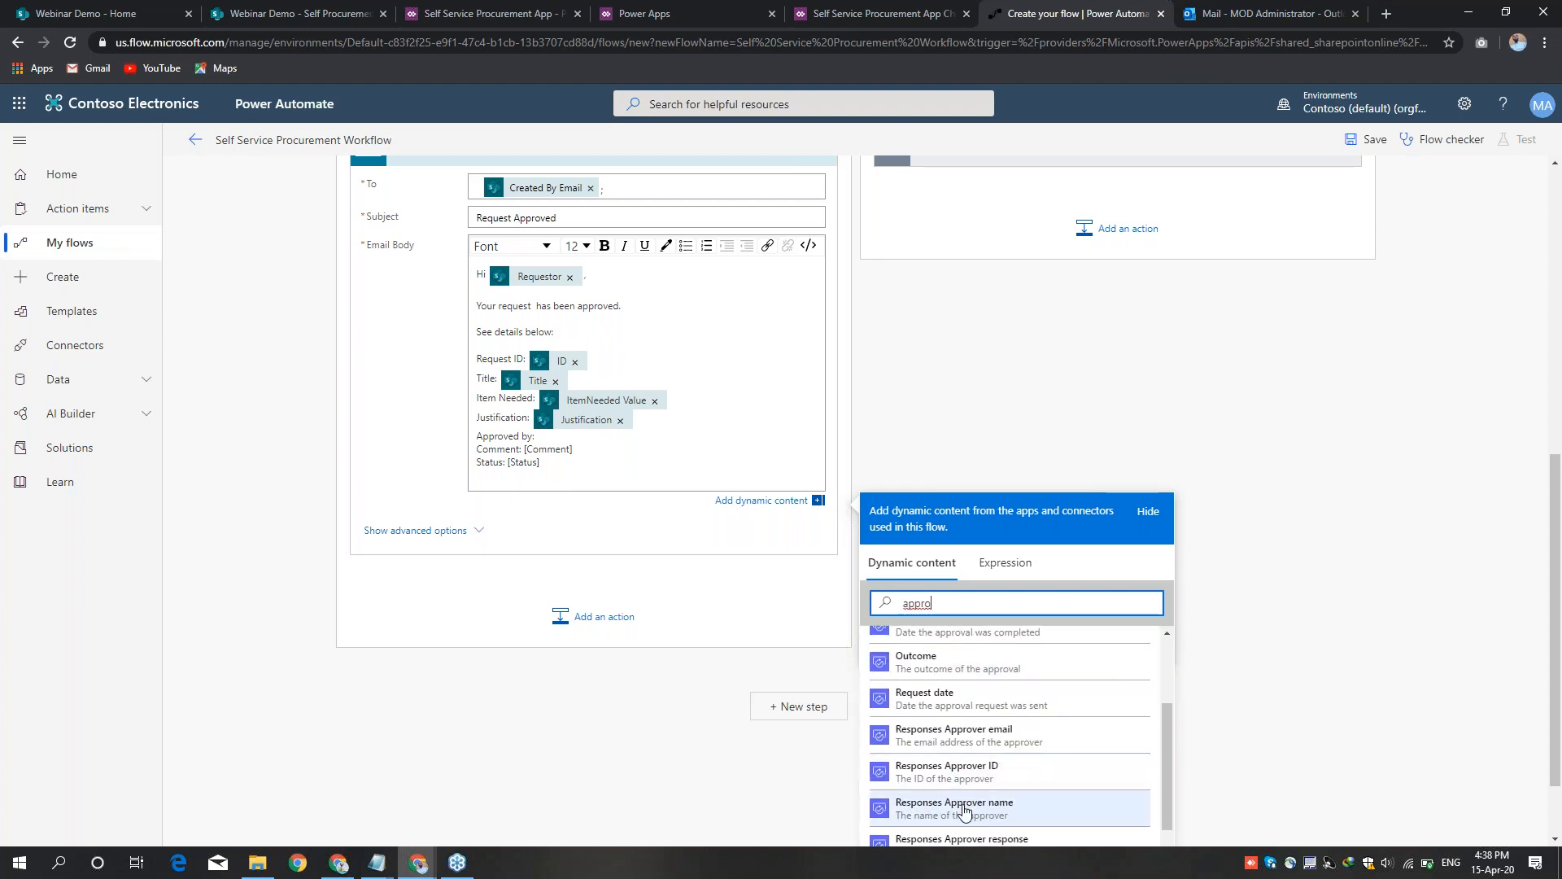
pyautogui.click(533, 472)
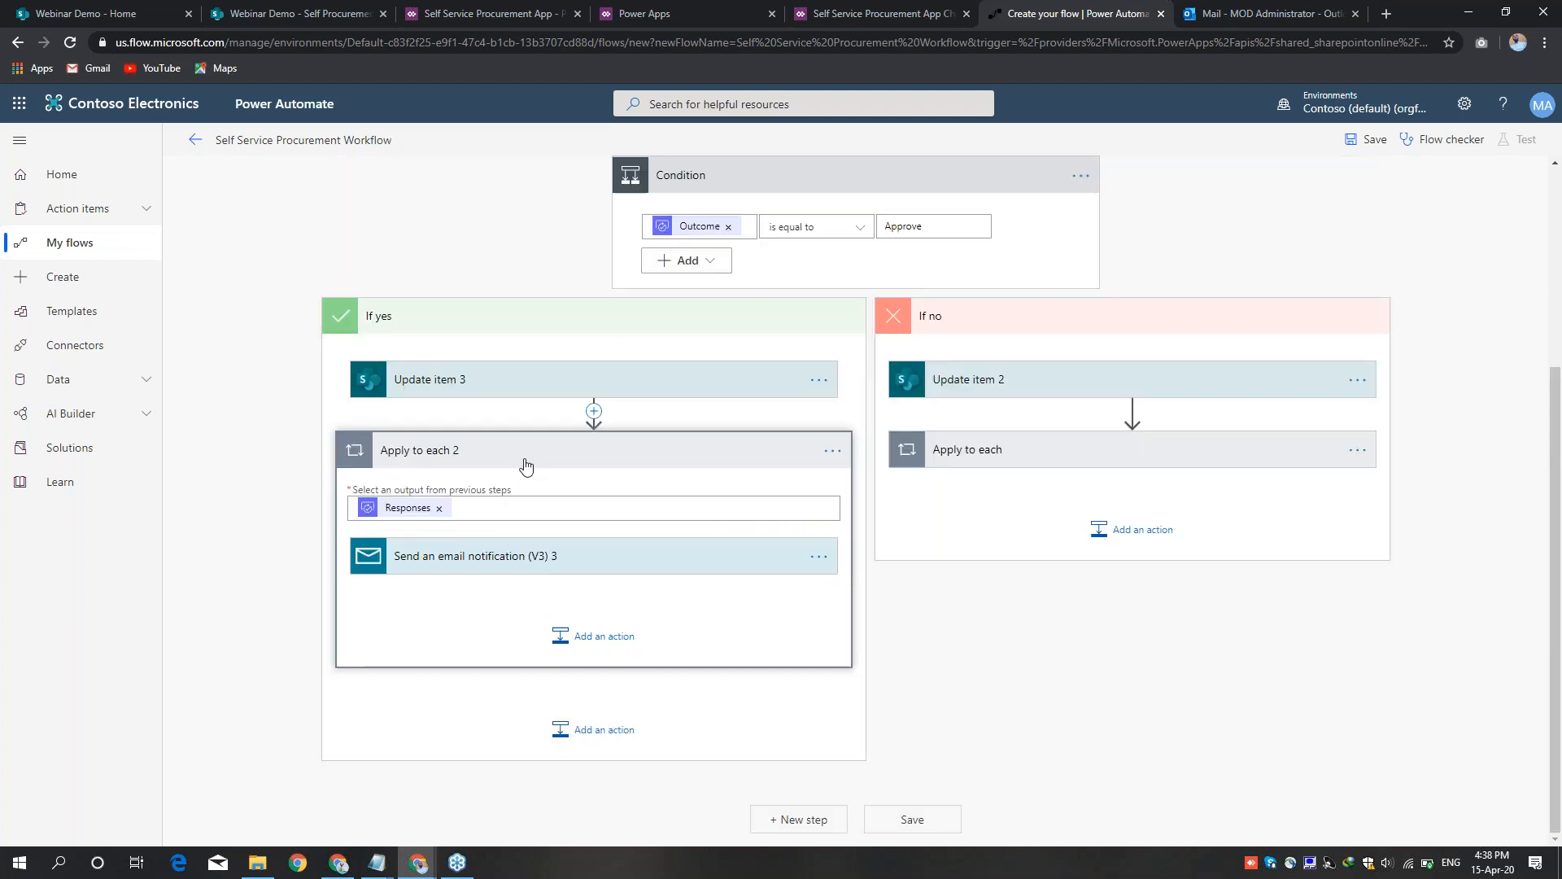
# Step: Reopen Send an email notification (V3) 3 and replace its [Comment] placeholder with the approval's Responses Comments dynamic value
pyautogui.click(499, 576)
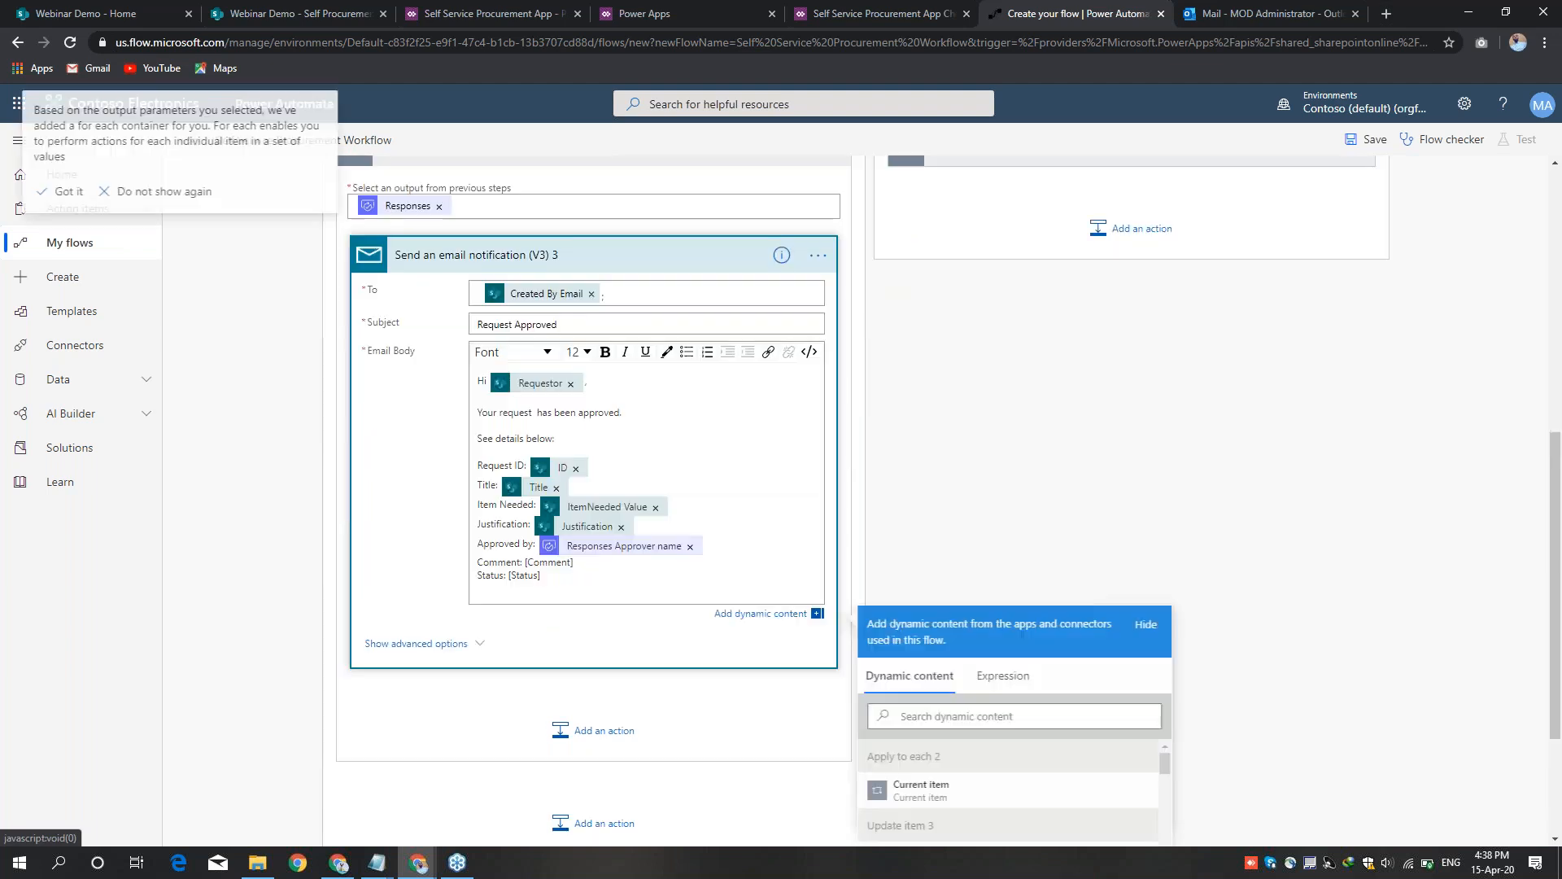
pyautogui.moveTo(525, 565); pyautogui.dragTo(574, 564)
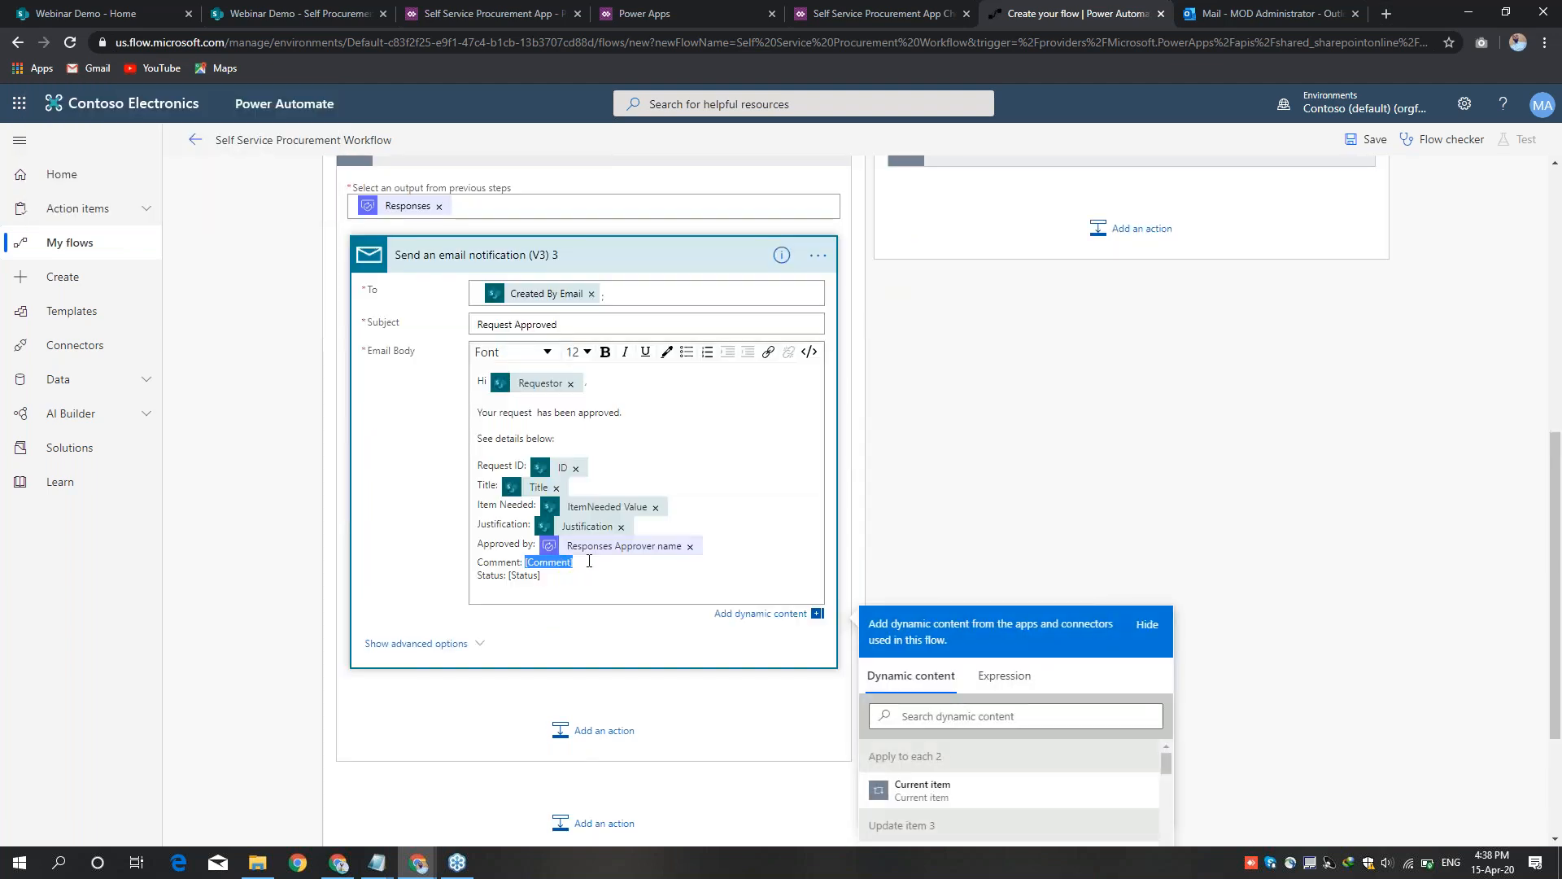
pyautogui.press('BackSpace')
pyautogui.click(970, 718)
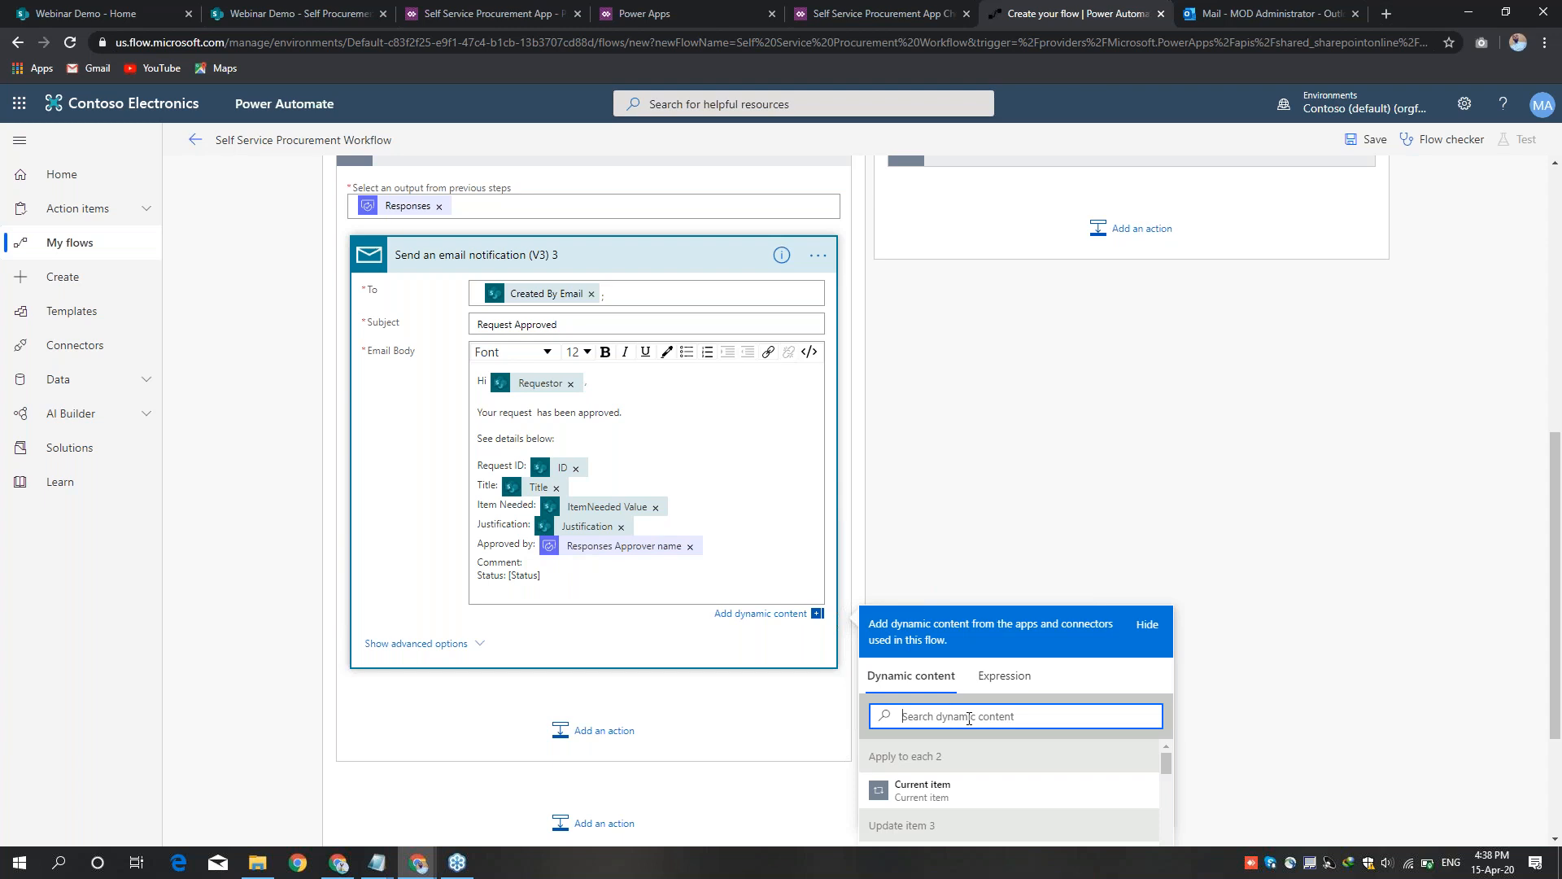
pyautogui.write('comm')
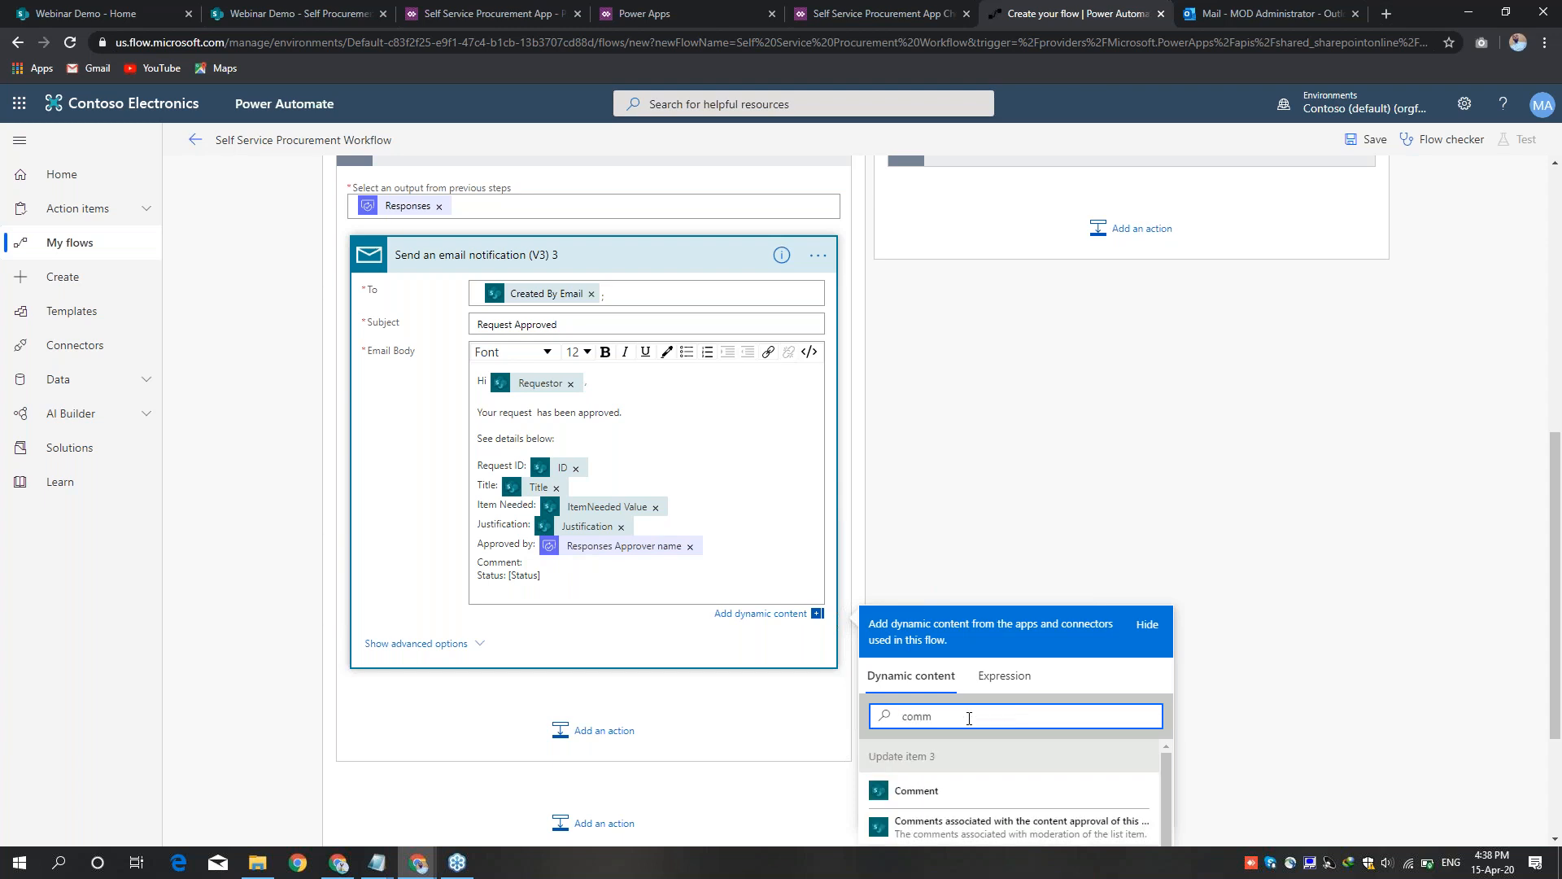
pyautogui.scroll(-3, 966, 713)
pyautogui.click(952, 693)
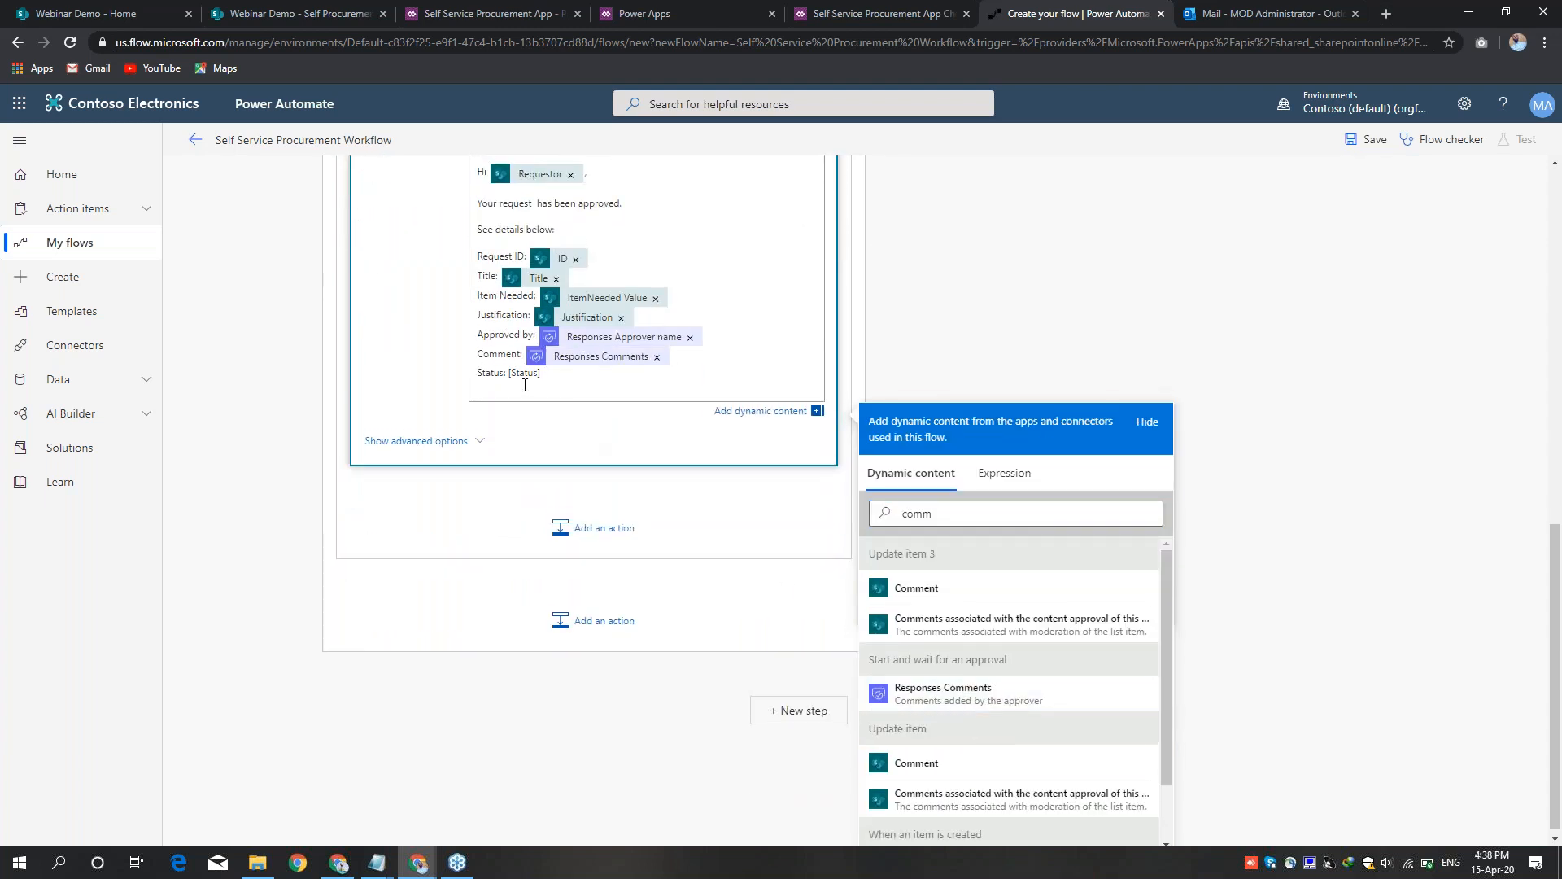
# Step: Replace the [Status] placeholder in the approval email with Update item 3's Status Value and collapse the email action
pyautogui.moveTo(512, 376); pyautogui.dragTo(548, 375)
pyautogui.press('BackSpace')
pyautogui.click(935, 513)
pyautogui.doubleClick(936, 512)
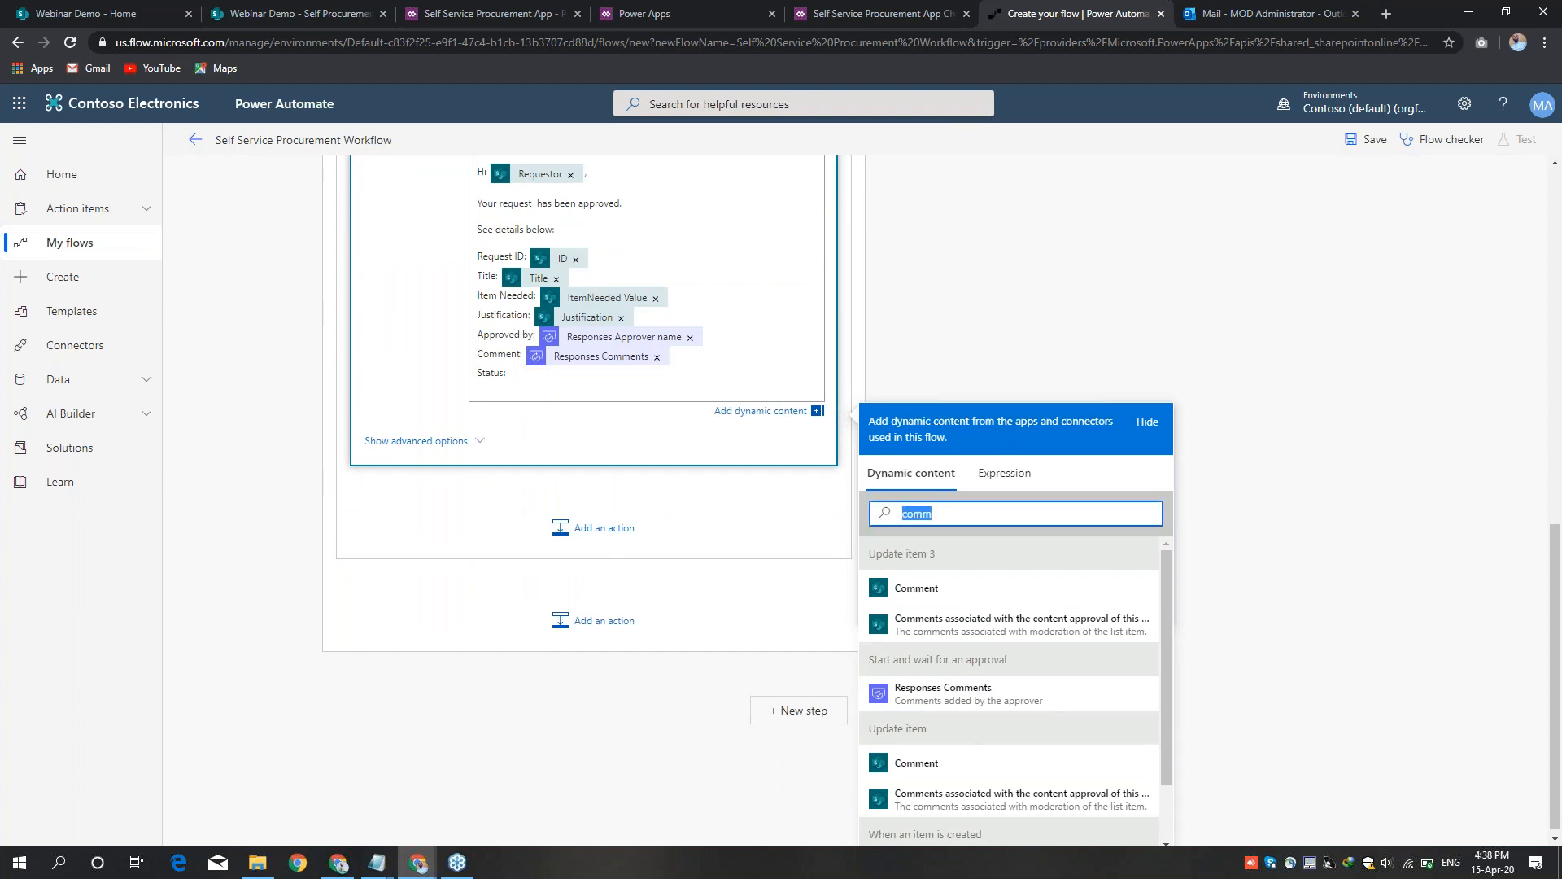
pyautogui.write('stat')
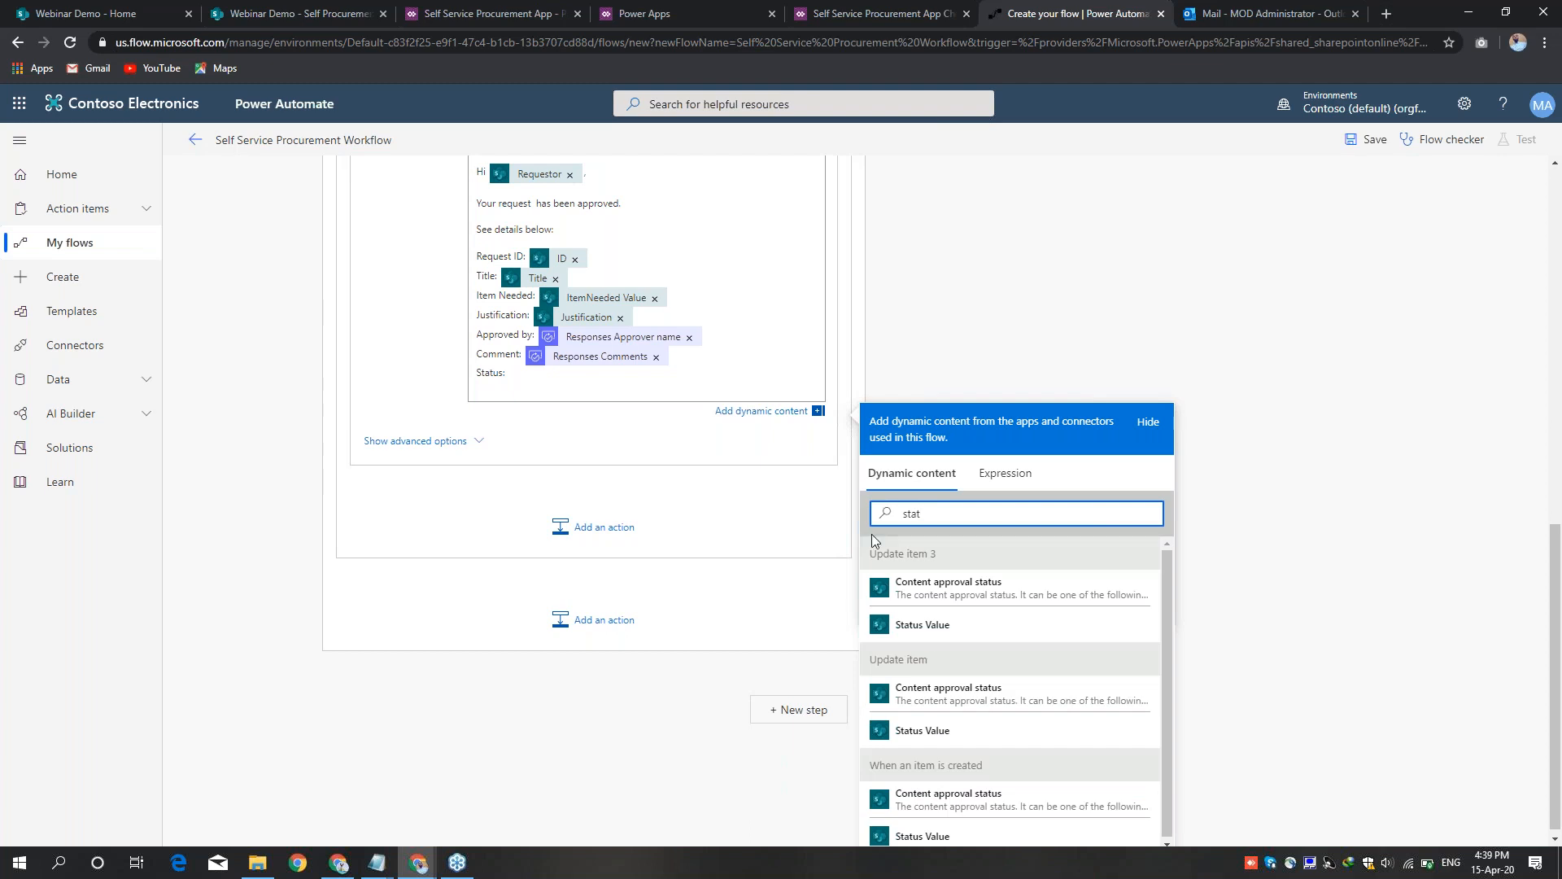
pyautogui.click(927, 627)
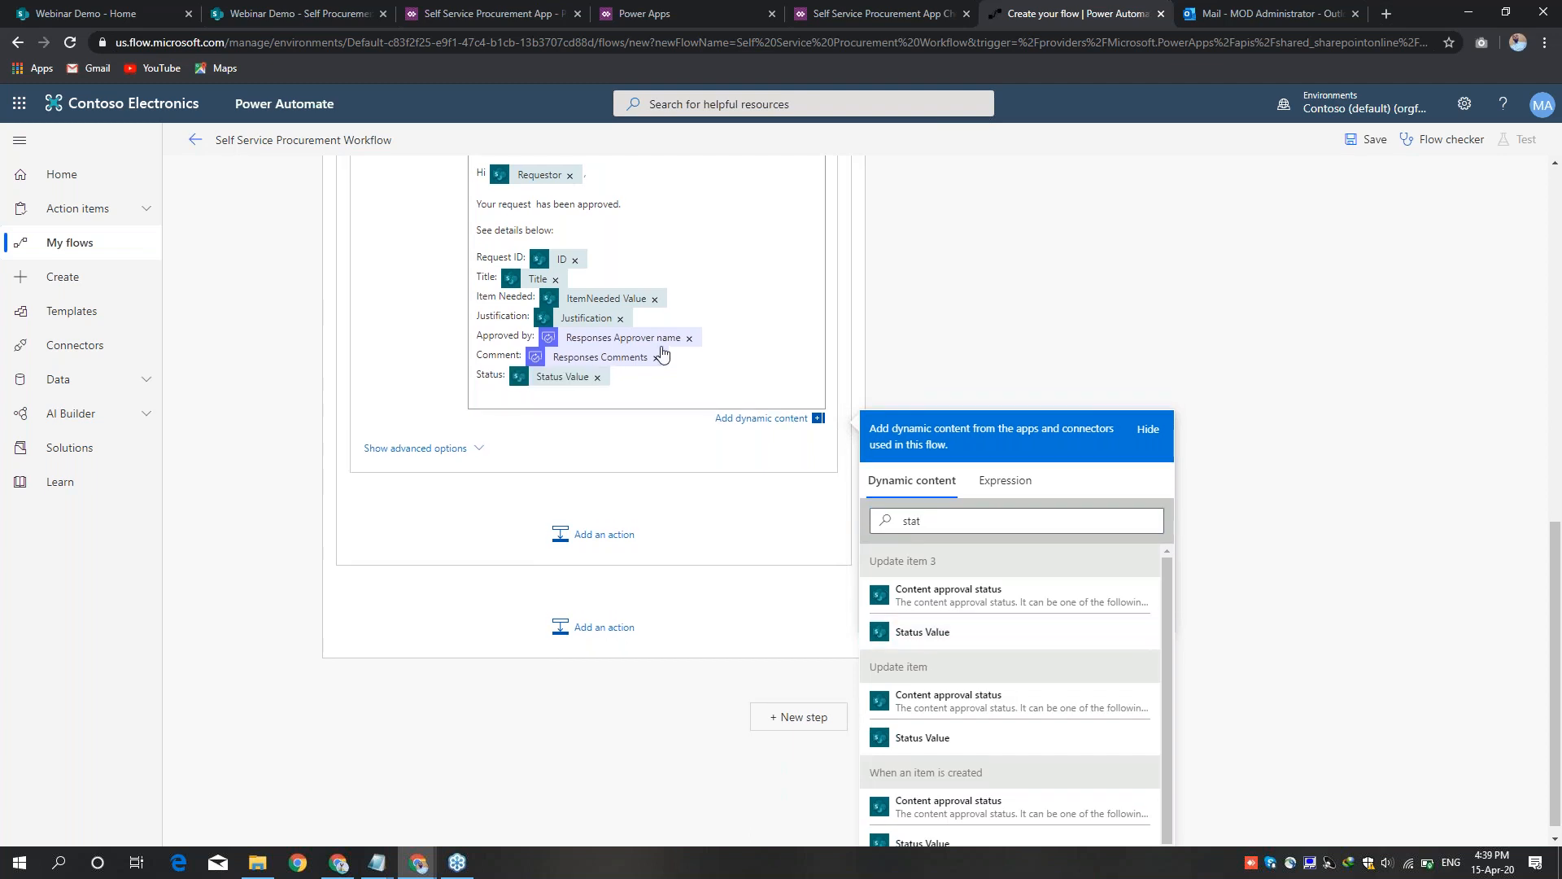
pyautogui.scroll(5, 662, 350)
pyautogui.click(663, 439)
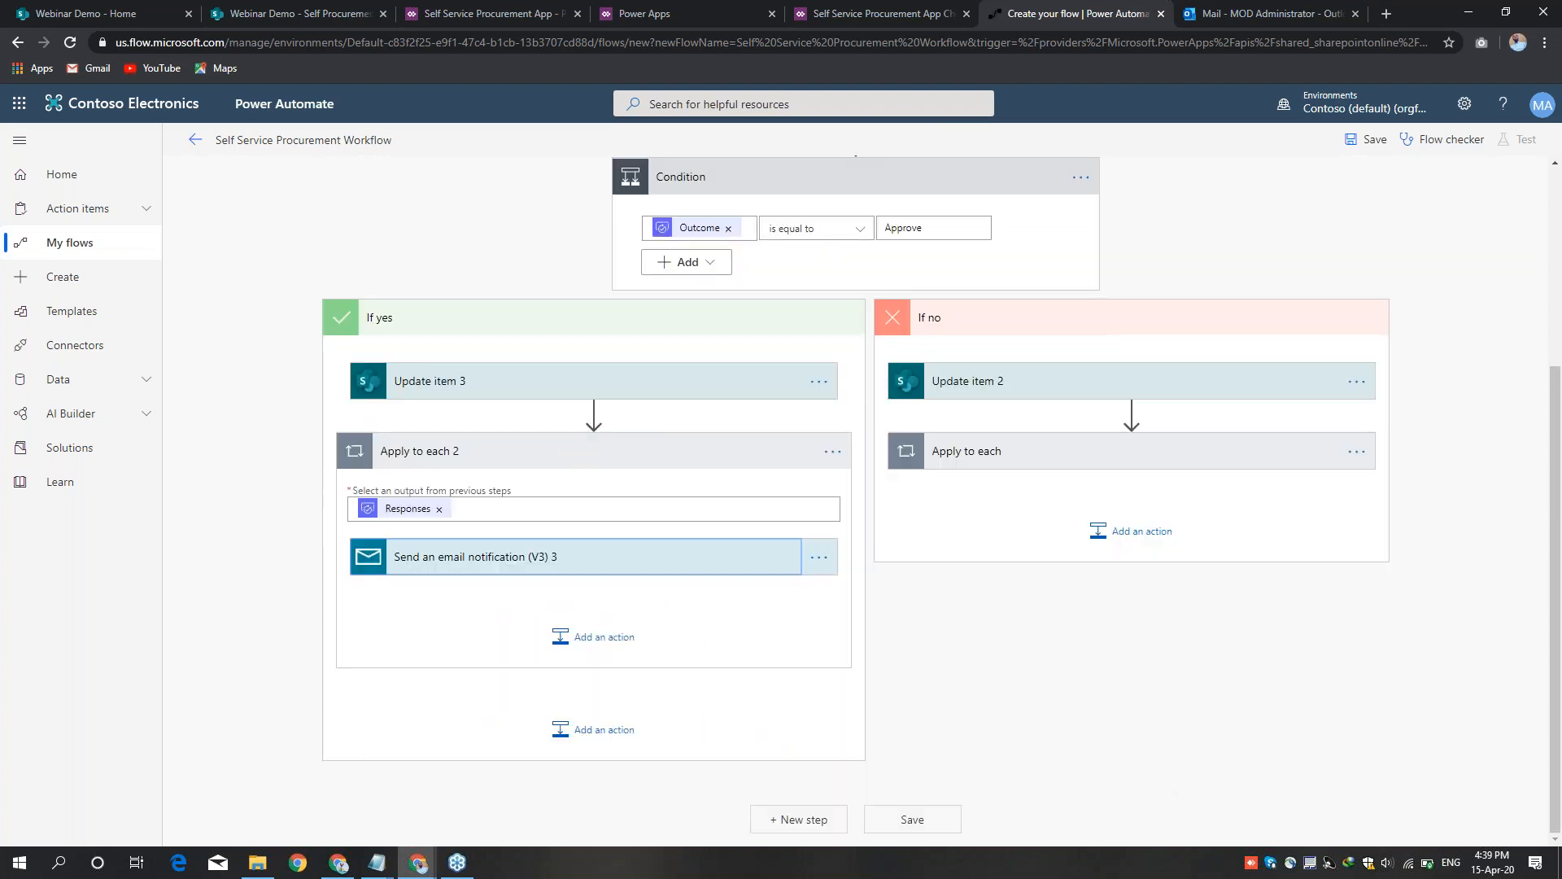
# Step: Add an Approvals Start and wait for an approval action below the email notification inside Apply to each 2
pyautogui.click(570, 636)
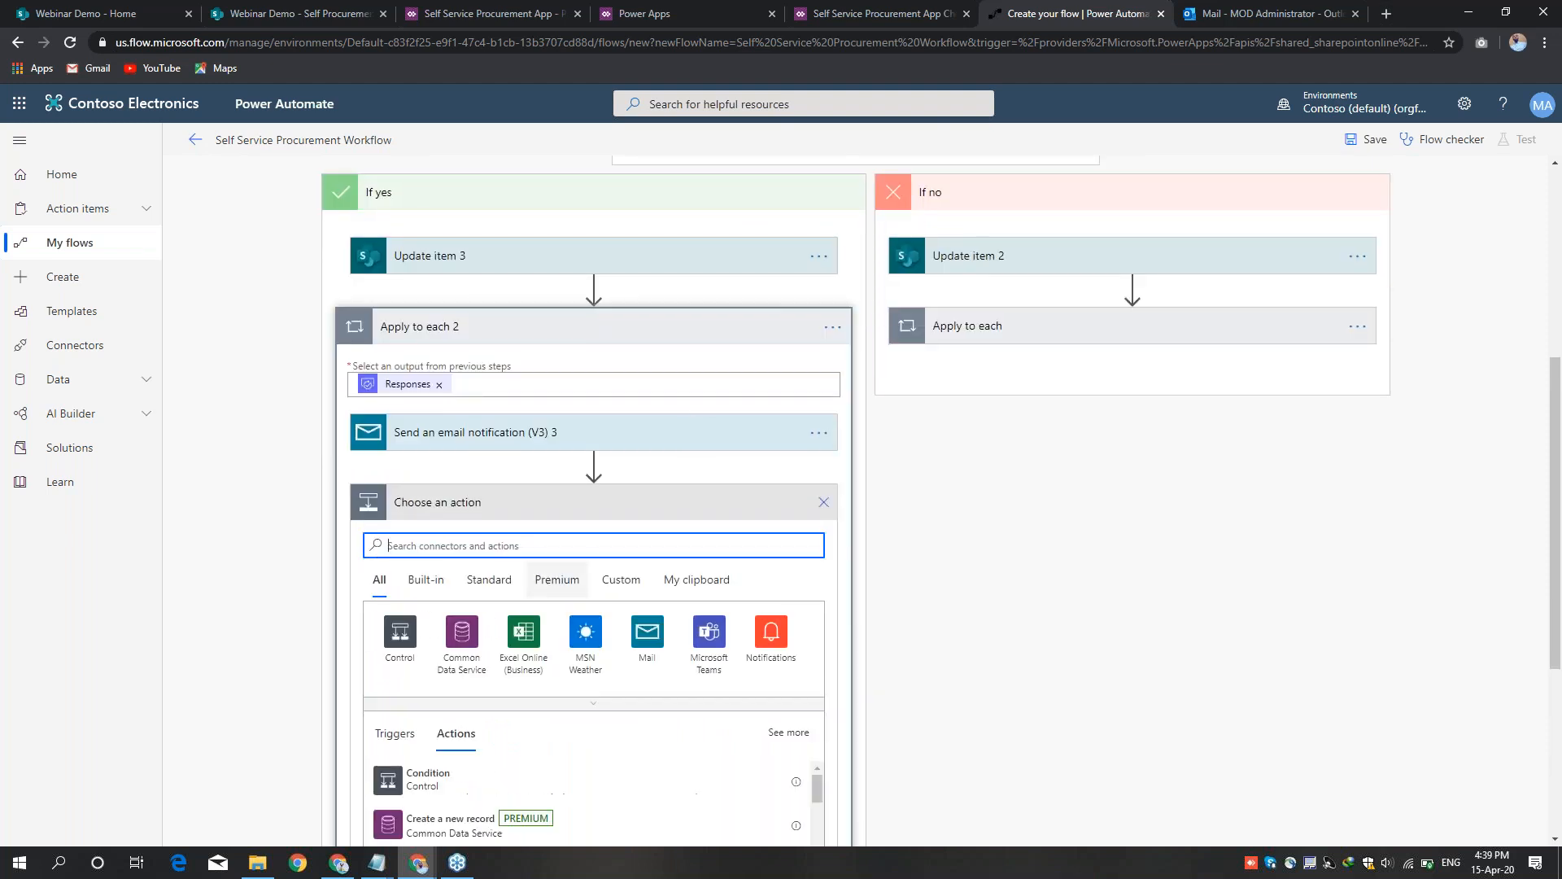
pyautogui.write('app')
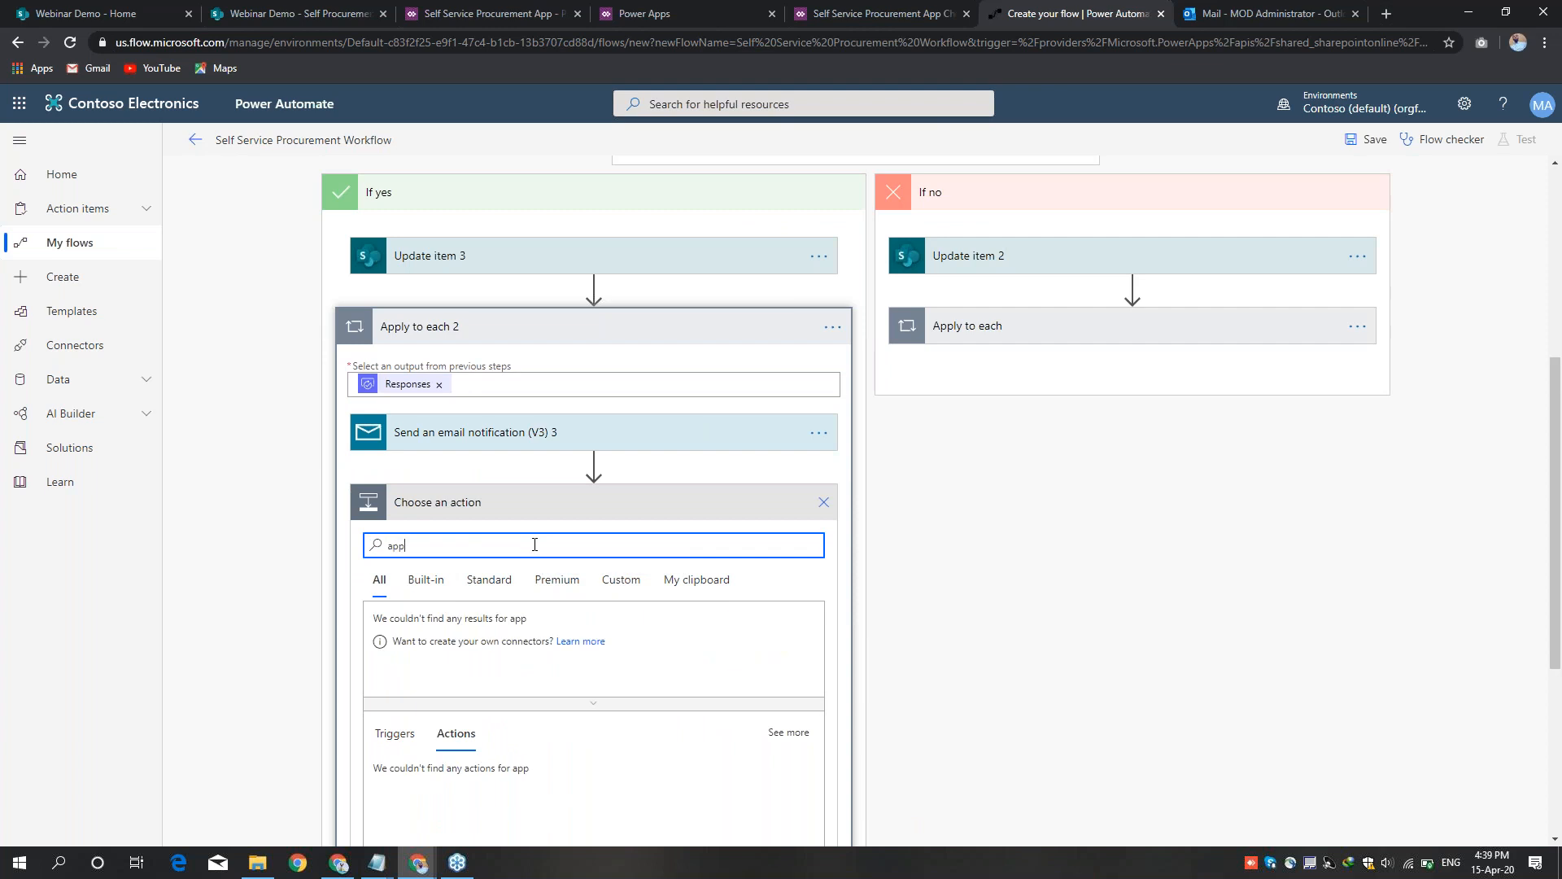
pyautogui.write('roval')
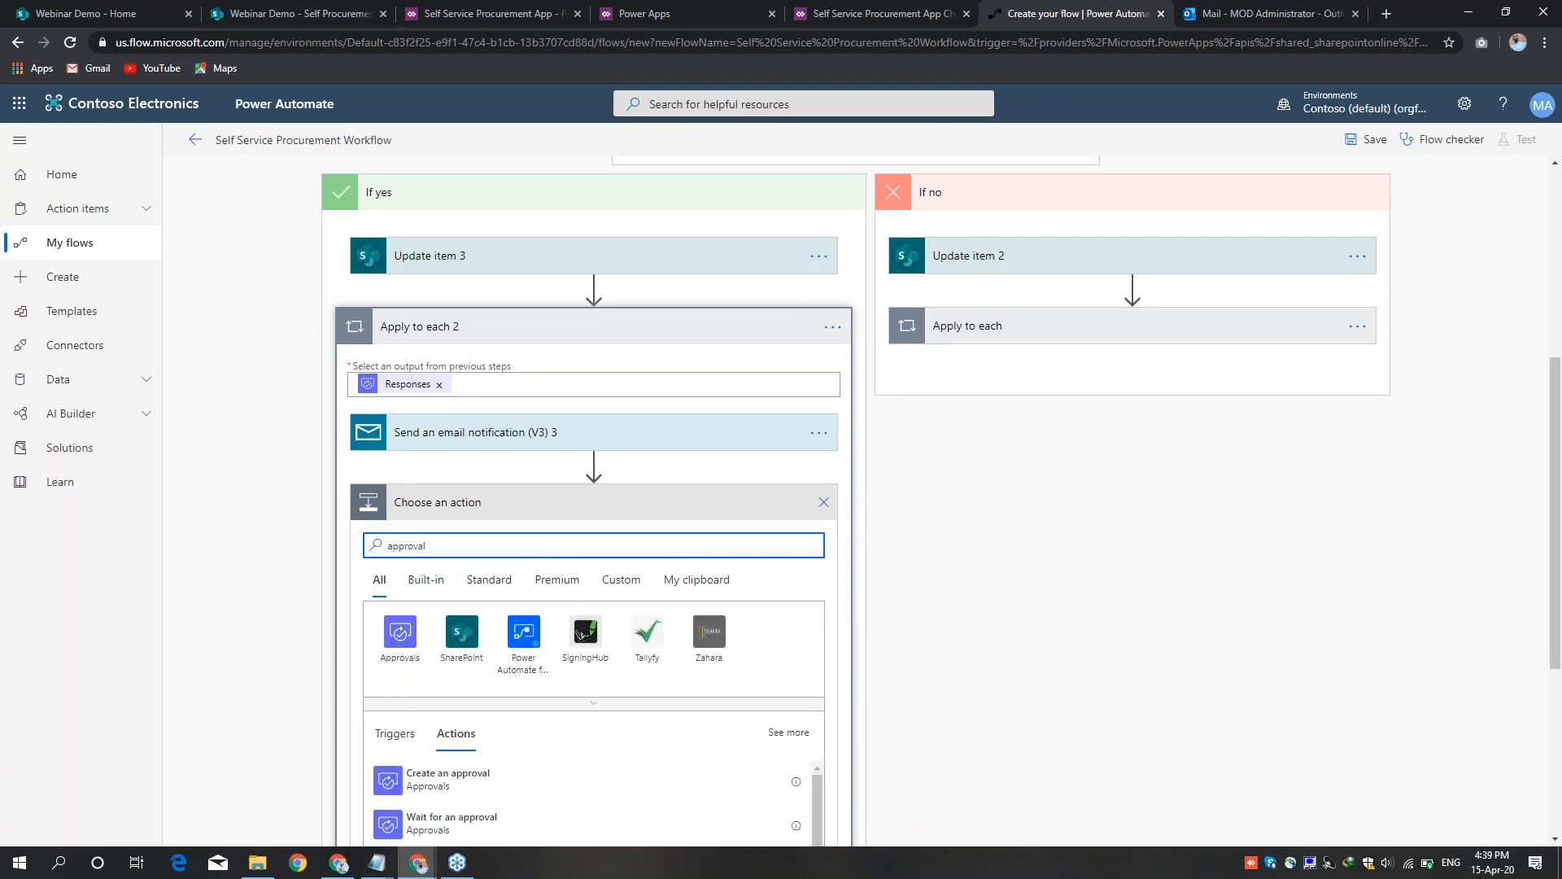
pyautogui.click(401, 639)
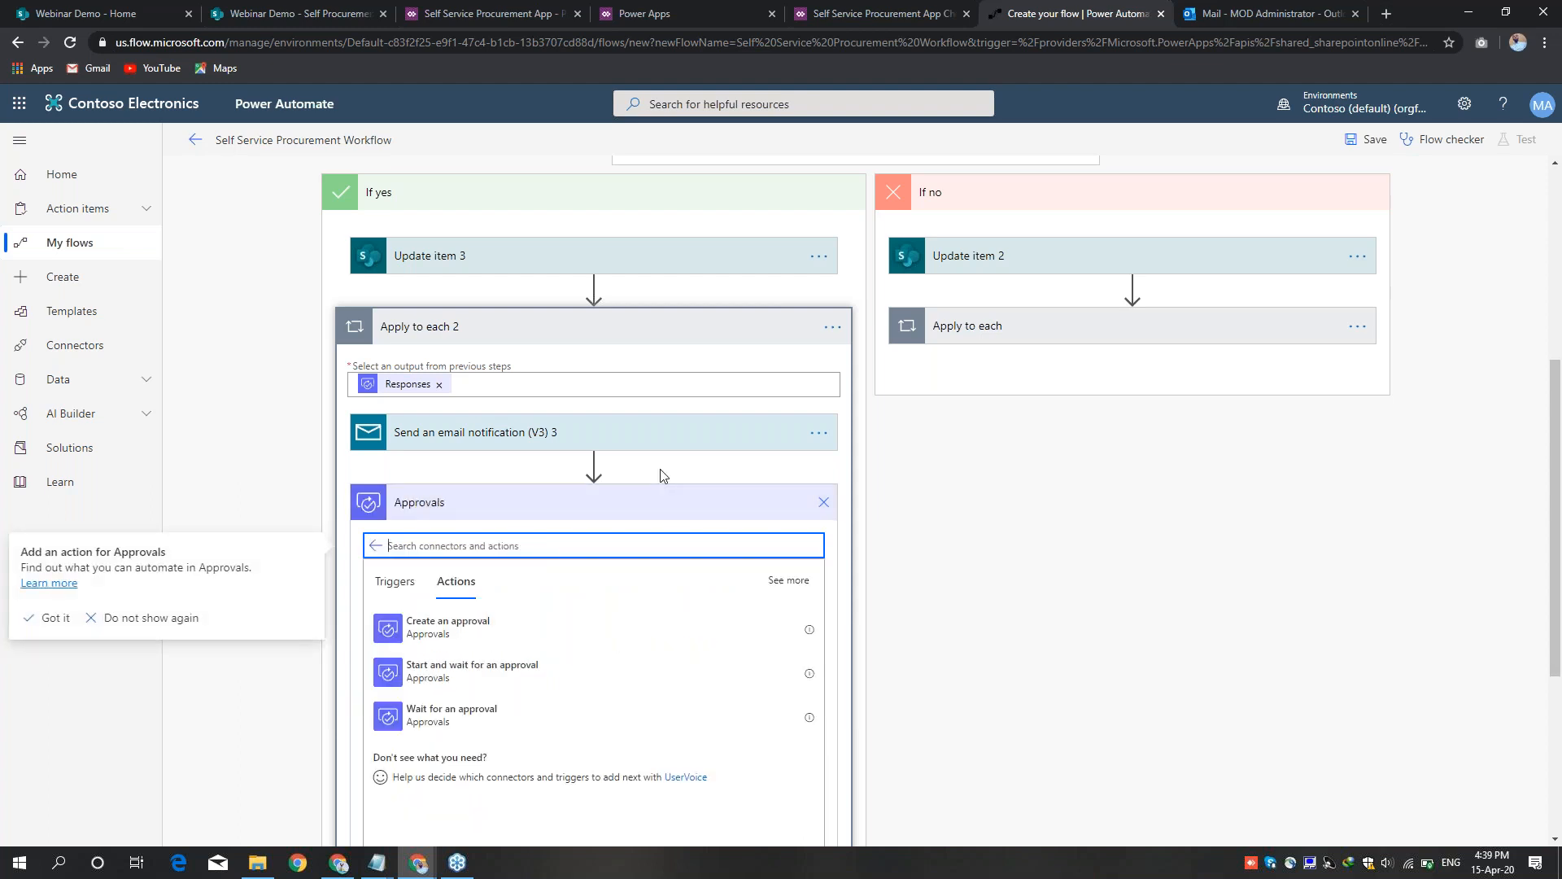
pyautogui.scroll(-2, 594, 489)
pyautogui.click(533, 506)
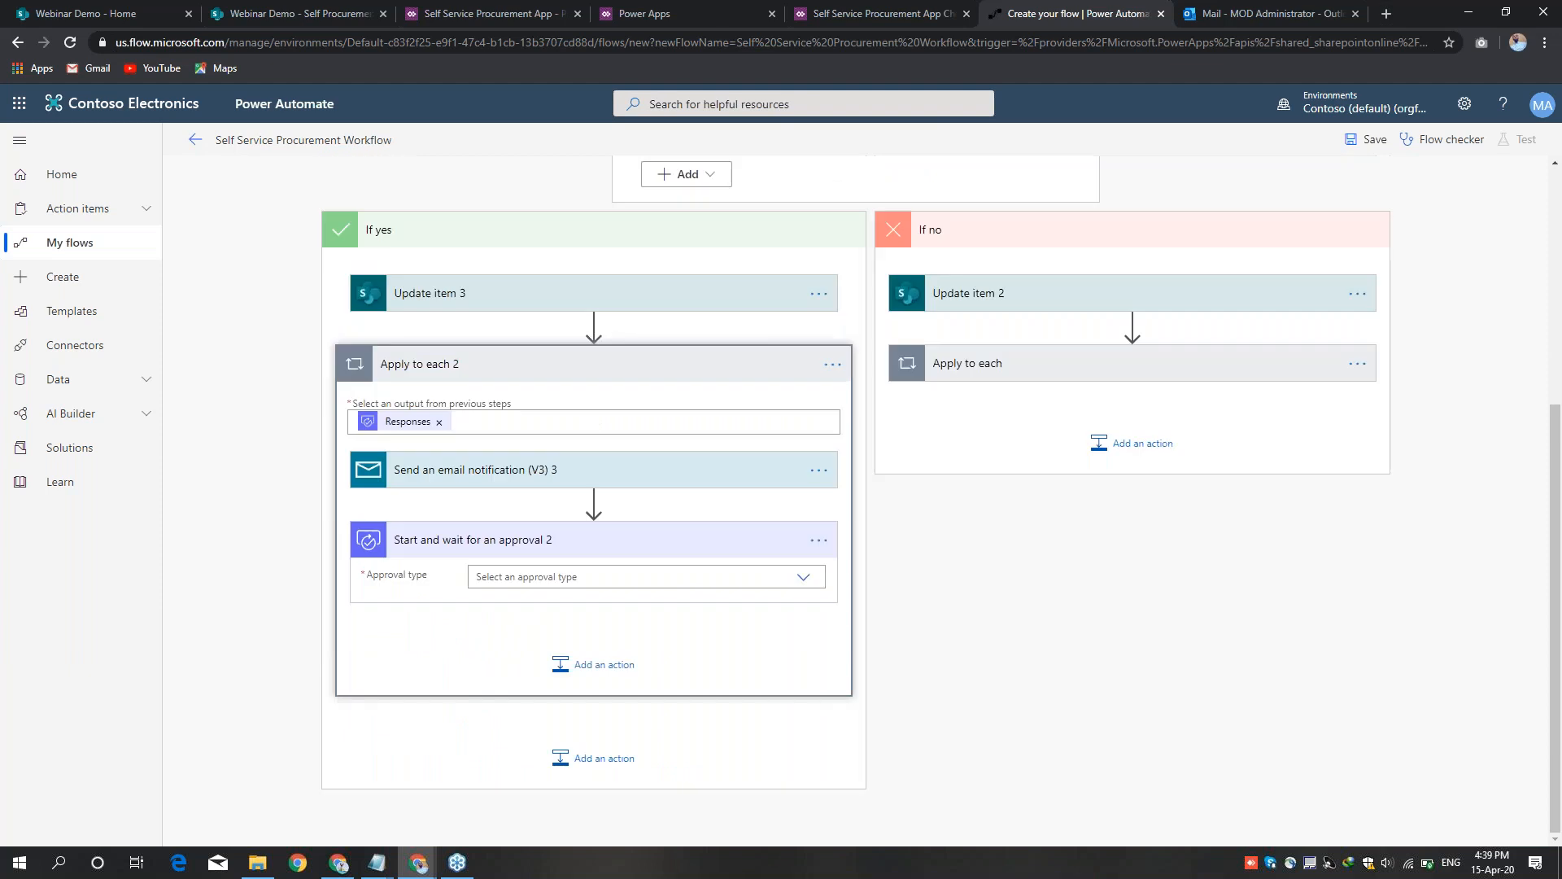
# Step: Set the new approval's type to Custom Responses – Wait for one response and its first response option to "Confirm Purchase"
pyautogui.scroll(-1, 580, 551)
pyautogui.click(579, 552)
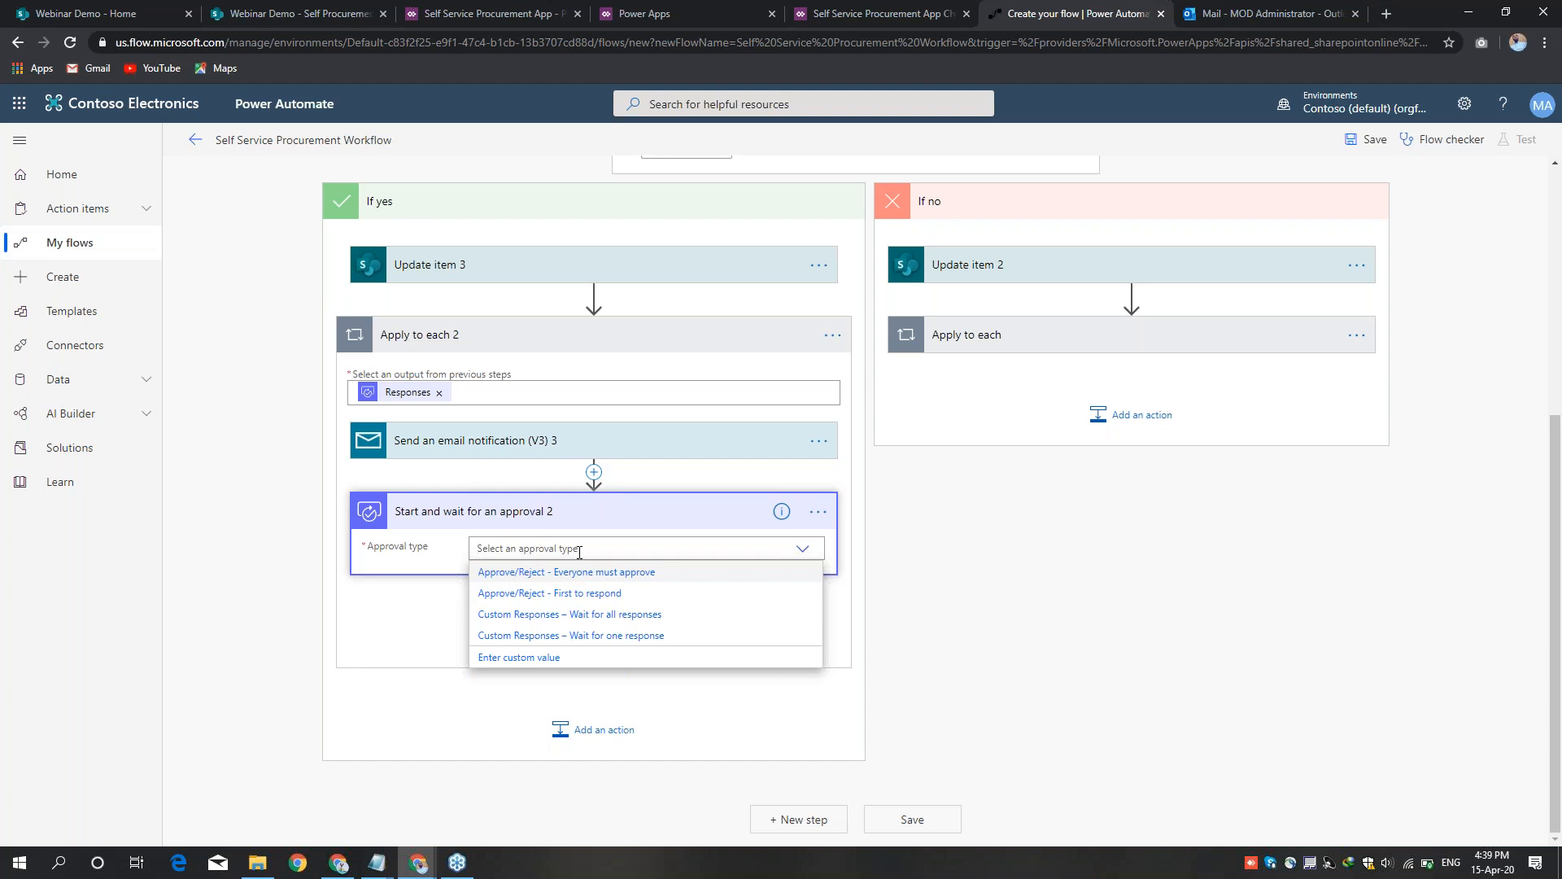
pyautogui.click(595, 636)
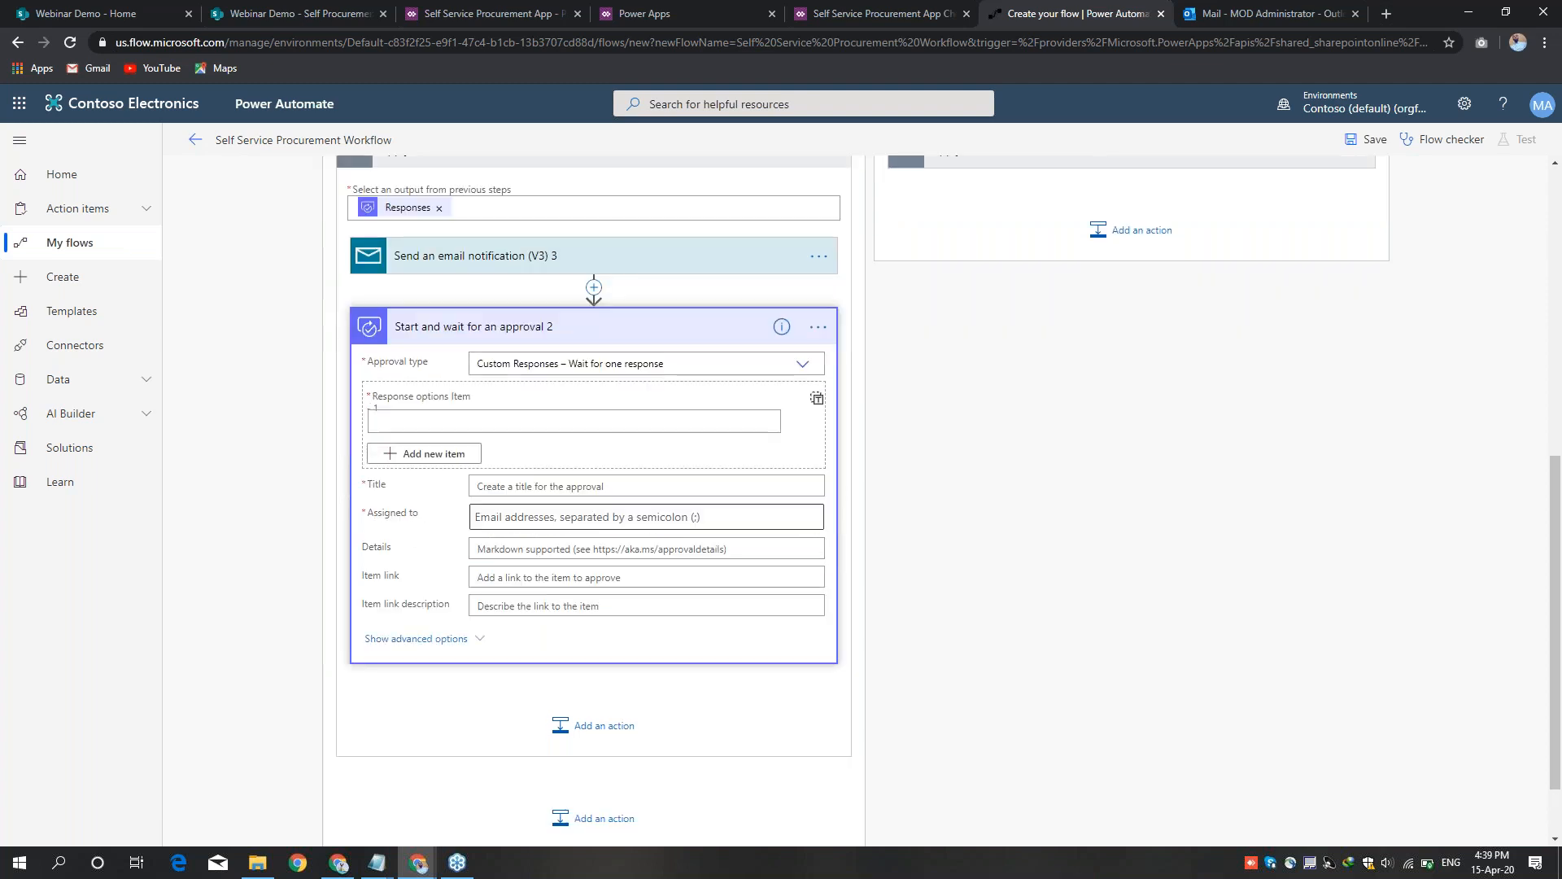
pyautogui.click(477, 421)
pyautogui.write('Co')
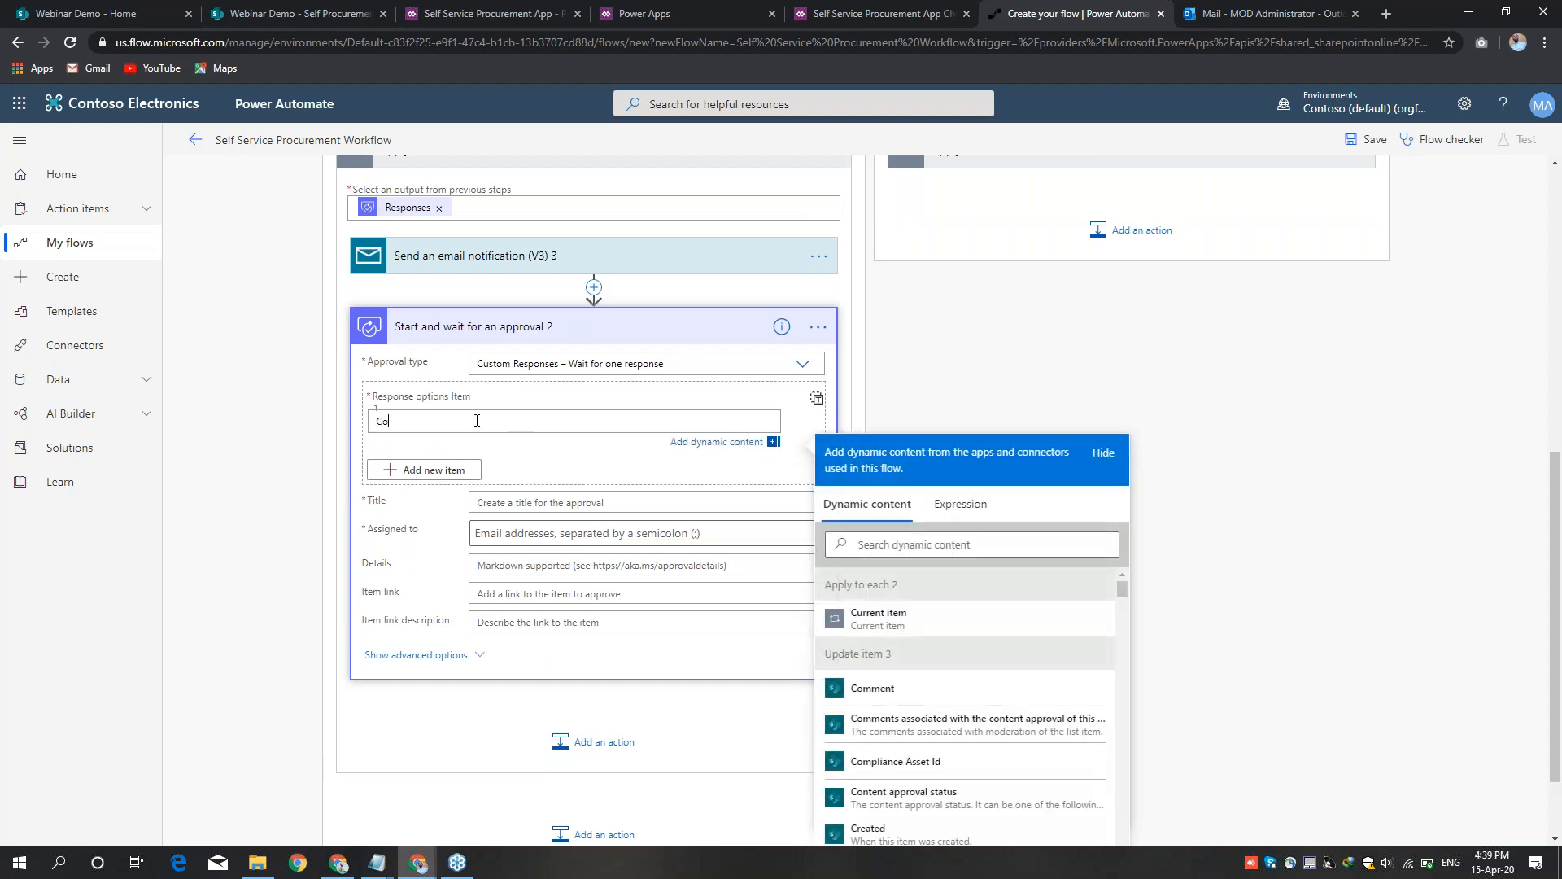
pyautogui.write('nfirm')
pyautogui.write(' Purm')
pyautogui.write('chase')
# Step: Set the new approval's title to "Item Purchase Confirmation", copied from the procurement team subject line in Email Templates.txt
pyautogui.click(561, 498)
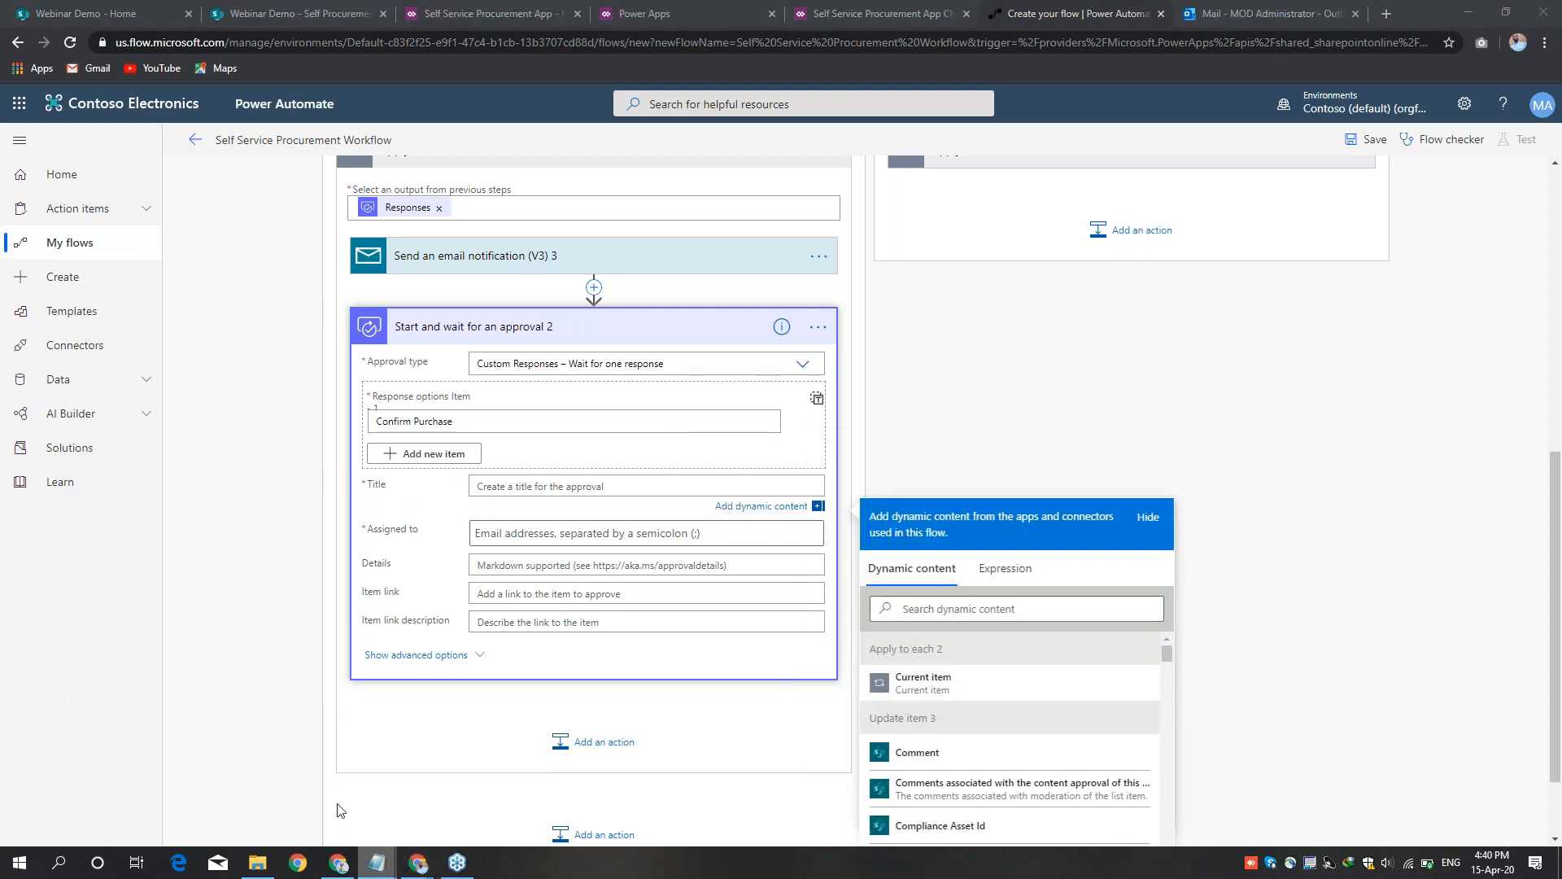
pyautogui.click(376, 863)
pyautogui.scroll(-10, 259, 481)
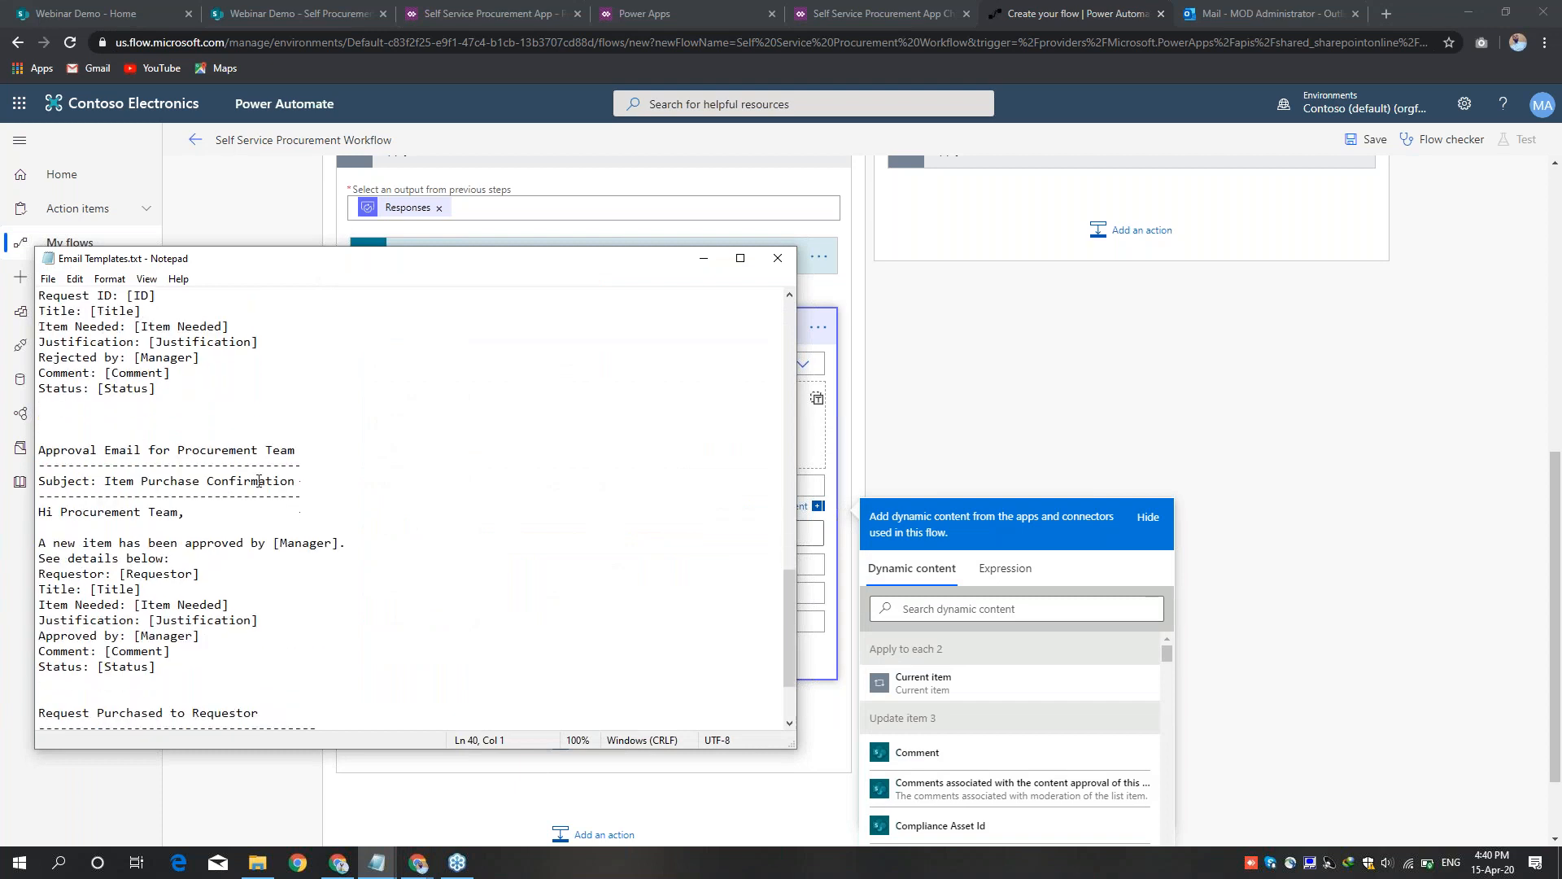
pyautogui.moveTo(106, 481); pyautogui.dragTo(299, 485)
pyautogui.hotkey('ctrl', 'c')
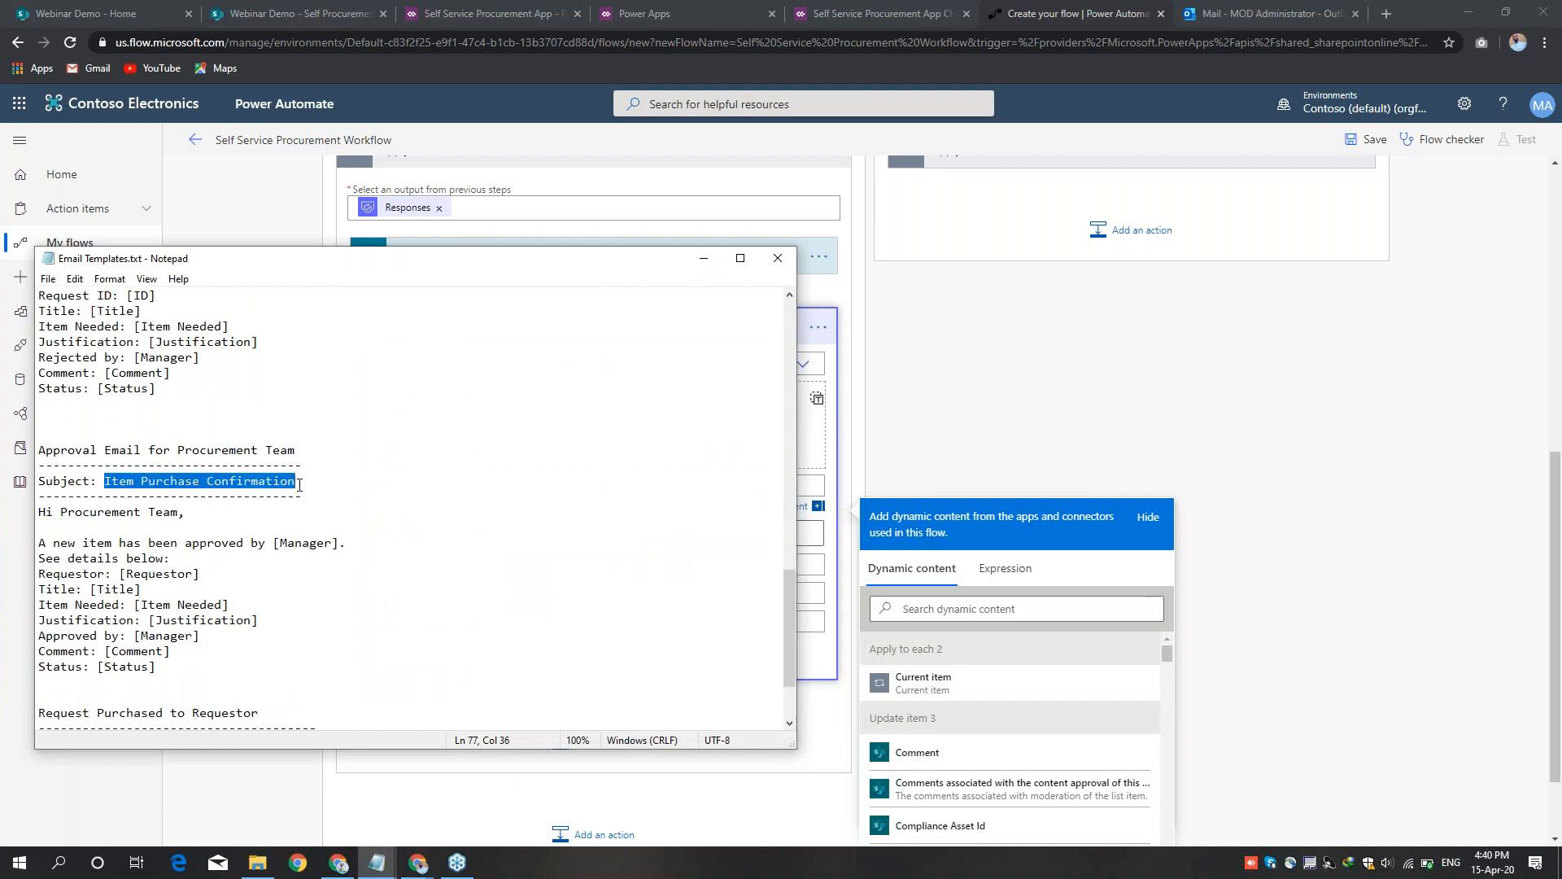
pyautogui.click(704, 258)
pyautogui.click(516, 486)
pyautogui.hotkey('ctrl', 'v')
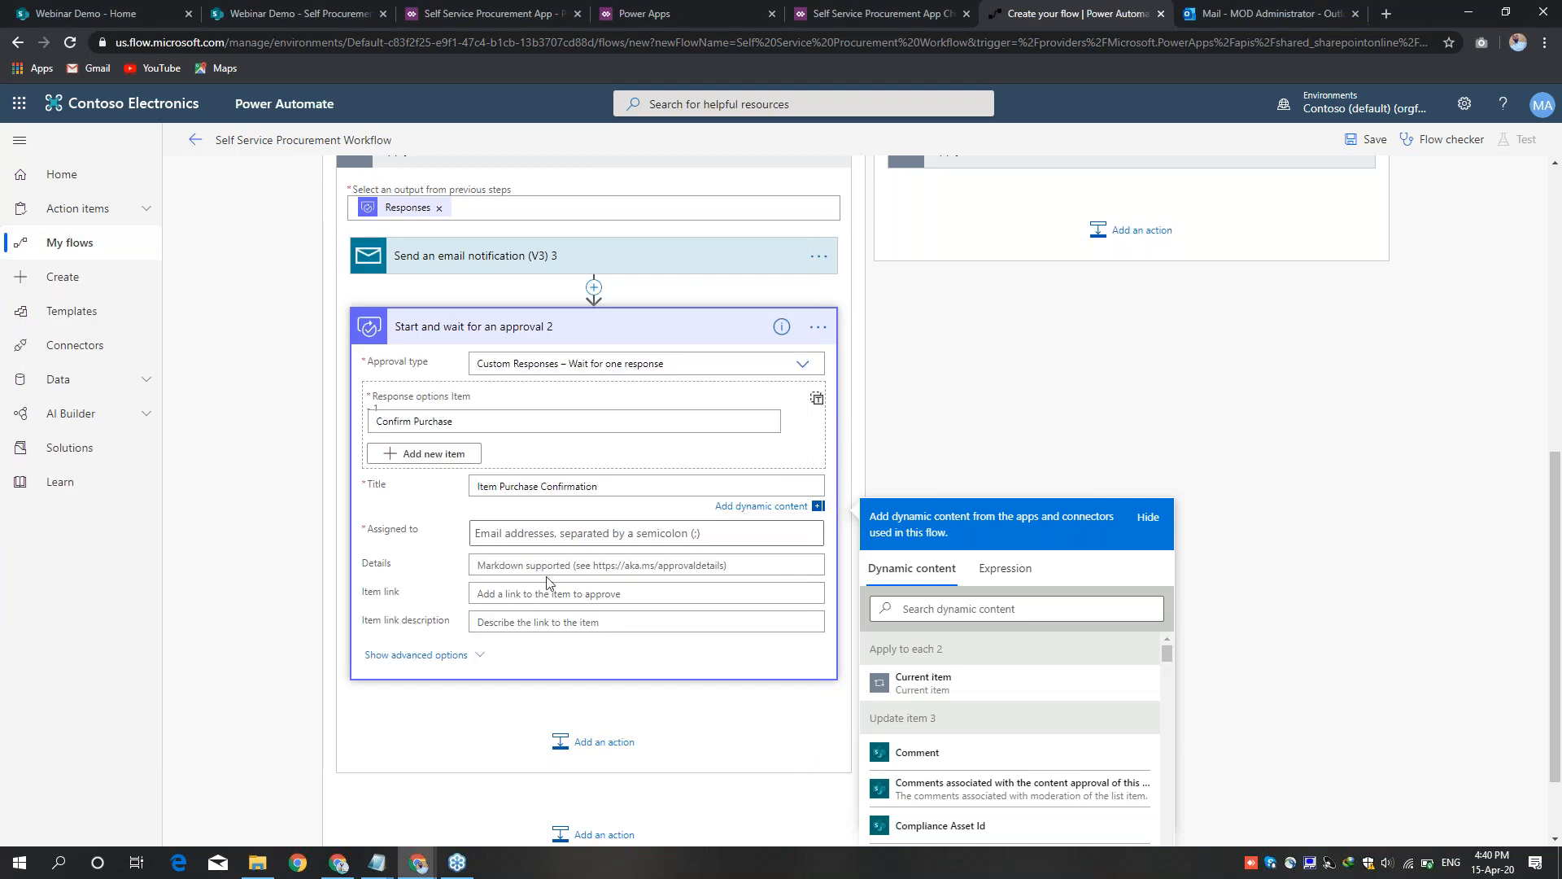
# Step: Assign the purchase confirmation approval to the suggested administrator account
pyautogui.click(527, 533)
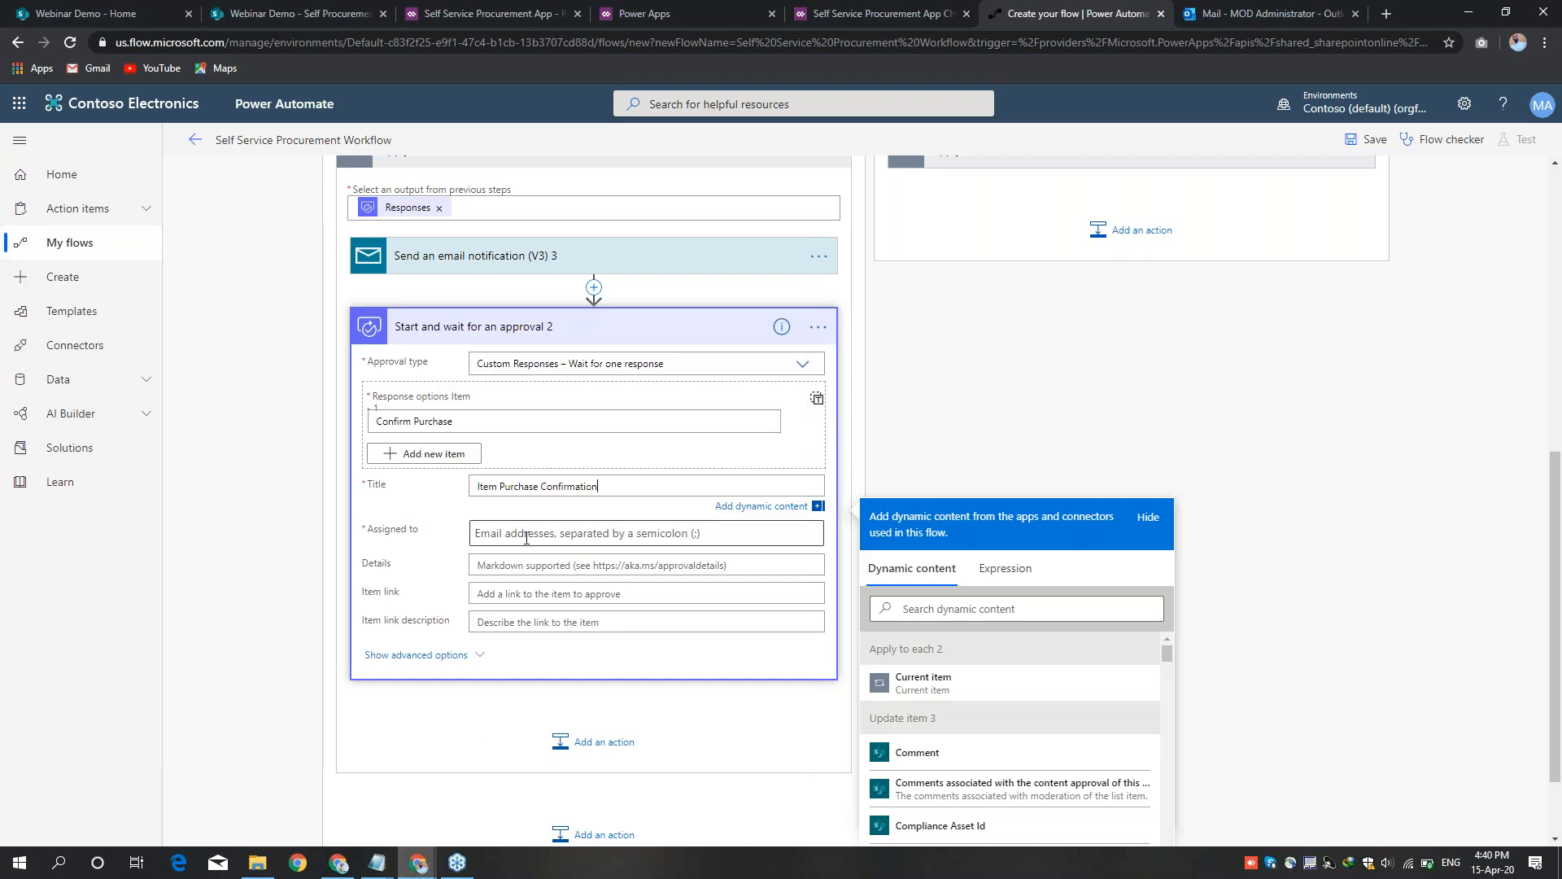
pyautogui.write('mod')
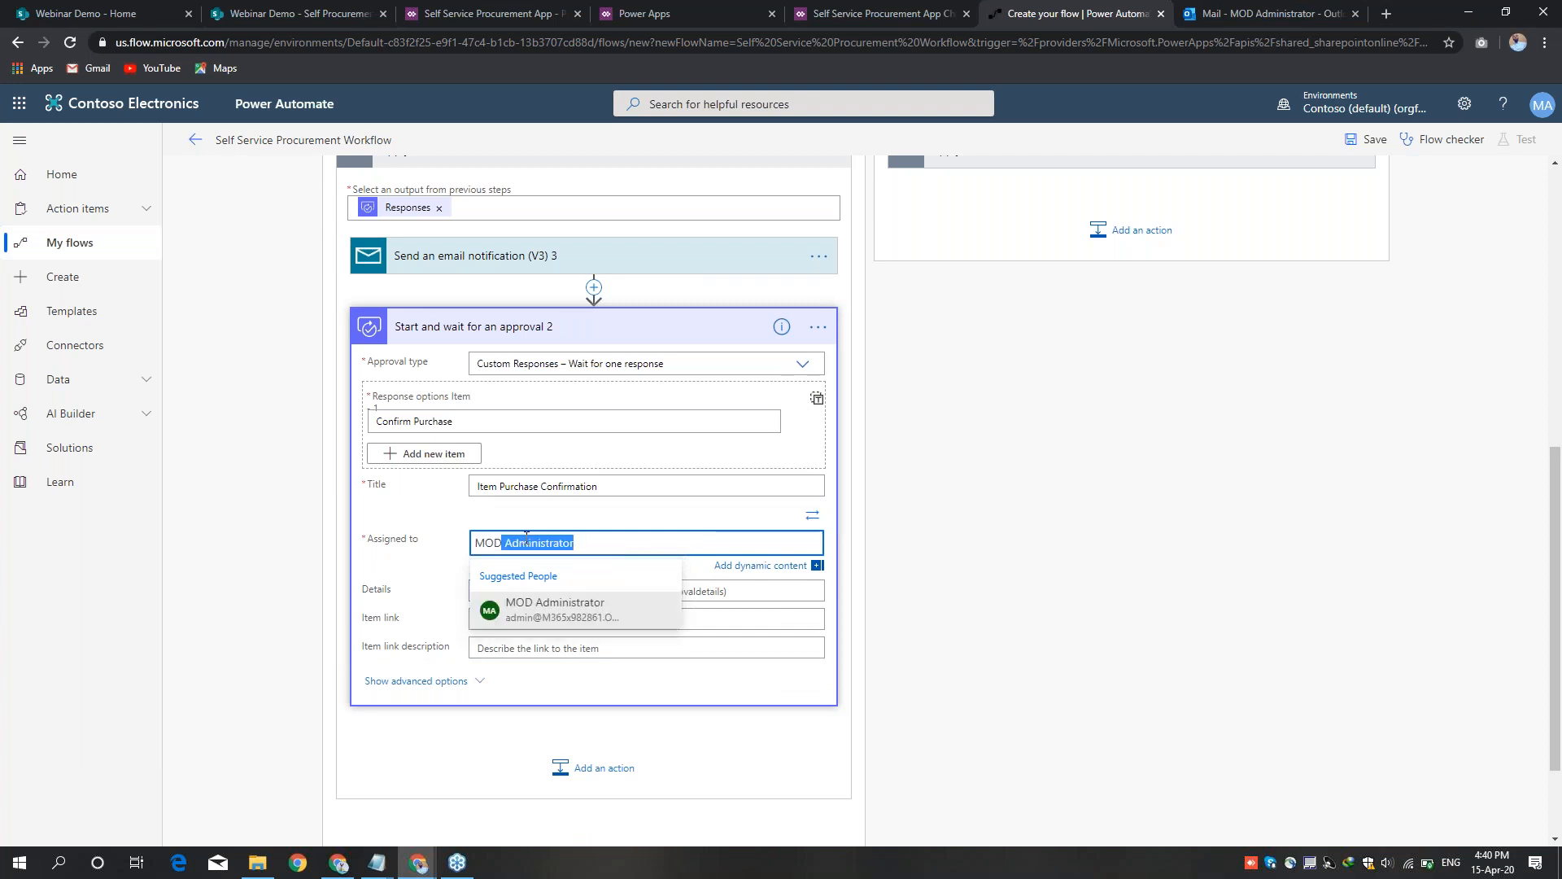
pyautogui.click(644, 620)
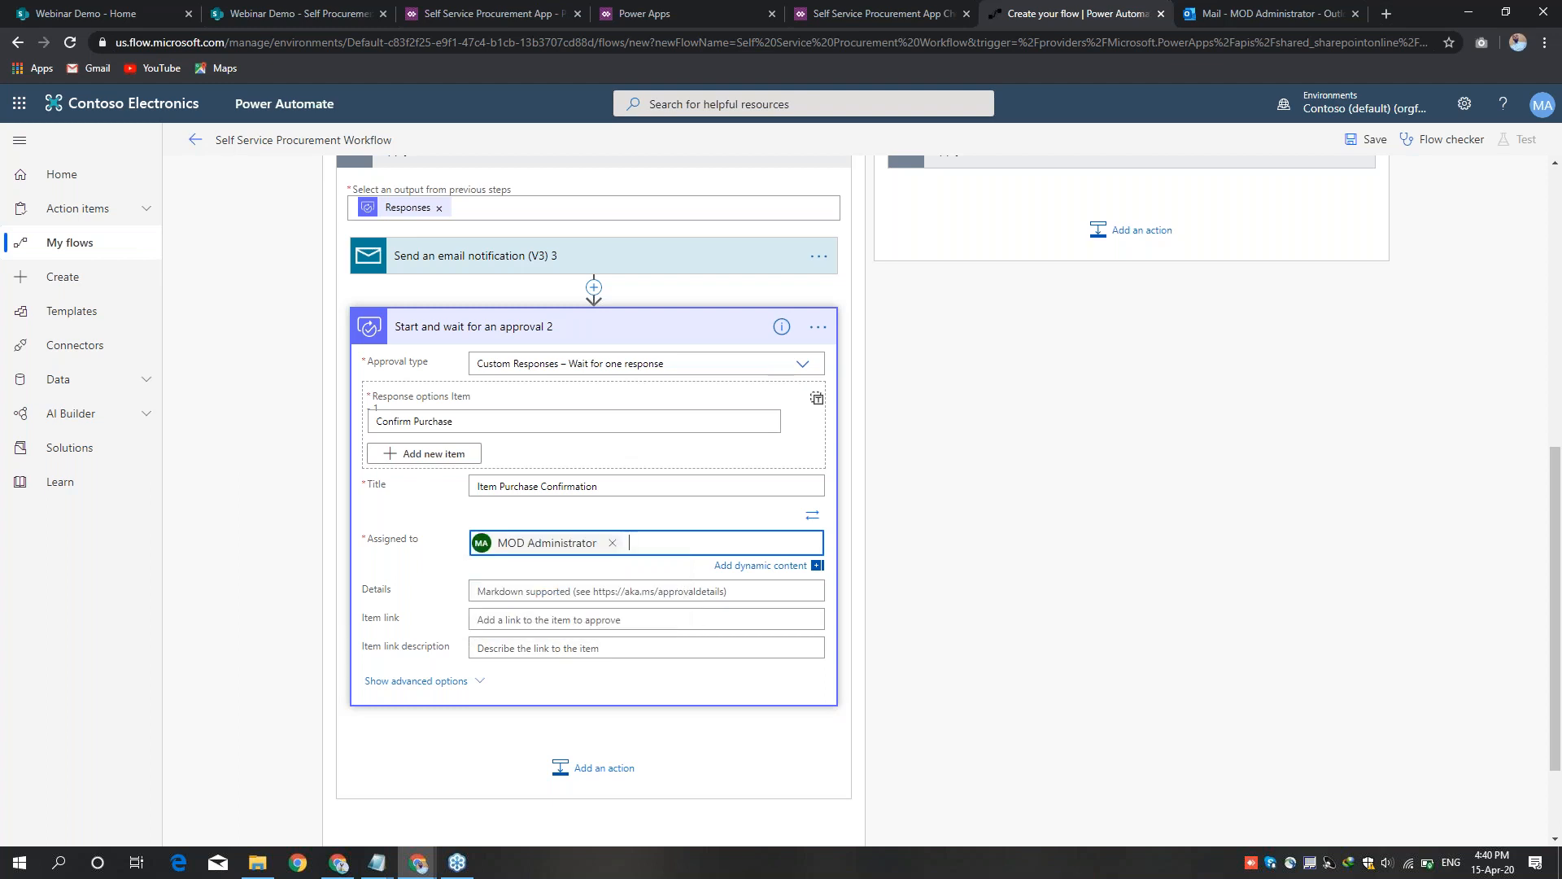
# Step: Fill the approval's Details with the procurement team template body from Email Templates.txt, from "A new item has been approved by" through the Status line
pyautogui.click(577, 594)
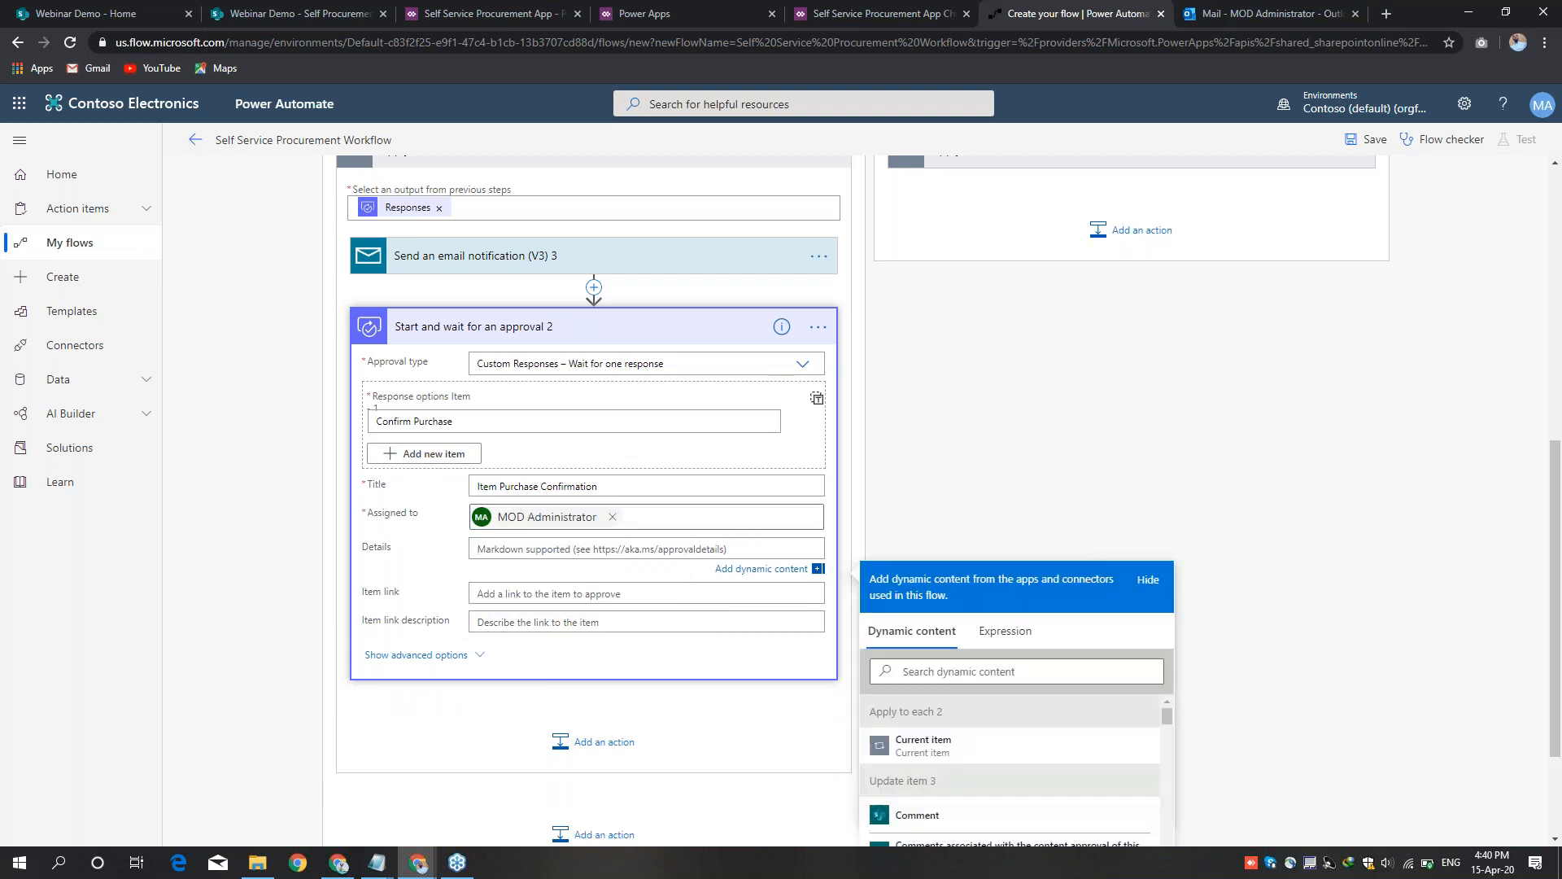
pyautogui.click(376, 863)
pyautogui.click(296, 782)
pyautogui.moveTo(42, 682); pyautogui.dragTo(11, 546)
pyautogui.hotkey('ctrl', 'c')
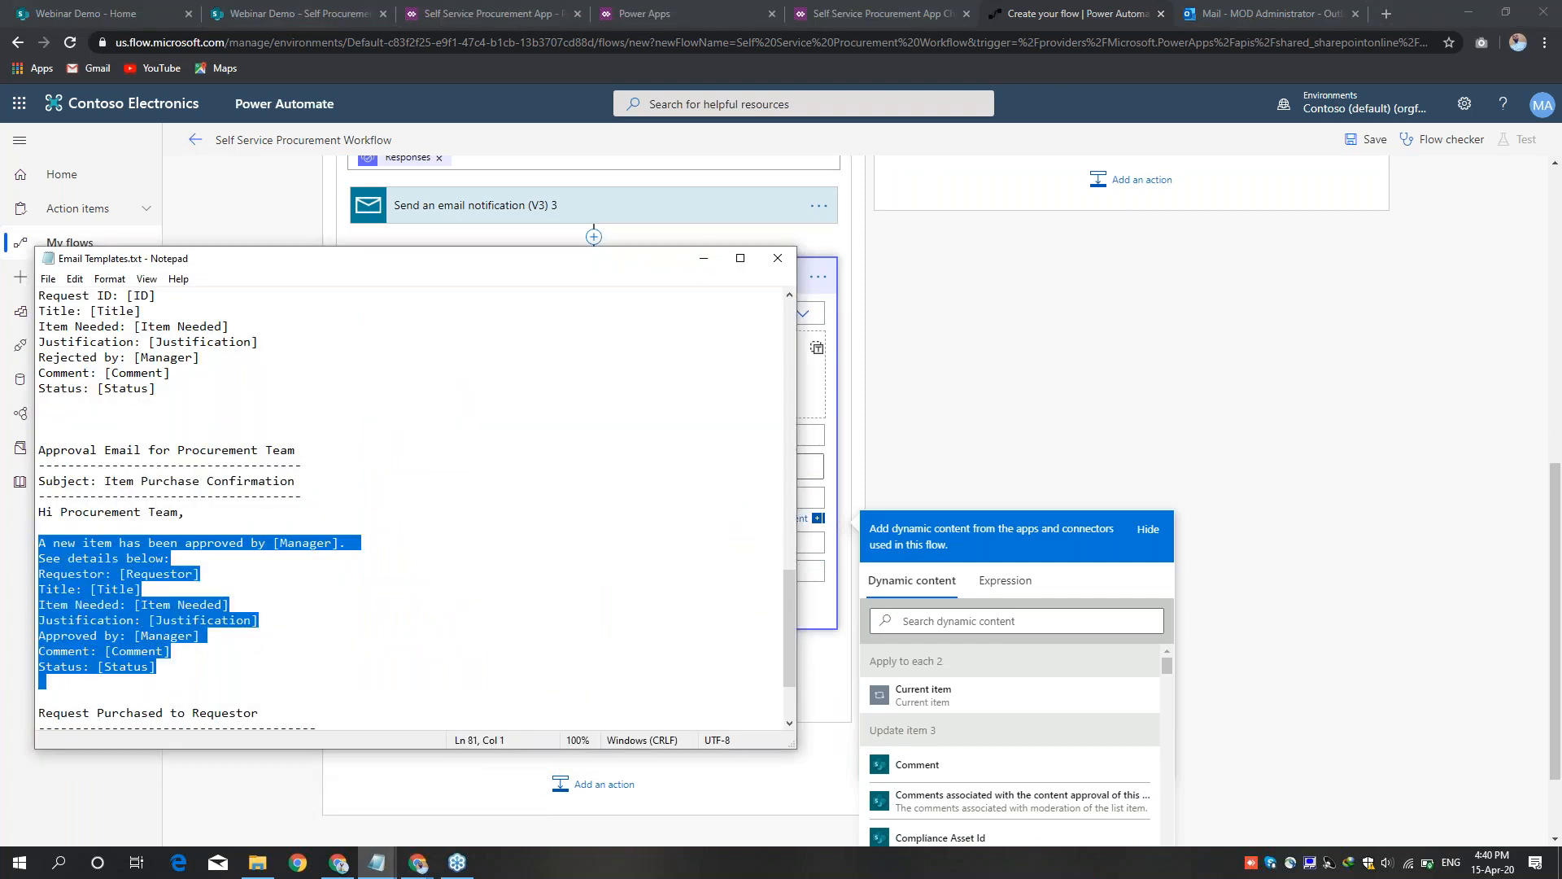
pyautogui.click(703, 258)
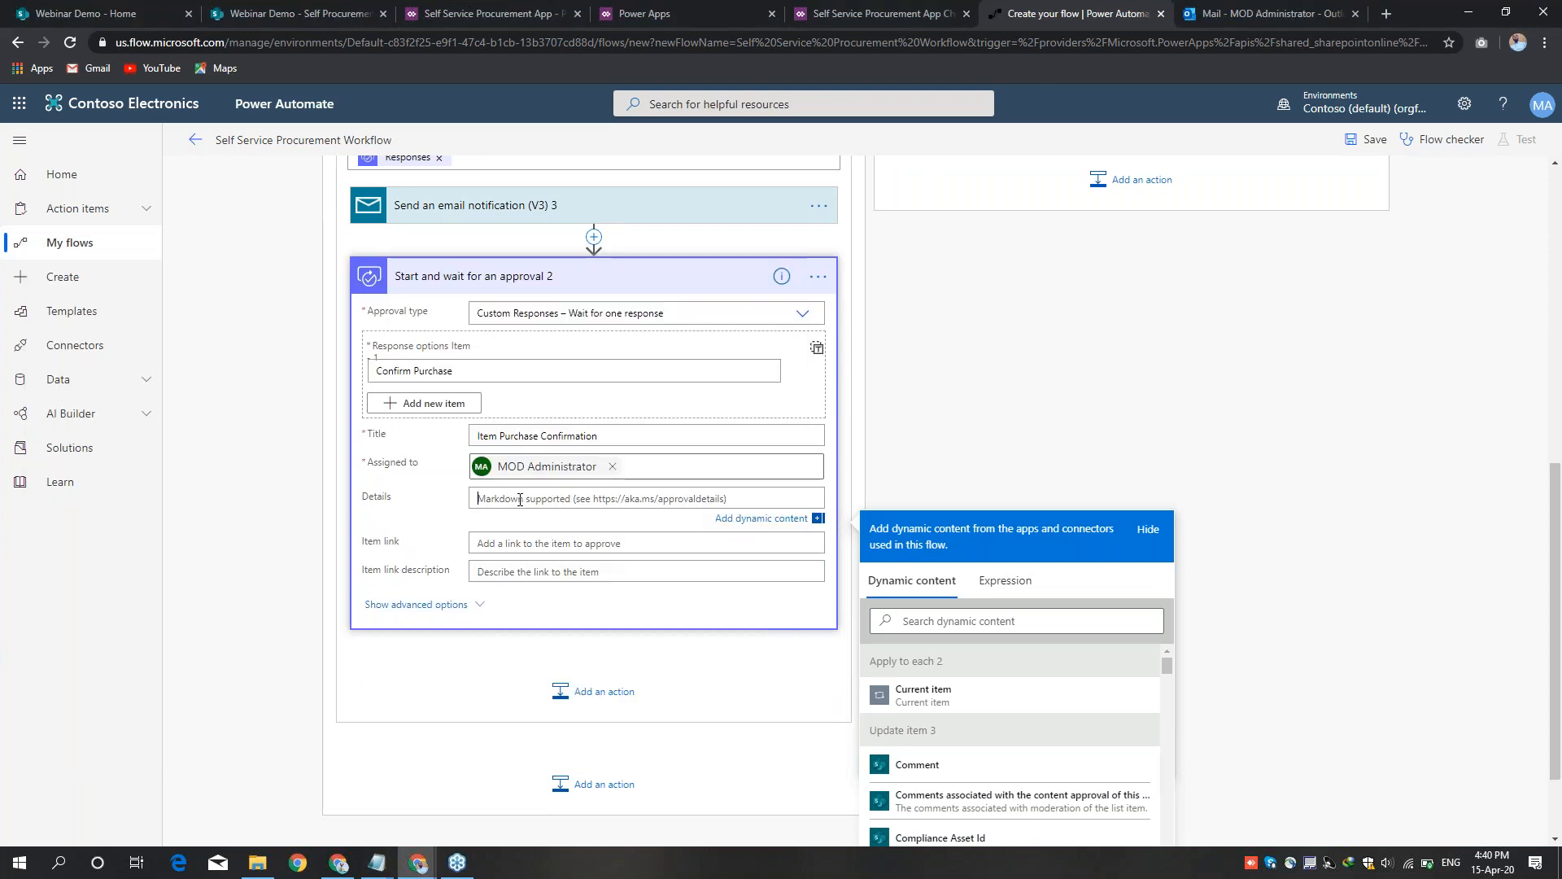
pyautogui.hotkey('ctrl', 'v')
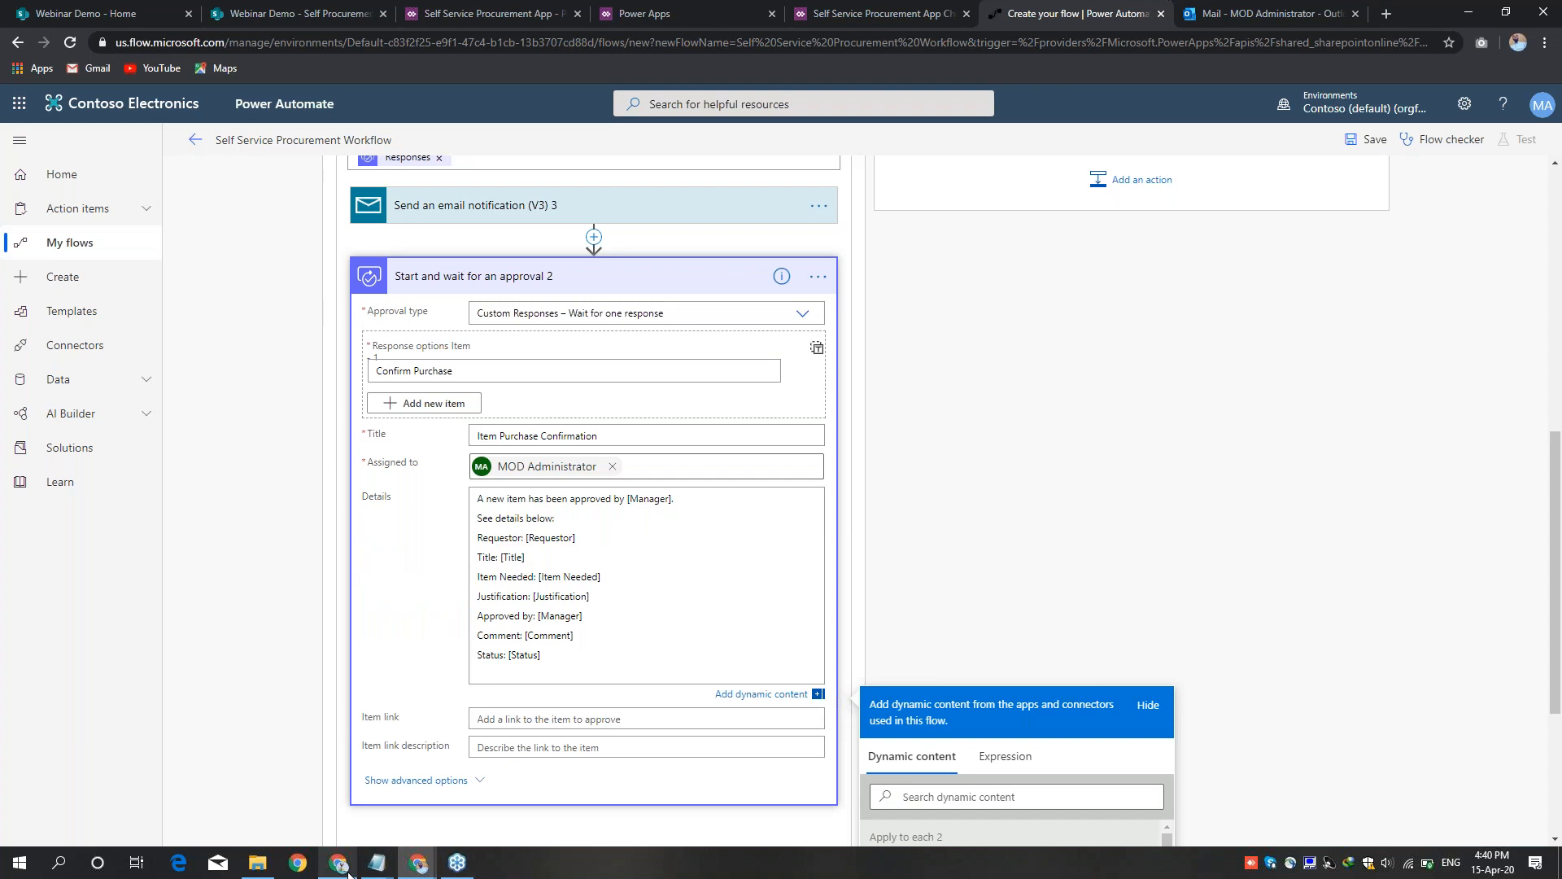
# Step: Copy the greeting "Hi Procurement Team," from Email Templates.txt onto its own line at the start of the approval's Details
pyautogui.moveTo(376, 875)
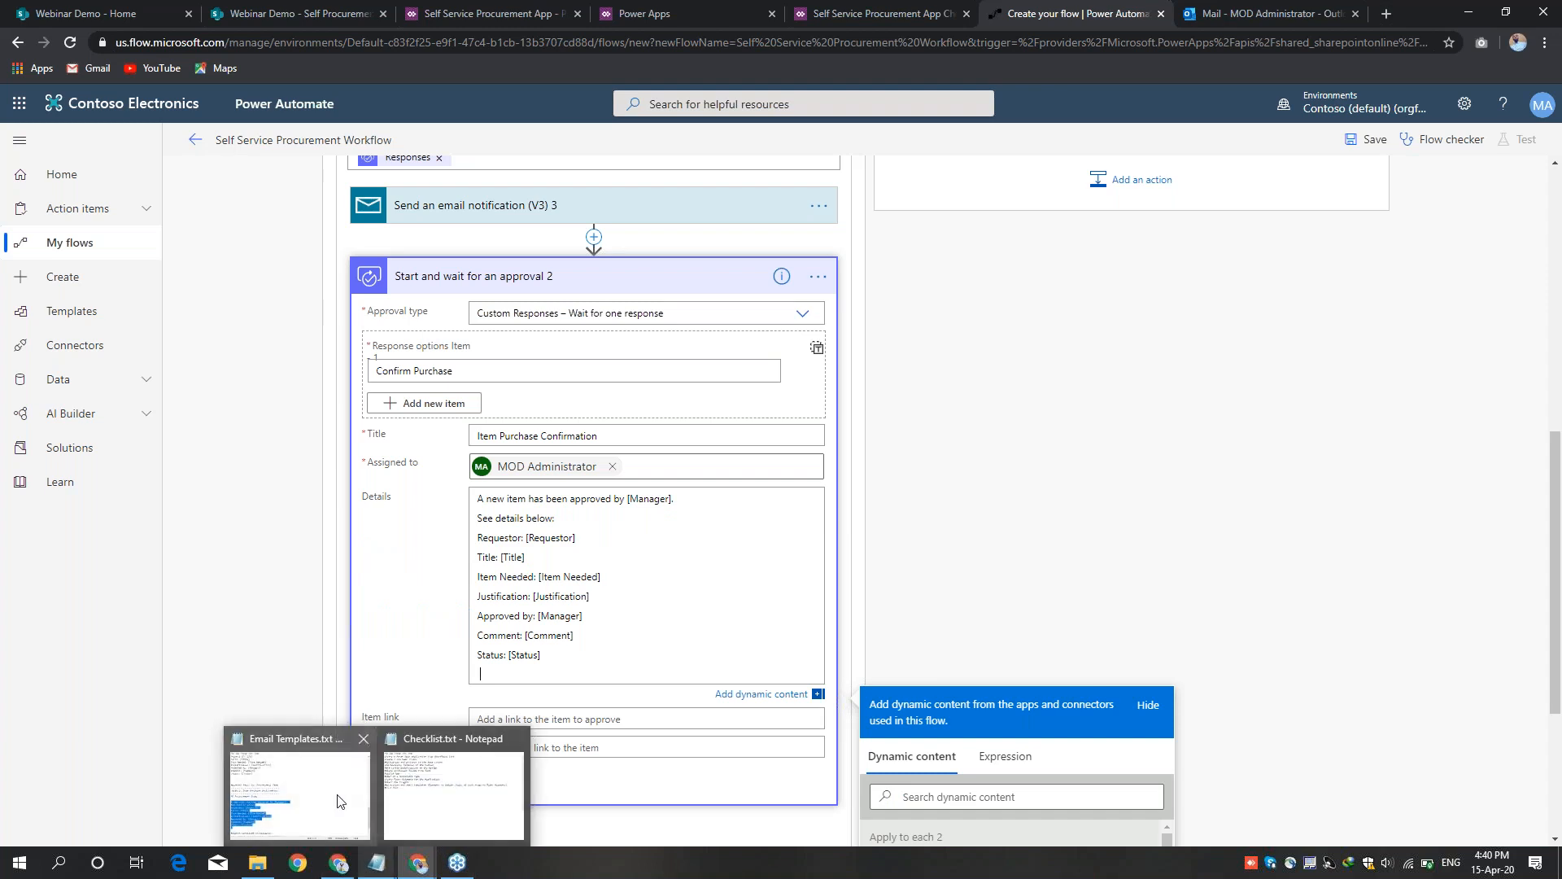
pyautogui.moveTo(341, 801)
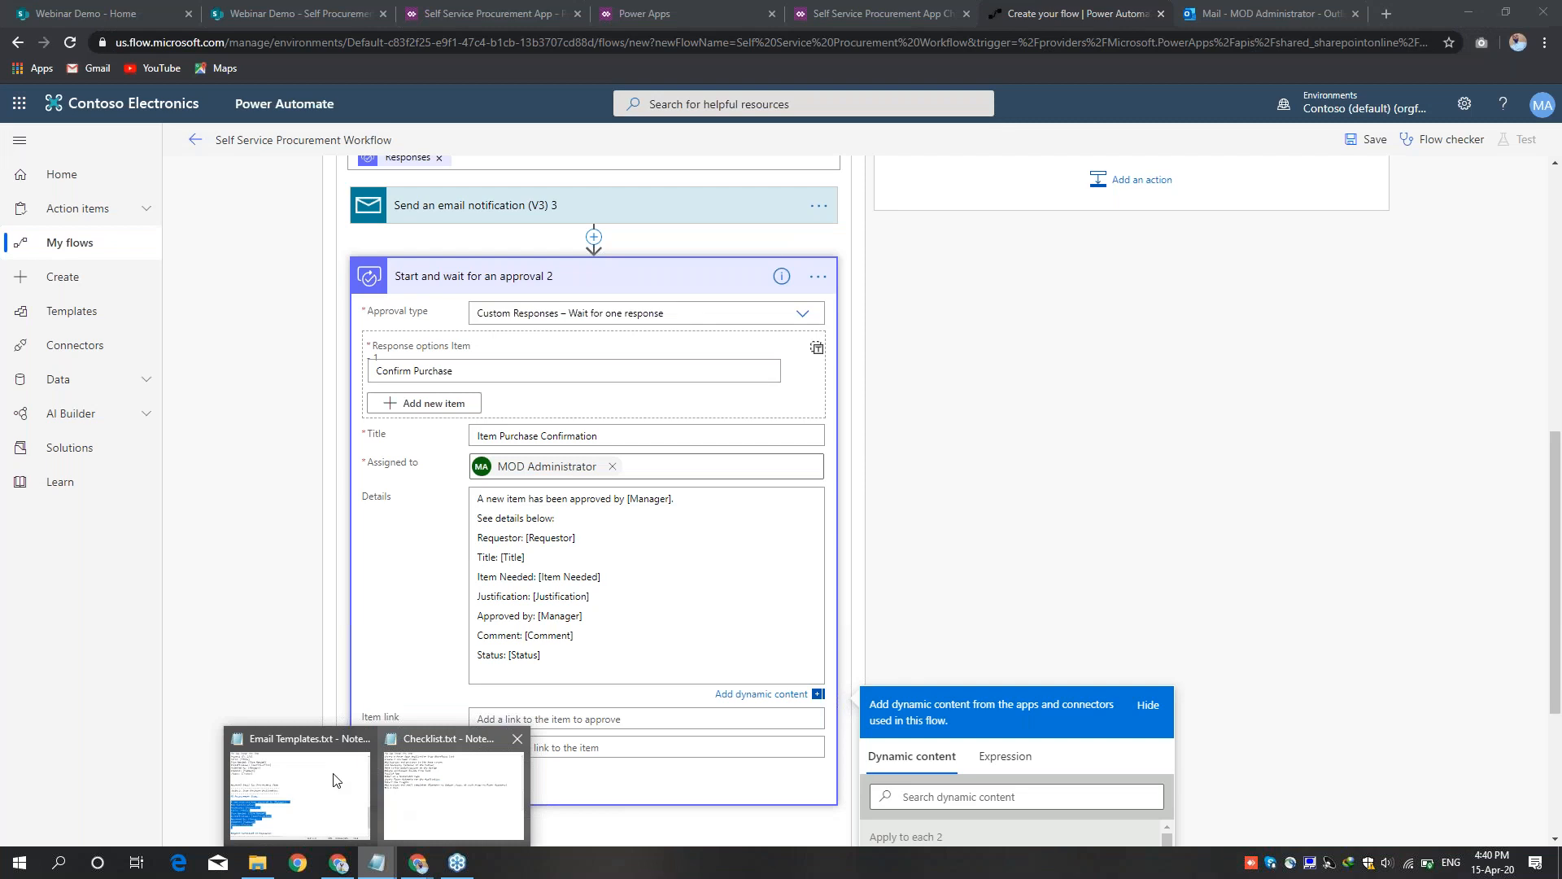
pyautogui.click(339, 781)
pyautogui.moveTo(192, 512); pyautogui.dragTo(38, 512)
pyautogui.hotkey('ctrl', 'c')
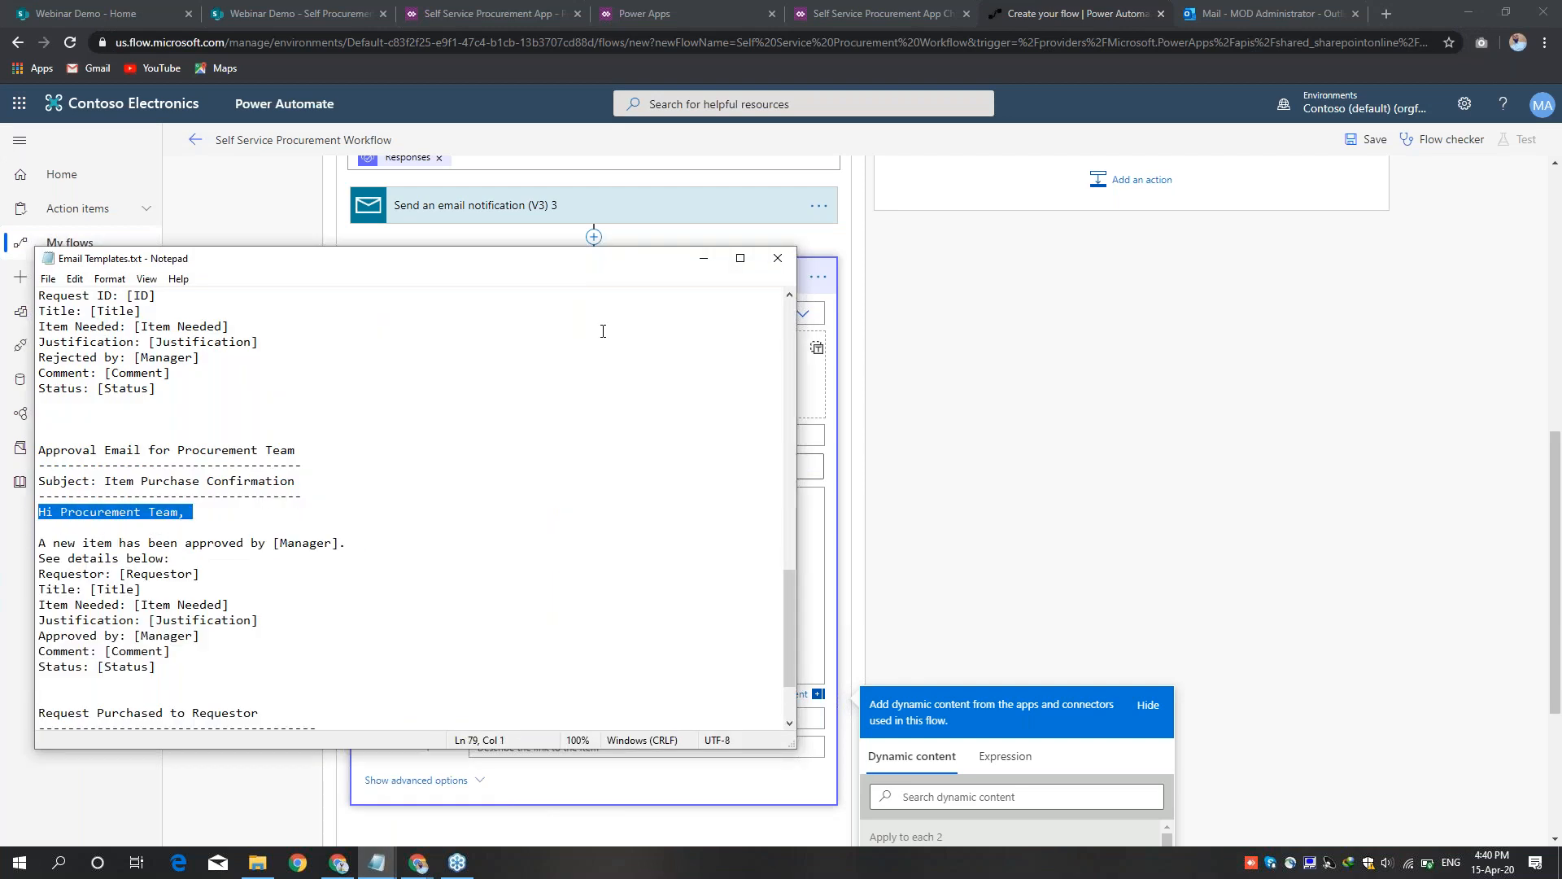
pyautogui.click(704, 259)
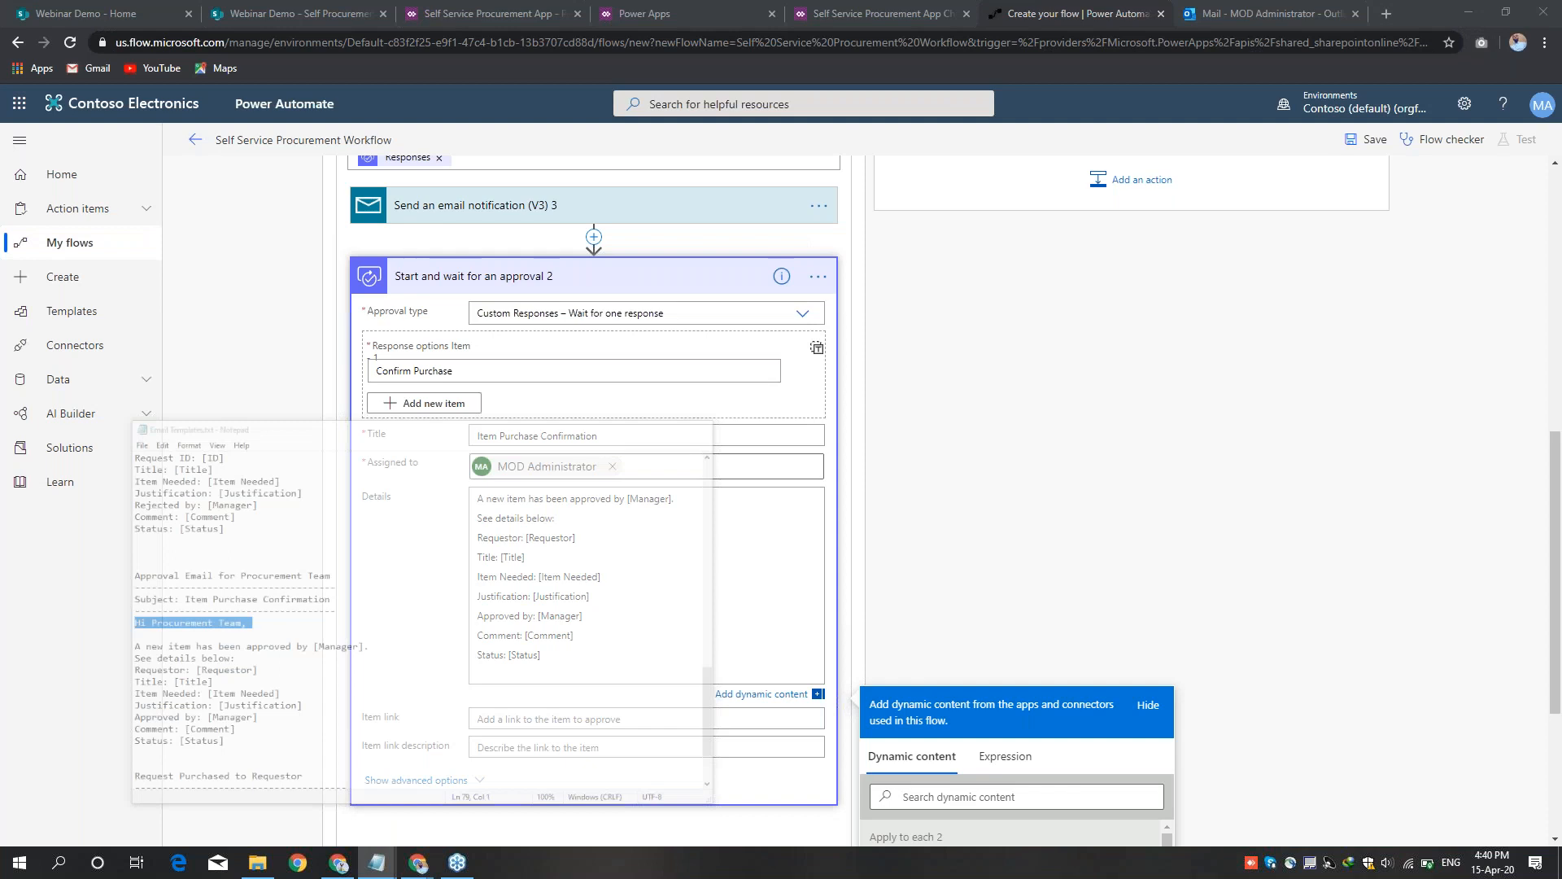
pyautogui.click(478, 499)
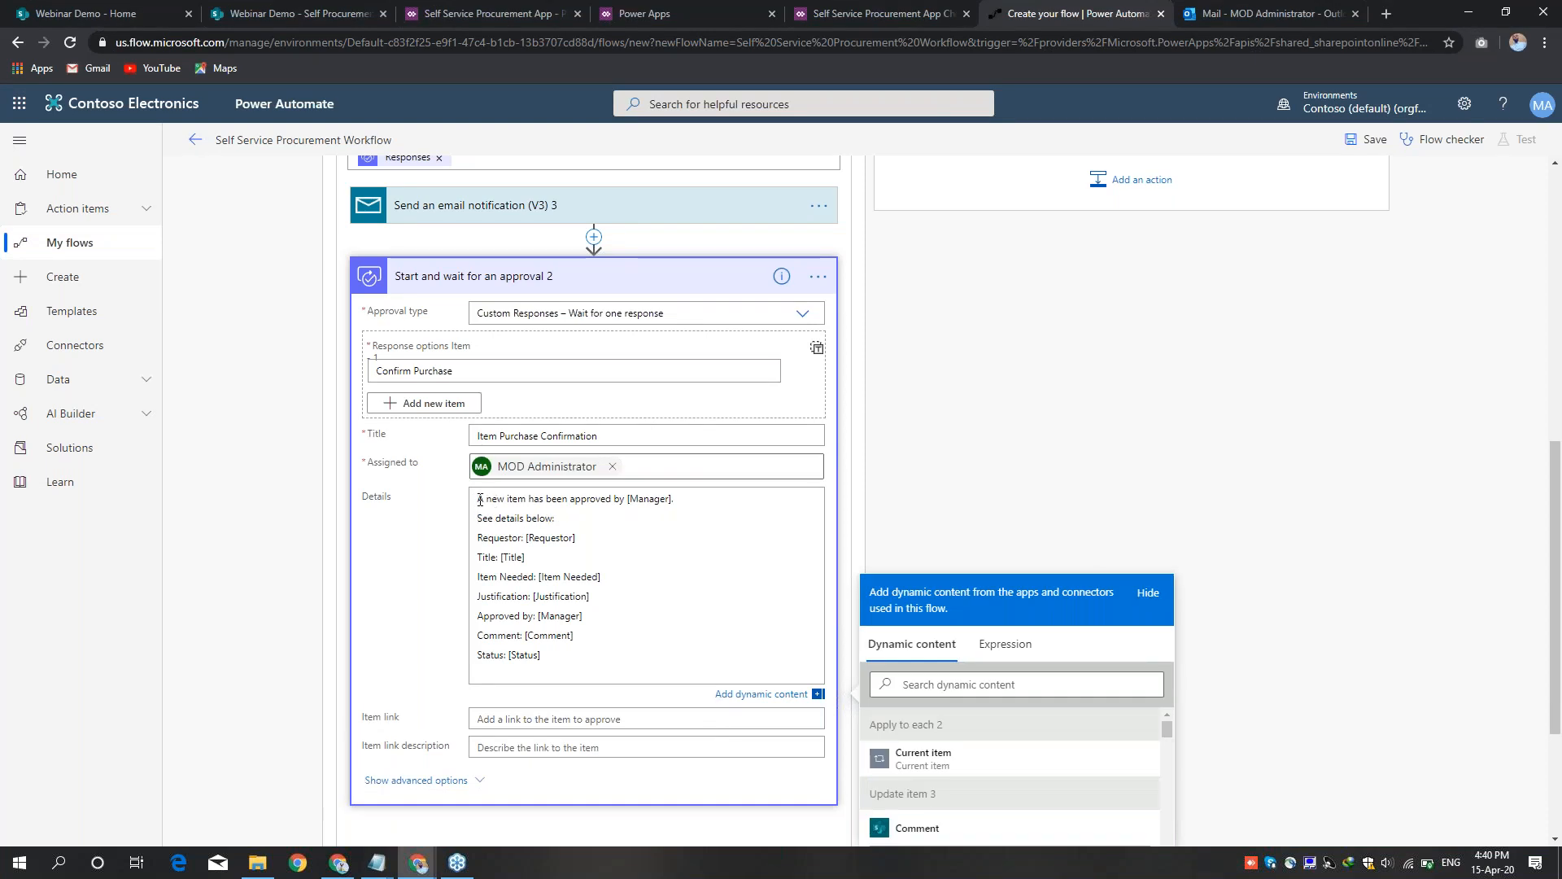
pyautogui.press('Return')
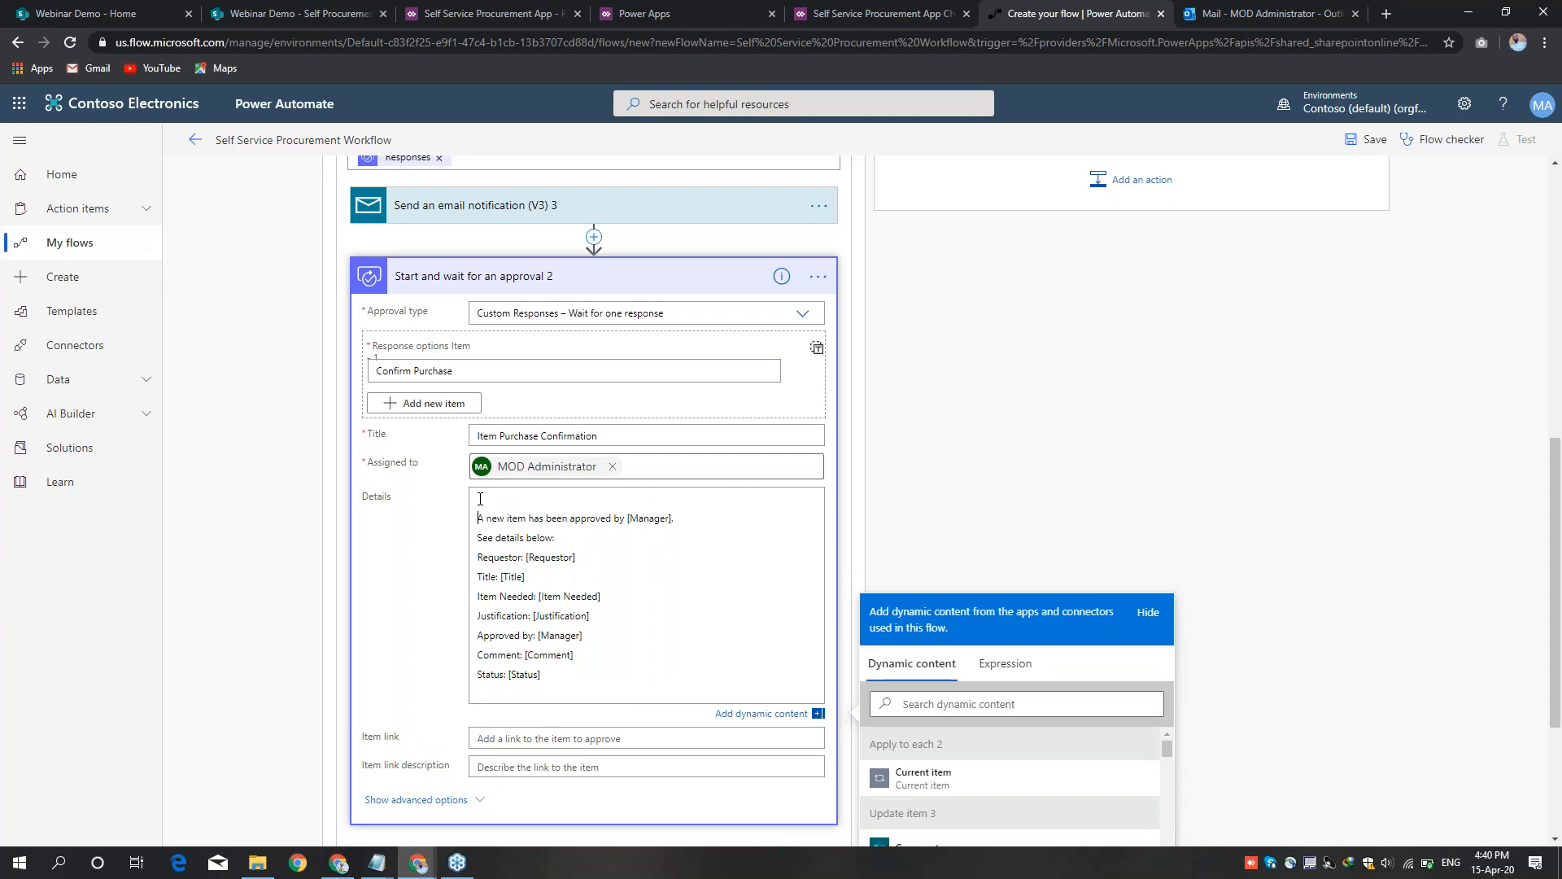
pyautogui.hotkey('ctrl', 'v')
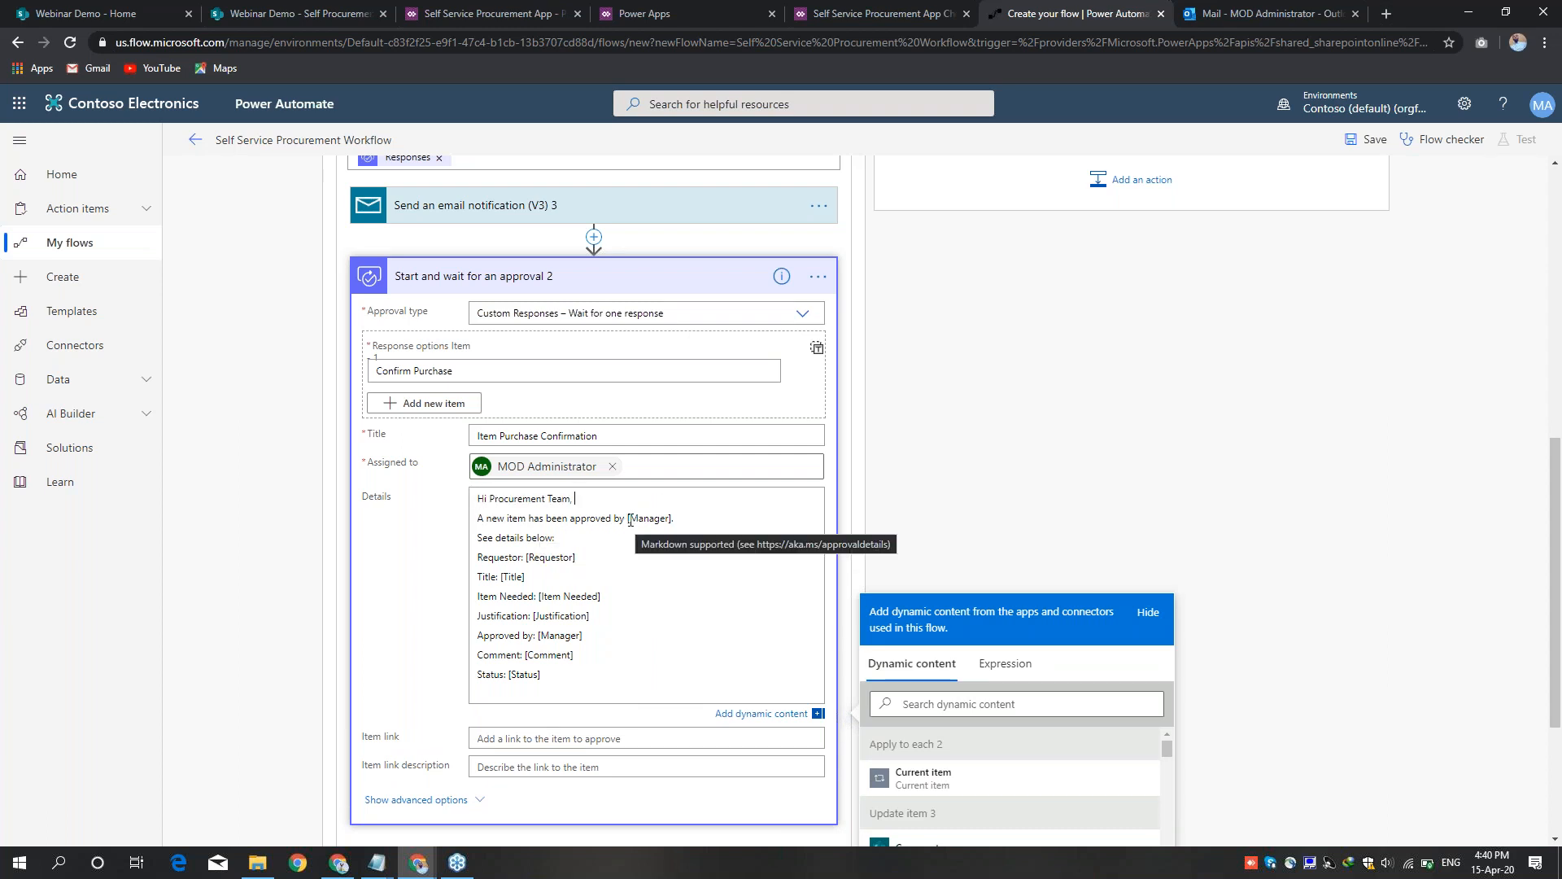
# Step: Replace the [Manager] placeholder in the "approved by" opening sentence of Details with the first approval's Responses Approver name
pyautogui.moveTo(629, 519); pyautogui.dragTo(672, 518)
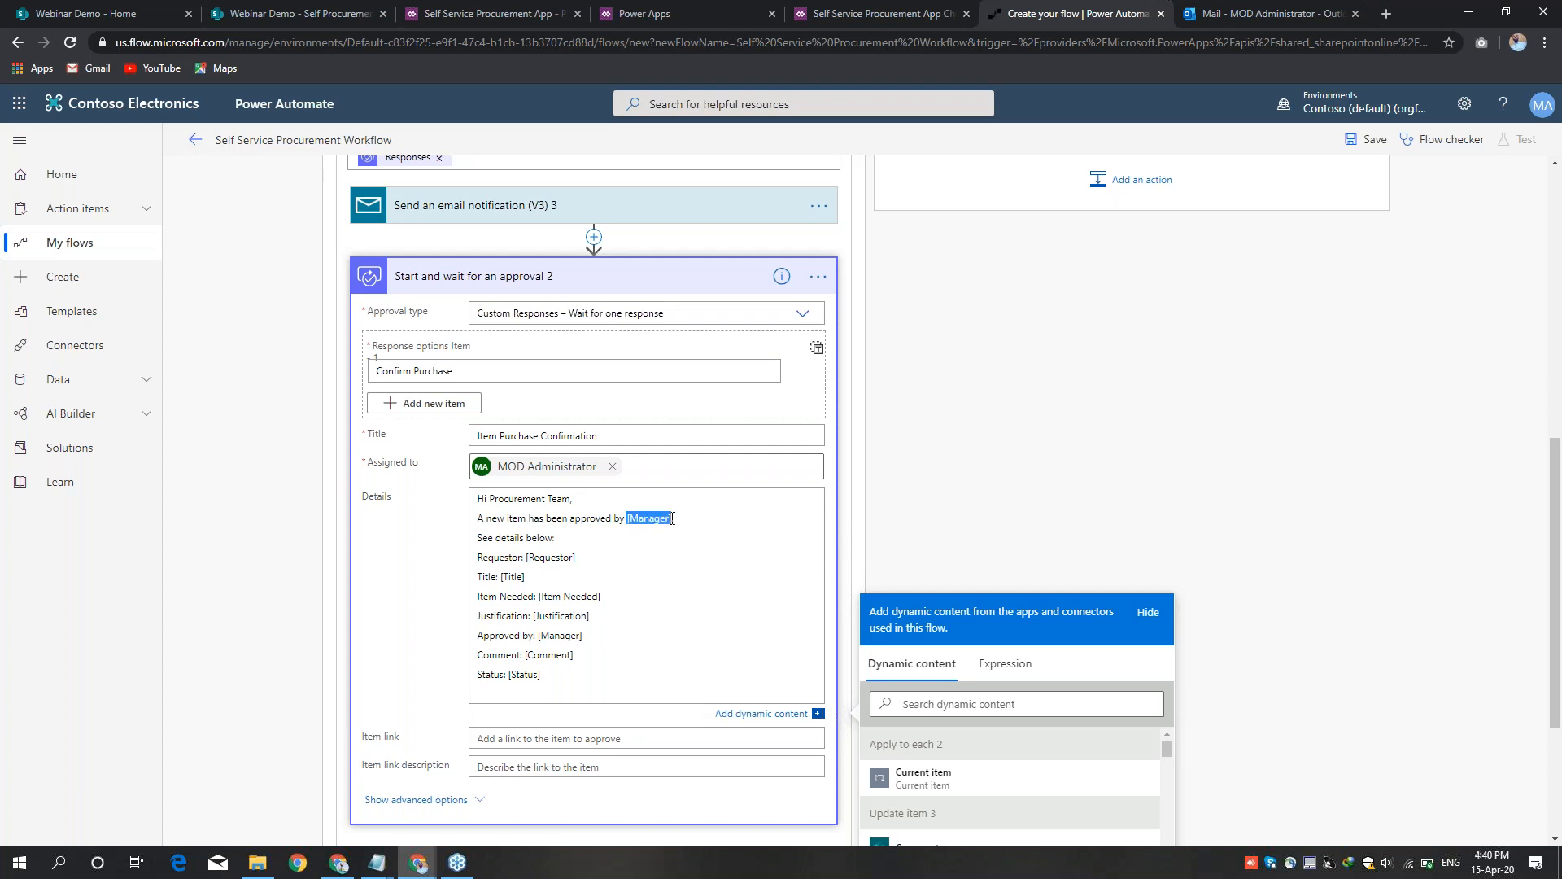
pyautogui.press('BackSpace')
pyautogui.click(973, 701)
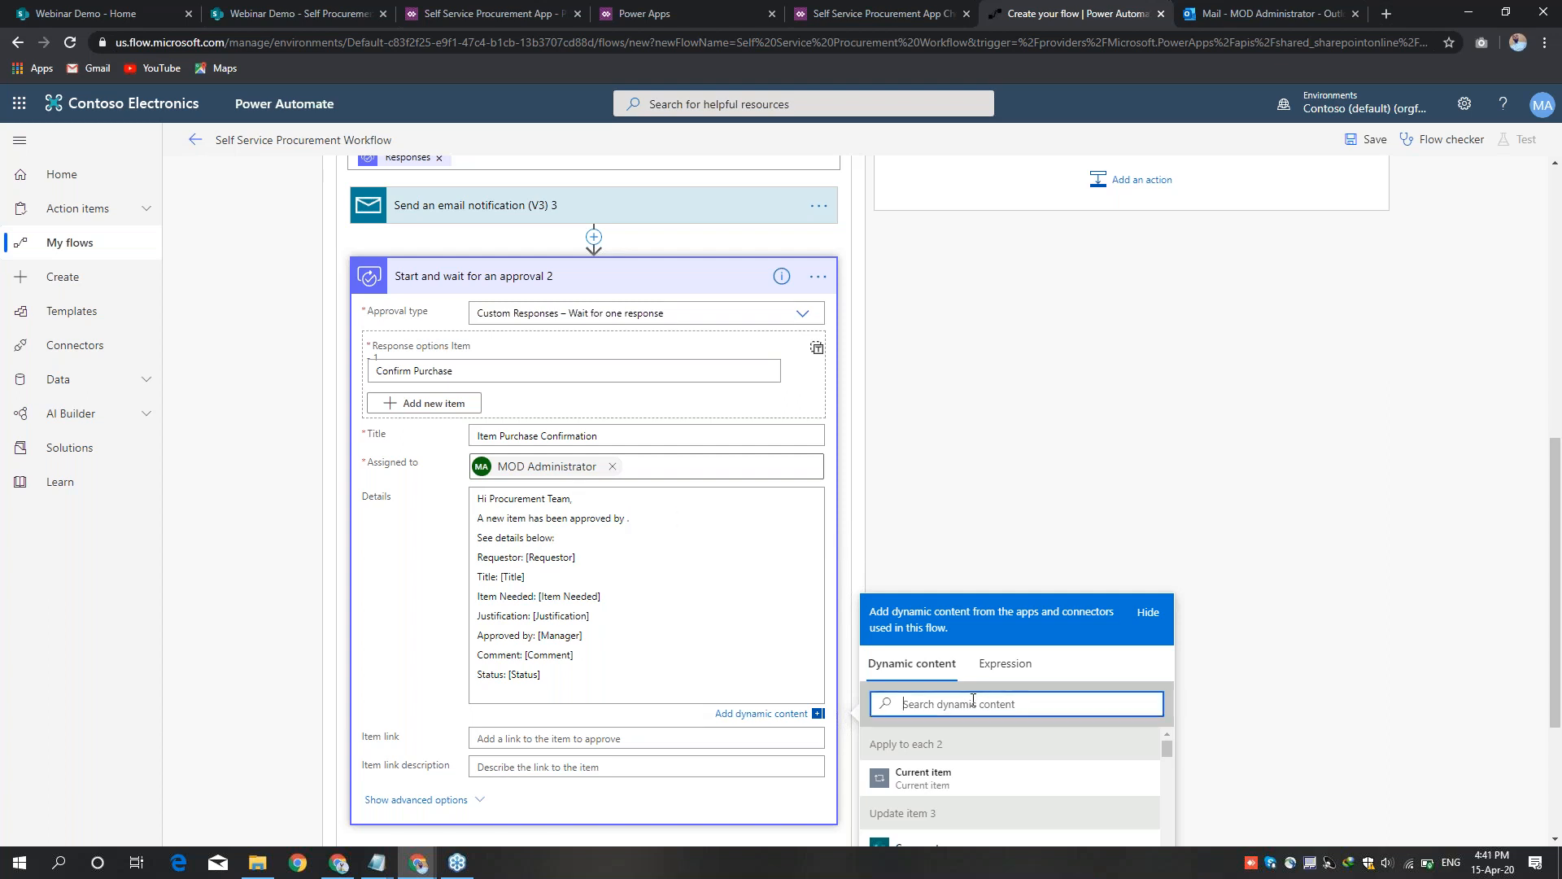
pyautogui.write('appro')
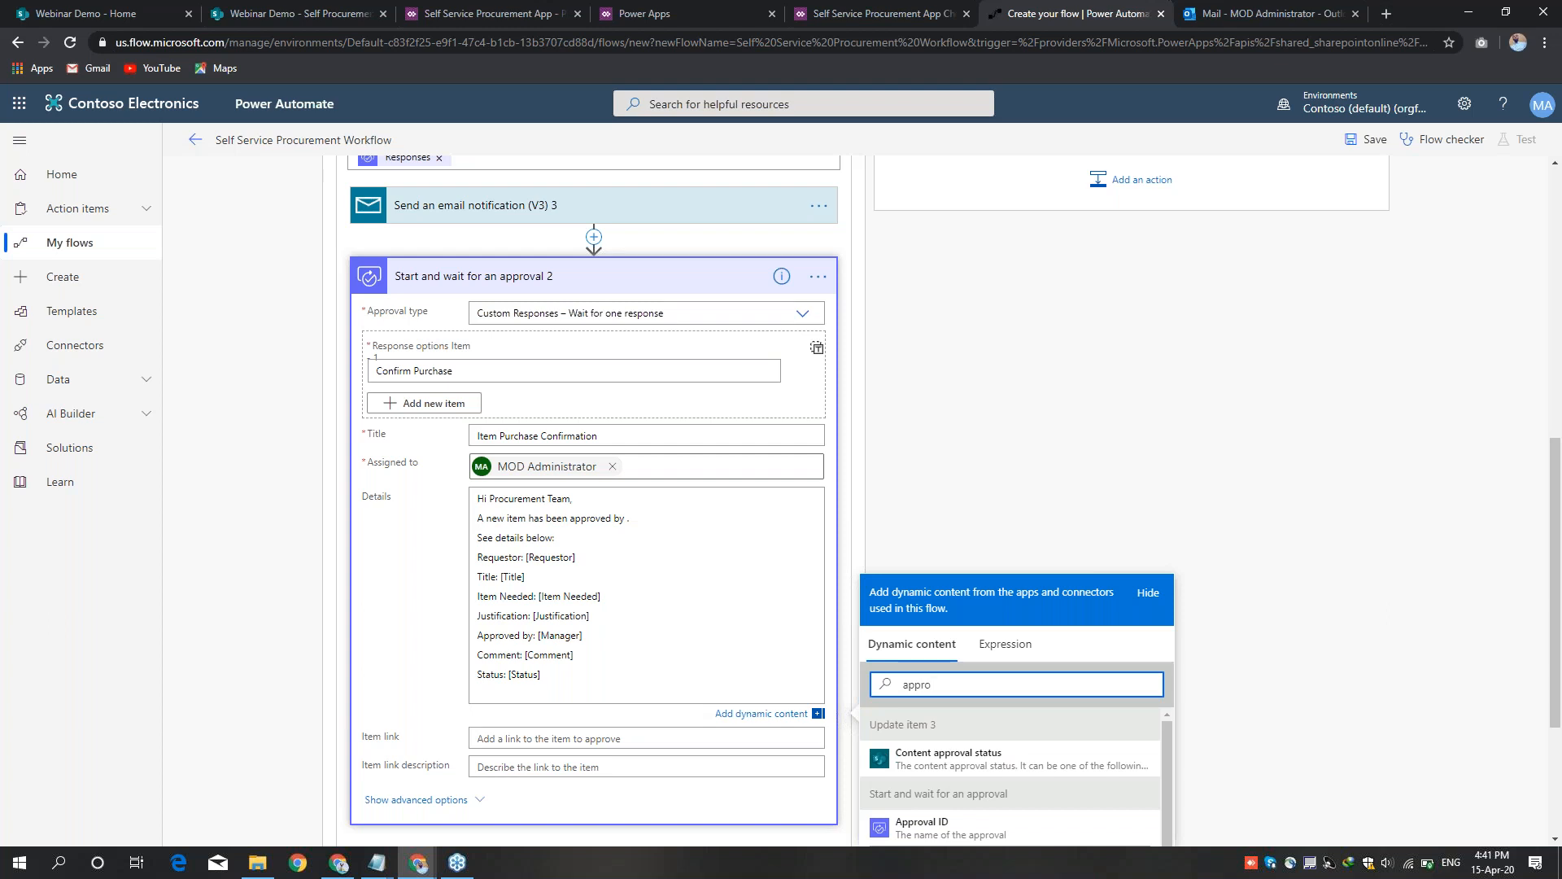
pyautogui.scroll(-3, 966, 694)
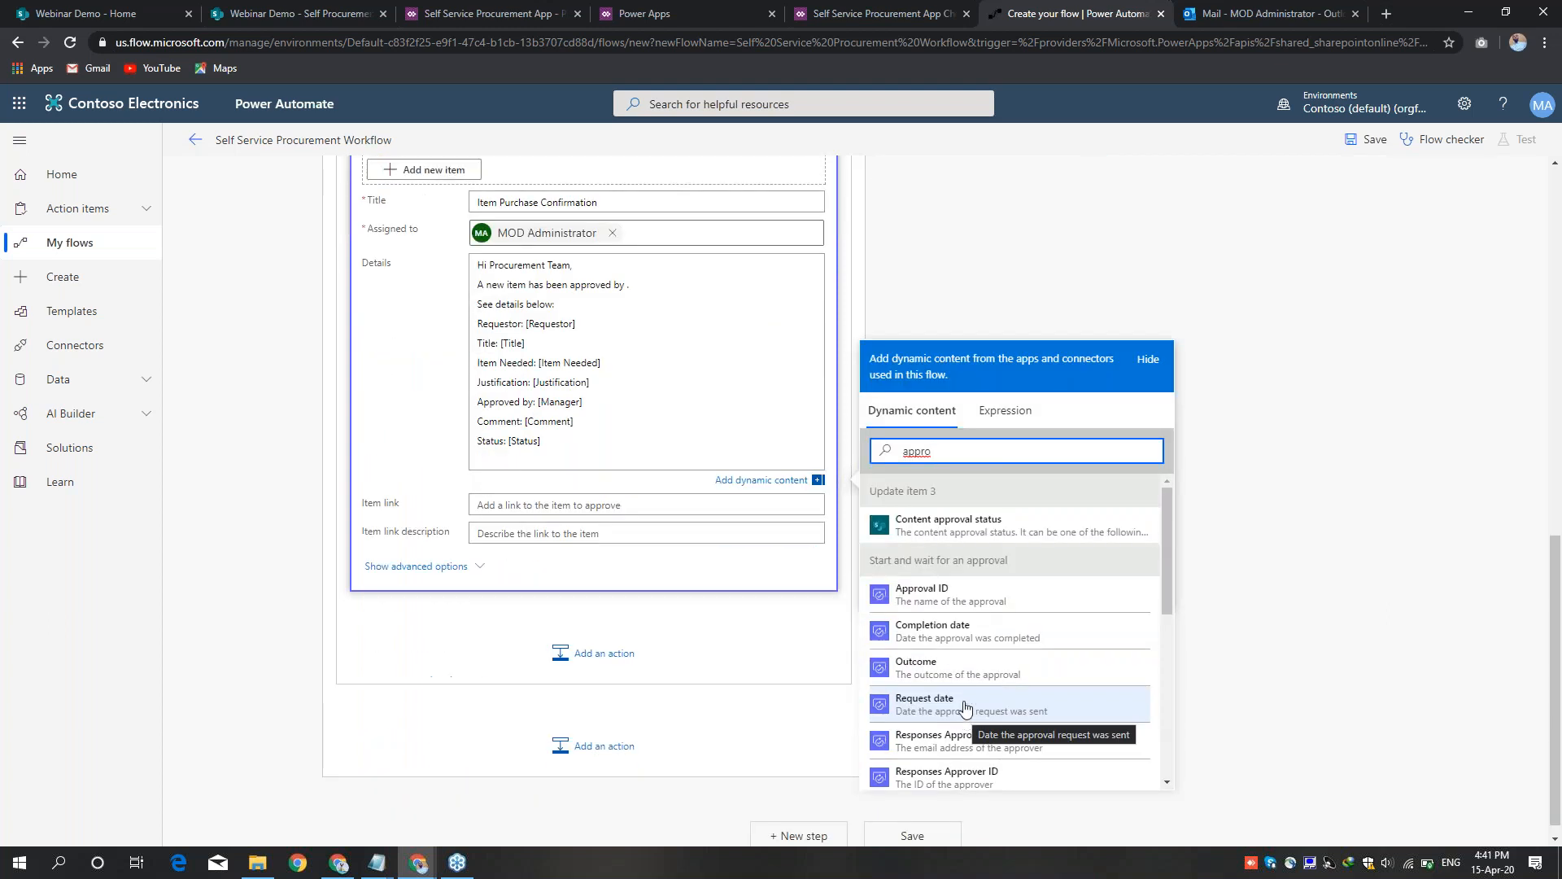
pyautogui.scroll(-3, 1009, 627)
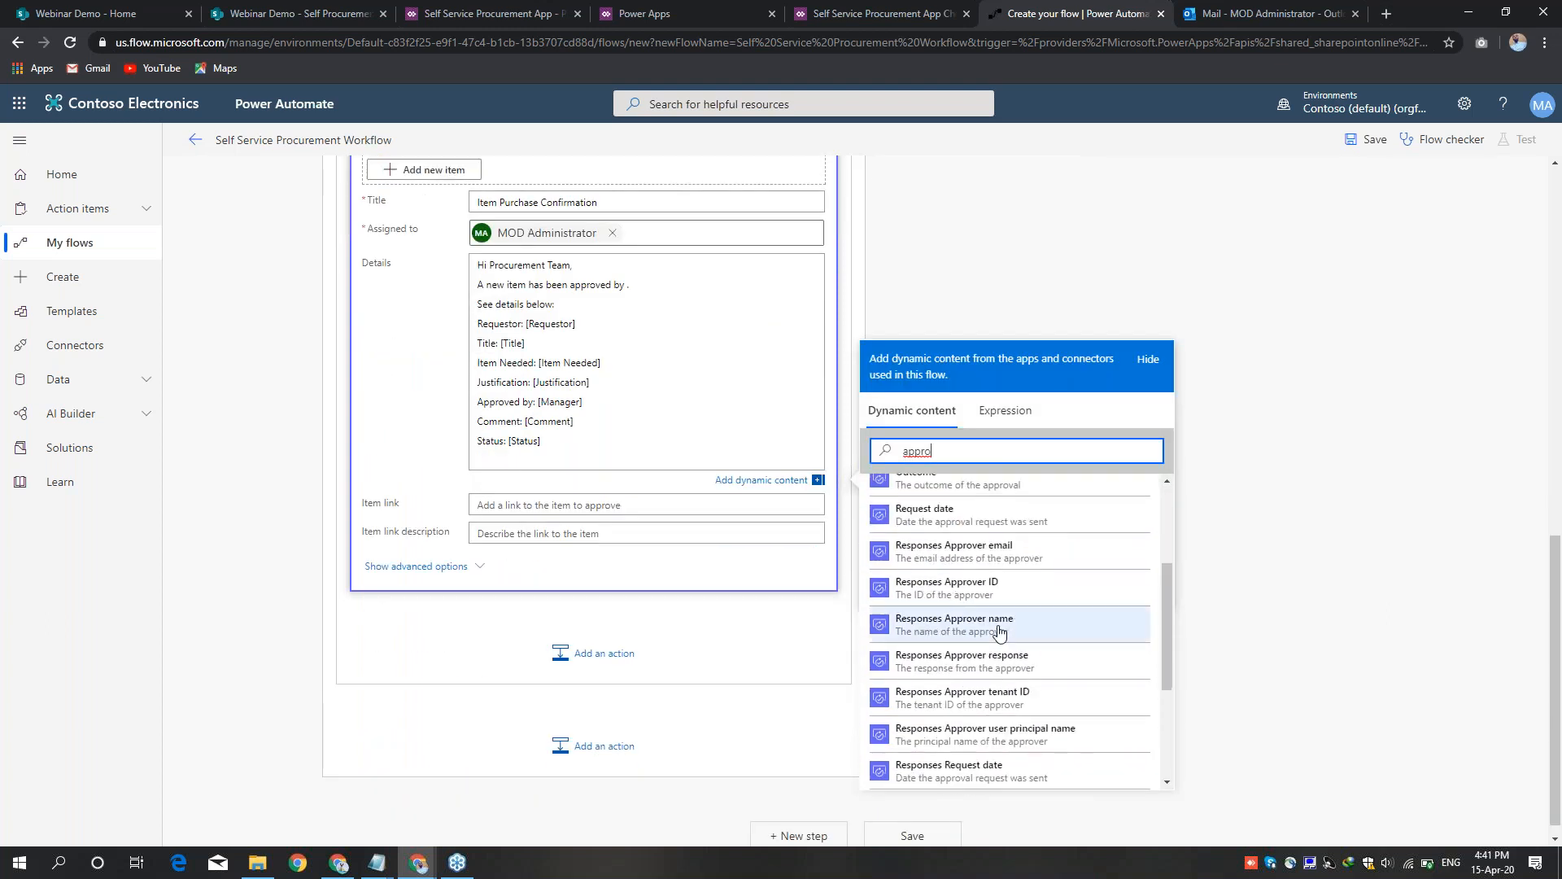
pyautogui.click(998, 633)
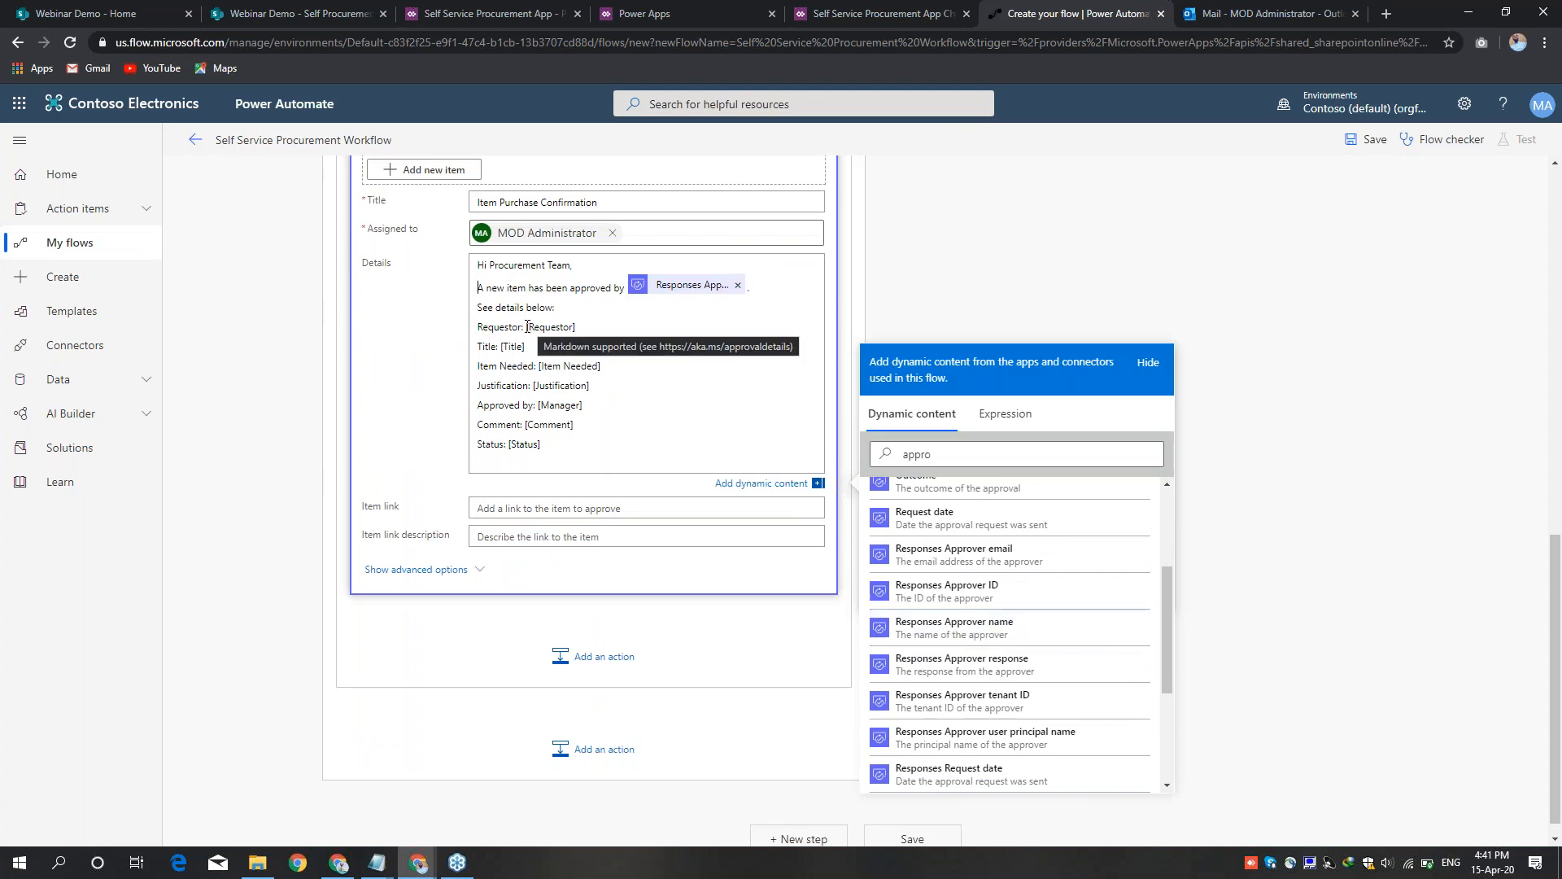
# Step: Replace the [Requestor] and [Title] placeholders in Details with Update item 3's Requestor and Title dynamic values
pyautogui.moveTo(528, 326); pyautogui.dragTo(581, 325)
pyautogui.press('BackSpace')
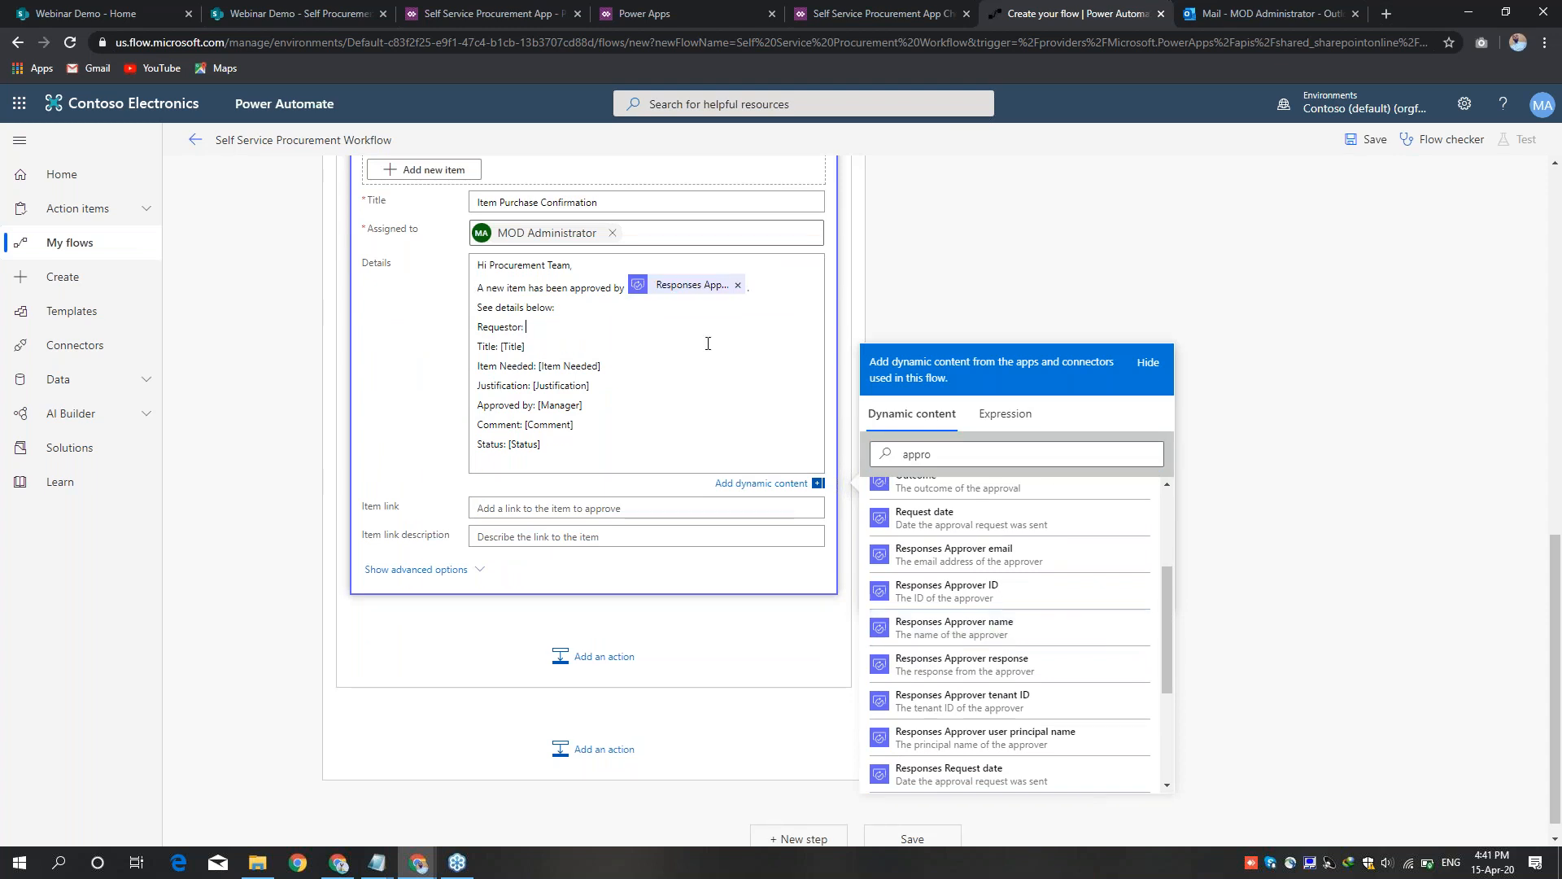
pyautogui.doubleClick(917, 453)
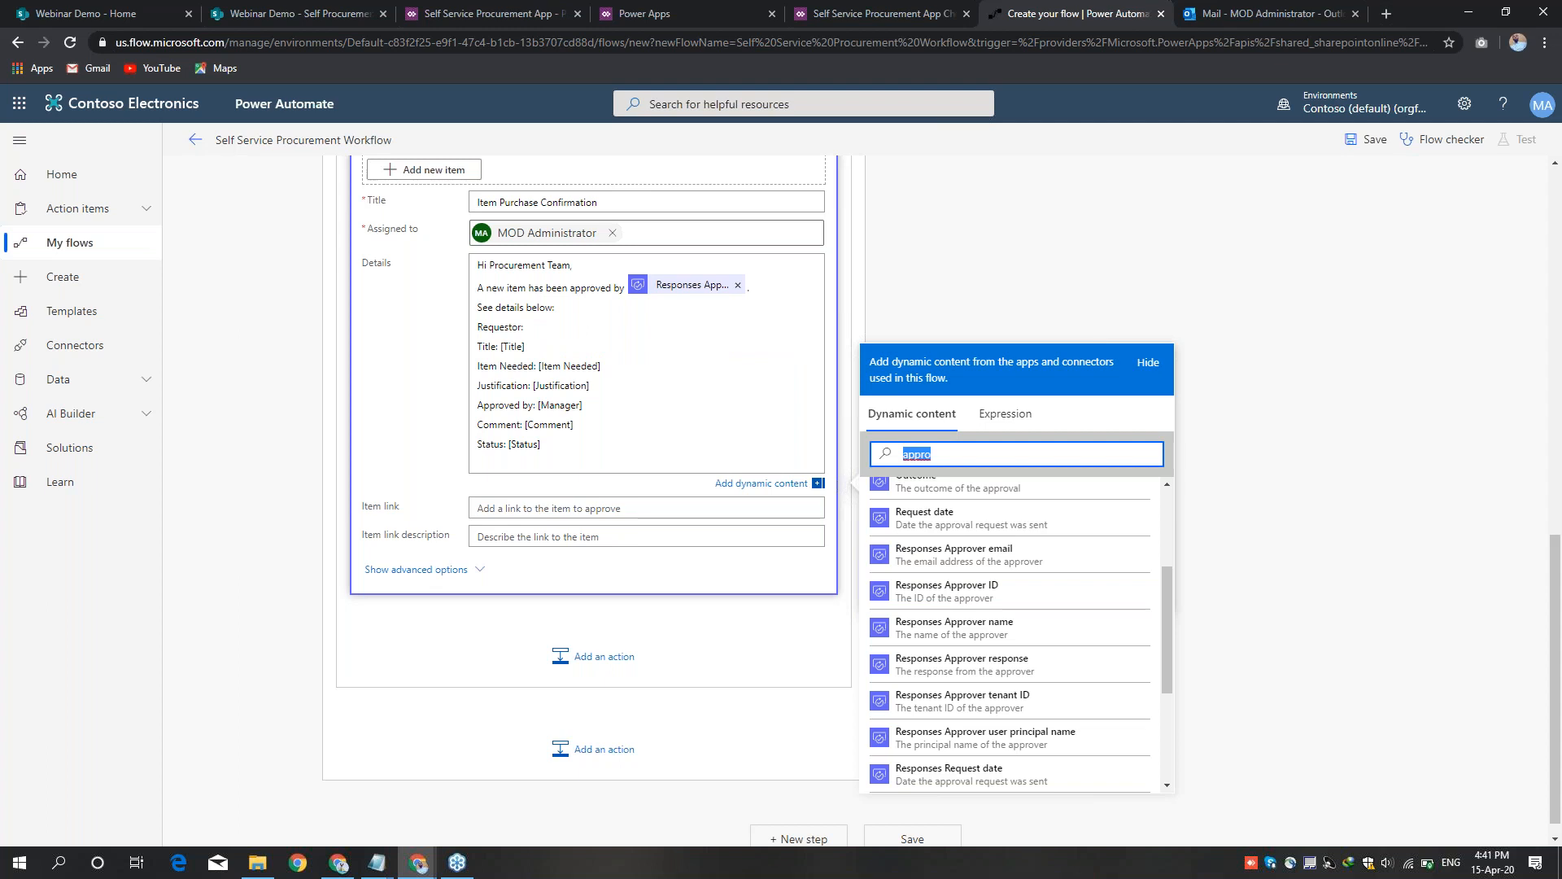
pyautogui.write('requ')
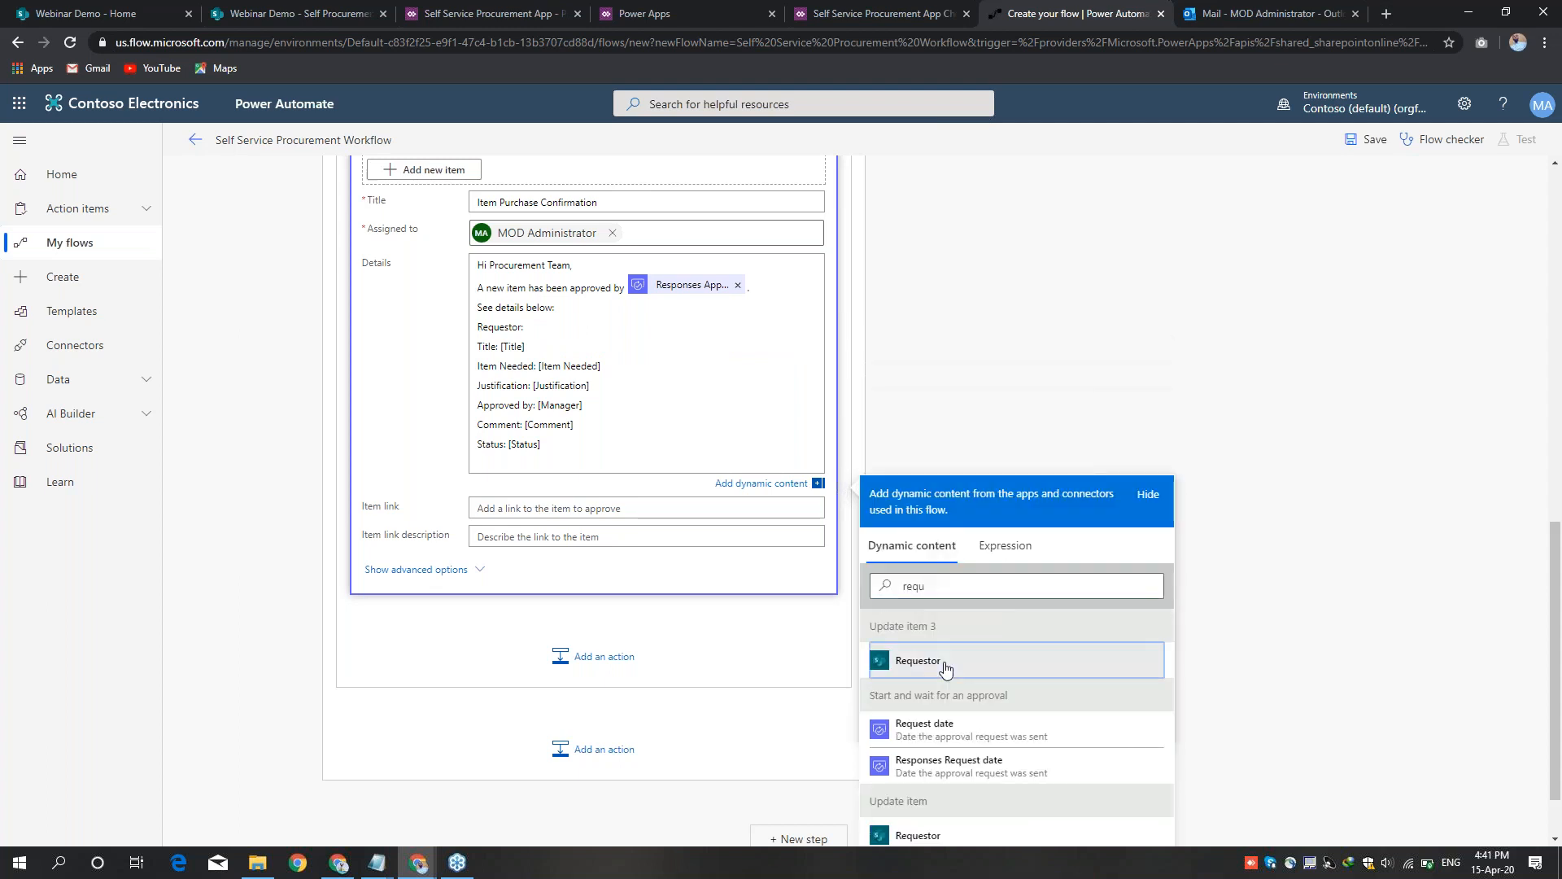
pyautogui.click(918, 660)
pyautogui.moveTo(501, 349)
pyautogui.mouseDown()
pyautogui.moveTo(568, 364)
pyautogui.moveTo(502, 349)
pyautogui.mouseUp()
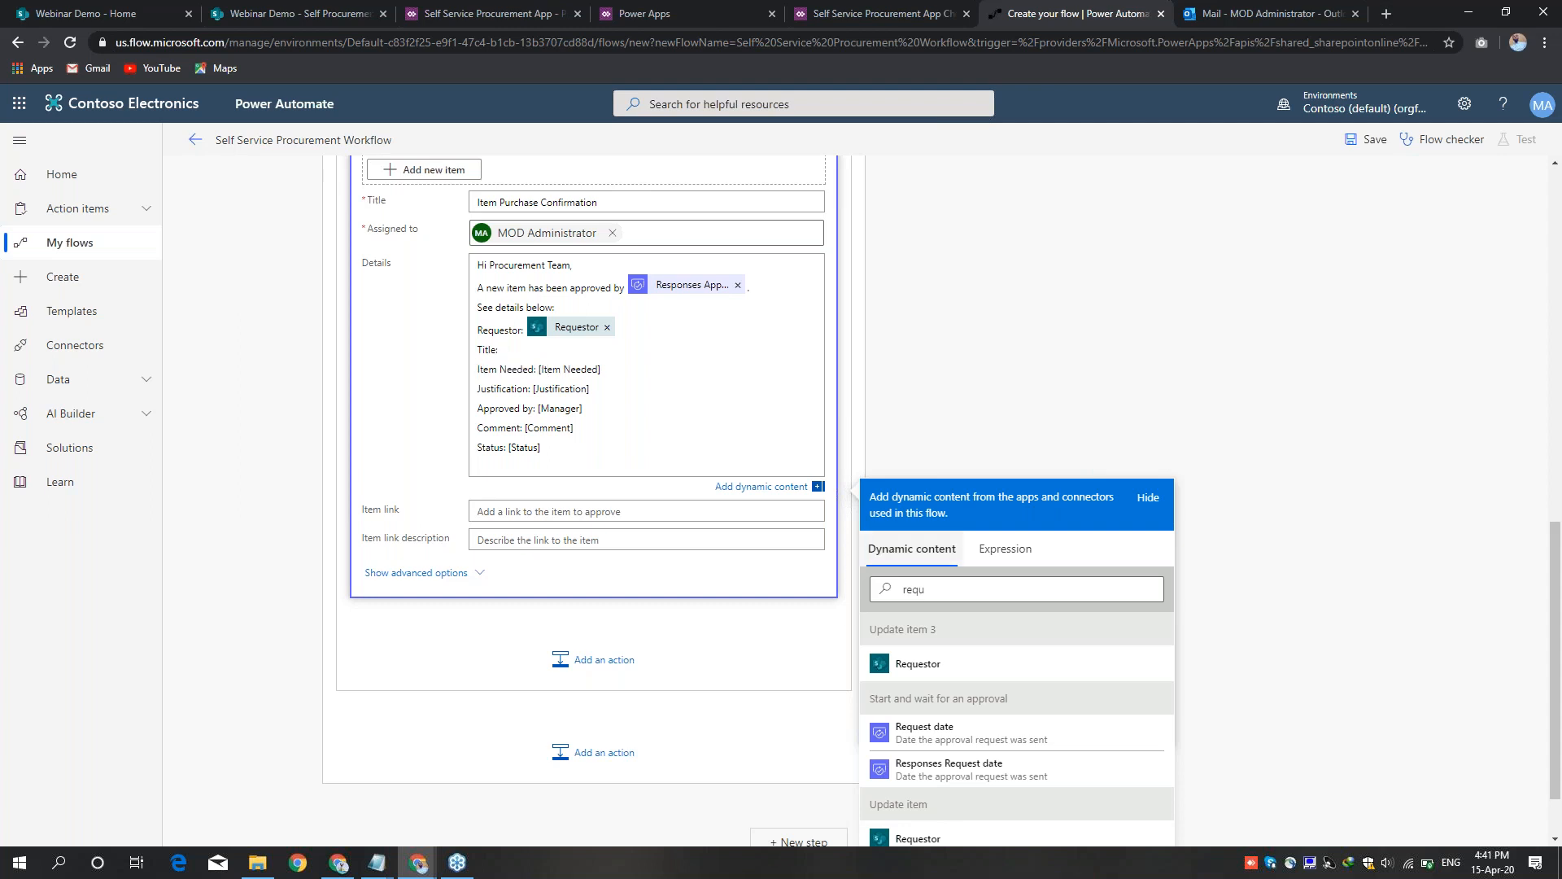
pyautogui.doubleClick(945, 589)
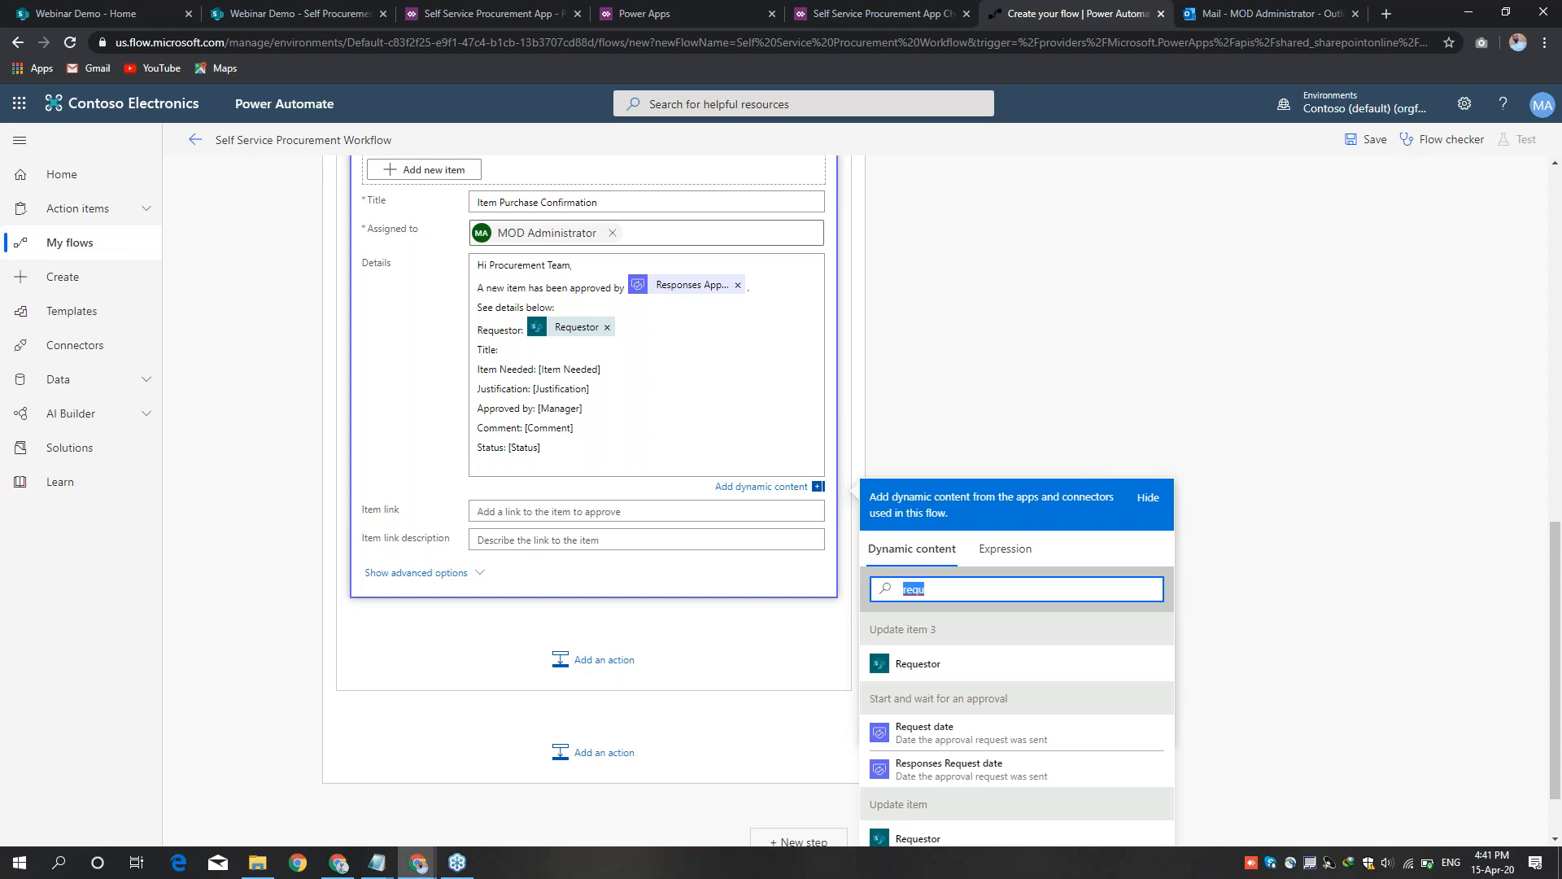
pyautogui.write('titl')
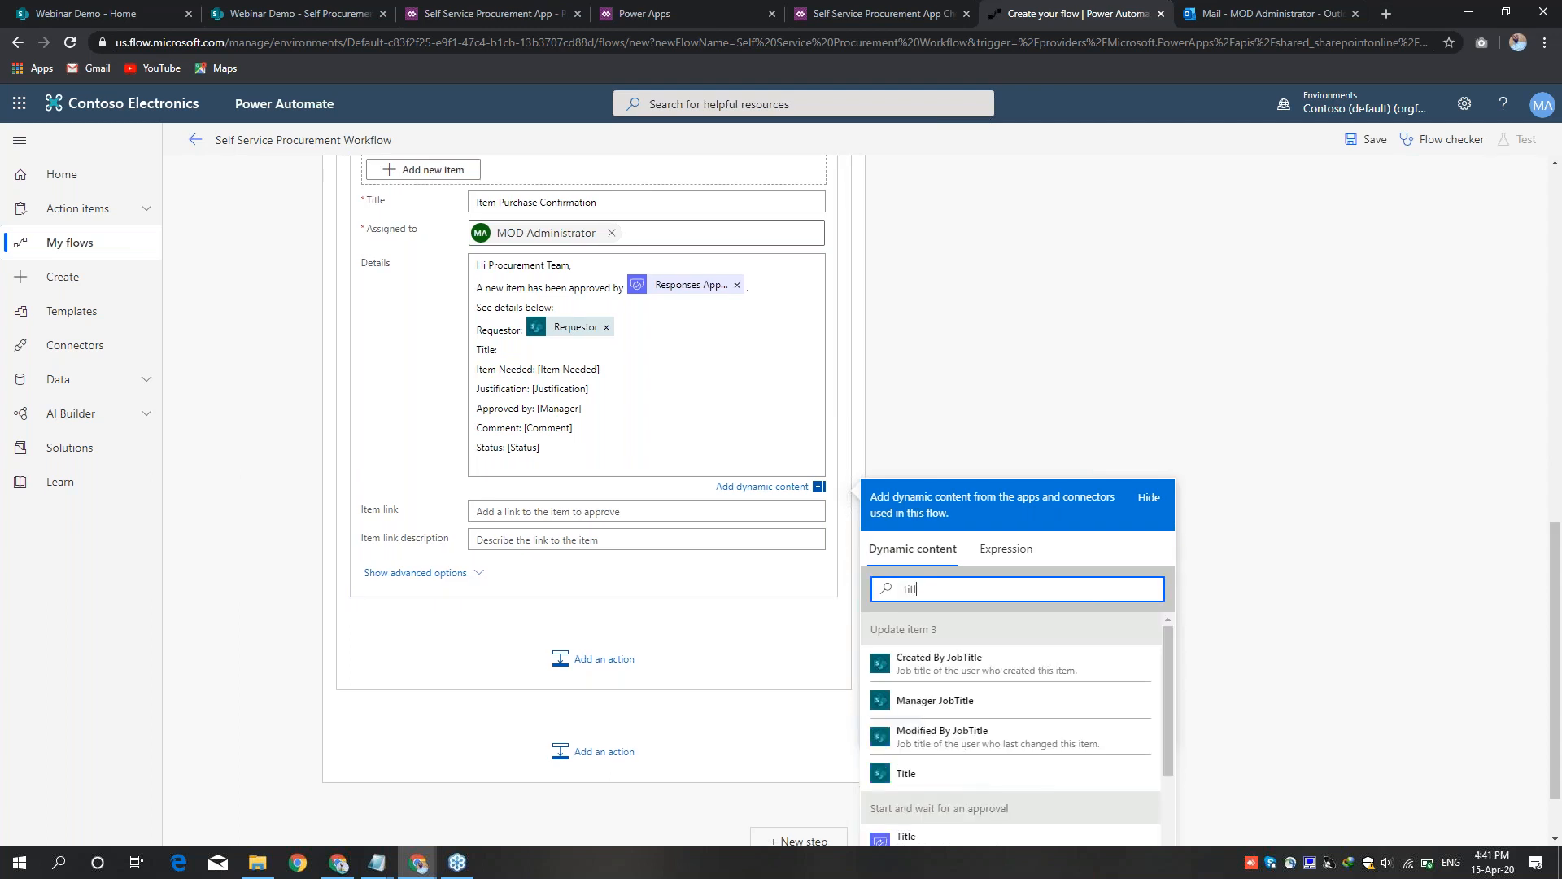
pyautogui.click(906, 773)
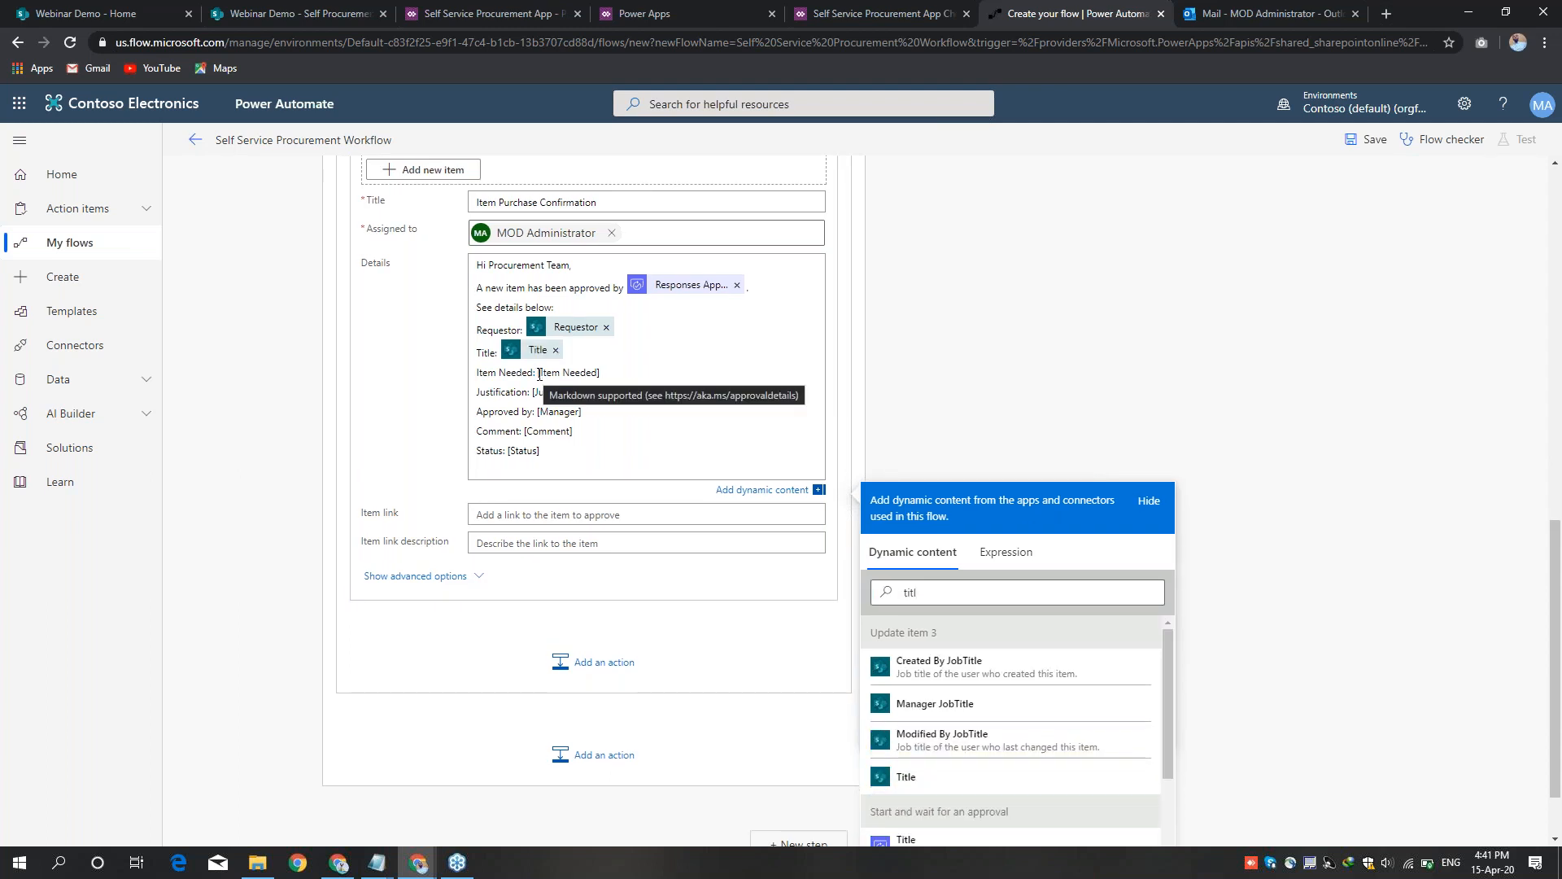
# Step: Replace the [Item Needed] placeholder in Details with Update item 3's ItemNeeded Value
pyautogui.moveTo(537, 374); pyautogui.dragTo(600, 373)
pyautogui.press('BackSpace')
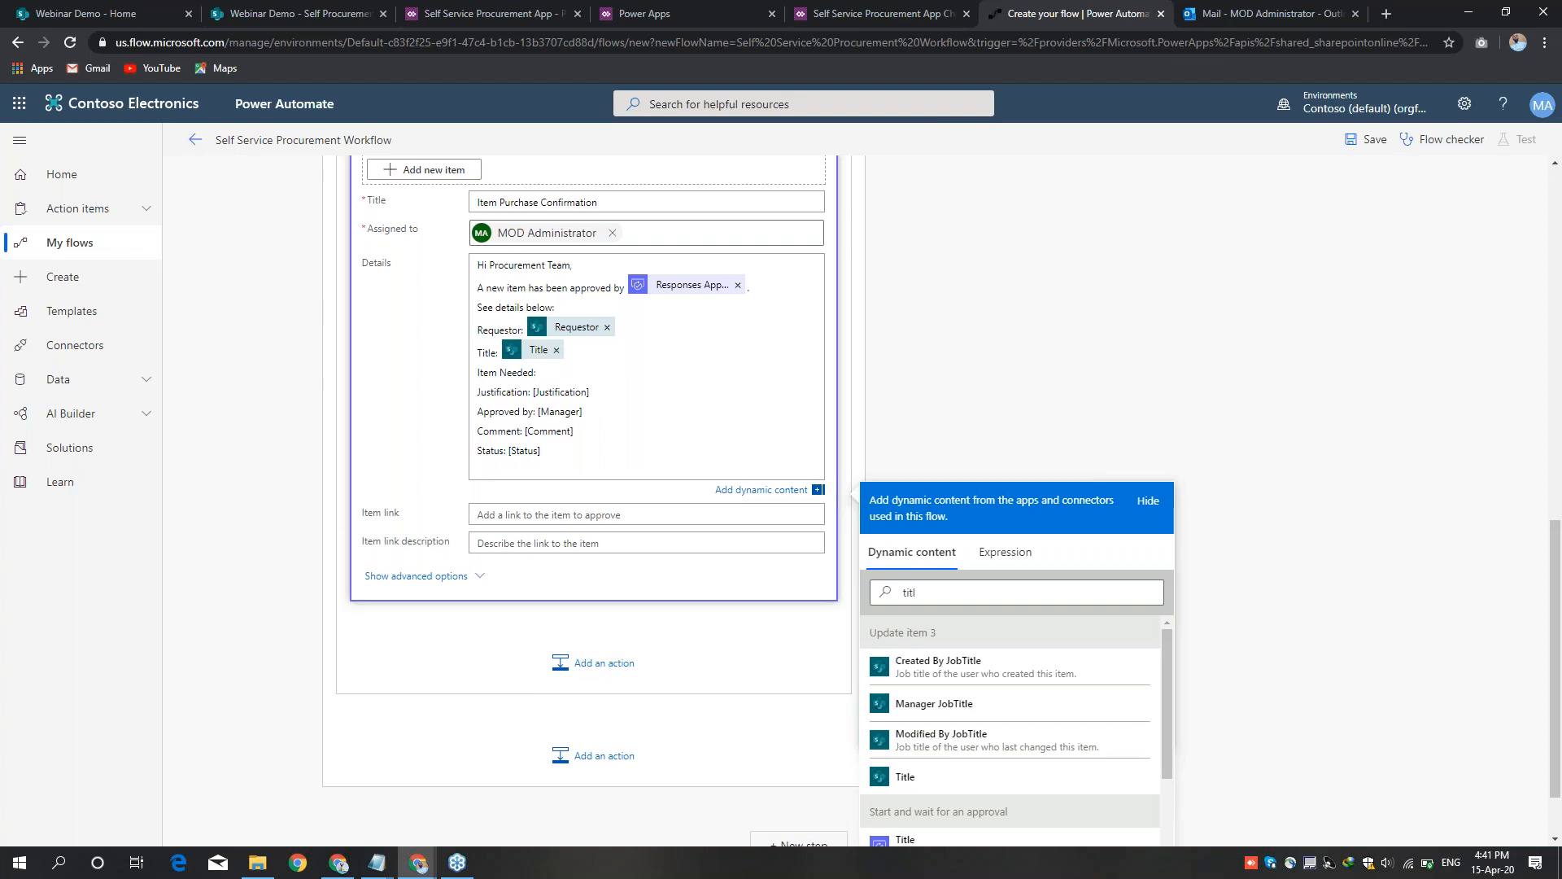
pyautogui.doubleClick(935, 592)
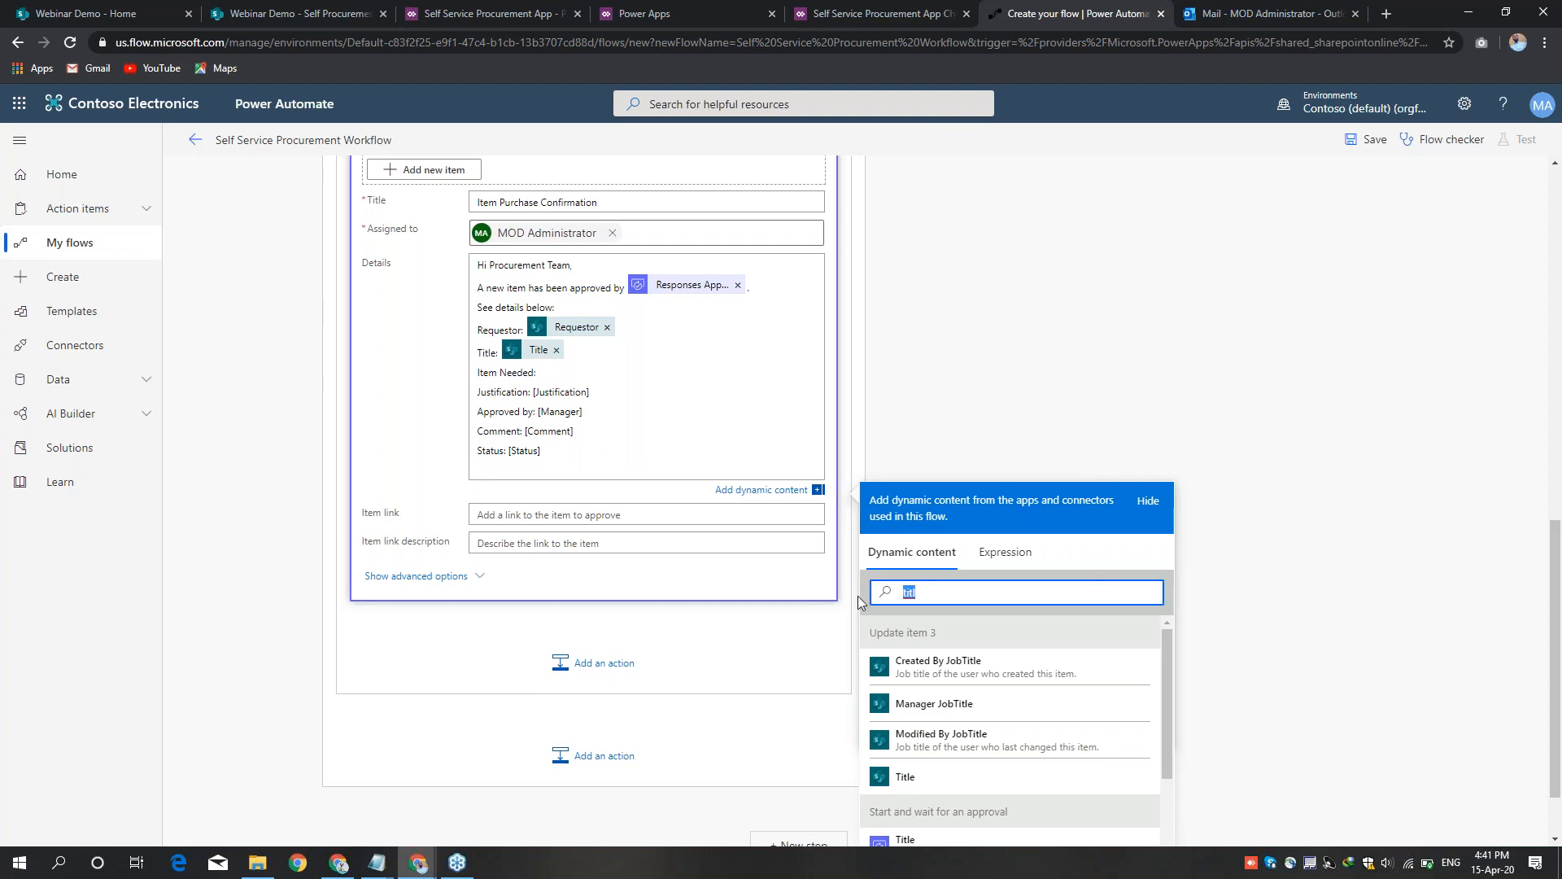
pyautogui.write('itemn')
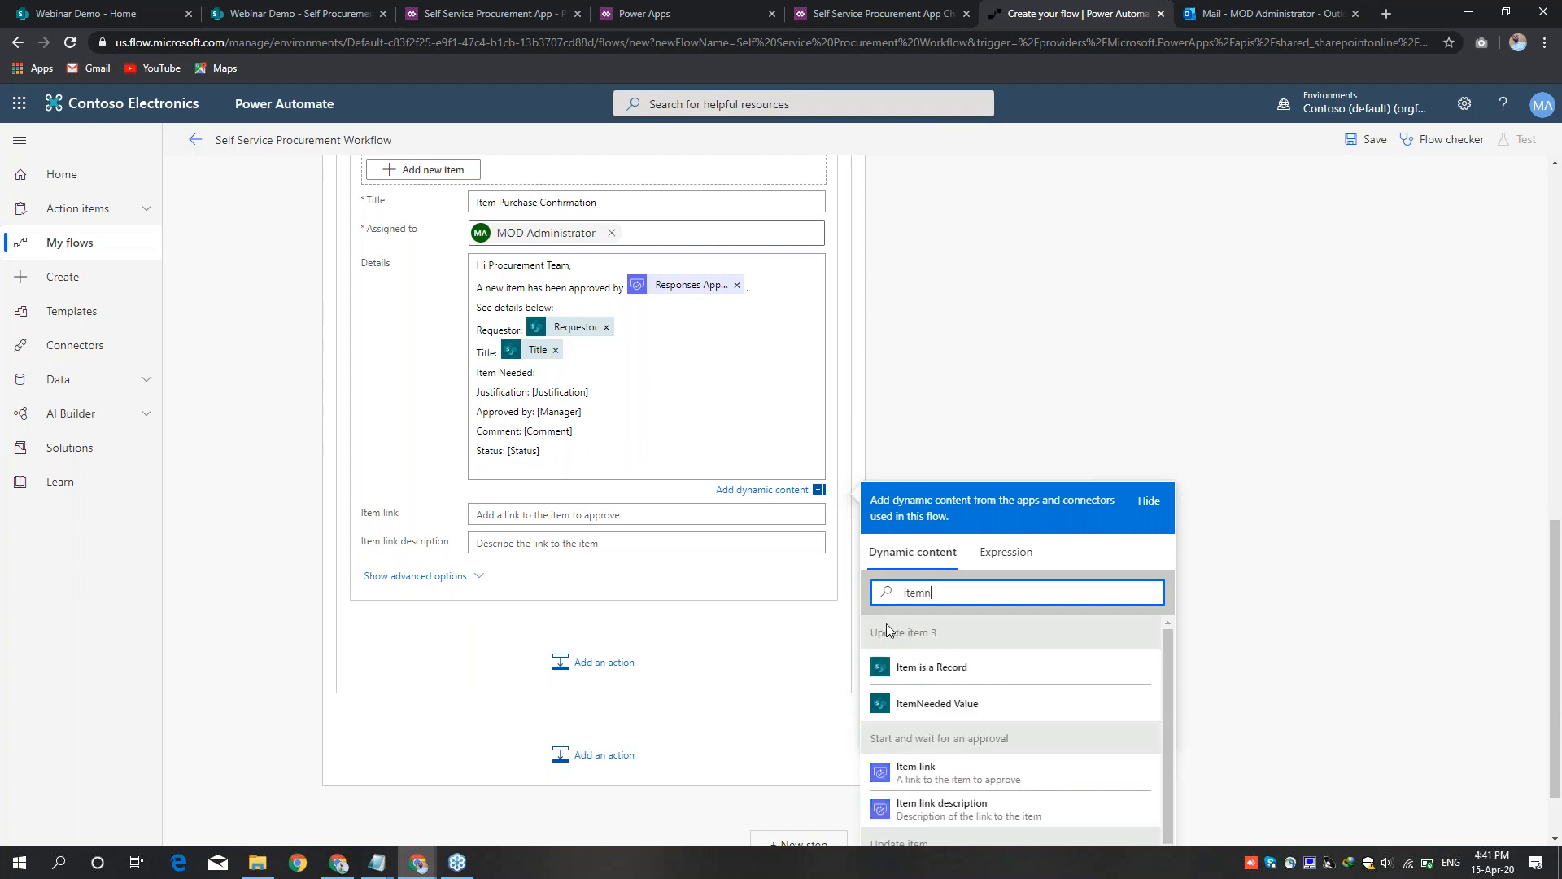
pyautogui.click(937, 705)
# Step: Replace the [Justification] placeholder in the approval's Details with Update item 3's Justification dynamic value
pyautogui.moveTo(533, 396); pyautogui.dragTo(590, 397)
pyautogui.press('BackSpace')
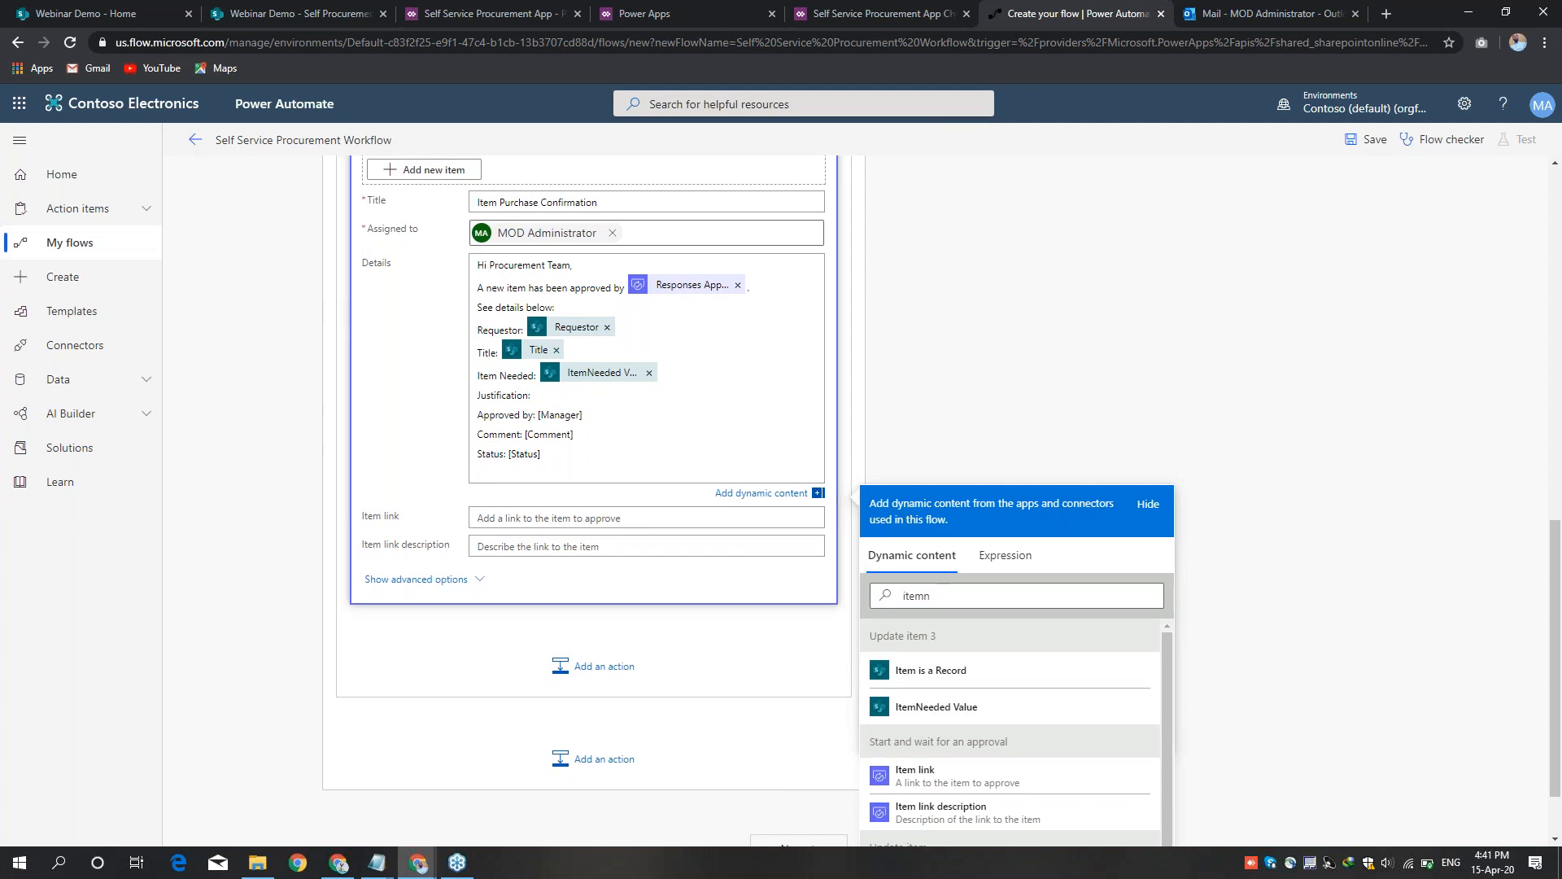
pyautogui.moveTo(934, 597); pyautogui.dragTo(904, 596)
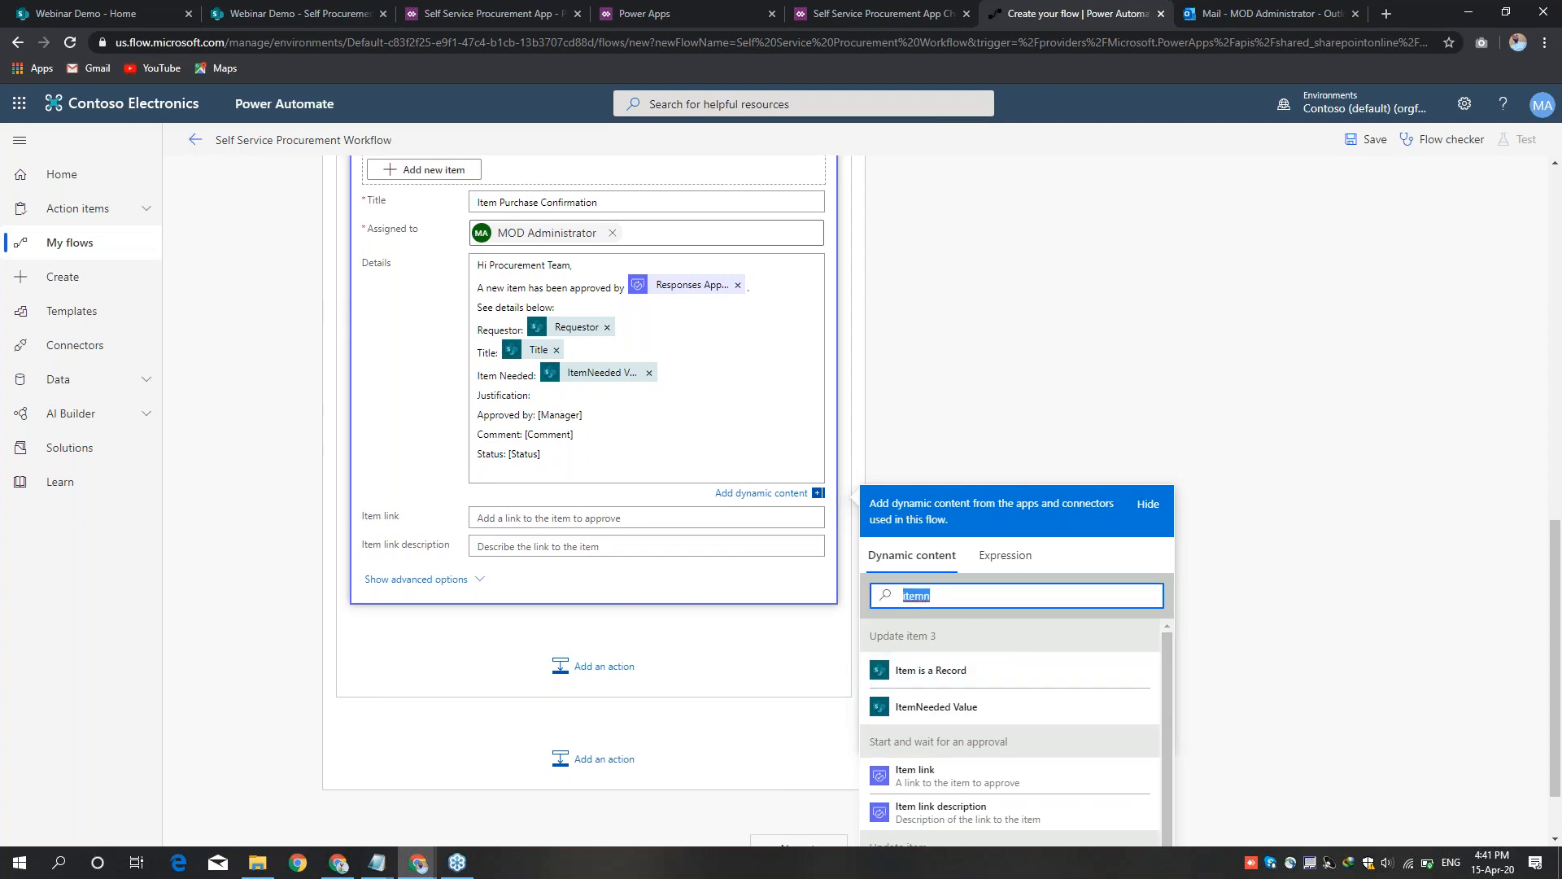
pyautogui.write('justi')
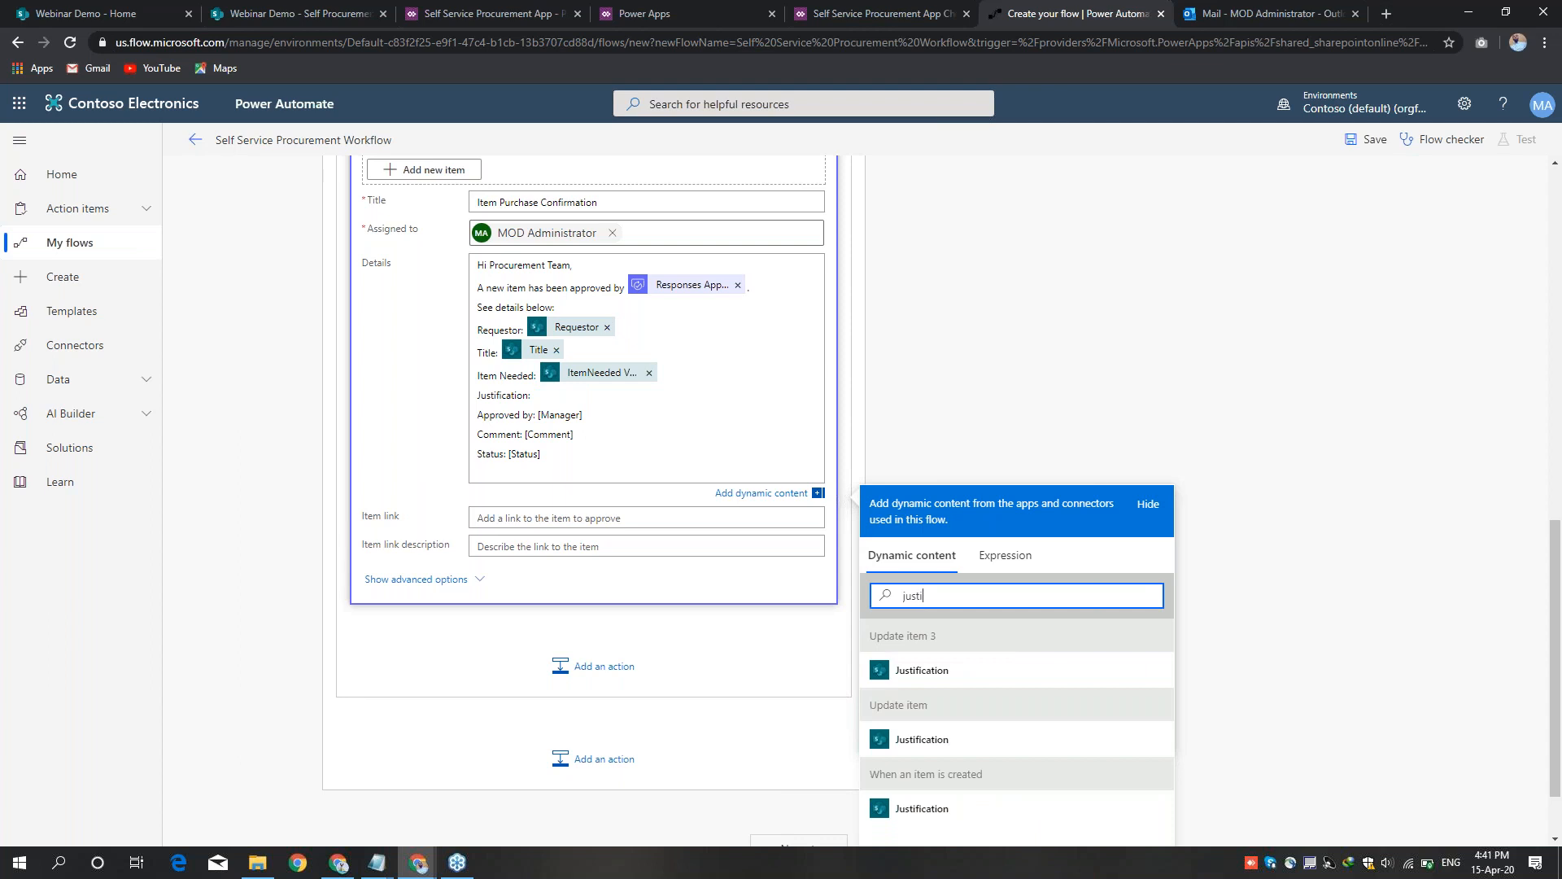
pyautogui.click(913, 670)
# Step: Replace the [Manager] placeholder on the "Approved by" line of Details with Update item 3's Manager DisplayName
pyautogui.moveTo(538, 418); pyautogui.dragTo(622, 424)
pyautogui.press('BackSpace')
pyautogui.click(965, 598)
pyautogui.write('man')
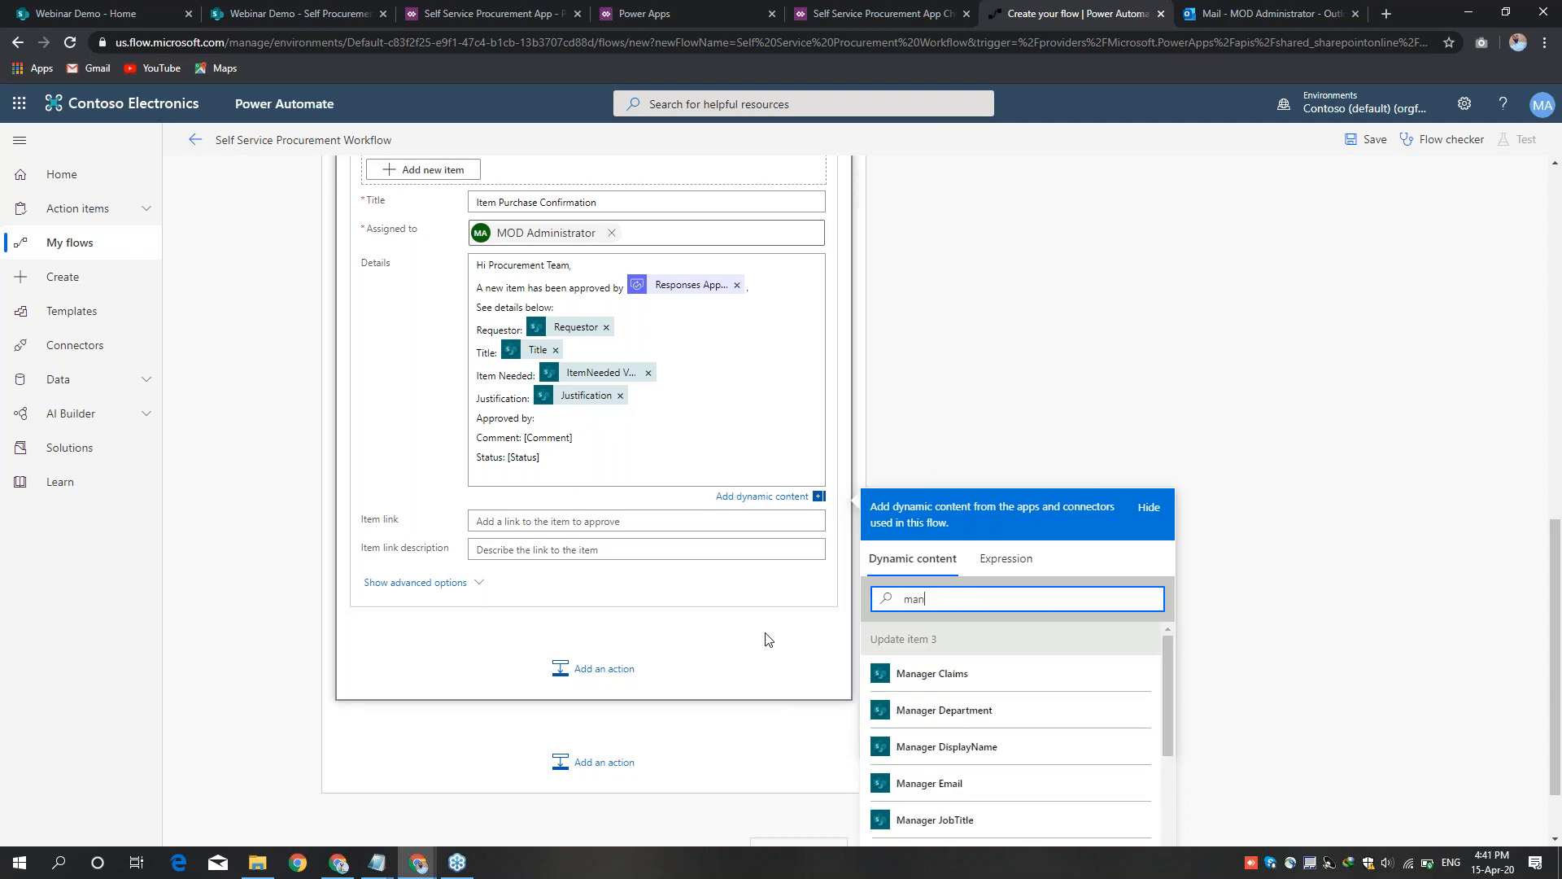
pyautogui.click(965, 748)
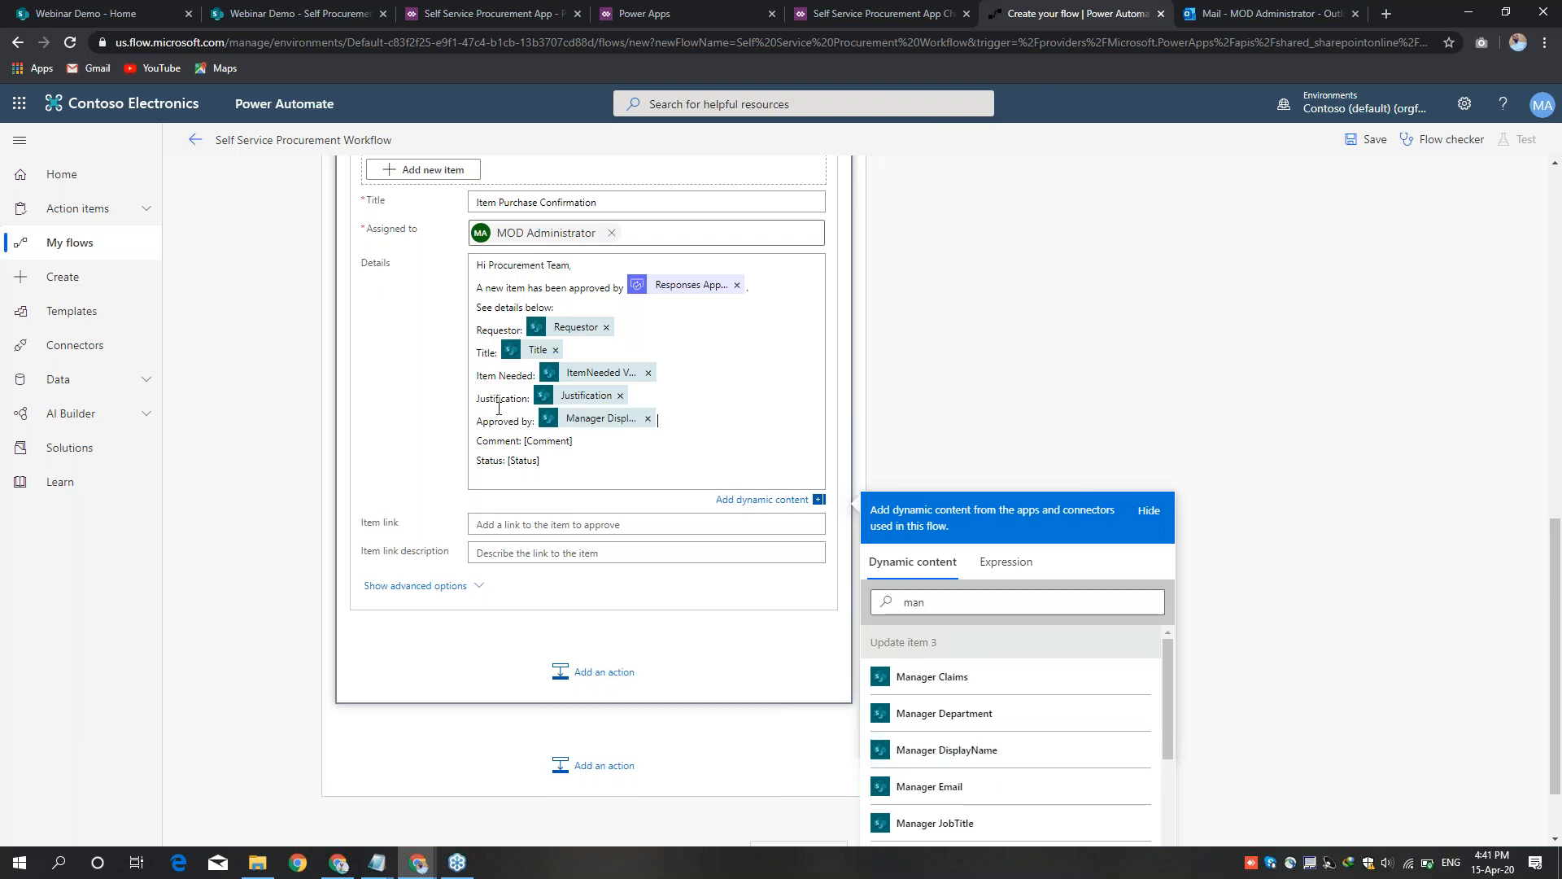
# Step: Replace the [Comment] placeholder in Details with the first approval's Responses Comments dynamic value
pyautogui.moveTo(525, 443); pyautogui.dragTo(599, 445)
pyautogui.press('Delete')
pyautogui.click(961, 609)
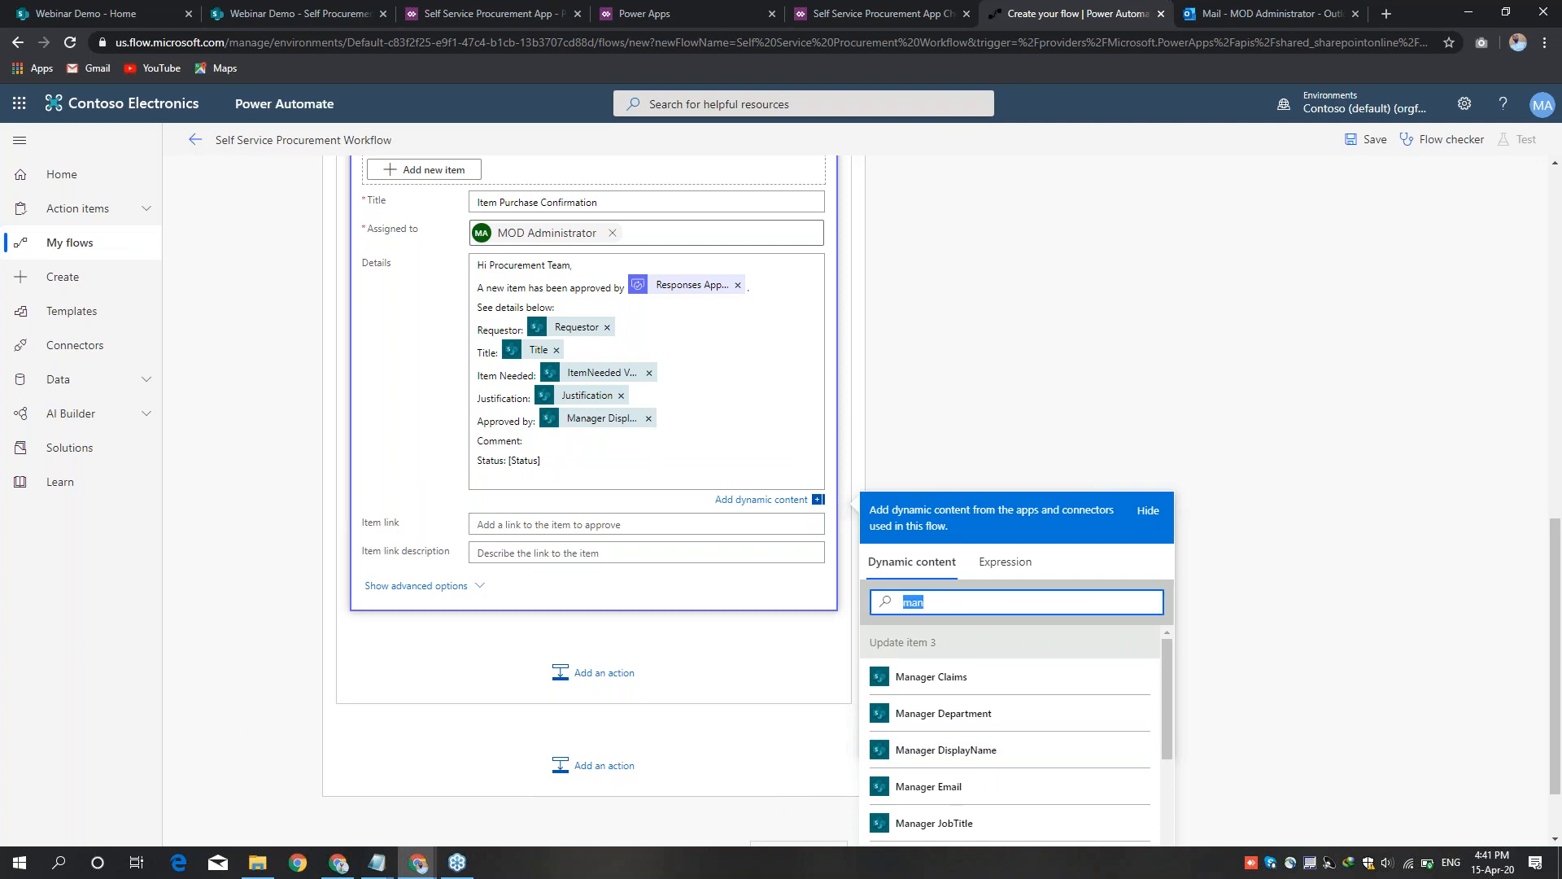
pyautogui.write('comm')
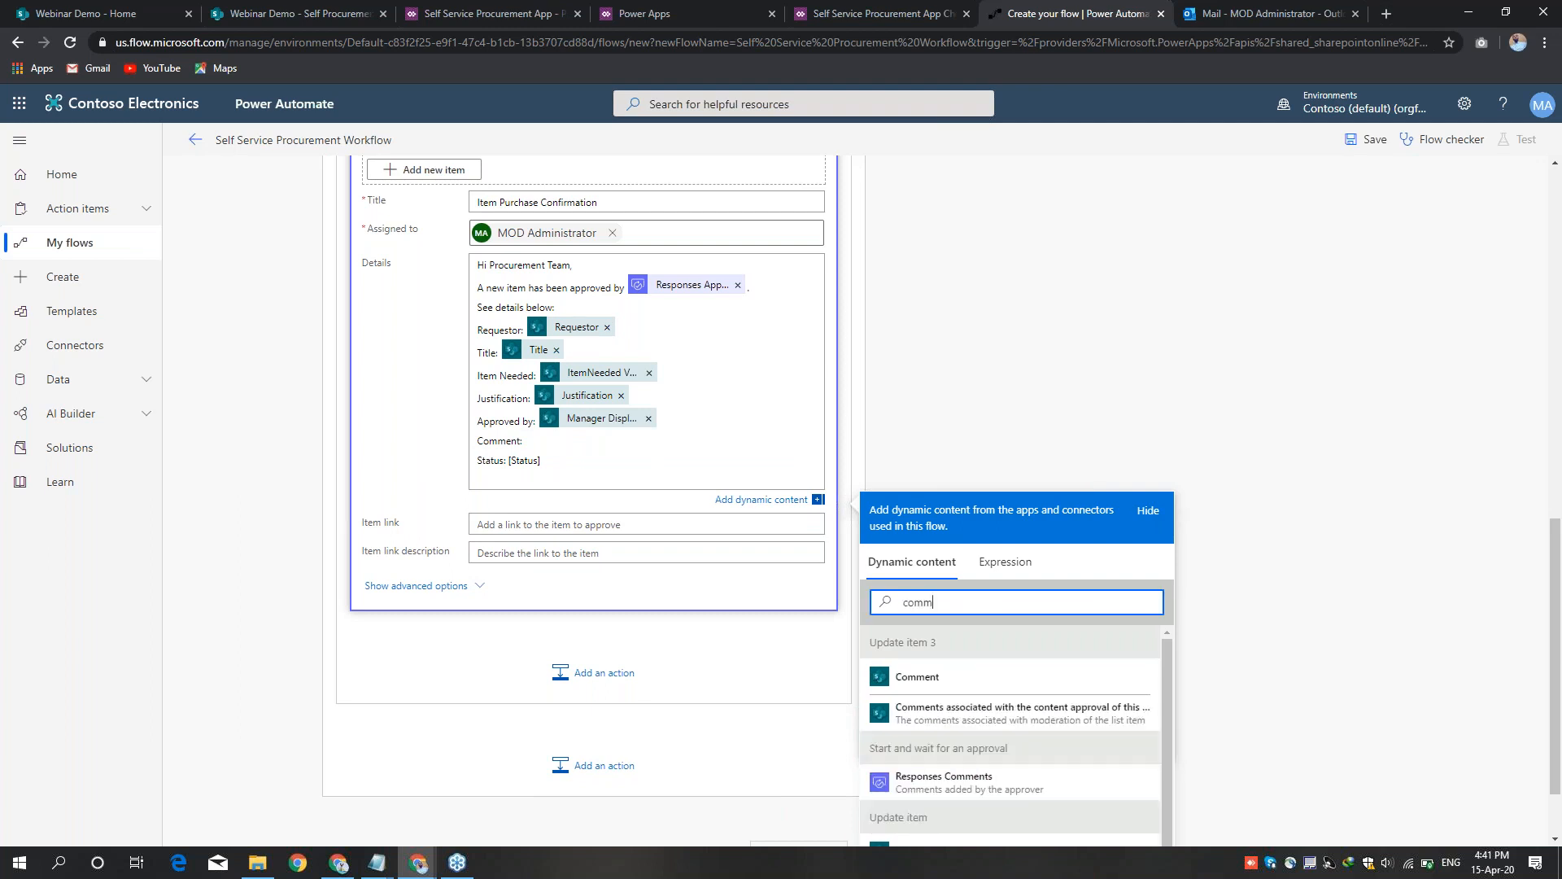
pyautogui.click(934, 780)
# Step: Replace the [Status] placeholder in Details with Update item 3's Status Value and collapse the second approval action
pyautogui.moveTo(506, 463); pyautogui.dragTo(596, 480)
pyautogui.press('BackSpace')
pyautogui.click(918, 586)
pyautogui.hotkey('ctrl', 'a')
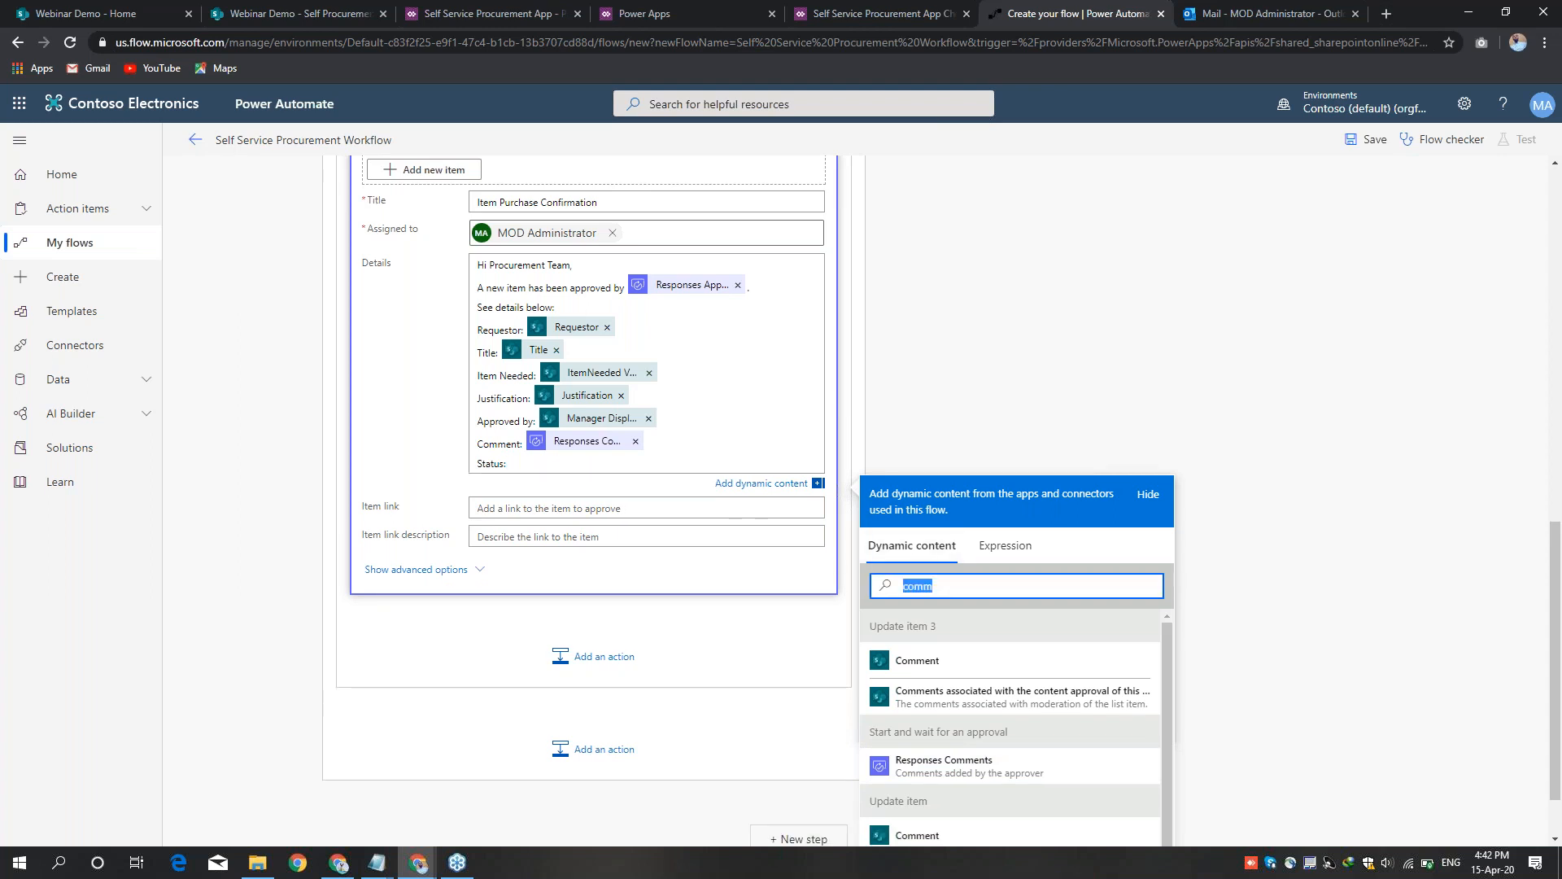
pyautogui.write('statu')
pyautogui.click(999, 699)
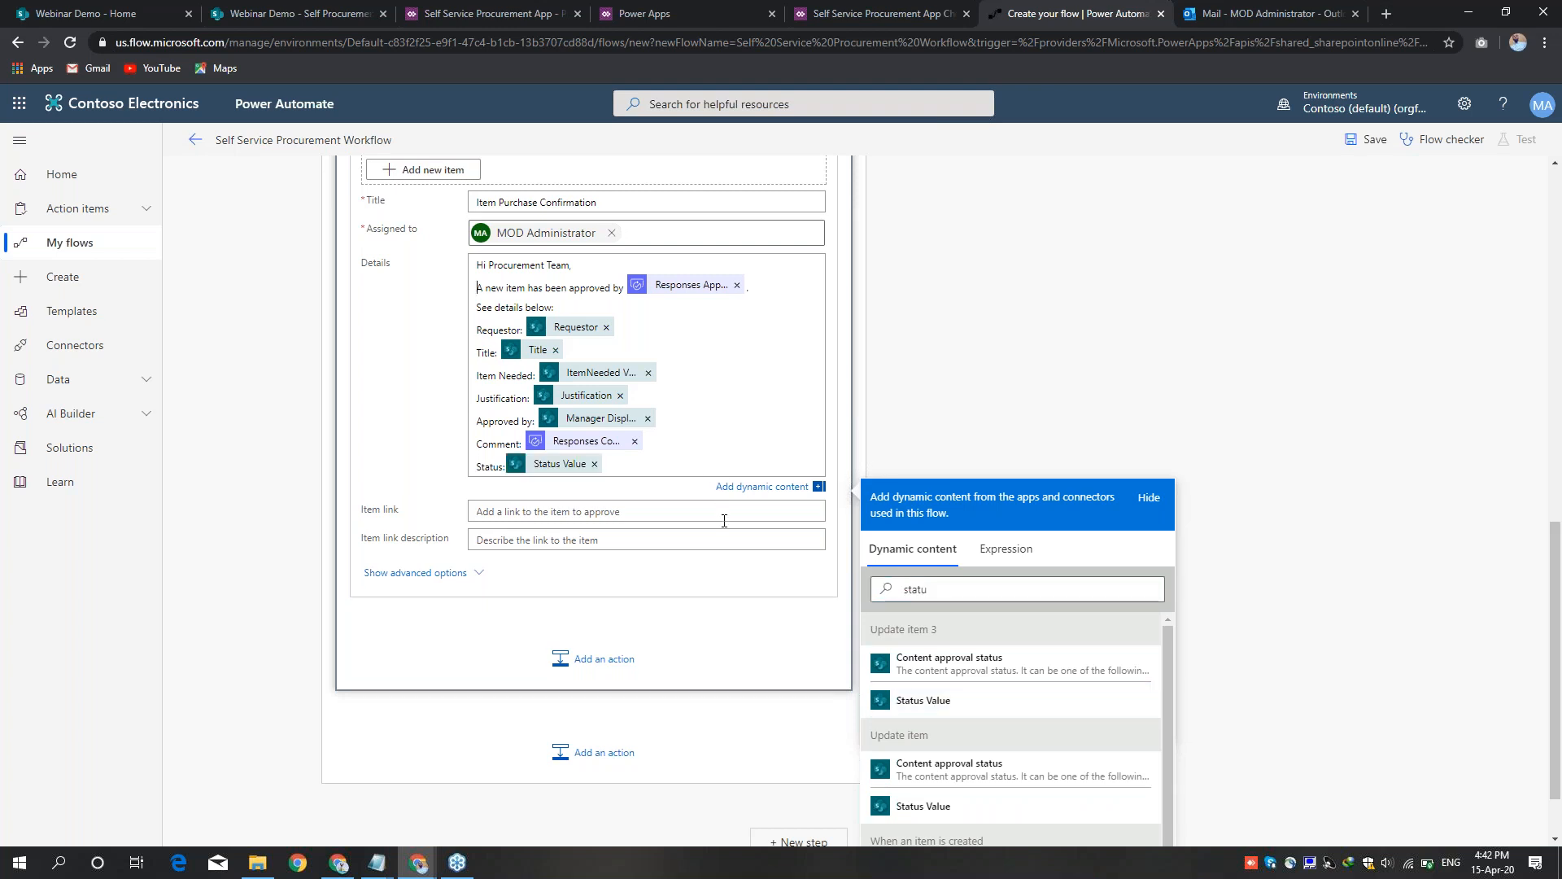
pyautogui.scroll(4, 724, 521)
pyautogui.click(549, 364)
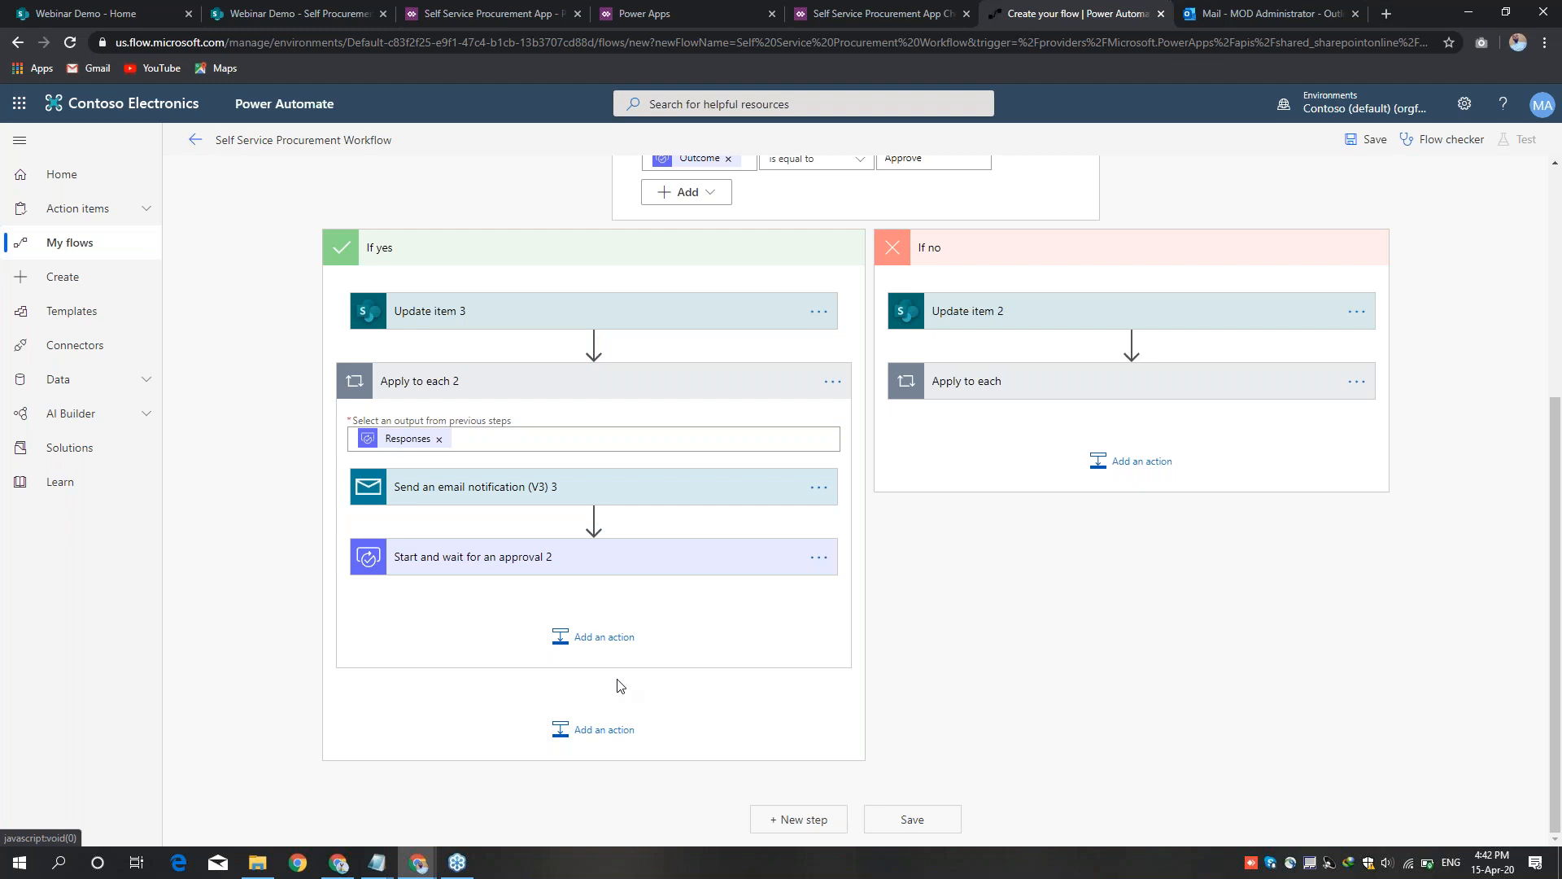
# Step: Insert the copied SharePoint Update item action after Apply to each 2 in the If yes branch
pyautogui.click(594, 730)
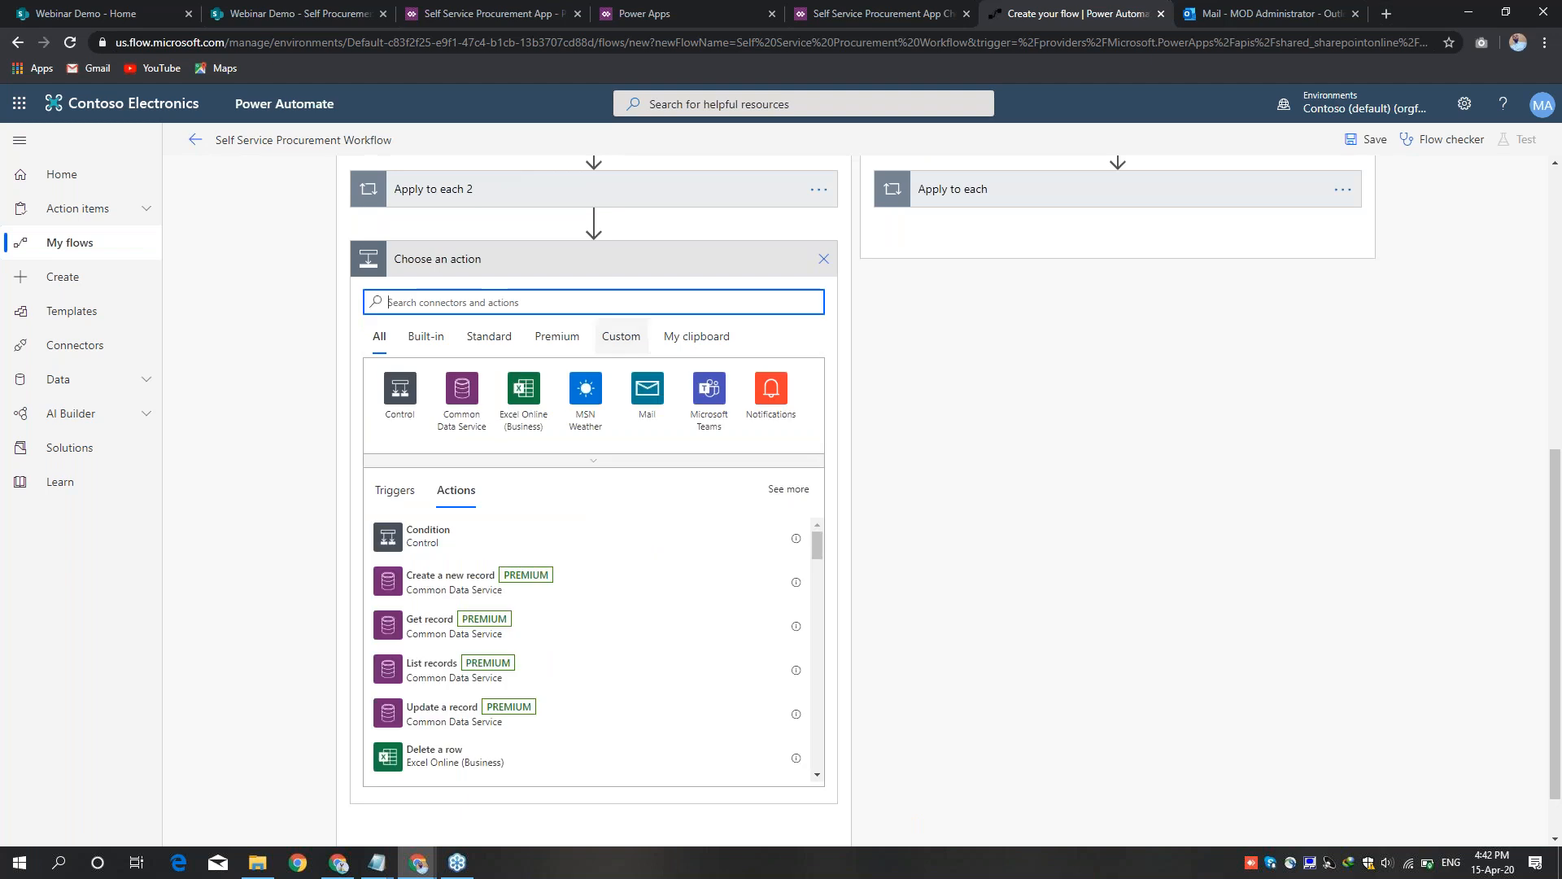
pyautogui.click(692, 348)
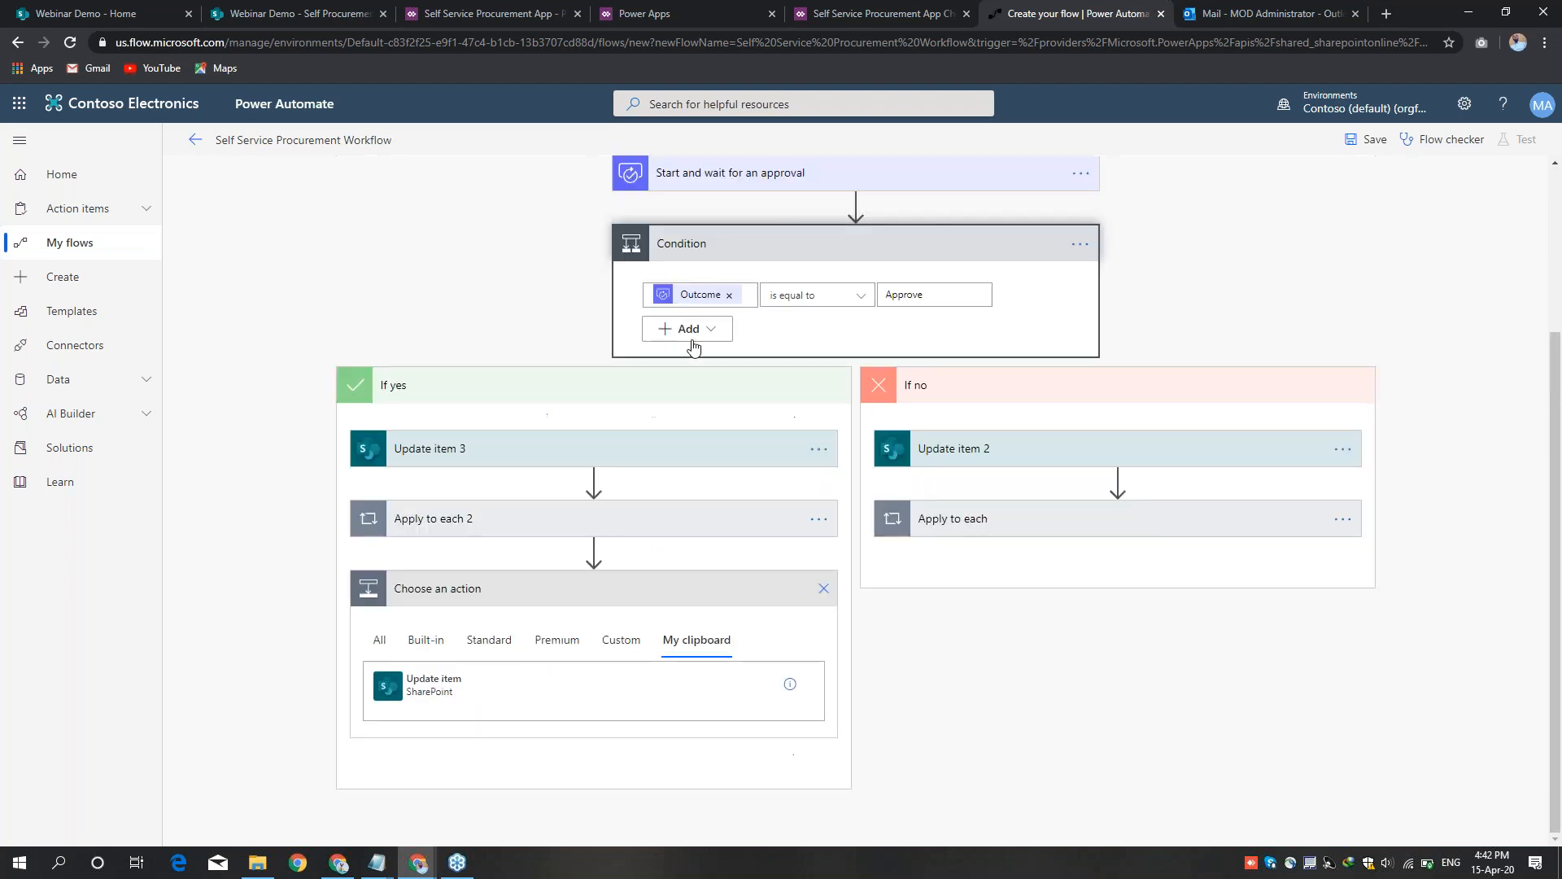
pyautogui.click(563, 688)
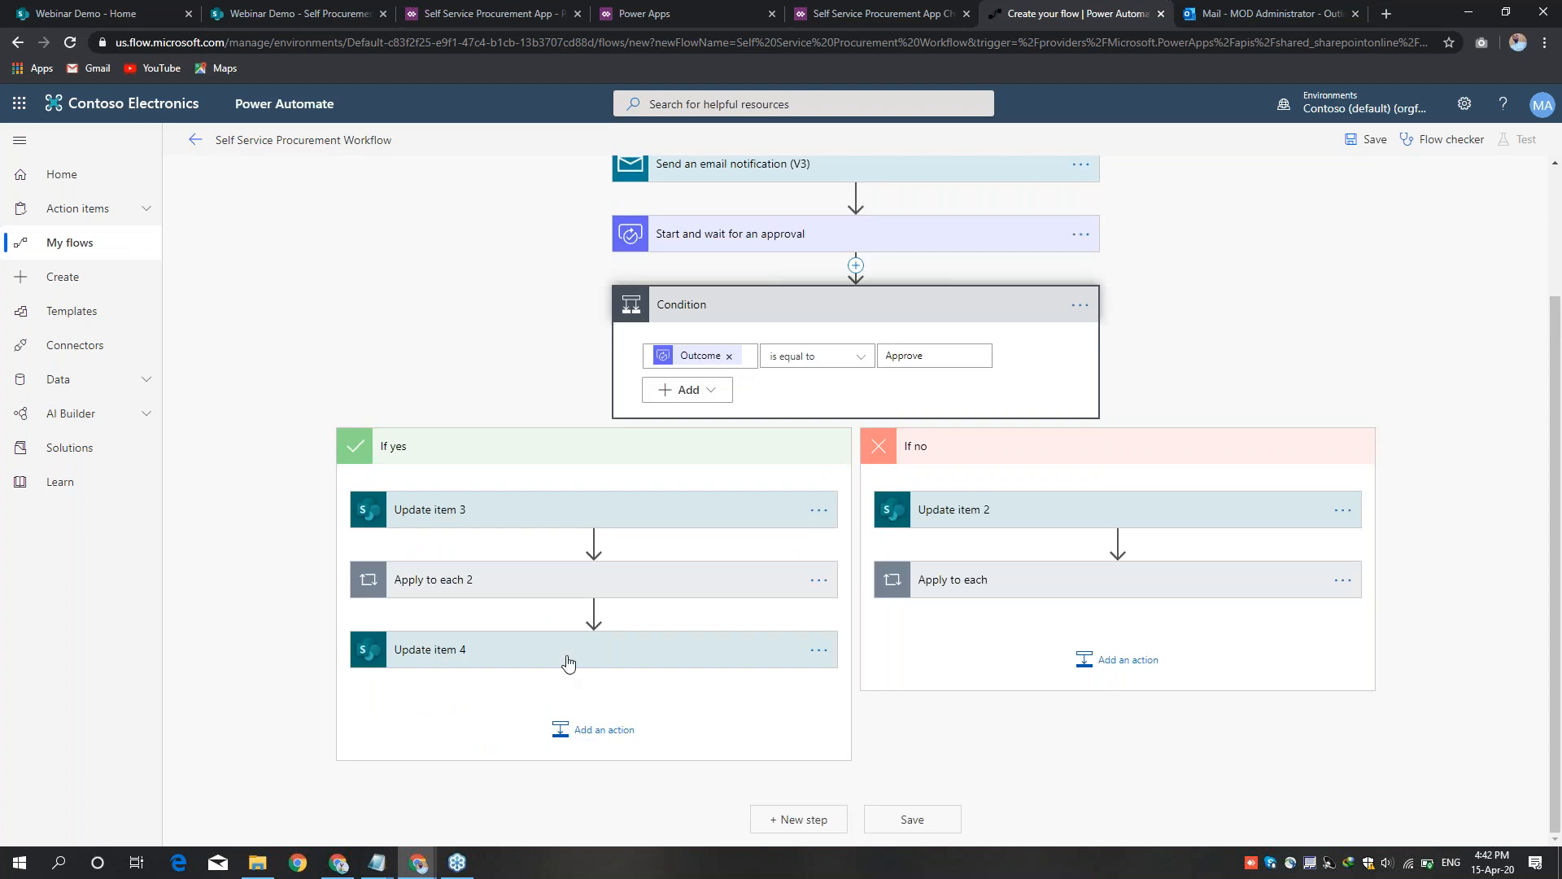
# Step: Set the Status Value of Update item 4 to Purchased and collapse the action
pyautogui.click(642, 635)
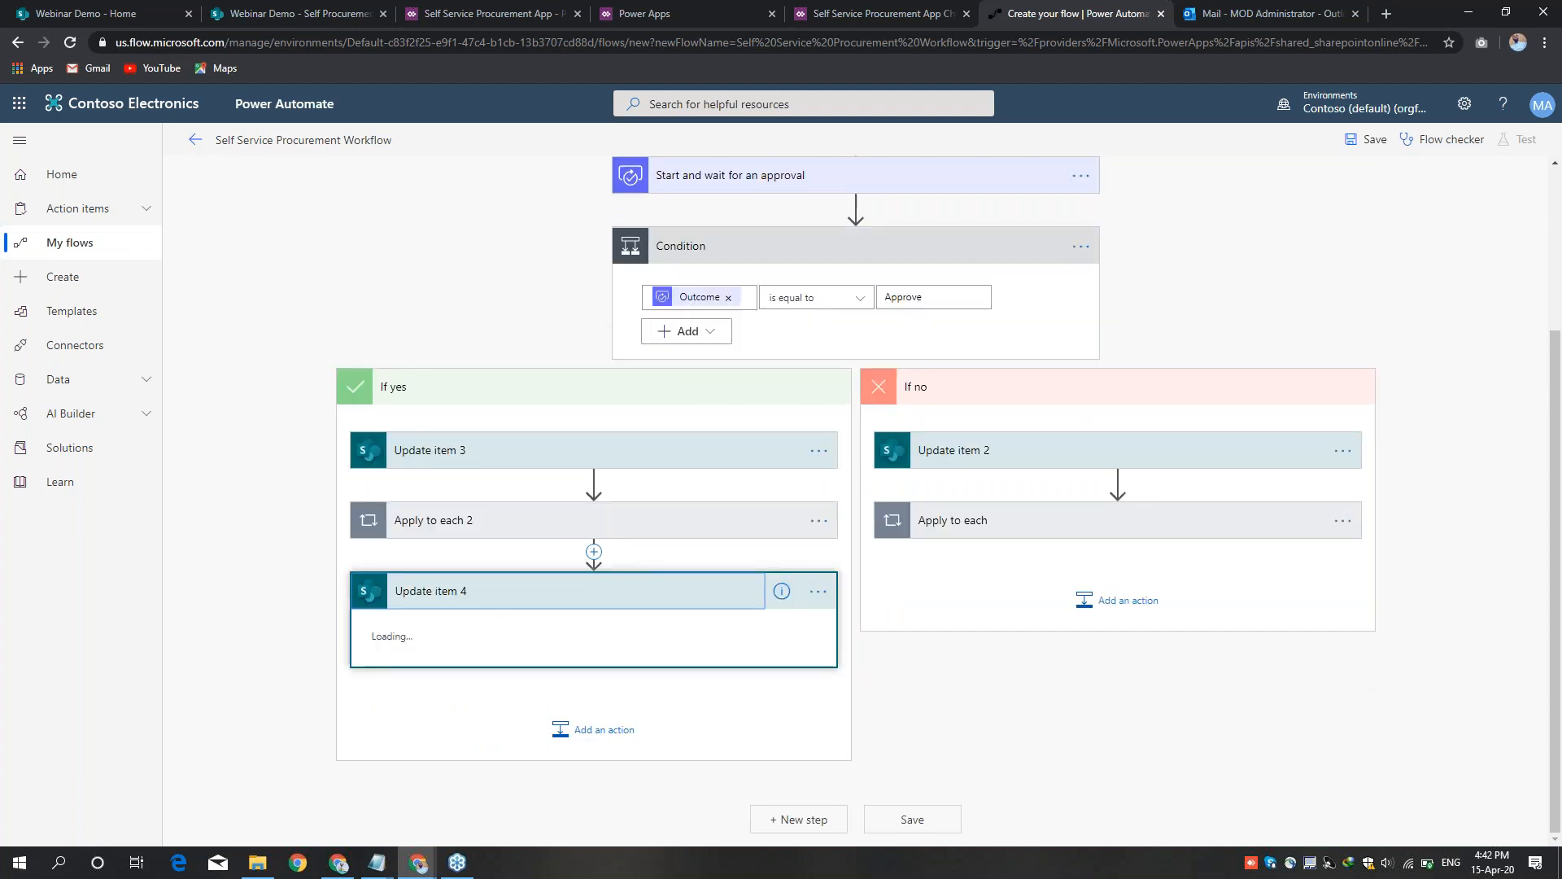
pyautogui.click(618, 597)
pyautogui.click(605, 663)
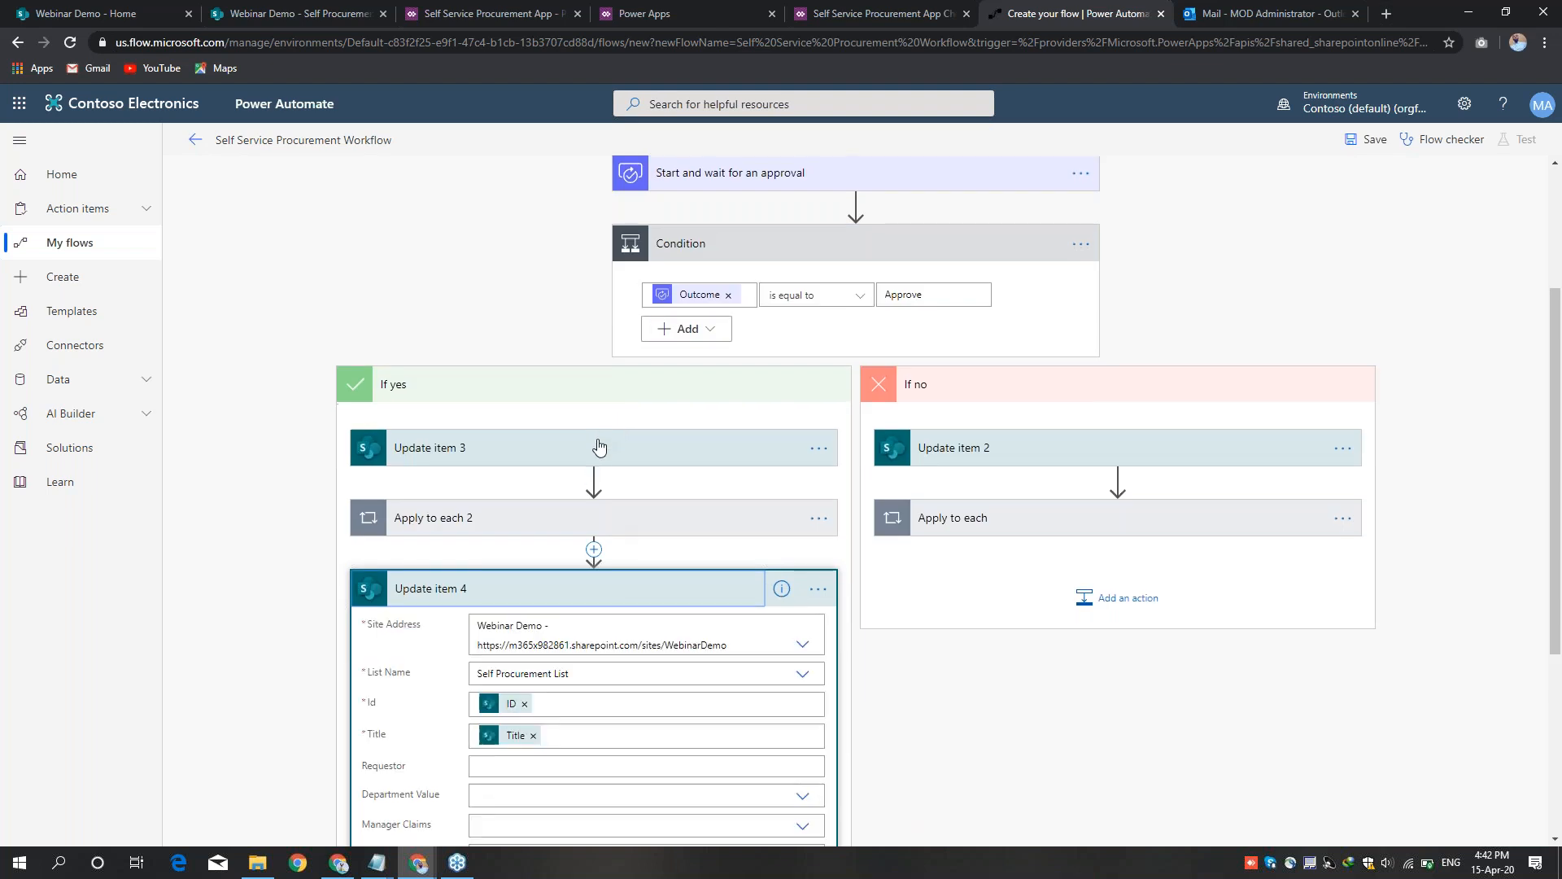
pyautogui.scroll(-4, 621, 513)
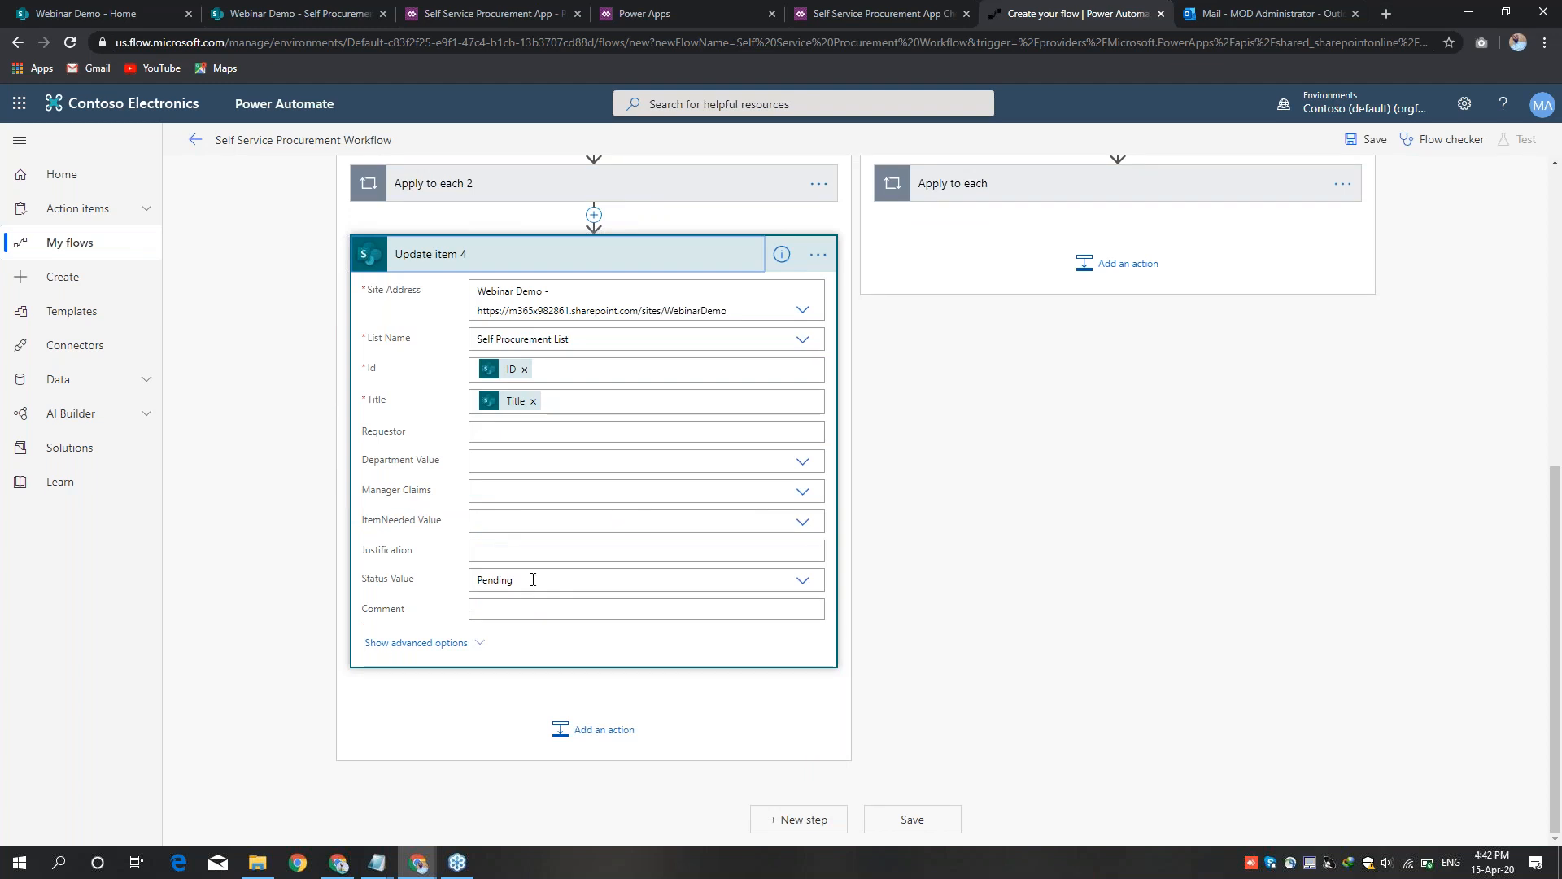
pyautogui.click(532, 580)
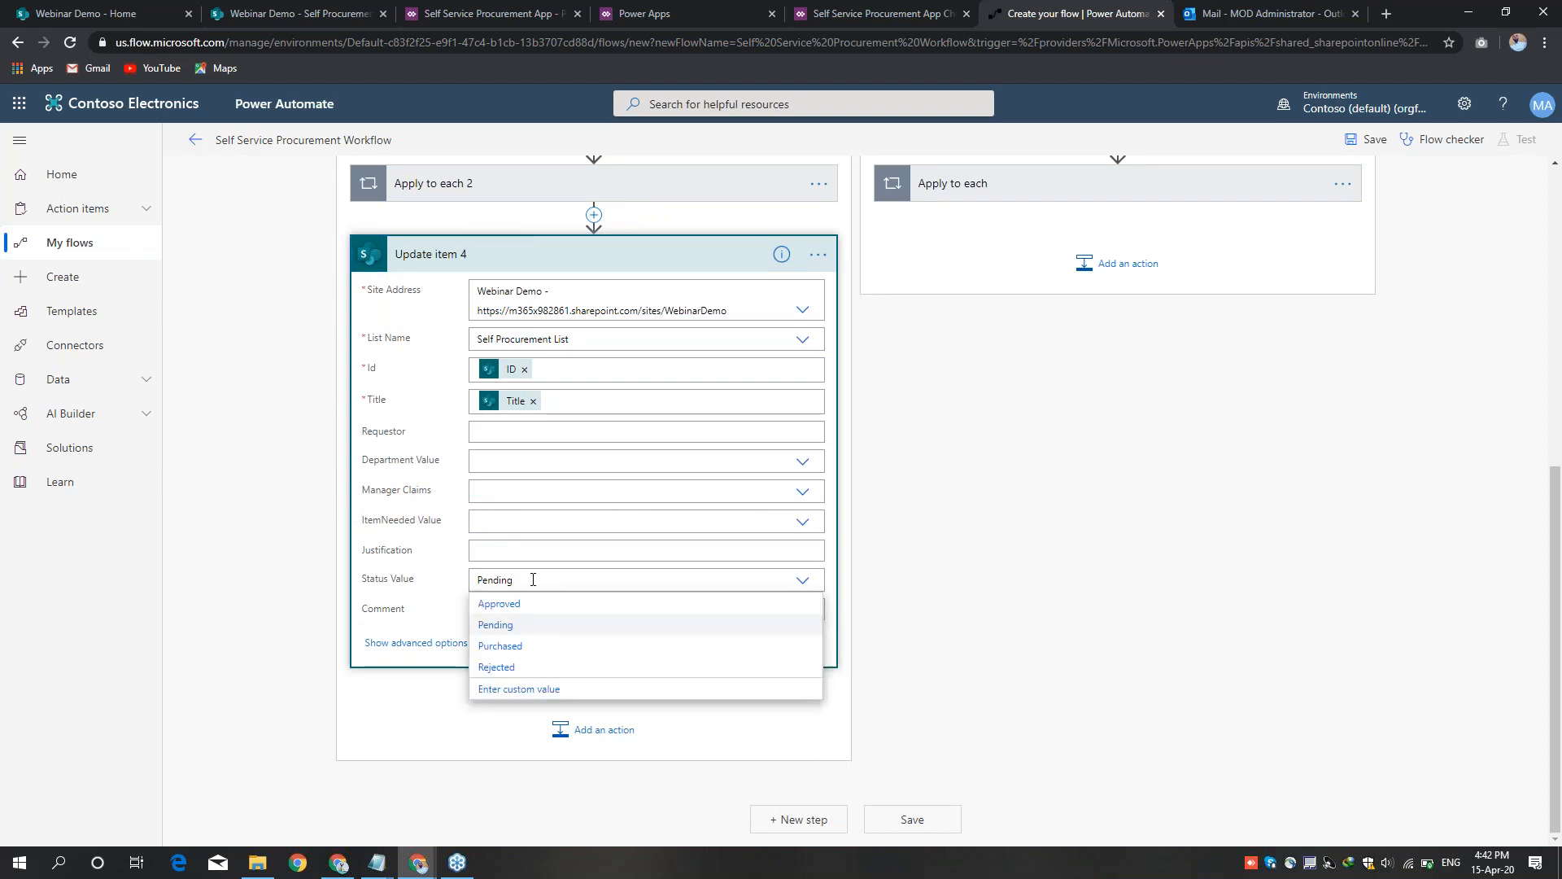
pyautogui.click(521, 648)
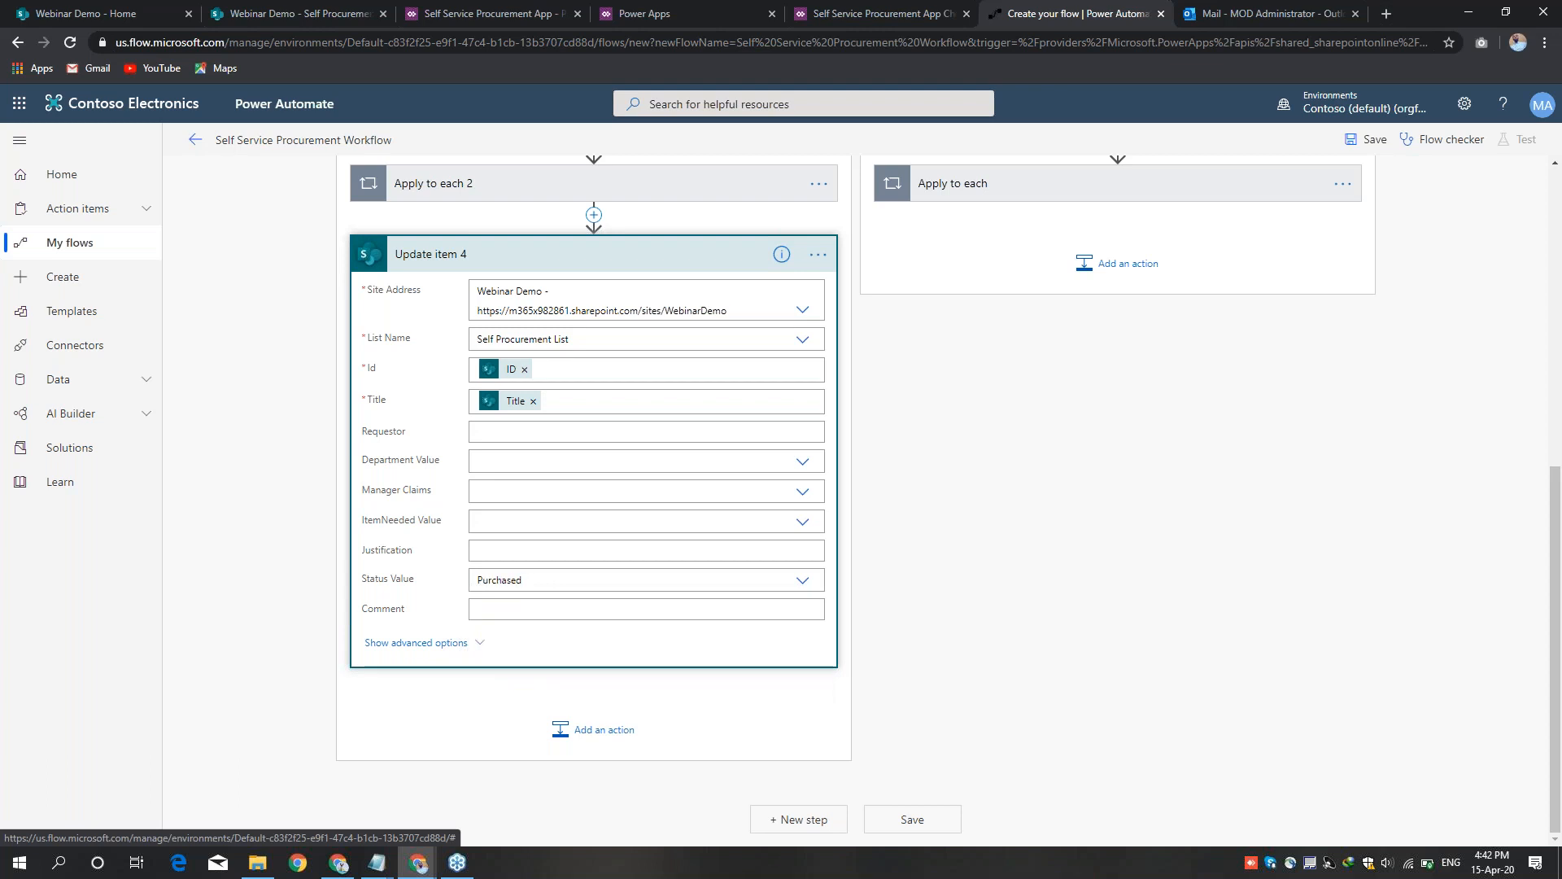
pyautogui.click(540, 253)
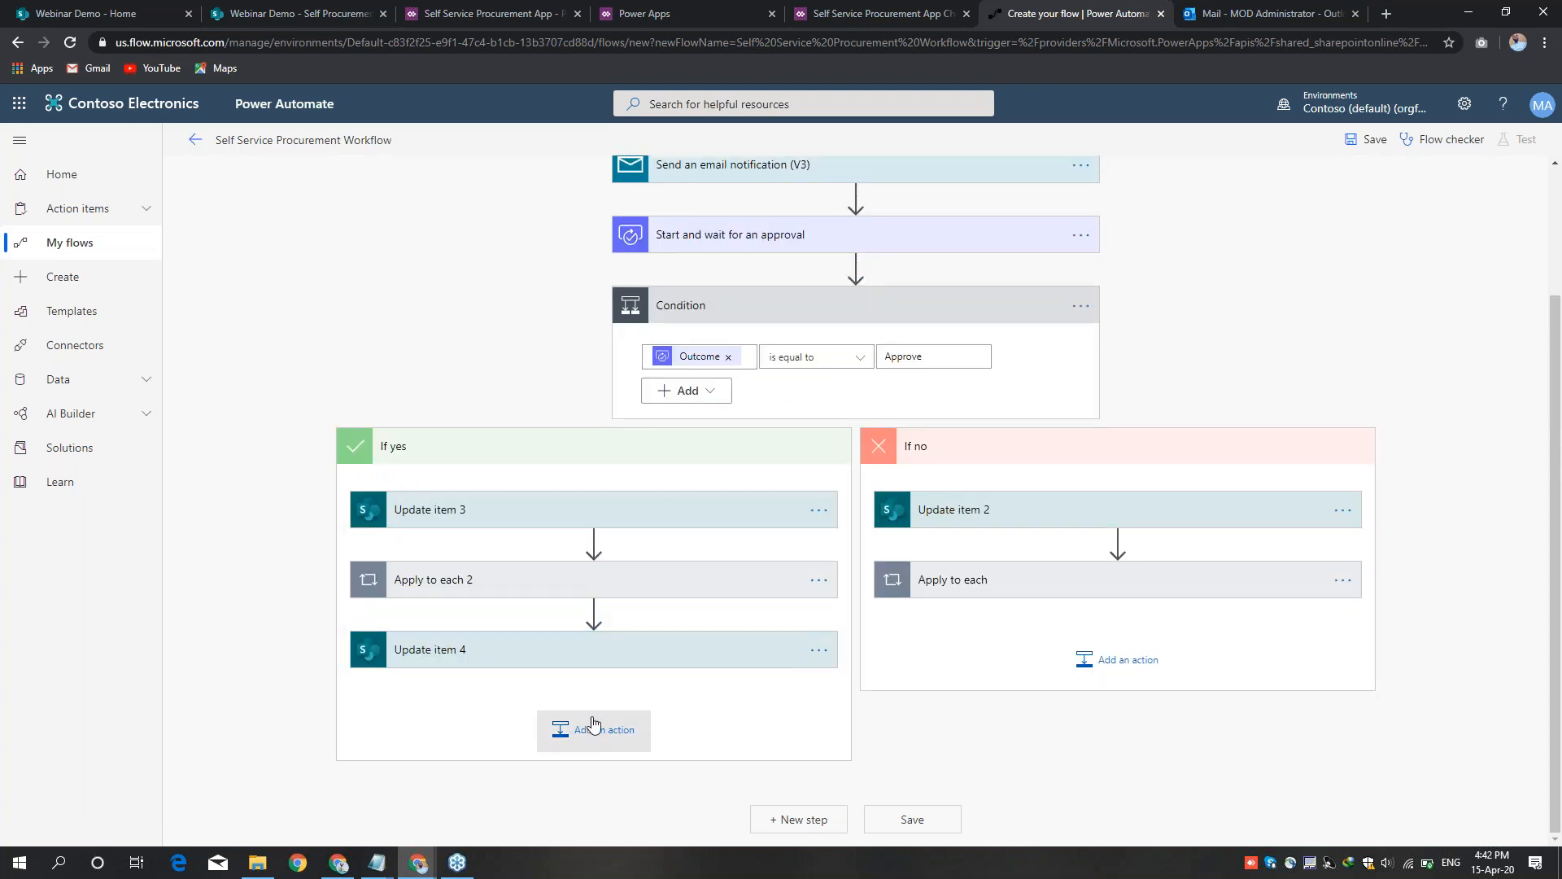
# Step: Add a Send an email notification (V3) action after Update item 4, addressed to Update item 4's Created By Email
pyautogui.click(594, 725)
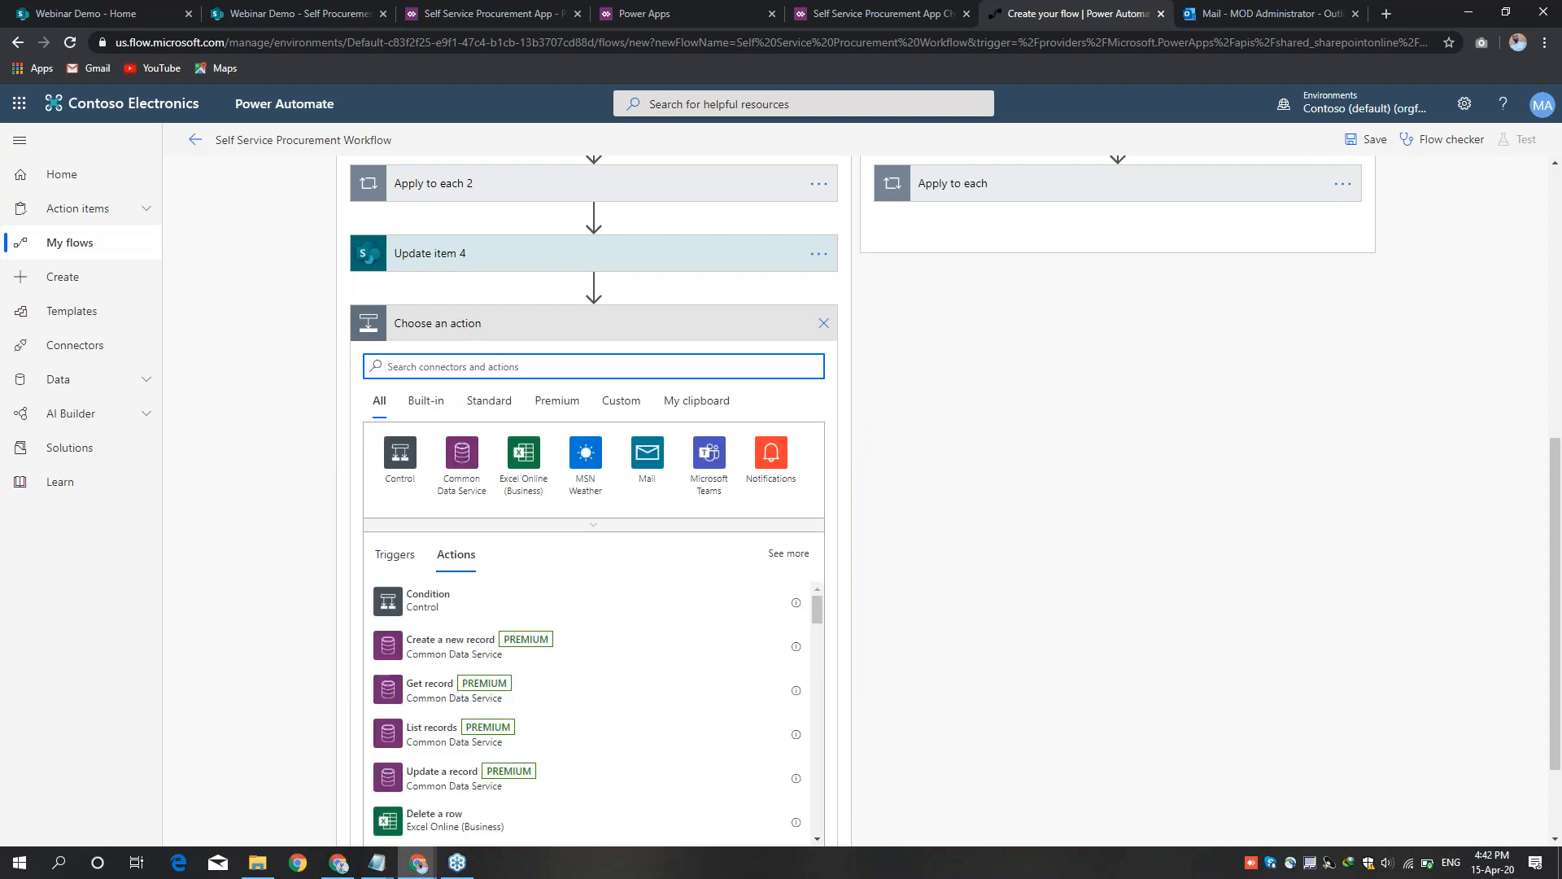
pyautogui.click(647, 454)
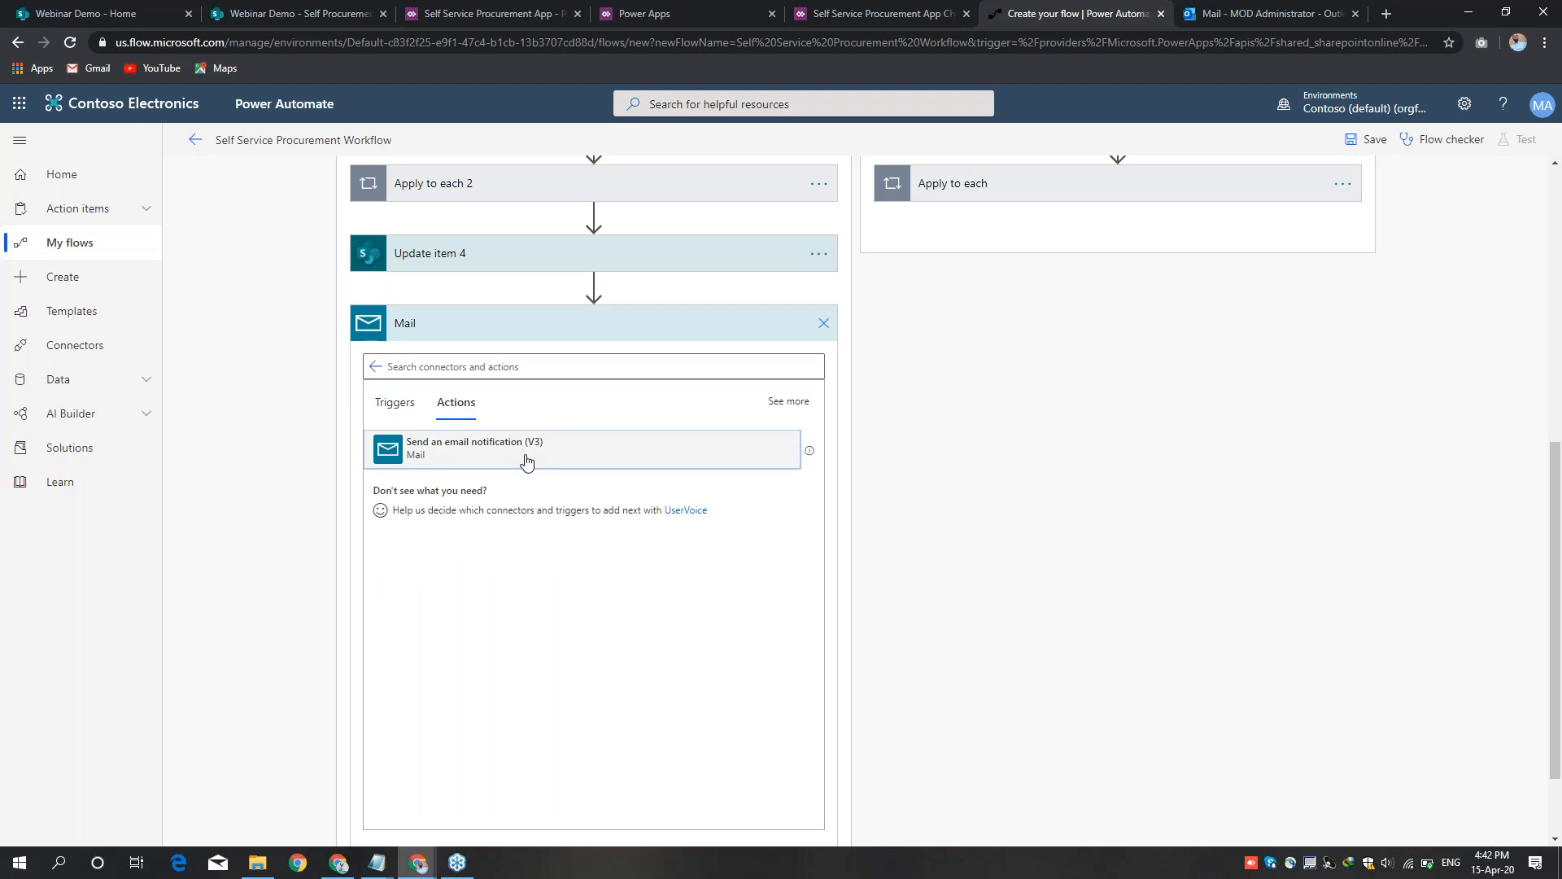
pyautogui.click(528, 458)
pyautogui.scroll(-1, 590, 540)
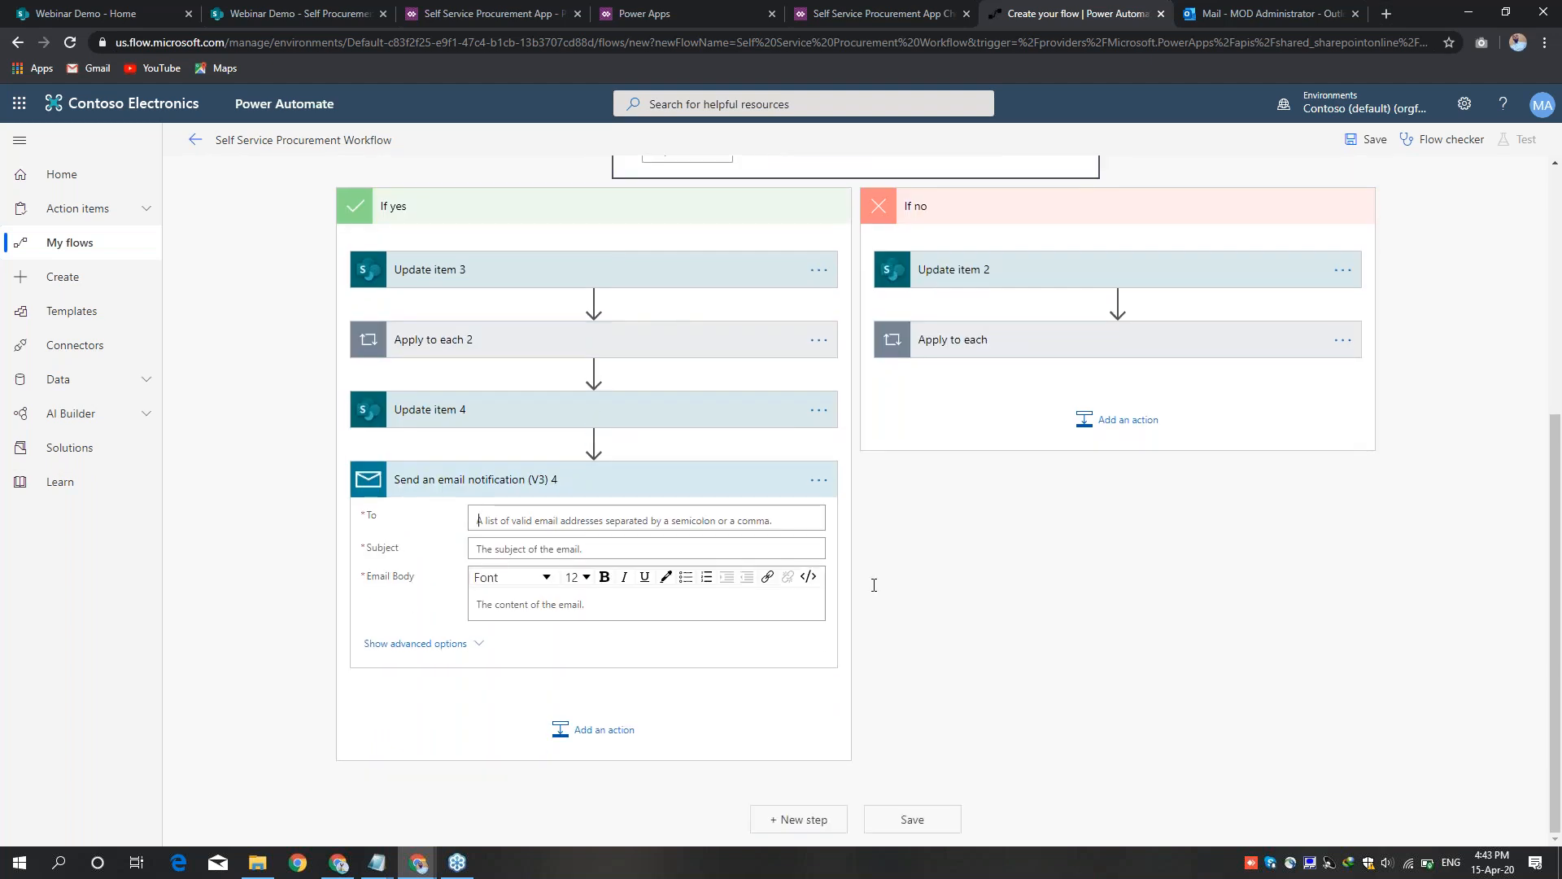
pyautogui.click(782, 524)
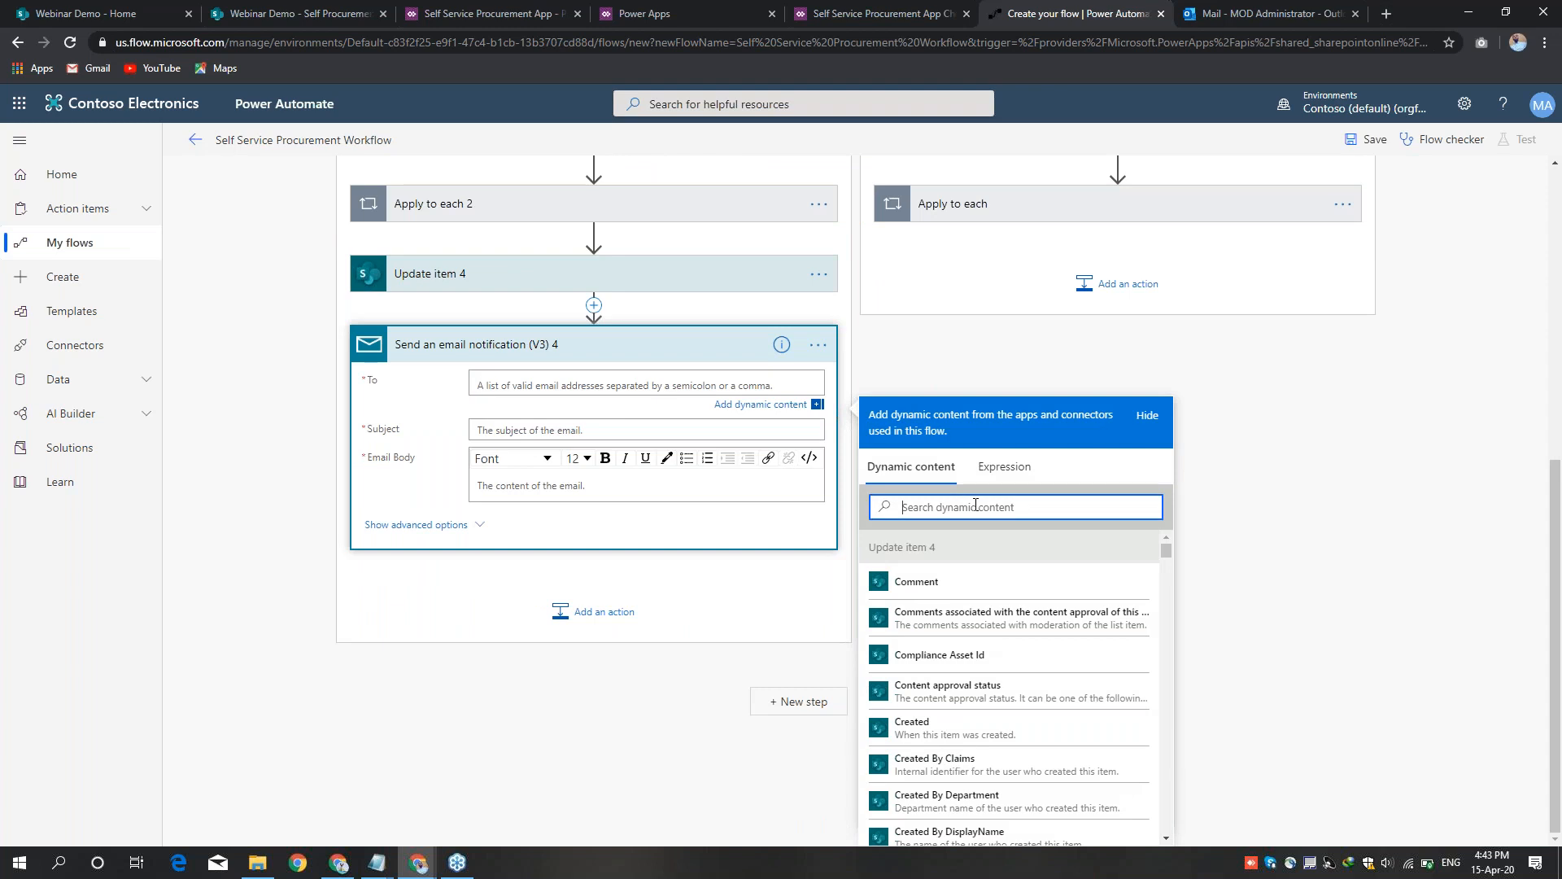
pyautogui.write('crea')
pyautogui.click(979, 732)
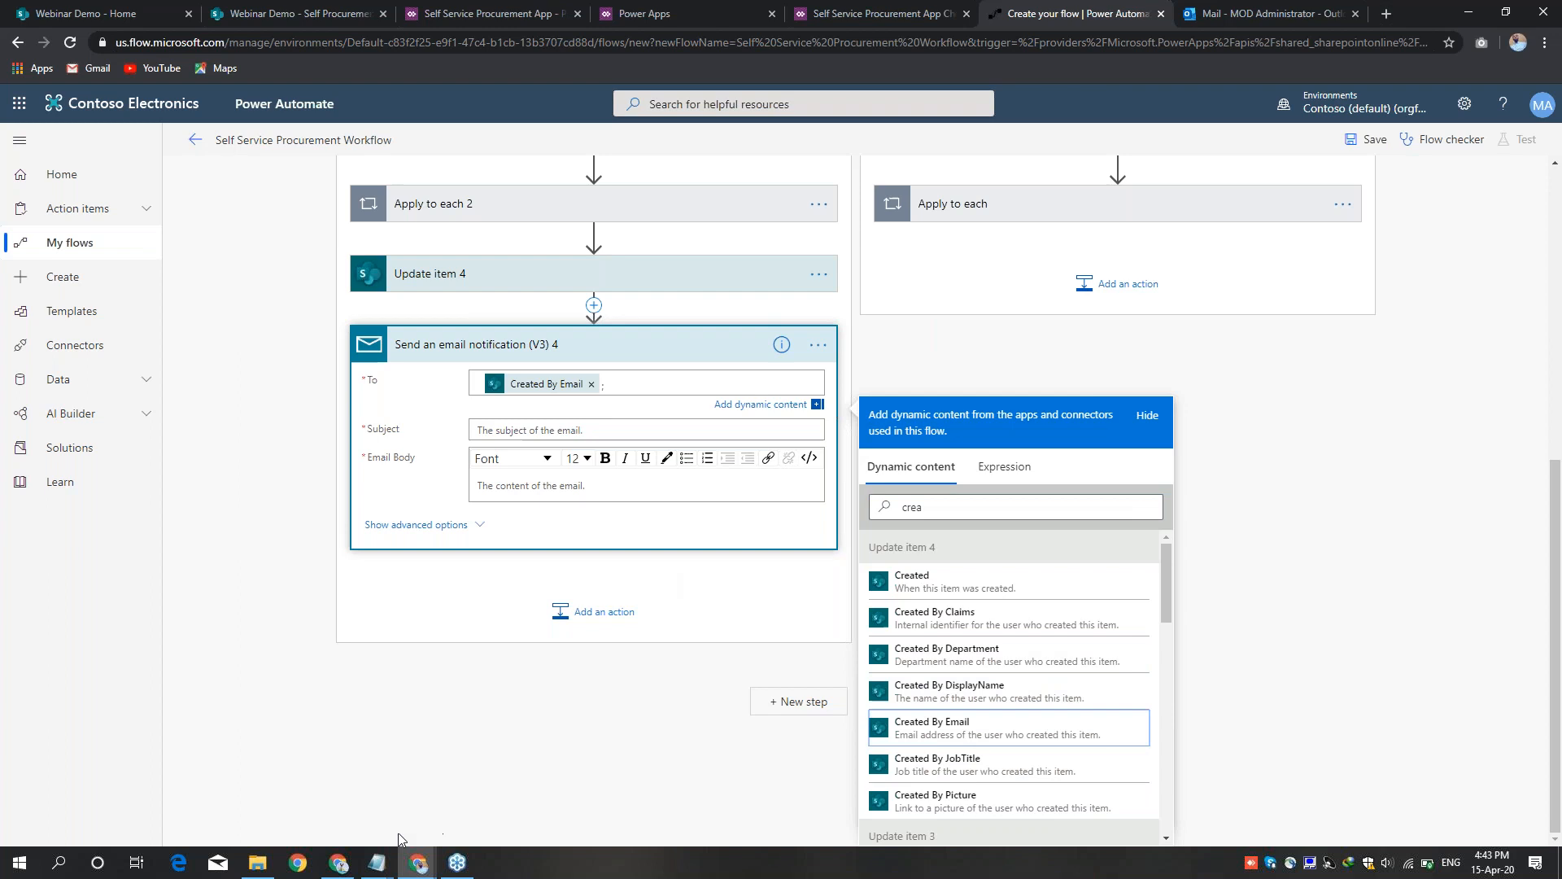
# Step: Copy the subject "Item Purchased" from Email Templates.txt into the new email notification's Subject
pyautogui.click(375, 867)
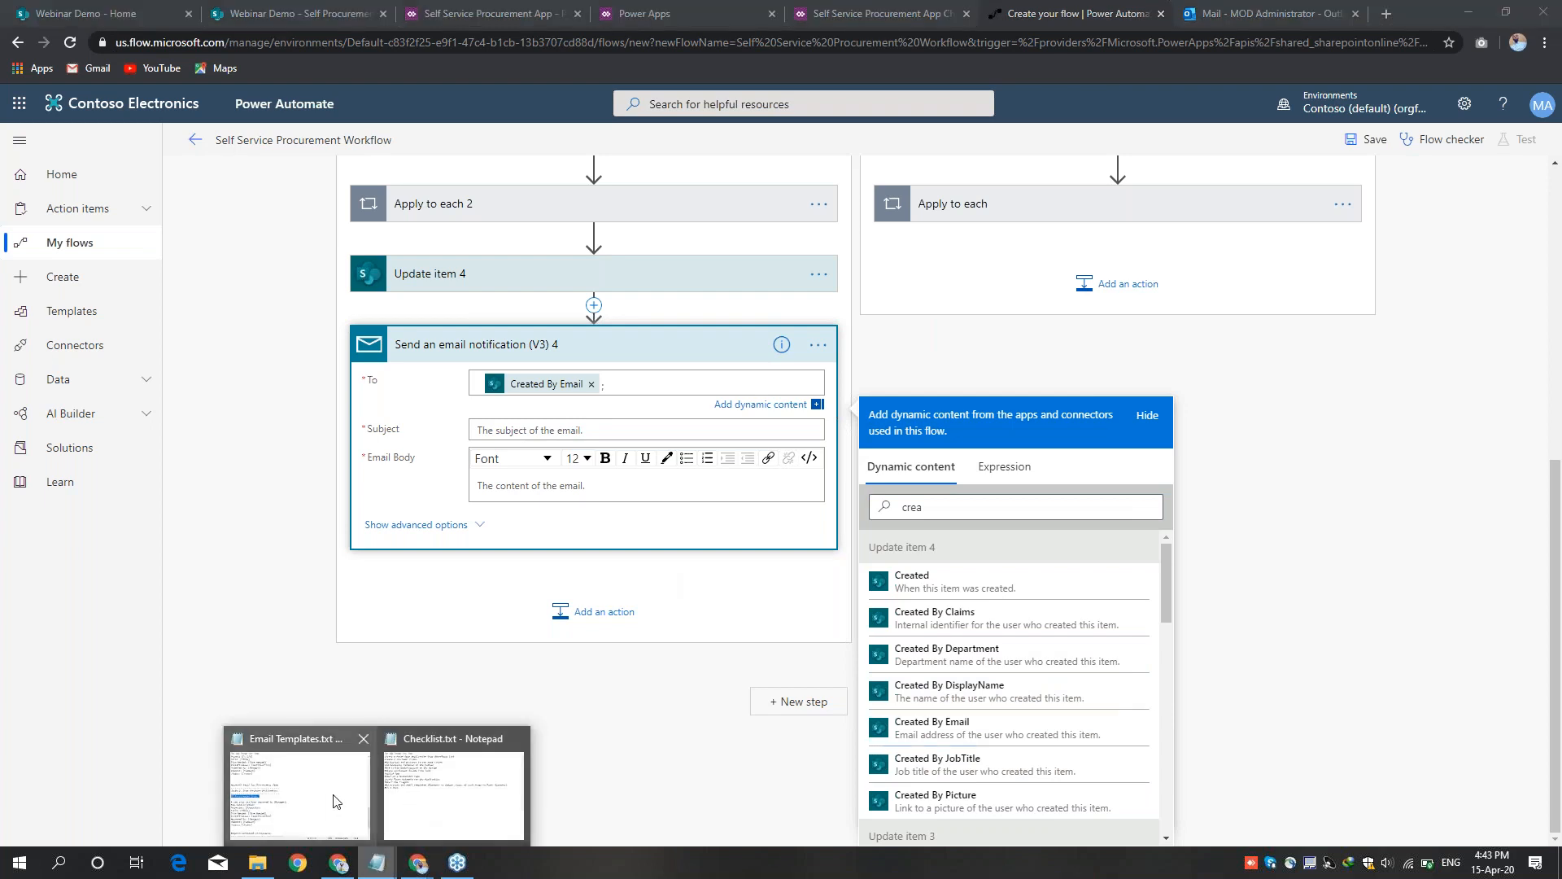
pyautogui.moveTo(333, 801)
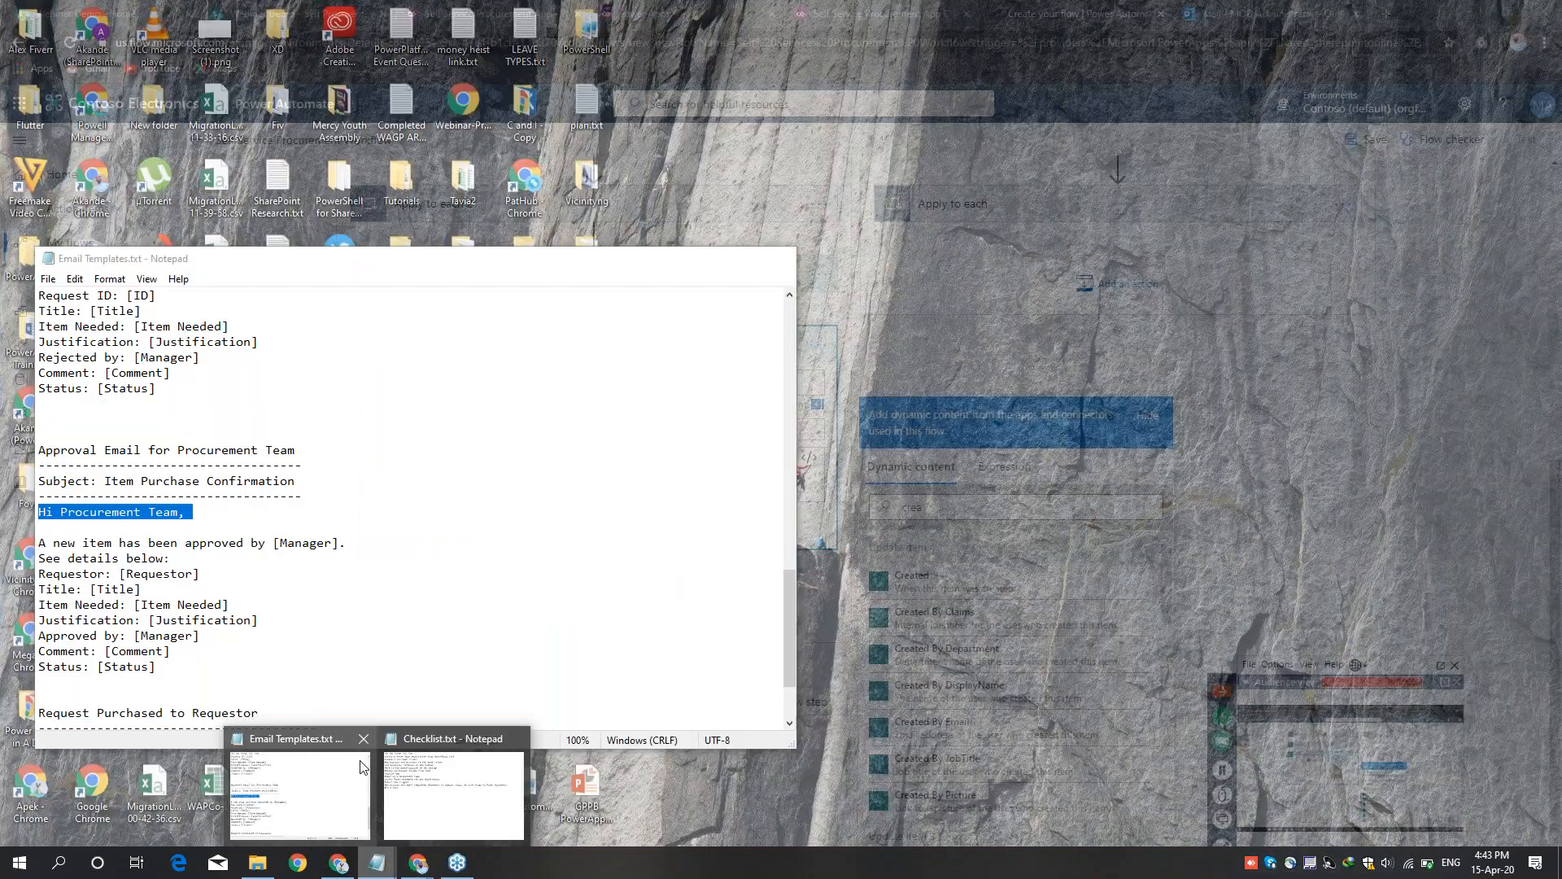
pyautogui.click(332, 801)
pyautogui.scroll(-2, 407, 570)
pyautogui.moveTo(104, 636); pyautogui.dragTo(227, 635)
pyautogui.hotkey('ctrl', 'c')
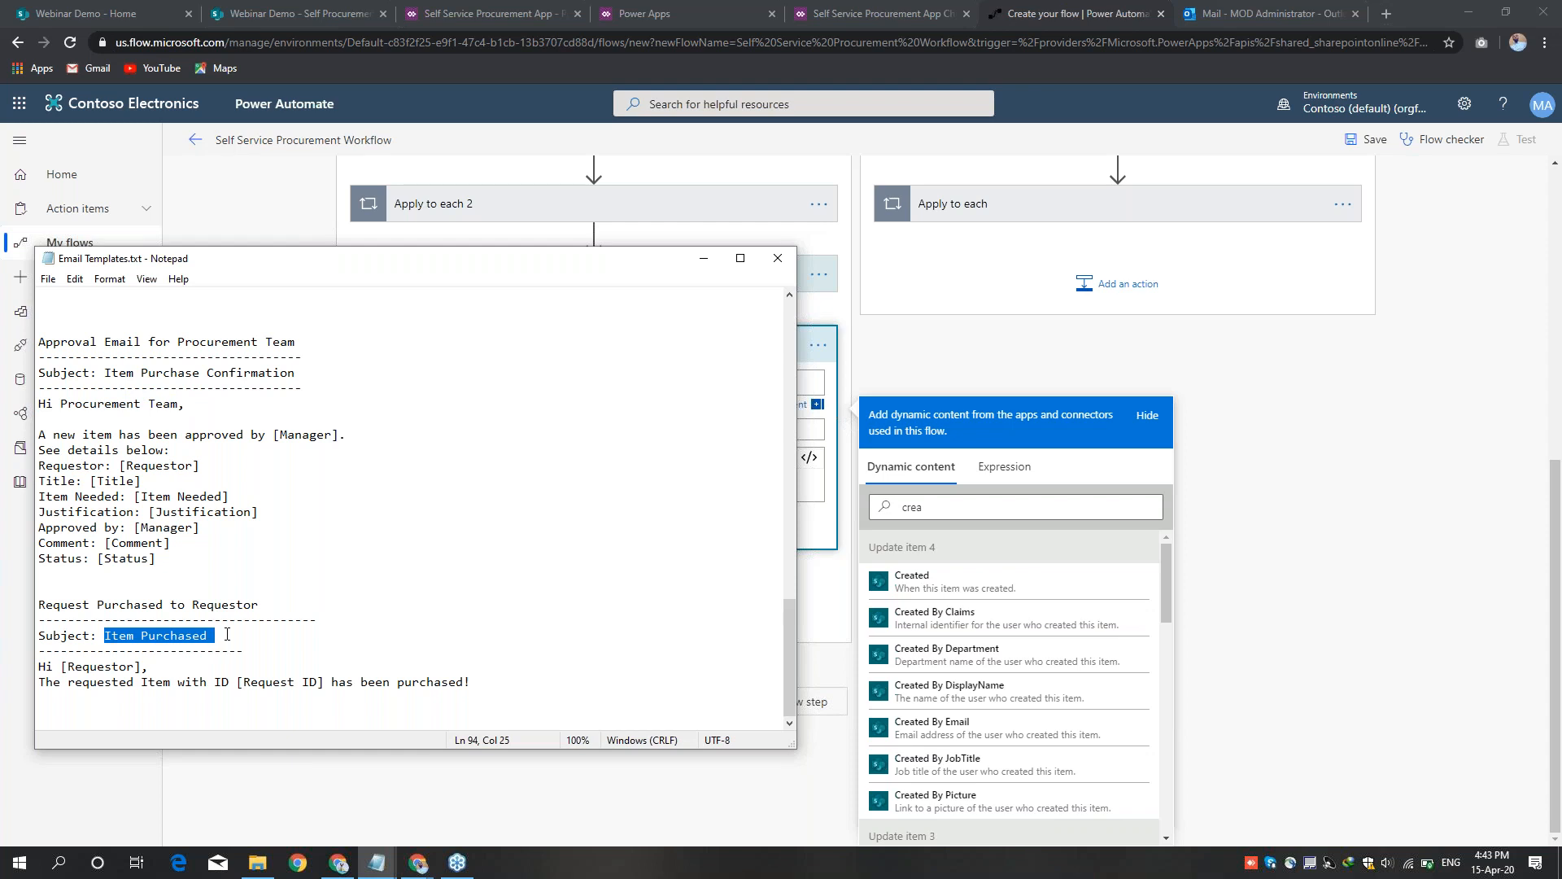
pyautogui.click(703, 258)
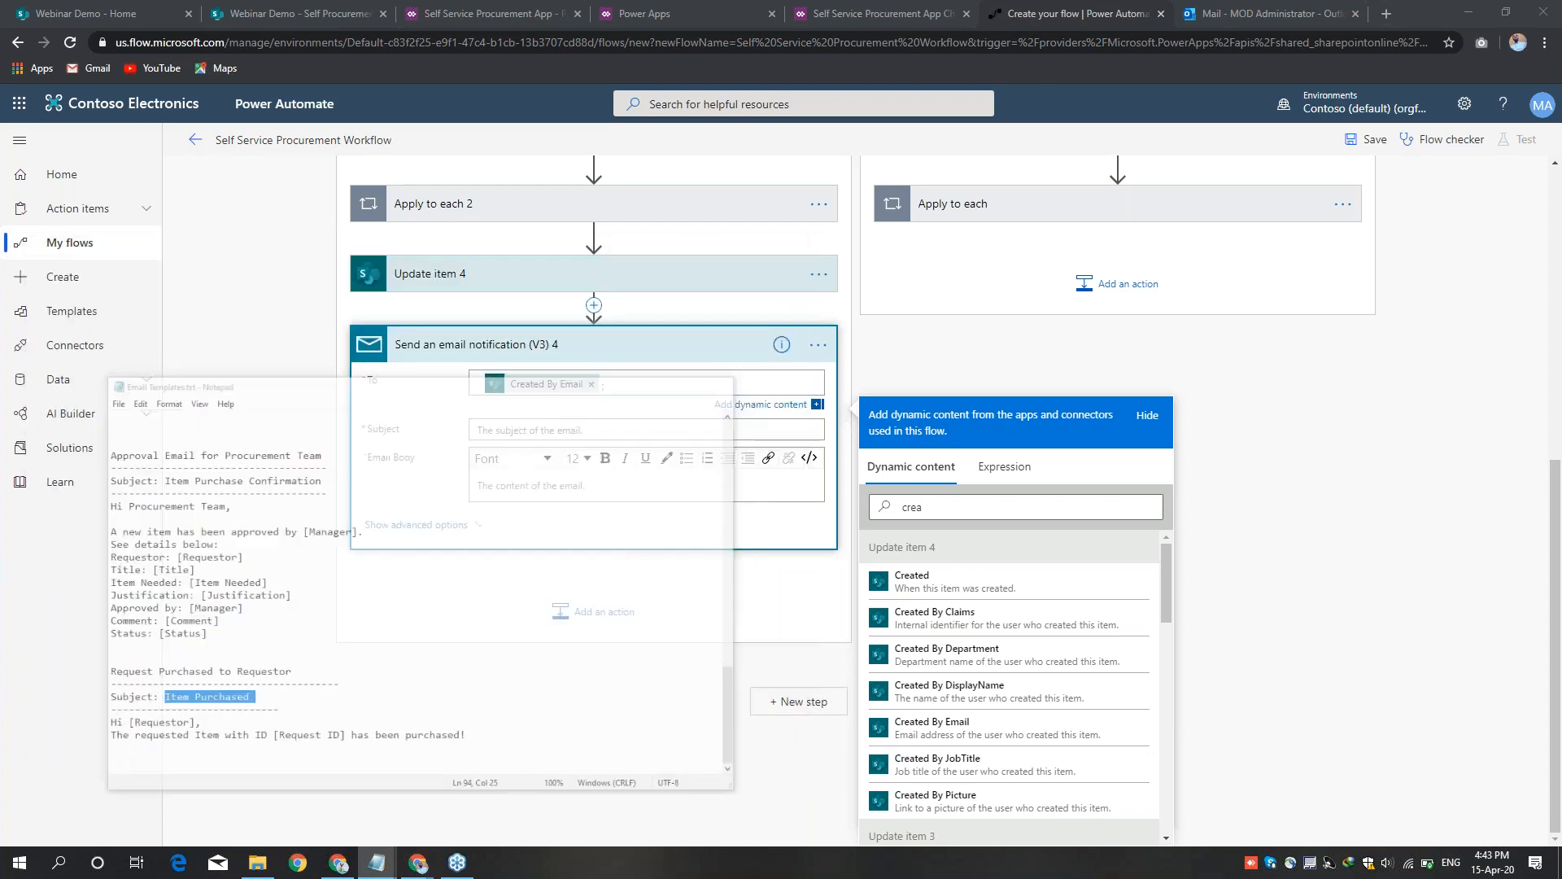
pyautogui.click(561, 428)
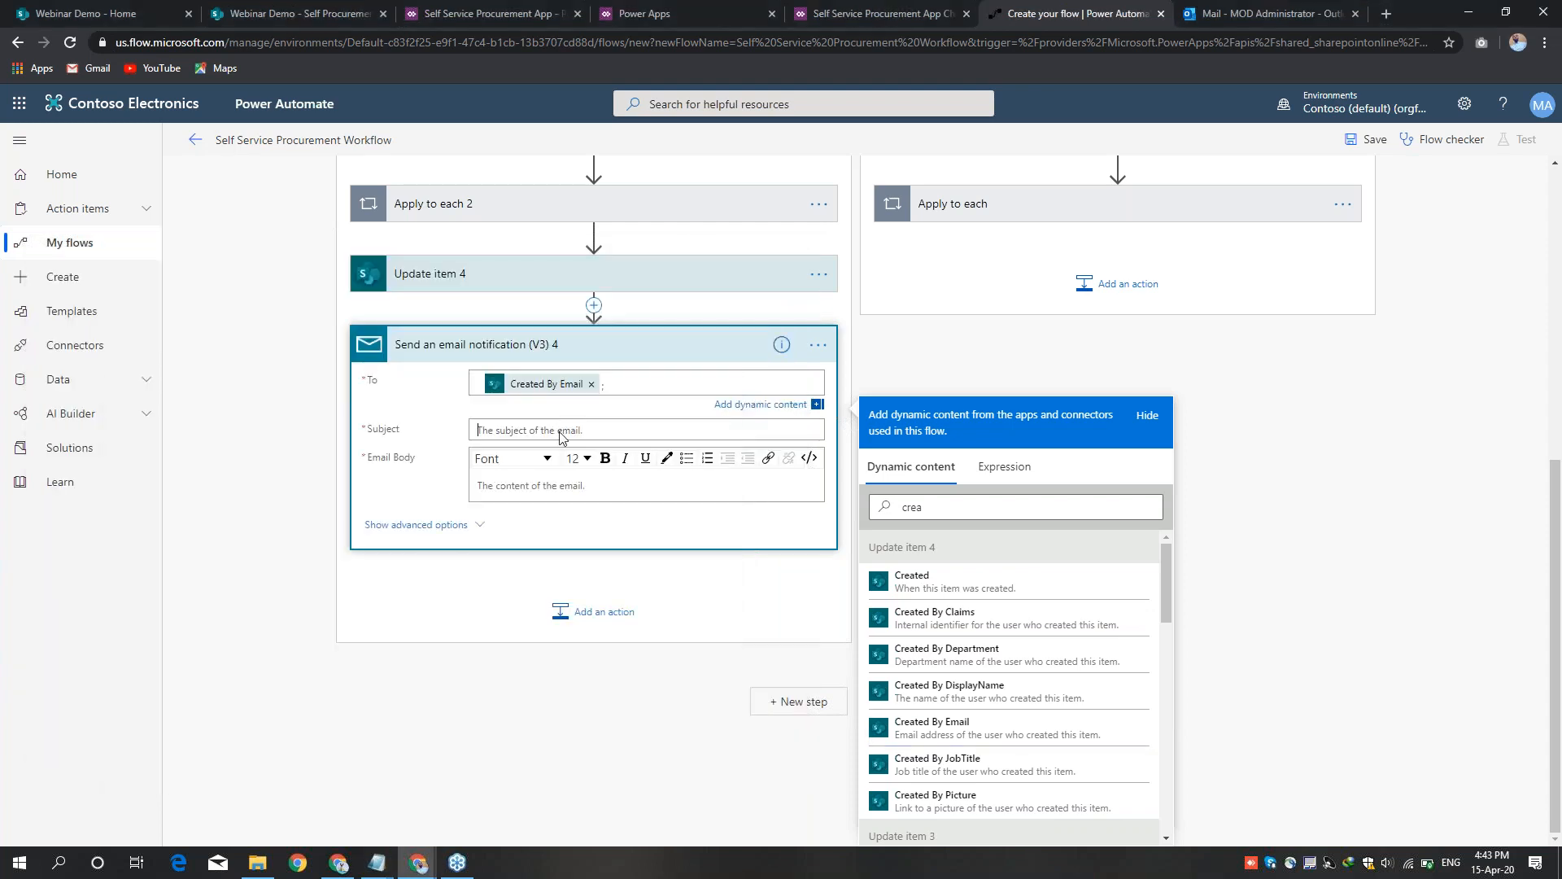
pyautogui.hotkey('ctrl', 'v')
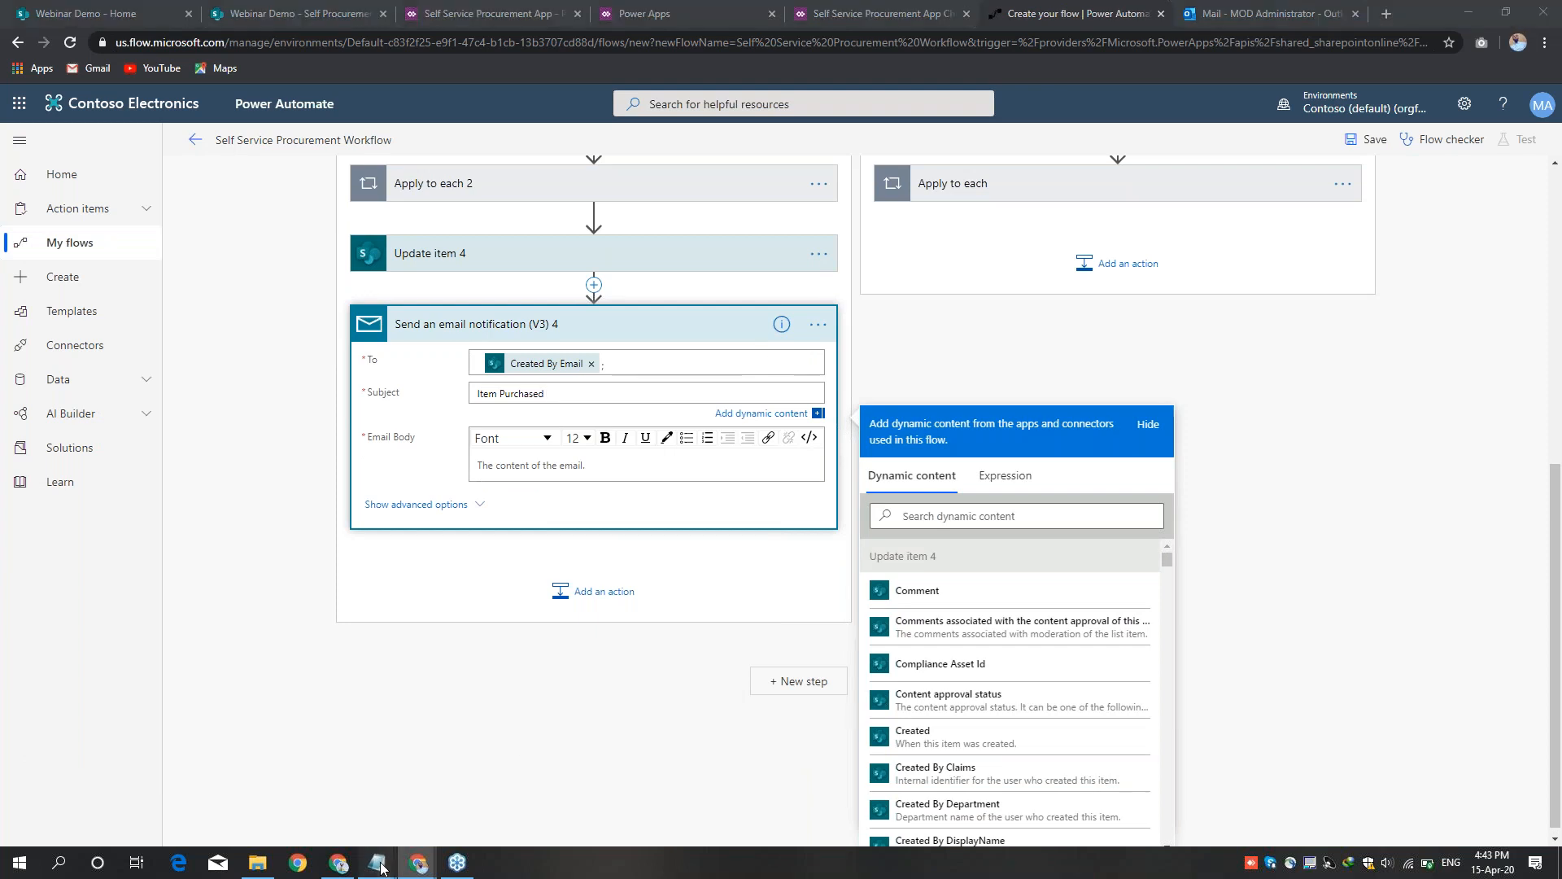
# Step: Copy the "Request Purchased to Requestor" message text from Email Templates.txt into the notification's Email Body
pyautogui.moveTo(382, 867)
pyautogui.click(300, 781)
pyautogui.moveTo(477, 687); pyautogui.dragTo(532, 692)
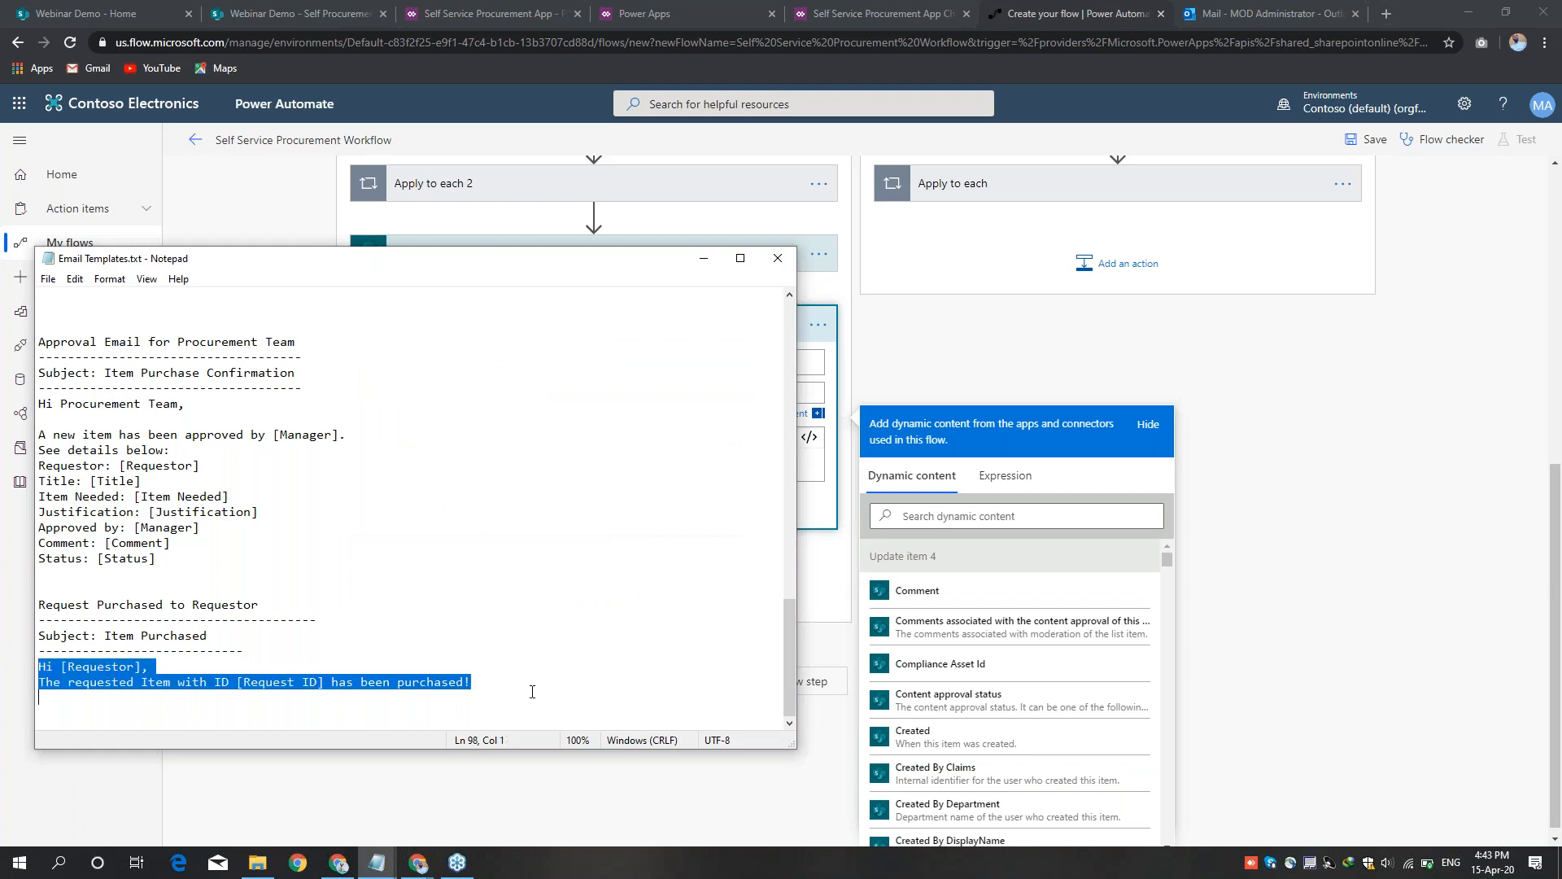
pyautogui.click(705, 259)
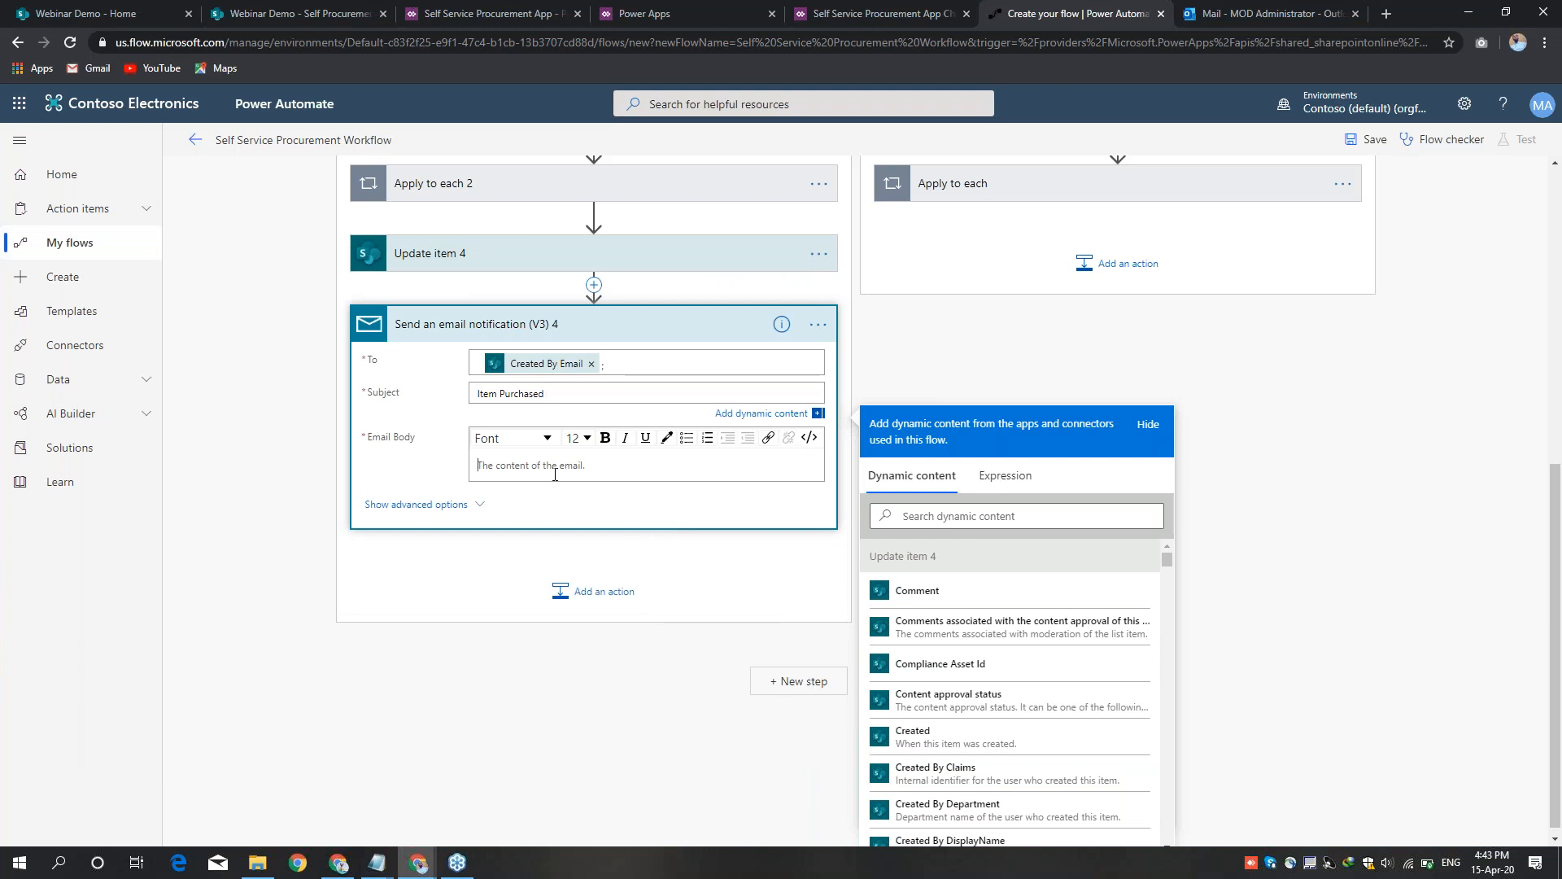
pyautogui.click(555, 474)
pyautogui.write('Hi [Requestor], The requested item with ID [Request ID] has been purchased!')
# Step: Replace the [Requestor] placeholder in the email body's greeting with Update item 4's Requestor dynamic value
pyautogui.moveTo(538, 450); pyautogui.dragTo(491, 450)
pyautogui.press('BackSpace')
pyautogui.click(903, 590)
pyautogui.write('requ')
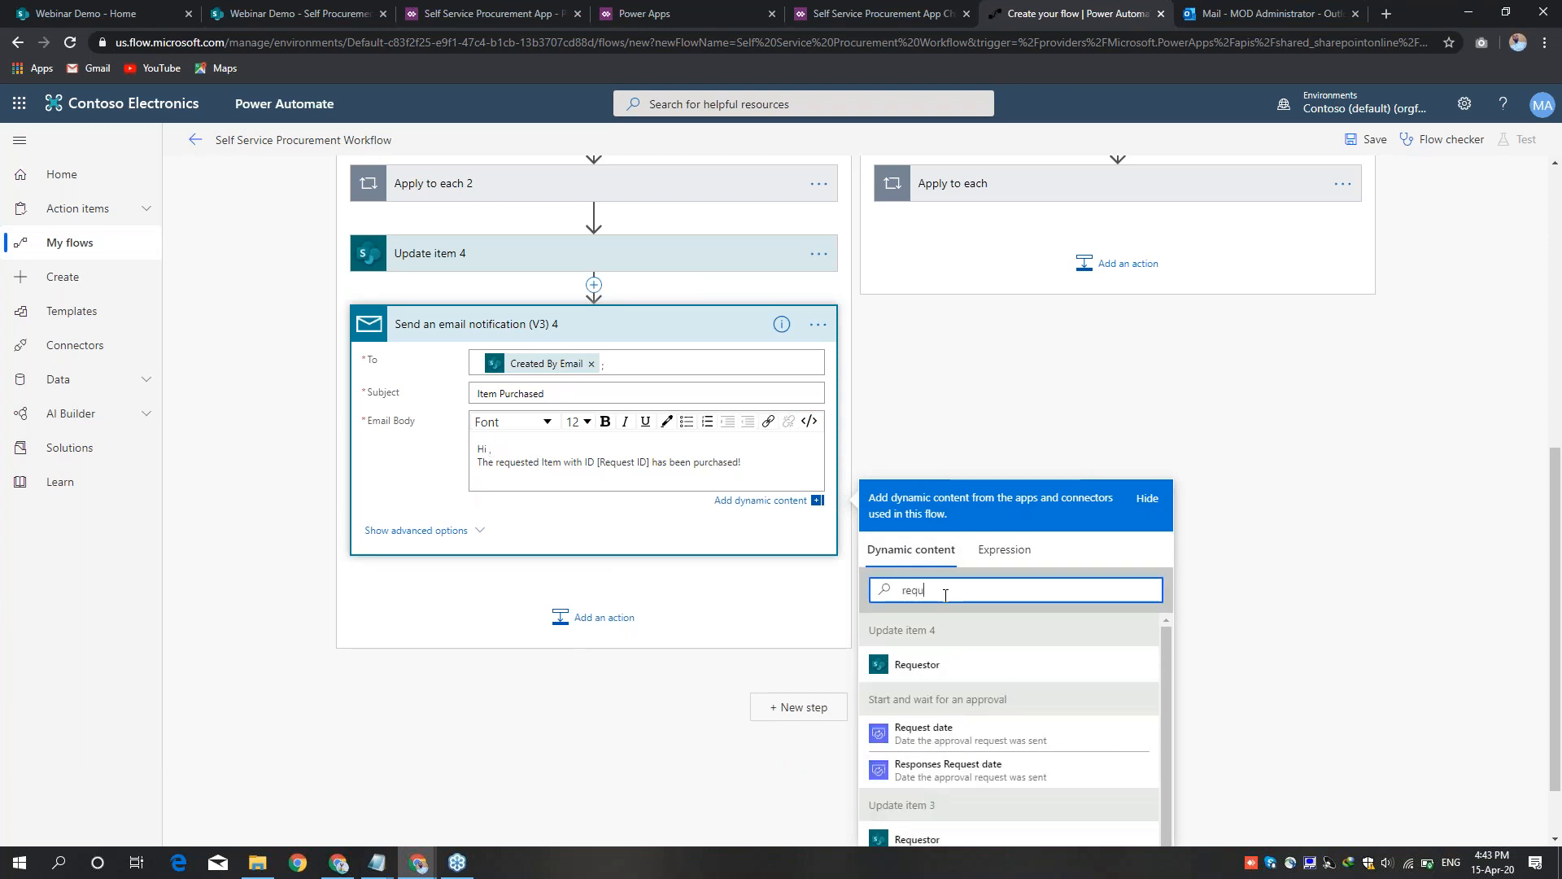
pyautogui.click(913, 662)
# Step: Replace the [Request ID] placeholder in the email body with Update item 4's ID dynamic value and save the flow
pyautogui.moveTo(598, 471); pyautogui.dragTo(649, 471)
pyautogui.press('BackSpace')
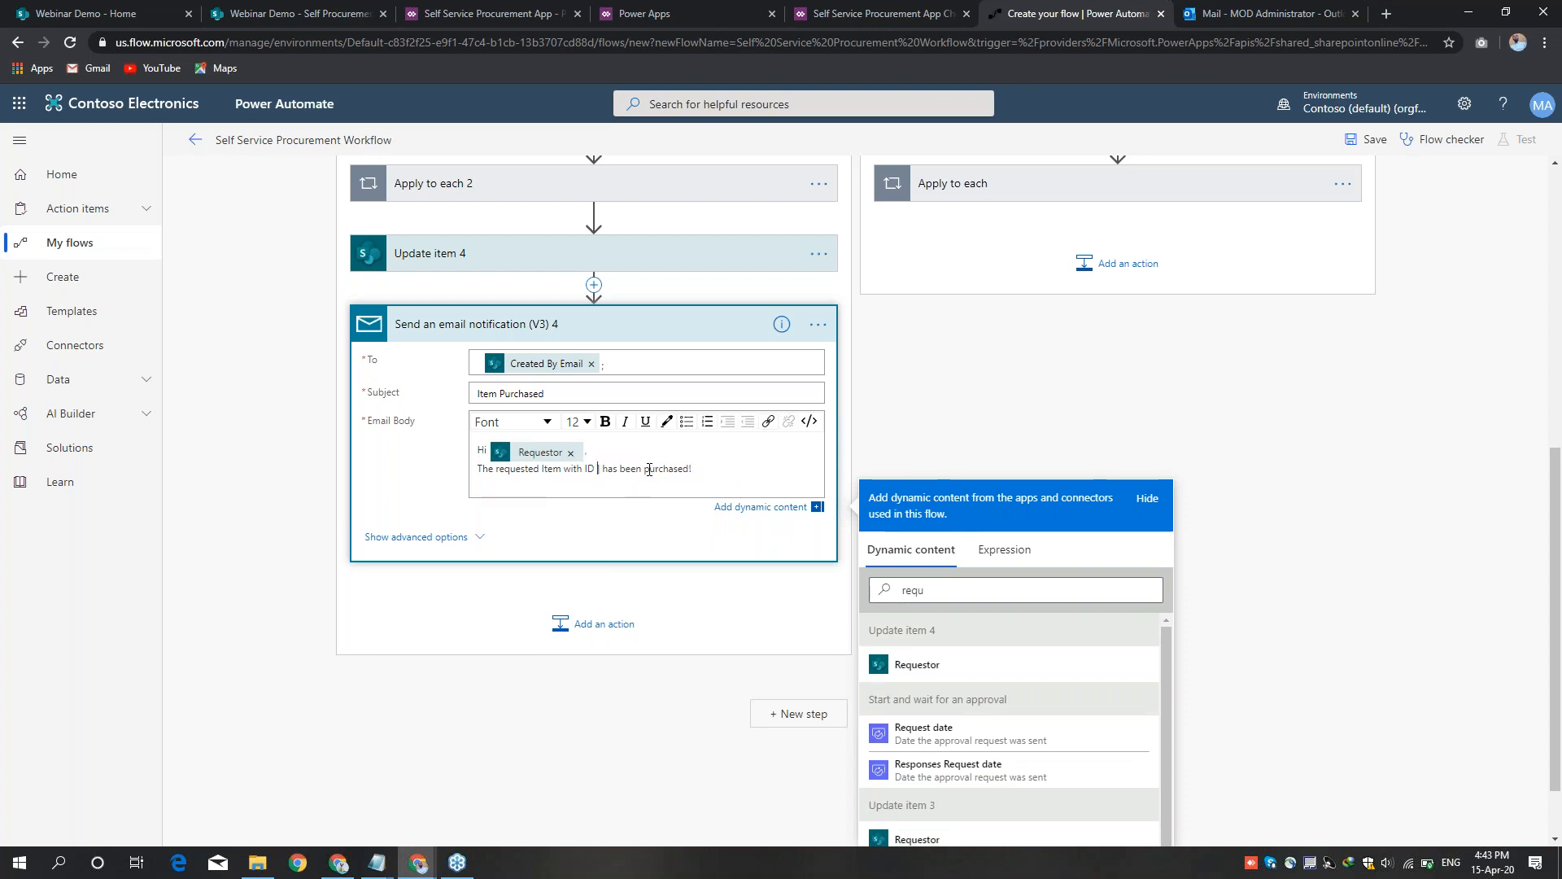
pyautogui.doubleClick(939, 598)
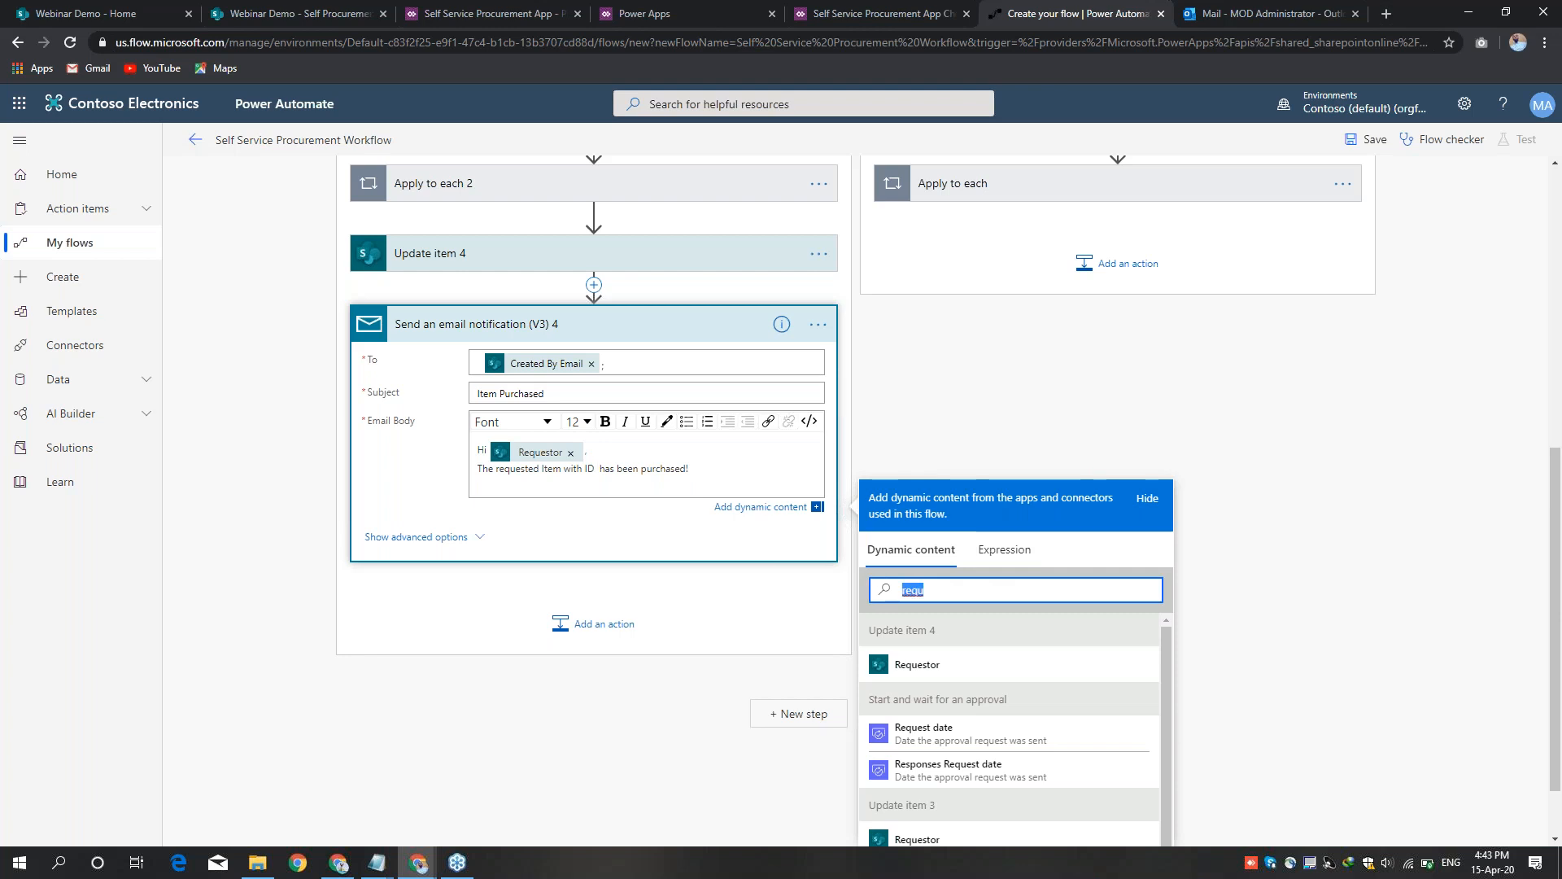
pyautogui.write('id')
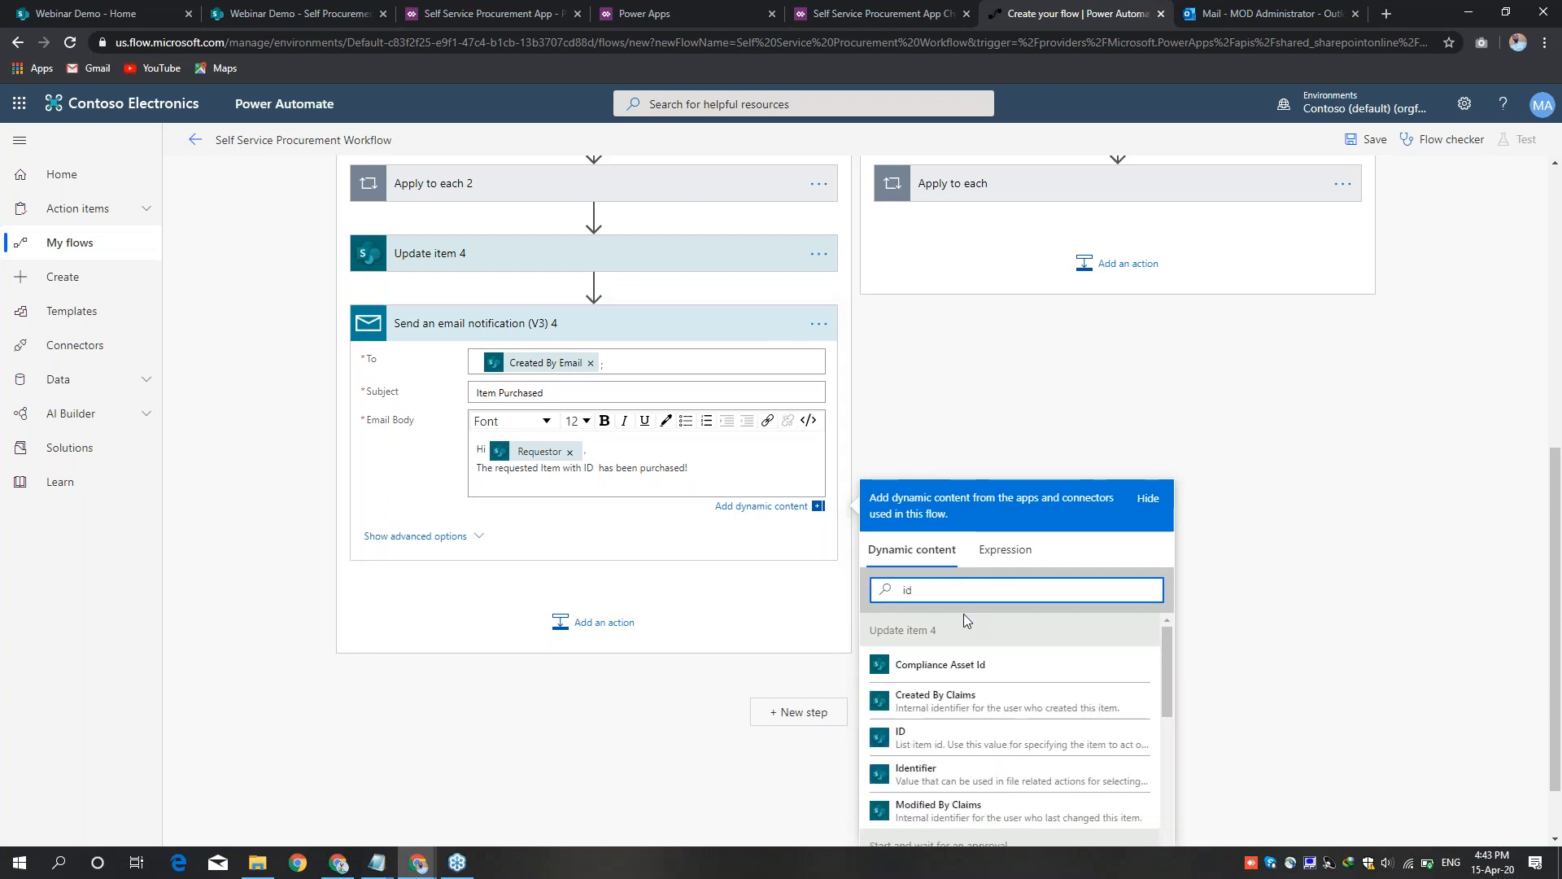
pyautogui.click(903, 739)
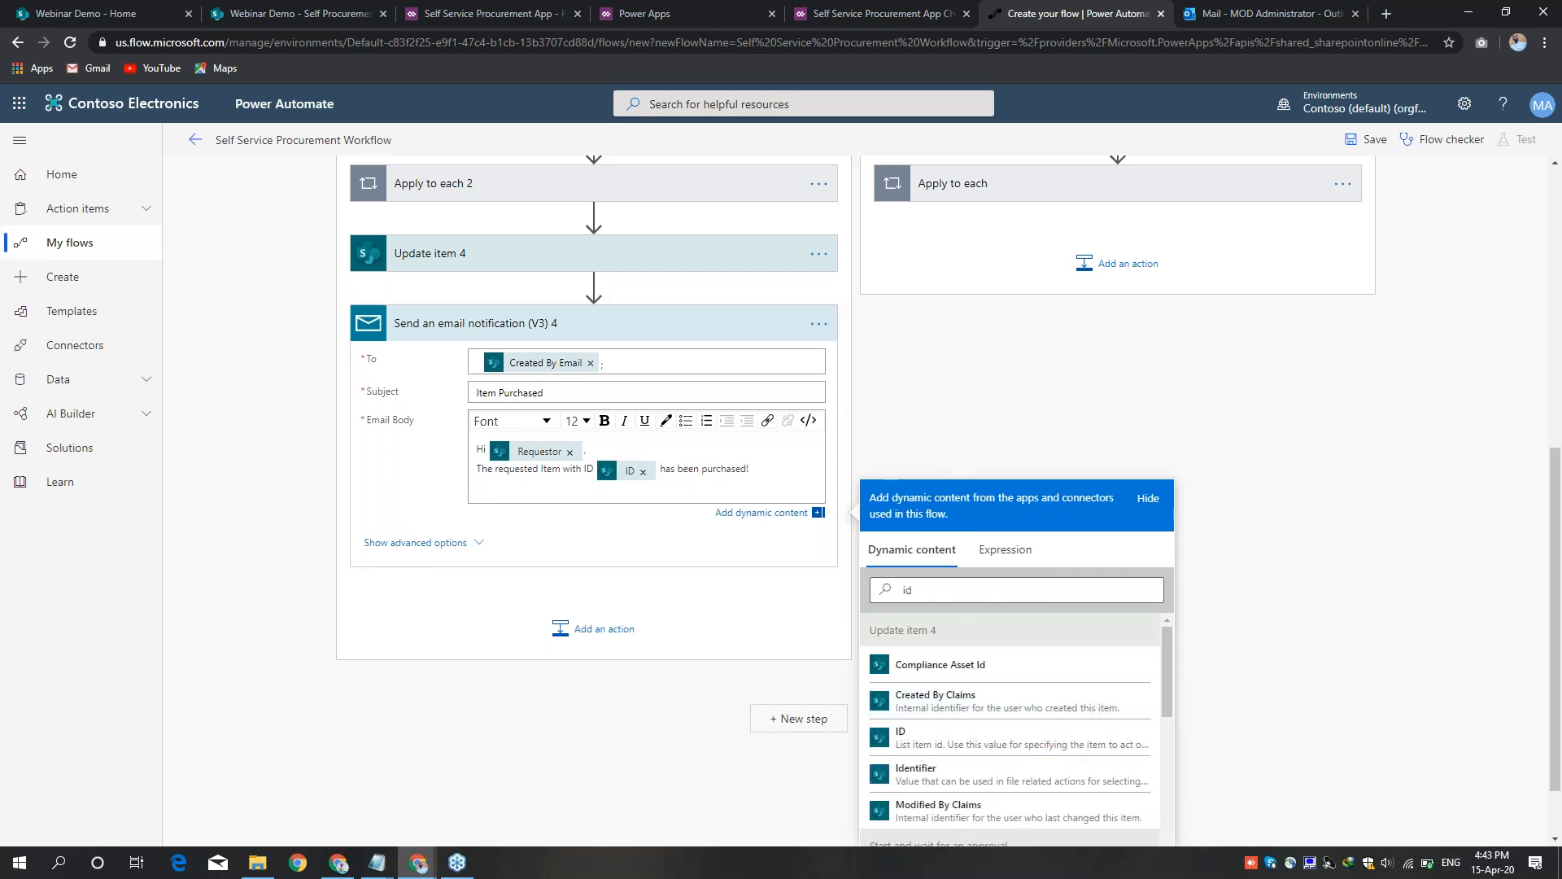
pyautogui.click(1508, 203)
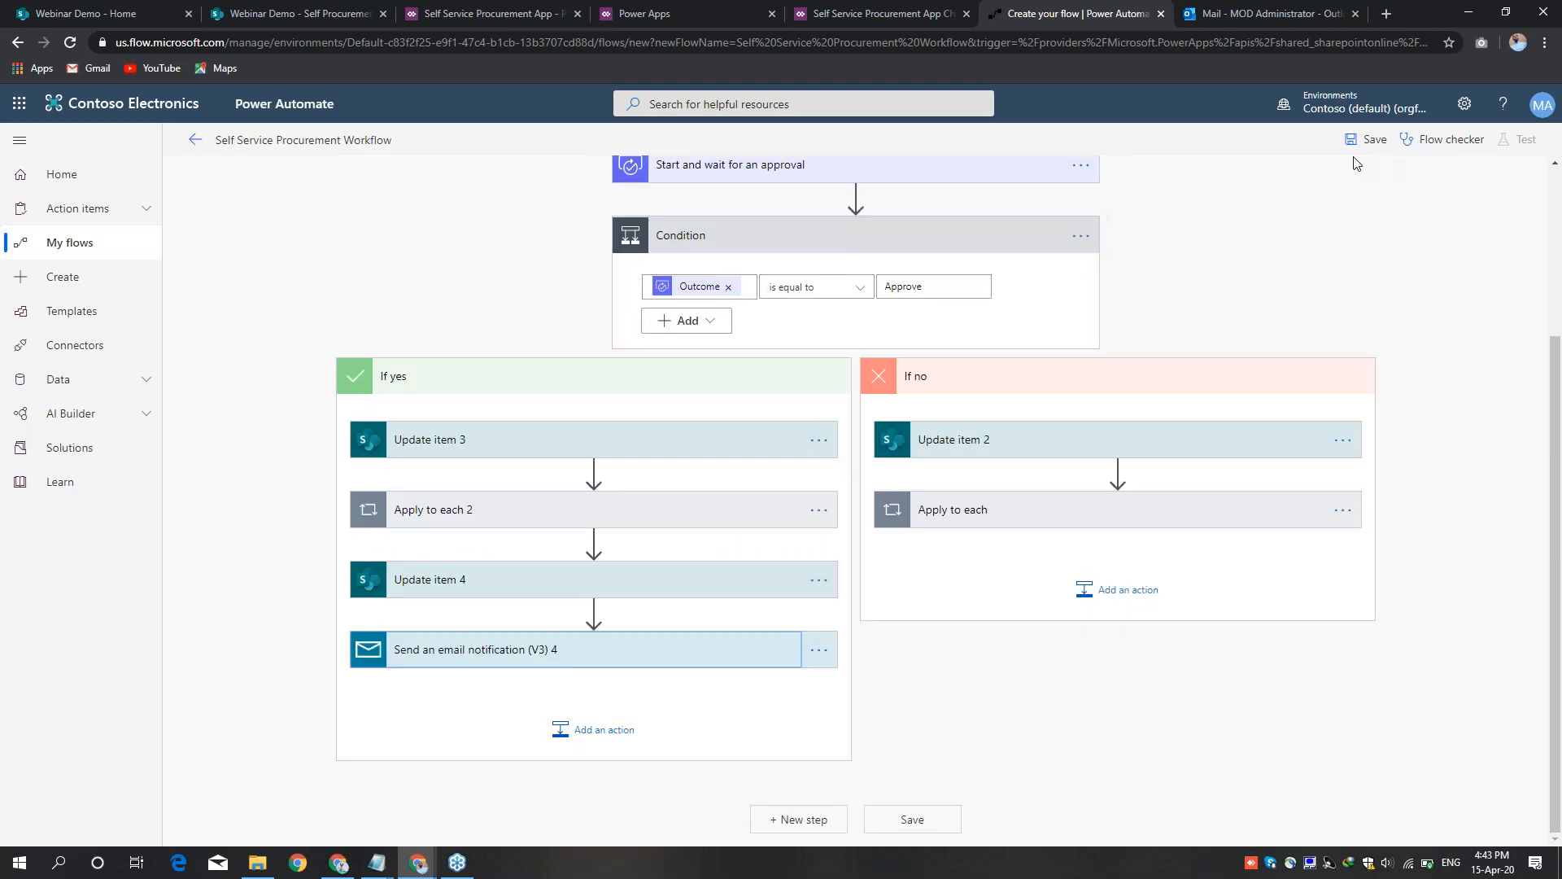
pyautogui.click(1367, 140)
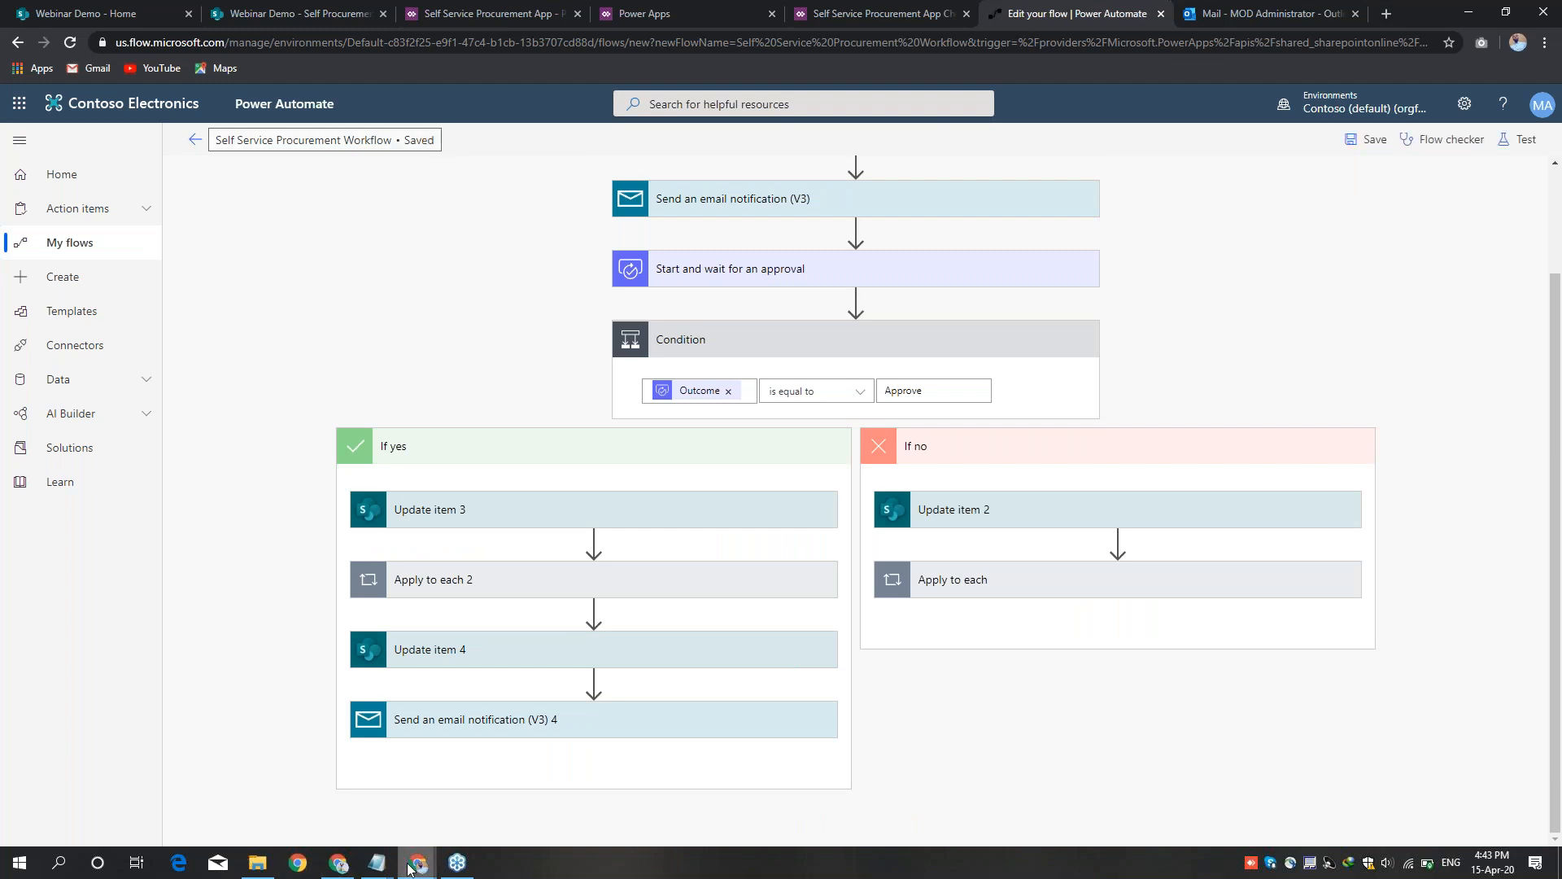
# Step: Mark the SharePoint page embedding, Power Automate creation, and actions and email templates items as done in the Self Service Procurement App Checklist
pyautogui.moveTo(416, 864)
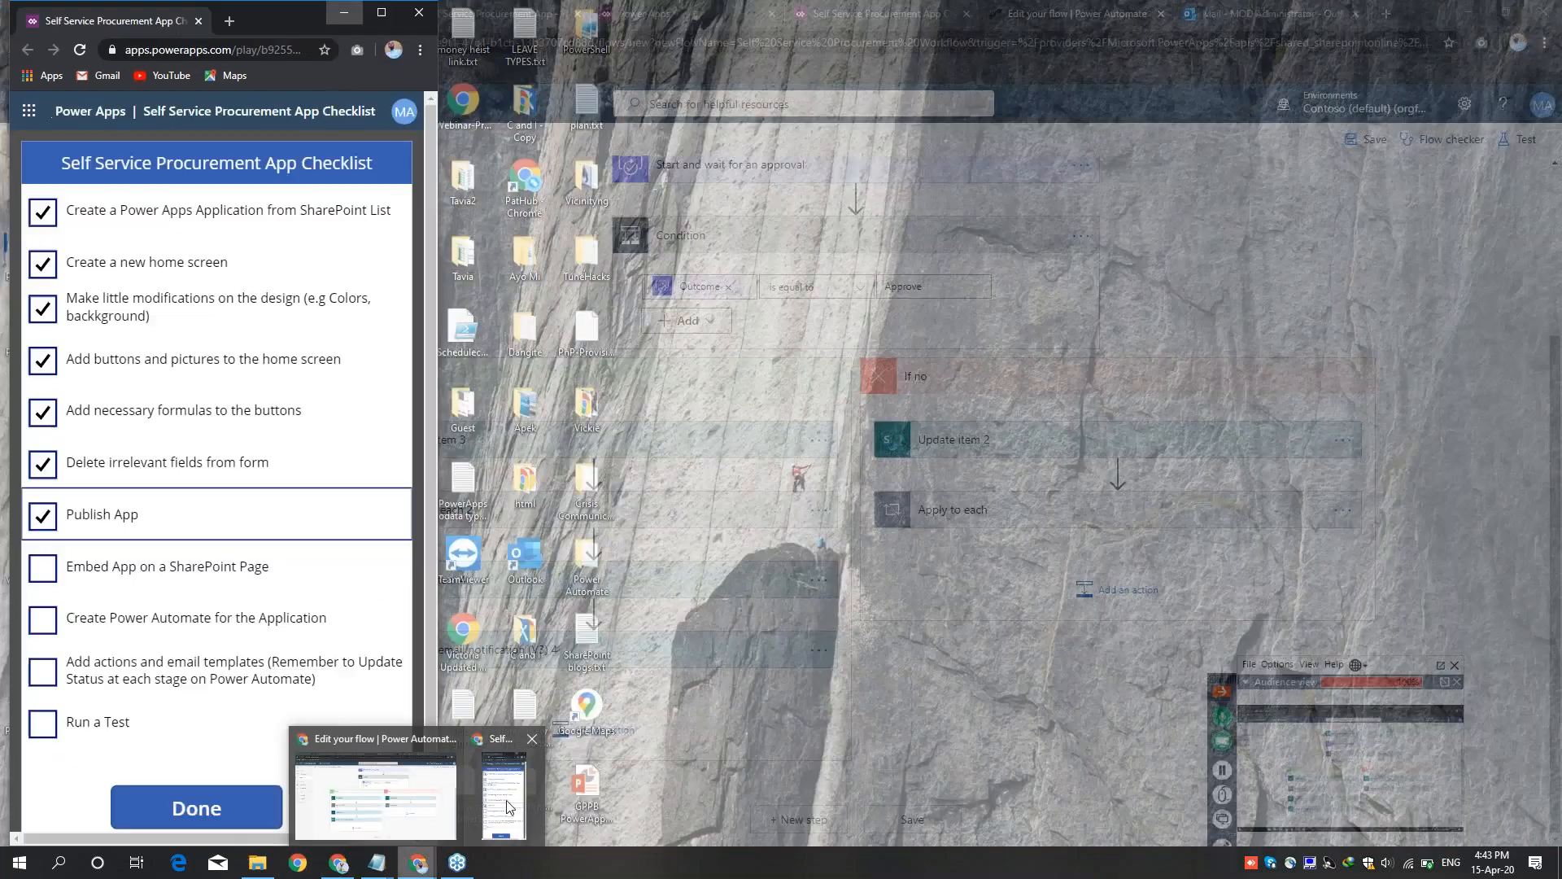
pyautogui.click(505, 801)
pyautogui.click(49, 571)
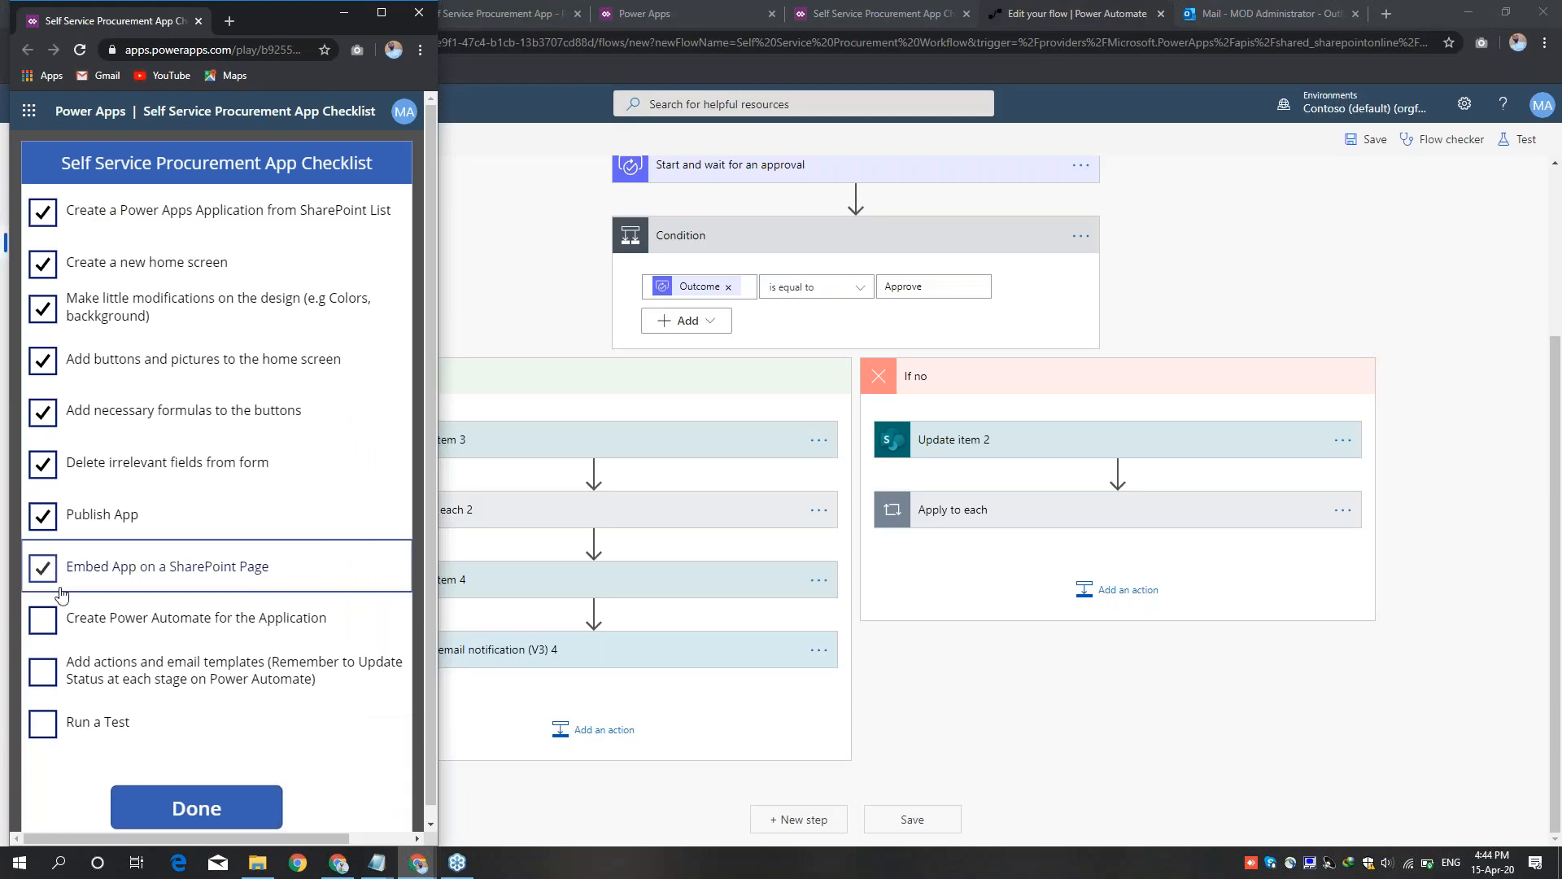
pyautogui.click(52, 635)
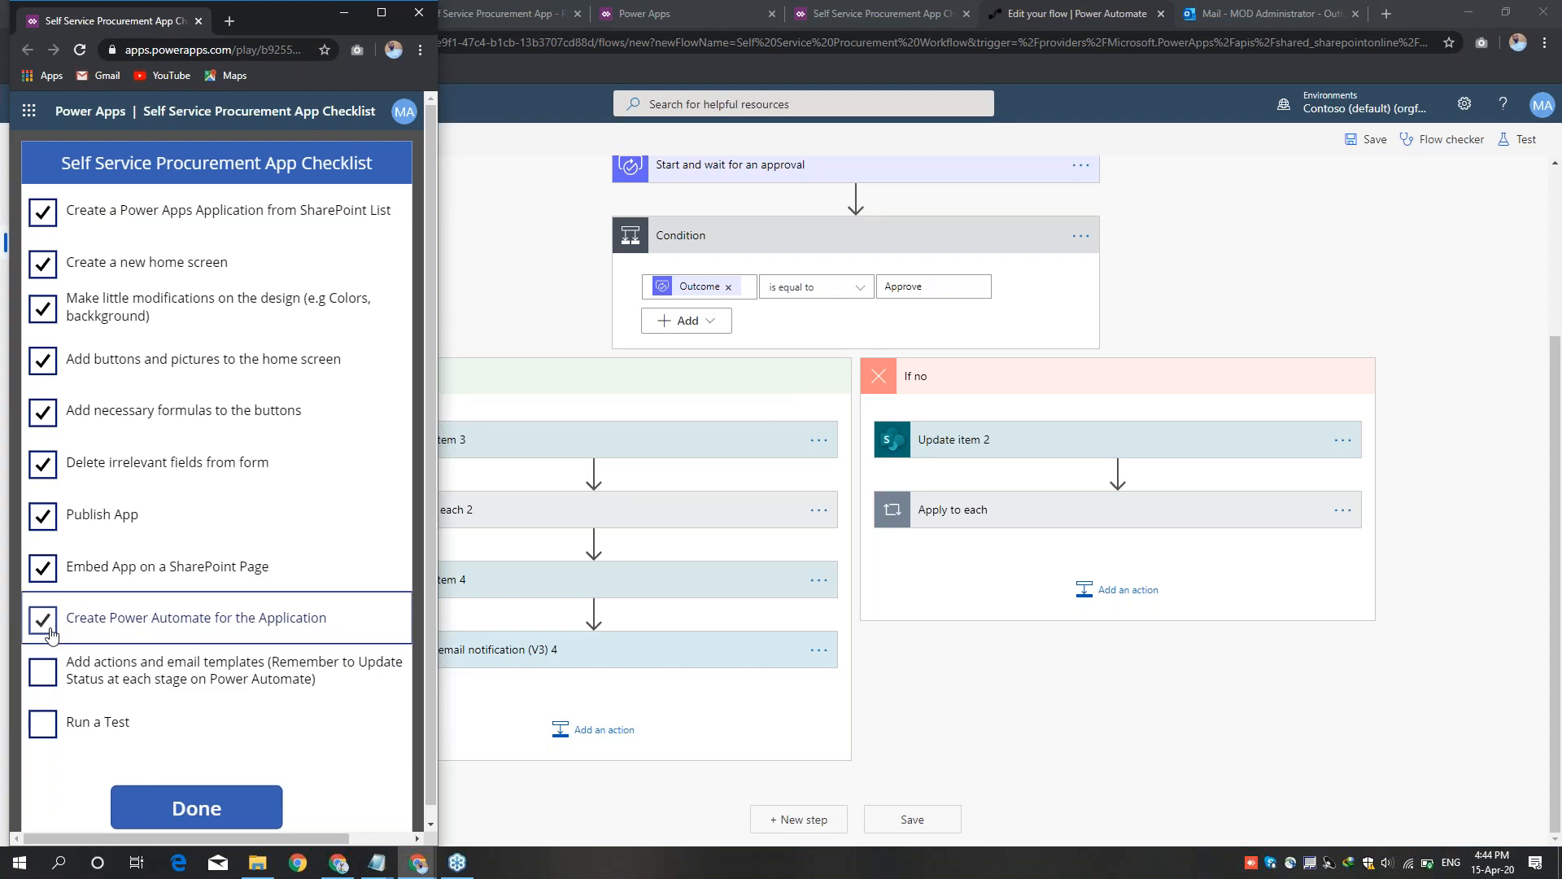
pyautogui.click(44, 674)
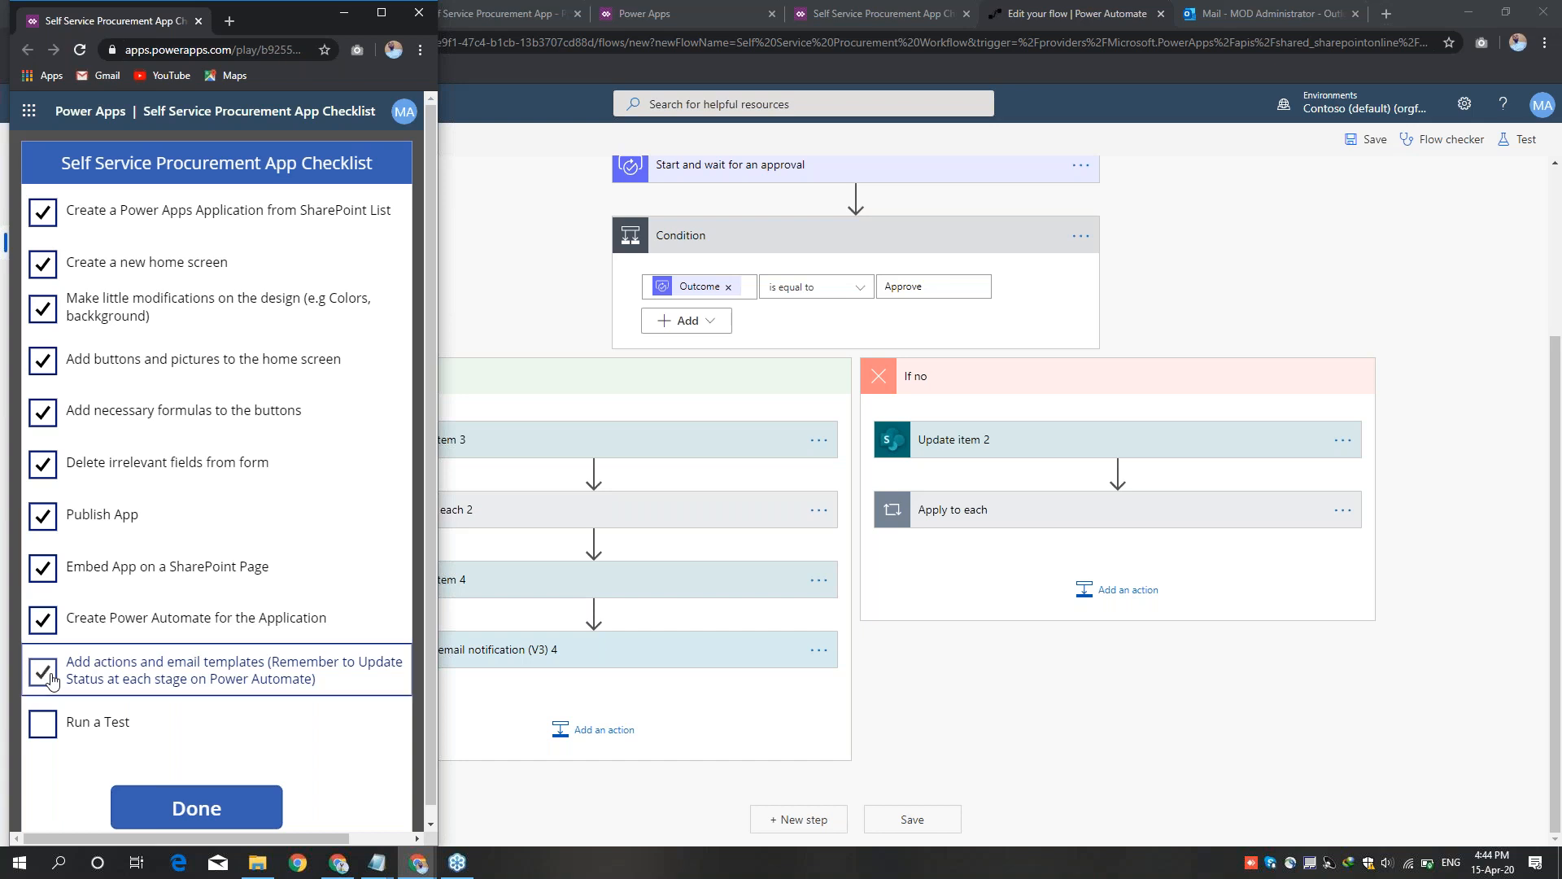
pyautogui.click(342, 14)
# Step: Save the Self Service Procurement Workflow again and check the app checklist
pyautogui.click(1370, 145)
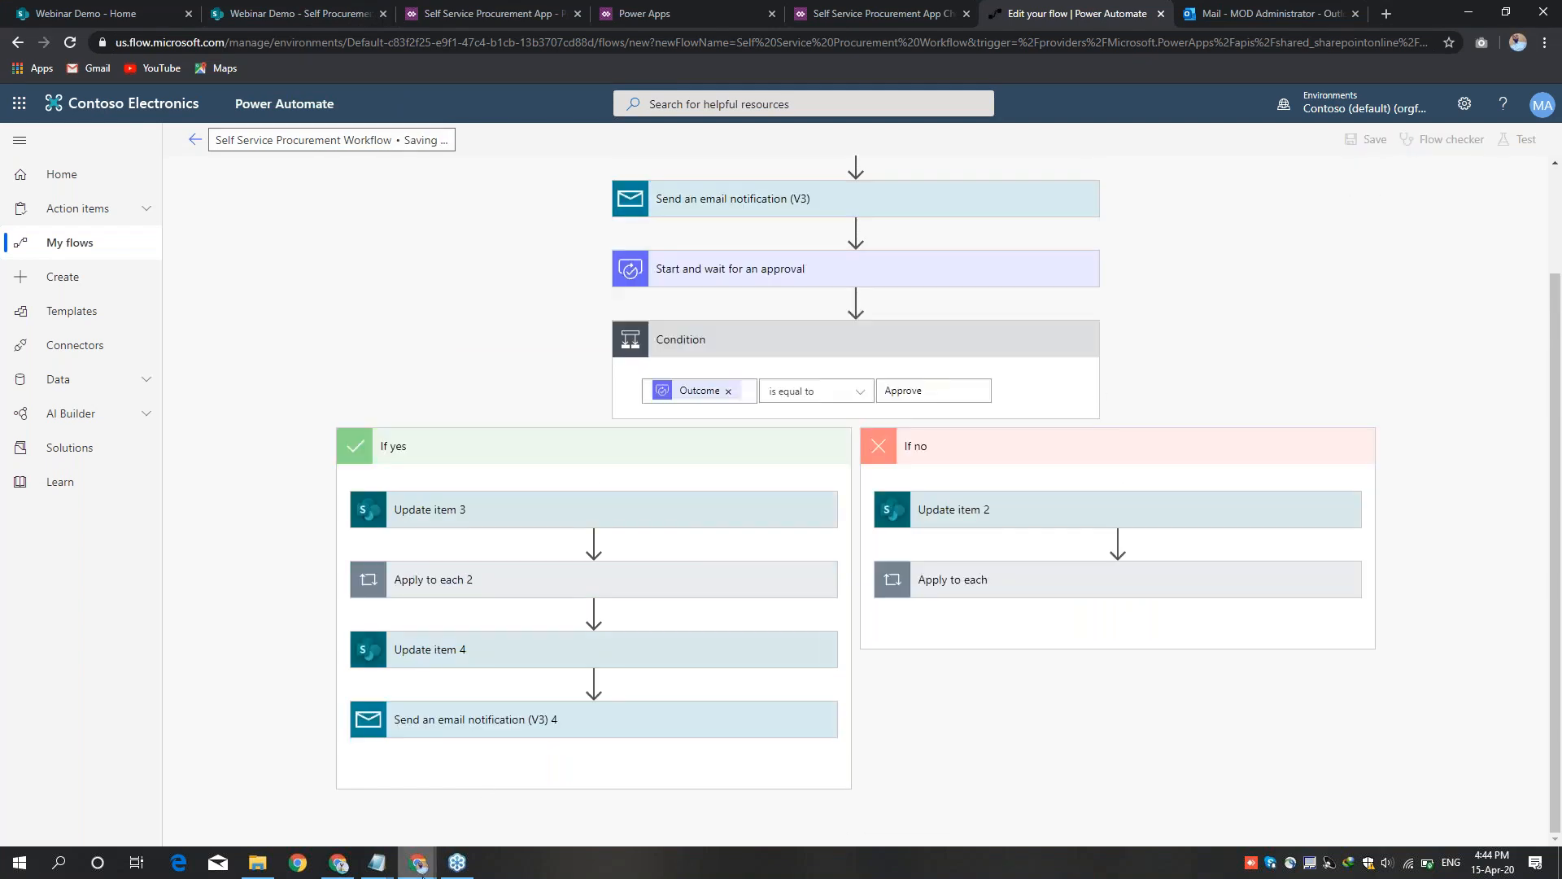
pyautogui.moveTo(419, 867)
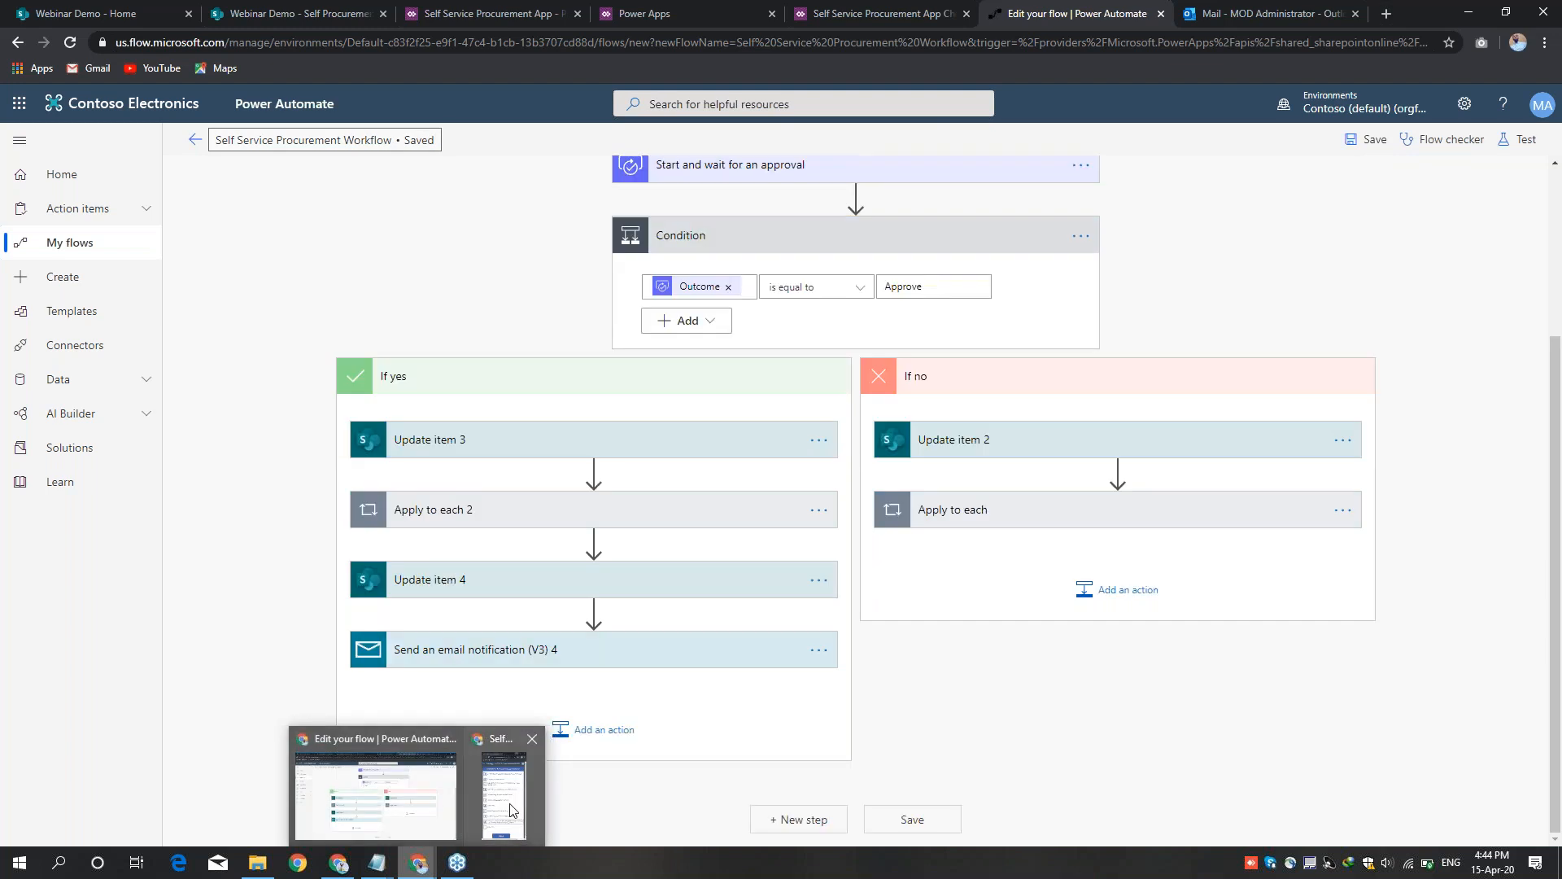
pyautogui.click(505, 797)
pyautogui.click(348, 18)
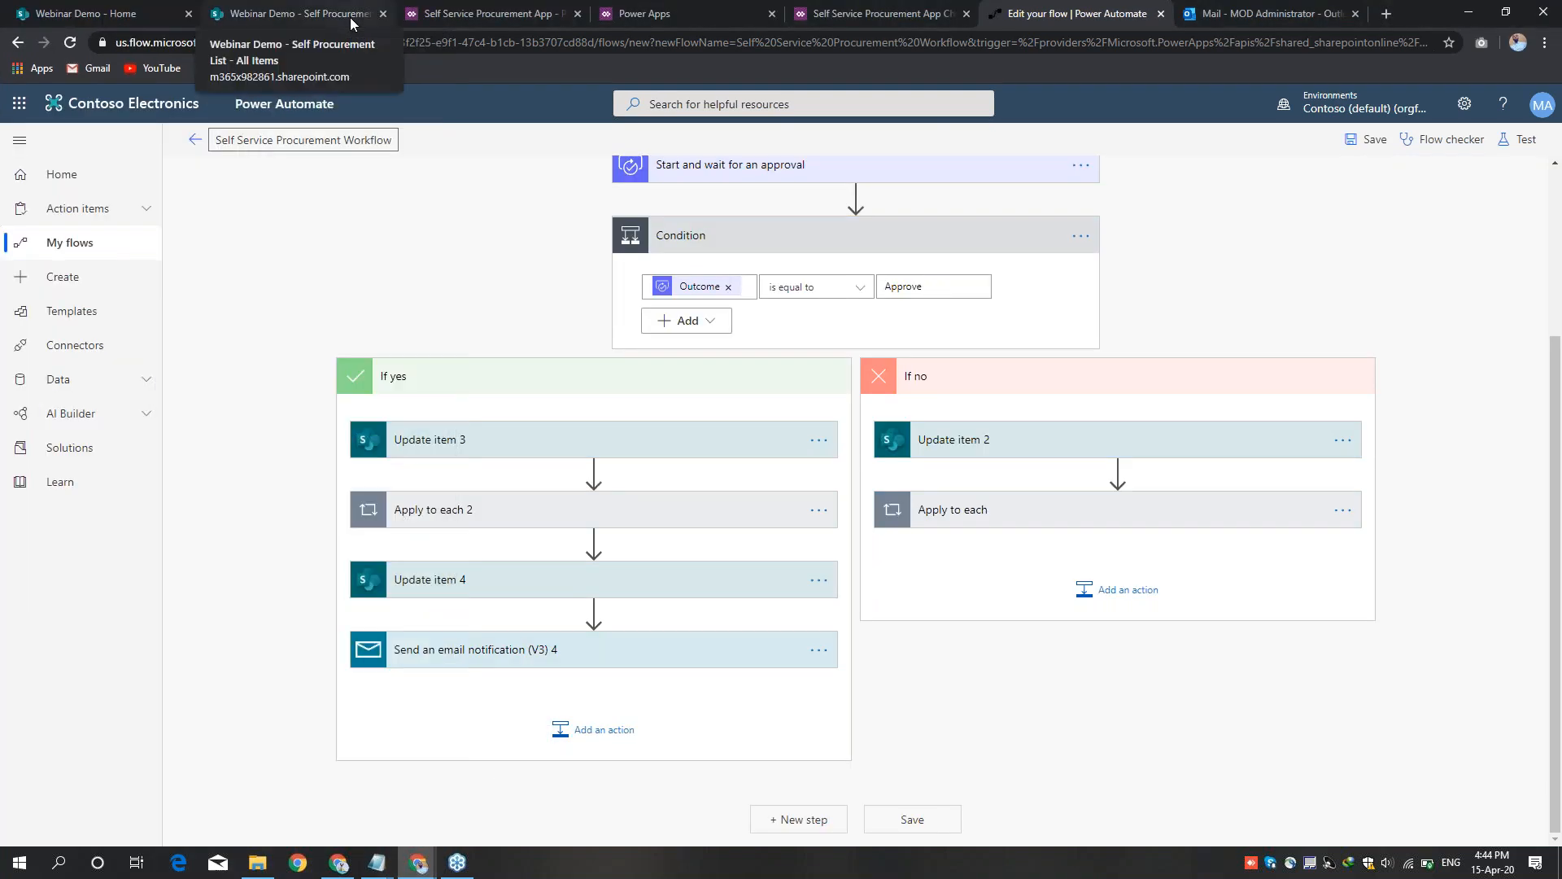
# Step: Start a new request in the app embedded on the Webinar Demo home page, titled "My New Laptop Request", for the IT department
pyautogui.click(107, 10)
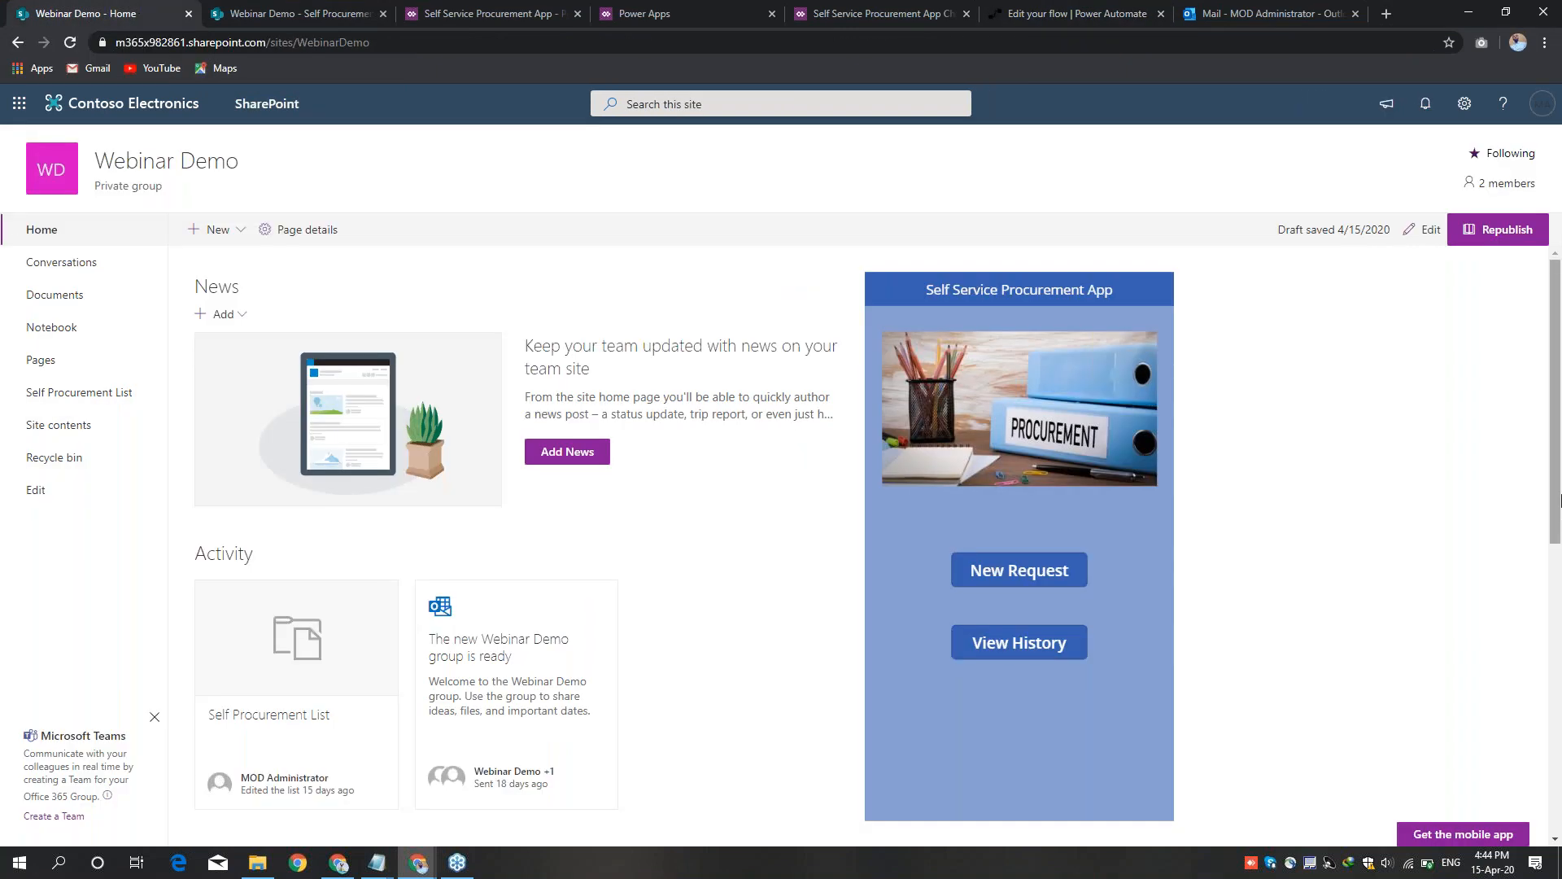
pyautogui.click(1001, 569)
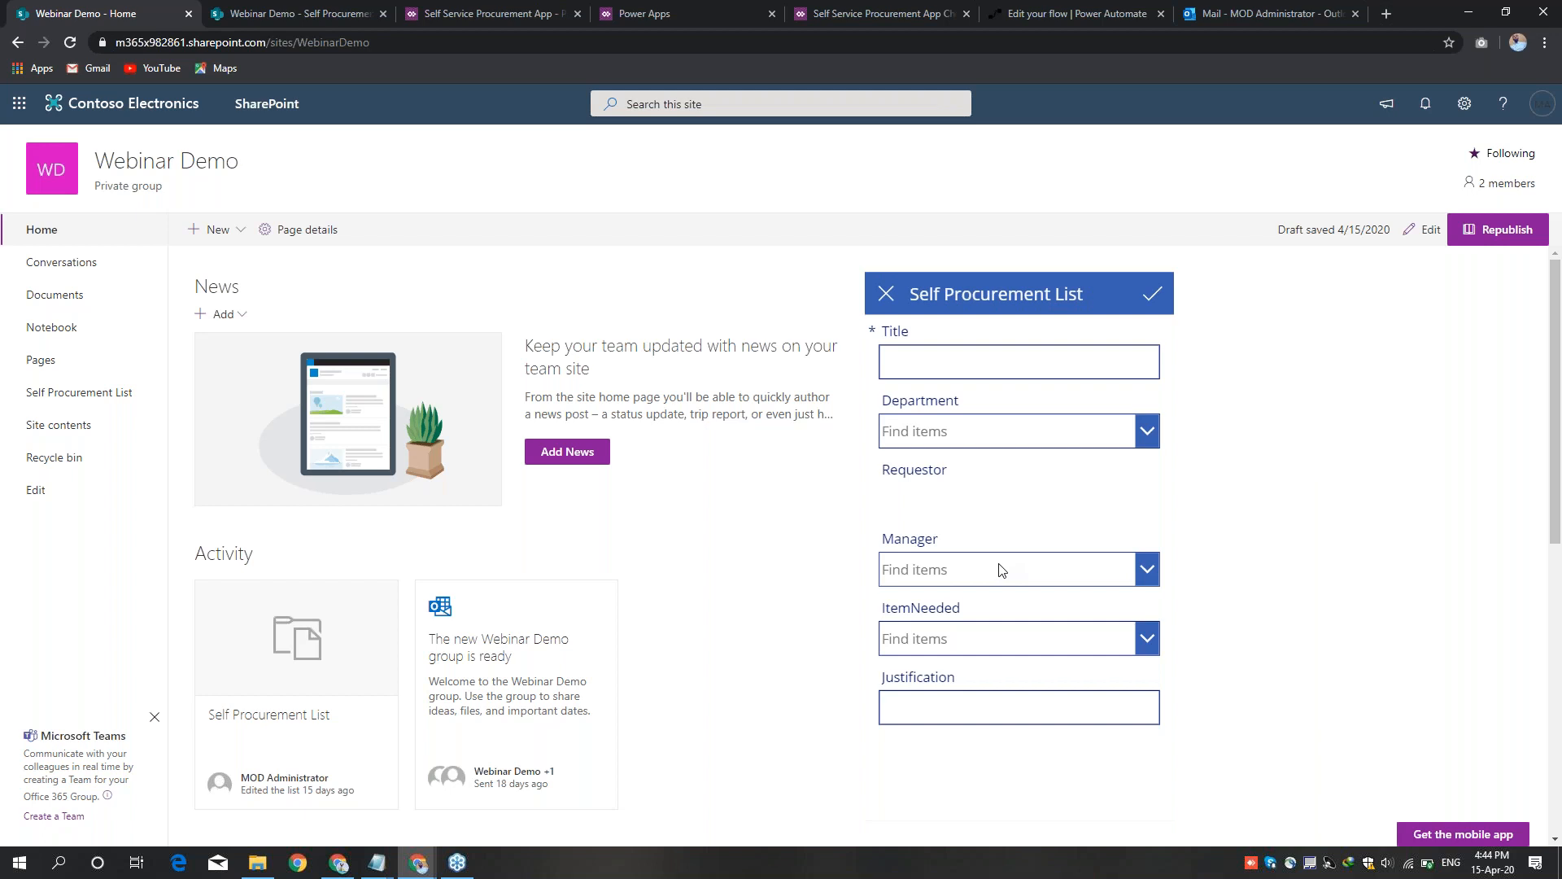
pyautogui.click(946, 362)
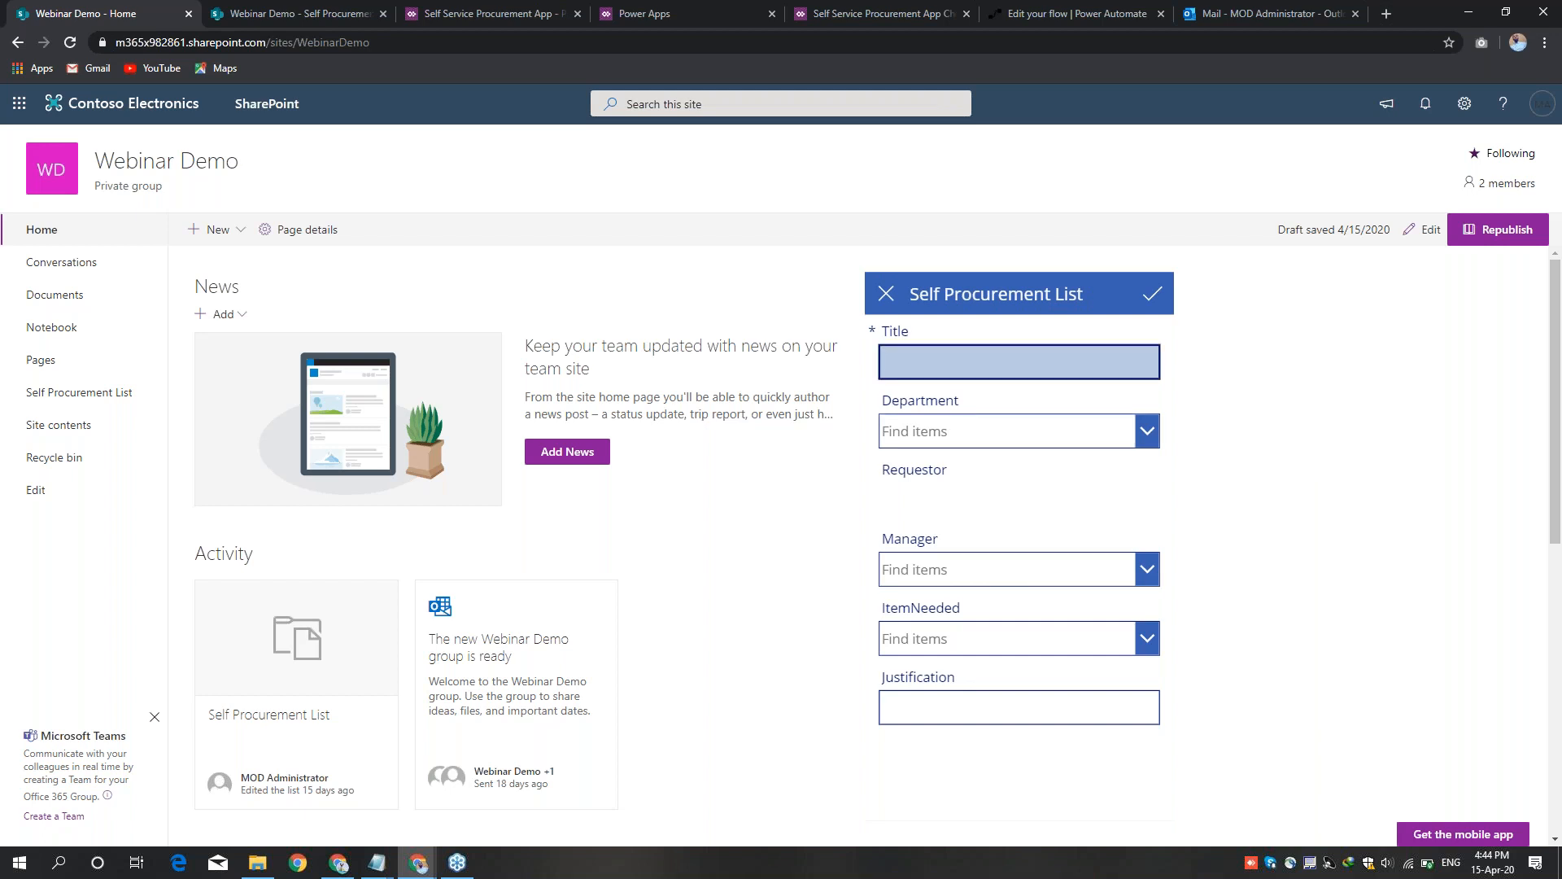
pyautogui.write('My New Lap')
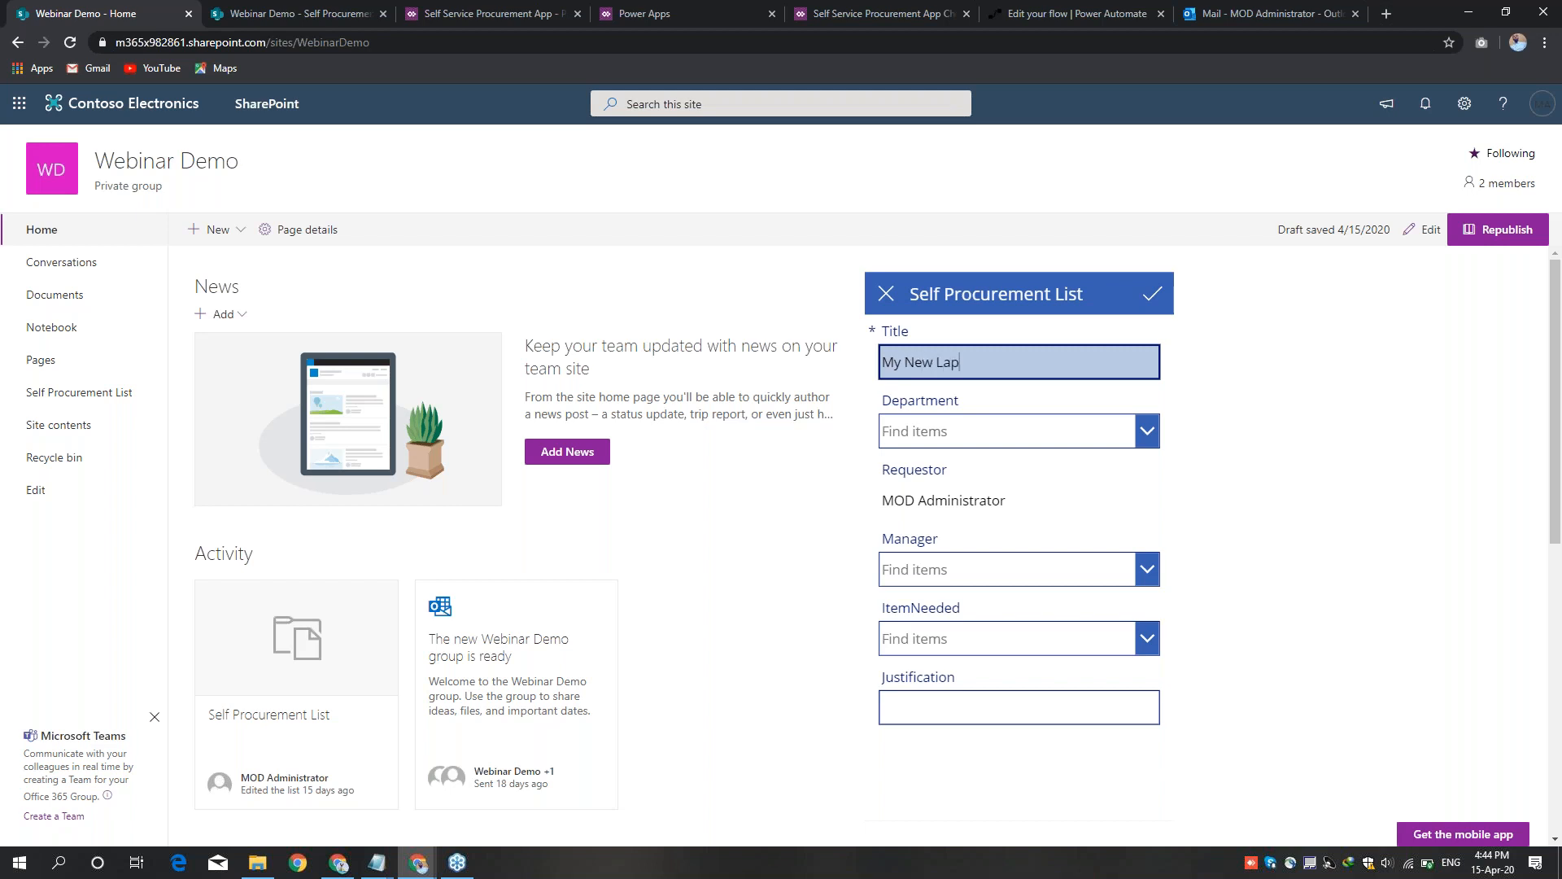
pyautogui.write('top Request')
pyautogui.click(1002, 439)
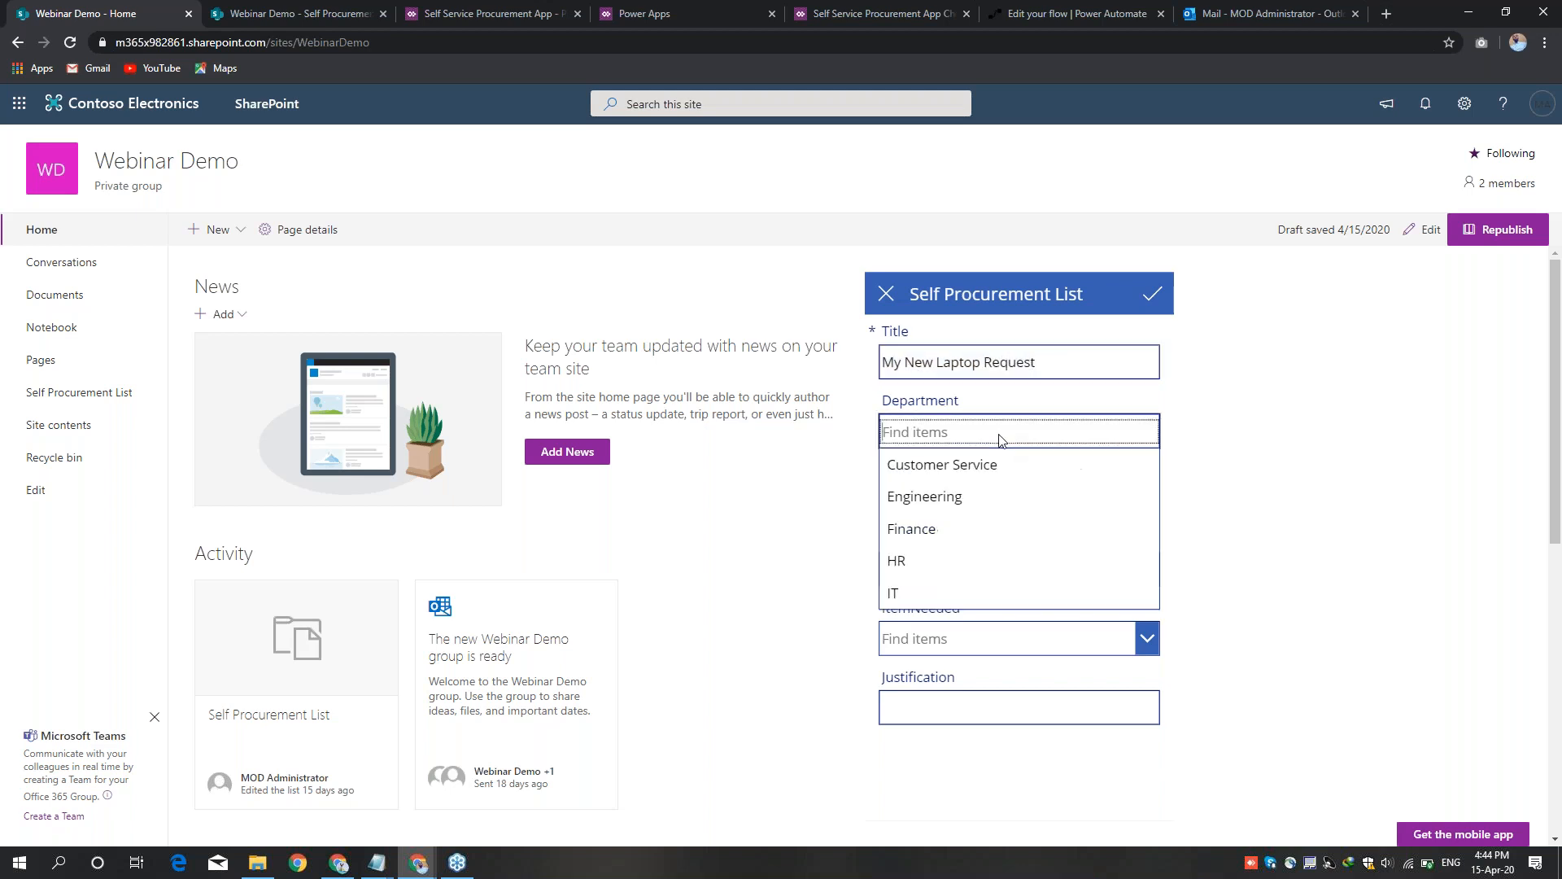
pyautogui.click(920, 591)
# Step: Complete and submit the request with the administrator account as Manager, Laptop as ItemNeeded, and the justification "My current laptop is faulty"
pyautogui.click(978, 573)
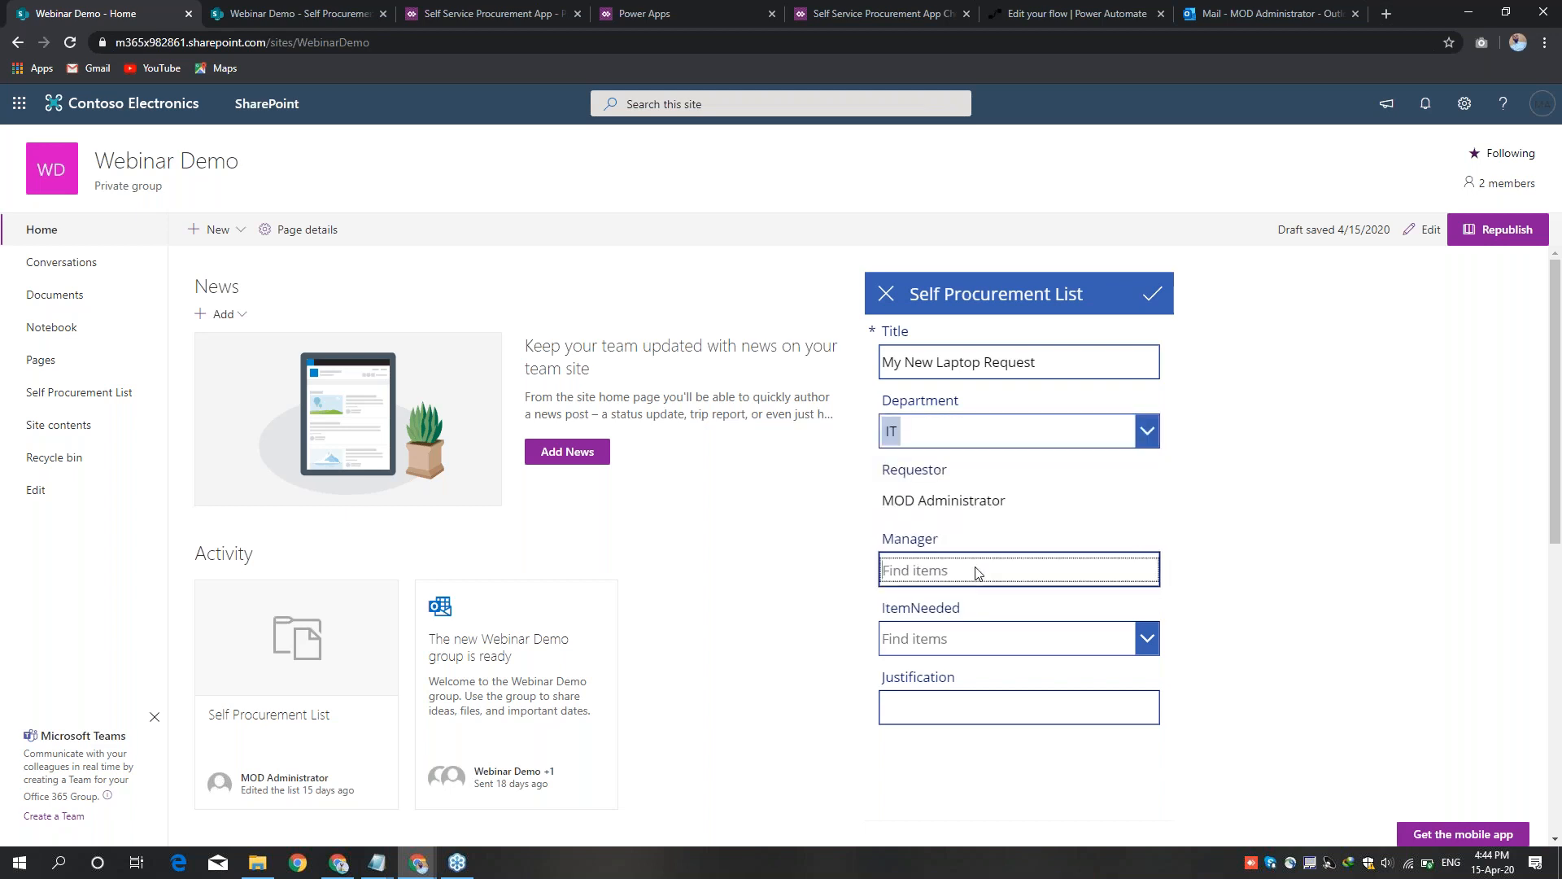
pyautogui.write('mod')
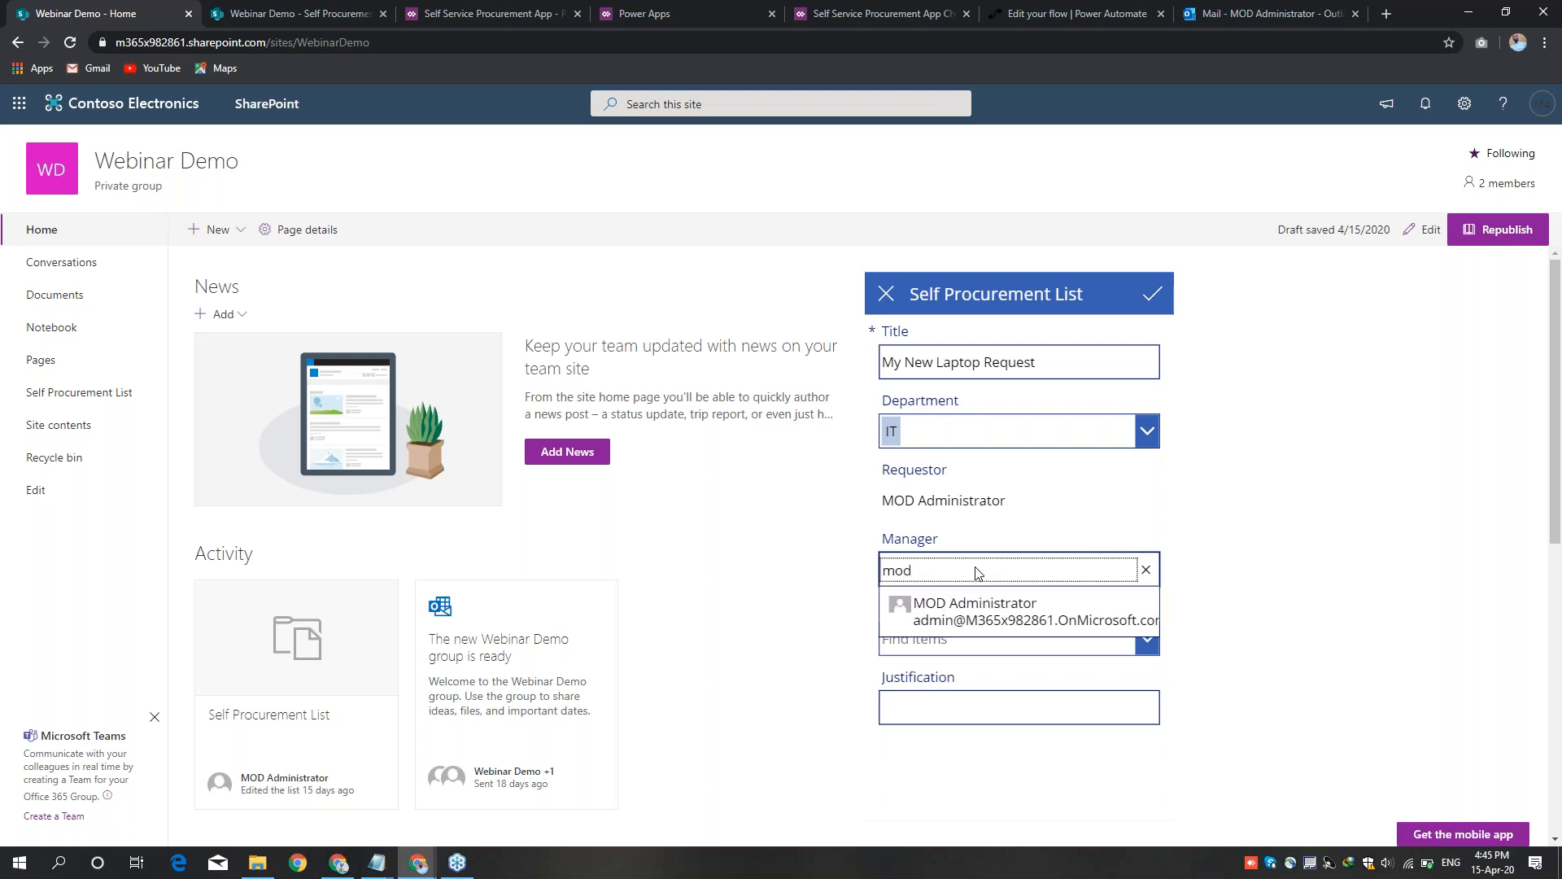
pyautogui.click(982, 613)
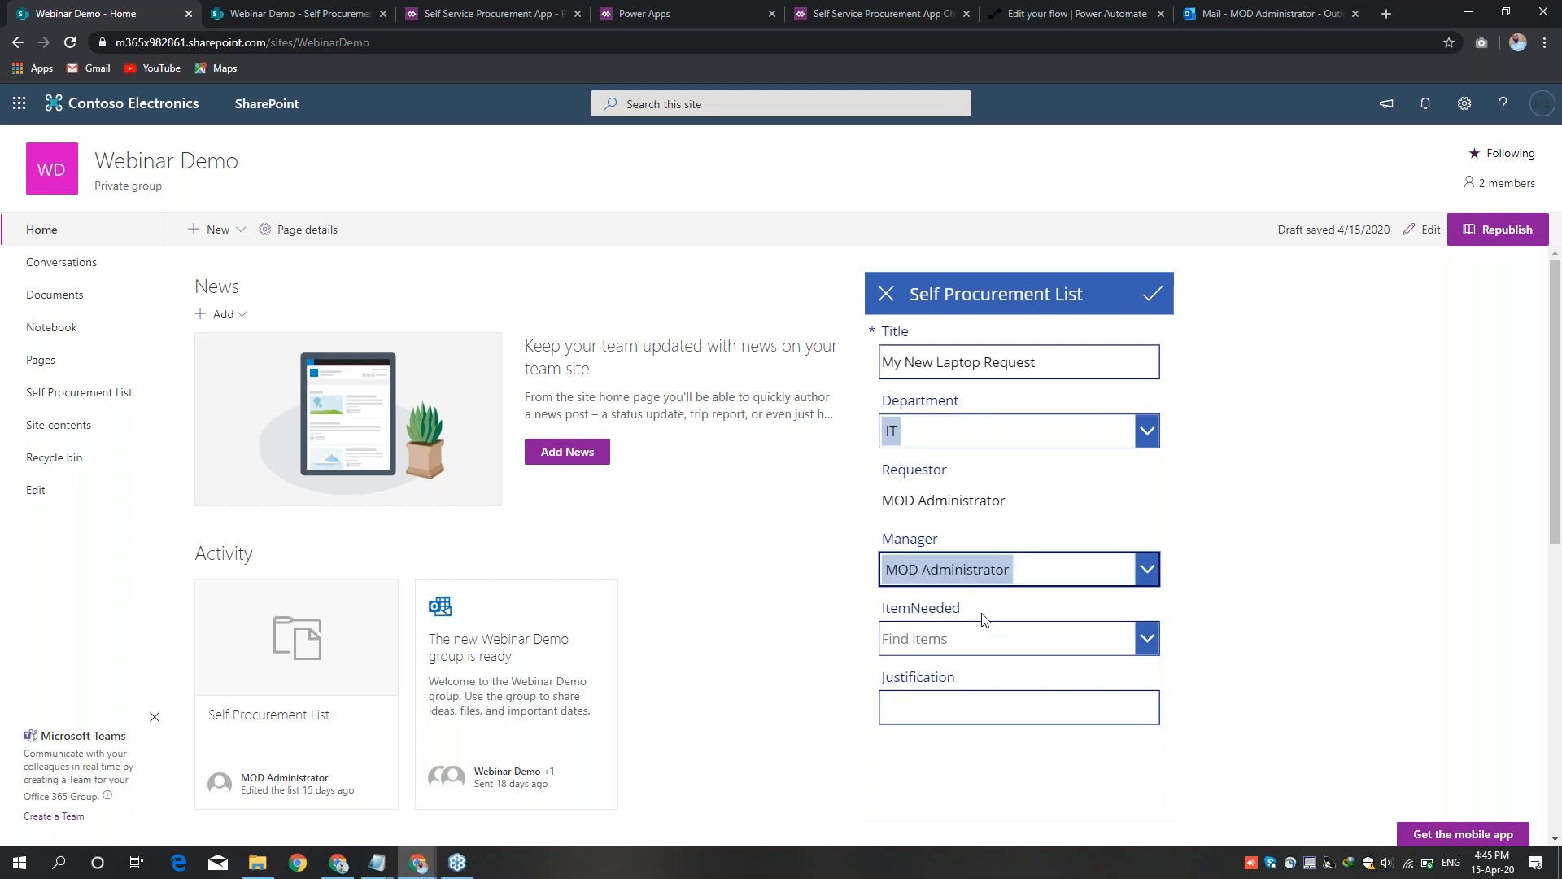
pyautogui.click(1037, 643)
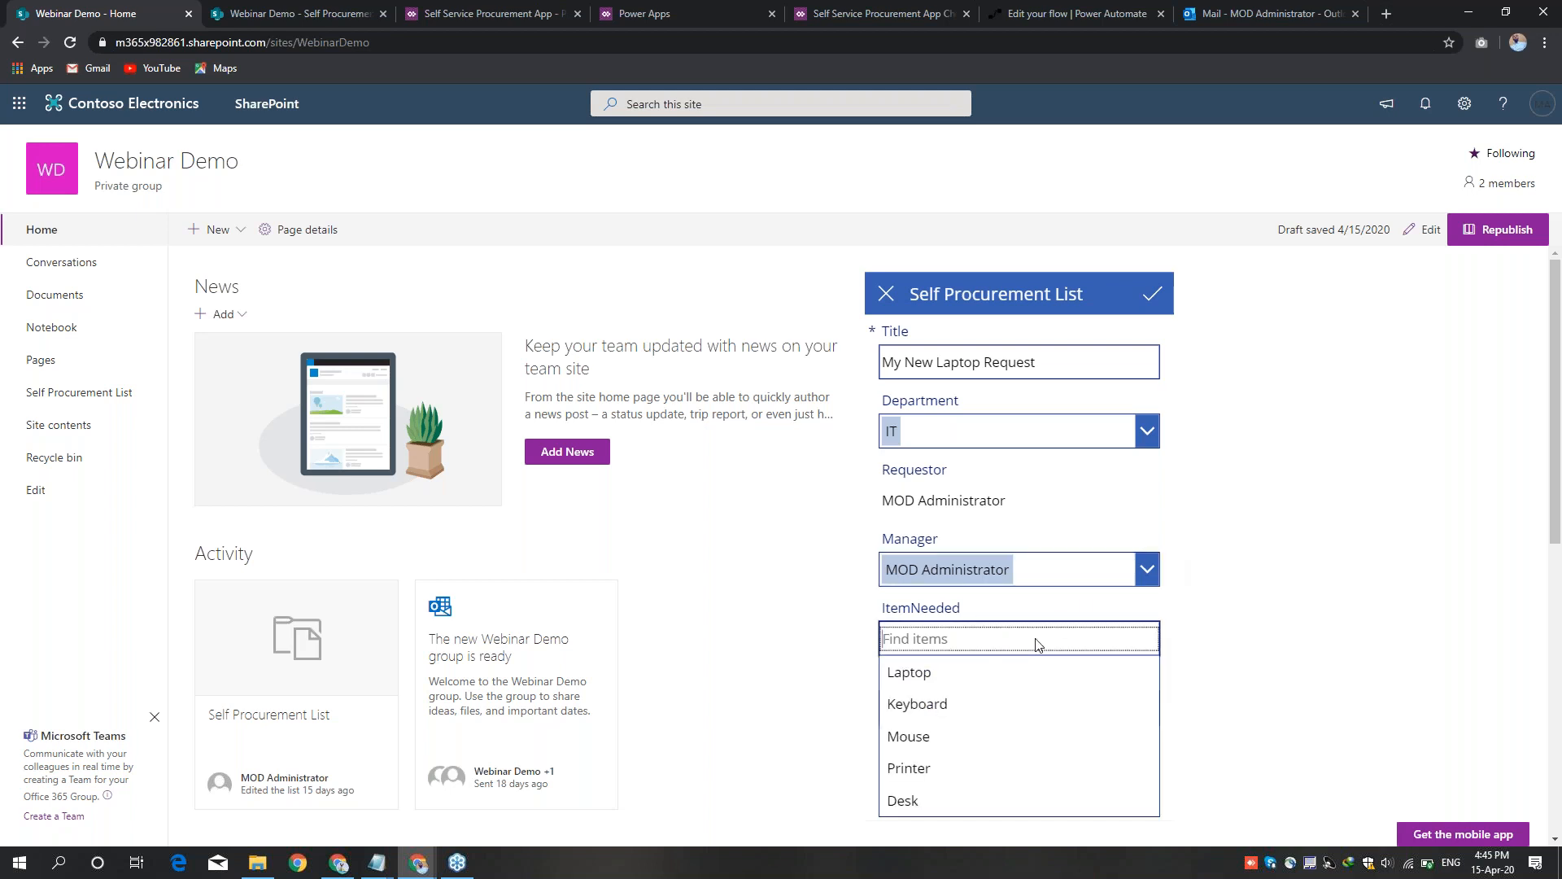
pyautogui.click(954, 681)
pyautogui.press('Tab')
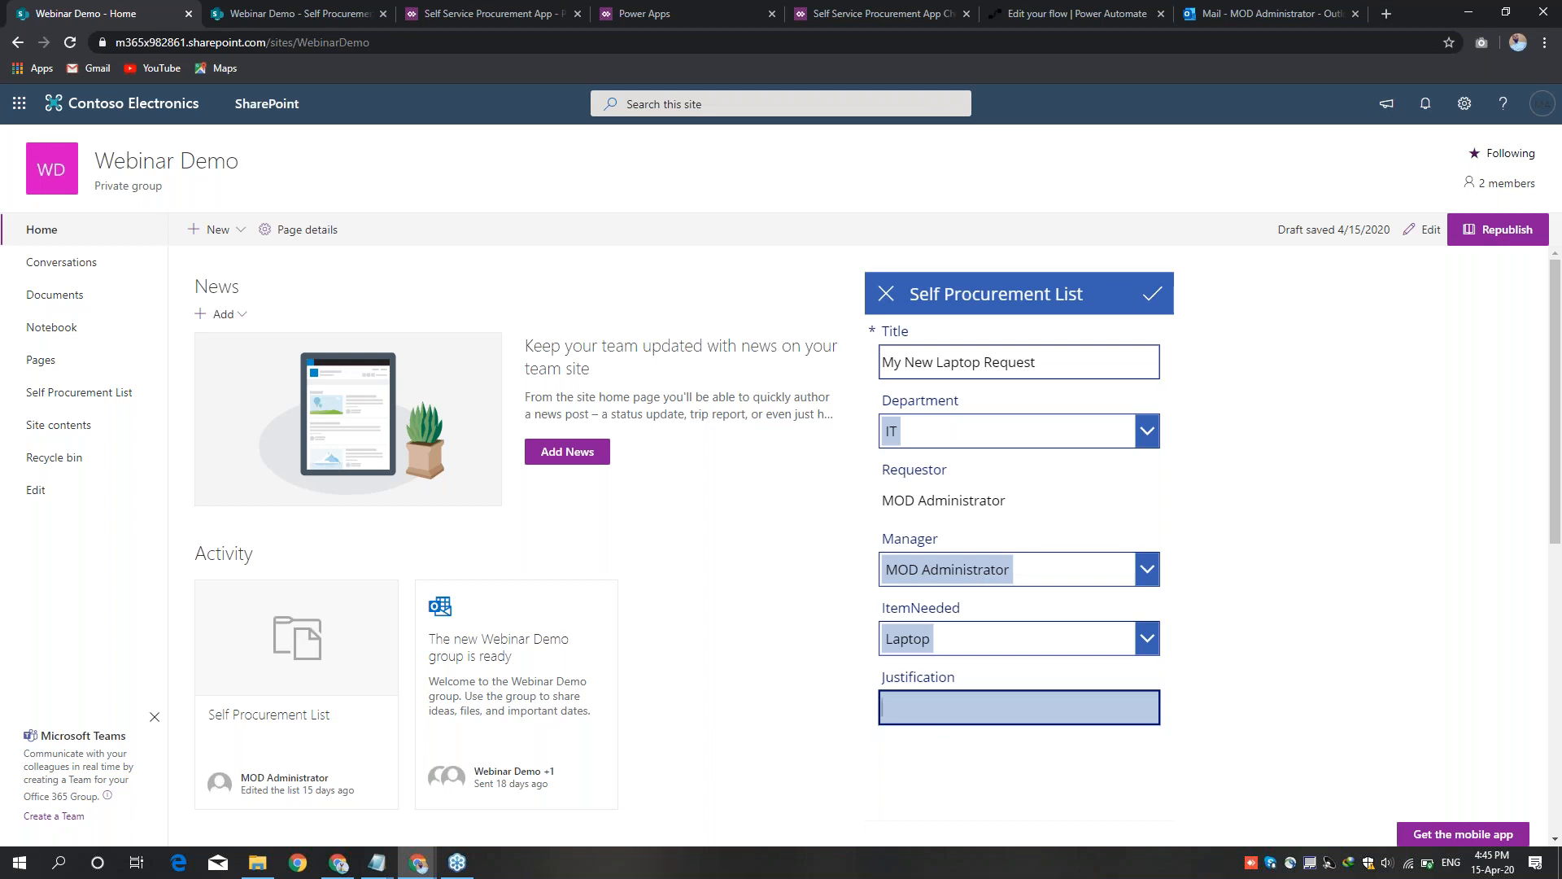
pyautogui.write('My current laptop is faulty')
pyautogui.click(1148, 298)
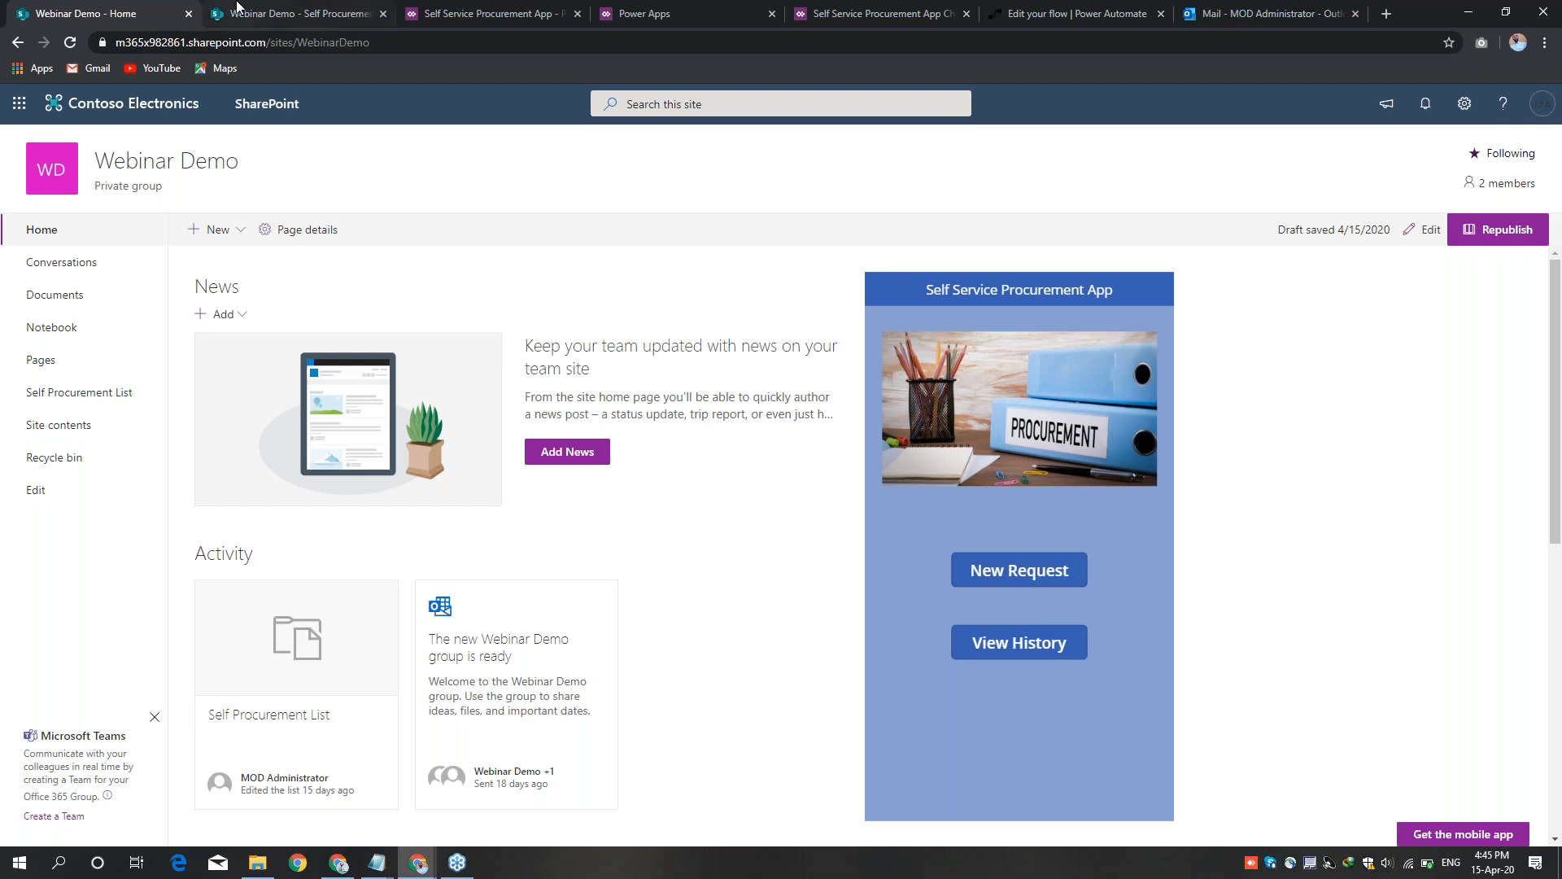
# Step: Refresh the Self Procurement List and select the My New Laptop Request item
pyautogui.click(239, 8)
pyautogui.press('F5')
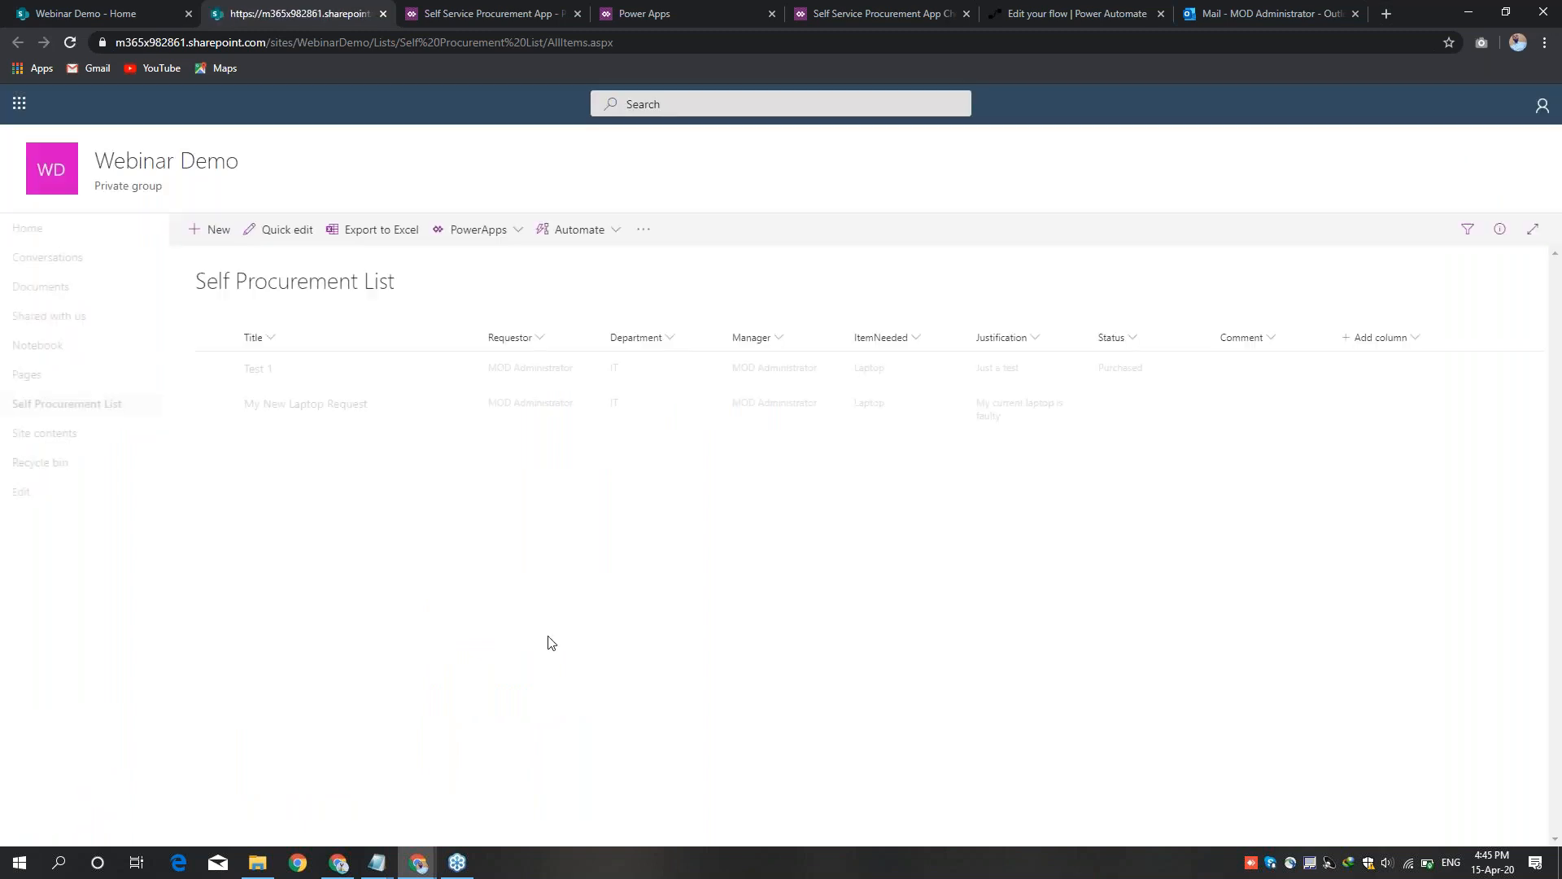
pyautogui.click(217, 407)
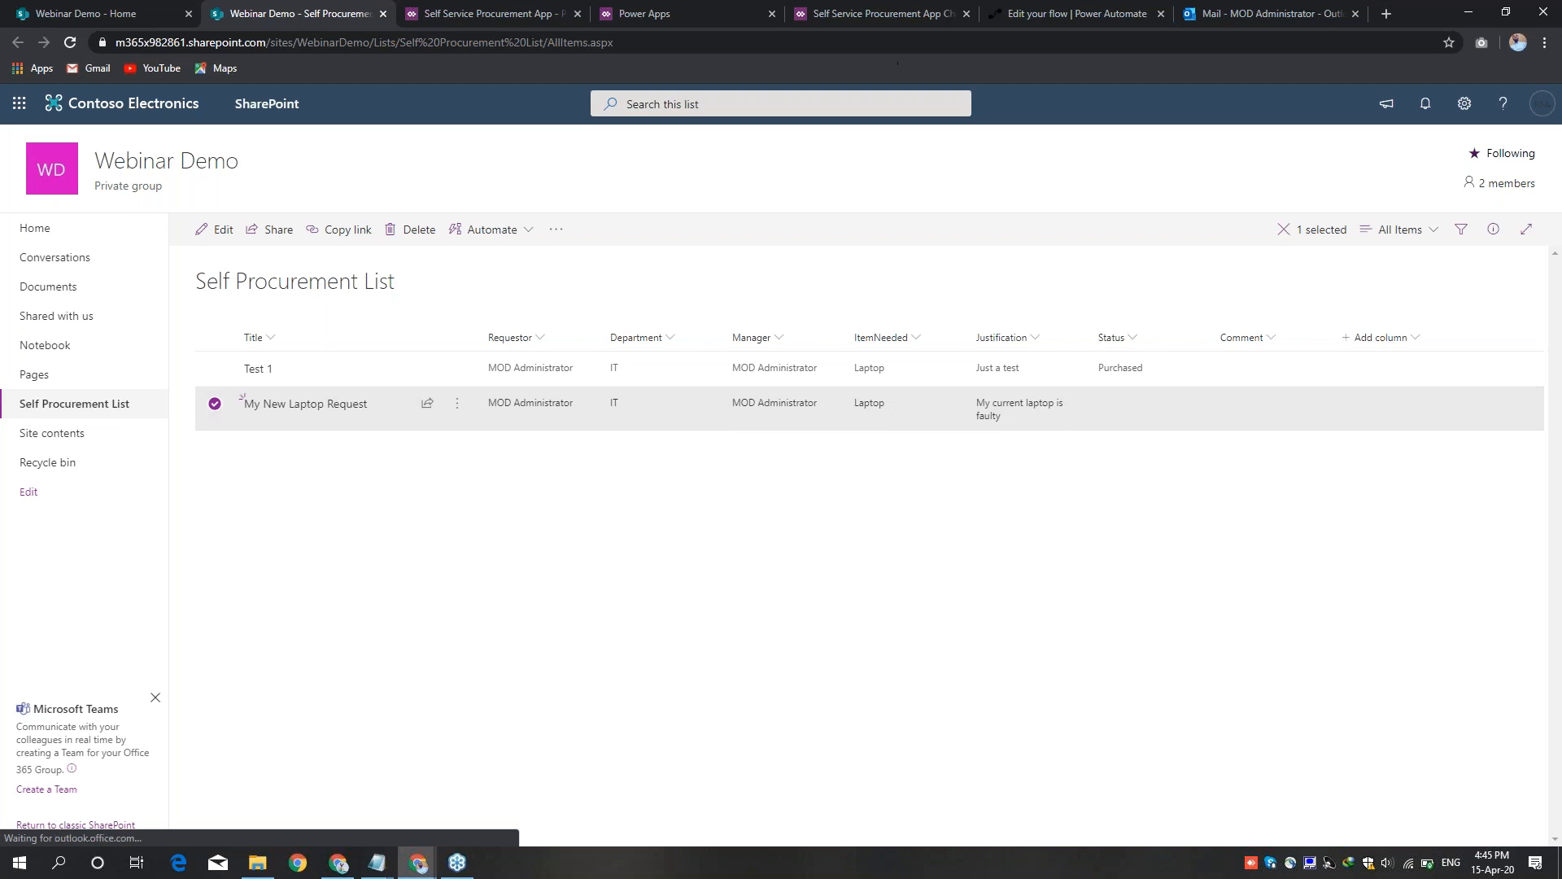
# Step: Save the workflow once more in Power Automate and leave the editor for the flow's details page
pyautogui.click(1115, 6)
pyautogui.click(1369, 139)
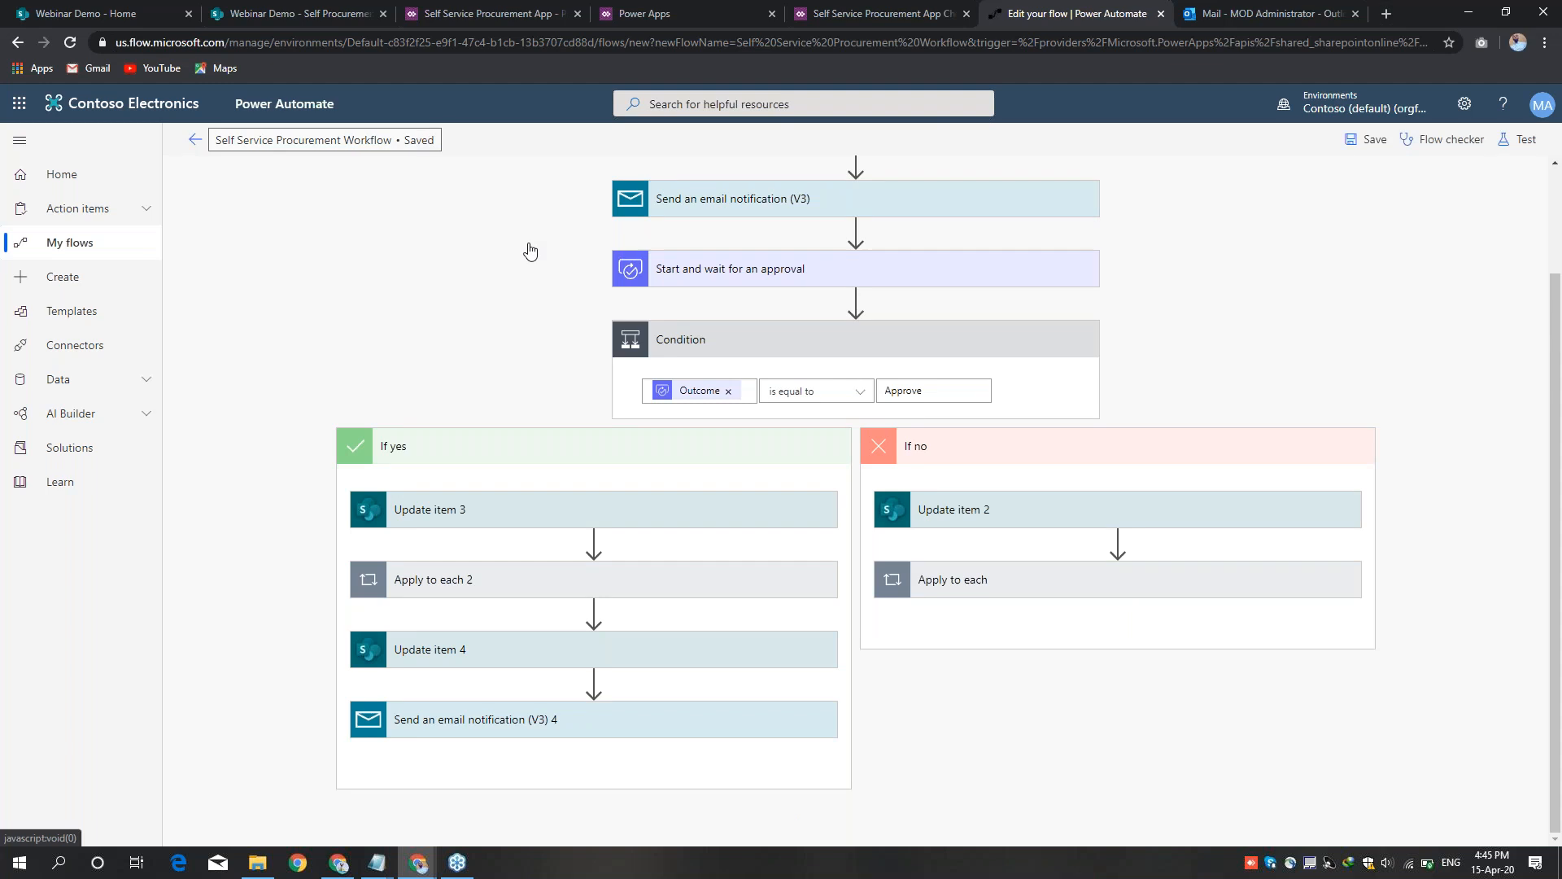
pyautogui.click(196, 142)
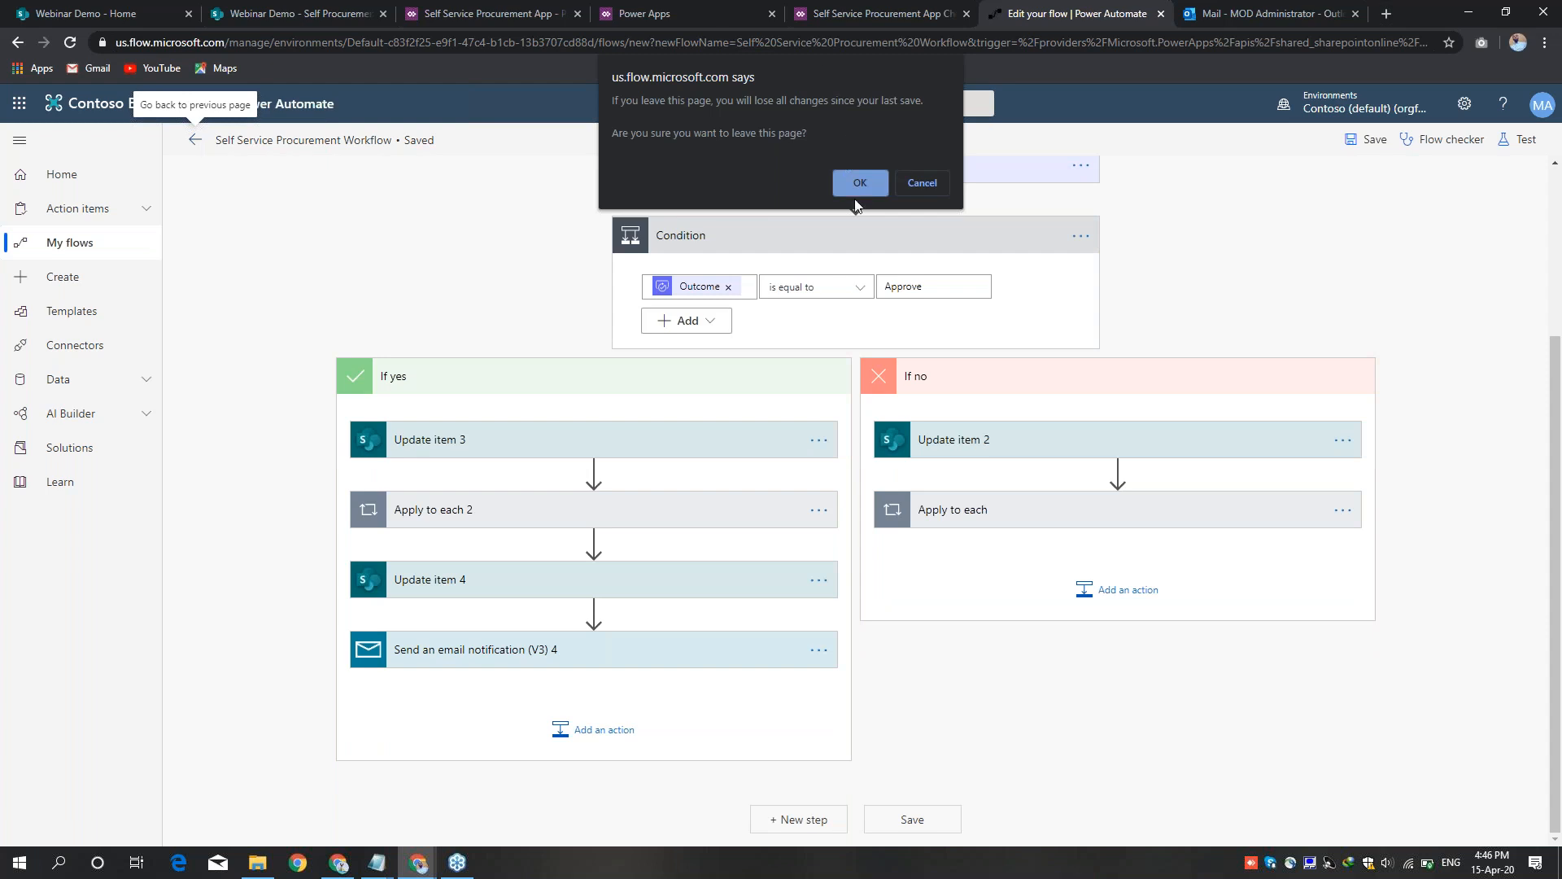
pyautogui.click(858, 182)
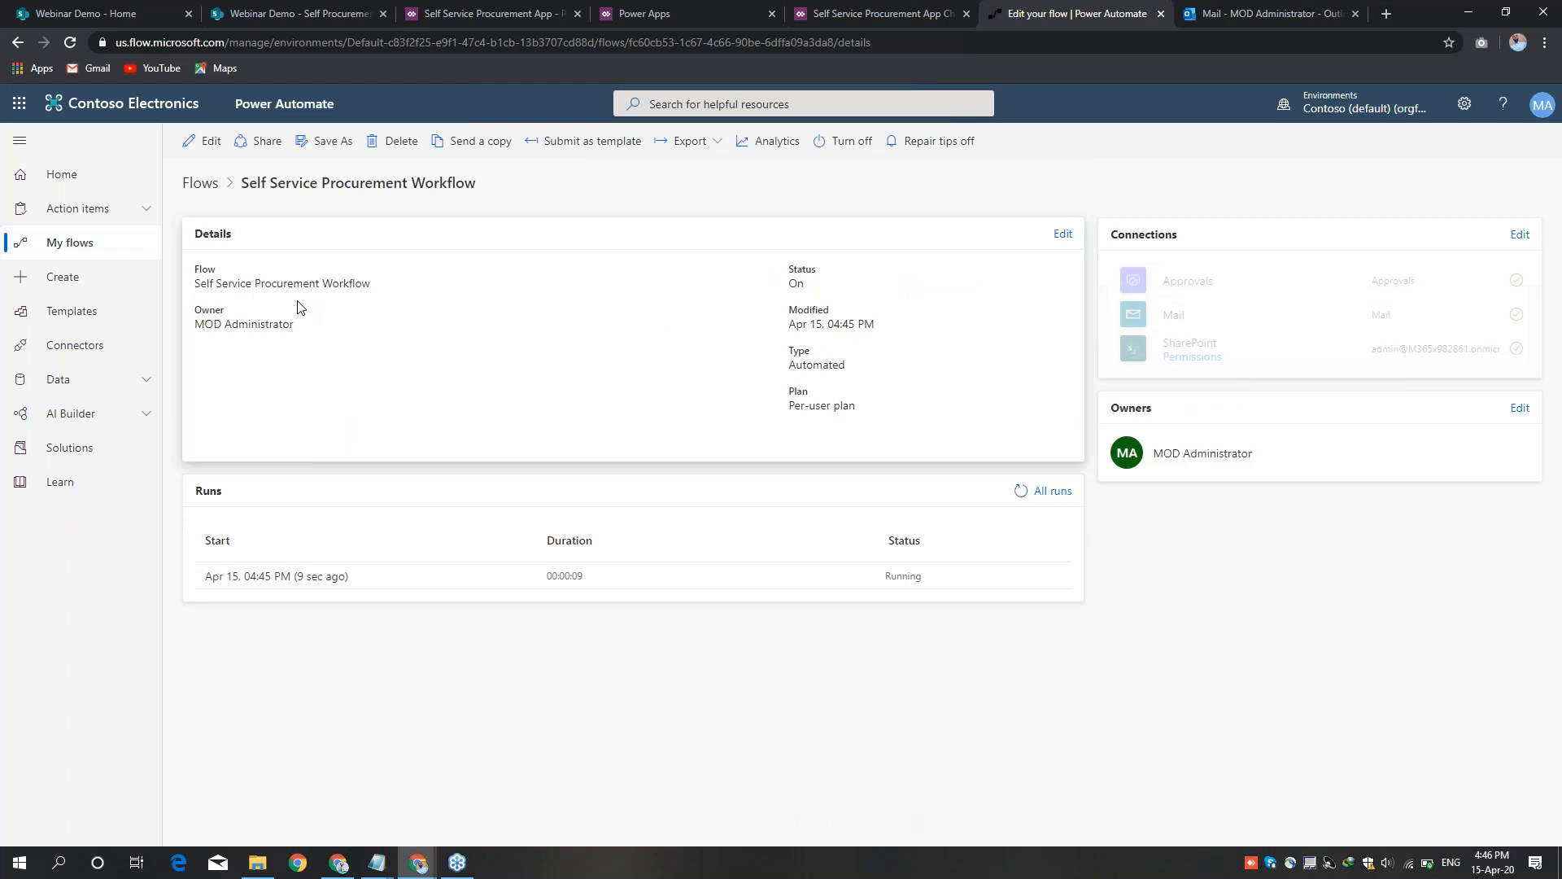
# Step: Switch to the Outlook inbox and read the latest New Item Created email
pyautogui.click(1283, 7)
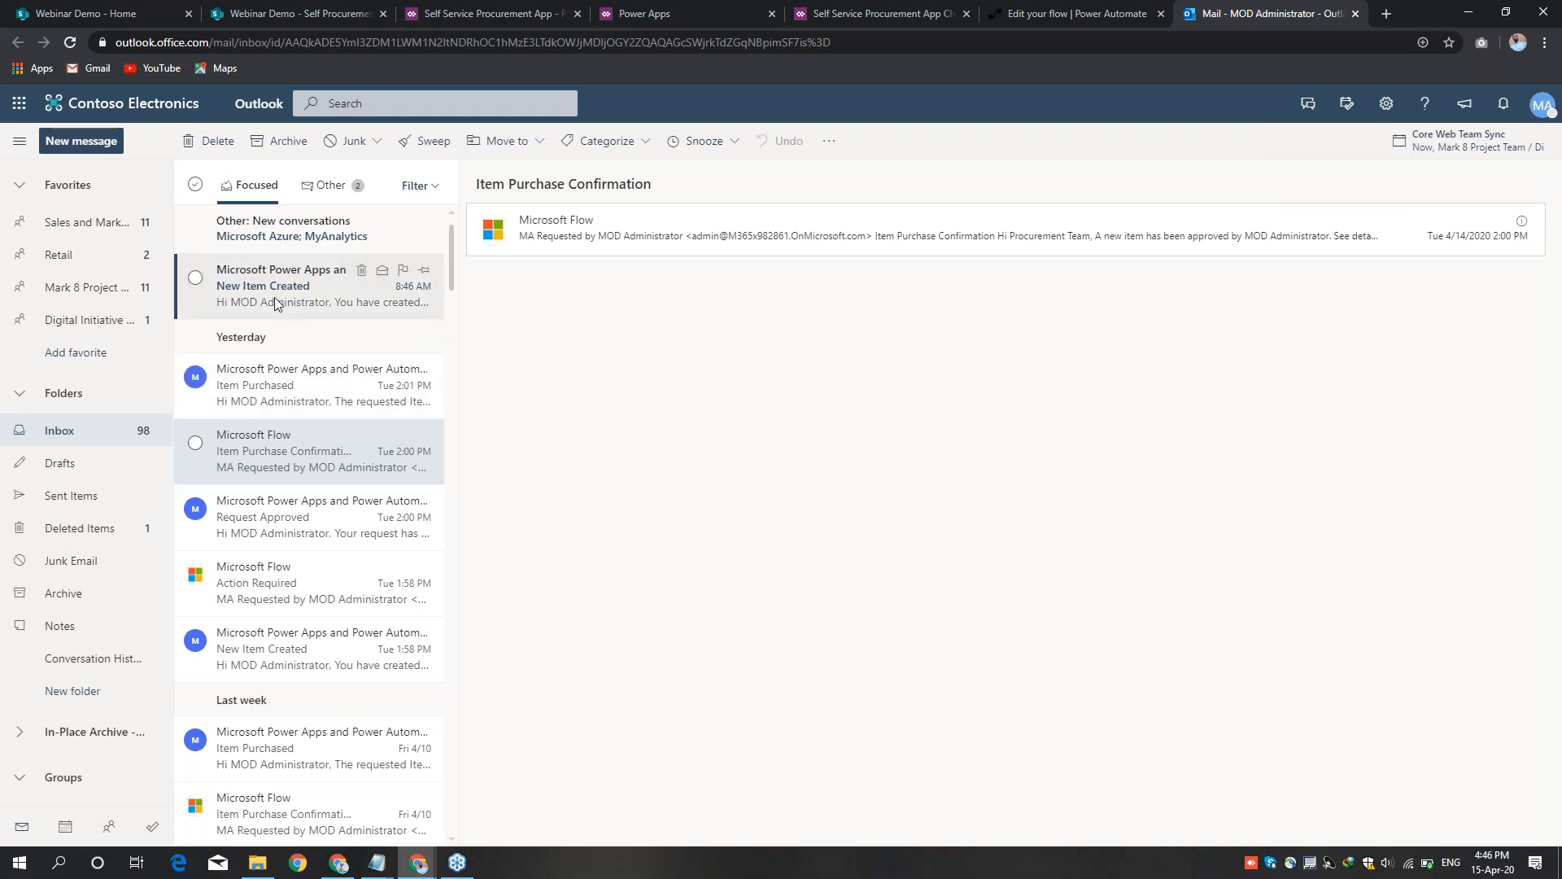
pyautogui.click(275, 304)
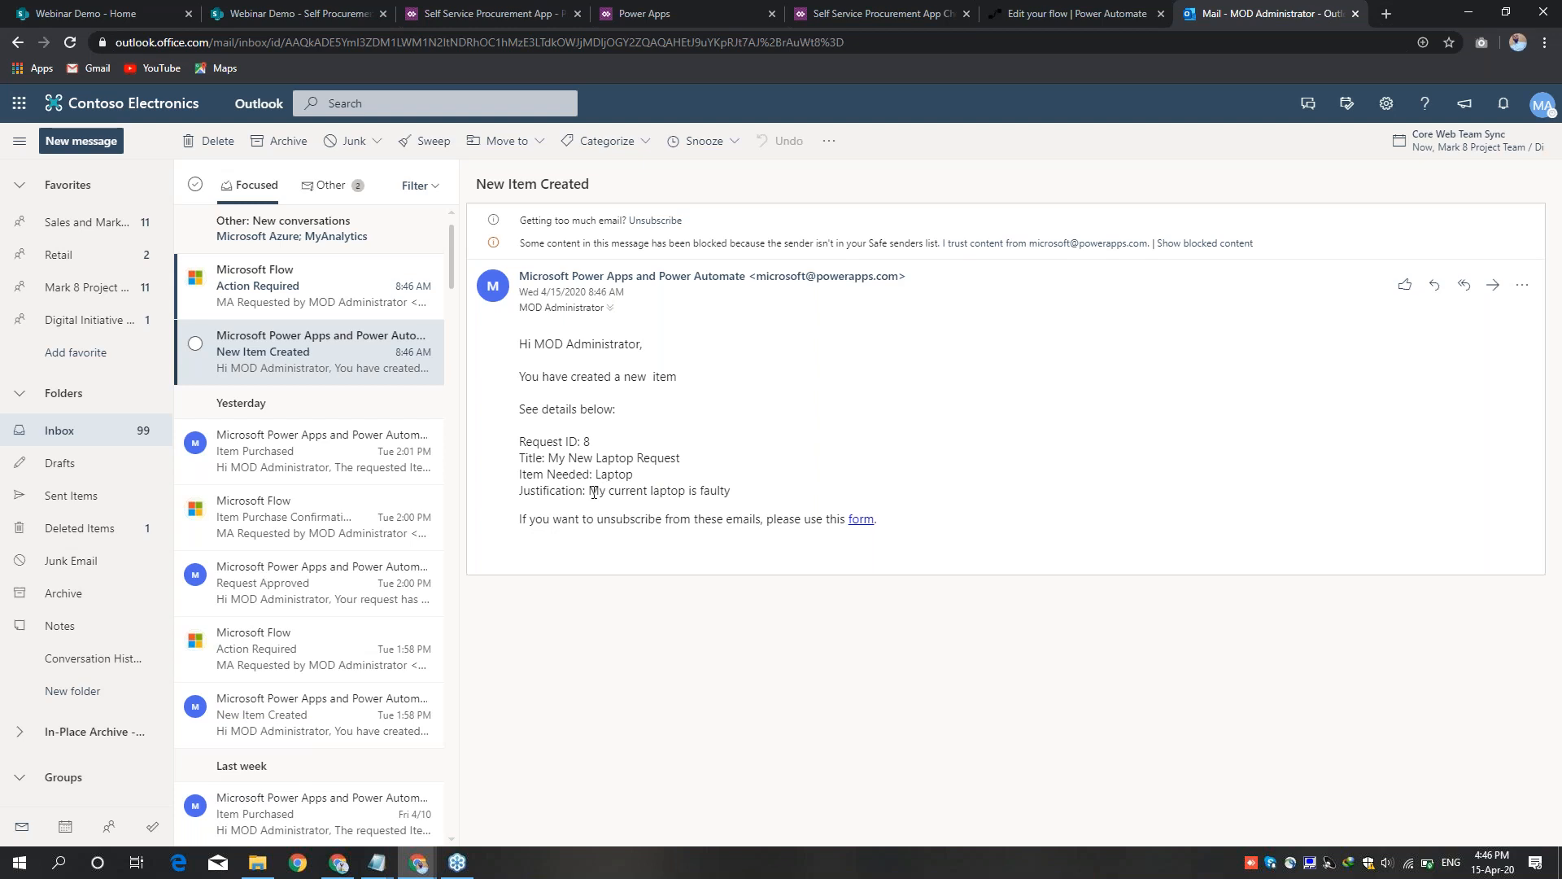
# Step: Approve the laptop request from the Action Required email without a reason, and reopen the New Item Created email
pyautogui.click(282, 294)
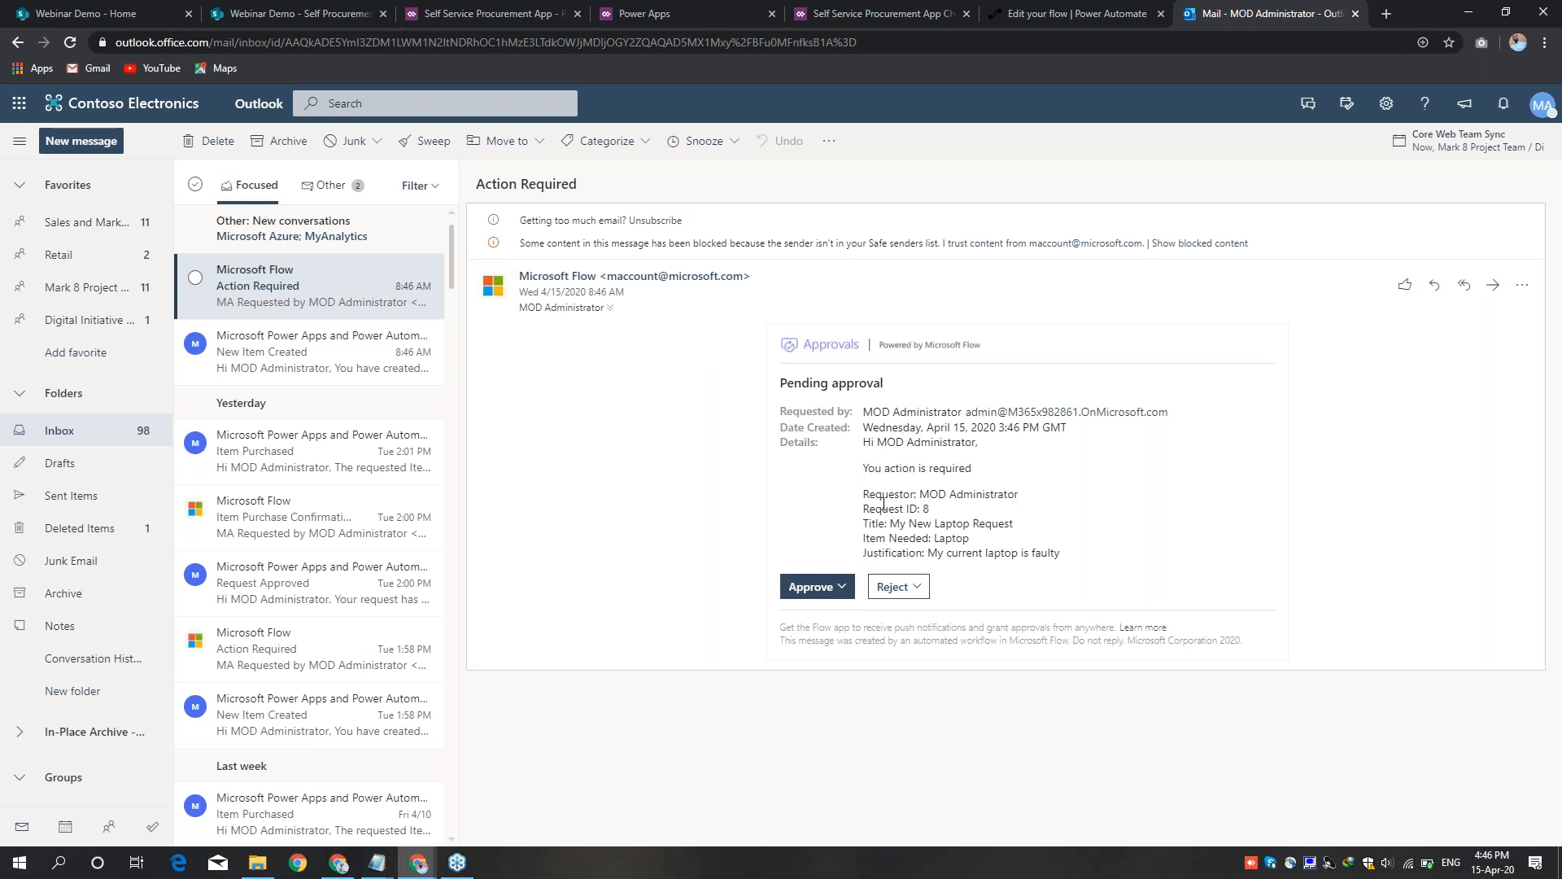
pyautogui.click(837, 588)
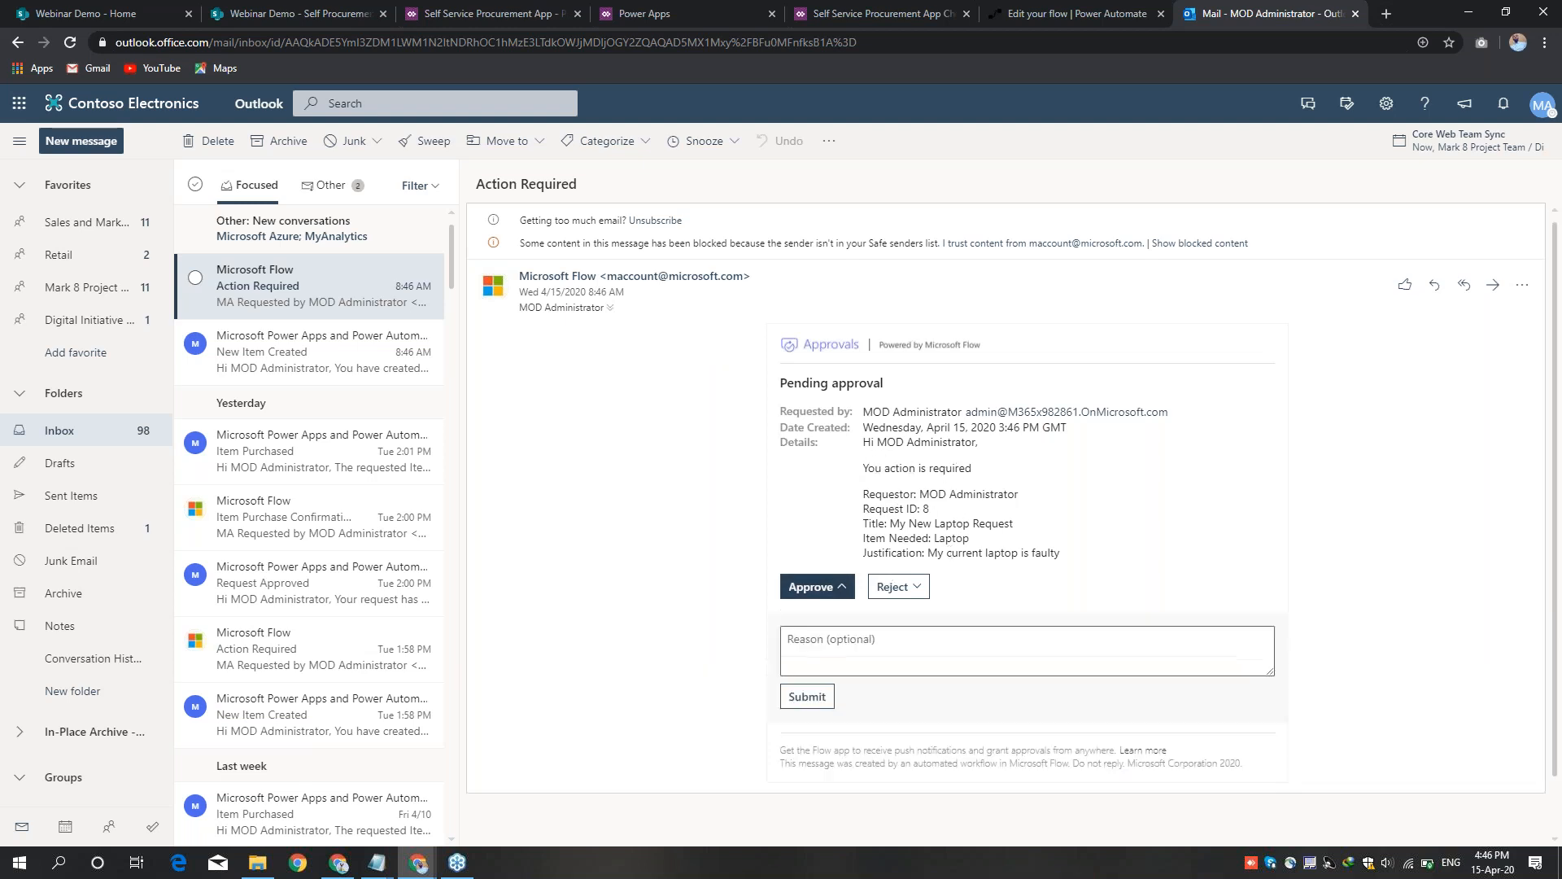
pyautogui.click(804, 699)
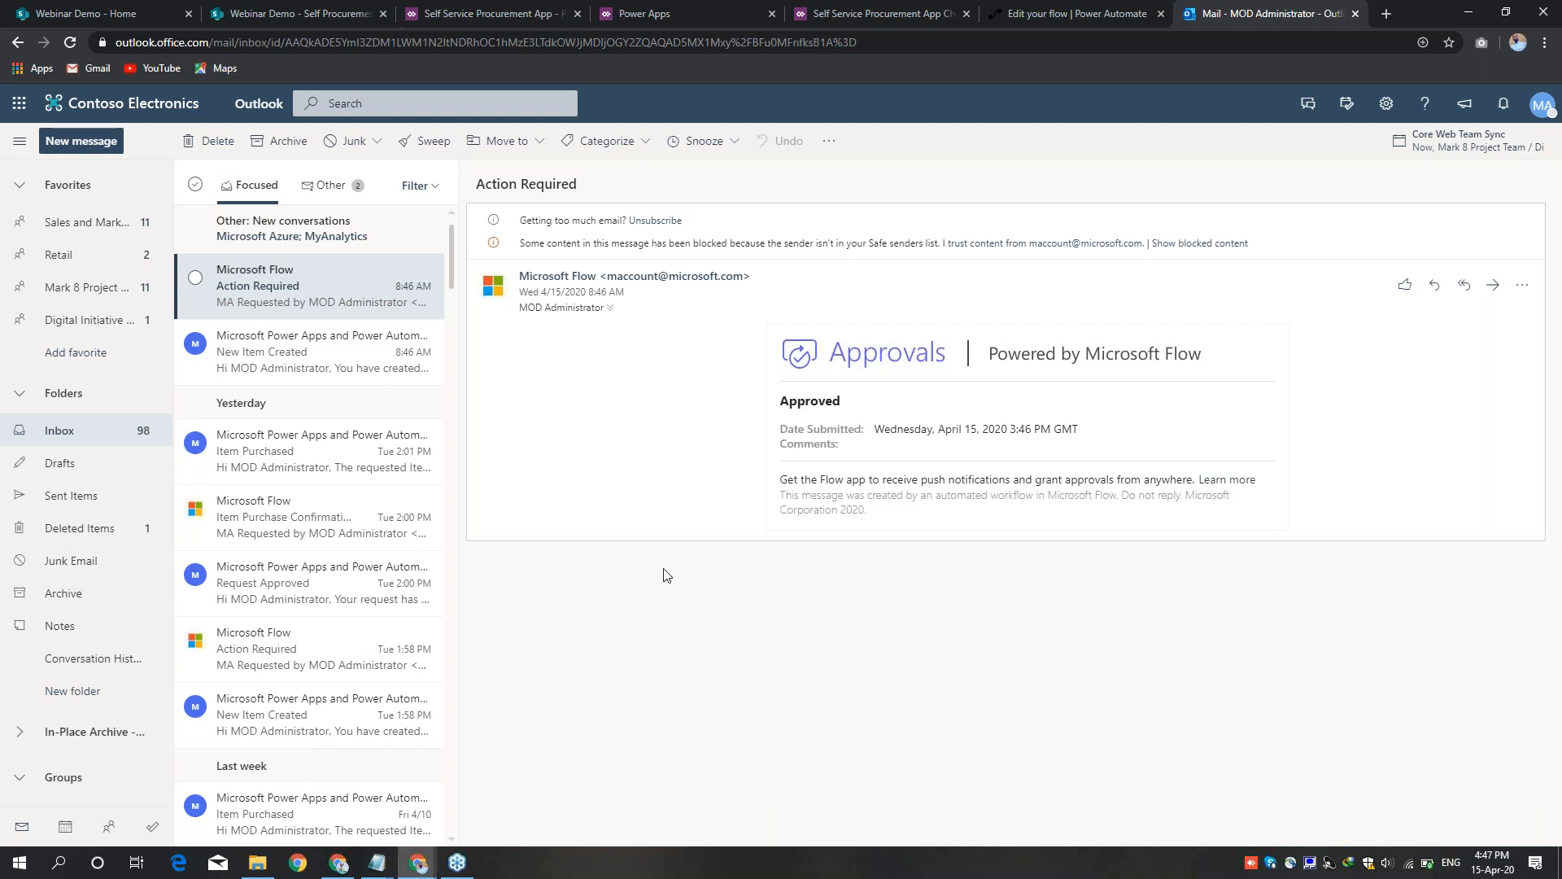
pyautogui.click(311, 350)
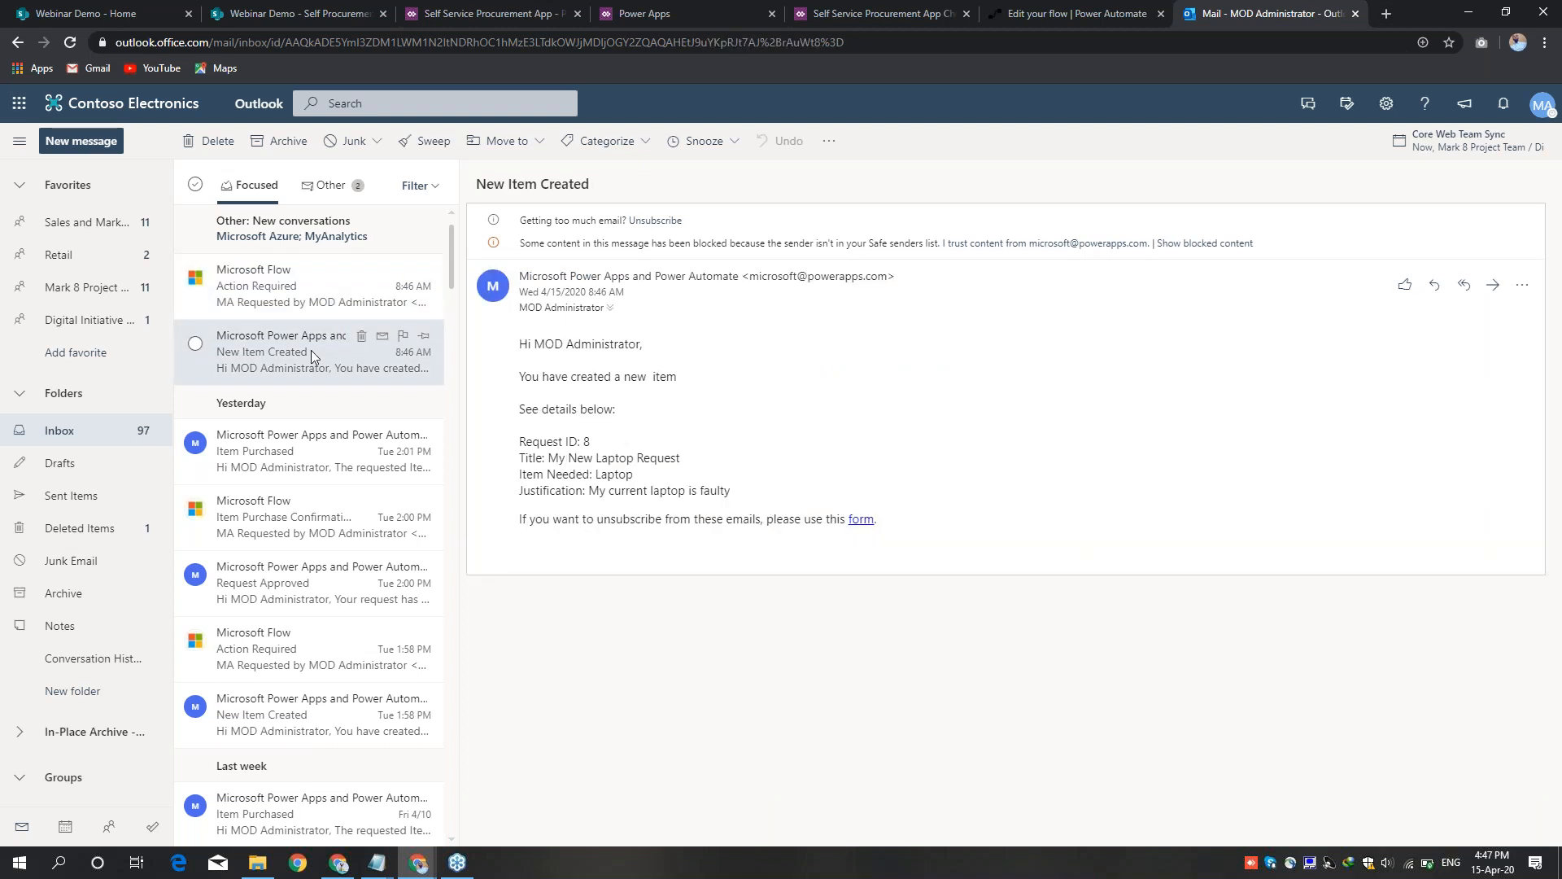
# Step: Read the Request Approved email and confirm the laptop purchase from the Item Purchase Confirmation email without a reason
pyautogui.click(295, 312)
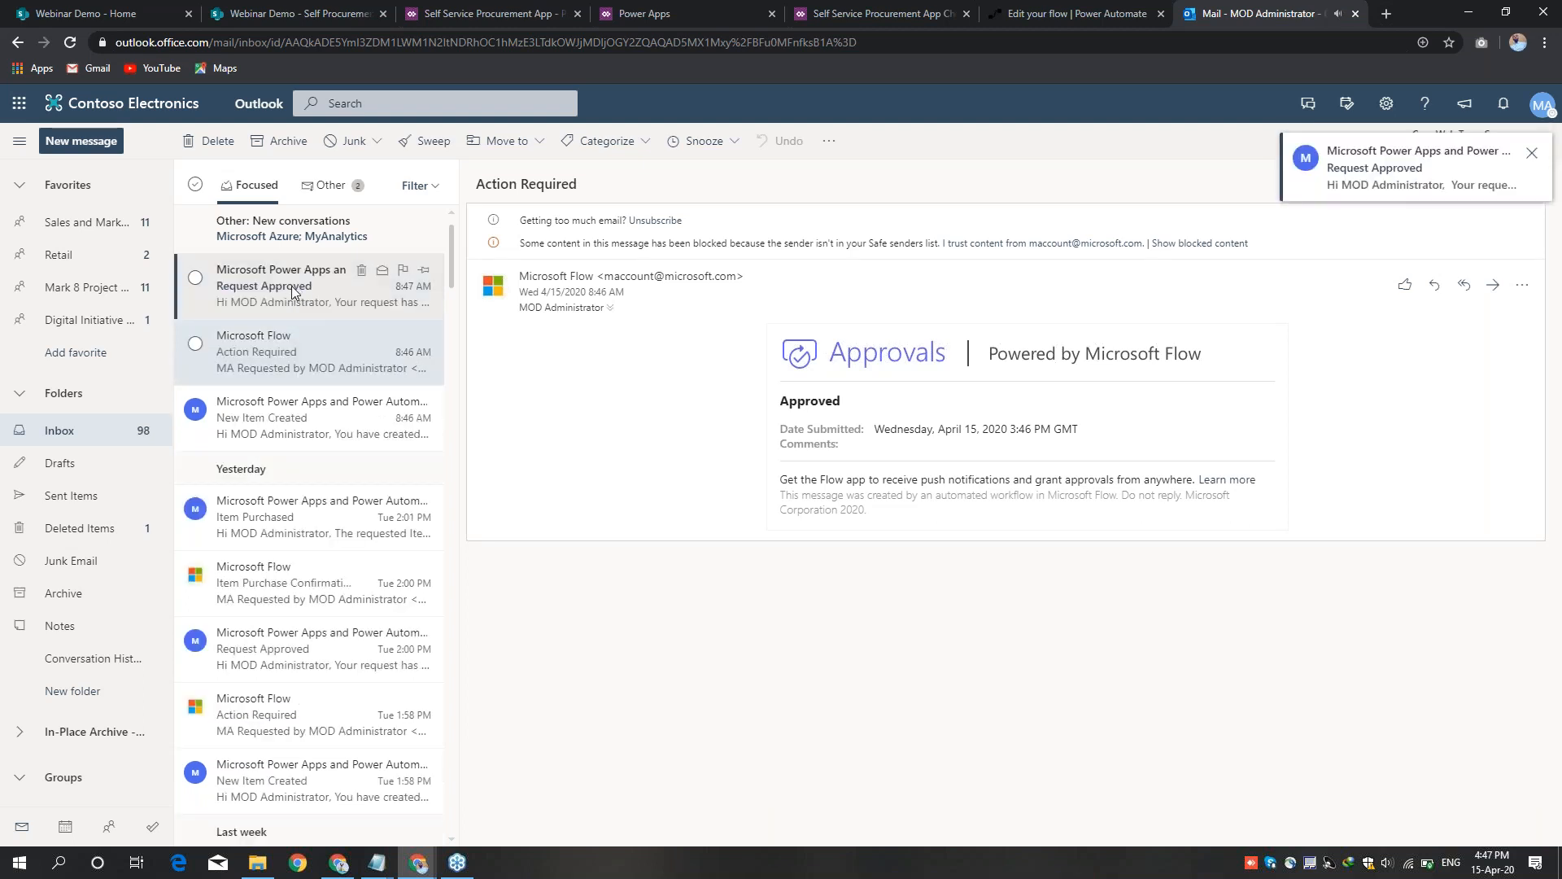
pyautogui.click(293, 292)
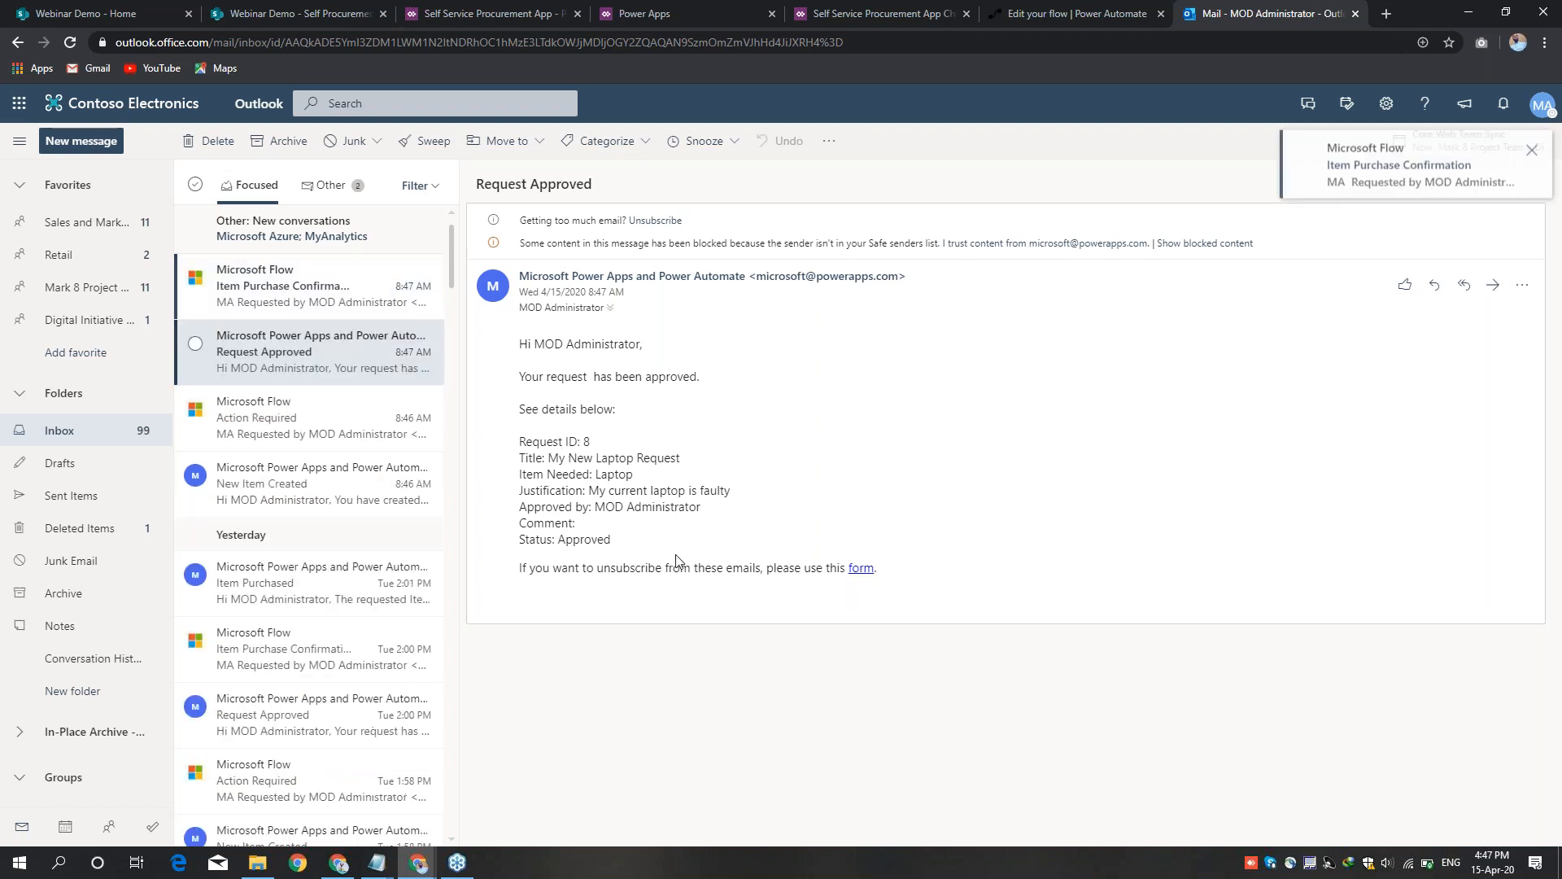
pyautogui.click(280, 307)
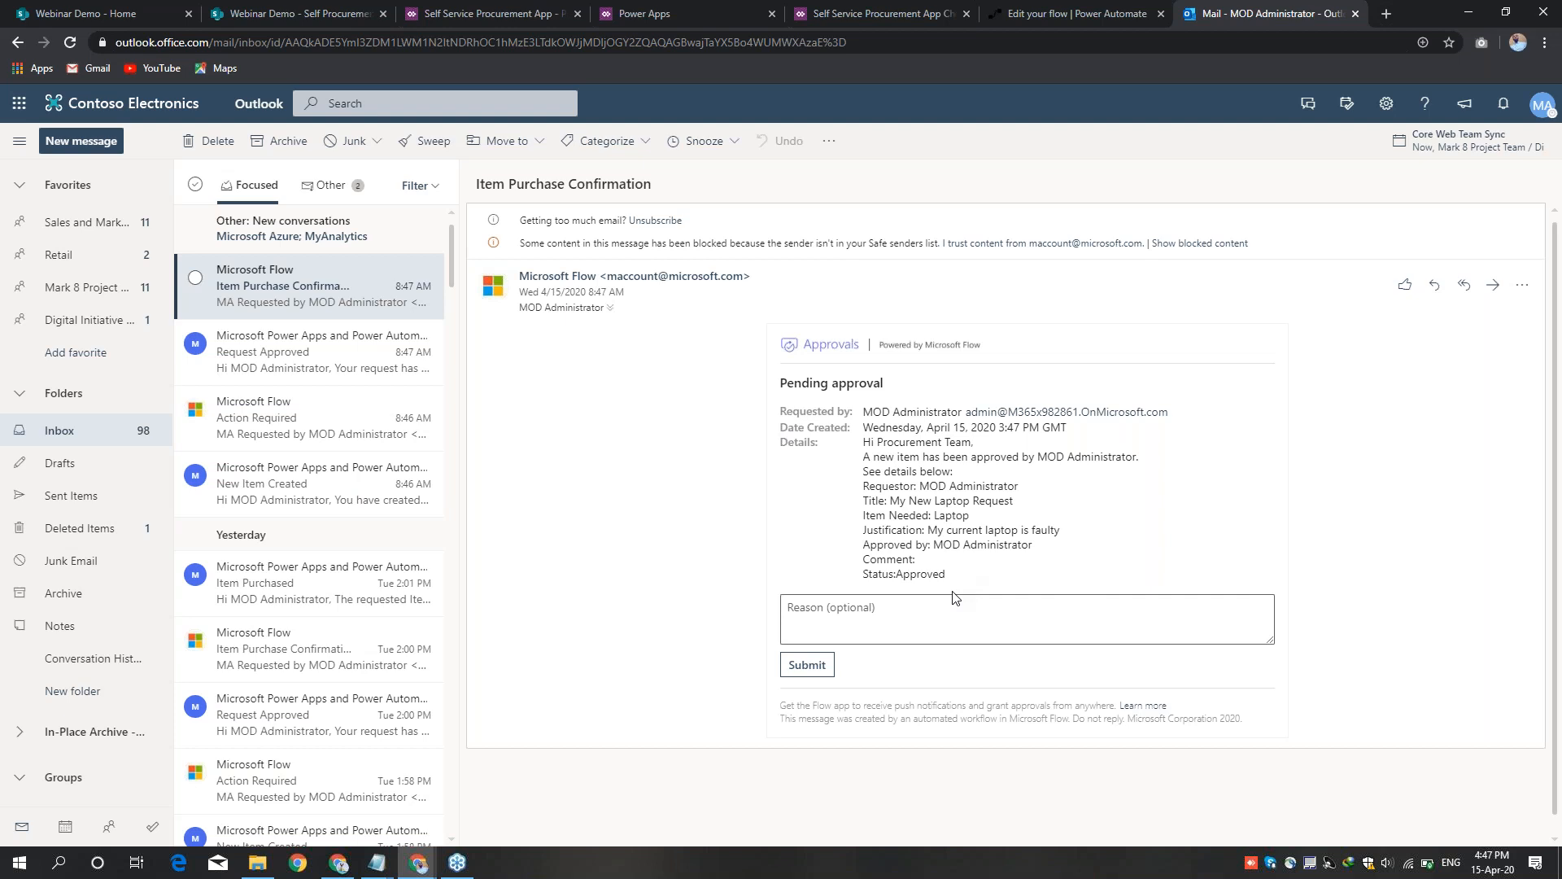
pyautogui.click(806, 664)
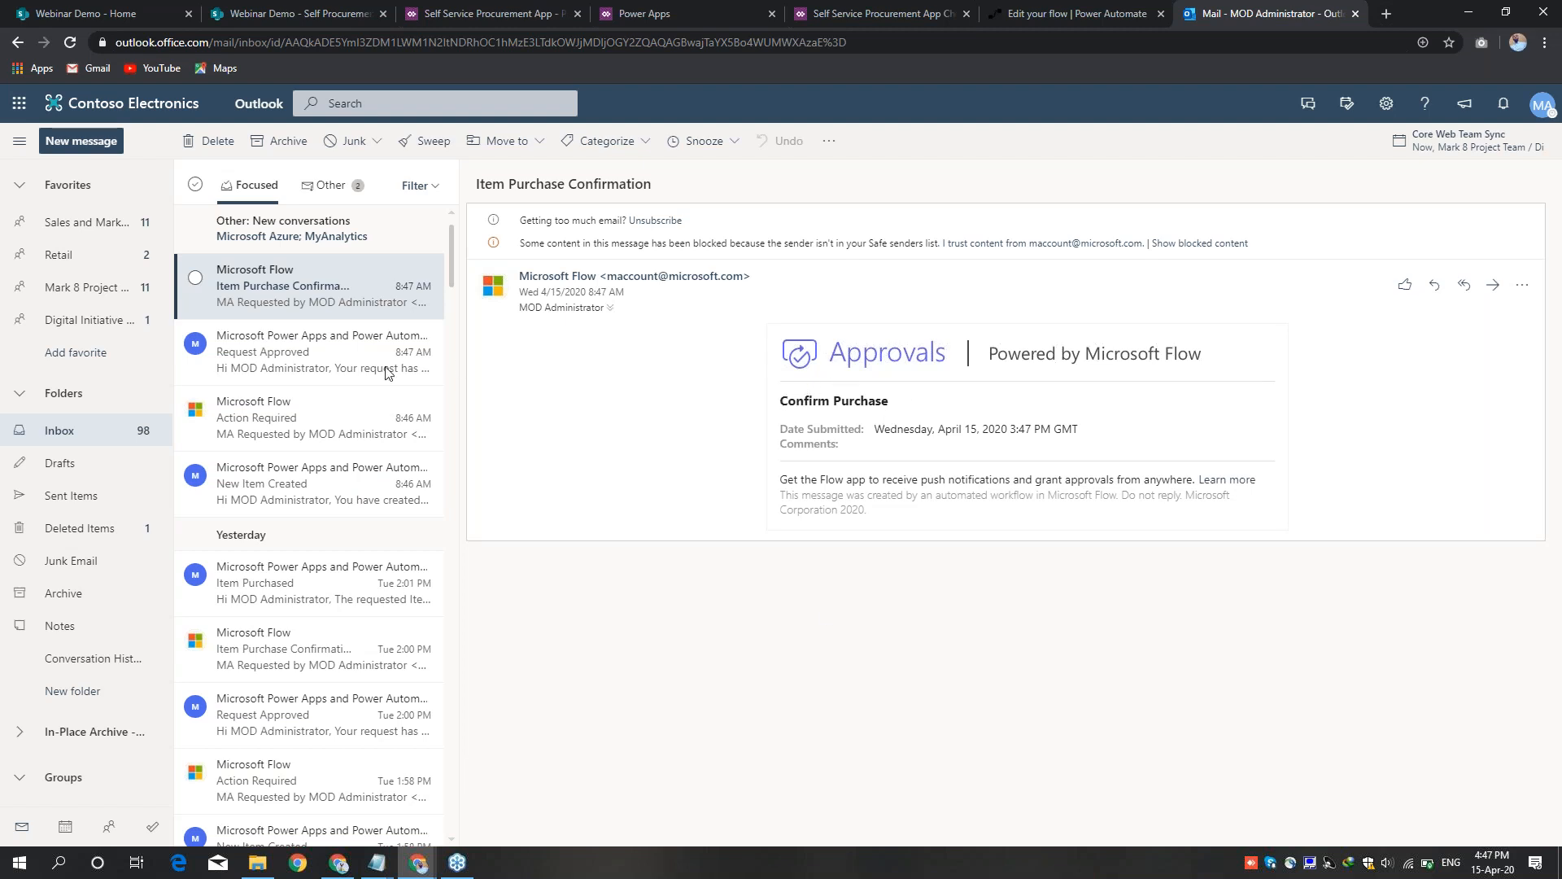
# Step: Read the new Item Purchased email and reopen the Item Purchase Confirmation email
pyautogui.click(304, 372)
pyautogui.click(284, 315)
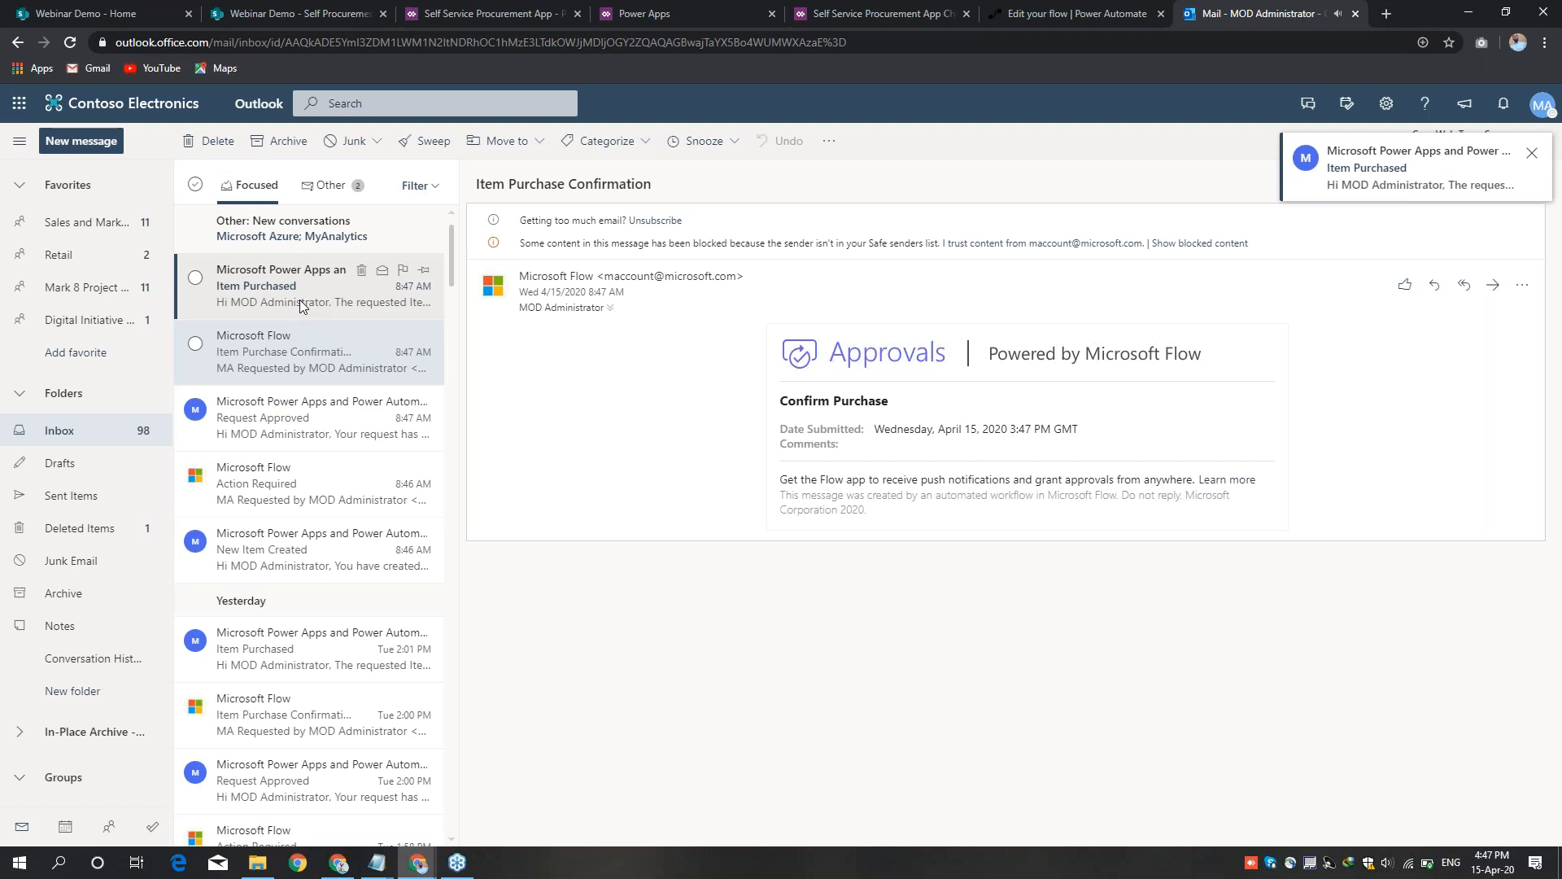
pyautogui.click(299, 299)
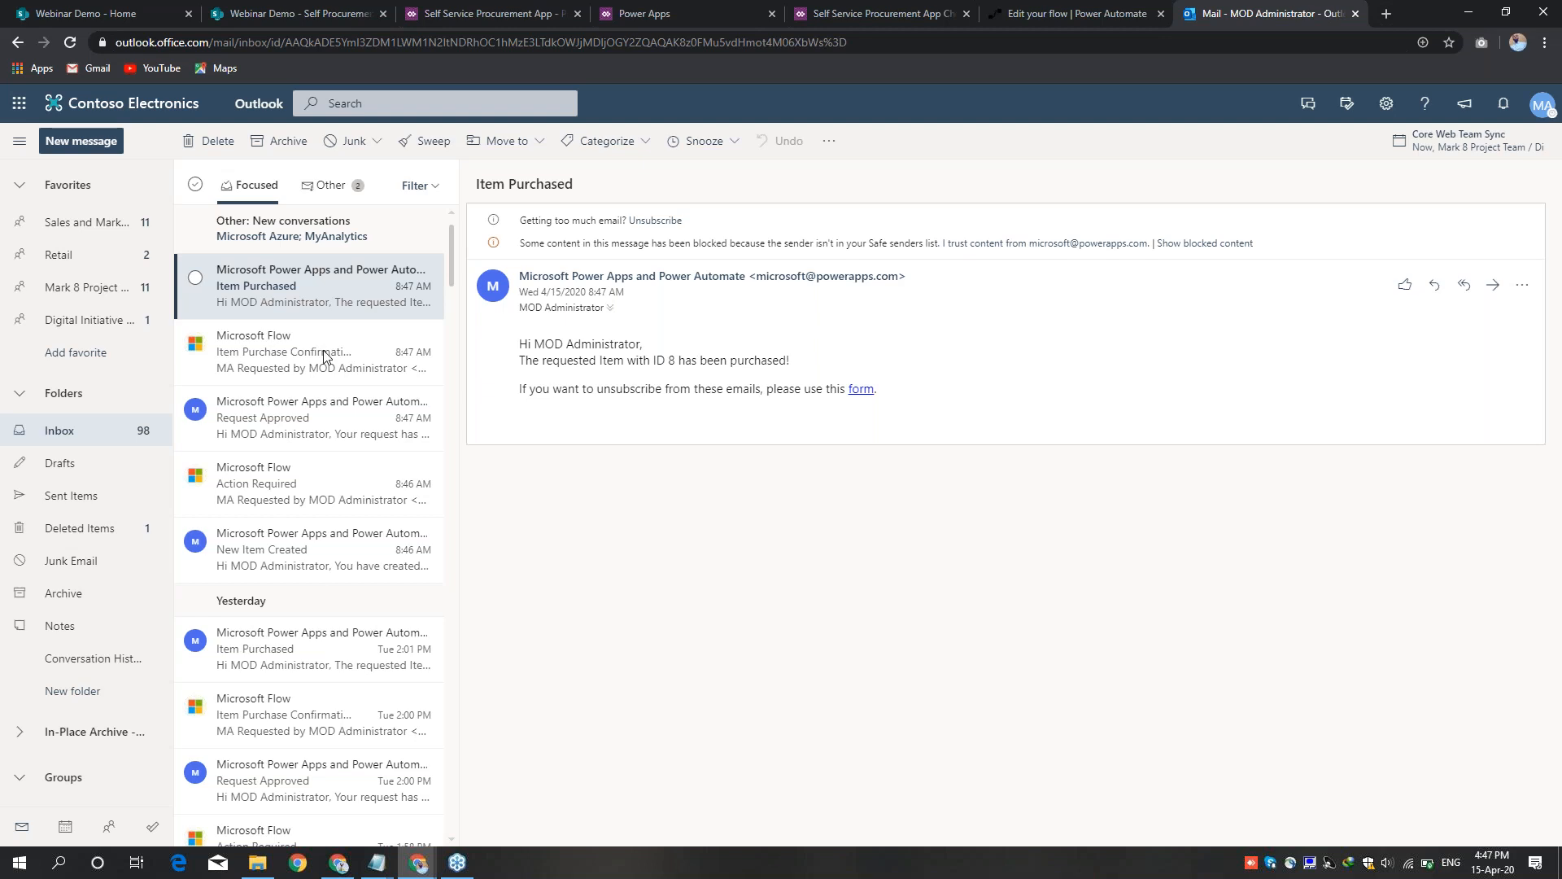
pyautogui.click(291, 359)
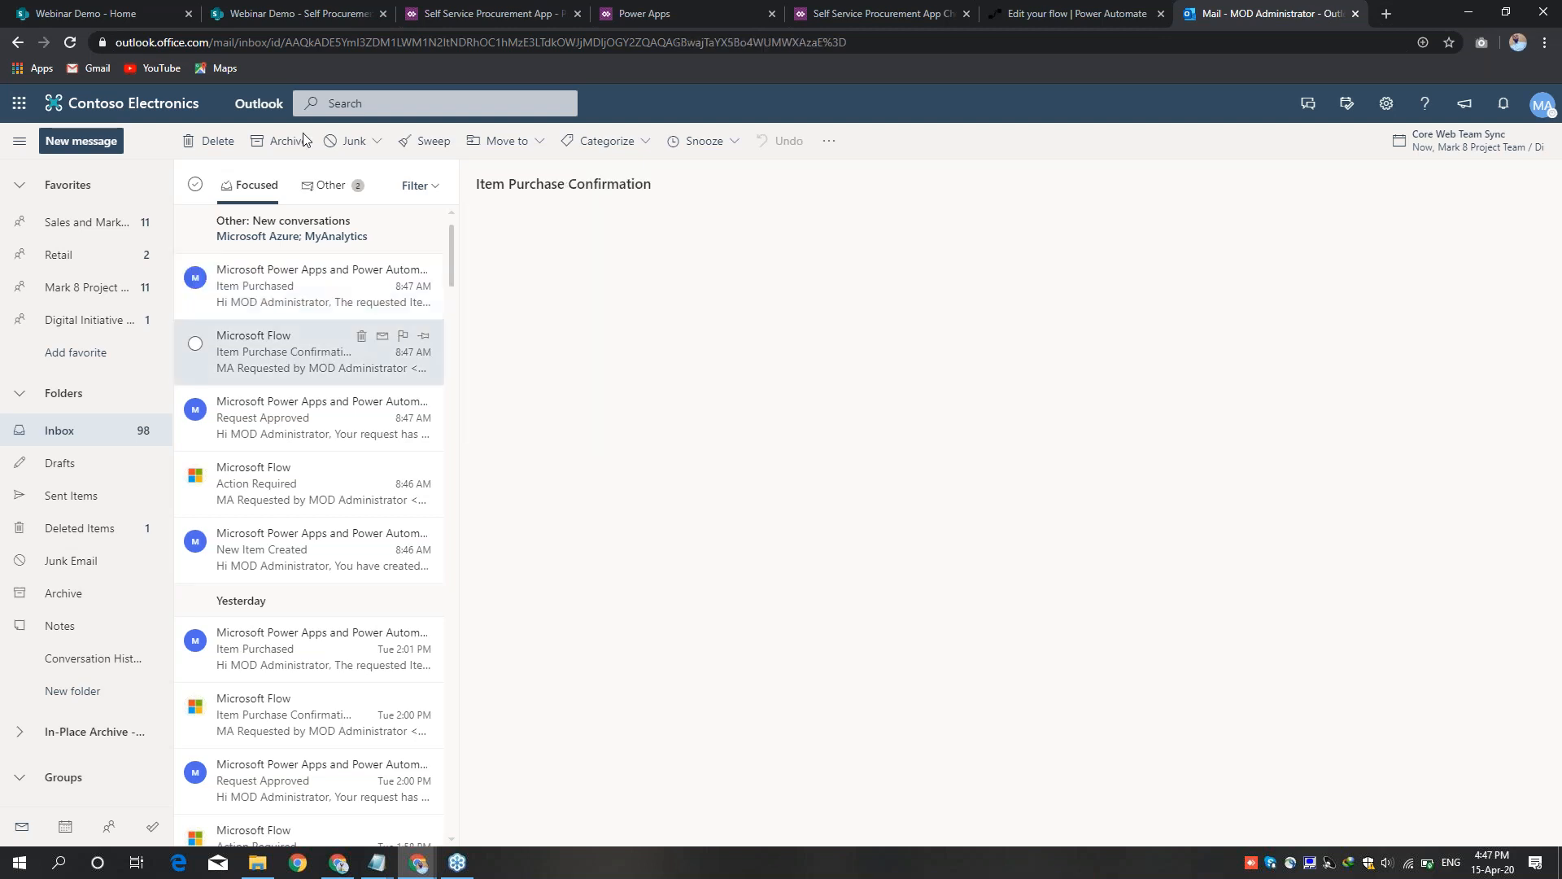
# Step: Look through the open Power Apps and SharePoint pages and return to the Self Procurement List to check the laptop request
pyautogui.click(300, 14)
pyautogui.click(94, 7)
pyautogui.click(230, 10)
pyautogui.click(559, 10)
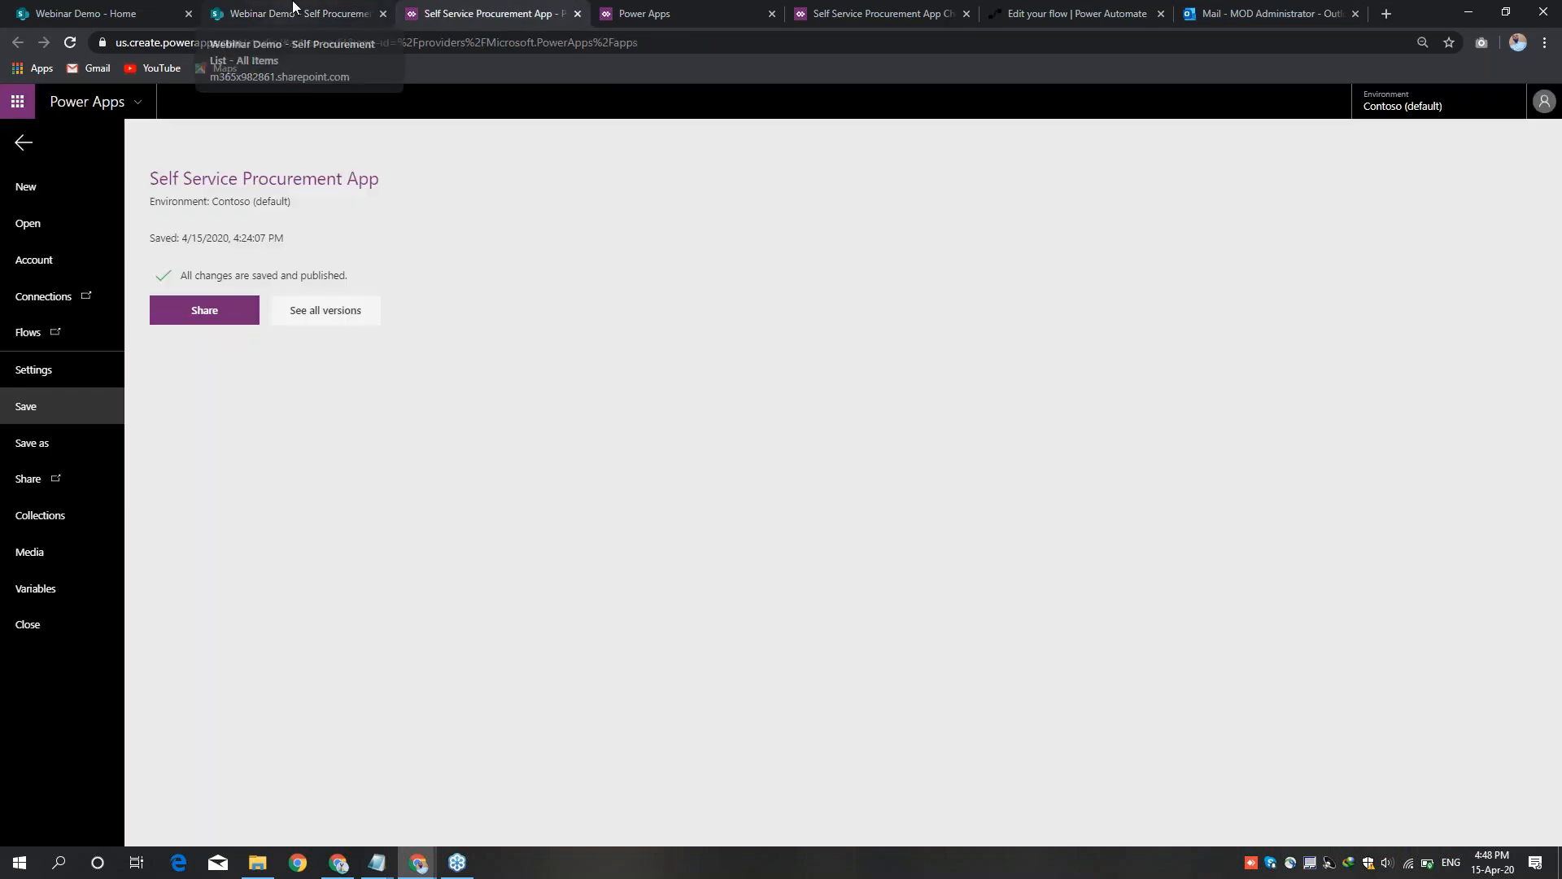
pyautogui.click(293, 10)
pyautogui.click(136, 8)
pyautogui.click(302, 11)
pyautogui.click(488, 11)
pyautogui.click(730, 8)
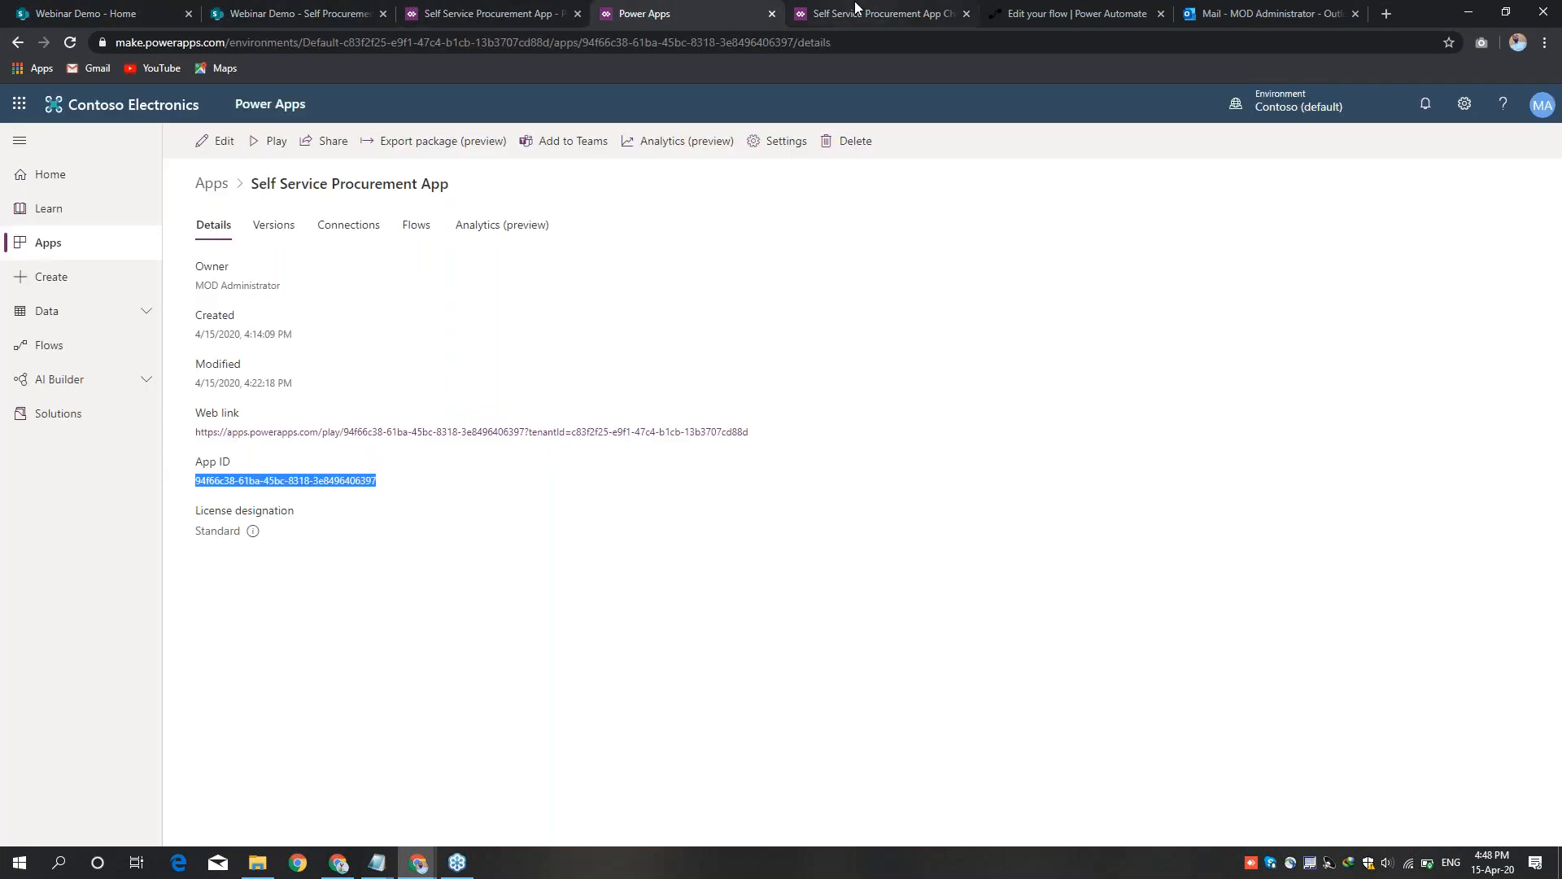
pyautogui.click(855, 8)
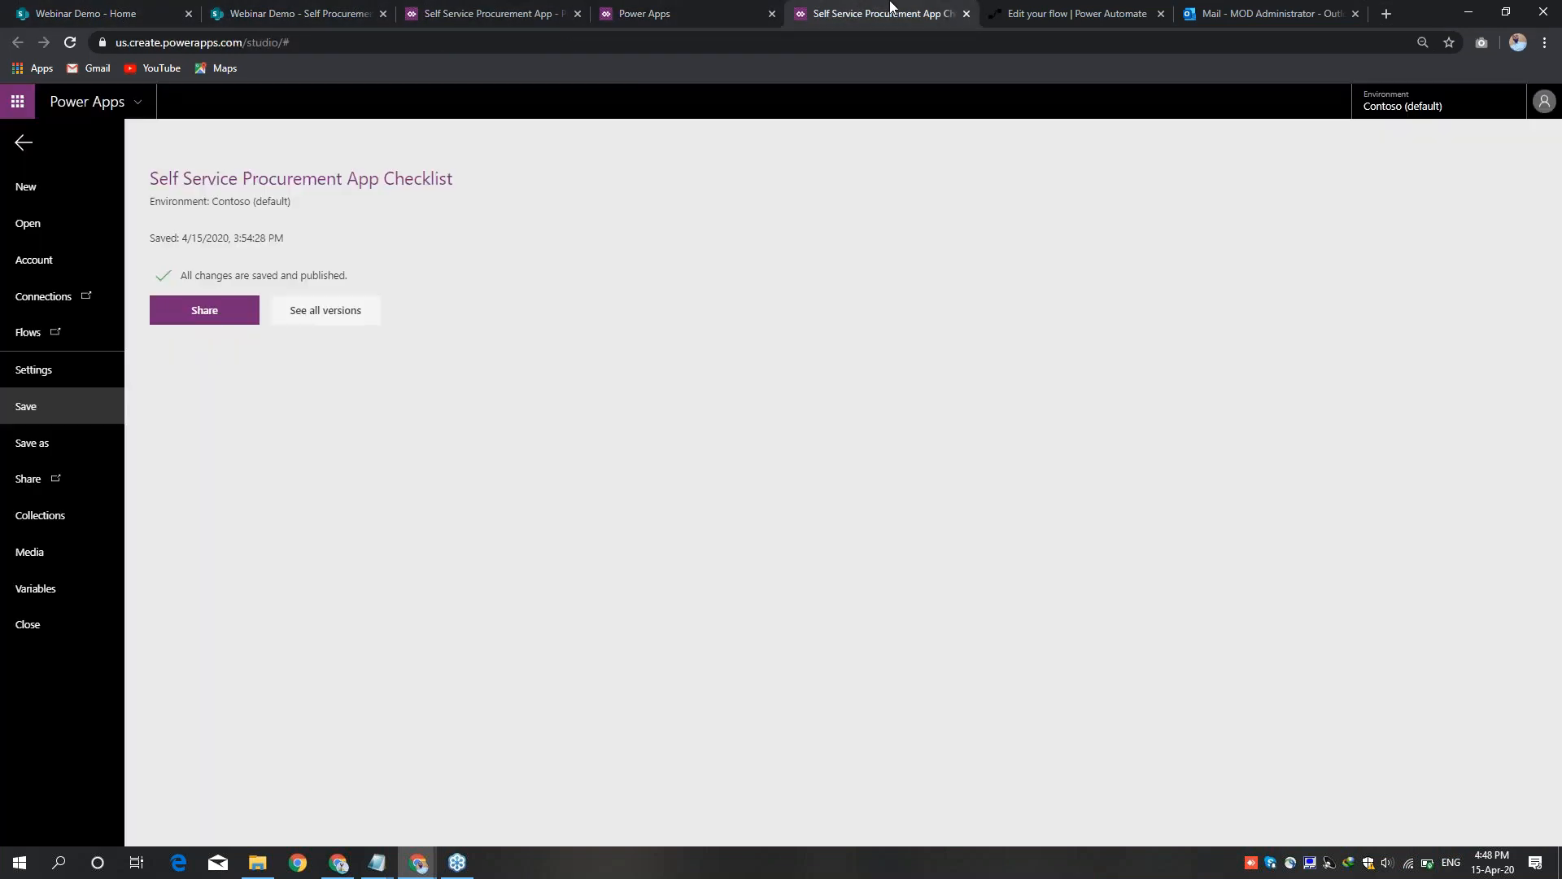
pyautogui.click(275, 8)
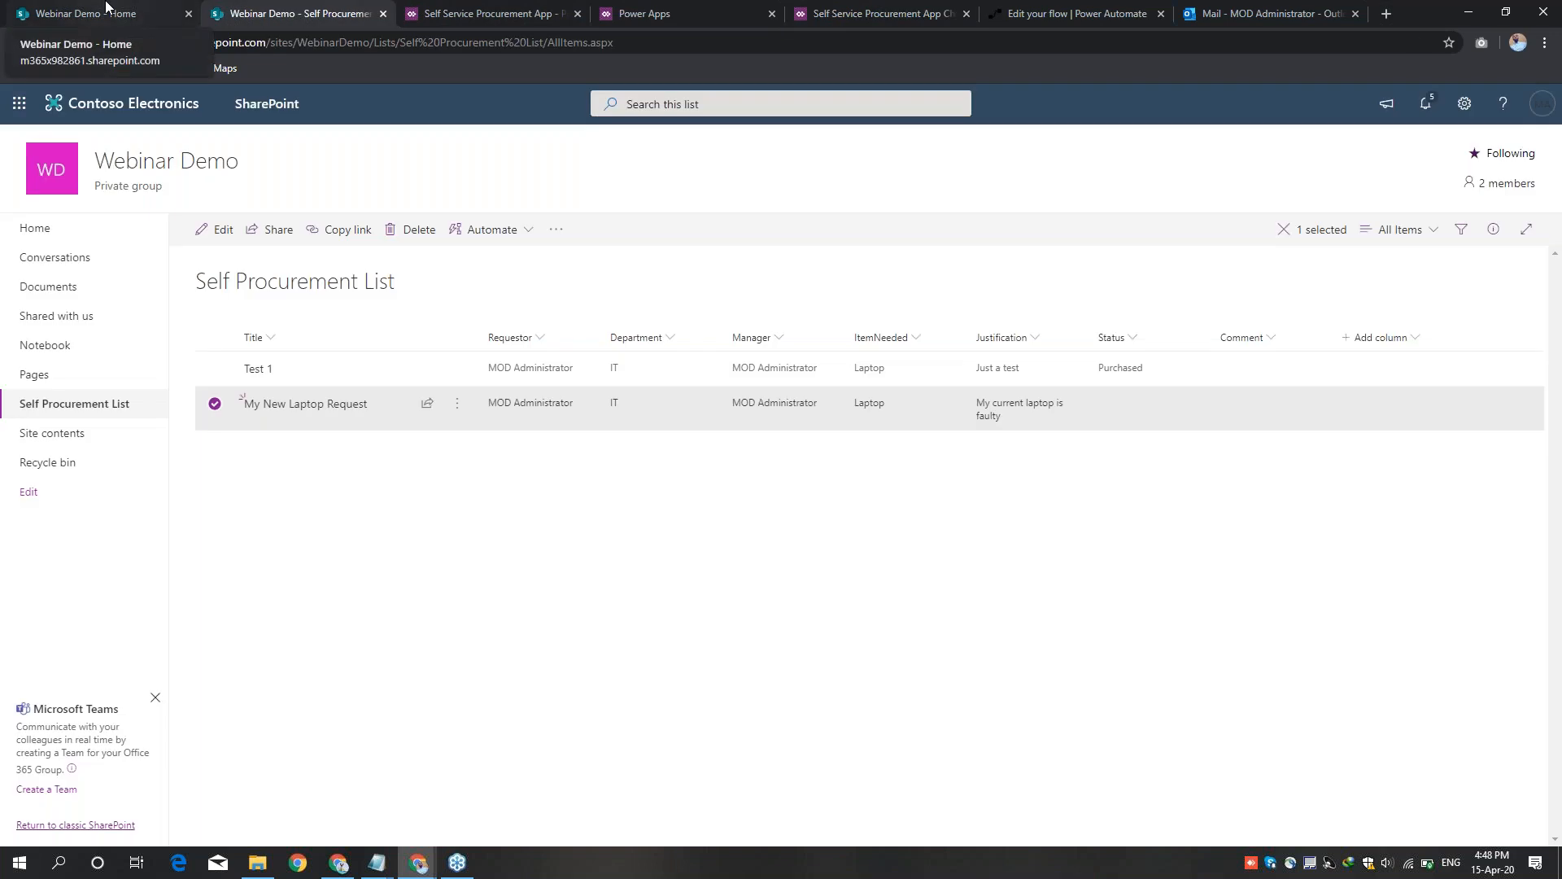